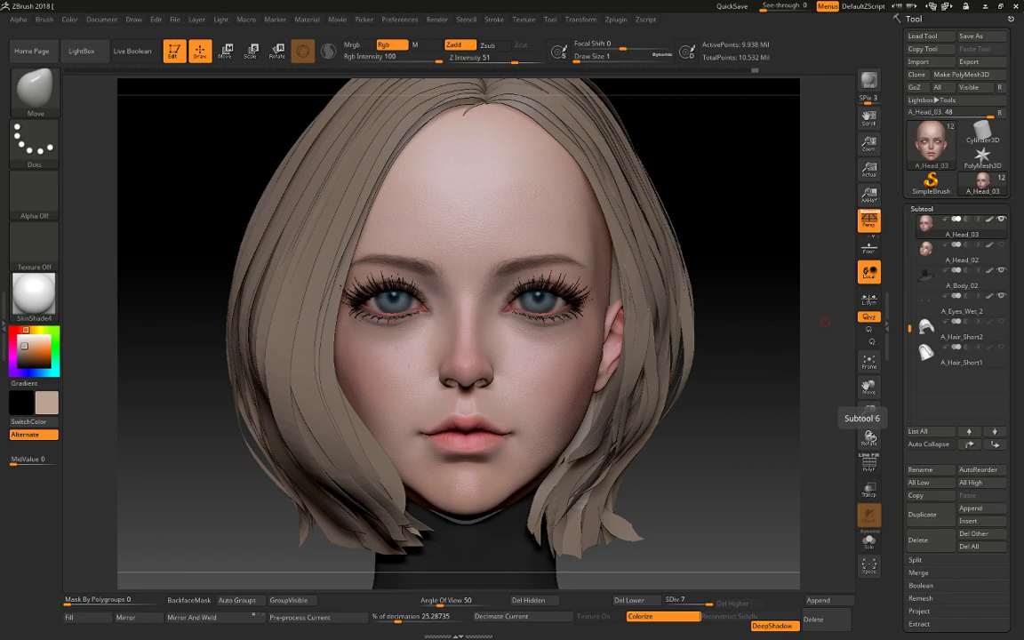
# Save the project, then select the A_Eyes1 eyeballs and isolate them with Solo
pyautogui.hotkey('ctrl', 's')
pyautogui.moveTo(750, 284)
pyautogui.mouseDown()
pyautogui.moveTo(727, 280)
pyautogui.moveTo(755, 277)
pyautogui.mouseUp()
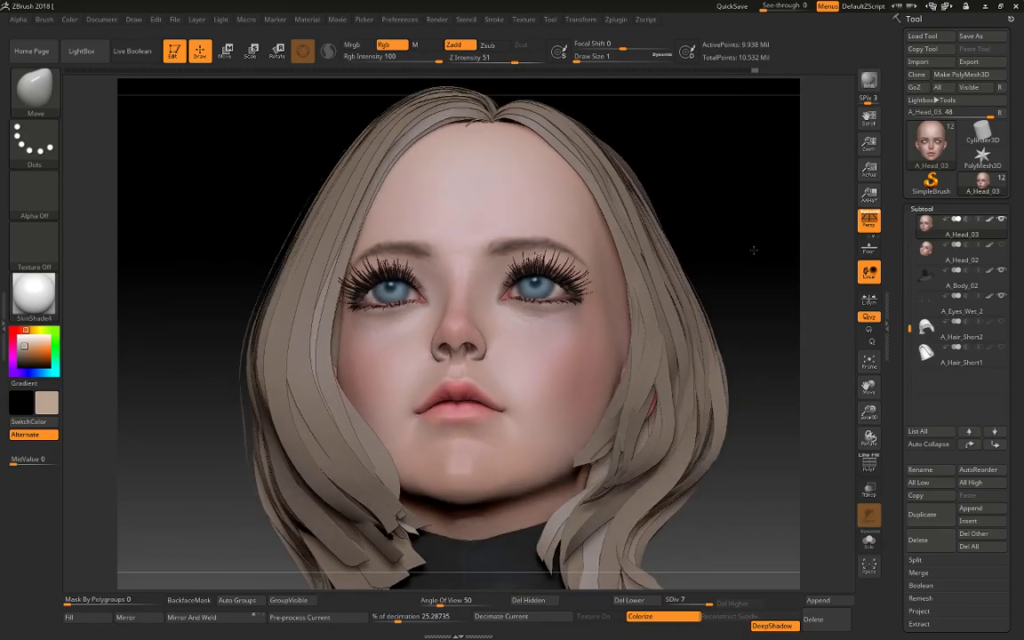
pyautogui.moveTo(755, 276)
pyautogui.mouseDown()
pyautogui.moveTo(757, 236)
pyautogui.moveTo(725, 281)
pyautogui.mouseUp()
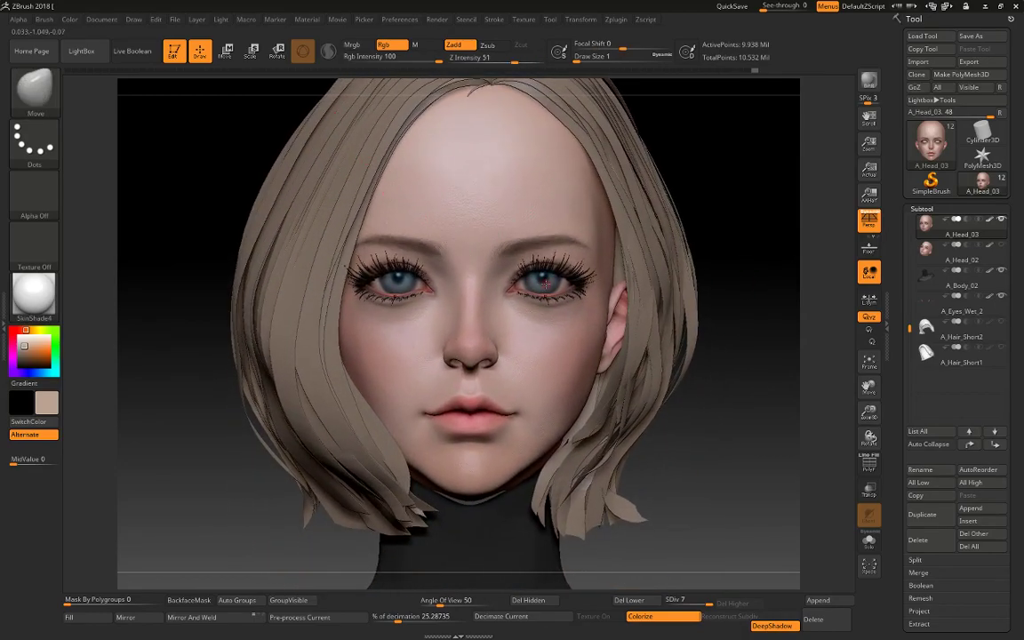
pyautogui.keyDown('alt'); pyautogui.click(525, 281); pyautogui.keyUp('alt')
pyautogui.hotkey('ctrl', 'shift', 's')
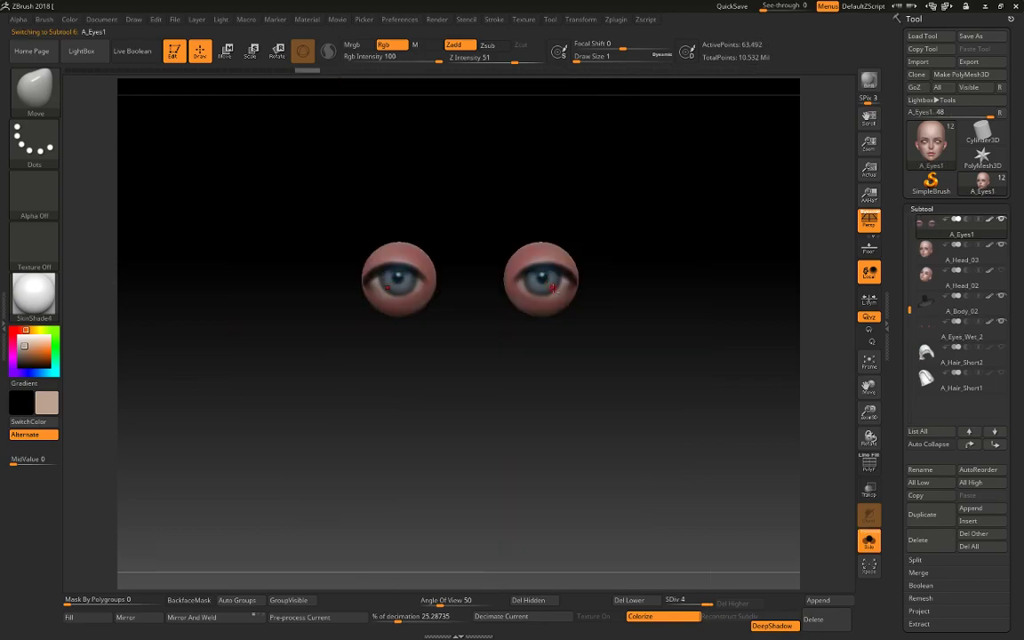
pyautogui.moveTo(34, 294)
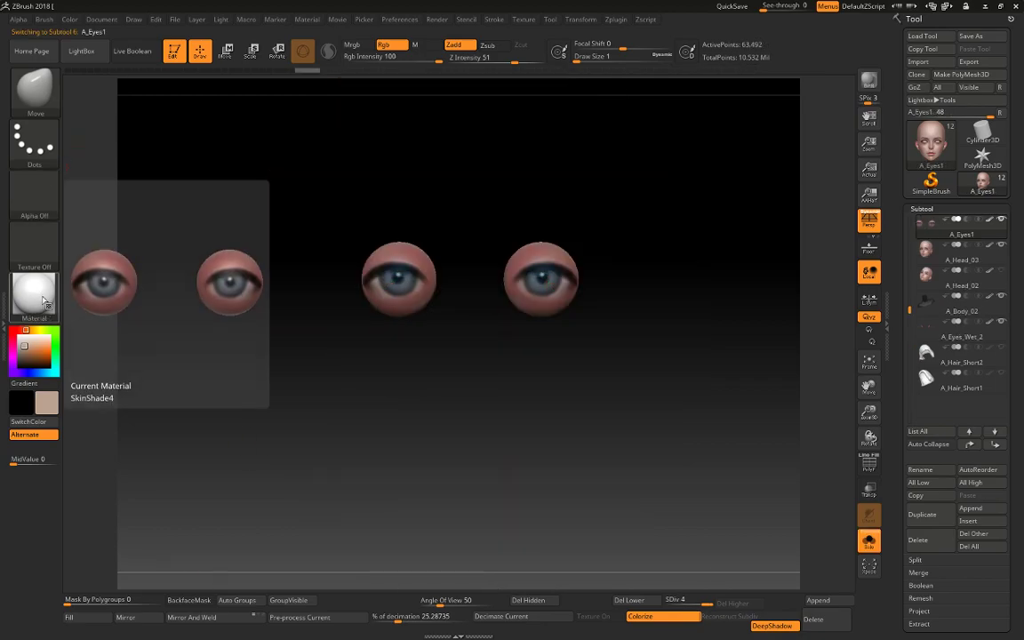
# Switch the current material to Textured Metal and rotate the eyes slightly
pyautogui.click(42, 302)
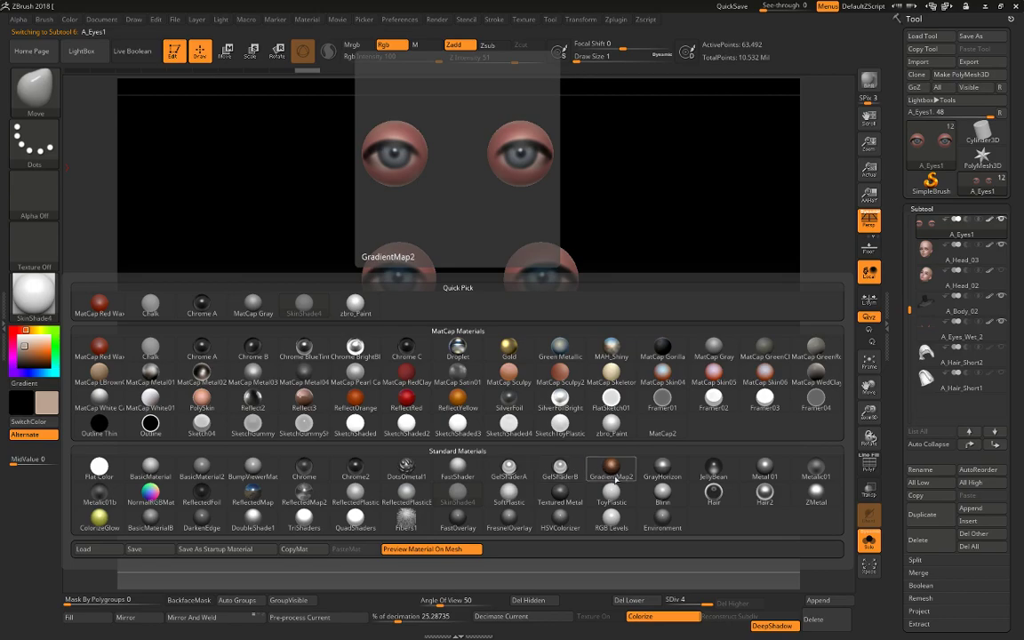
pyautogui.click(559, 492)
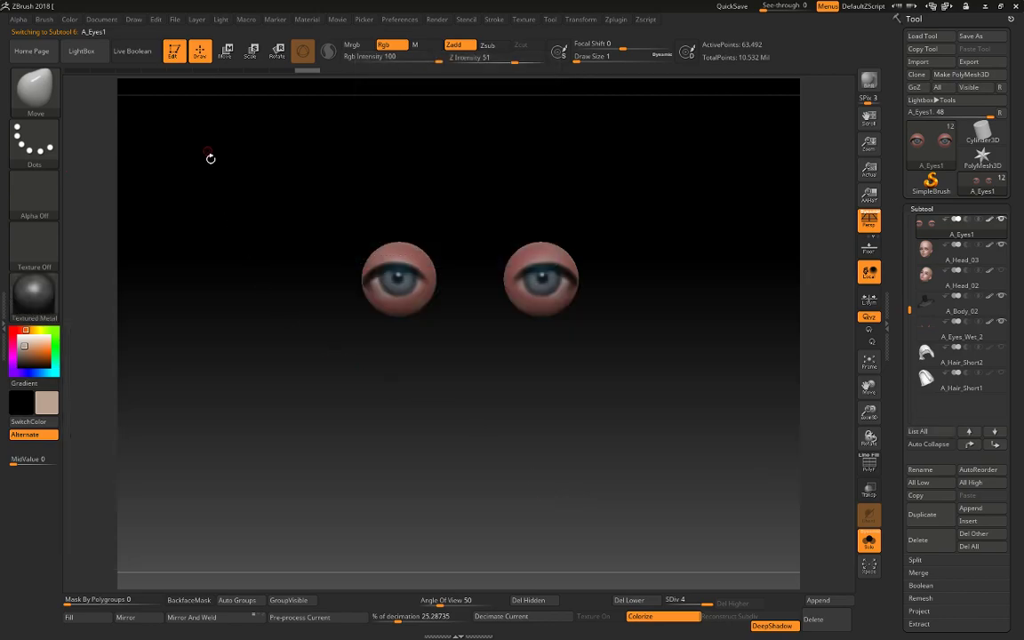
pyautogui.moveTo(185, 171)
pyautogui.mouseDown()
pyautogui.moveTo(224, 210)
pyautogui.moveTo(220, 180)
pyautogui.mouseUp()
pyautogui.click(175, 19)
# Load Eye Reflection from the eye materials folder, fill the eyeballs with it, and exit Solo
pyautogui.press(',')
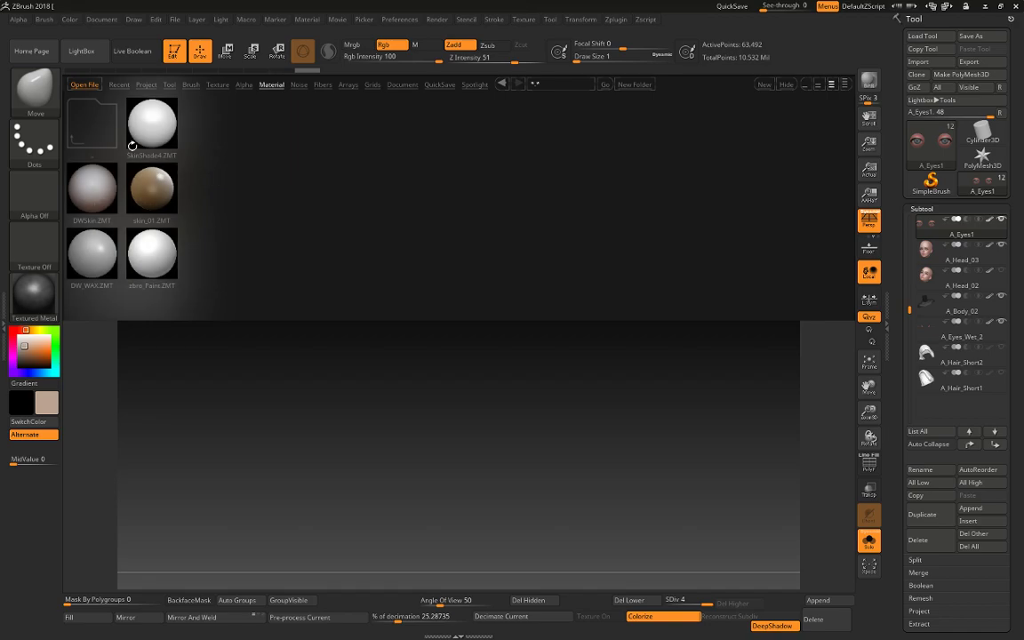
pyautogui.click(89, 121)
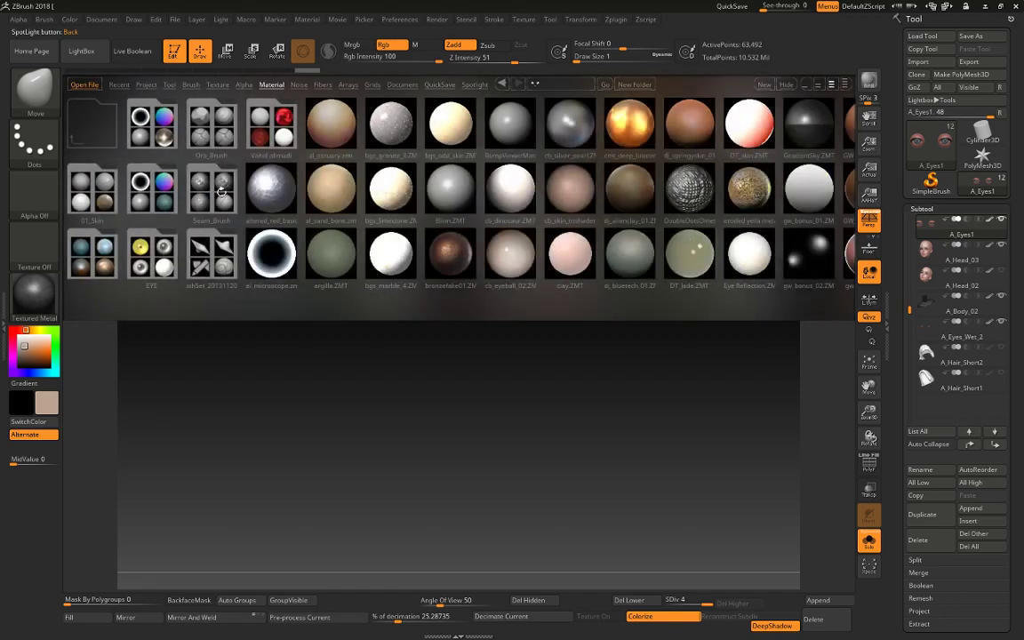
pyautogui.click(160, 196)
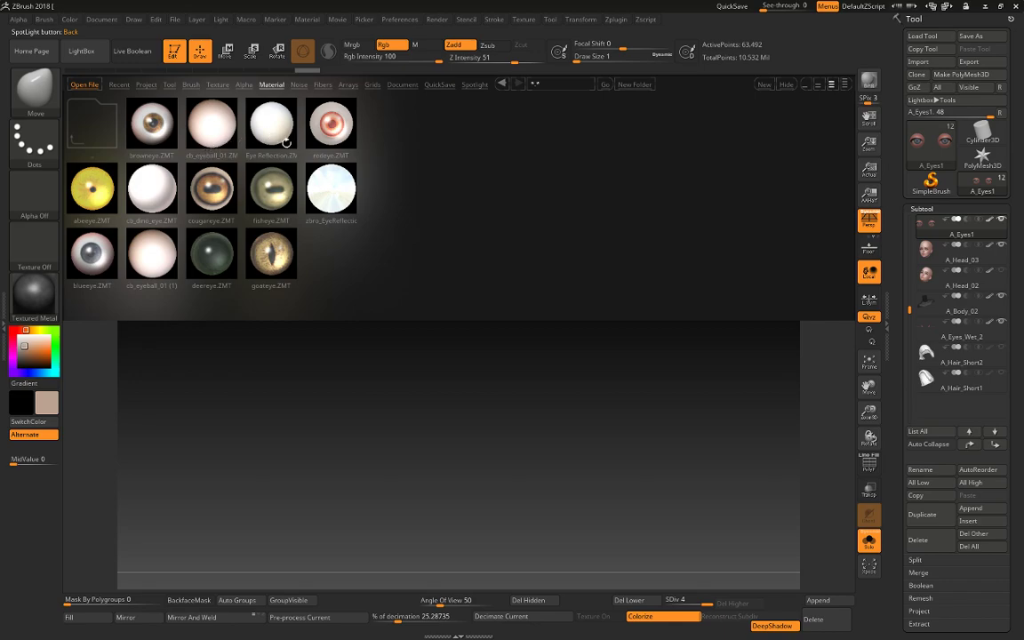
pyautogui.doubleClick(286, 142)
pyautogui.click(78, 617)
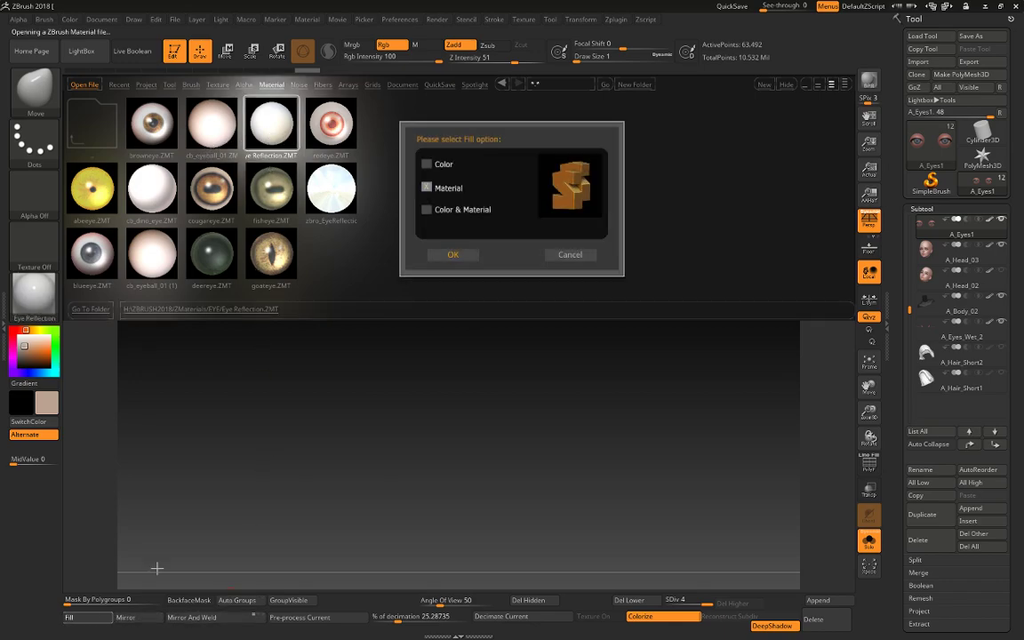
pyautogui.click(445, 254)
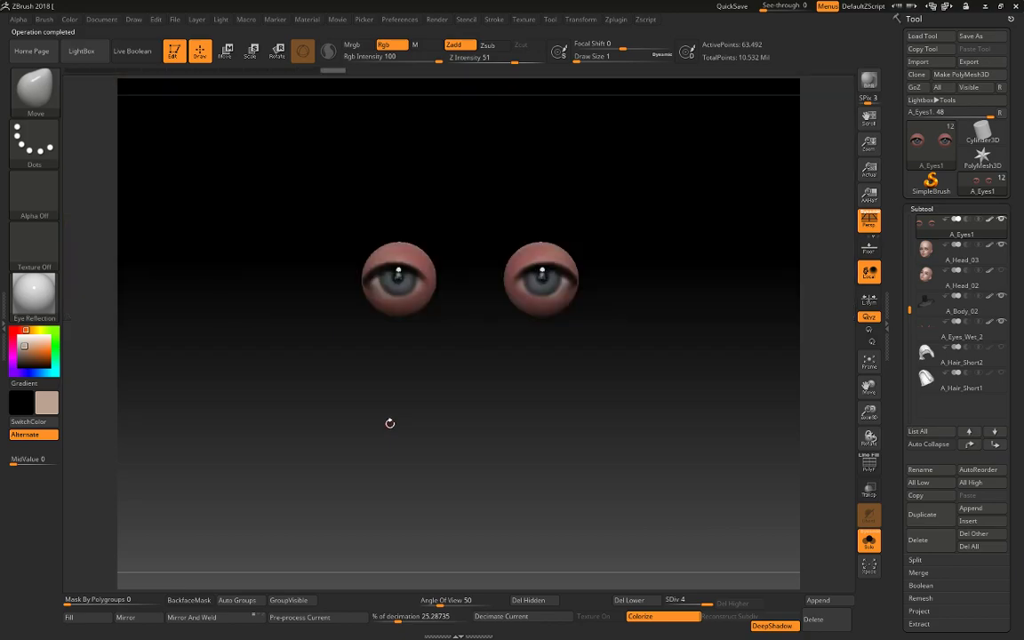
pyautogui.hotkey('ctrl', 'shift', 'f')
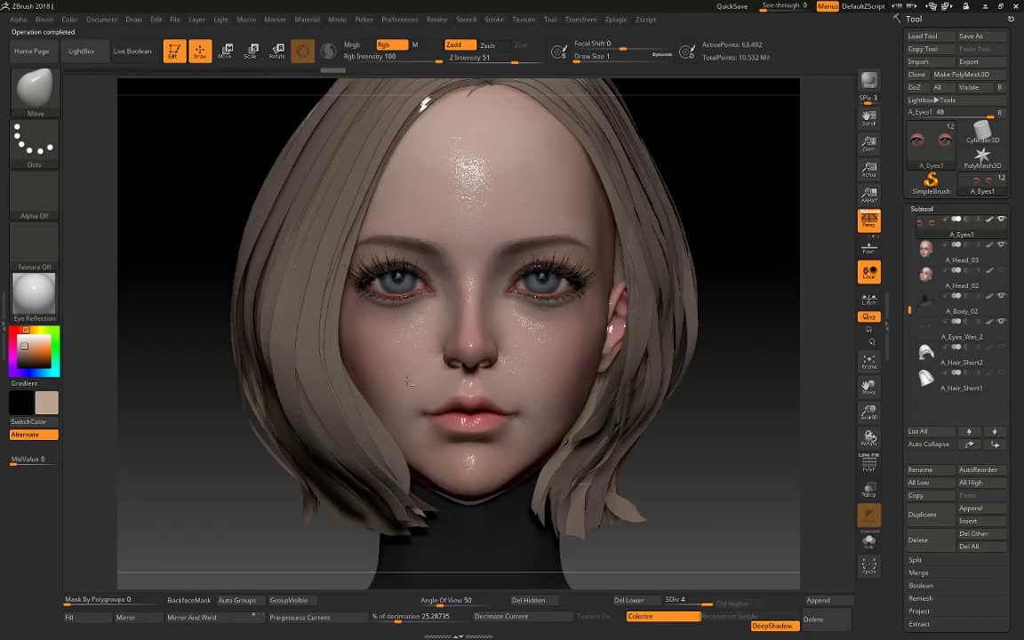
# Give the A_Head_03 head the zbro_Paint material and rotate it to check the shading
pyautogui.keyDown('alt'); pyautogui.click(408, 382); pyautogui.keyUp('alt')
pyautogui.click(34, 287)
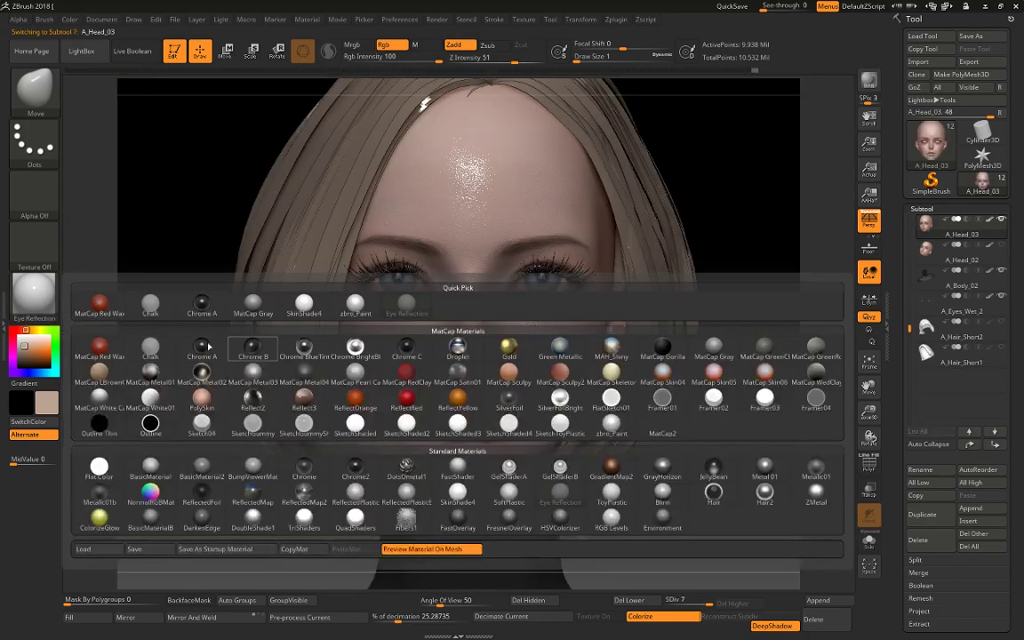
pyautogui.click(355, 304)
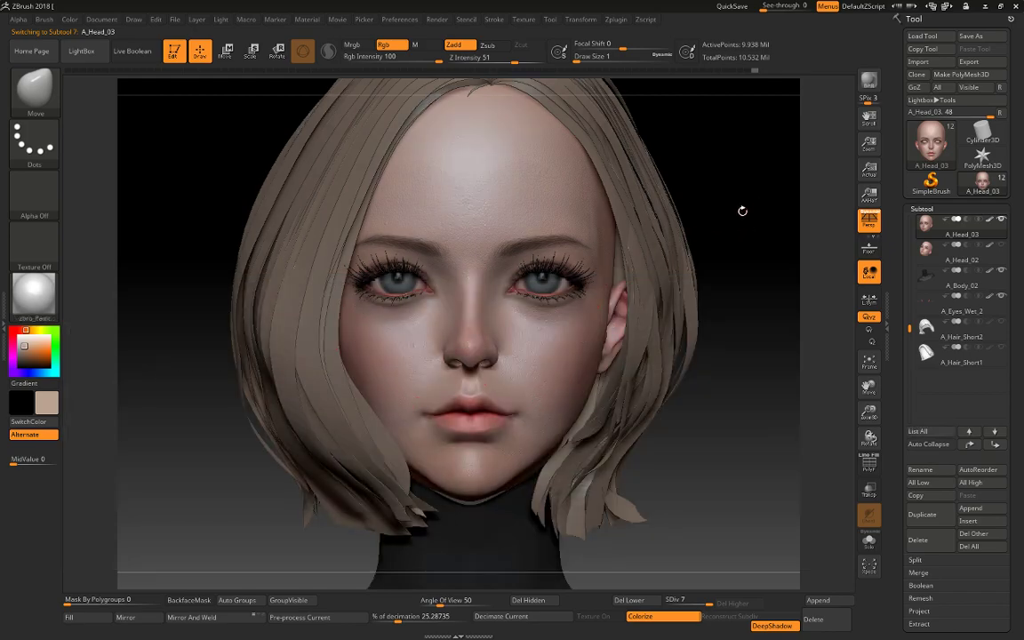
pyautogui.moveTo(769, 205)
pyautogui.mouseDown()
pyautogui.moveTo(771, 186)
pyautogui.moveTo(763, 206)
pyautogui.mouseUp()
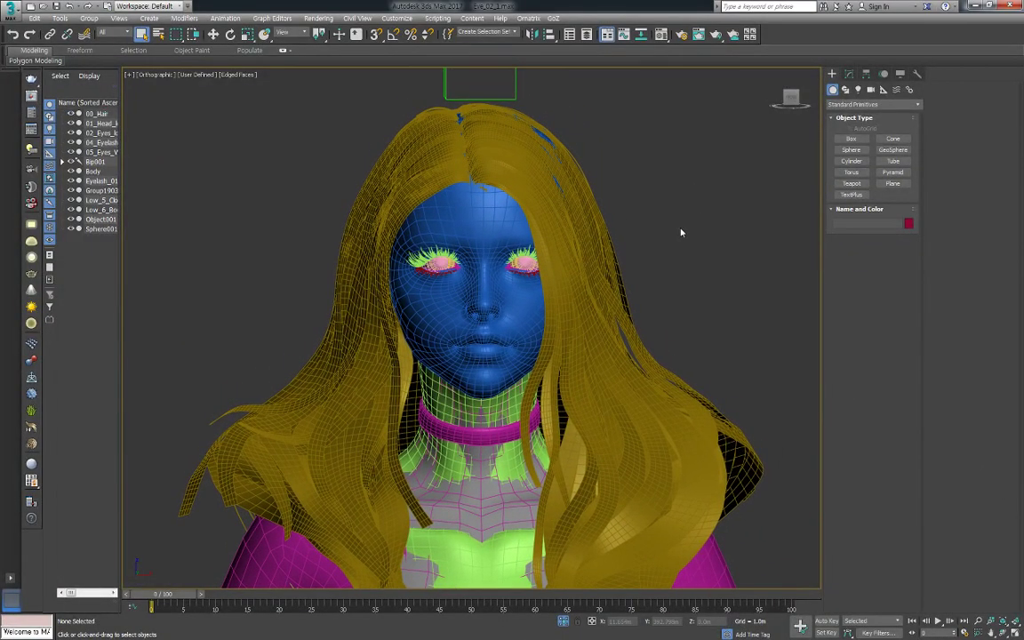
# Check the hair object, then open the Layer Explorer and review the default layer's contents
pyautogui.scroll(-2, 680, 233)
pyautogui.click(525, 180)
pyautogui.scroll(-3, 525, 180)
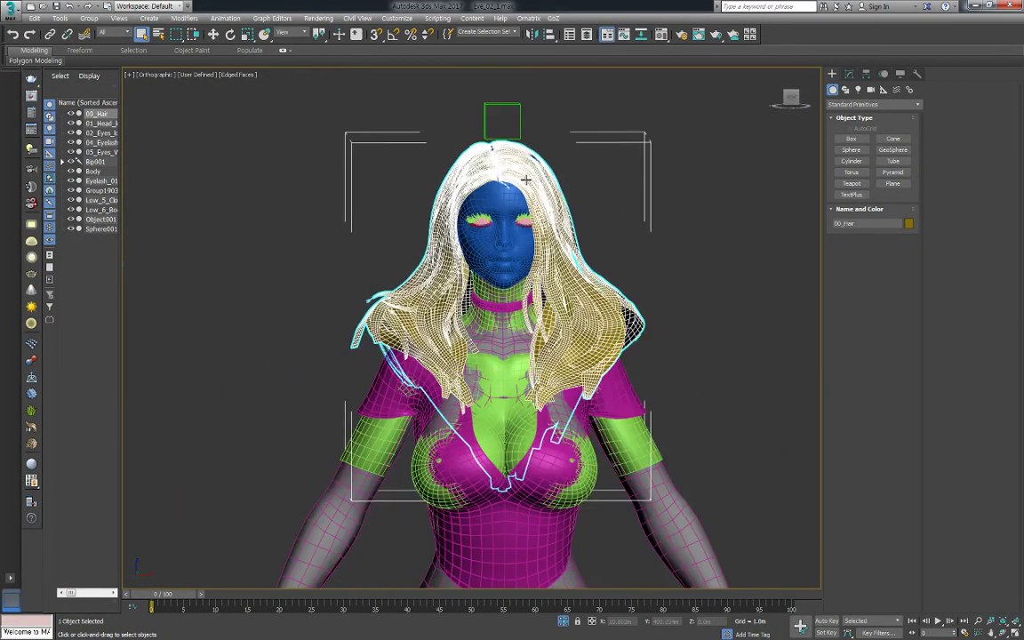
pyautogui.scroll(4, 525, 181)
pyautogui.click(675, 178)
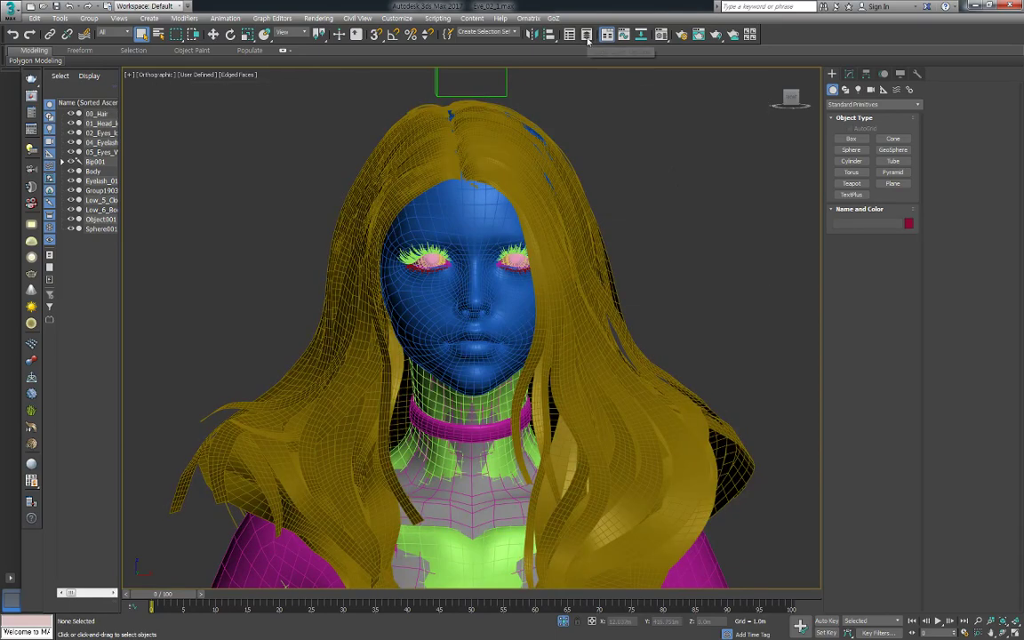
pyautogui.click(587, 39)
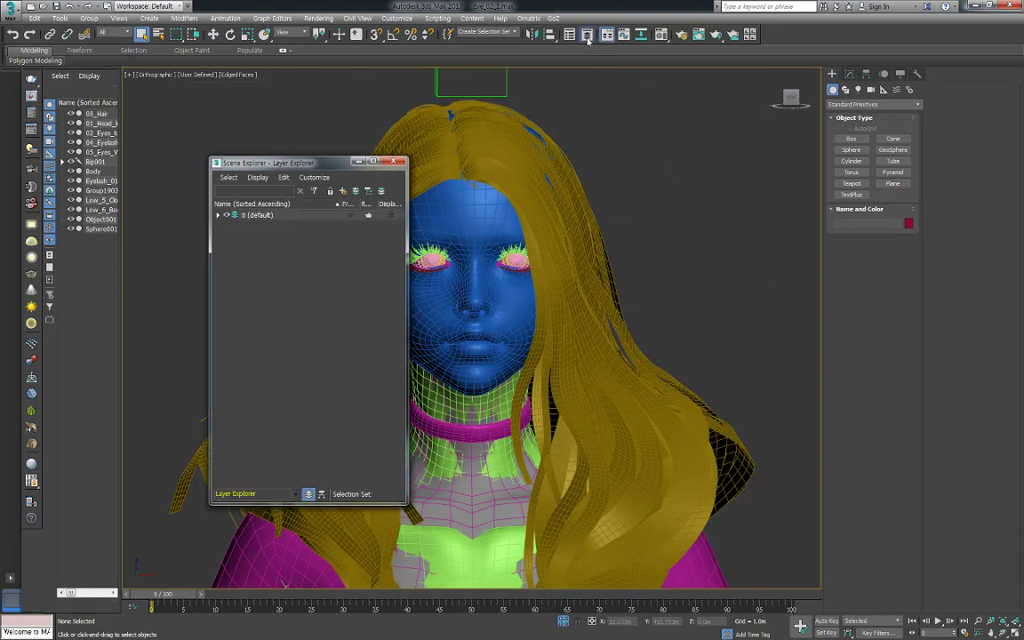
pyautogui.click(216, 216)
pyautogui.click(217, 216)
# Create and name a new layer, hide the 0 (default) layer, and move the window aside
pyautogui.click(342, 190)
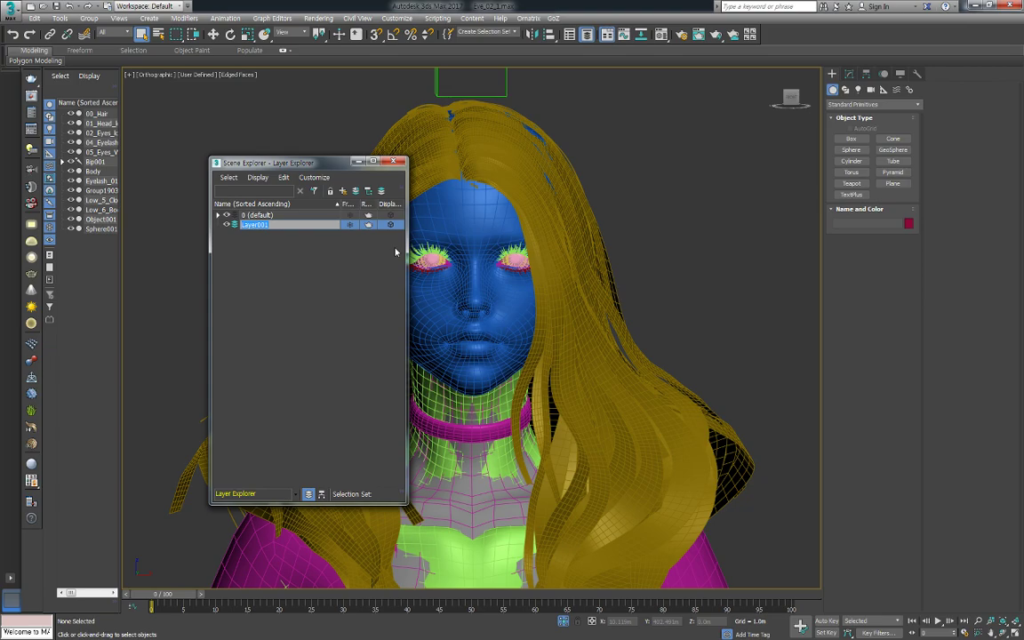
pyautogui.write('Teresa')
pyautogui.press('Return')
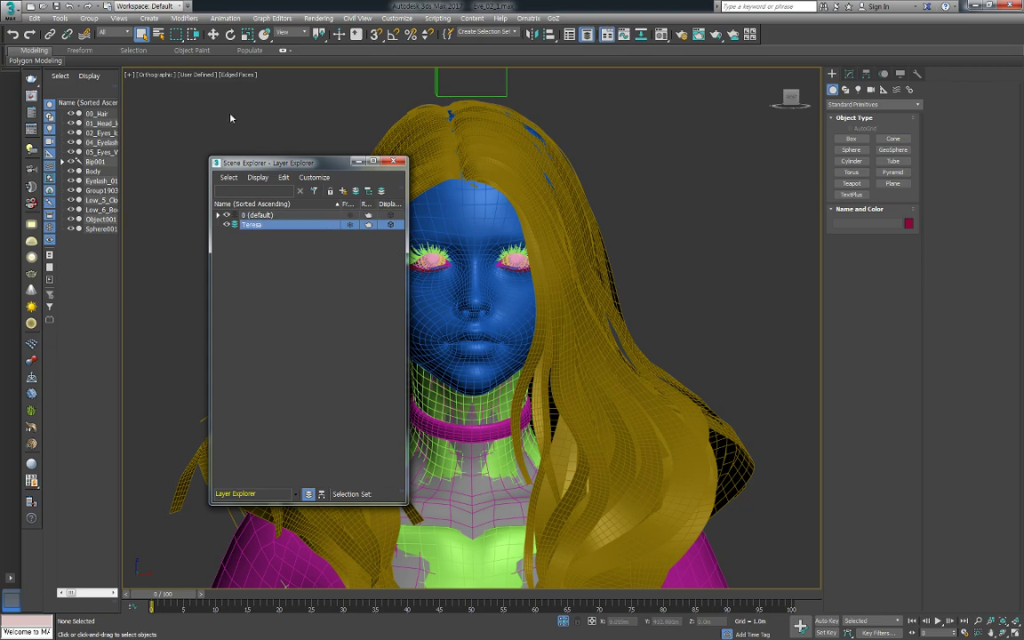
pyautogui.click(226, 215)
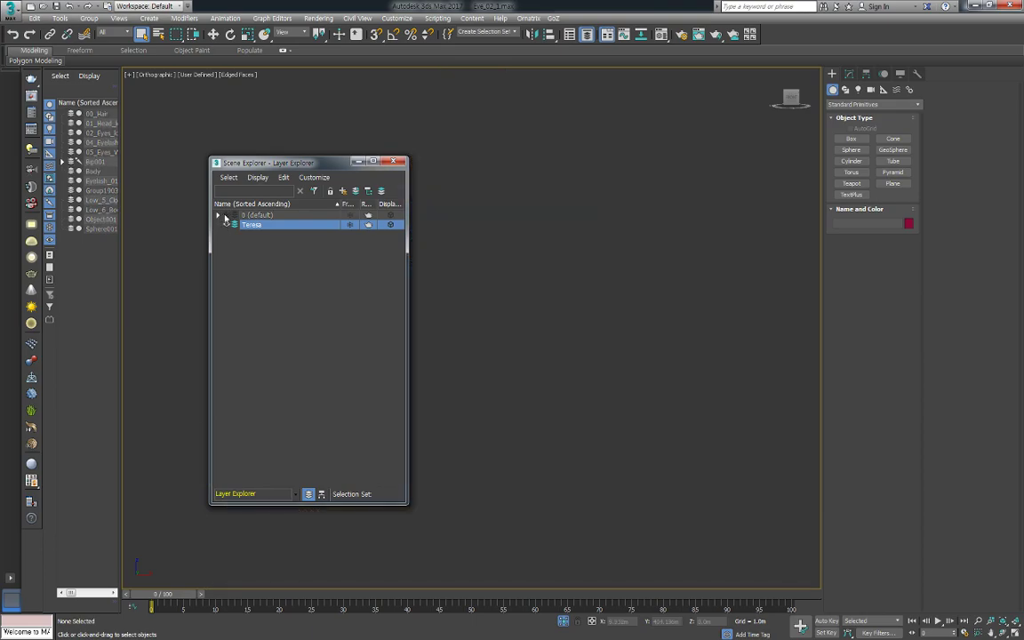
pyautogui.moveTo(267, 162)
pyautogui.mouseDown()
pyautogui.moveTo(830, 202)
pyautogui.moveTo(781, 217)
pyautogui.mouseUp()
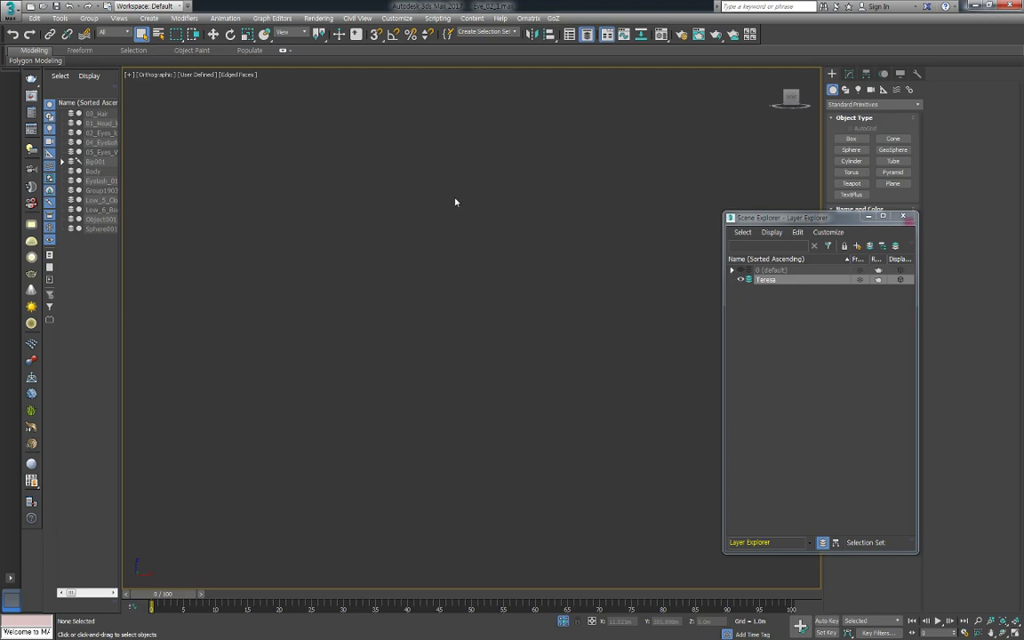
# Import B_Head_Lv2.OBJ from the exported OBJ folder, skipping the missing B_Head_Lv2.bmp texture
pyautogui.hotkey('ctrl', 'i')
pyautogui.click(166, 27)
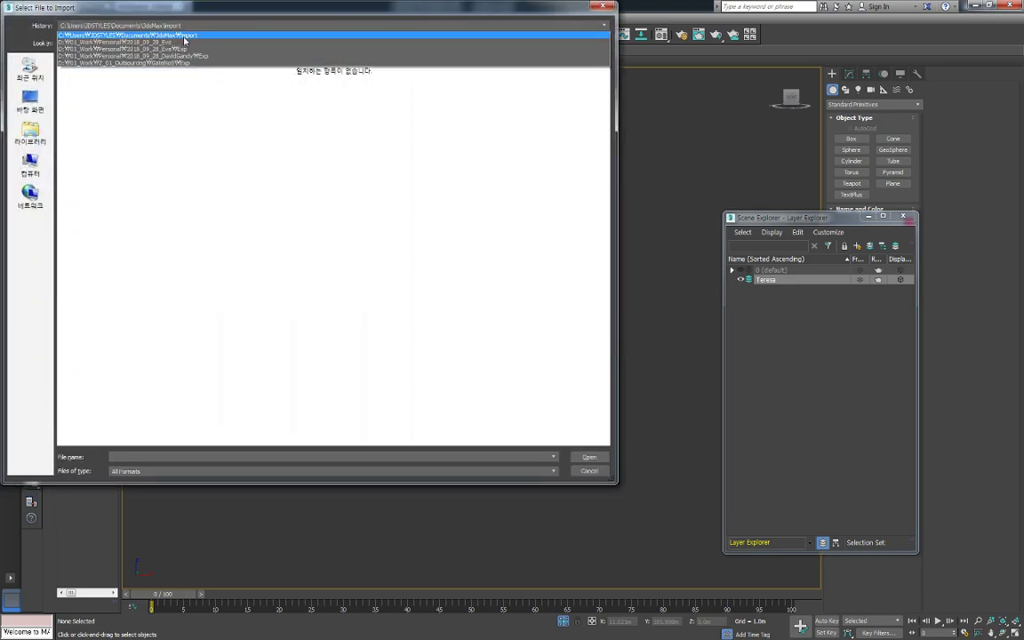
pyautogui.click(185, 42)
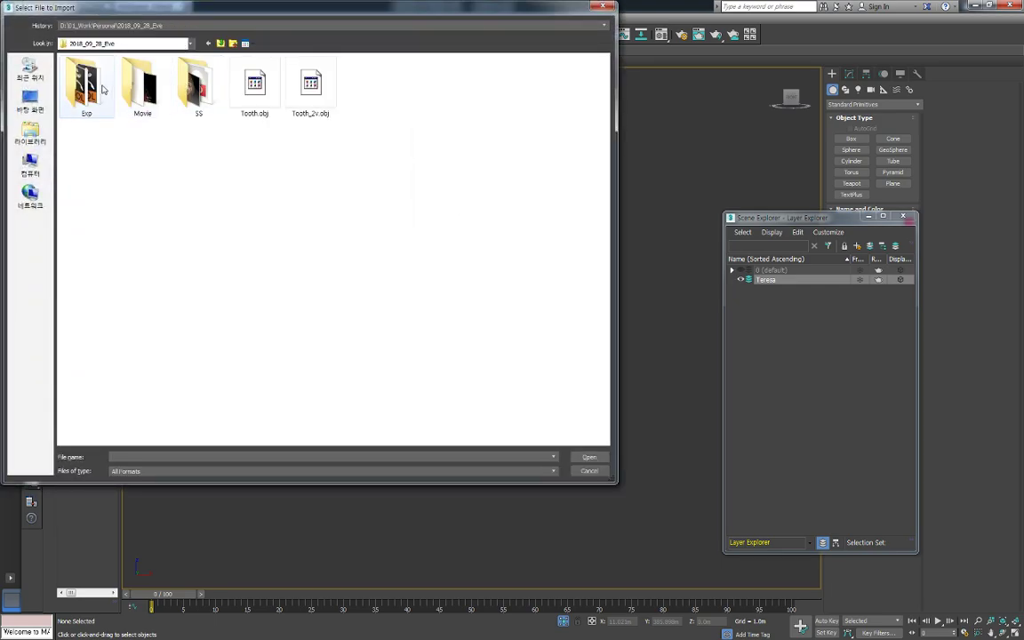
pyautogui.doubleClick(103, 89)
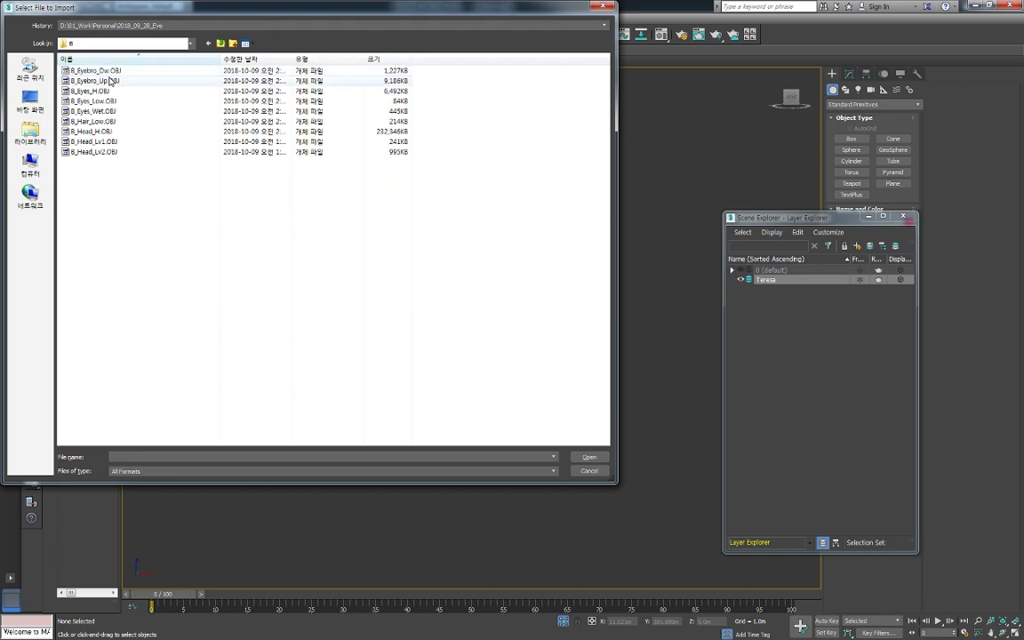
pyautogui.doubleClick(93, 152)
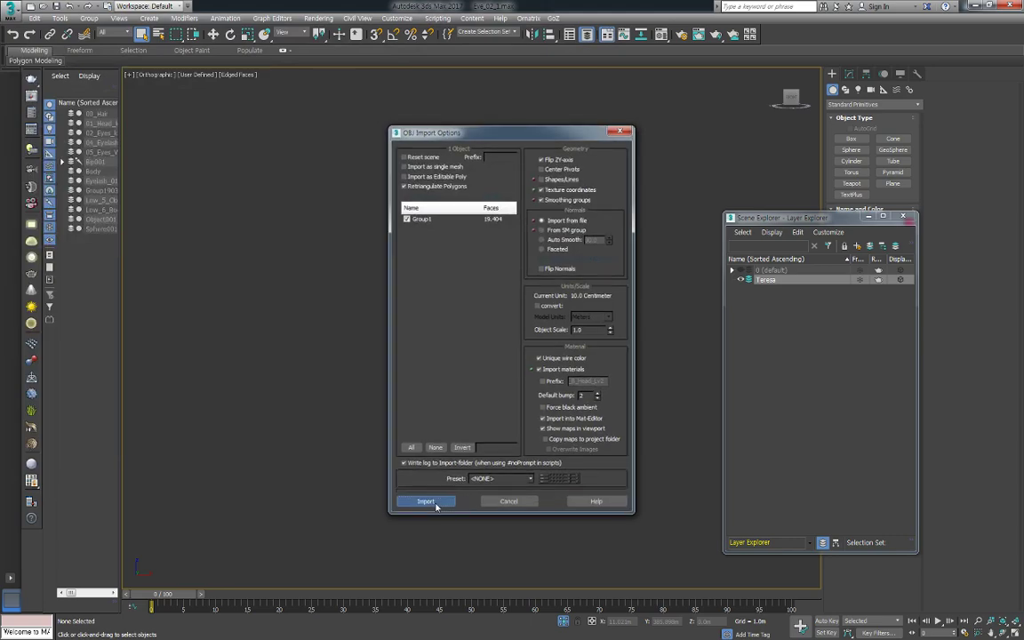
pyautogui.click(425, 501)
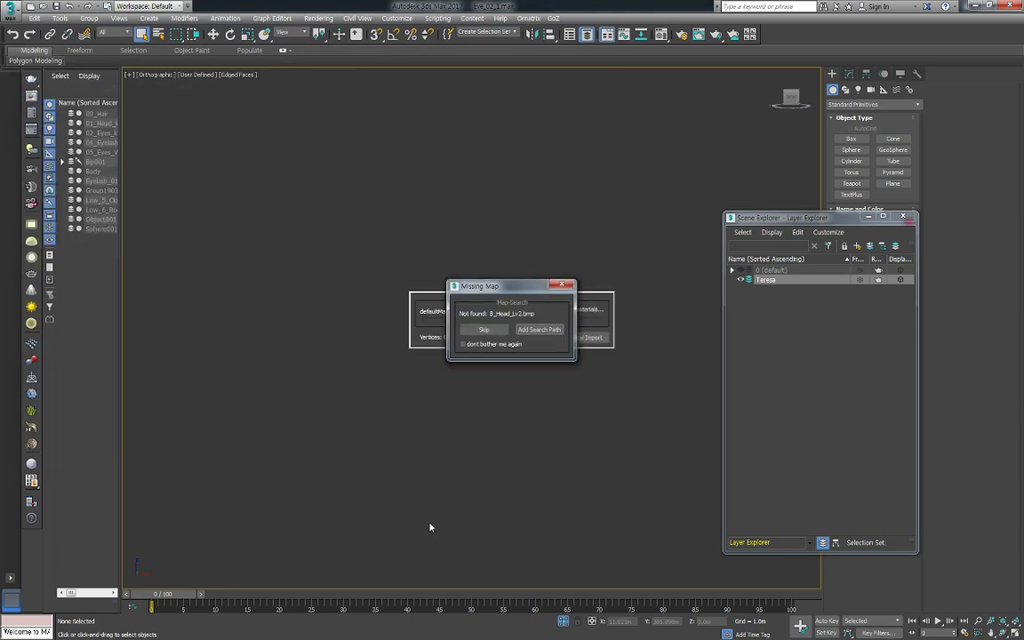
pyautogui.click(488, 337)
pyautogui.click(631, 372)
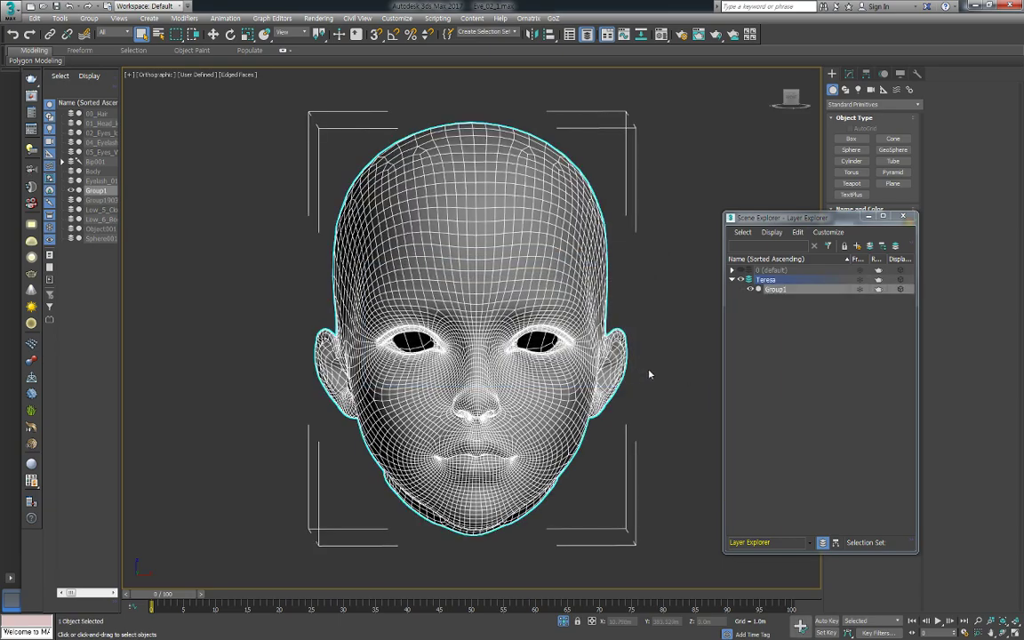
# Import the B_Eyes_Low.OBJ eye mesh, skipping its missing texture, and name it Group002
pyautogui.hotkey('ctrl', 'i')
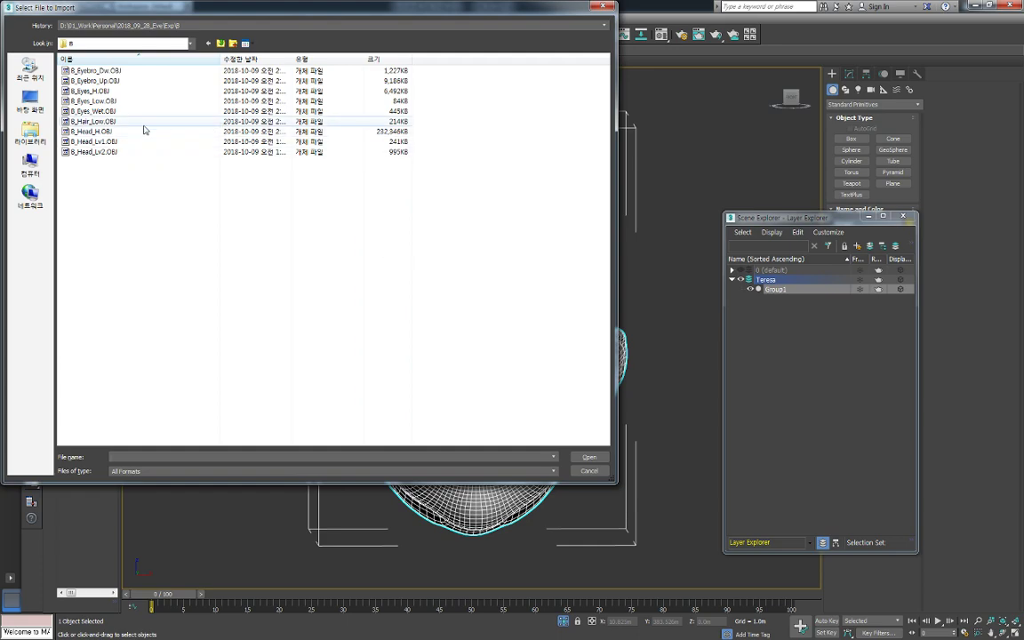
pyautogui.click(106, 131)
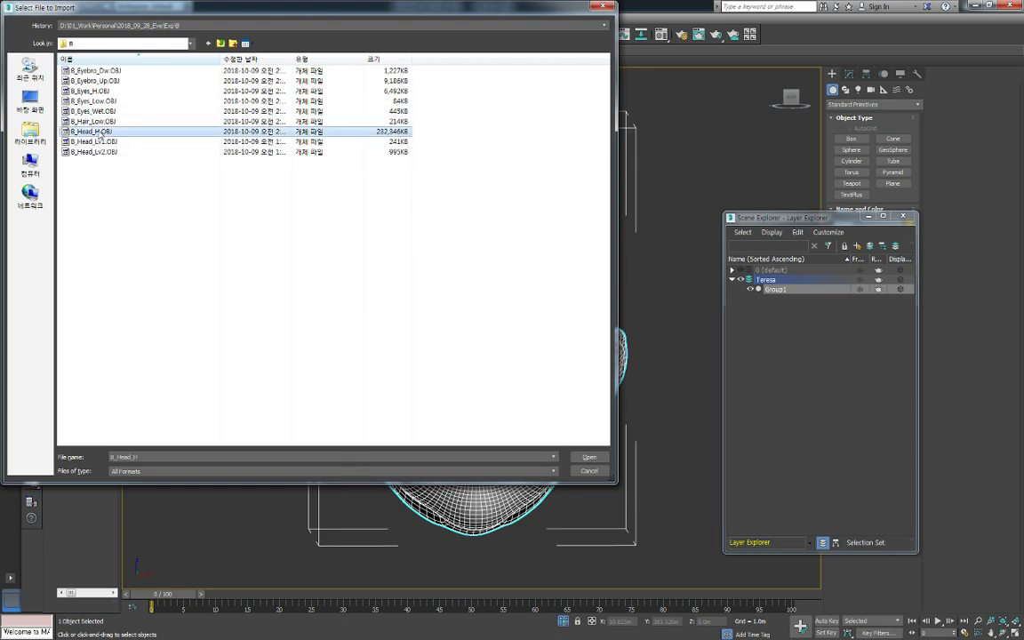
pyautogui.click(101, 142)
pyautogui.click(98, 122)
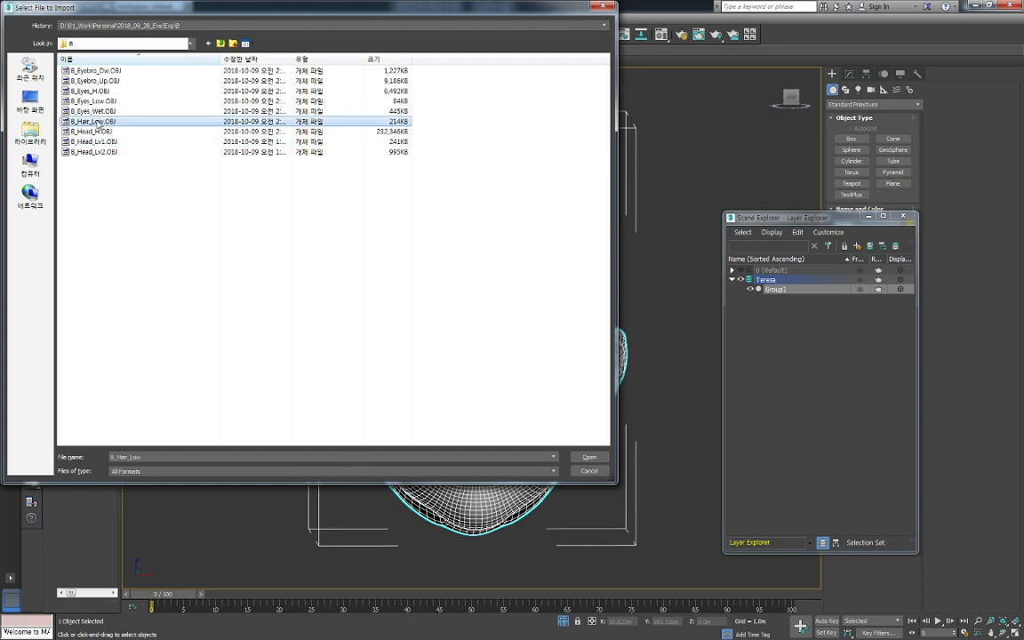
pyautogui.click(98, 111)
pyautogui.click(94, 91)
pyautogui.click(100, 102)
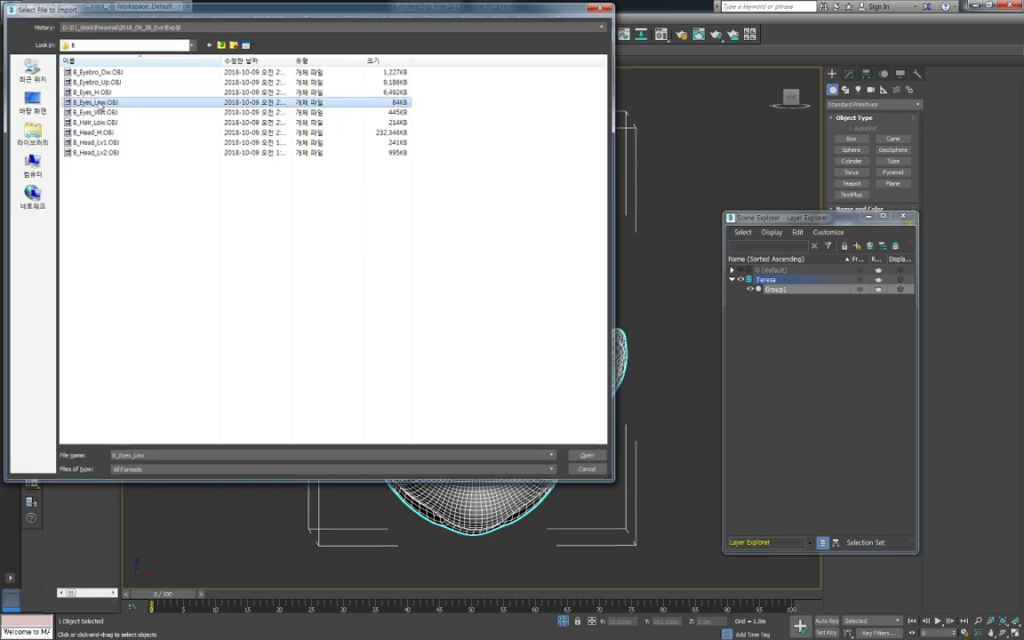
pyautogui.click(587, 455)
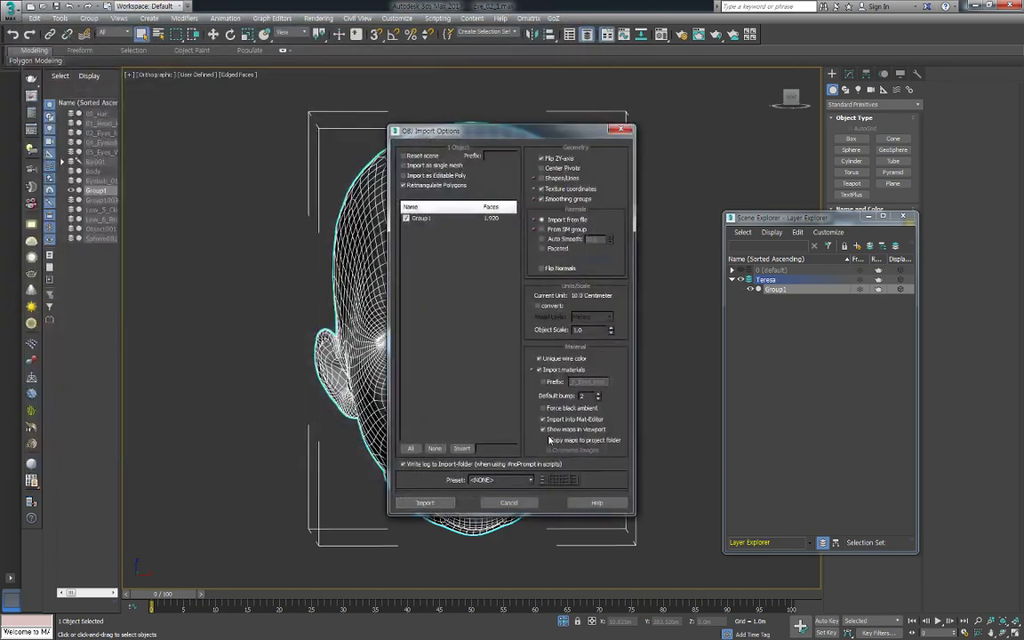
pyautogui.click(434, 500)
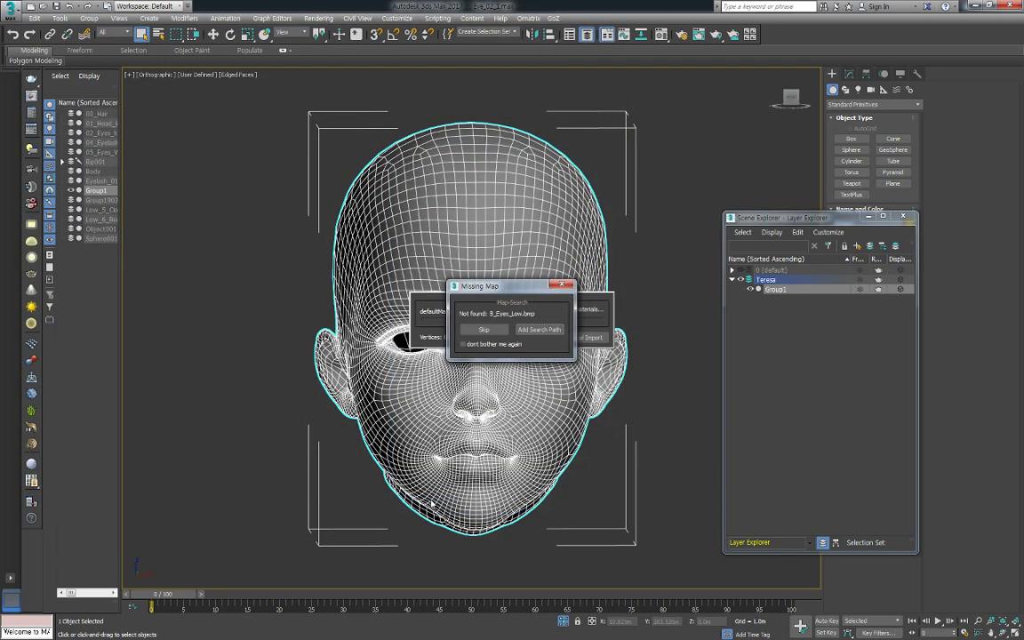
pyautogui.click(483, 331)
pyautogui.click(633, 374)
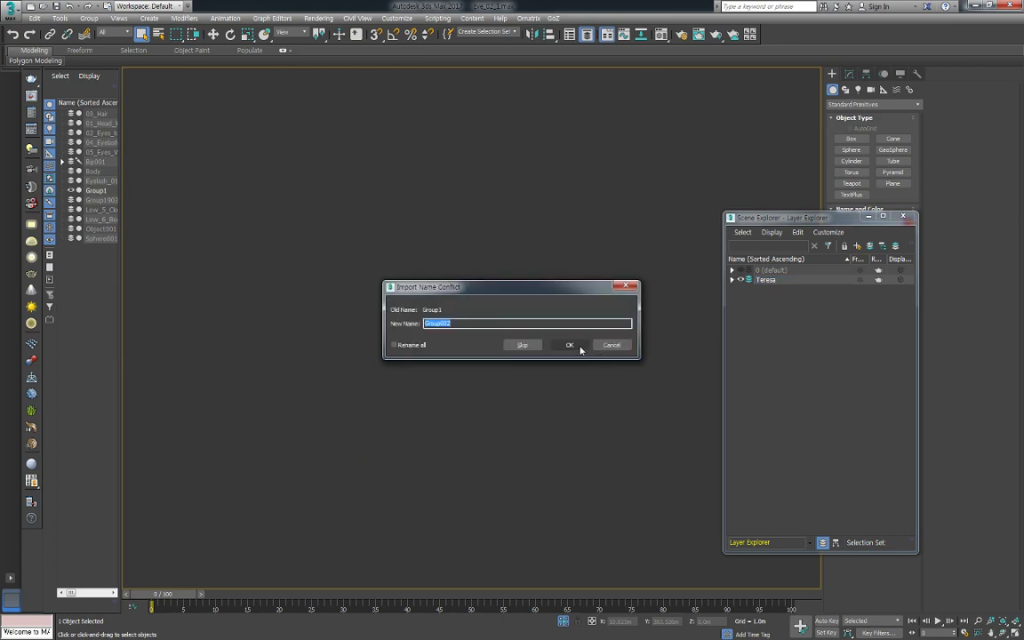
pyautogui.click(577, 346)
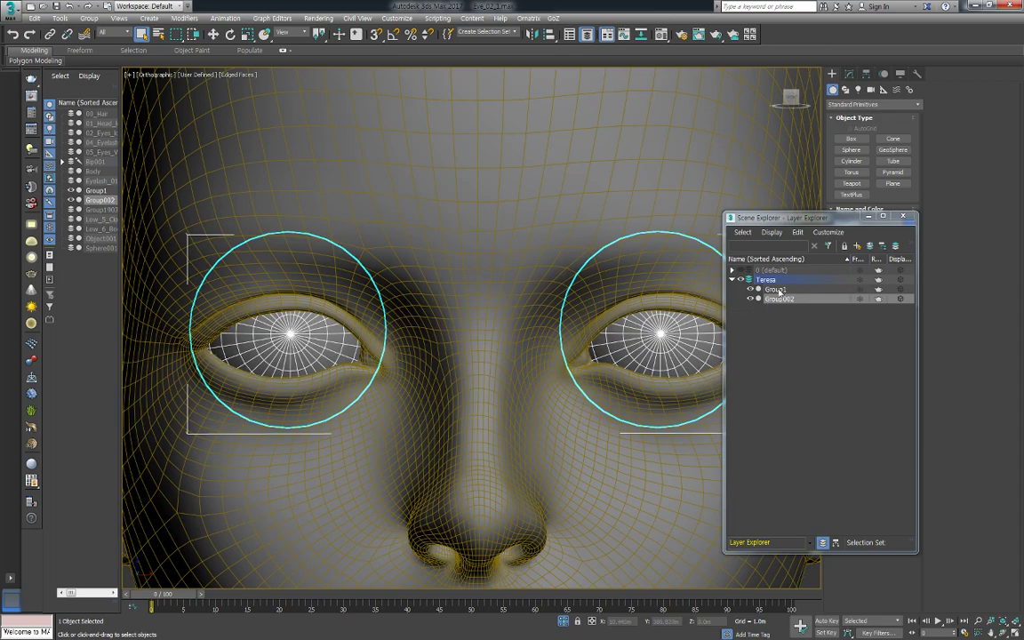
# Import B_Eyes_Wet.OBJ and accept the name Group003 for the wet eyes
pyautogui.hotkey('ctrl', 'i')
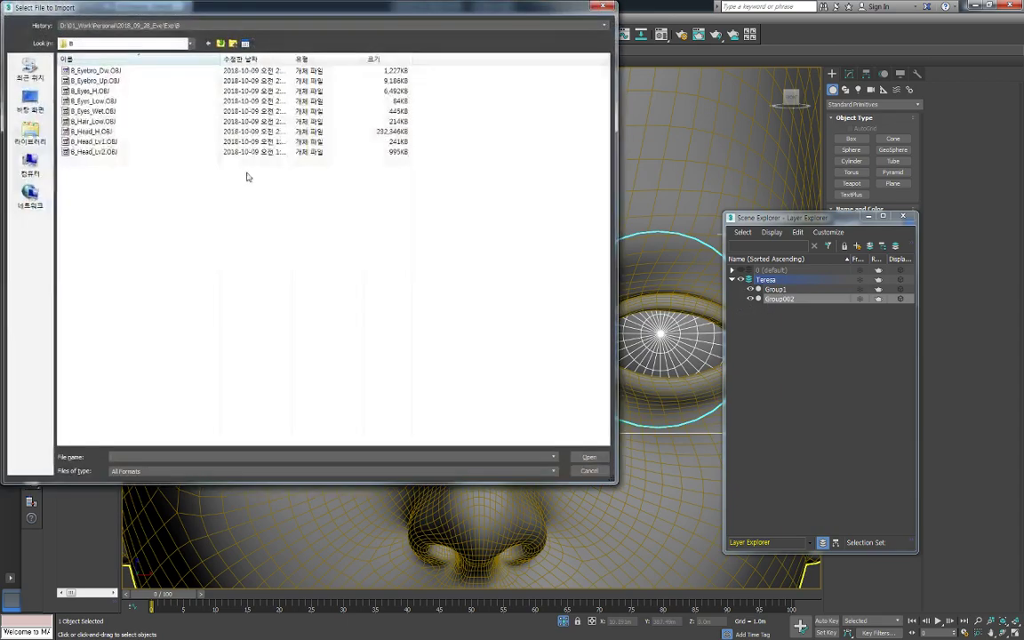
pyautogui.doubleClick(93, 111)
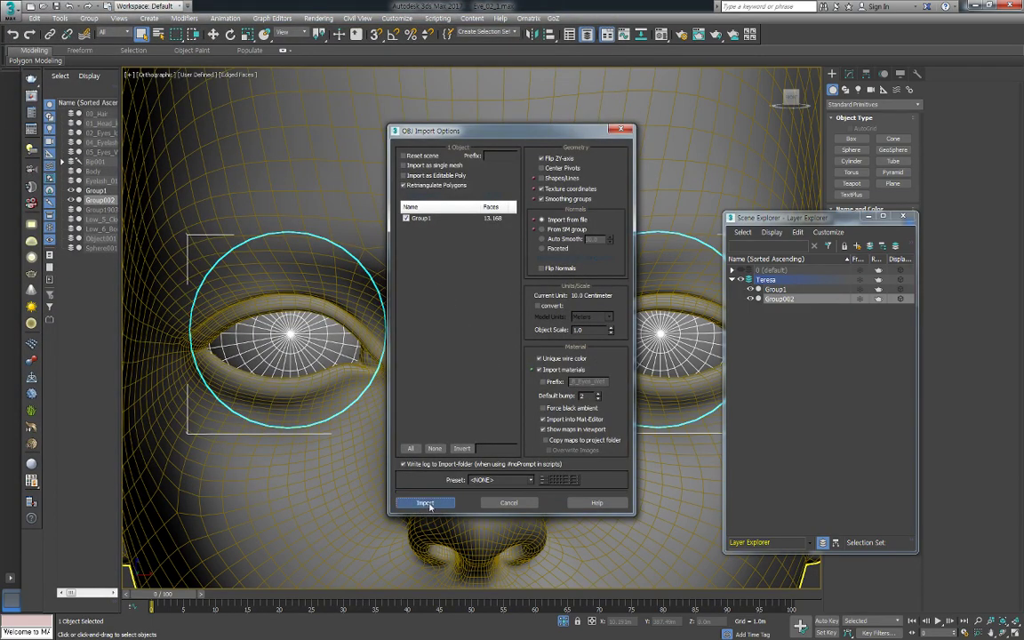
pyautogui.click(425, 503)
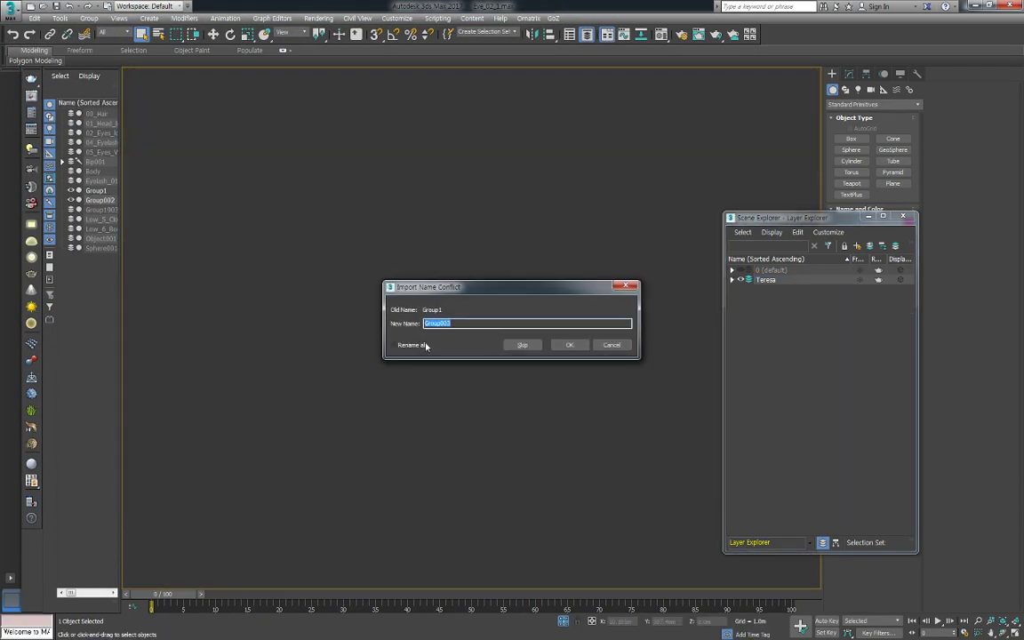
pyautogui.click(568, 345)
pyautogui.click(575, 347)
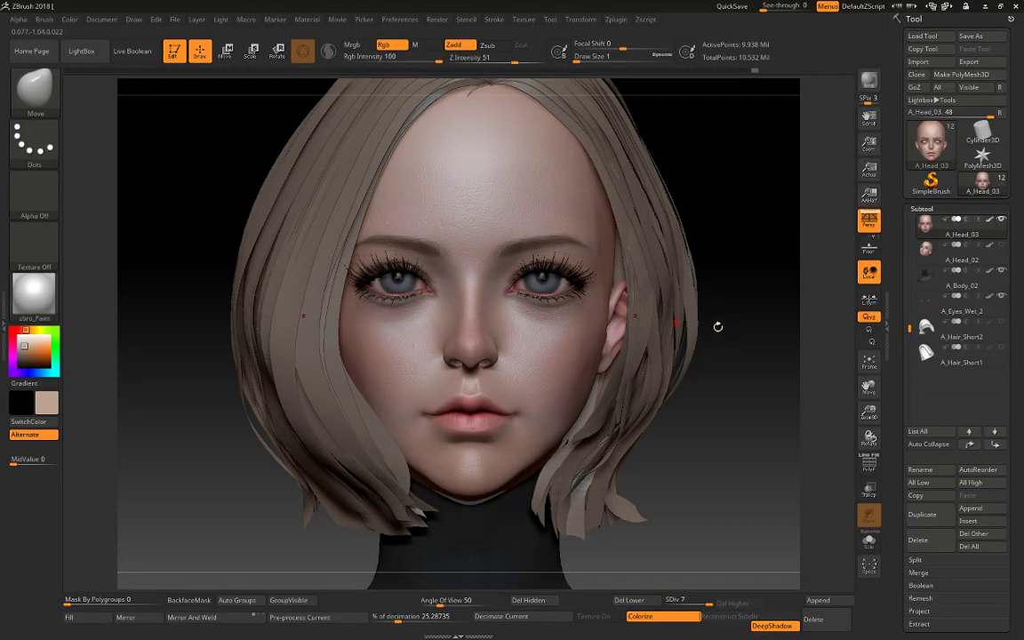
# Select the A_Eyes_Wet_2 subtool, zoom to the eyes, and drop it to subdivision level 1
pyautogui.keyDown('alt'); pyautogui.click(496, 267); pyautogui.keyUp('alt')
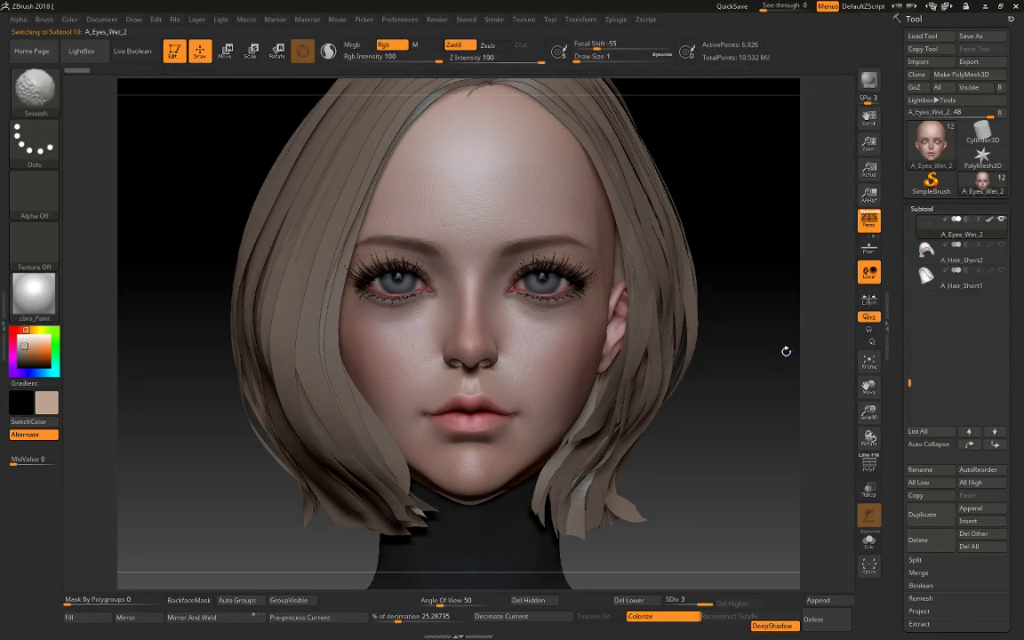
pyautogui.press('b')
pyautogui.press('m')
pyautogui.press('v')
pyautogui.keyDown('alt'); pyautogui.moveTo(782, 354); pyautogui.dragTo(781, 544); pyautogui.keyUp('alt')
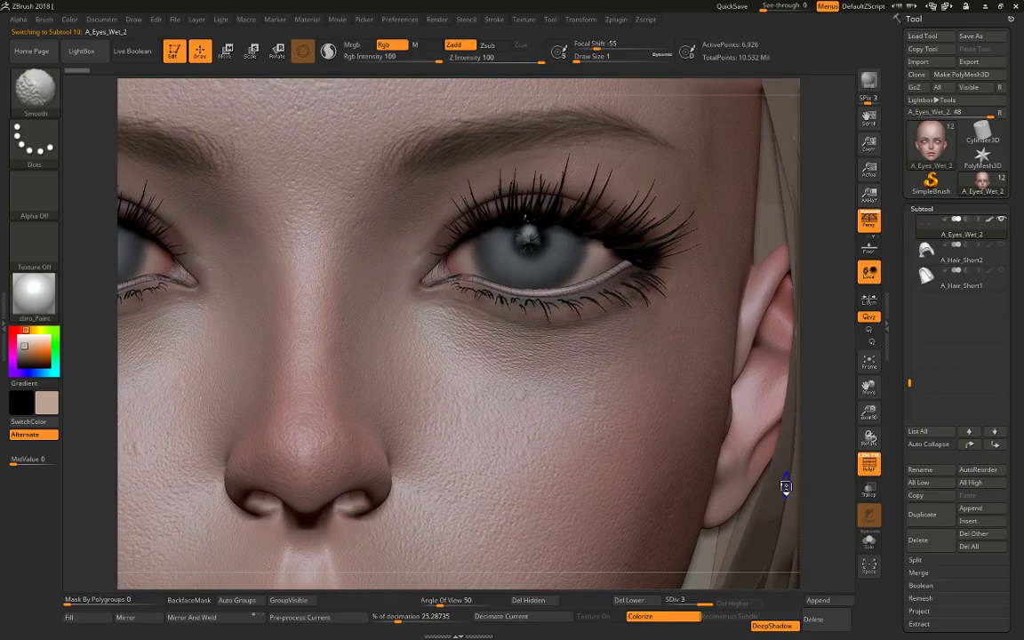
pyautogui.hotkey('shift', 'd')
pyautogui.hotkey('shift', 'd')
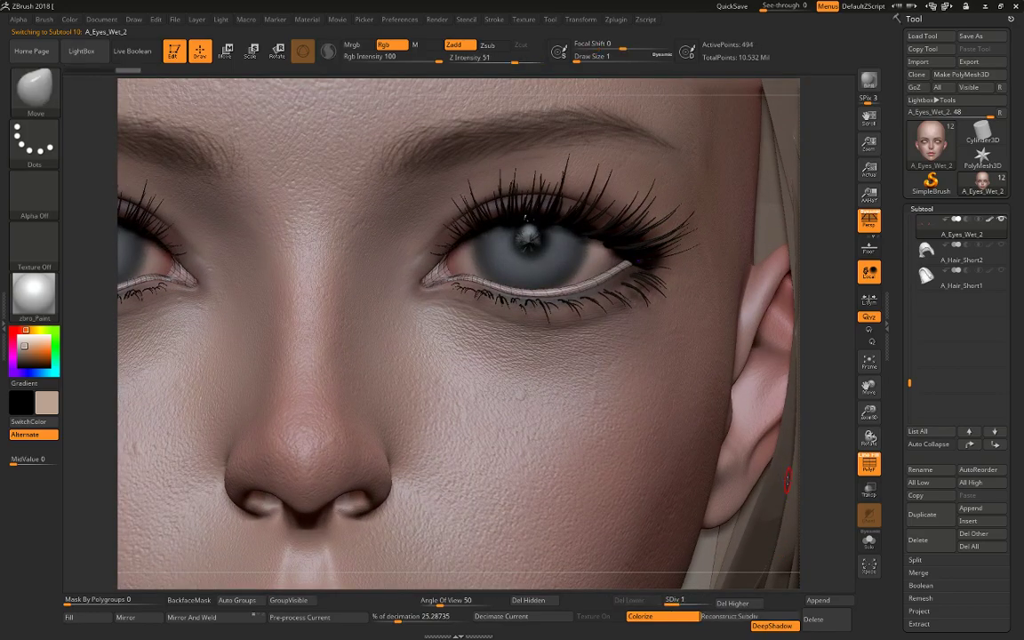
pyautogui.press('ctrl')
# Export the subtool, renaming B_Eyes_Wet.OBJ to B_Eyes_Wet_Low.OBJ
pyautogui.hotkey('ctrl', 'e')
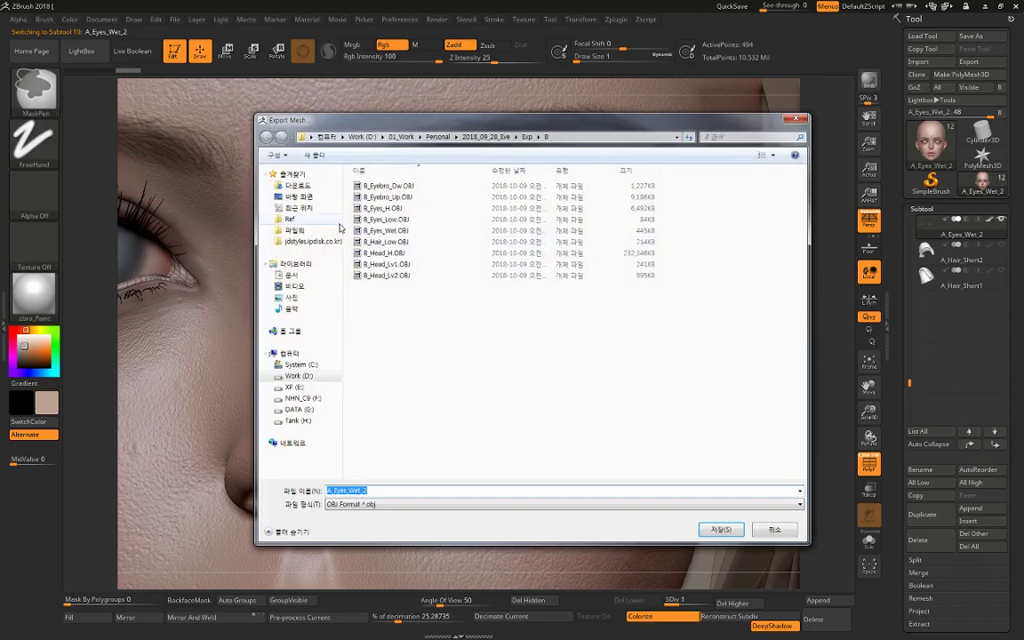
pyautogui.click(385, 231)
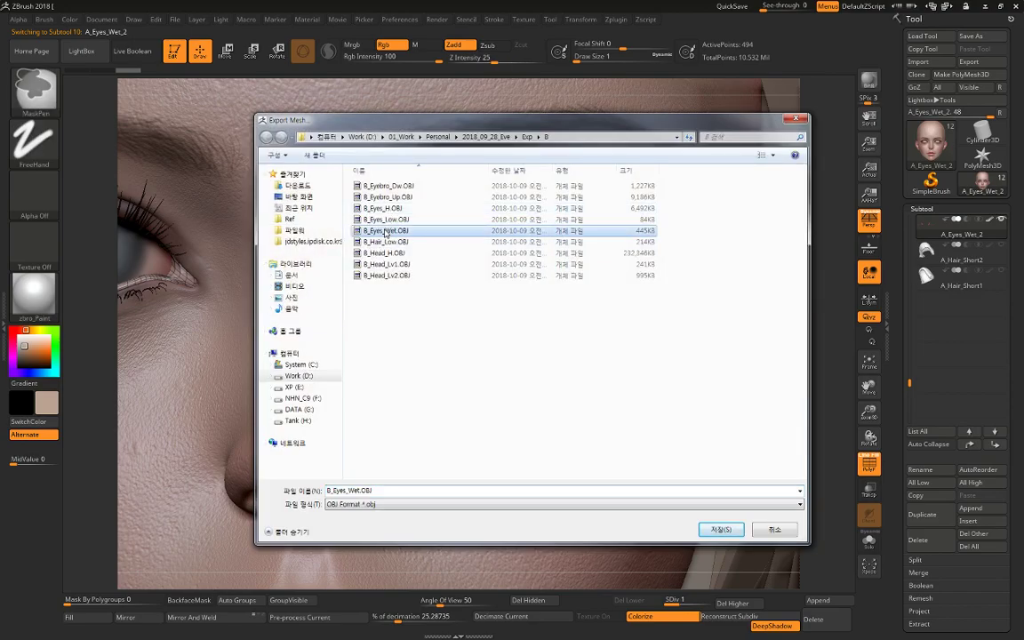
pyautogui.doubleClick(364, 490)
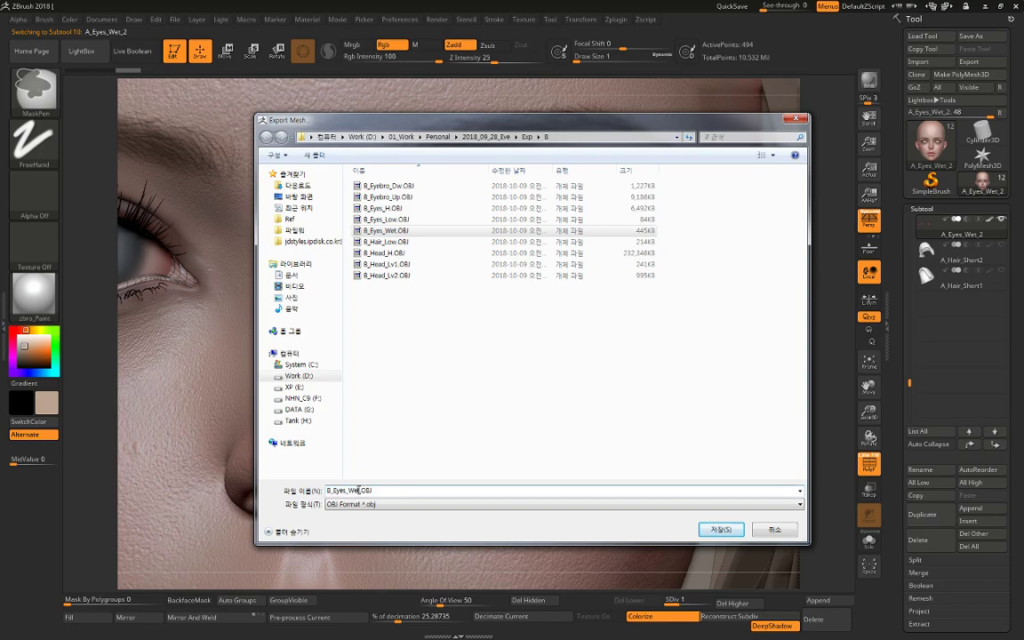
pyautogui.write('_L')
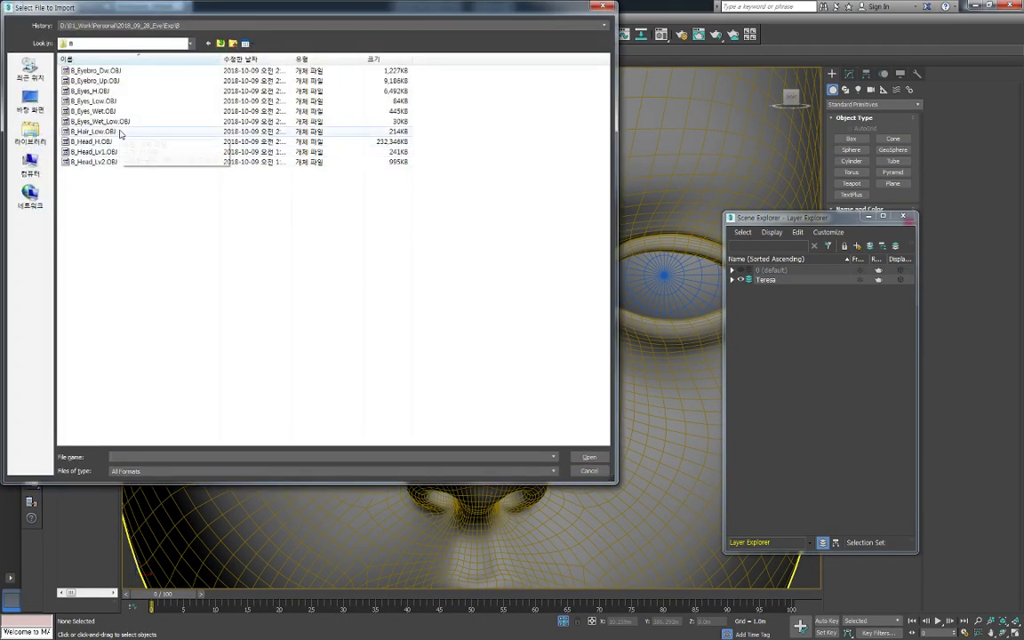
# Import B_Eyes_Wet_Low.OBJ and resolve the object name conflict
pyautogui.click(122, 122)
pyautogui.doubleClick(122, 125)
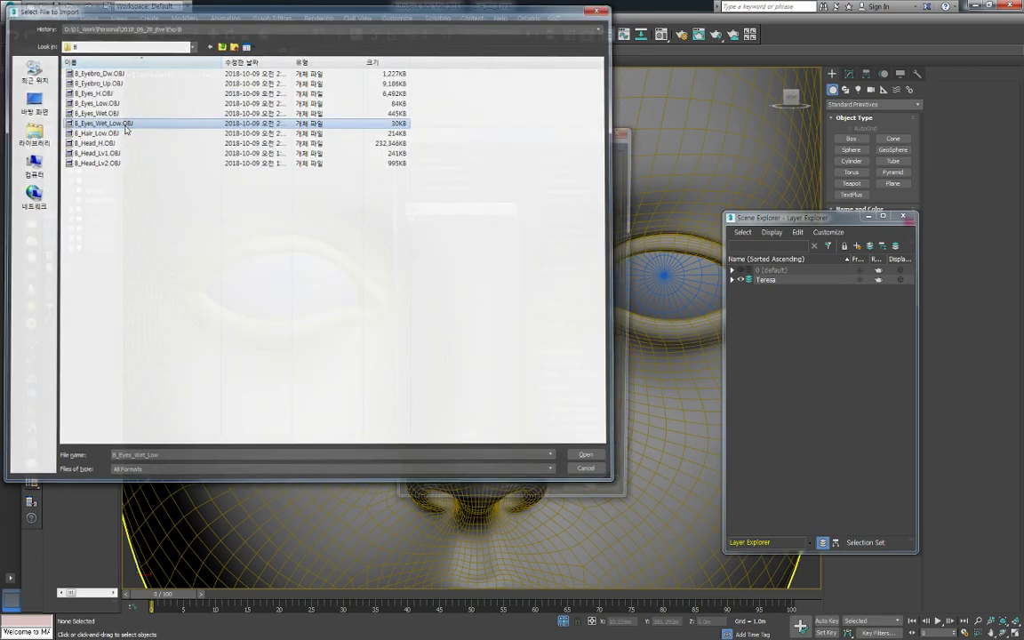
pyautogui.click(425, 503)
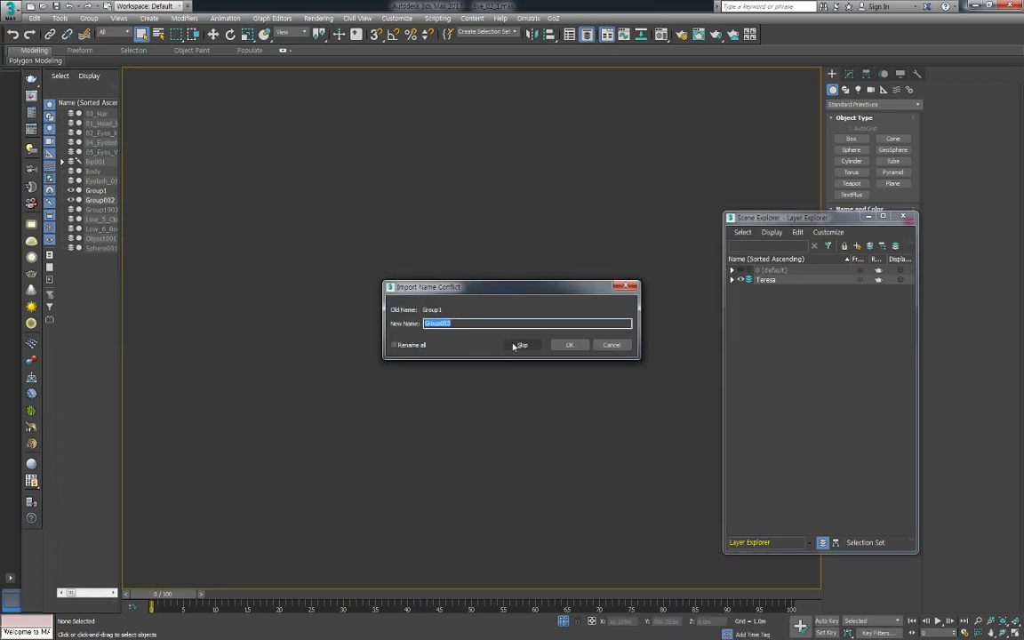
pyautogui.click(569, 345)
pyautogui.scroll(-5, 513, 344)
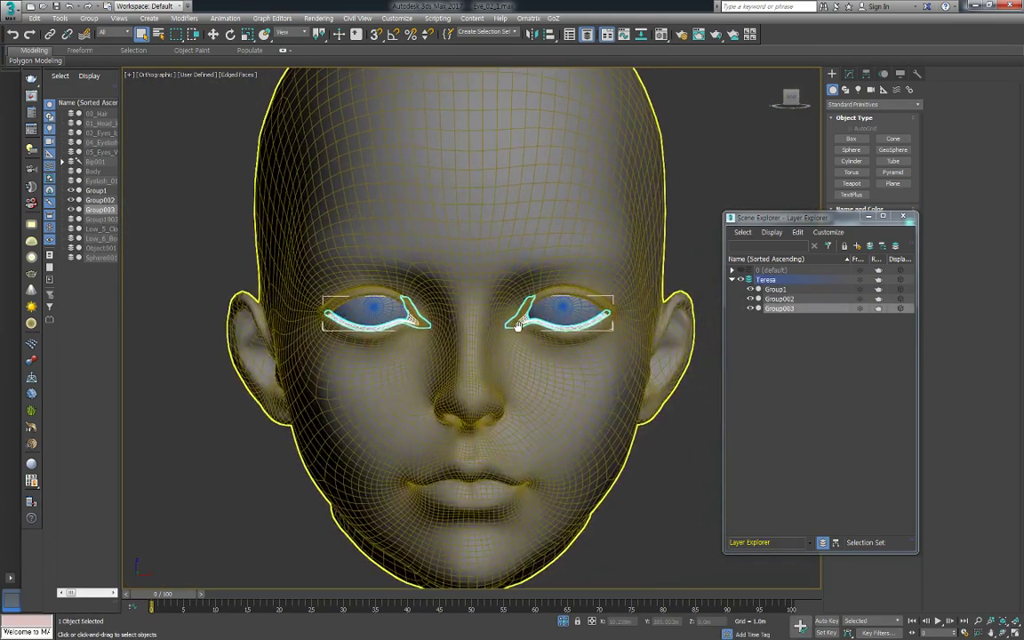
# Start importing B_Eyebro_Up.OBJ, cancel it, and select the A_Eyelash_Up1 subtool in ZBrush
pyautogui.hotkey('ctrl', 'i')
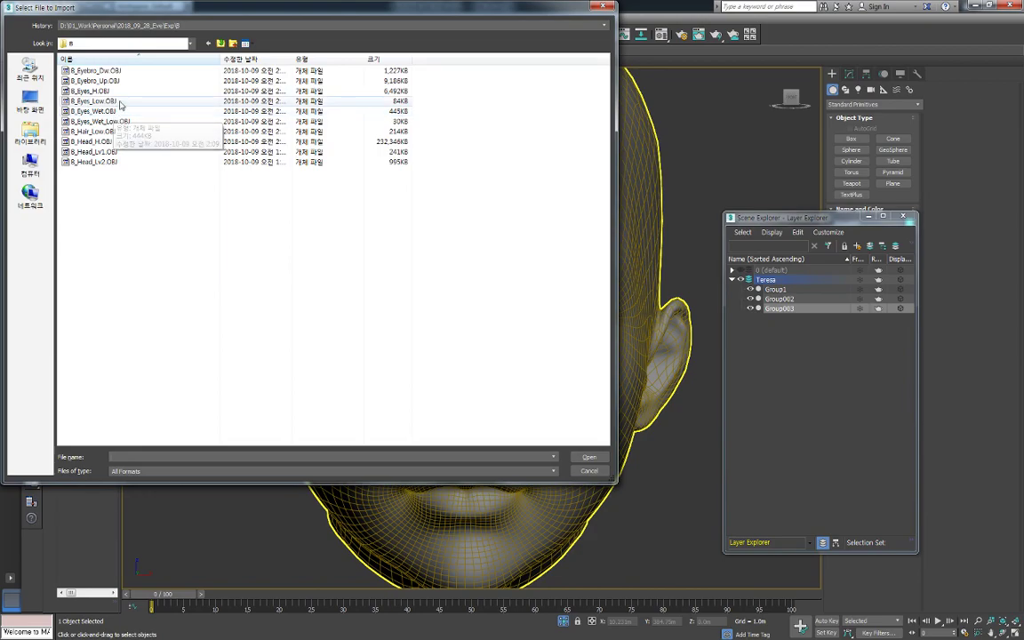
pyautogui.doubleClick(128, 81)
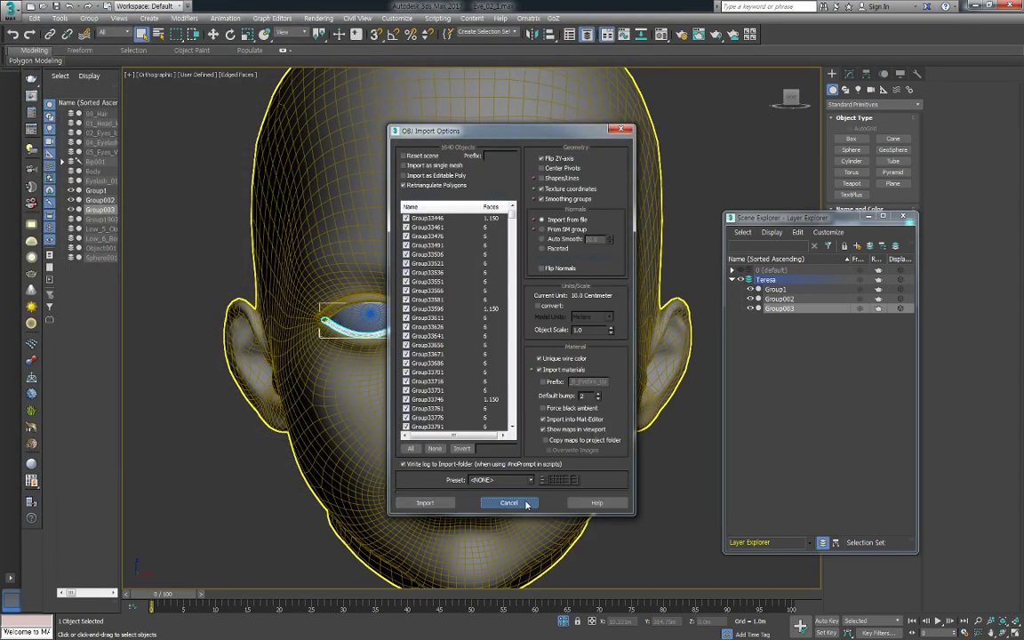
pyautogui.click(425, 503)
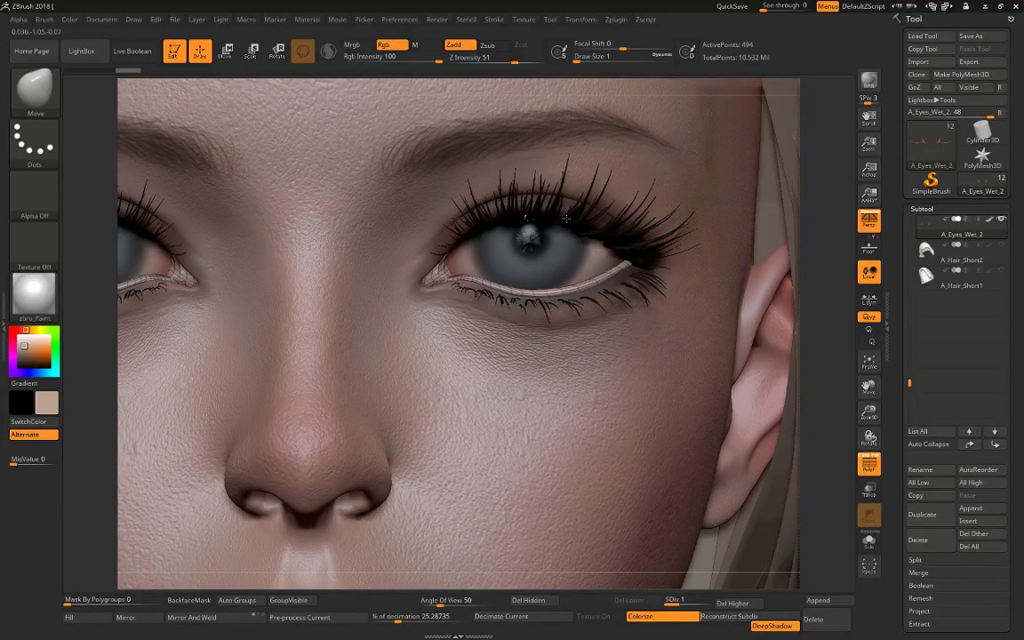
pyautogui.keyDown('alt'); pyautogui.click(566, 218); pyautogui.keyUp('alt')
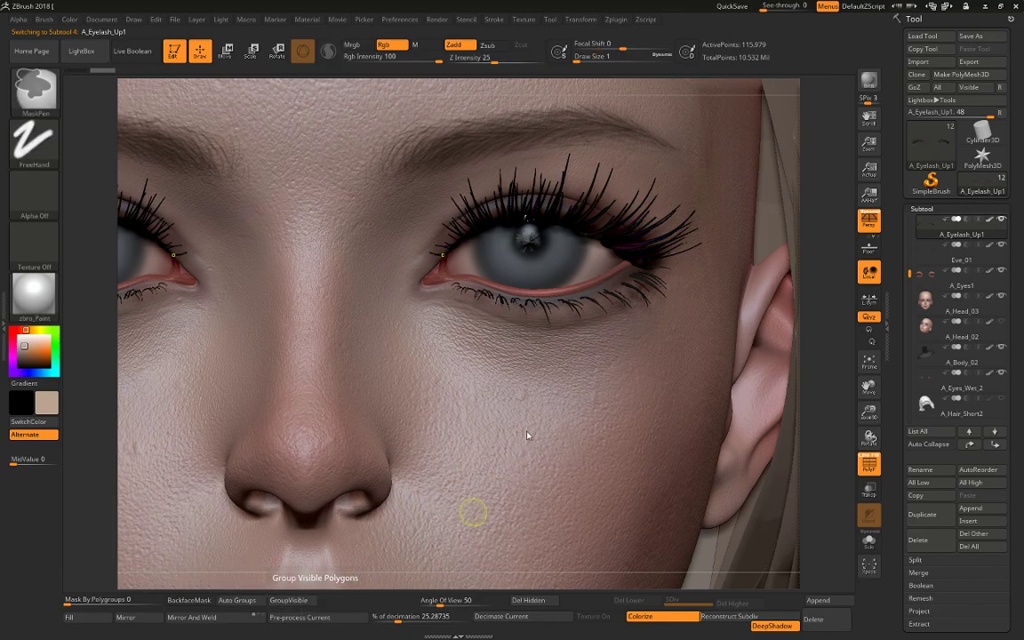
# Export A_Eyelash_Up1, overwriting B_Eyebro_Up.OBJ
pyautogui.hotkey('ctrl', 'e')
pyautogui.doubleClick(387, 196)
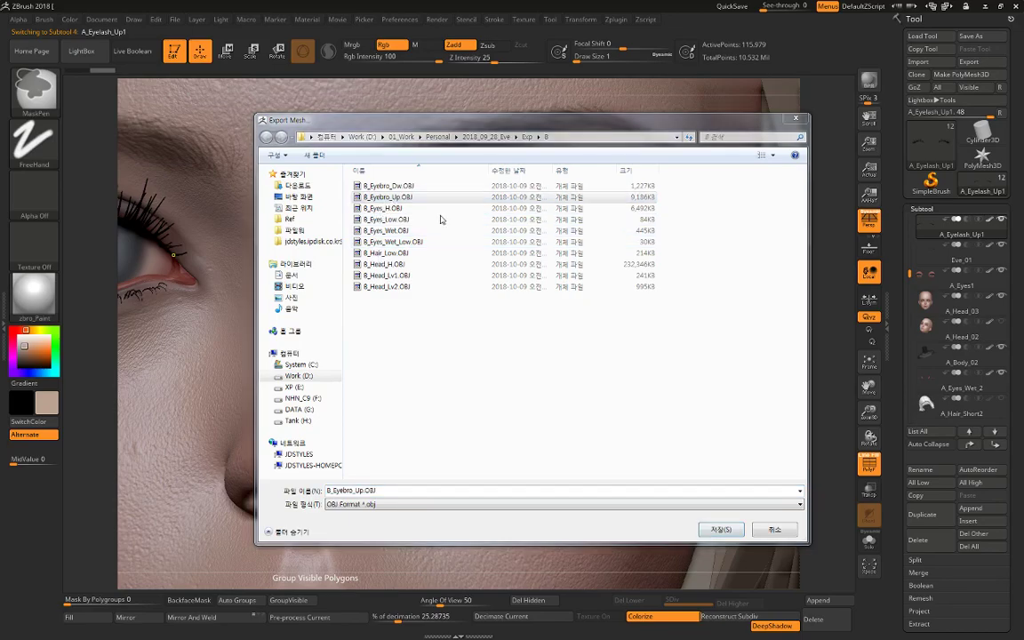
pyautogui.click(533, 328)
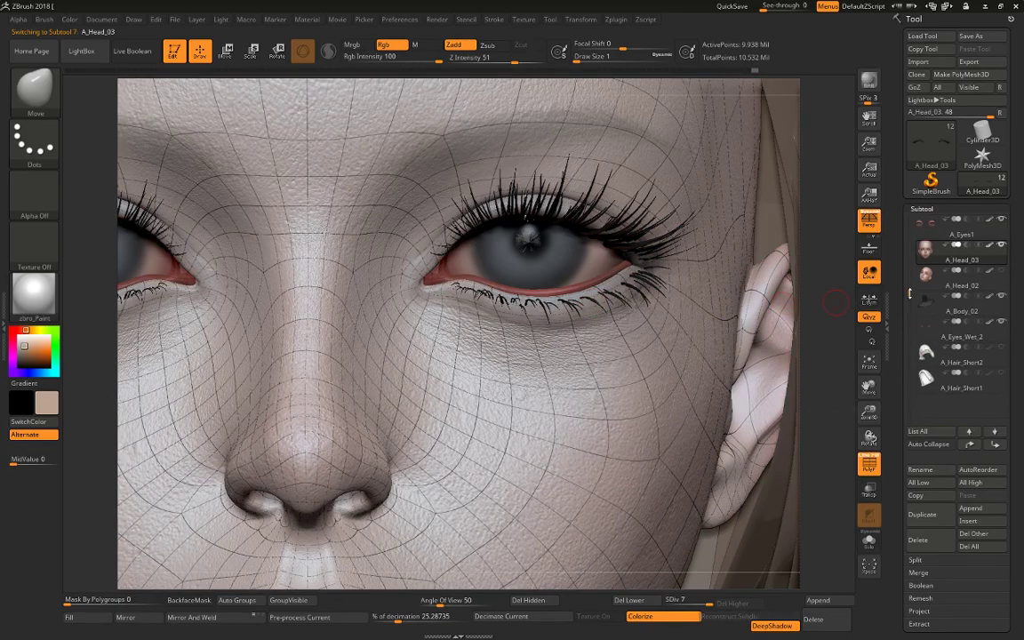
# Export the Eye_01 subtool over B_Eyebro_Dw.OBJ, then zoom out and rotate to check the hair
pyautogui.click(961, 311)
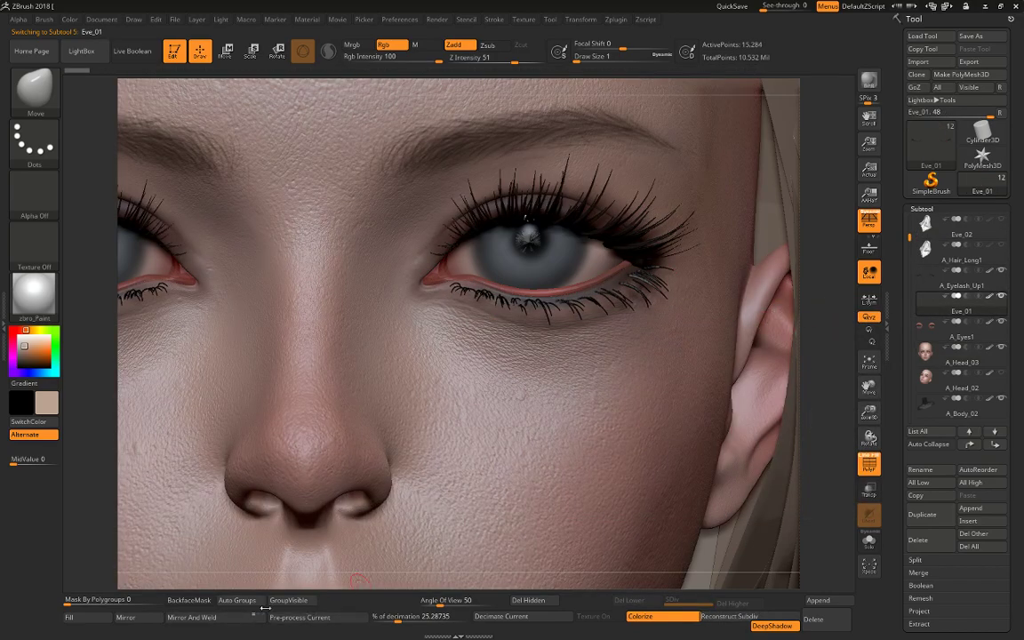
pyautogui.hotkey('ctrl', 'shift', 'e')
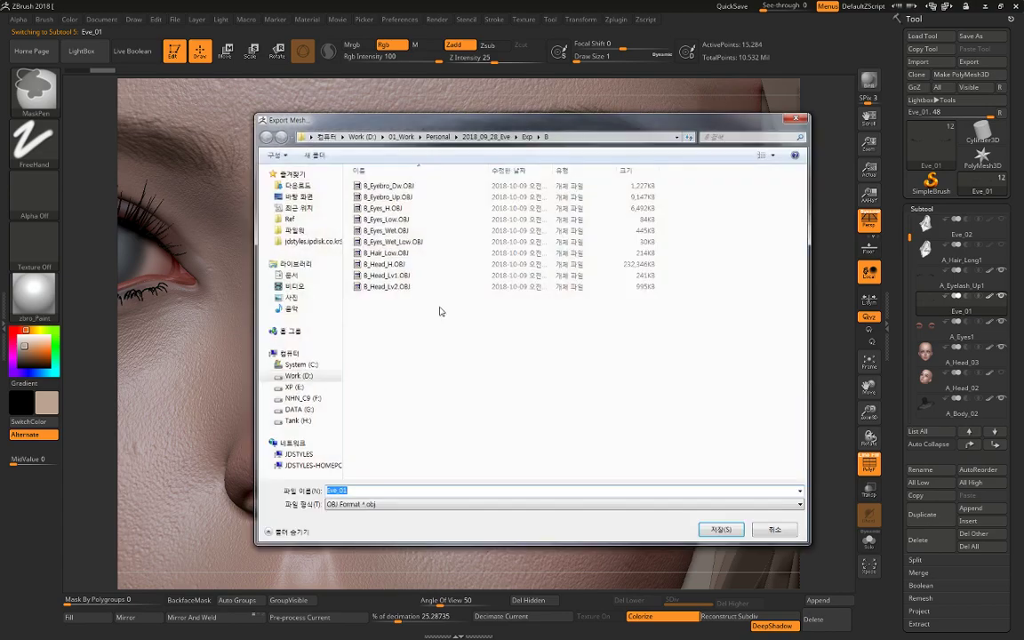
pyautogui.doubleClick(389, 186)
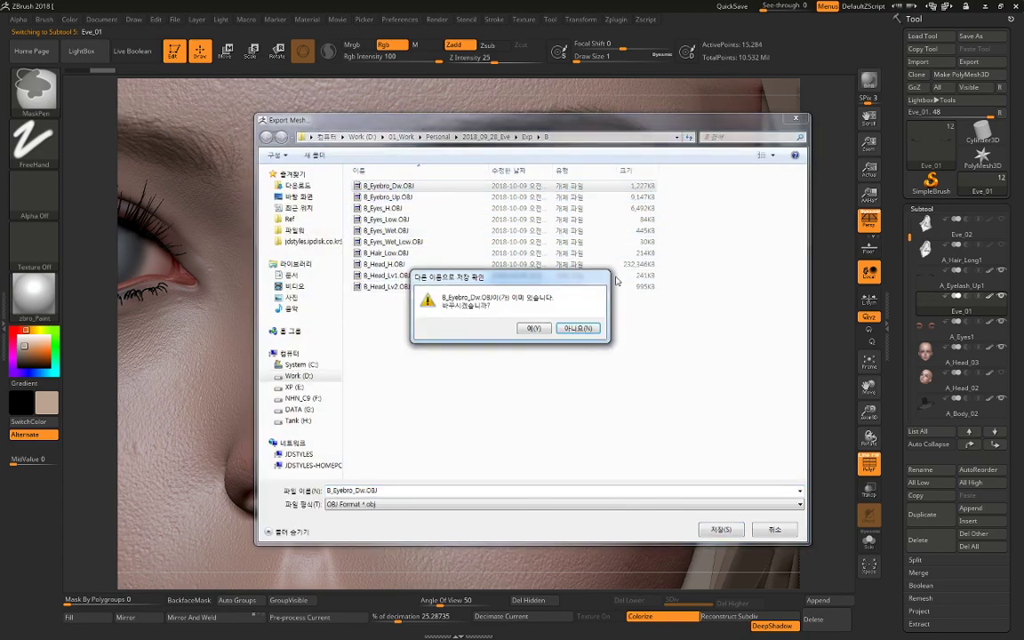
pyautogui.click(534, 329)
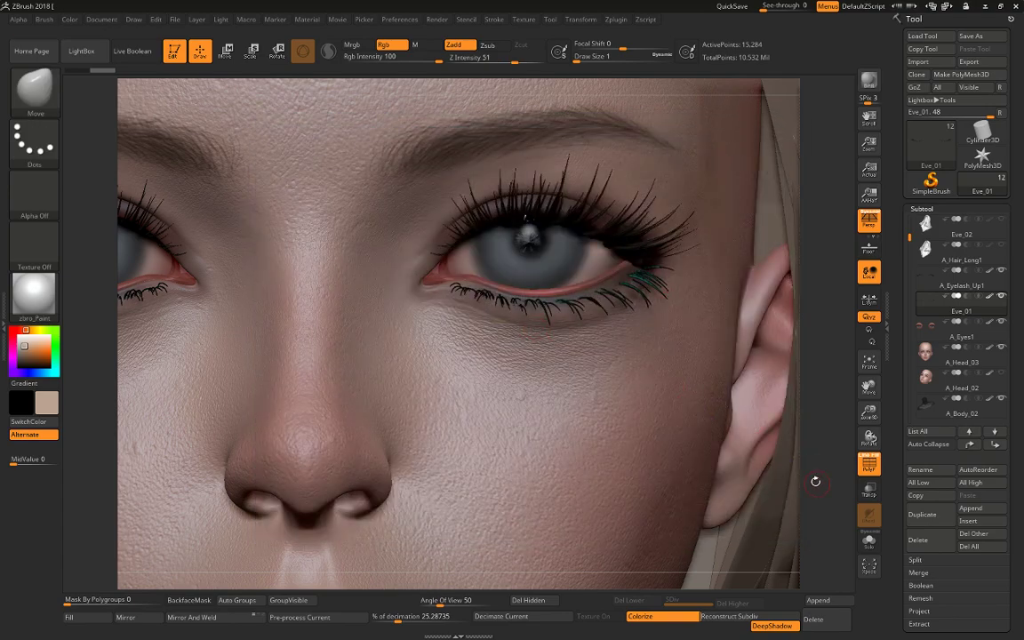
pyautogui.keyDown('ctrl'); pyautogui.moveTo(815, 481); pyautogui.dragTo(788, 388, button='right'); pyautogui.keyUp('ctrl')
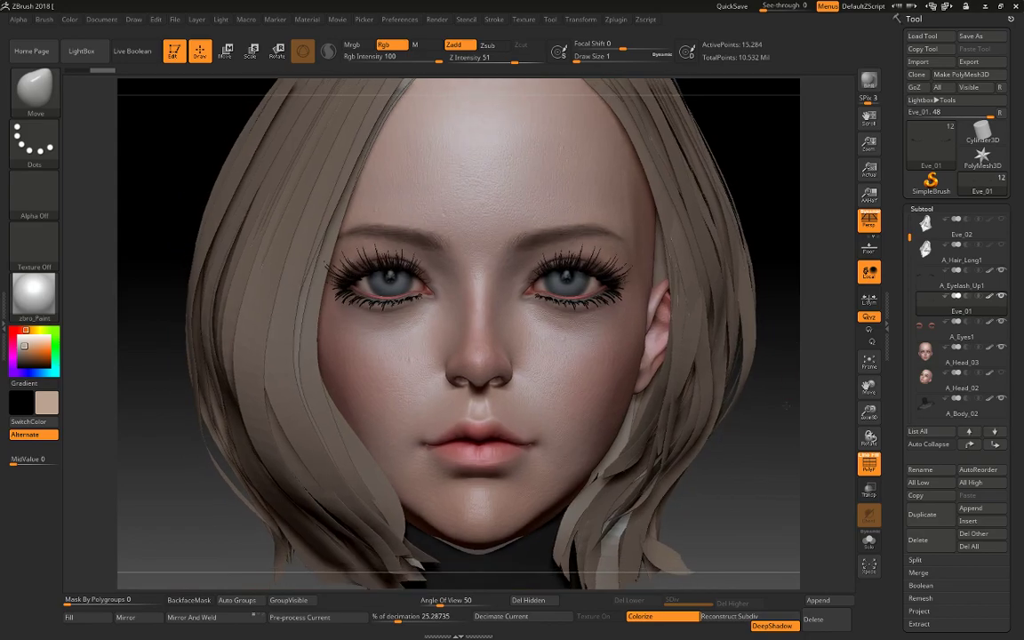
pyautogui.moveTo(785, 406); pyautogui.dragTo(765, 426)
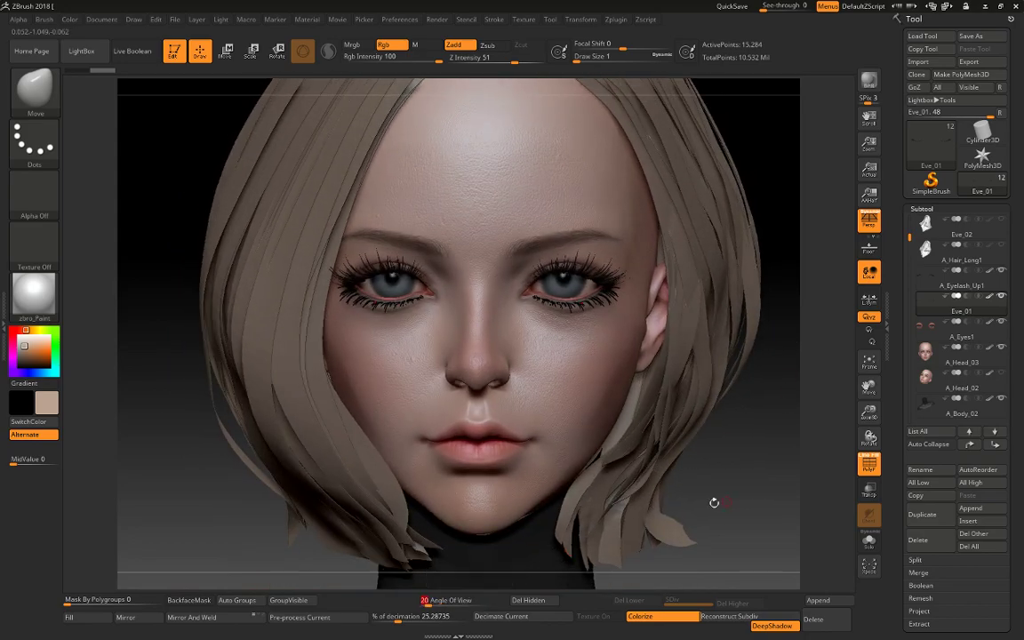
pyautogui.moveTo(712, 498); pyautogui.dragTo(744, 487)
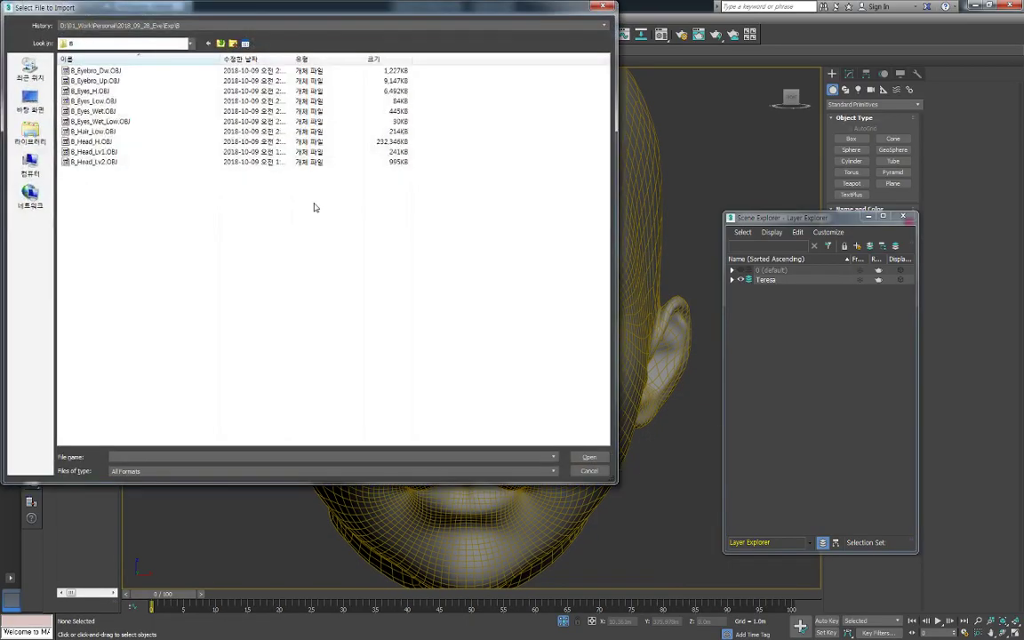
# Import the upper eyelashes from B_Eyebro_Up.OBJ, skipping the missing texture, and clear the selection
pyautogui.doubleClick(96, 81)
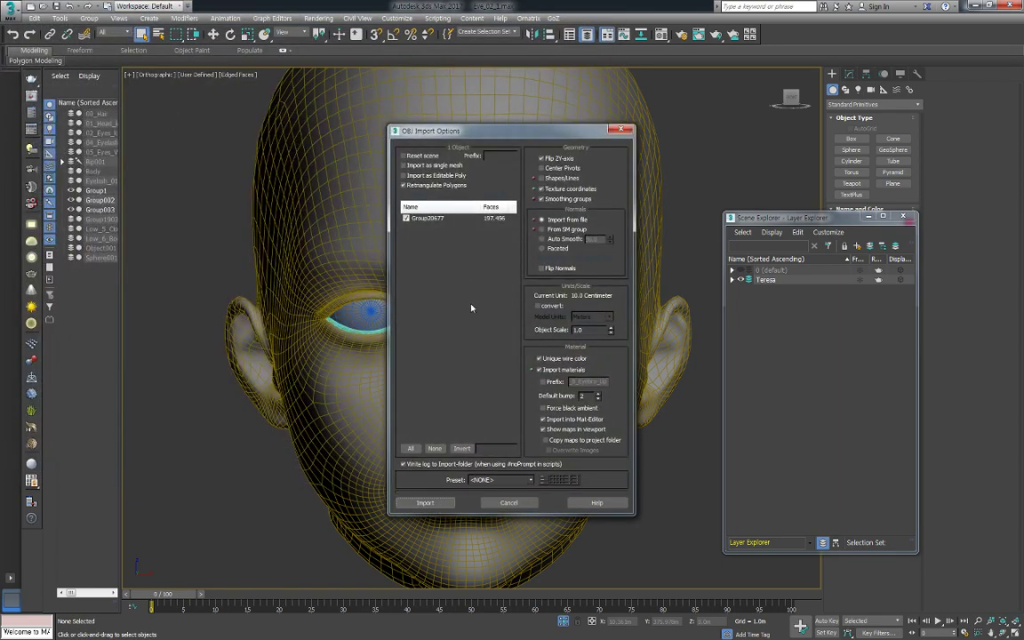
pyautogui.click(425, 502)
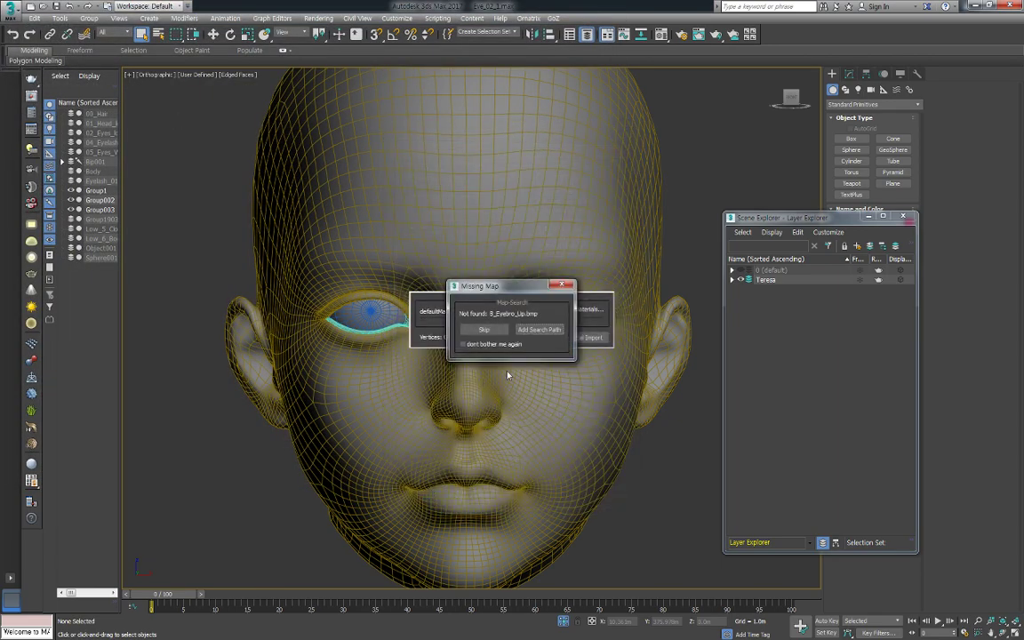
pyautogui.click(485, 330)
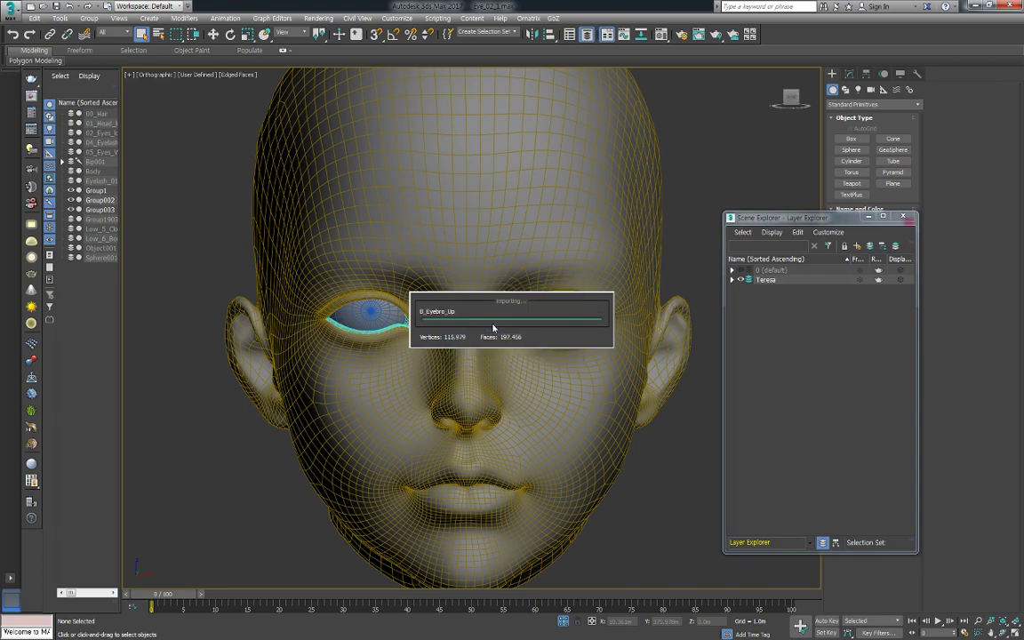
pyautogui.click(638, 374)
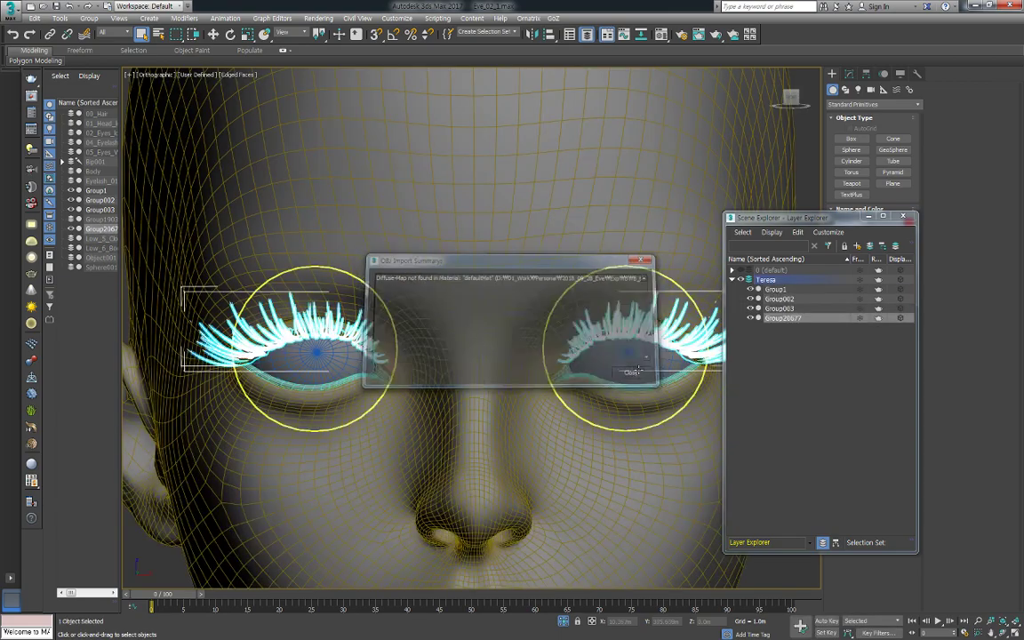
pyautogui.scroll(-3, 576, 389)
pyautogui.click(691, 509)
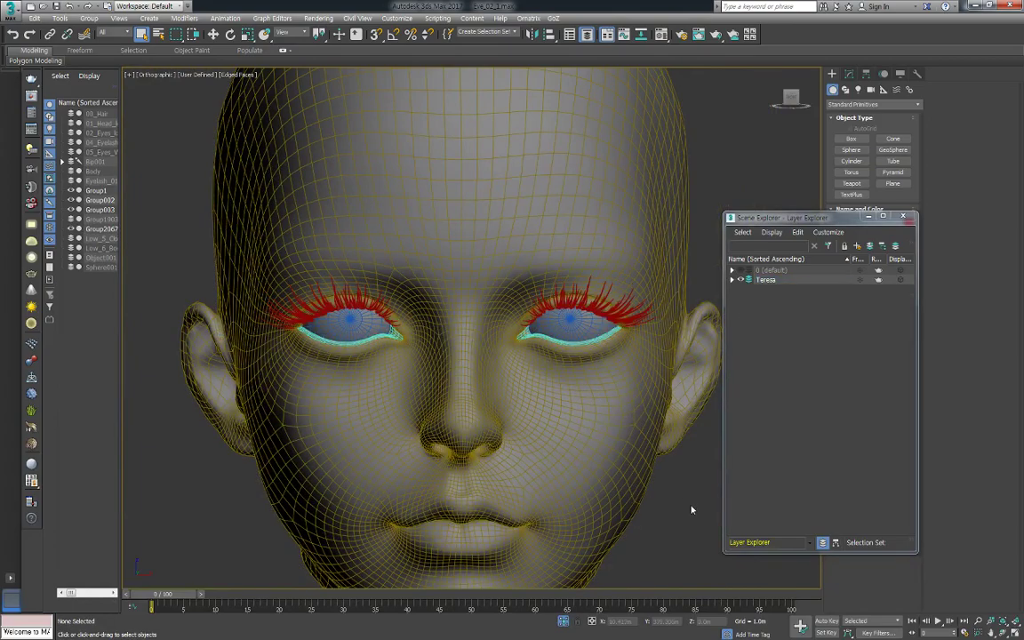
# Import the lower eyelashes from B_Eyebro_Dw.OBJ, skipping the missing texture, and deselect everything
pyautogui.hotkey('ctrl', 'i')
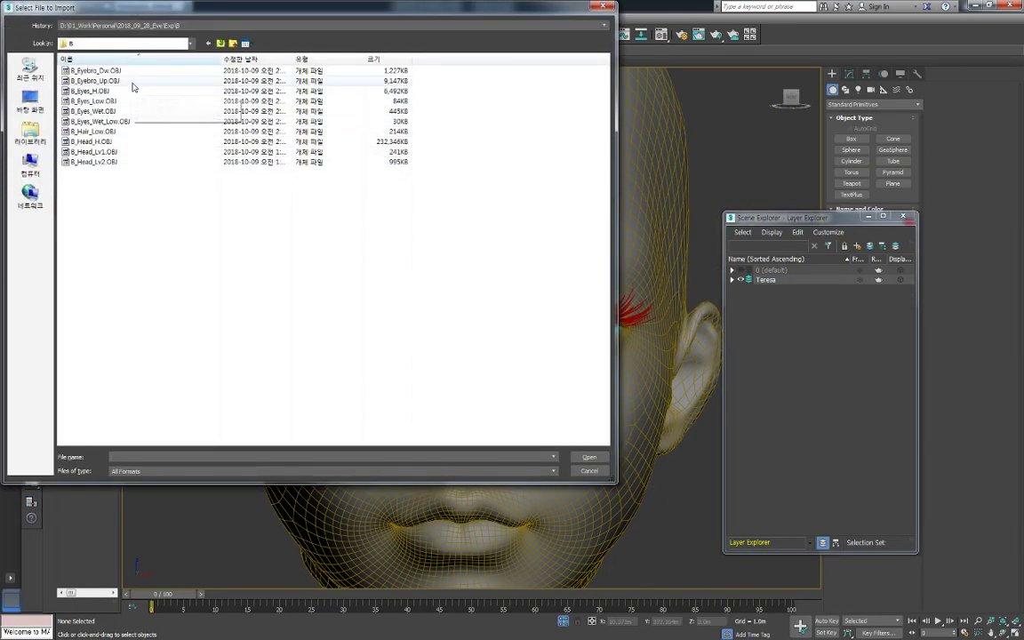
pyautogui.click(139, 73)
pyautogui.doubleClick(139, 73)
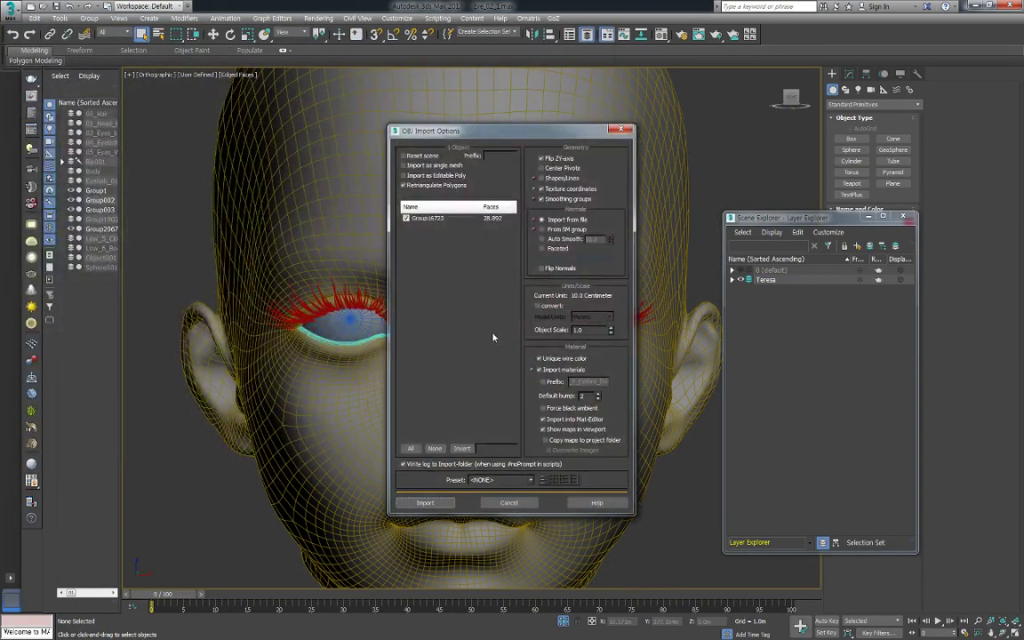
pyautogui.click(432, 503)
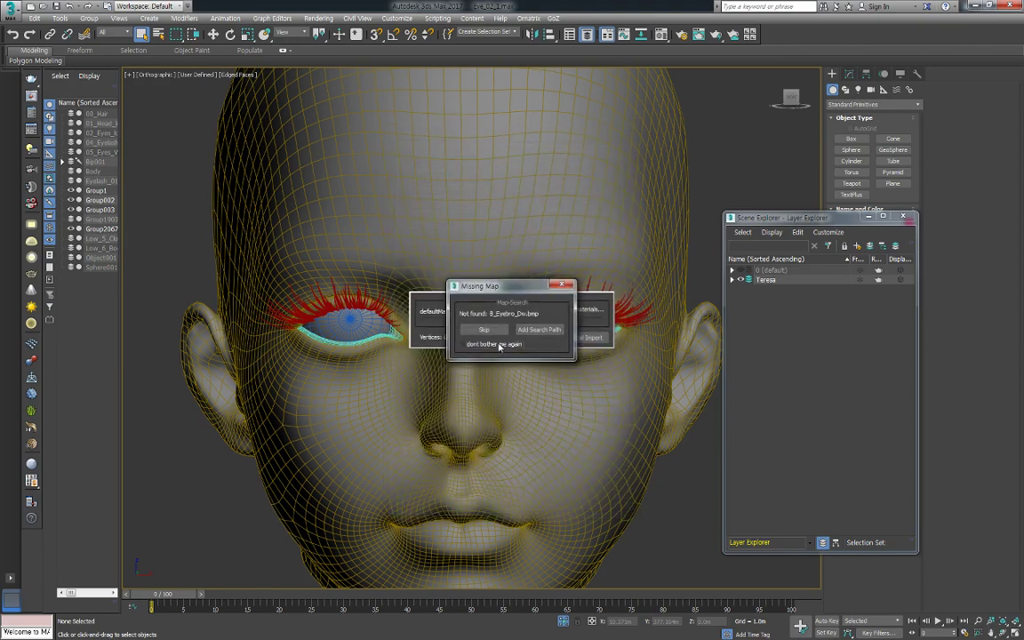
pyautogui.click(482, 329)
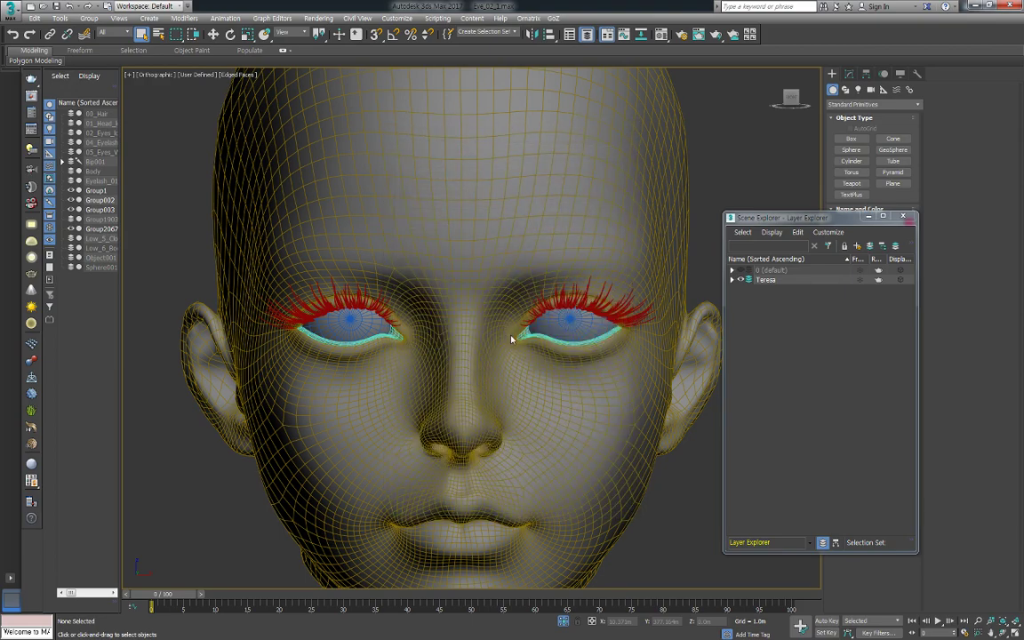
pyautogui.click(635, 372)
pyautogui.scroll(-4, 609, 426)
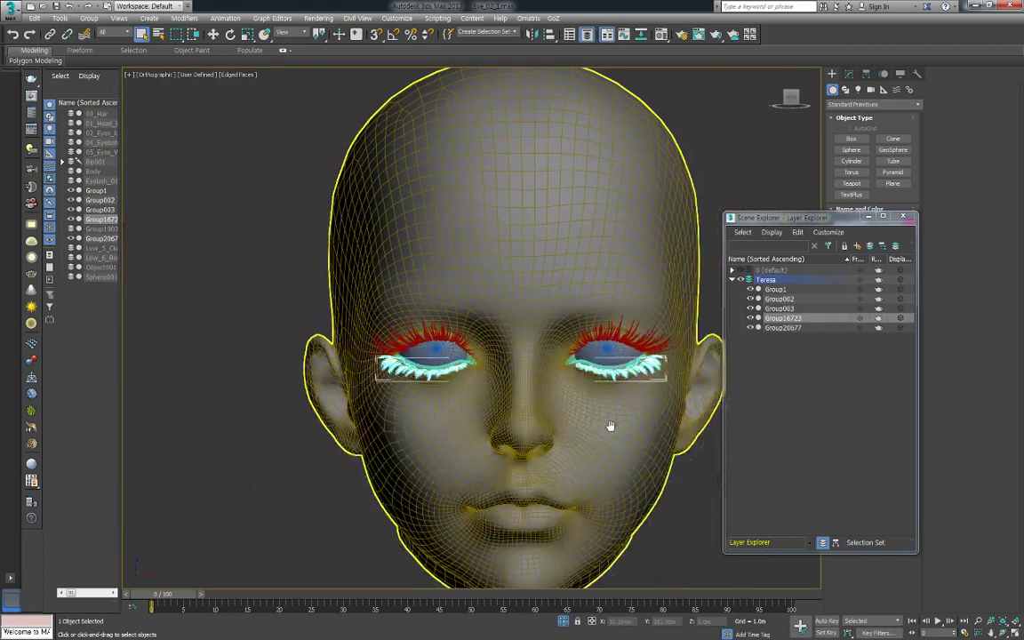
pyautogui.hotkey('ctrl', 'd')
pyautogui.hotkey('ctrl', 'i')
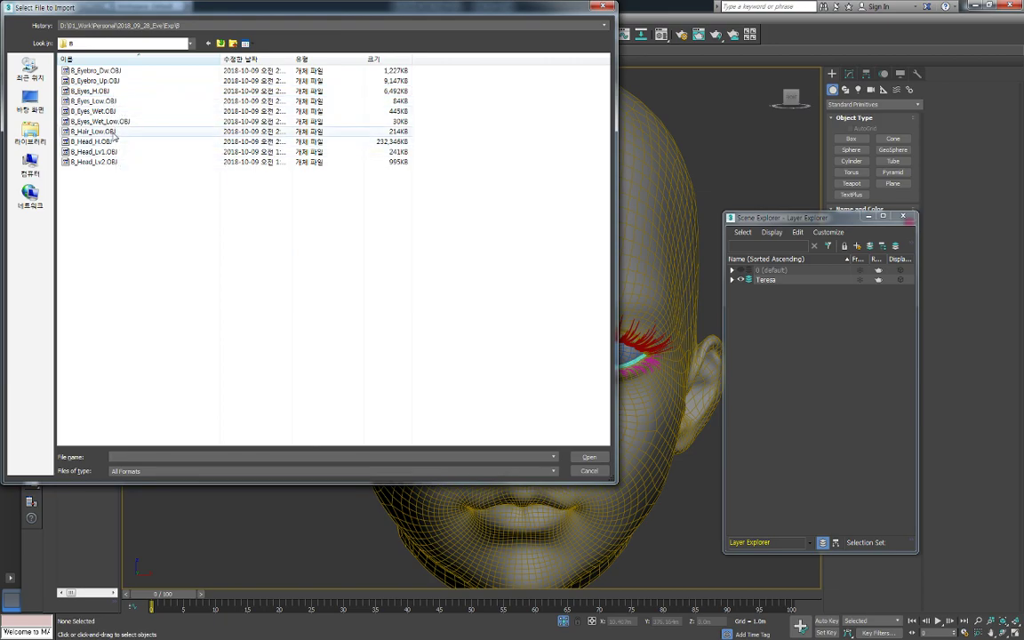
# Import B_Hair_Low.OBJ into 3ds Max, skipping its missing texture map
pyautogui.click(113, 133)
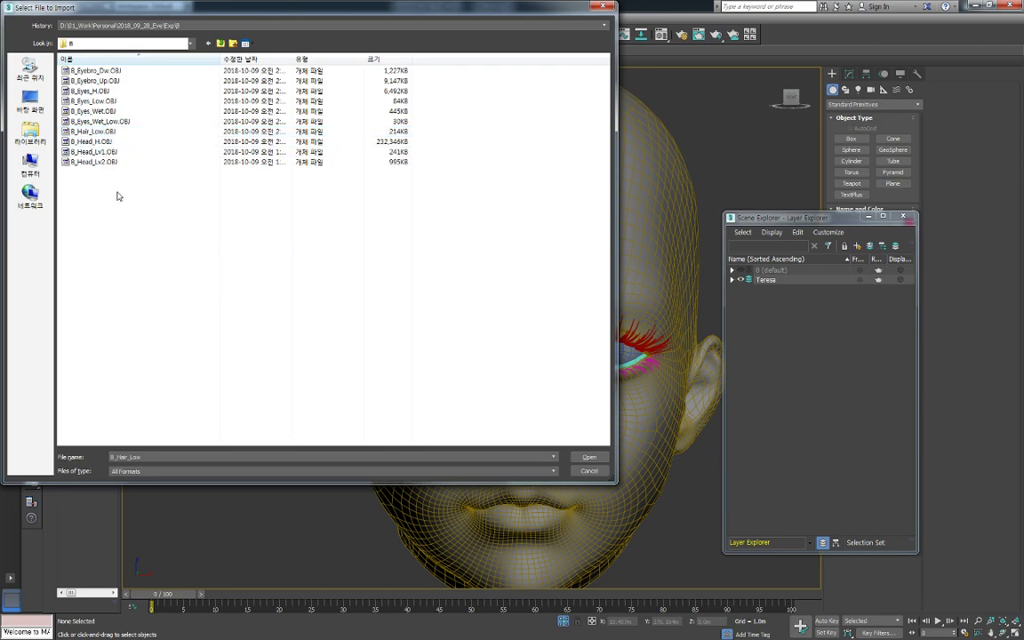
pyautogui.doubleClick(107, 133)
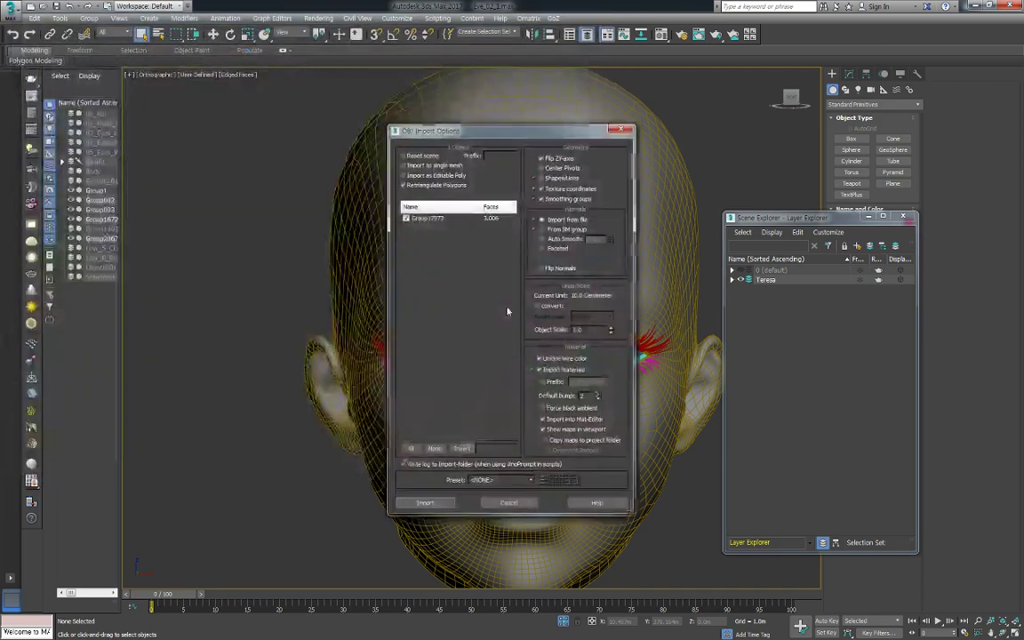
pyautogui.click(425, 502)
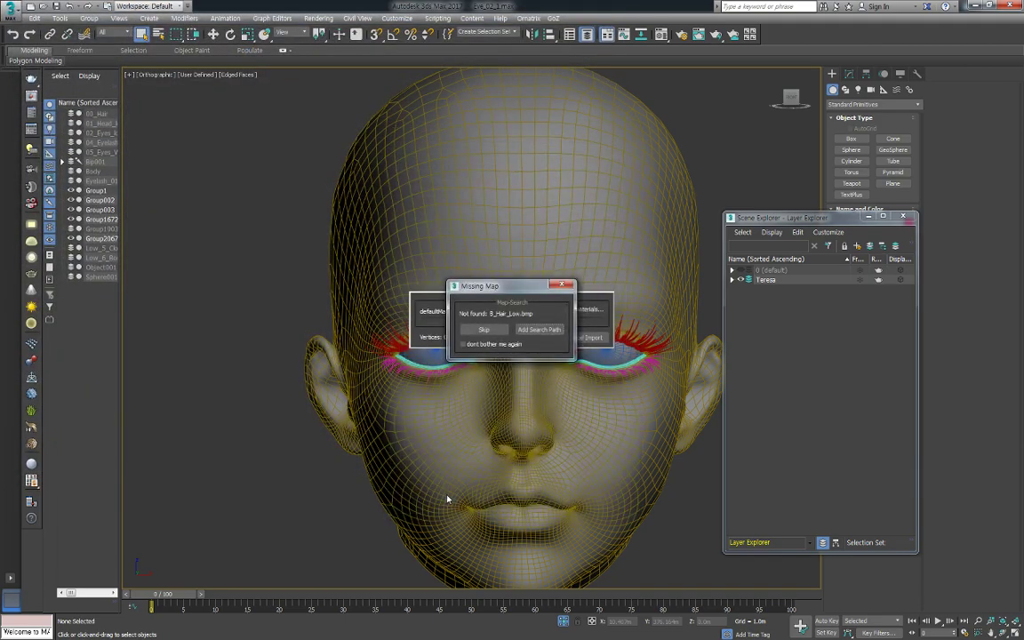
pyautogui.click(499, 334)
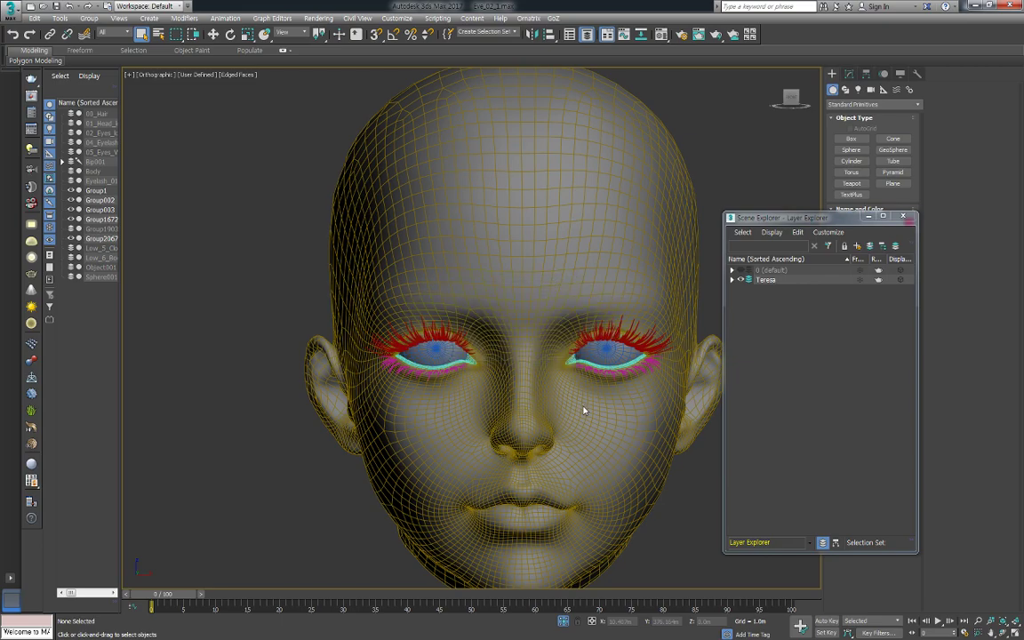
pyautogui.click(634, 373)
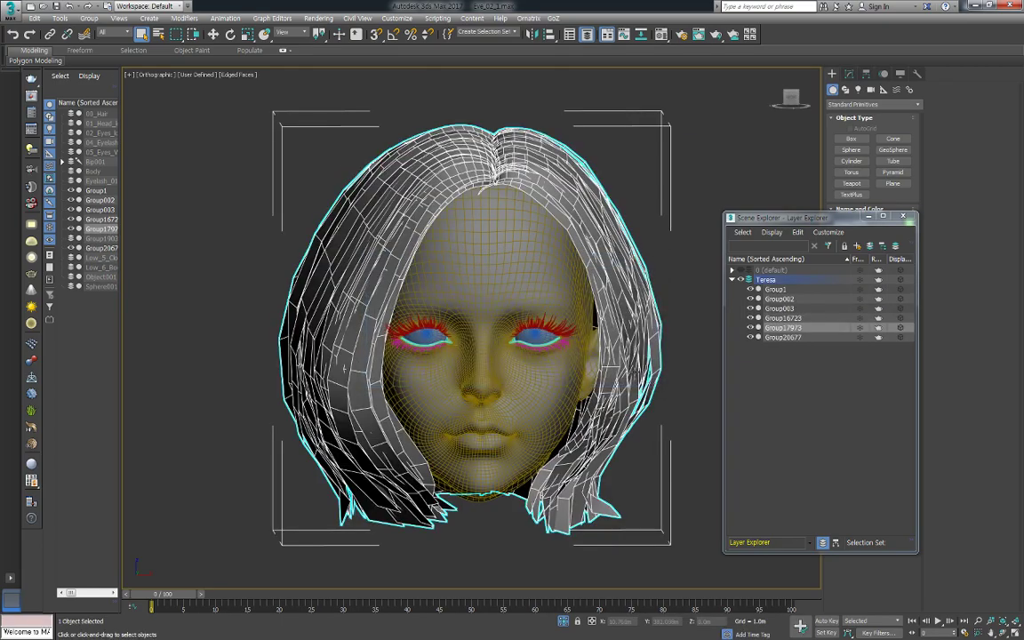
# Convert the hair mesh Group17973 to Editable Poly and apply TurboSmooth at 1 iteration
pyautogui.scroll(3, 638, 414)
pyautogui.click(627, 373)
pyautogui.click(565, 334)
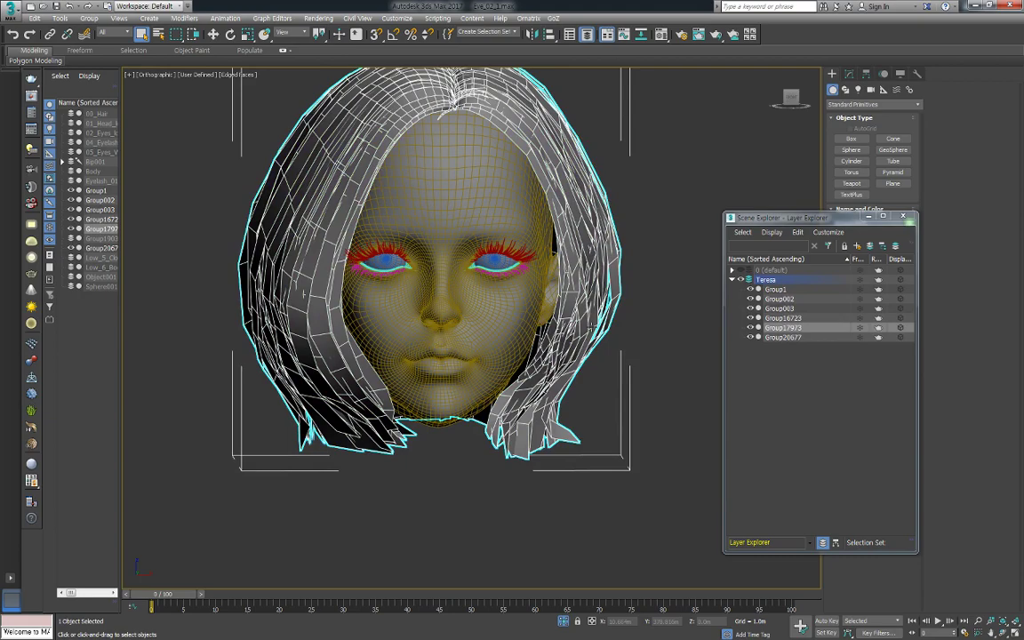
pyautogui.click(848, 73)
pyautogui.click(896, 123)
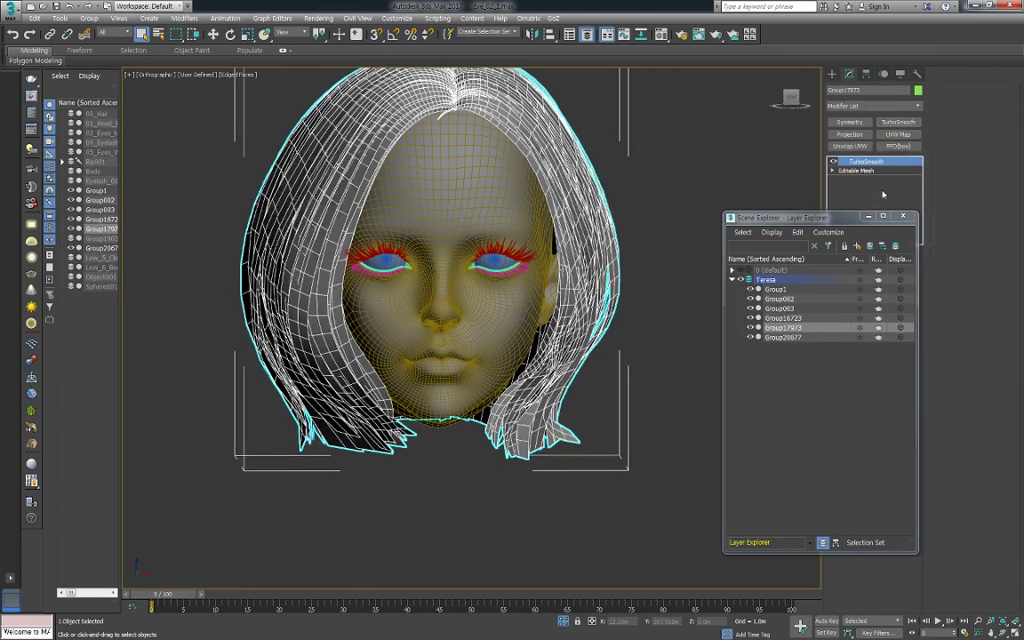
pyautogui.click(905, 216)
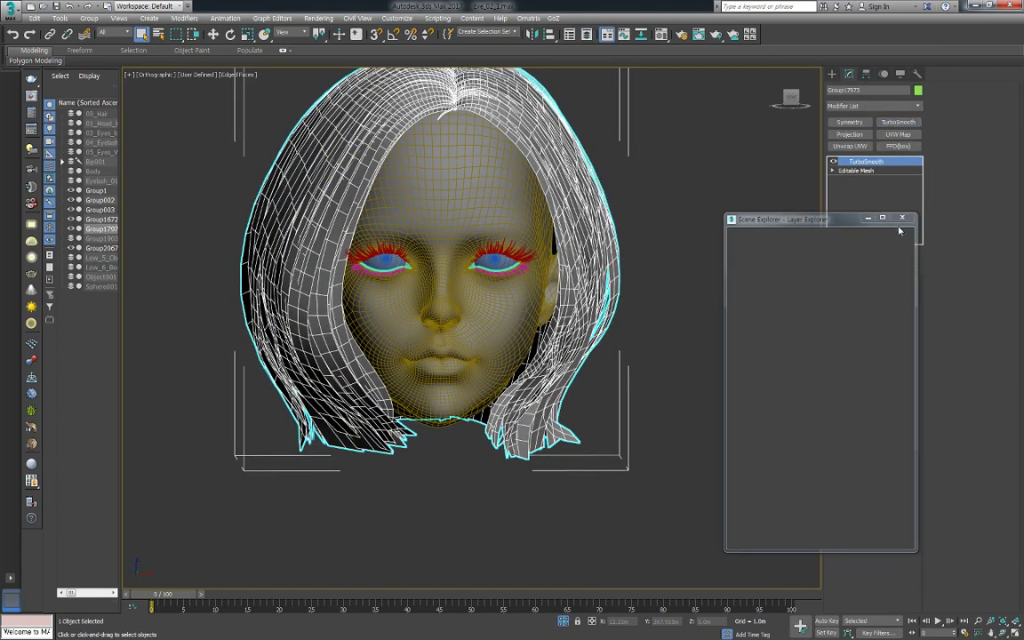
pyautogui.click(885, 254)
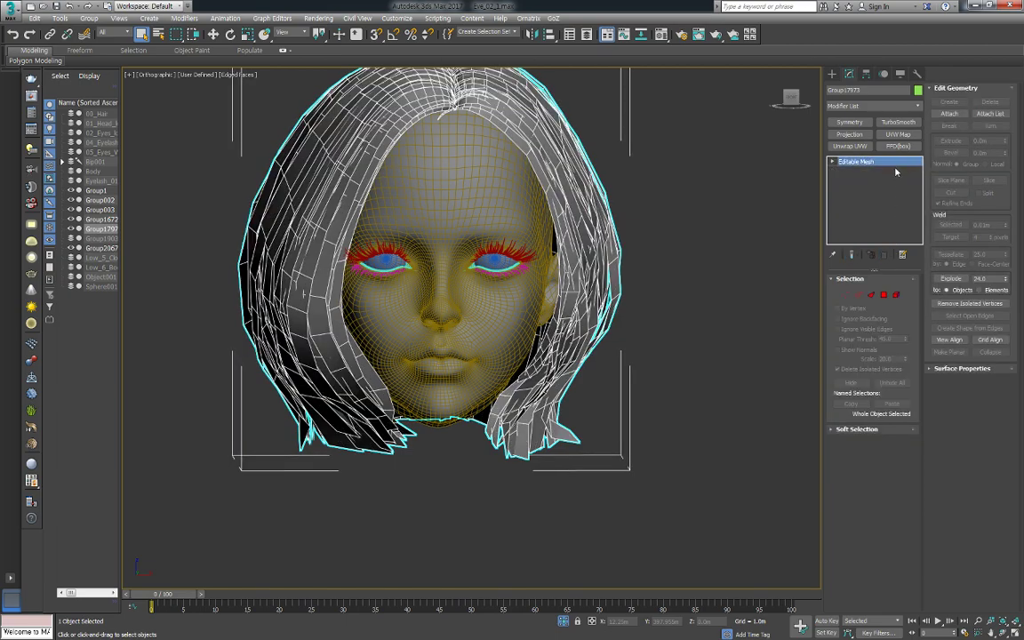
pyautogui.rightClick(881, 167)
pyautogui.click(912, 246)
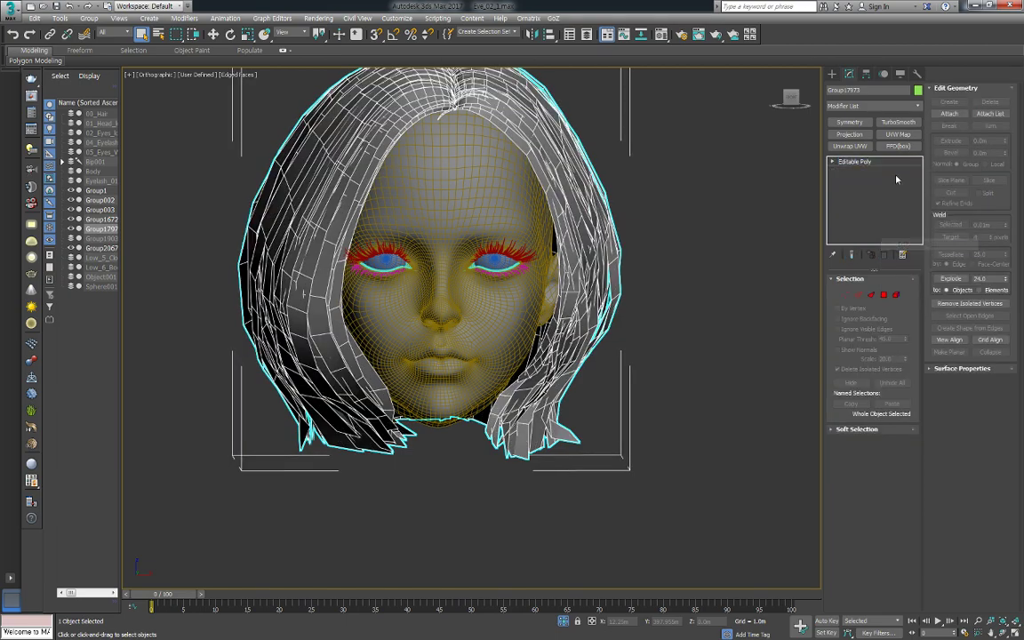
pyautogui.click(896, 121)
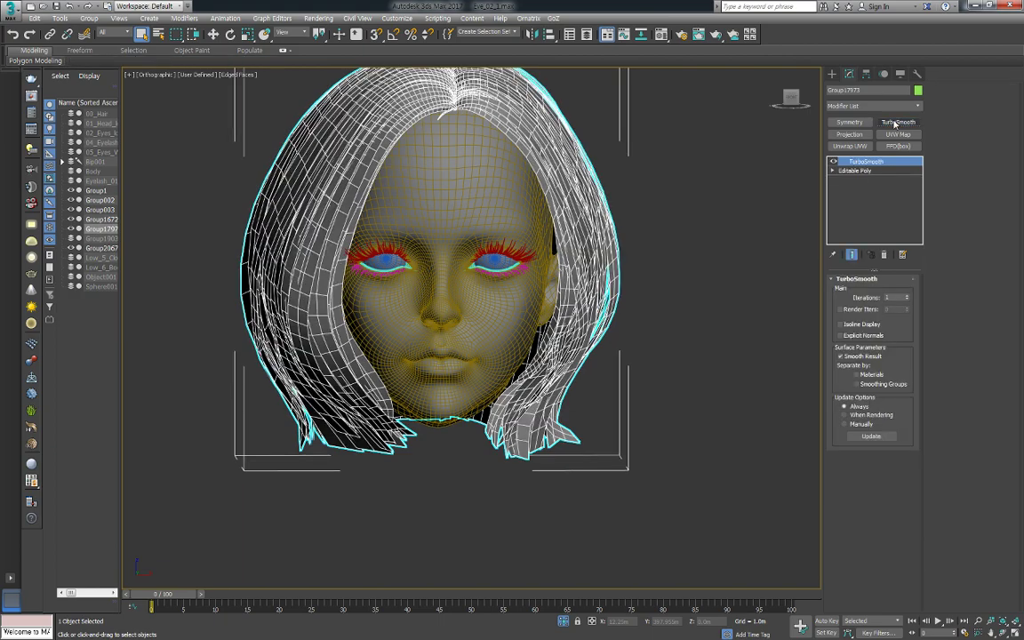
pyautogui.click(833, 74)
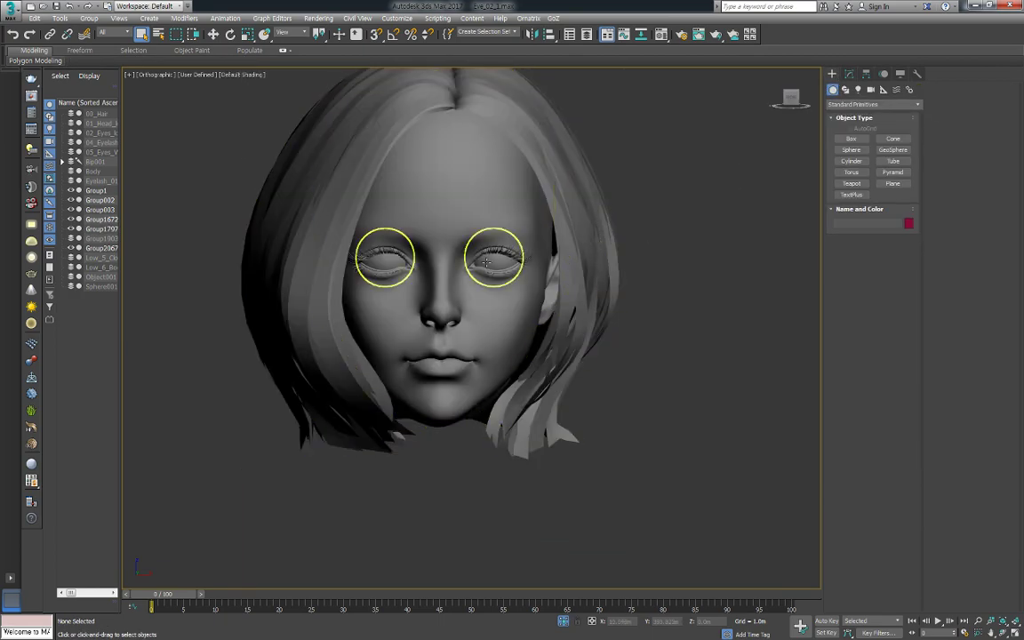
pyautogui.click(549, 411)
pyautogui.scroll(3, 548, 411)
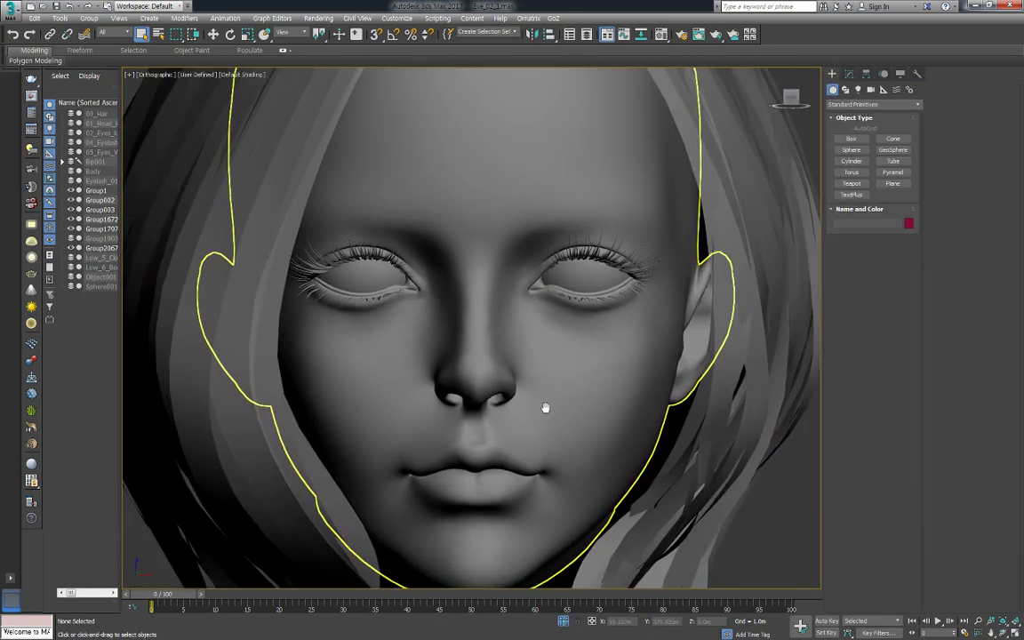
pyautogui.scroll(3, 590, 407)
pyautogui.press('F4')
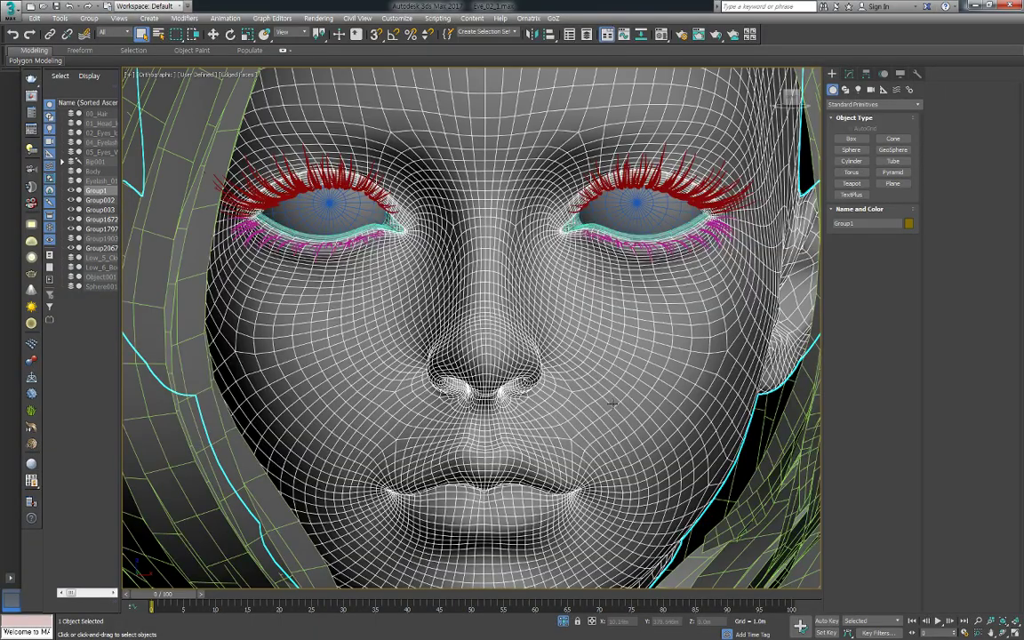
pyautogui.scroll(-3, 609, 402)
pyautogui.moveTo(610, 402)
pyautogui.keyDown('alt'); pyautogui.mouseDown(button='middle')
pyautogui.moveTo(742, 331)
pyautogui.moveTo(601, 427)
pyautogui.moveTo(565, 425)
pyautogui.moveTo(601, 389)
pyautogui.moveTo(607, 404)
pyautogui.moveTo(648, 398)
pyautogui.moveTo(608, 392)
pyautogui.moveTo(621, 411)
pyautogui.moveTo(607, 418)
pyautogui.moveTo(605, 382)
pyautogui.mouseUp(button='middle'); pyautogui.keyUp('alt')
pyautogui.press('F4')
pyautogui.scroll(3, 600, 423)
pyautogui.scroll(-4, 607, 404)
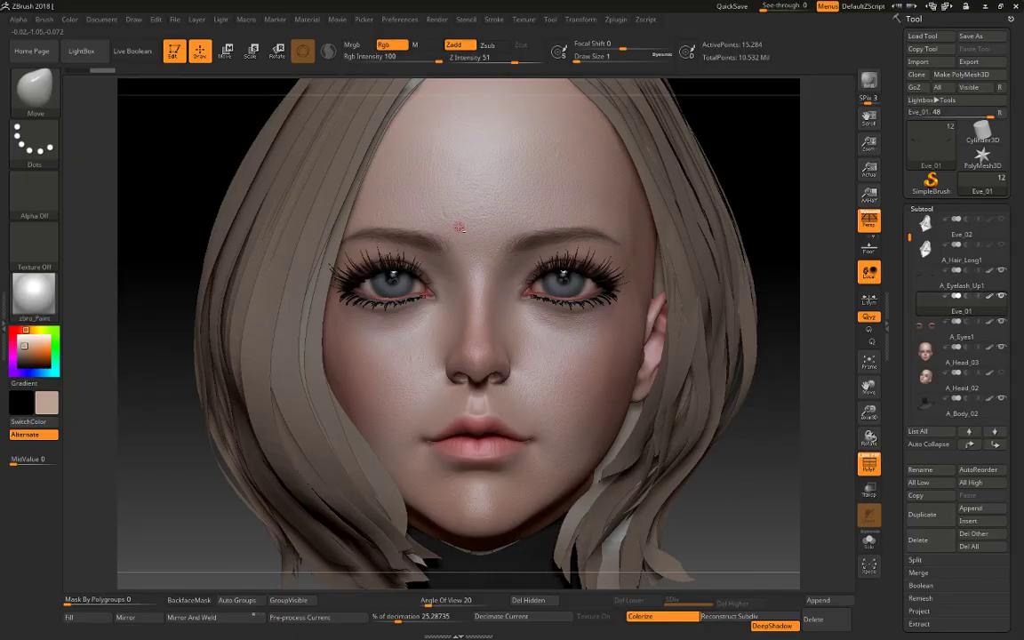
# Make A_Head_03 the active subtool and hide its polygon wireframe
pyautogui.keyDown('alt'); pyautogui.click(592, 394); pyautogui.keyUp('alt')
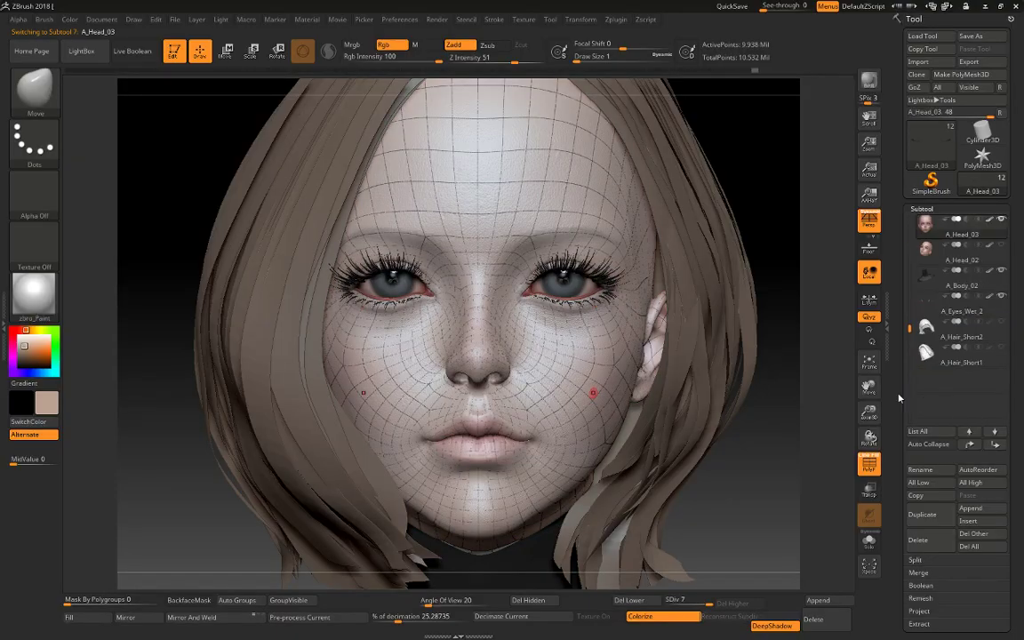
pyautogui.moveTo(892, 410); pyautogui.dragTo(895, 282)
pyautogui.hotkey('shift', 'f')
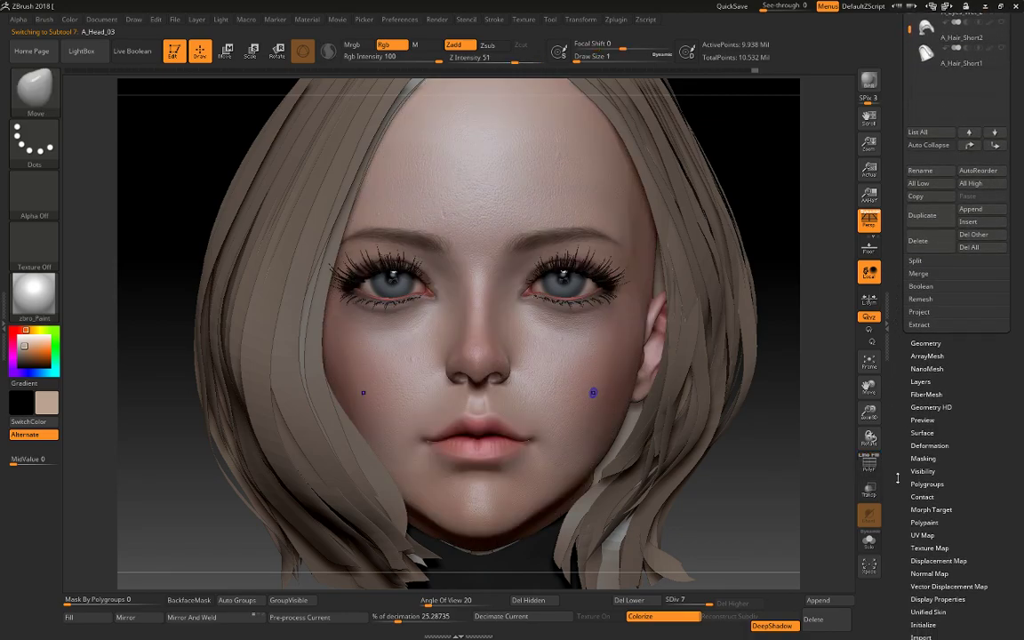
pyautogui.moveTo(898, 478); pyautogui.dragTo(908, 400)
# Expand the Texture Map Create options and set the current texture to Texture Off
pyautogui.click(928, 356)
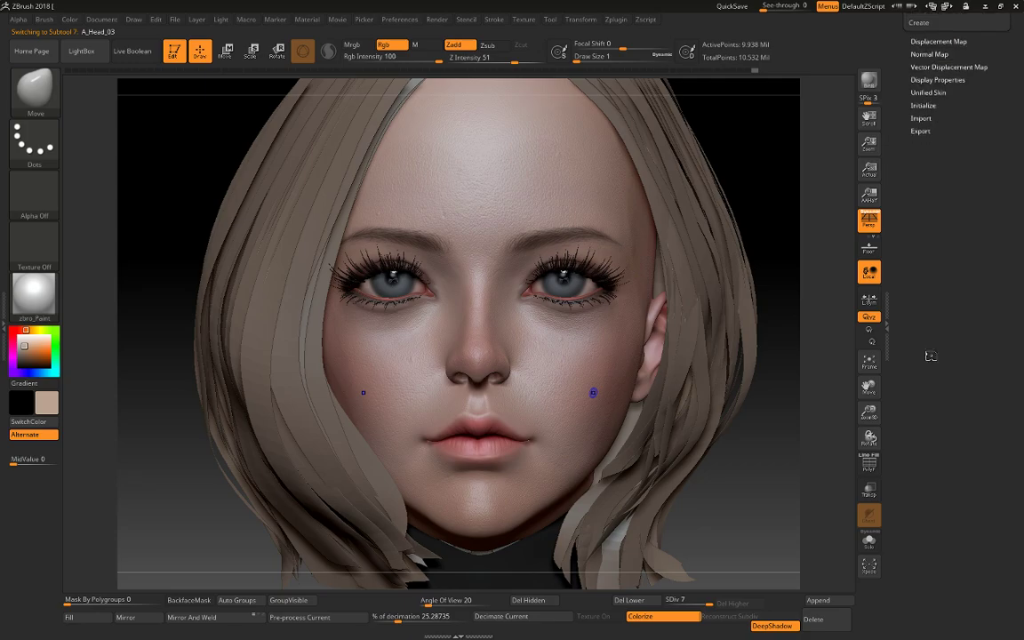
pyautogui.click(919, 352)
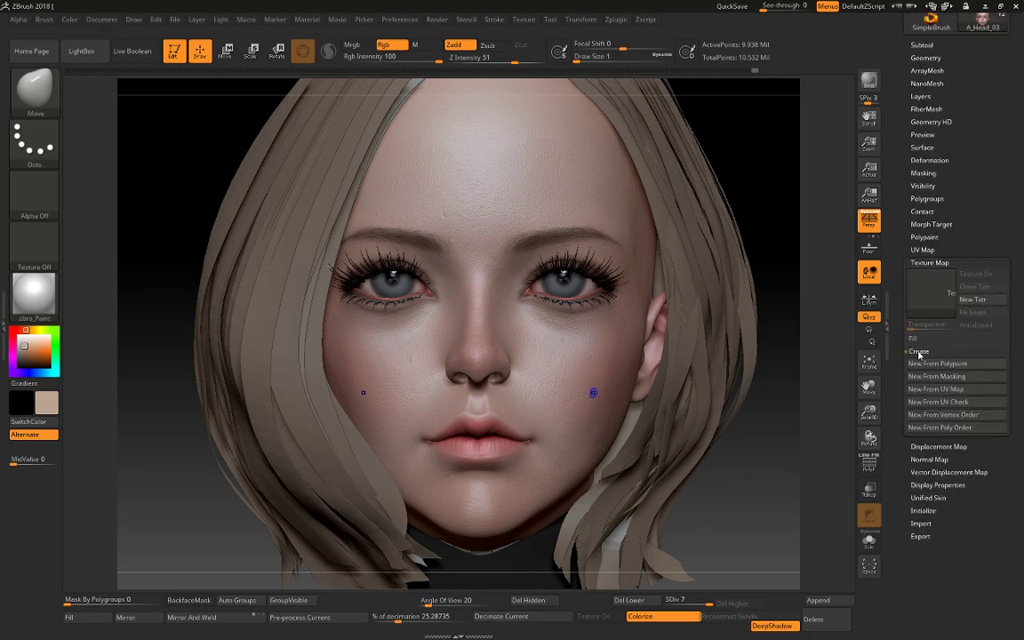
pyautogui.click(522, 19)
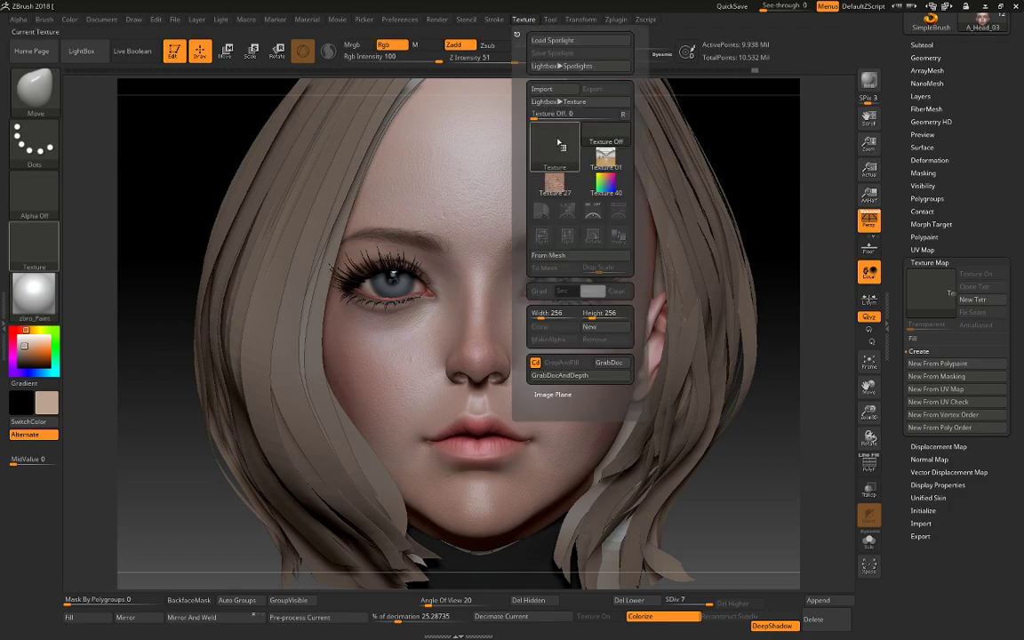
pyautogui.click(605, 148)
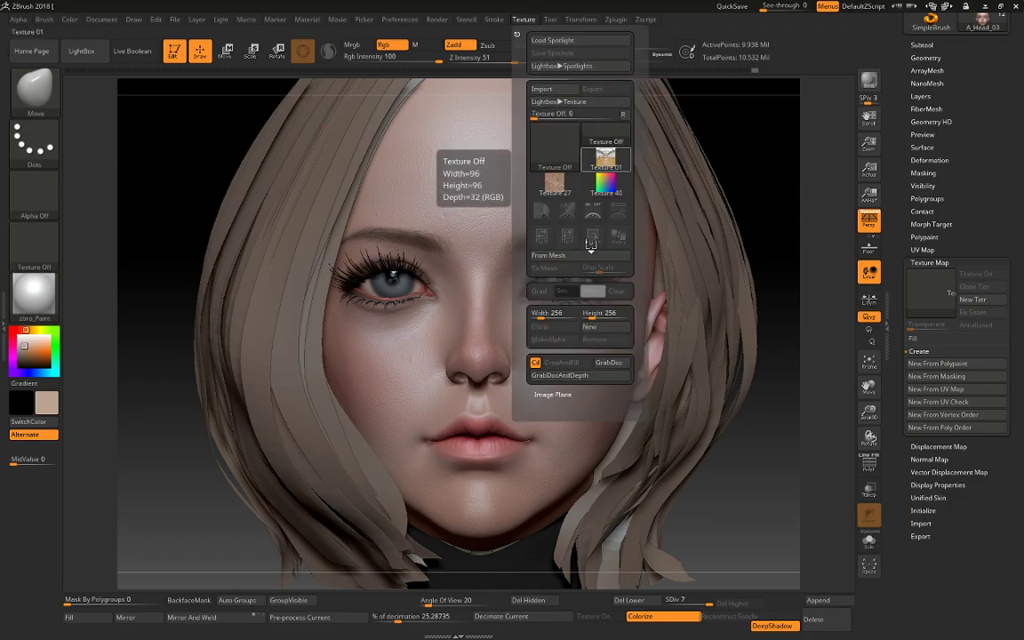
# Create a new blank 2048 × 2048 texture in the Texture palette
pyautogui.click(559, 313)
pyautogui.write('204')
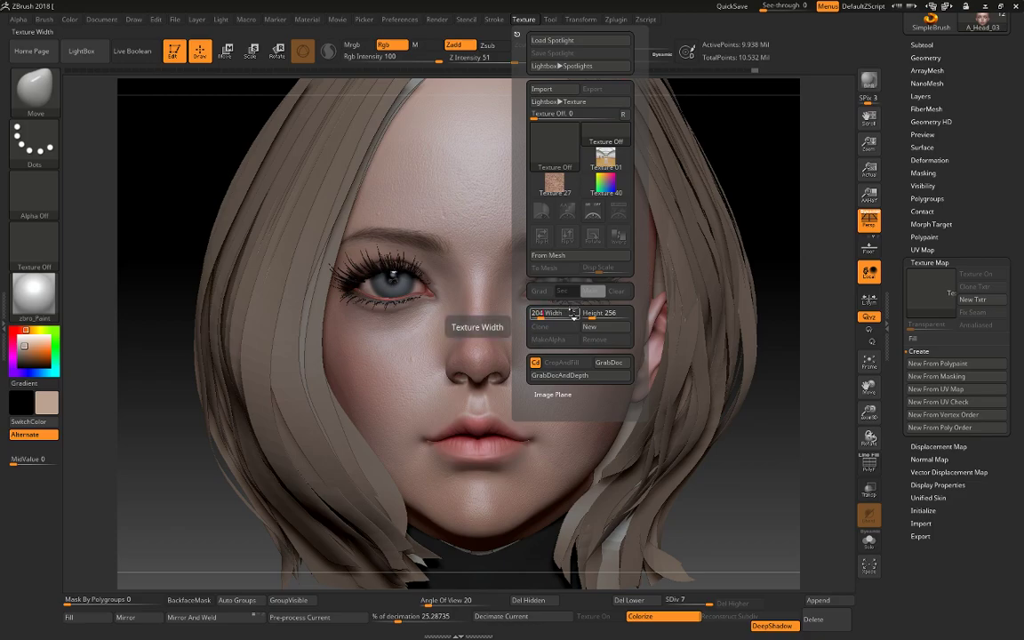
pyautogui.write('8')
pyautogui.click(598, 313)
pyautogui.write('20')
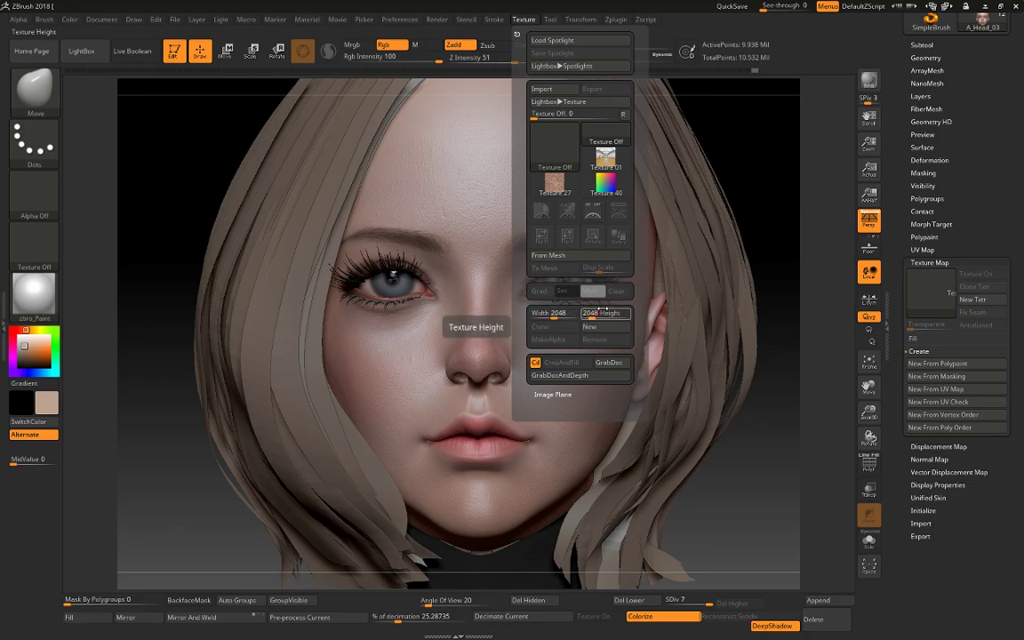
pyautogui.press('Return')
pyautogui.click(590, 327)
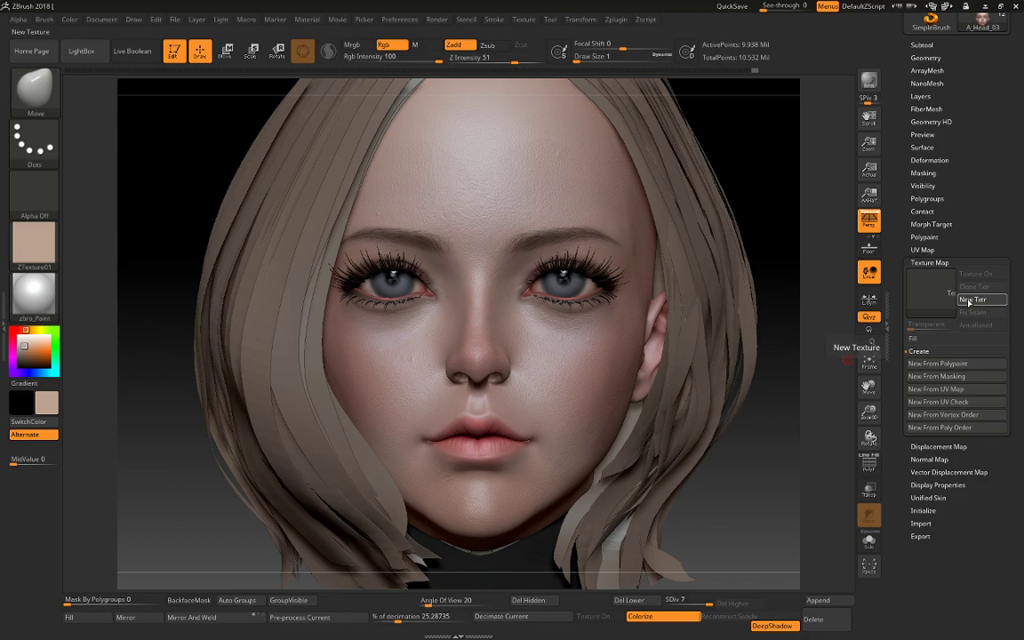
# Build the head's texture map from its polypaint and make it the current texture
pyautogui.click(969, 302)
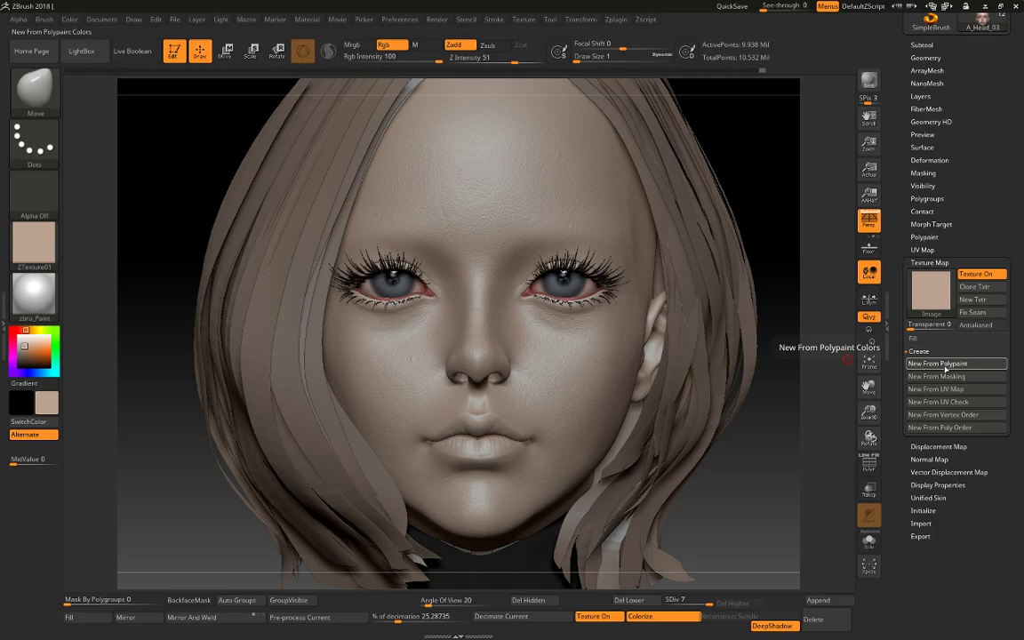
pyautogui.click(945, 366)
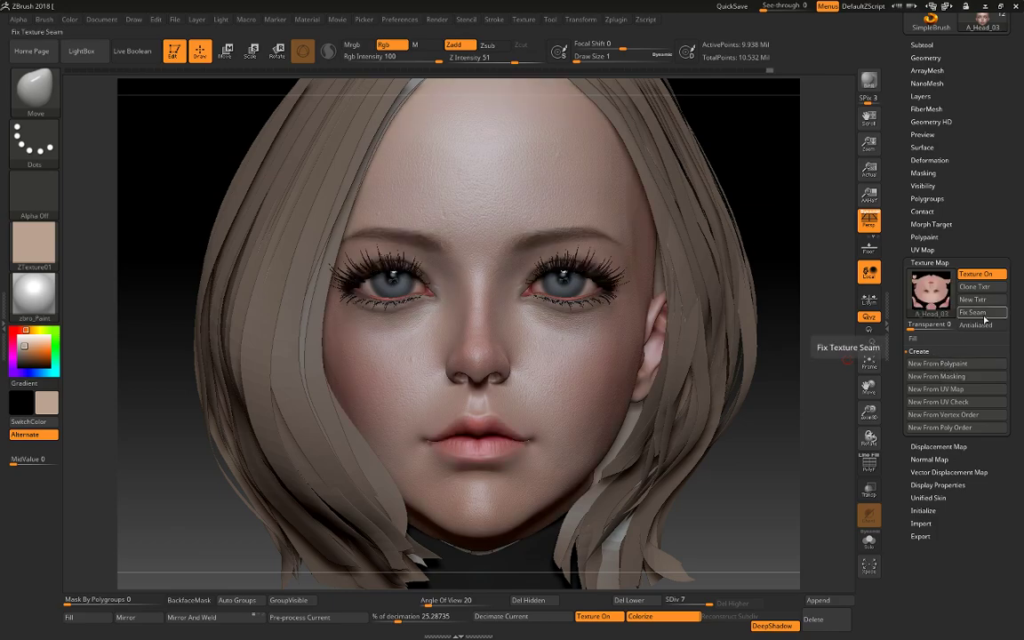
pyautogui.moveTo(931, 291)
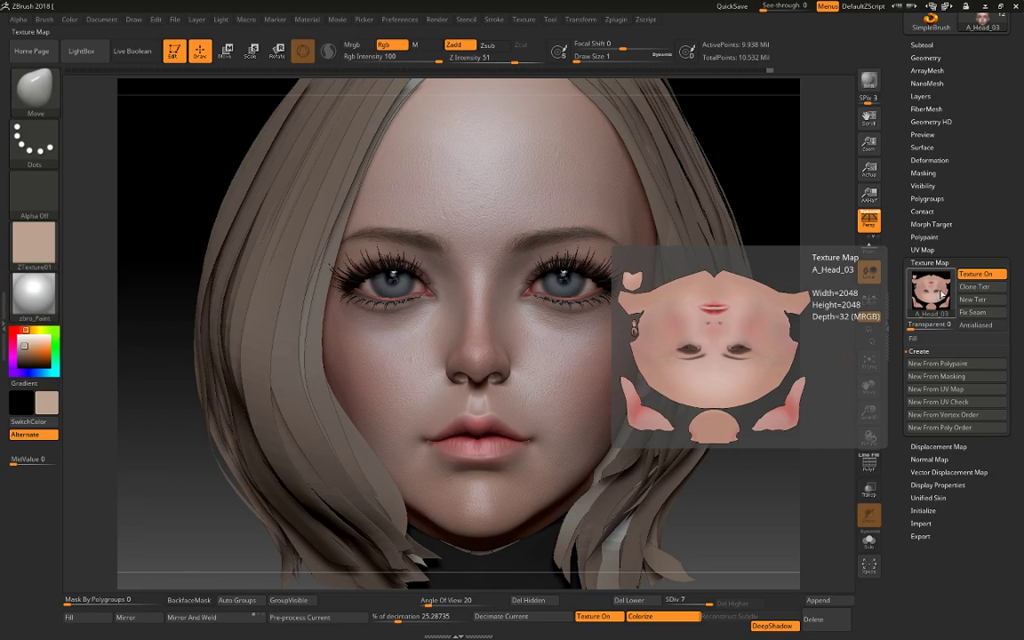
pyautogui.click(974, 286)
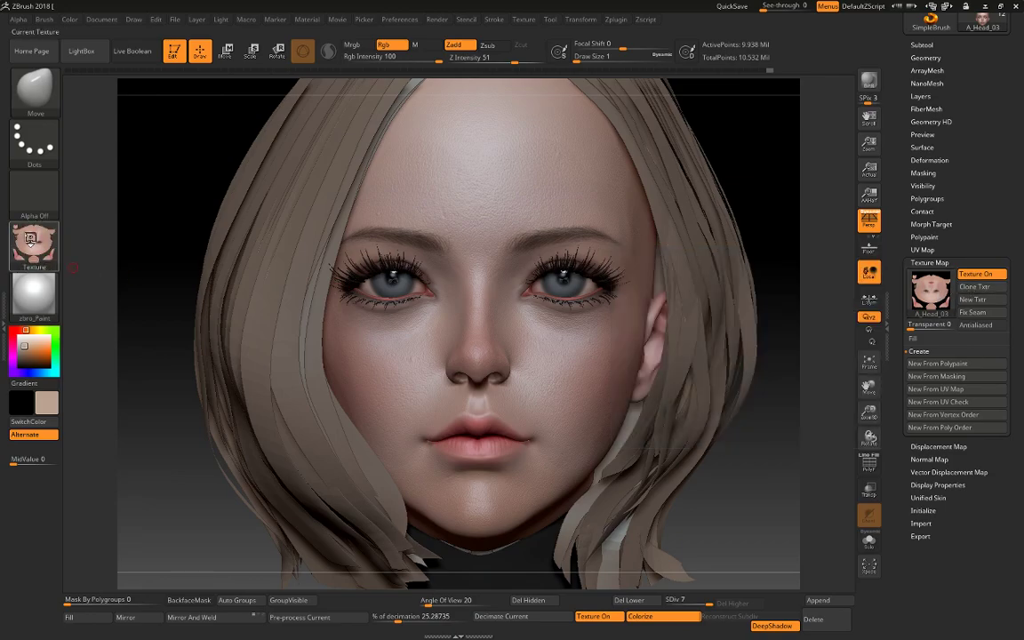
# Export the face texture as Polypaint_01.psd into a new Maps folder under 2018_09_28_Eve
pyautogui.click(31, 239)
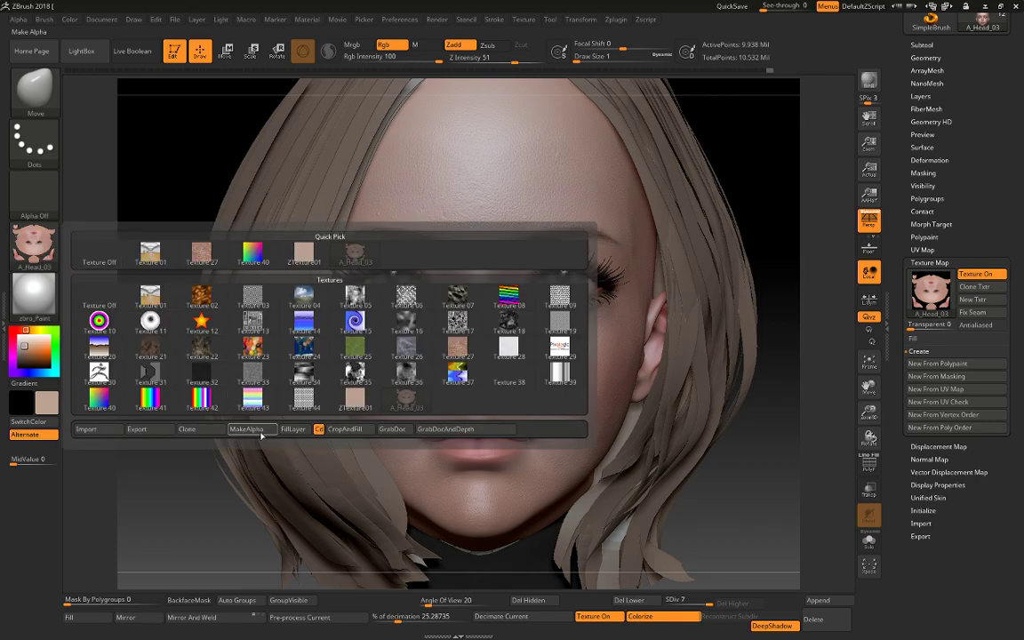
pyautogui.click(159, 432)
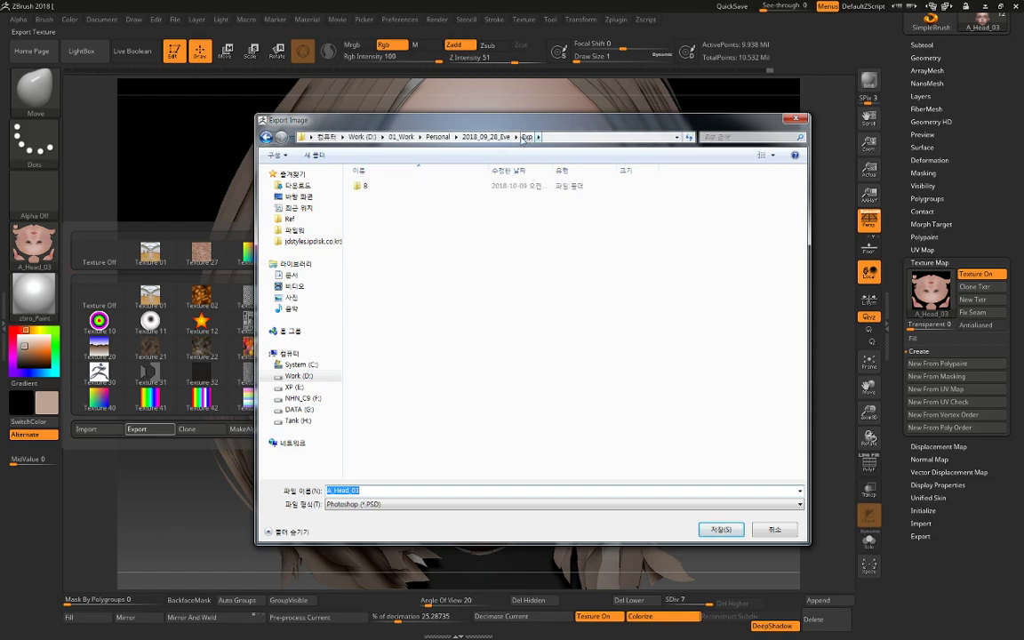
pyautogui.click(486, 137)
pyautogui.rightClick(442, 263)
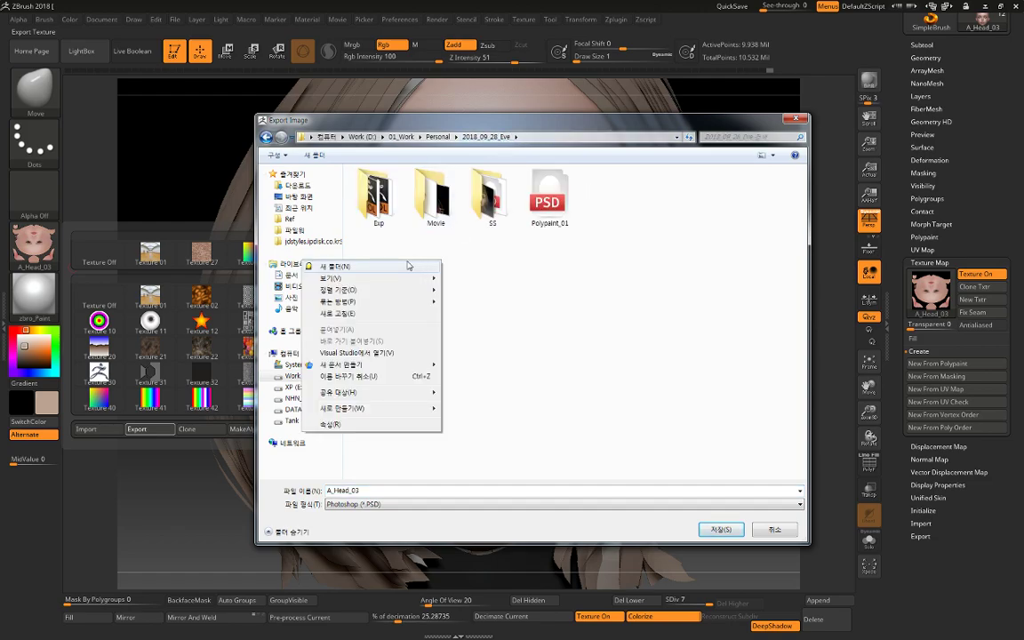
pyautogui.click(405, 265)
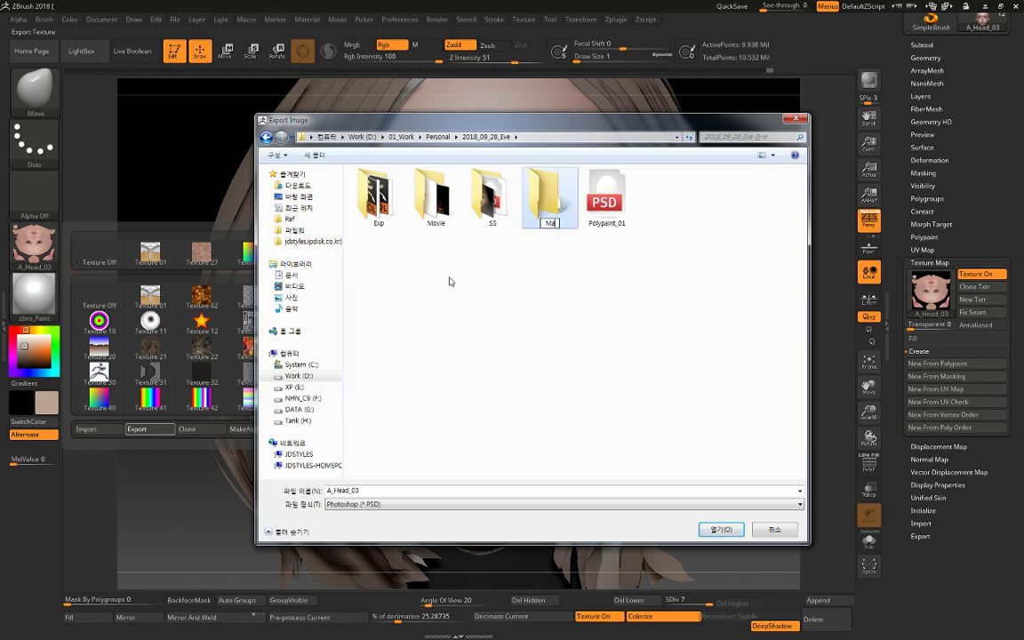
pyautogui.write('aps')
pyautogui.press('Return')
pyautogui.press('Return')
pyautogui.doubleClick(376, 491)
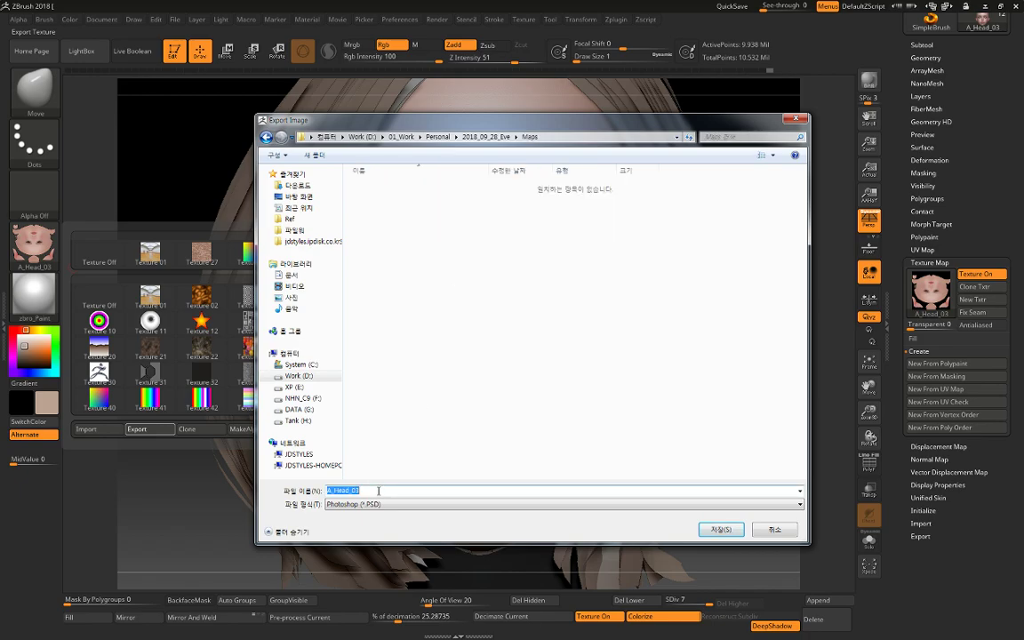
pyautogui.write('Pclypa')
pyautogui.write('int_01')
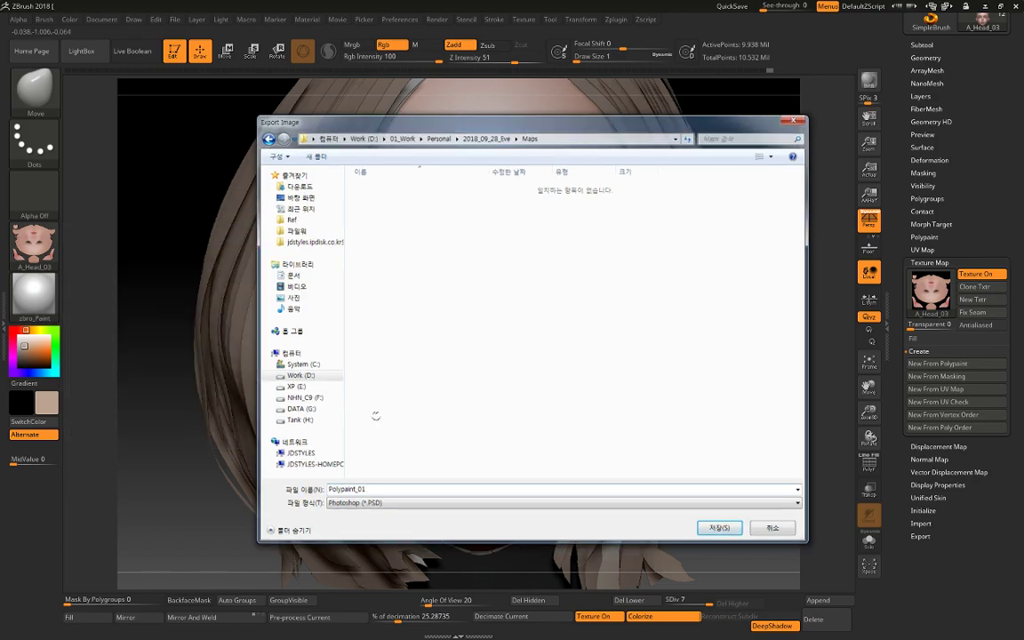
pyautogui.press('Return')
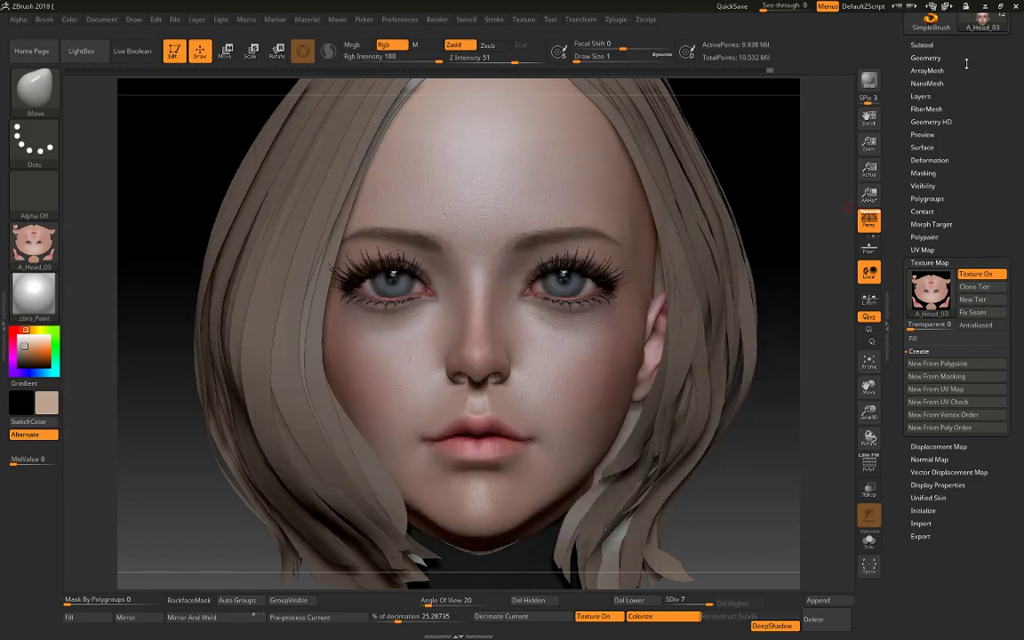
# Drop A_Body_02 to subdivision level 1 and export it as B_Body.obj into Exp/B
pyautogui.moveTo(879, 67); pyautogui.dragTo(847, 207)
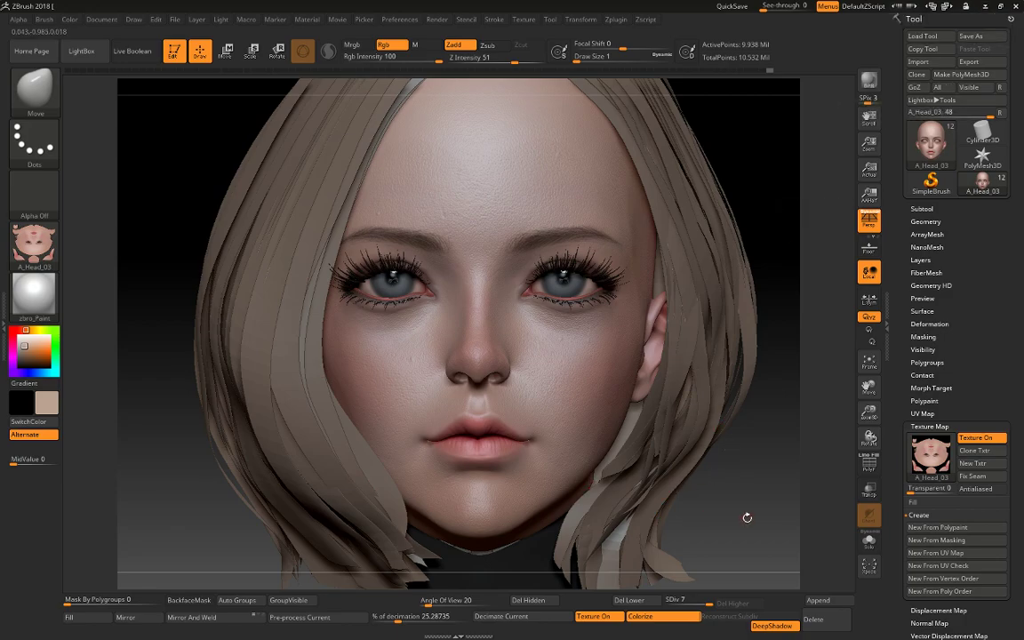
pyautogui.keyDown('alt'); pyautogui.click(527, 562); pyautogui.keyUp('alt')
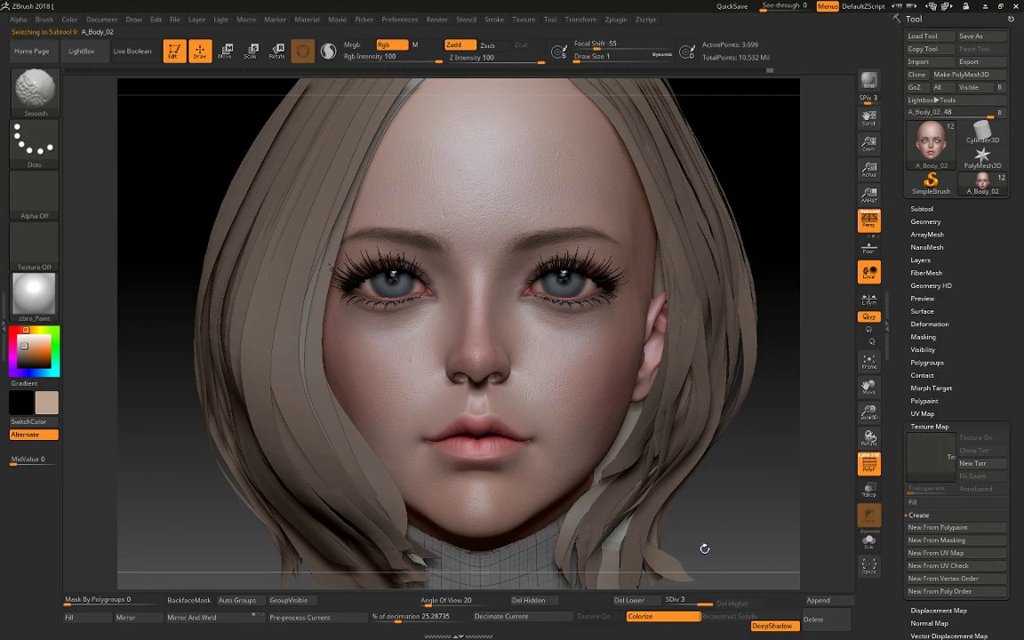
pyautogui.moveTo(704, 548)
pyautogui.keyDown('alt'); pyautogui.mouseDown()
pyautogui.moveTo(761, 423)
pyautogui.moveTo(763, 389)
pyautogui.mouseUp(); pyautogui.keyUp('alt')
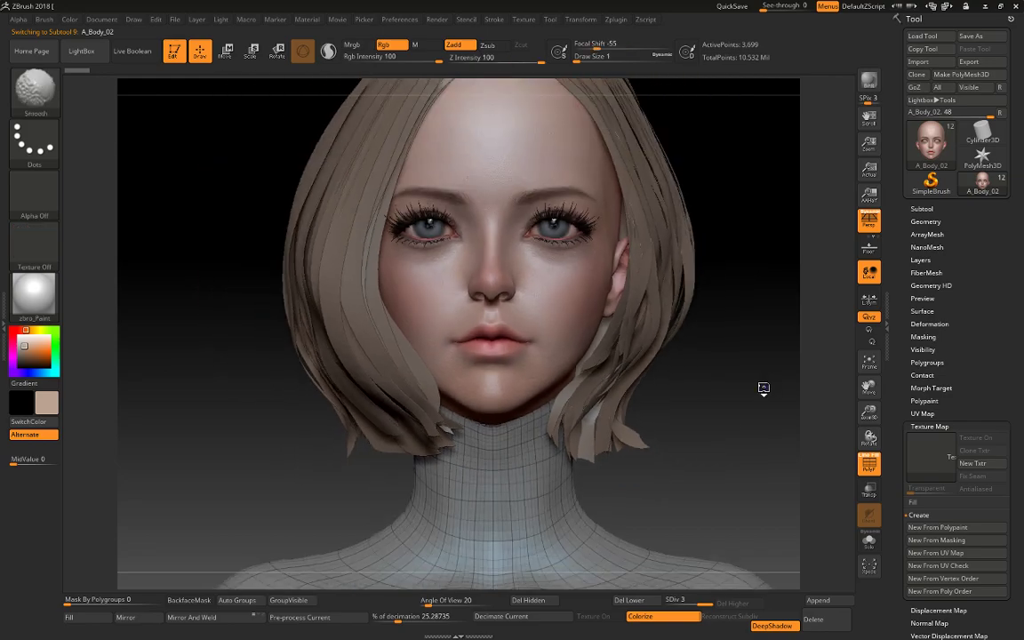
pyautogui.hotkey('shift', 'd')
pyautogui.hotkey('shift', 'd')
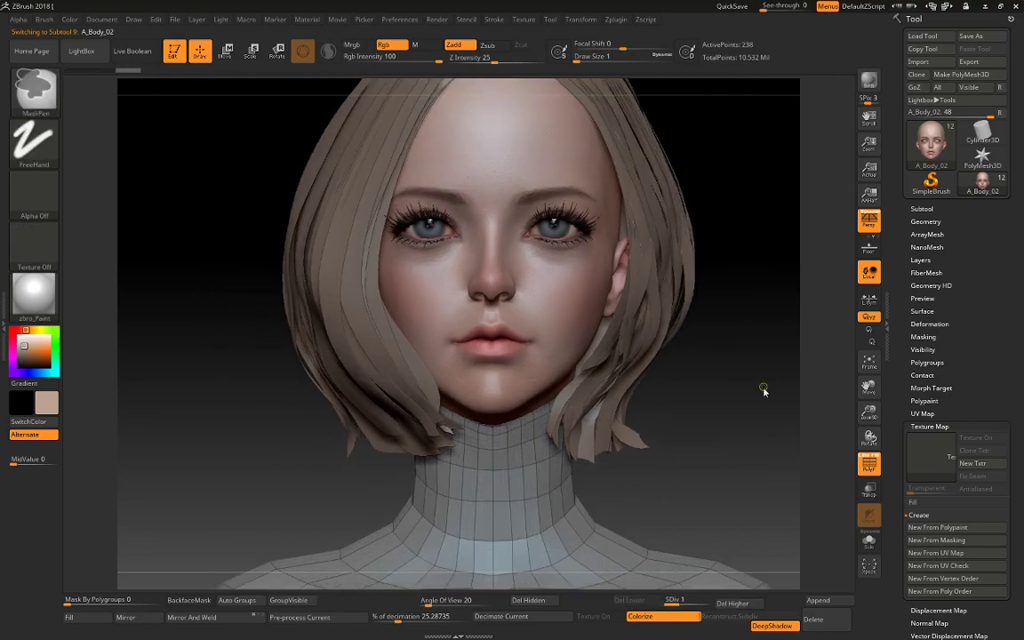
pyautogui.hotkey('ctrl', 'e')
pyautogui.click(485, 137)
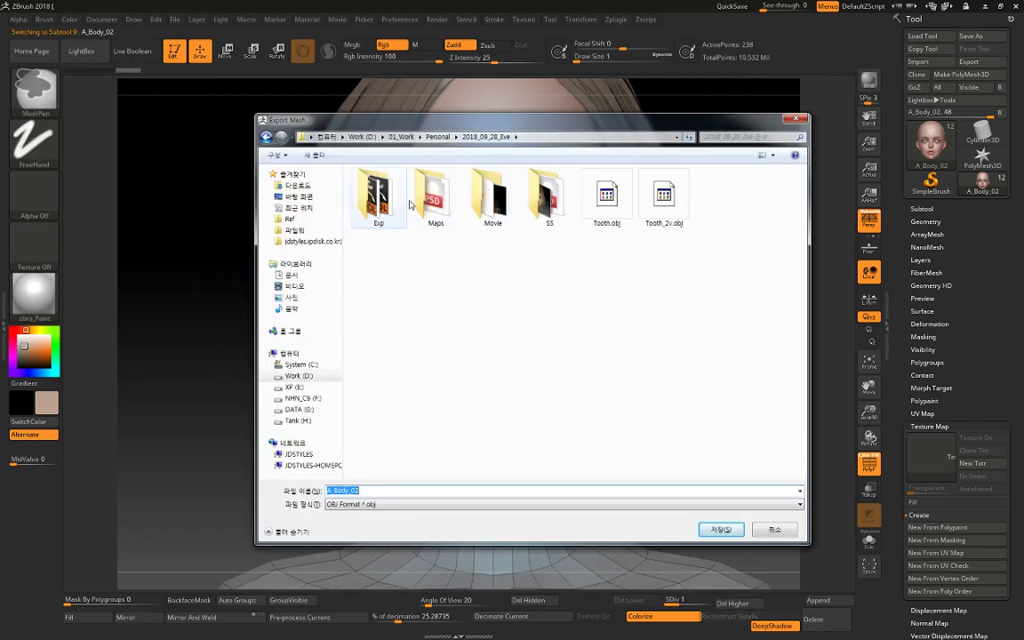
pyautogui.doubleClick(378, 196)
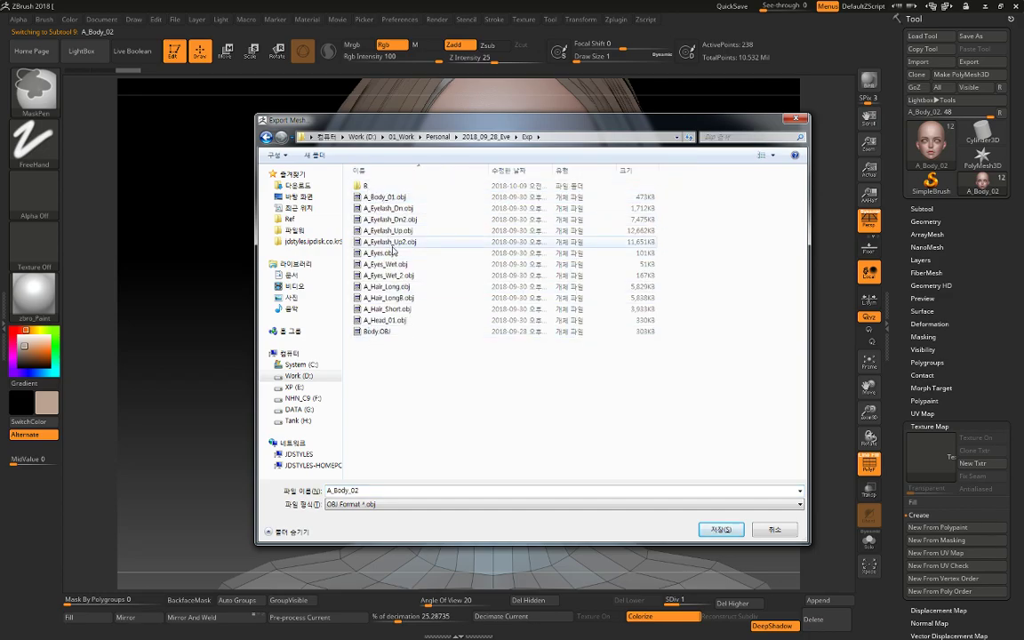
pyautogui.doubleClick(368, 189)
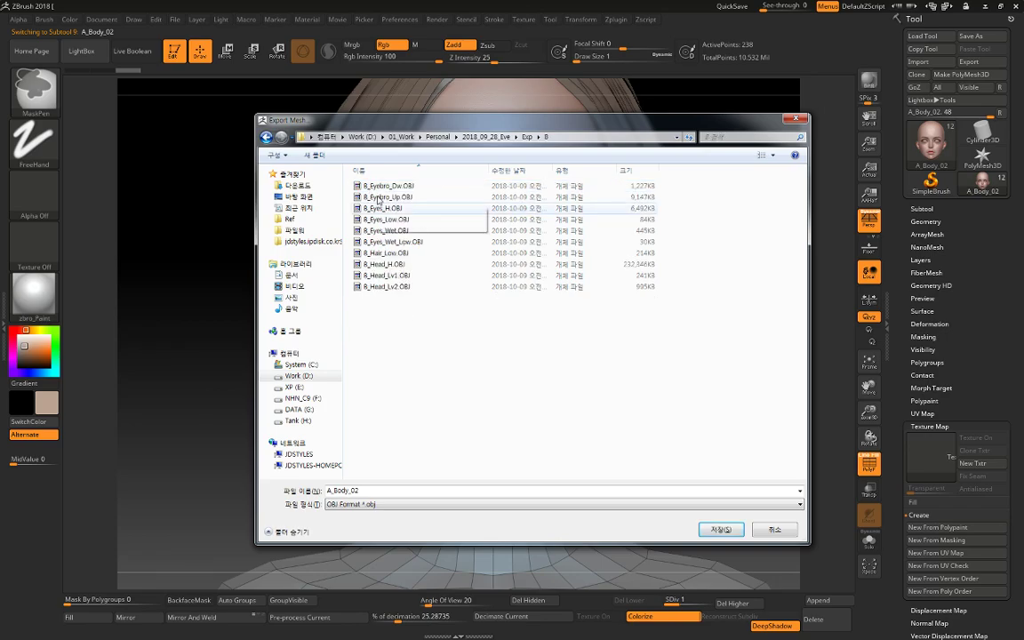
pyautogui.click(386, 286)
pyautogui.write('B_B')
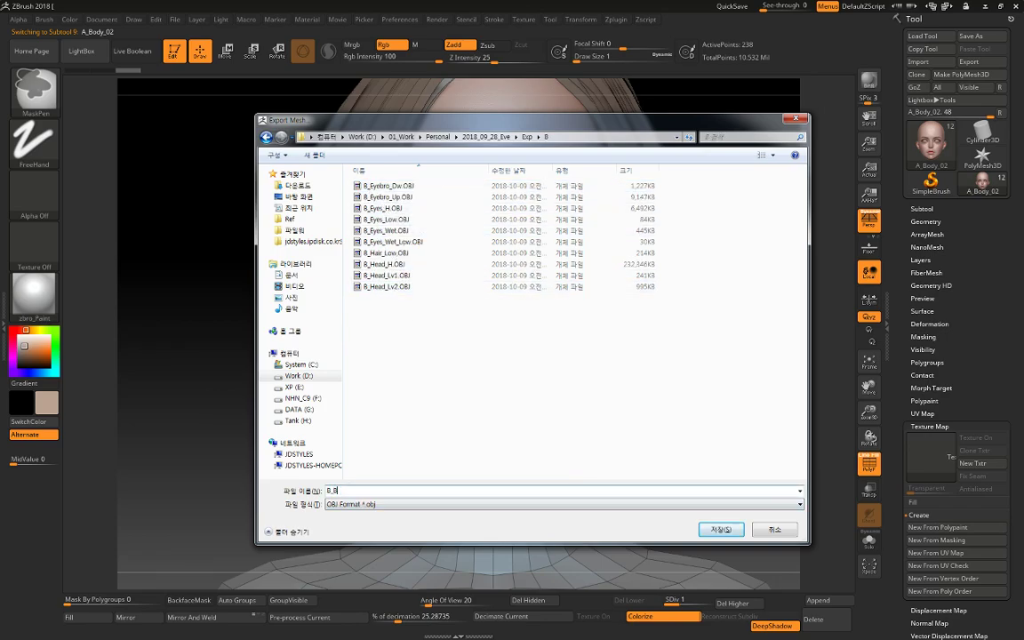
pyautogui.write('ody_0')
pyautogui.press('Return')
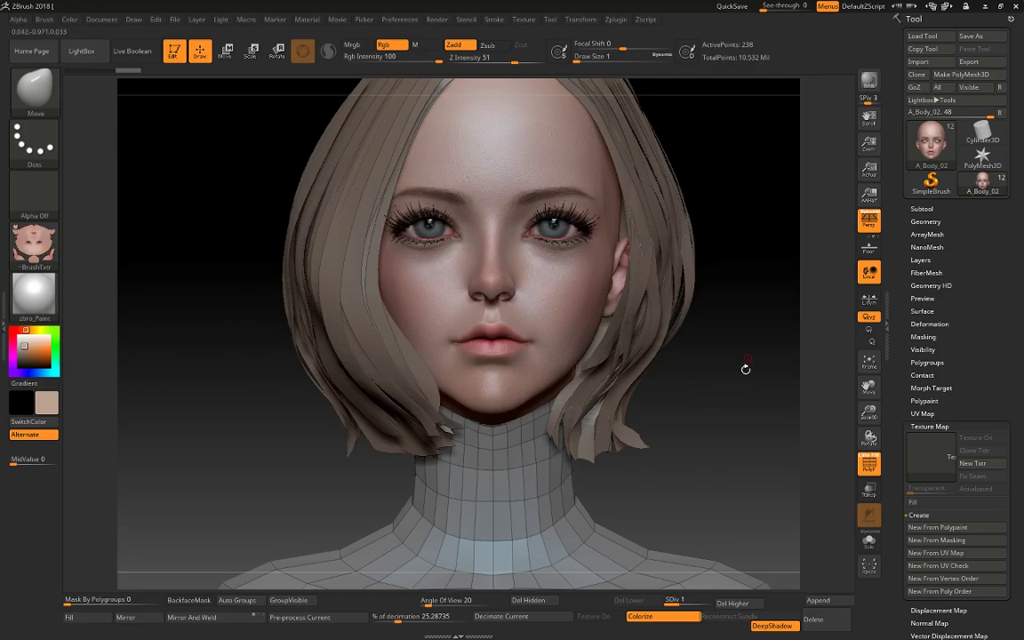
# Save the ZBrush tool as Eve_02_5_3_4 in the Exp folder
pyautogui.keyDown('alt'); pyautogui.moveTo(744, 365); pyautogui.dragTo(756, 399); pyautogui.keyUp('alt')
pyautogui.click(970, 35)
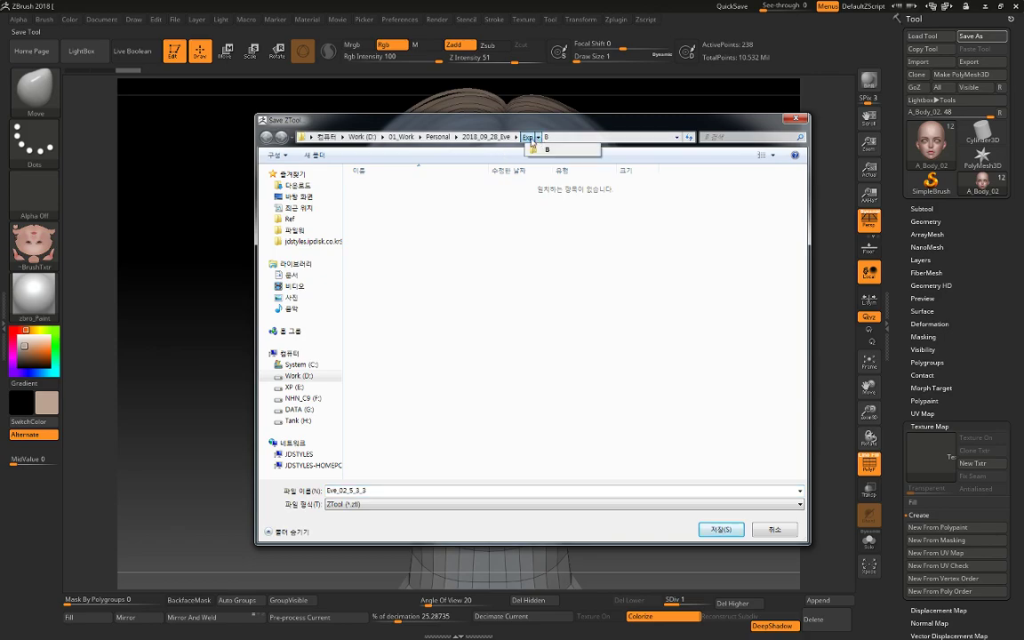
pyautogui.click(527, 137)
pyautogui.click(382, 420)
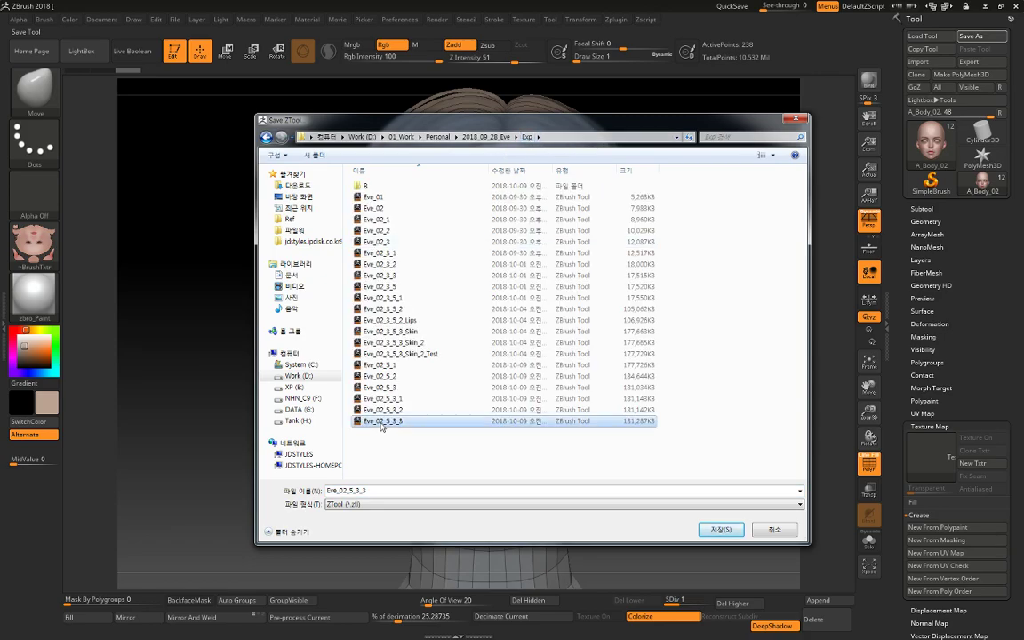
pyautogui.doubleClick(367, 491)
pyautogui.write('Eve_02_5_3_4')
pyautogui.press('Return')
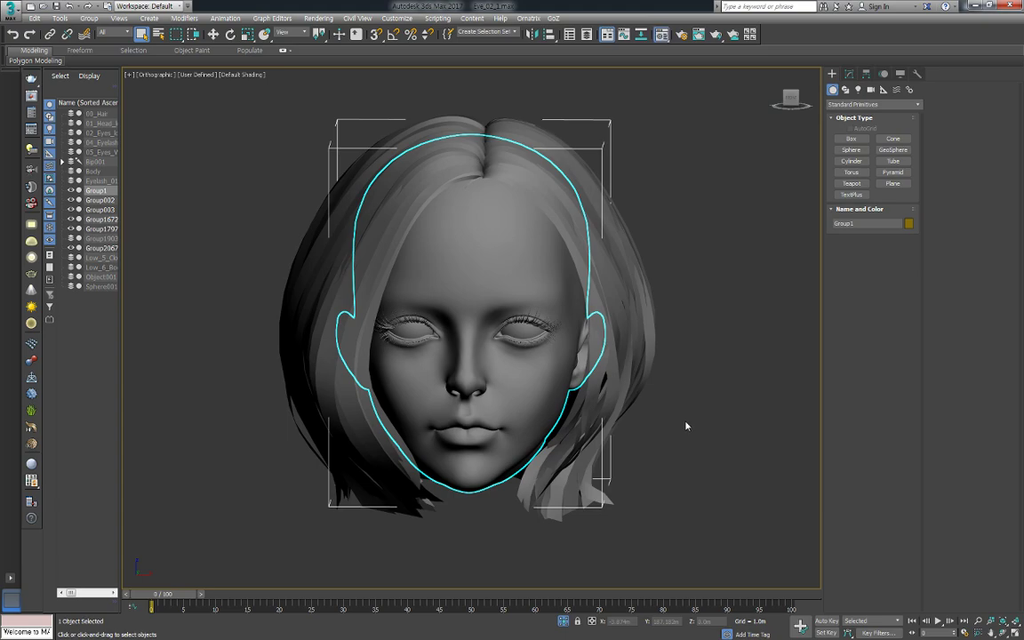
# Clear the Diffuse map in the Material Editor and activate the unused Blinn slot 07 - Default
pyautogui.press('m')
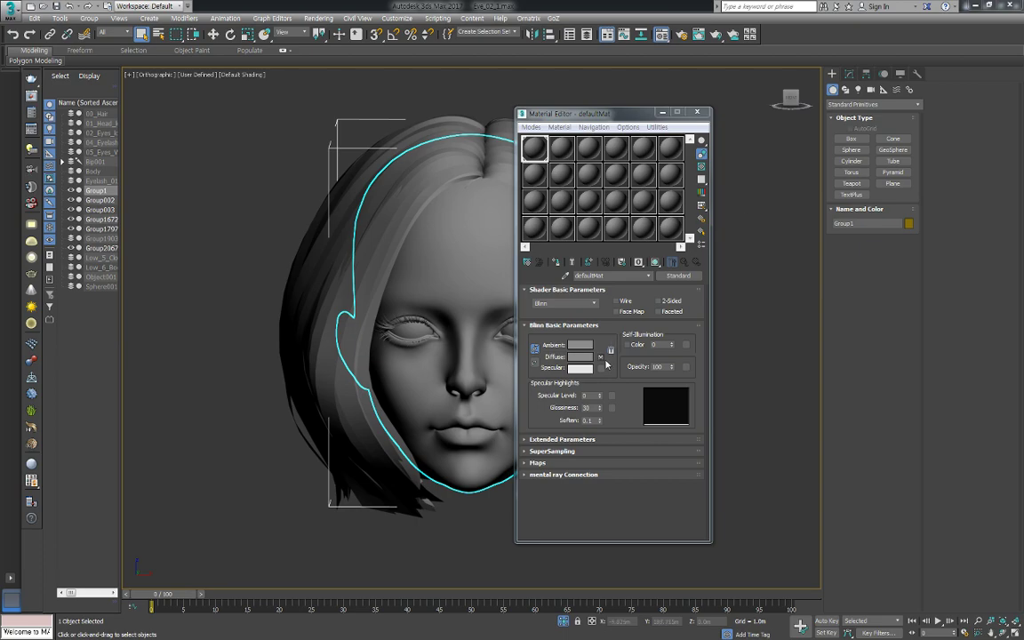
pyautogui.rightClick(601, 356)
pyautogui.click(629, 388)
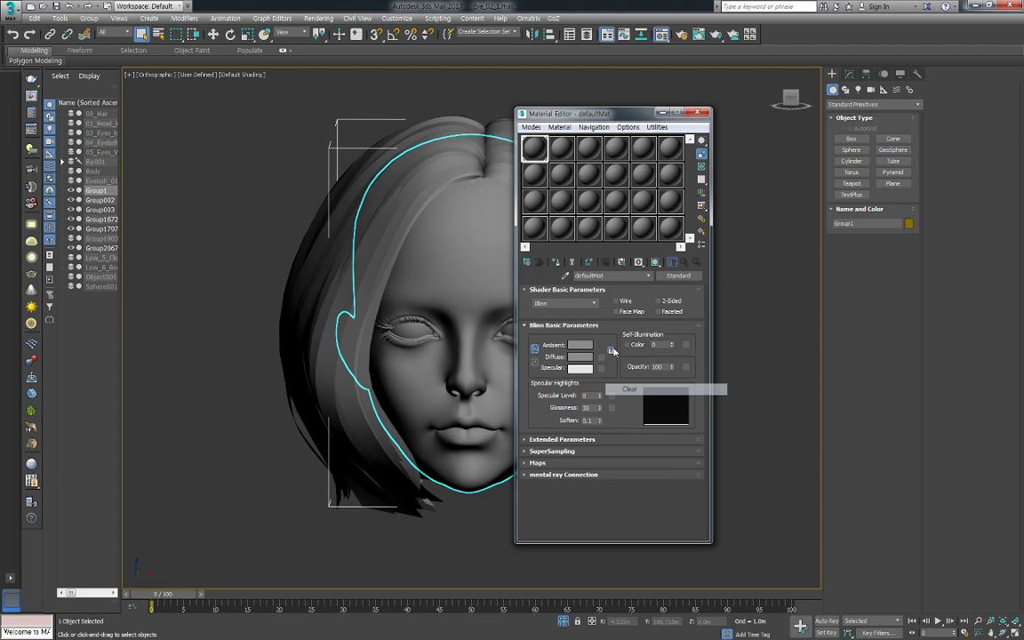
pyautogui.click(534, 174)
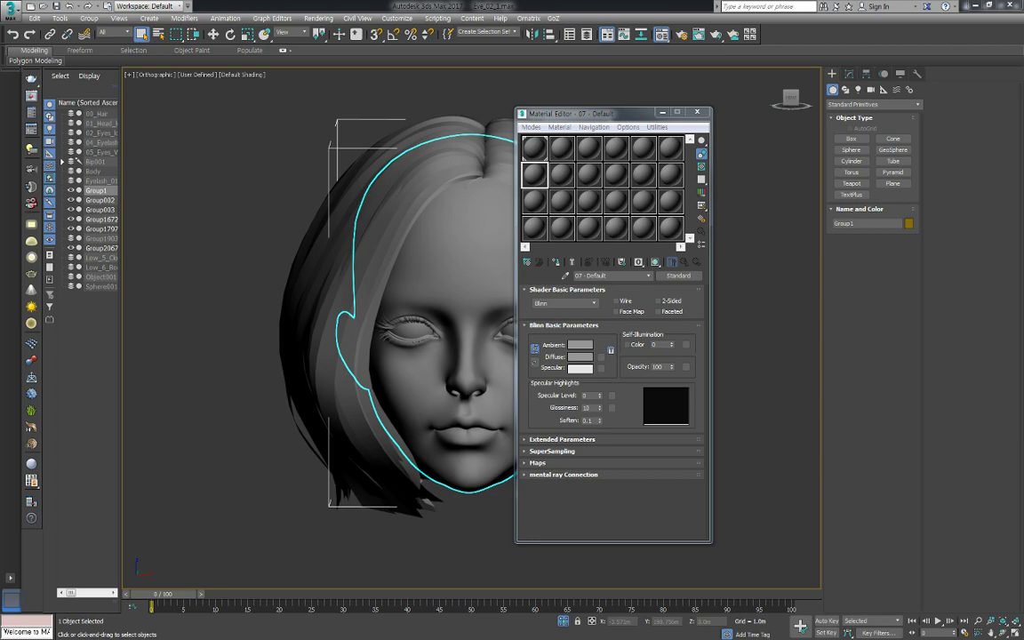
# Select the sample slot holding Material #2 with its diffuse map
pyautogui.click(540, 173)
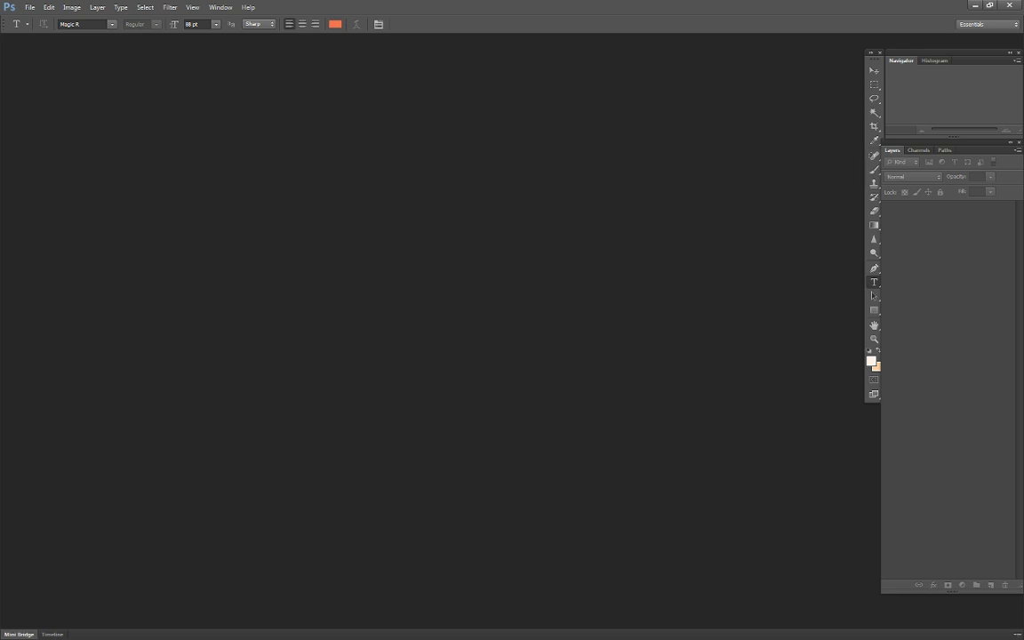
# Open Polypaint_01 in Photoshop, select the whole canvas and check its image size
pyautogui.doubleClick(278, 210)
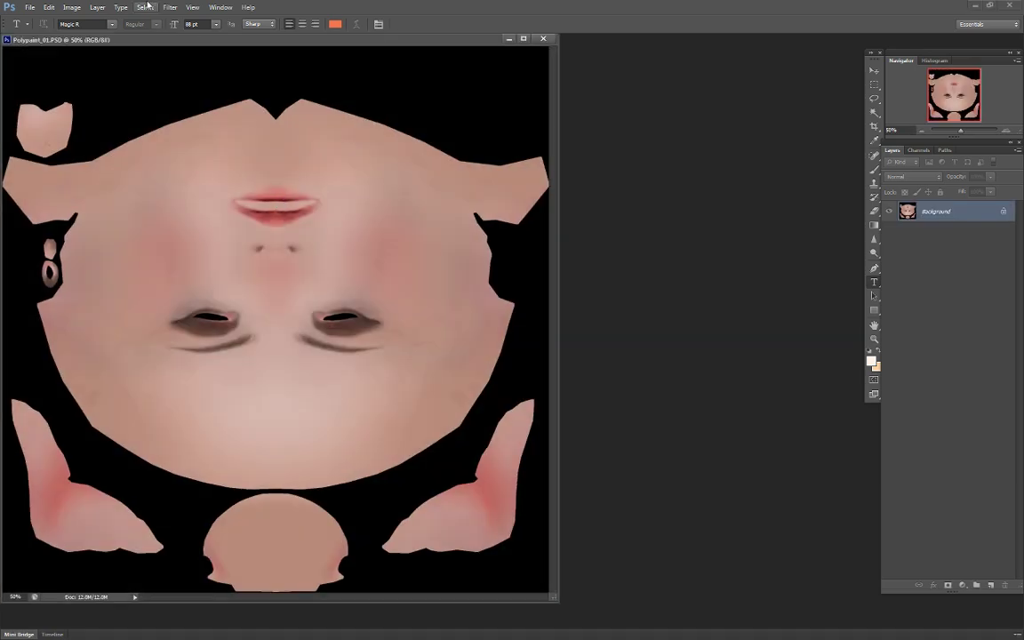
pyautogui.click(98, 7)
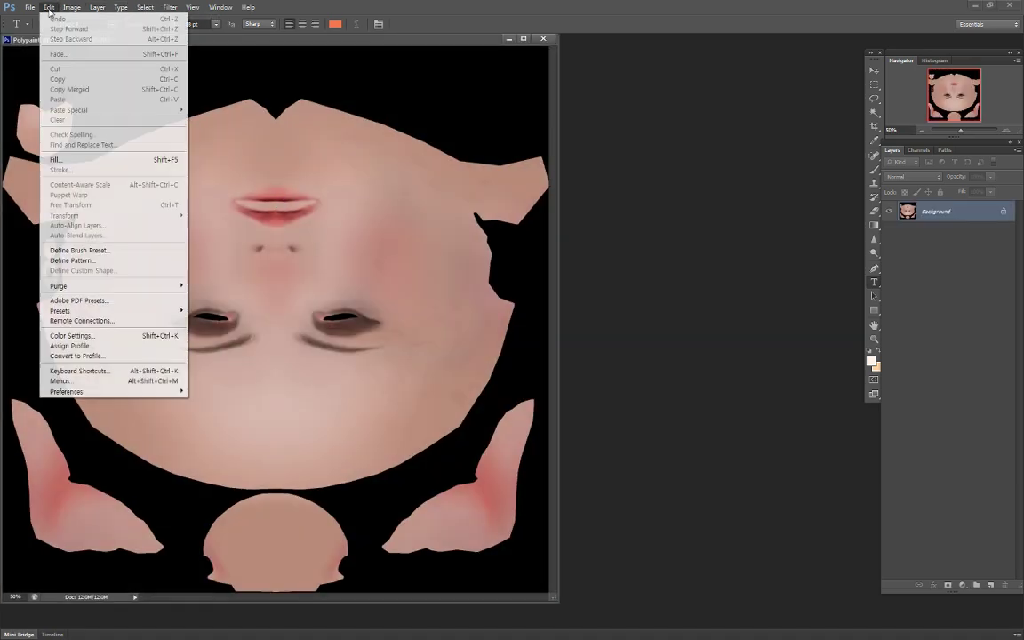
pyautogui.moveTo(49, 7)
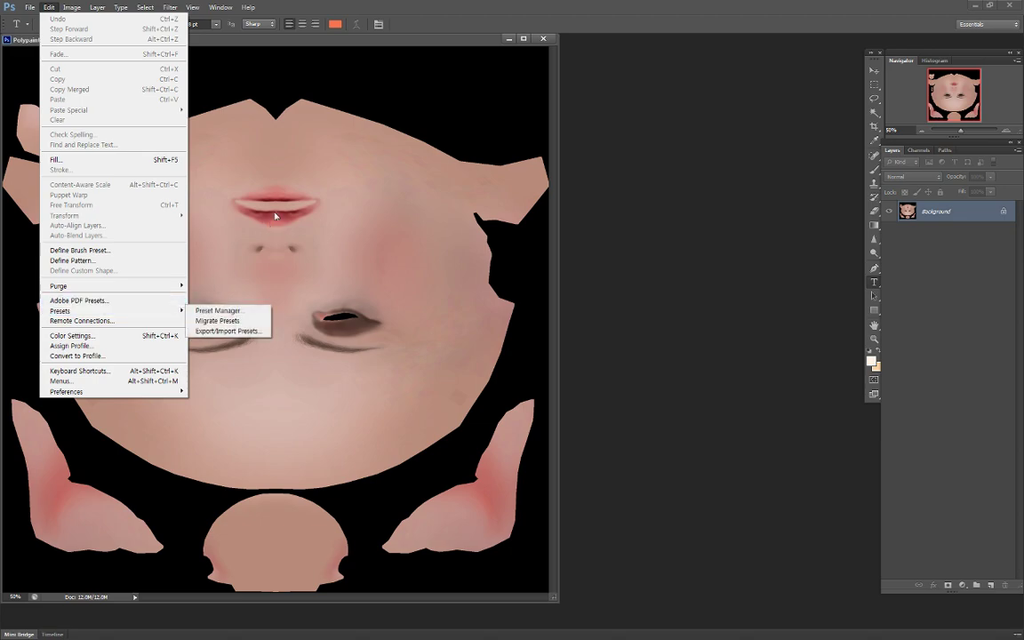
pyautogui.click(352, 40)
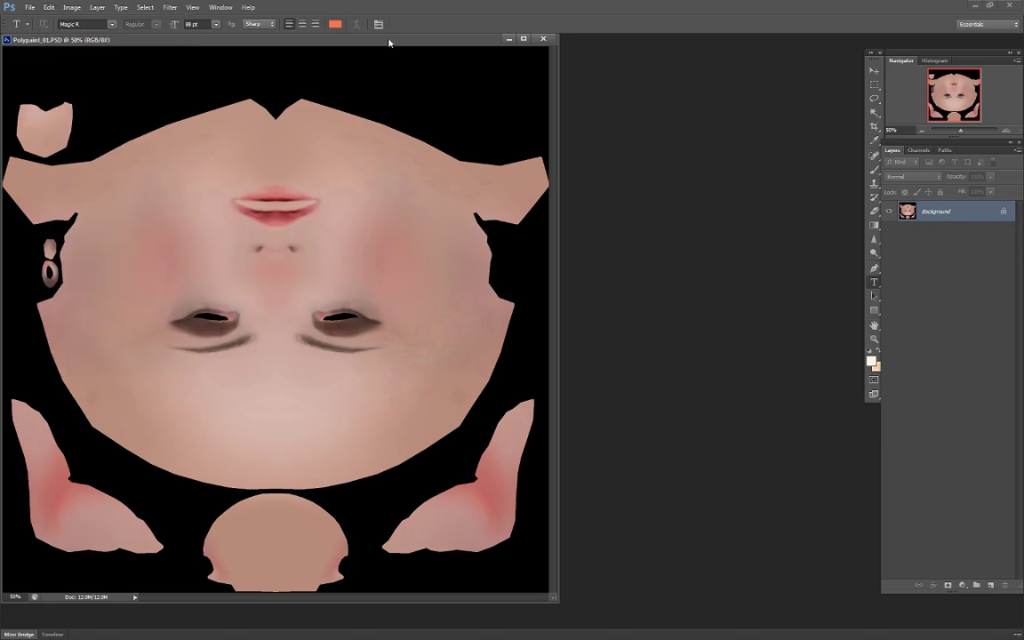
pyautogui.moveTo(382, 42)
pyautogui.mouseDown()
pyautogui.moveTo(587, 65)
pyautogui.moveTo(473, 51)
pyautogui.mouseUp()
pyautogui.hotkey('ctrl', 'a')
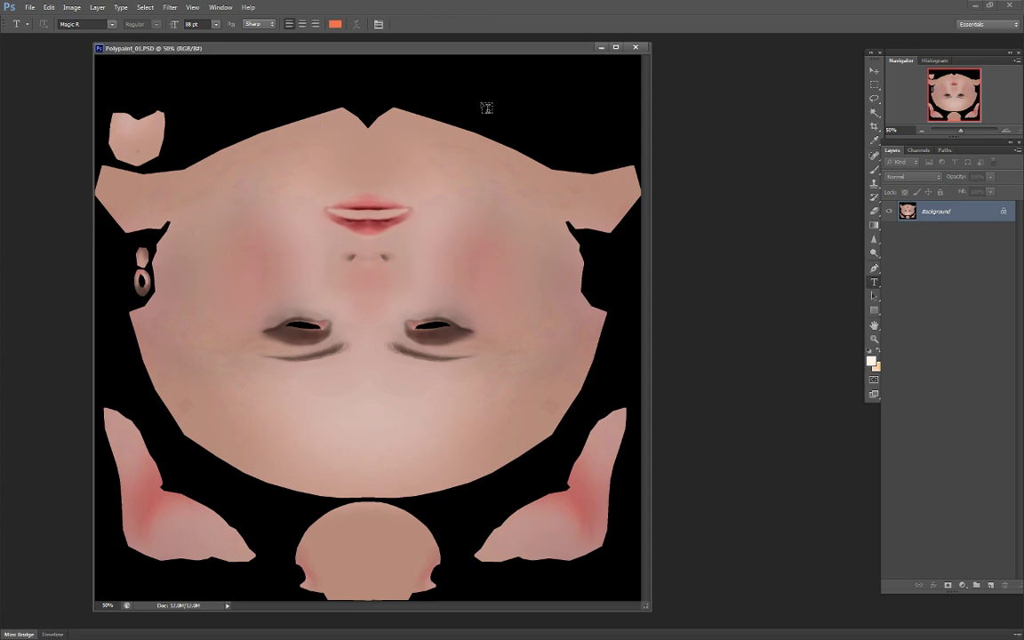
pyautogui.rightClick(387, 48)
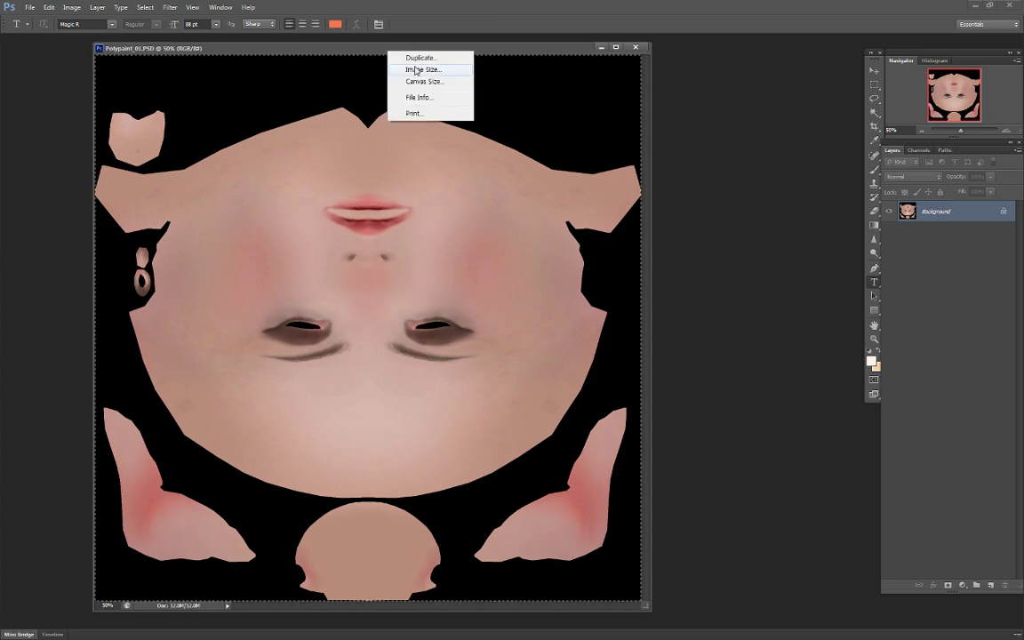
pyautogui.click(406, 71)
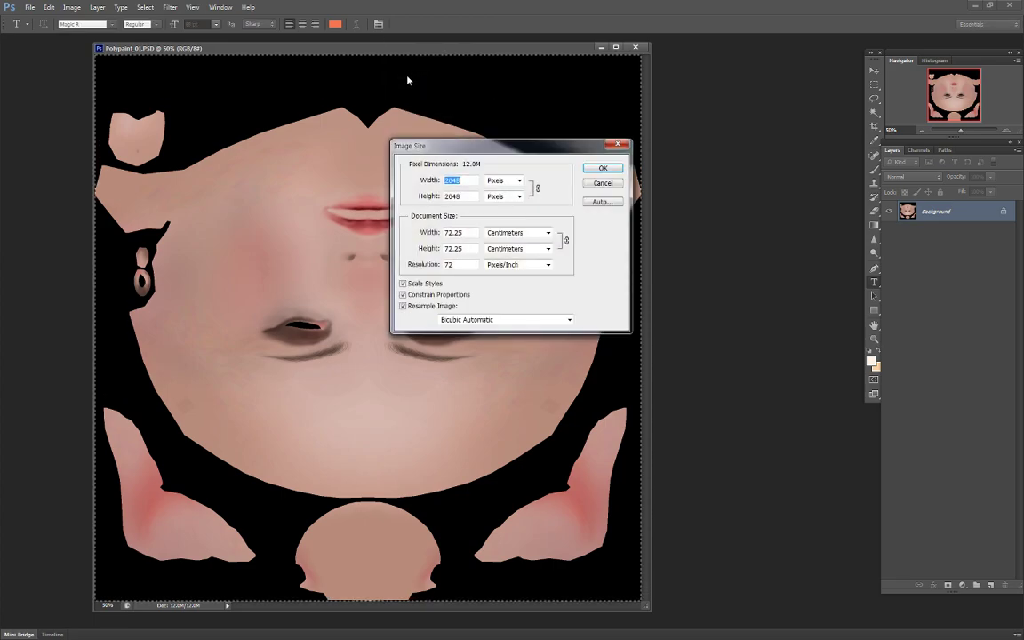
pyautogui.press('Escape')
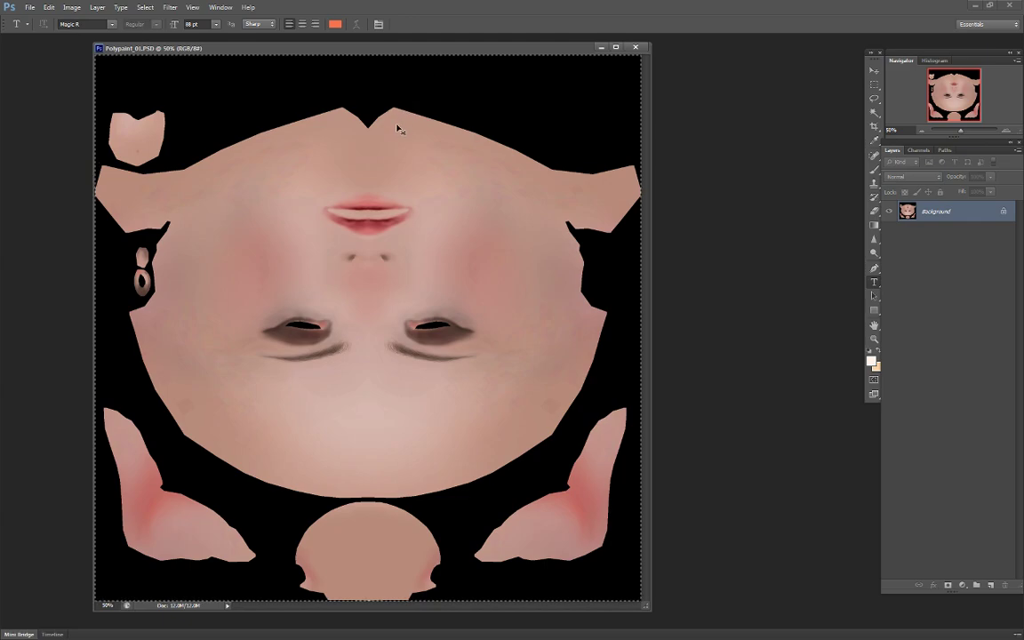
# Flip Polypaint_01 vertically so the face is upright, save it and close it
pyautogui.hotkey('ctrl', 't')
pyautogui.rightClick(399, 138)
pyautogui.click(423, 309)
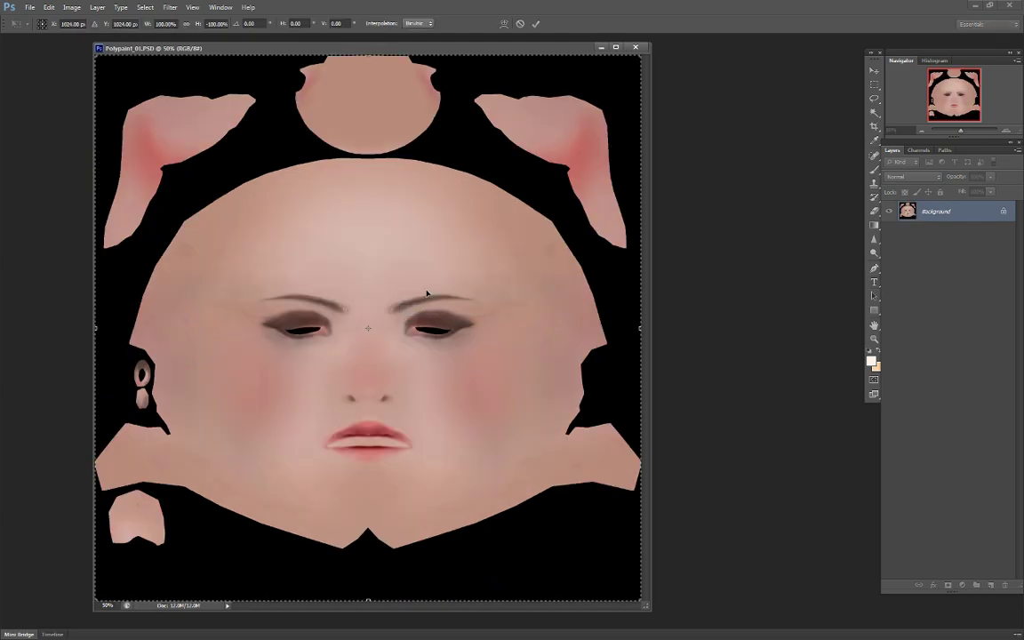
pyautogui.hotkey('ctrl', 's')
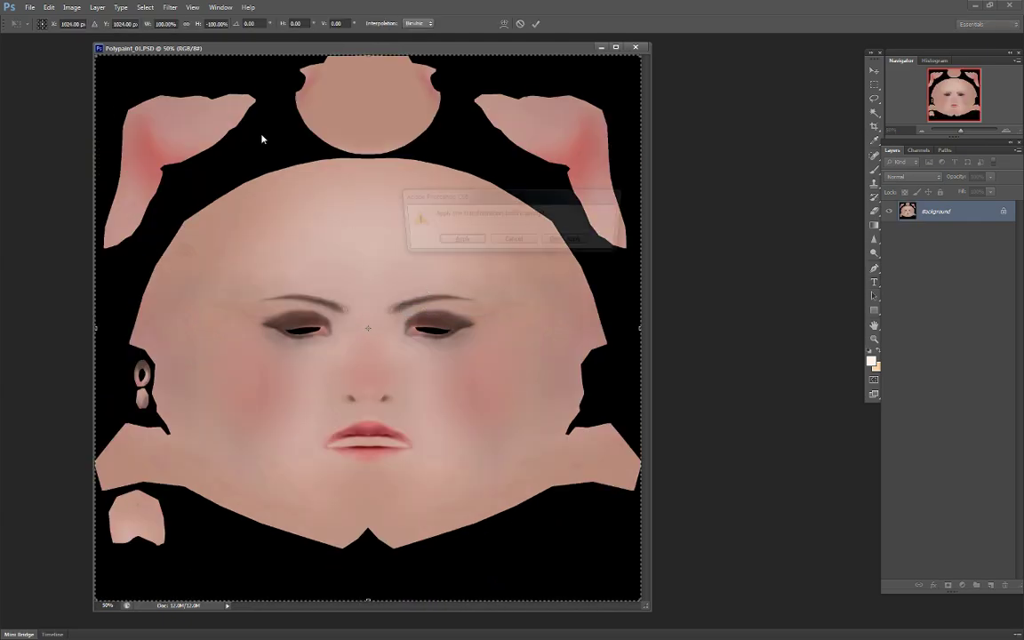
pyautogui.click(455, 241)
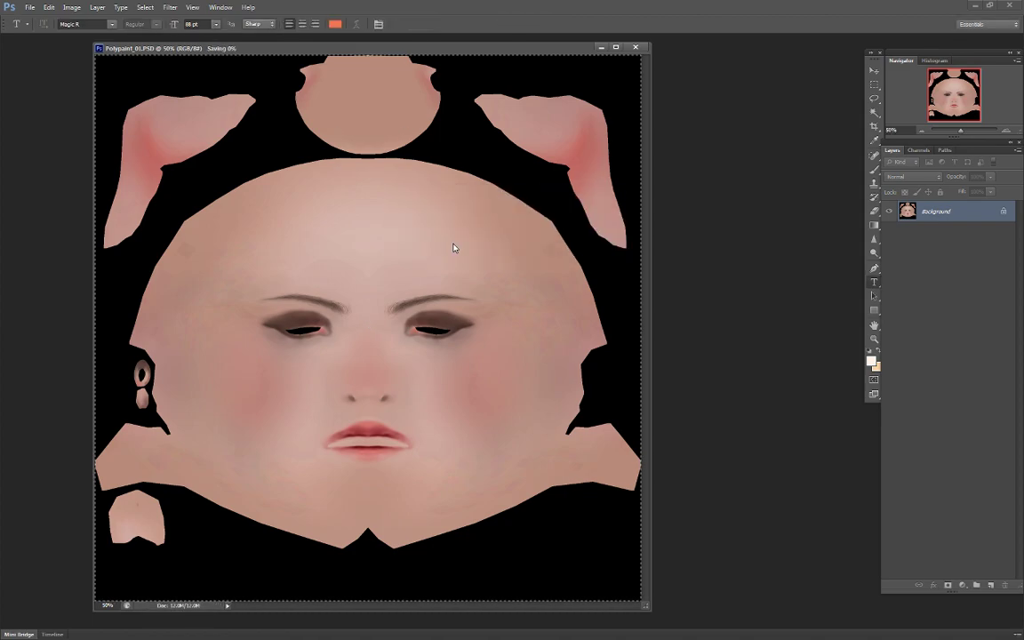
pyautogui.click(634, 47)
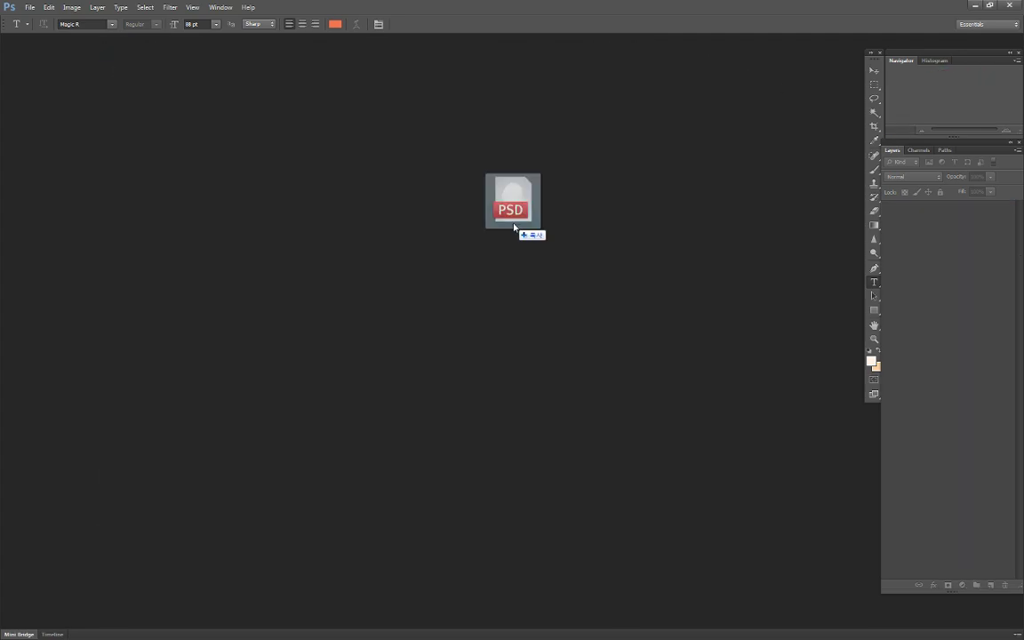
# Reopen Polypaint_01 and try another vertical flip, backing out of the save
pyautogui.moveTo(520, 222); pyautogui.dragTo(407, 222)
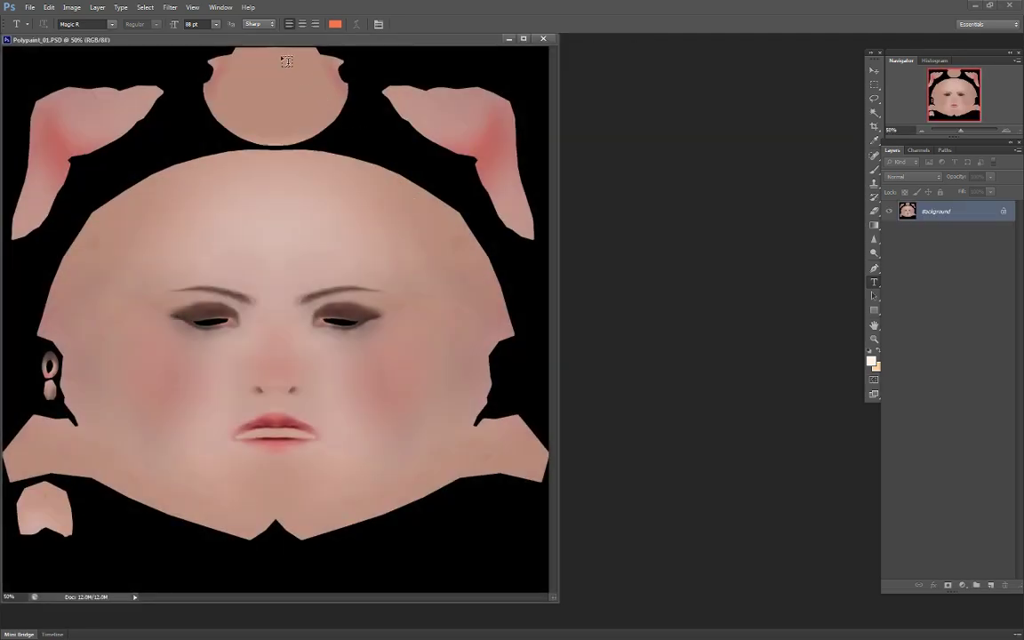
pyautogui.hotkey('ctrl', 'a')
pyautogui.hotkey('ctrl', 't')
pyautogui.rightClick(302, 129)
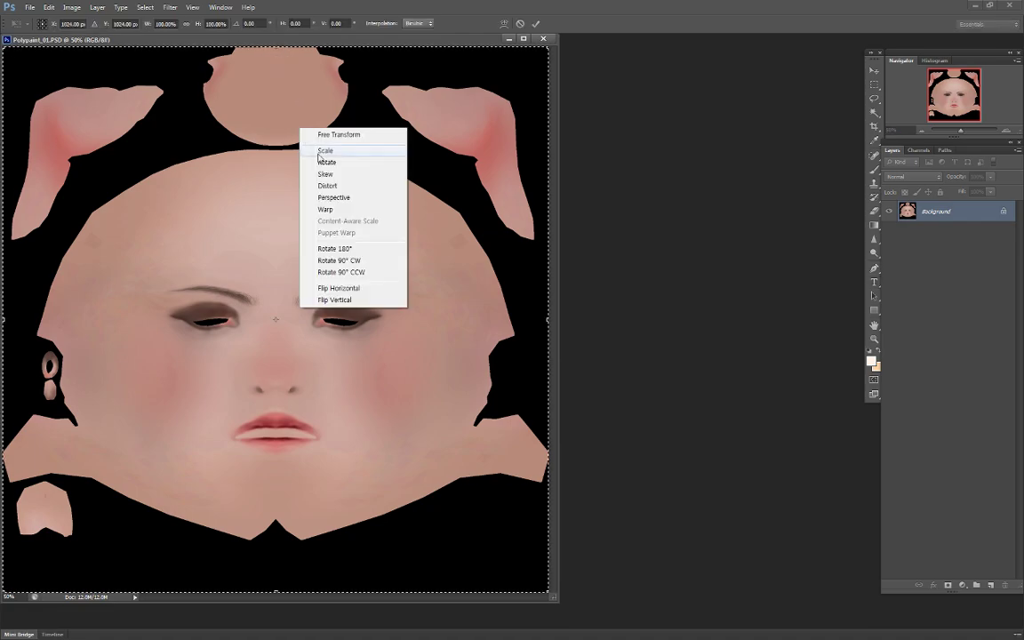
pyautogui.click(336, 299)
pyautogui.hotkey('ctrl', 's')
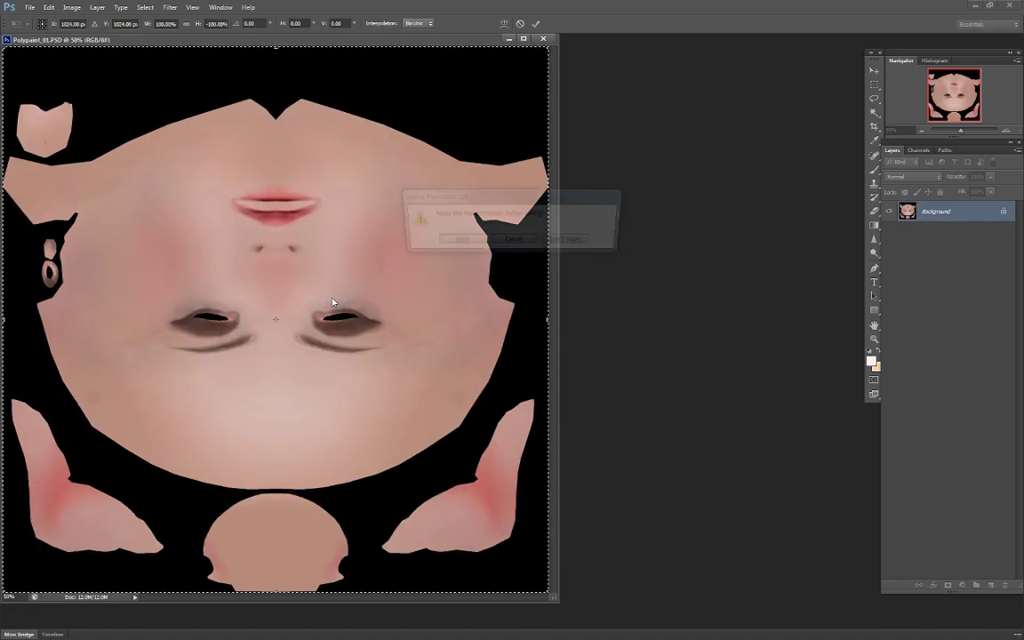
pyautogui.click(565, 241)
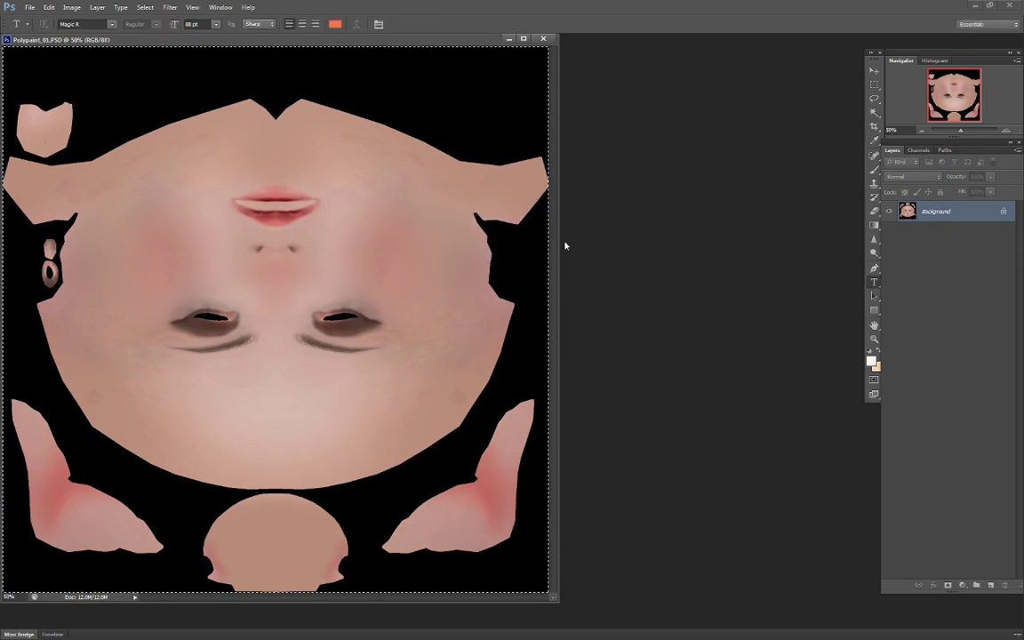
pyautogui.press('Escape')
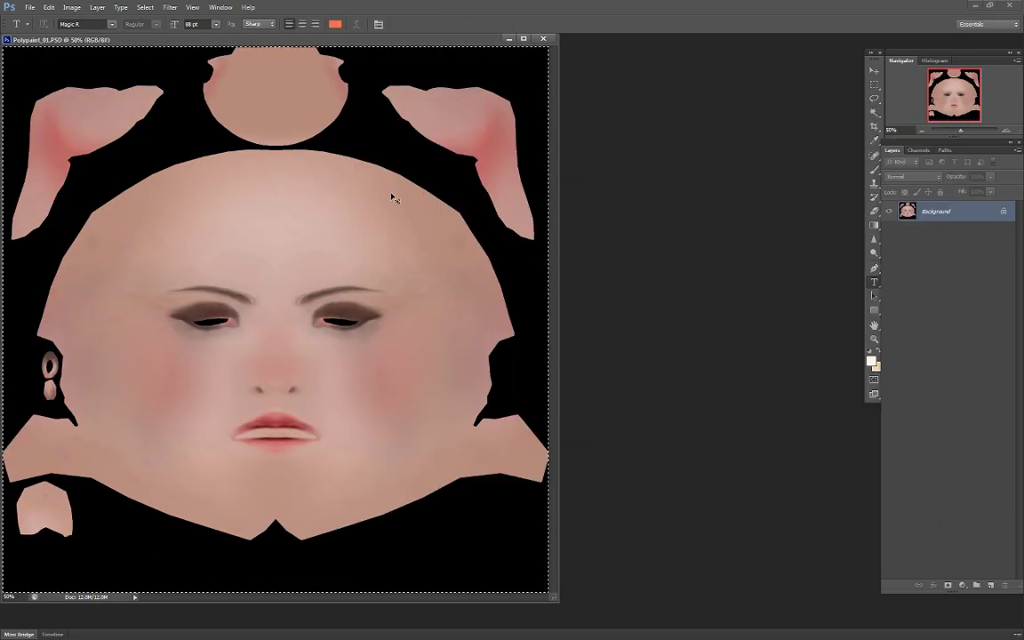
# Flip the texture upside down and save the copy as Polypaint_01_Zbrush.psd
pyautogui.hotkey('ctrl', 't')
pyautogui.rightClick(389, 194)
pyautogui.click(430, 361)
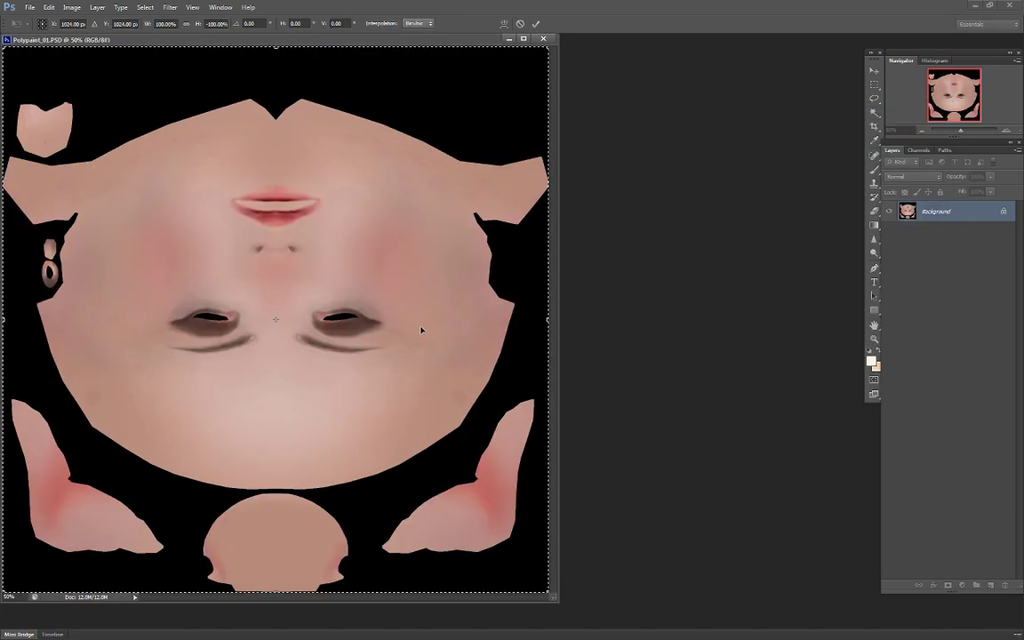
pyautogui.press('Return')
pyautogui.hotkey('ctrl', 'shift', 's')
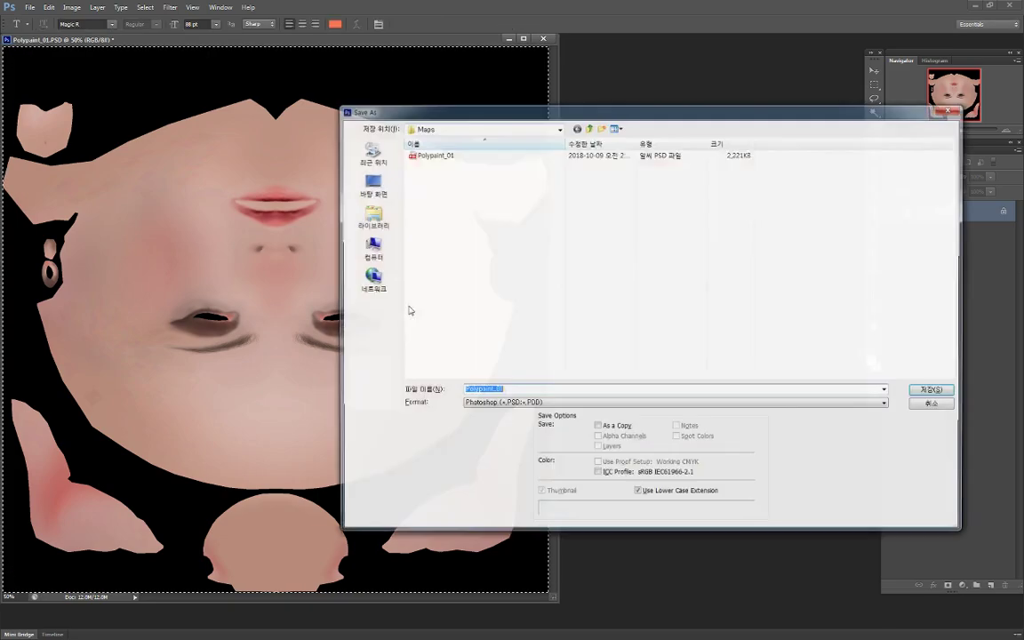
pyautogui.click(513, 389)
pyautogui.write('_')
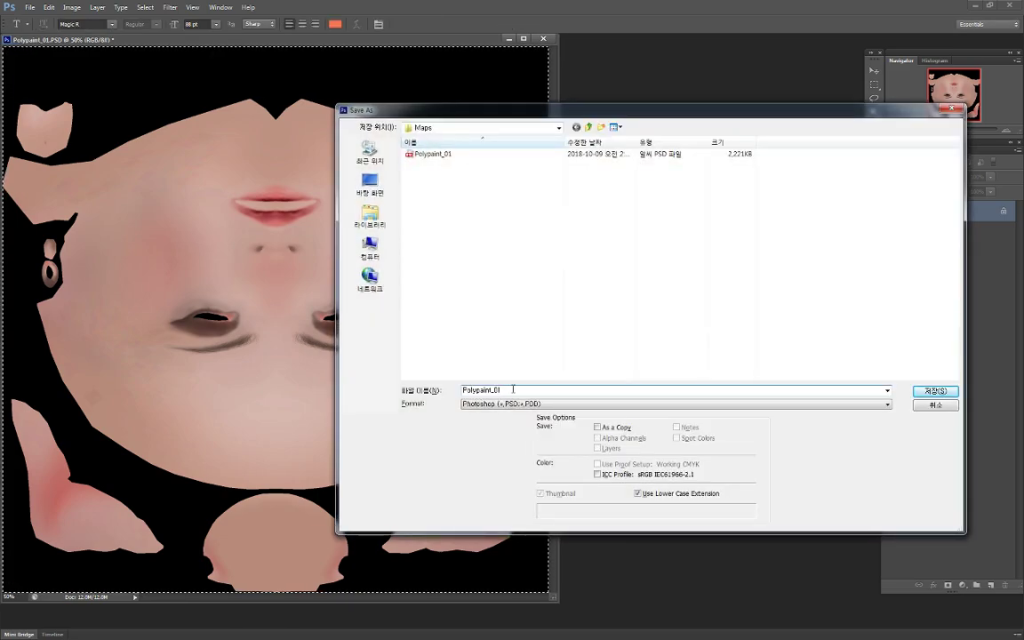
pyautogui.write('Zbrush')
pyautogui.press('Return')
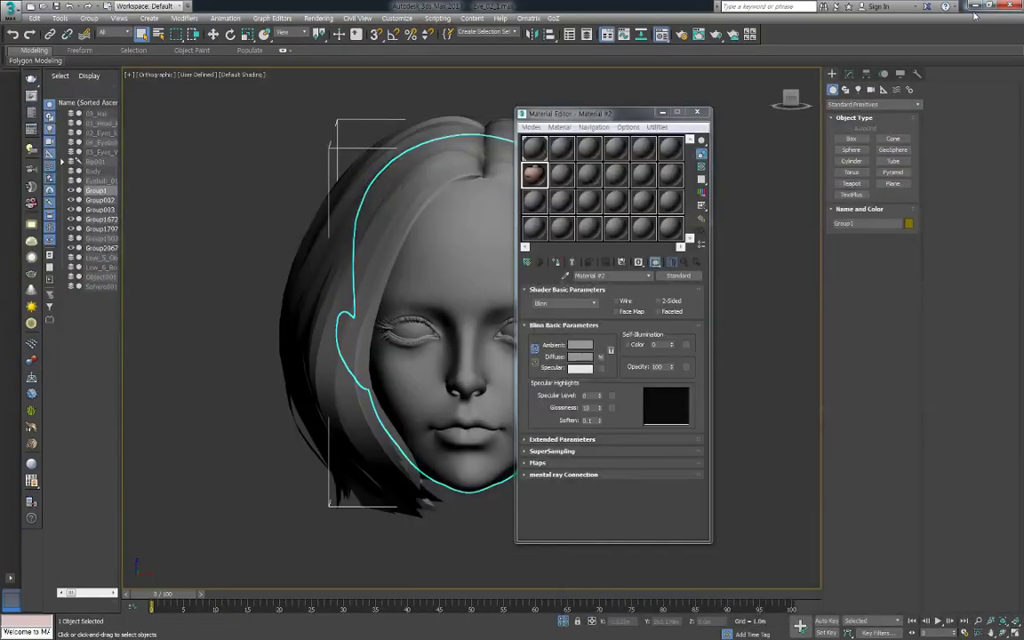
# Assign the skin-textured Material #3 to the head and zoom in to inspect the face
pyautogui.click(533, 173)
pyautogui.click(557, 262)
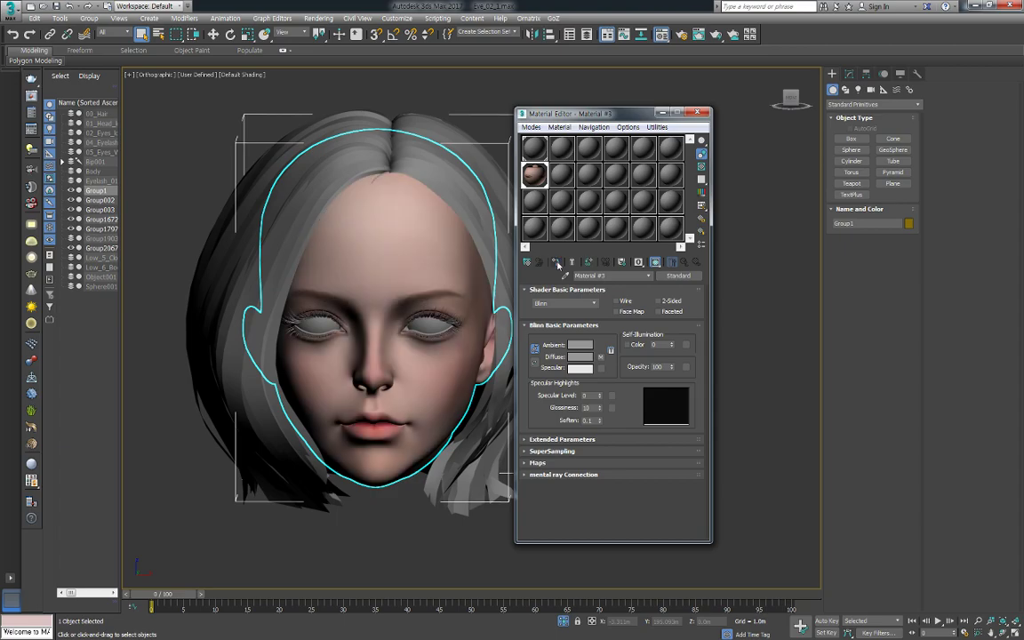
pyautogui.scroll(3, 495, 291)
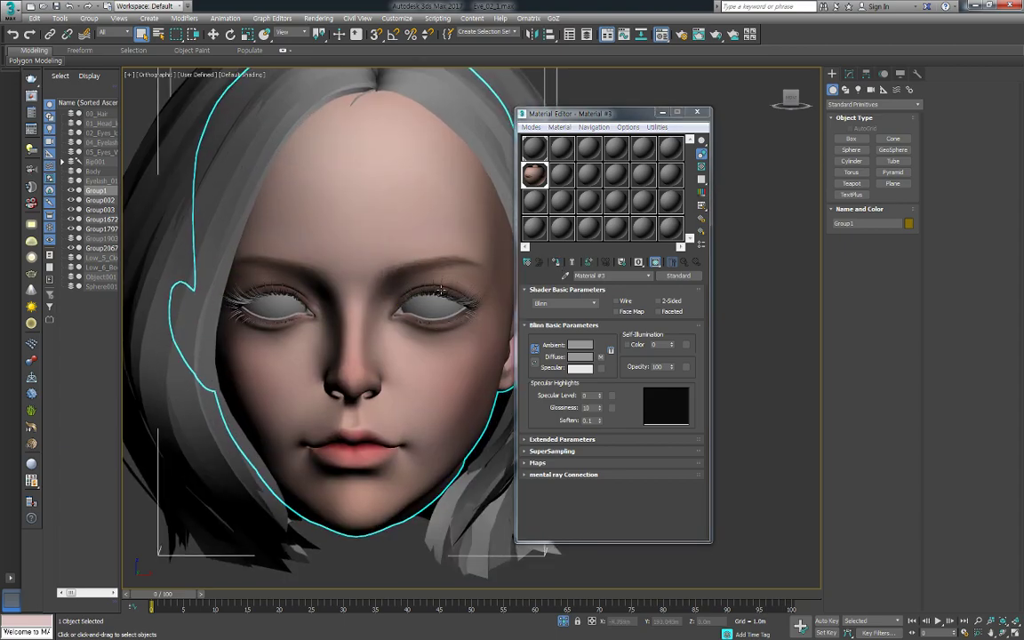
pyautogui.scroll(3, 443, 261)
pyautogui.moveTo(442, 261)
pyautogui.keyDown('alt'); pyautogui.mouseDown(button='middle')
pyautogui.moveTo(441, 275)
pyautogui.moveTo(434, 270)
pyautogui.mouseUp(button='middle'); pyautogui.keyUp('alt')
pyautogui.scroll(2, 434, 269)
pyautogui.scroll(2, 435, 286)
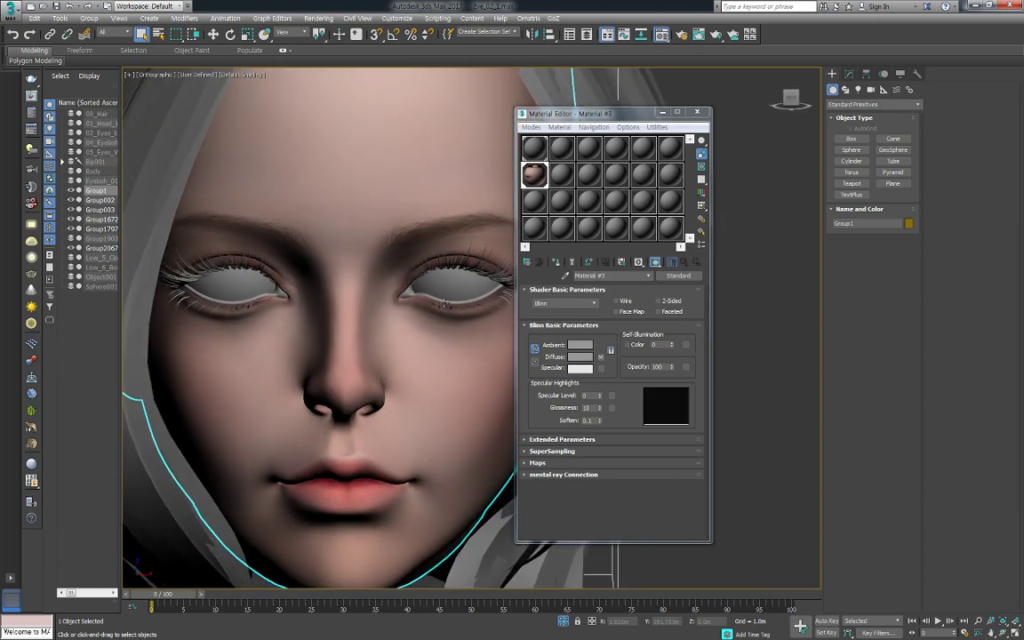
# Solo the A_Eyes1 eyeballs in ZBrush and clone a texture made from their polypaint
pyautogui.hotkey('alt', 'Tab')
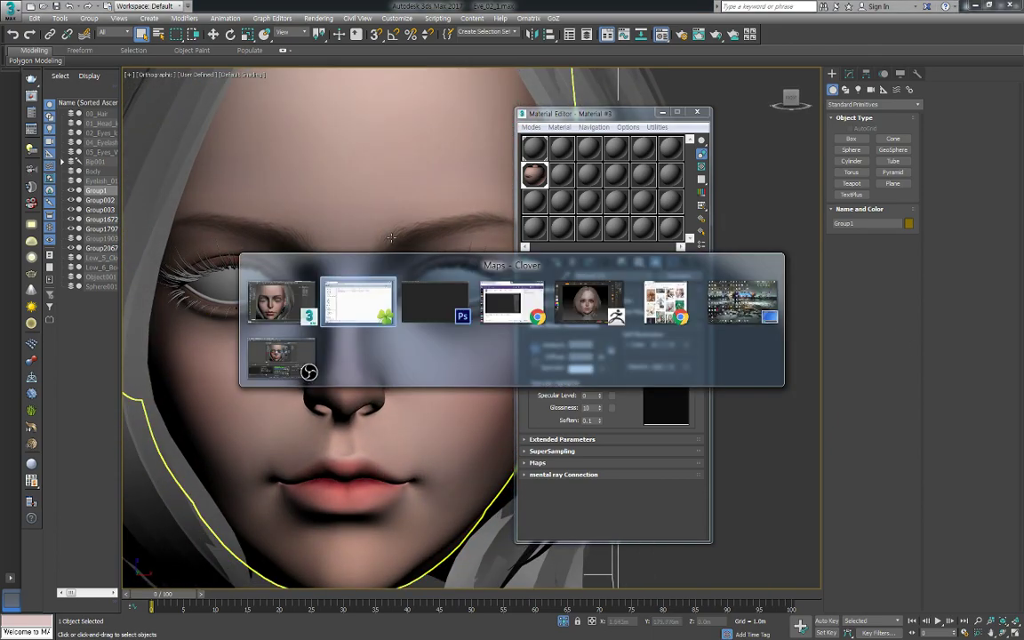
pyautogui.hotkey('alt', 'Tab')
pyautogui.hotkey('alt', 'Tab')
pyautogui.hotkey('alt', 'Tab')
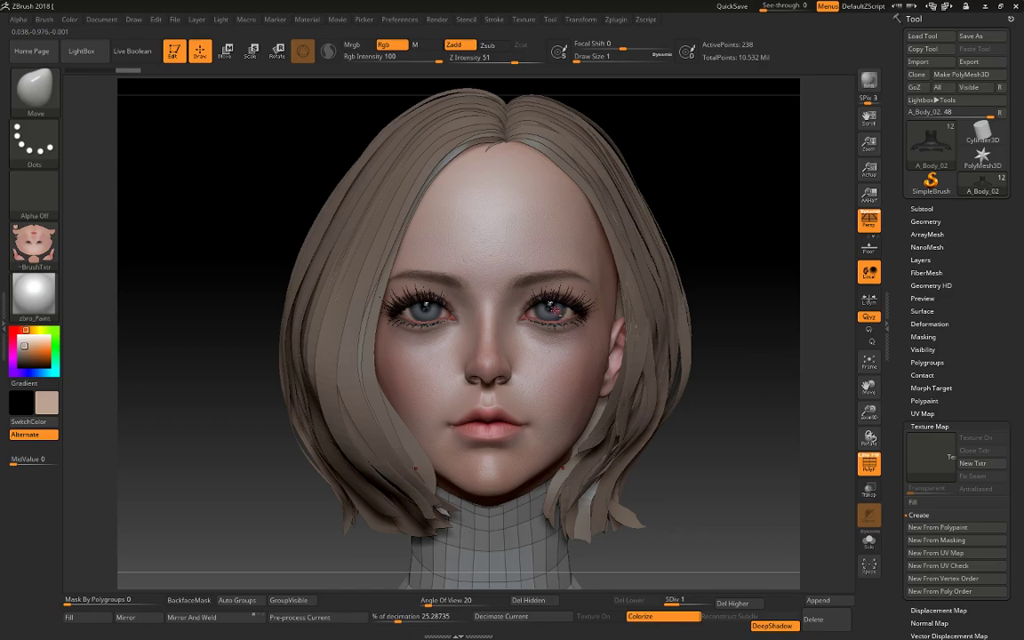
pyautogui.keyDown('alt'); pyautogui.click(555, 318); pyautogui.keyUp('alt')
pyautogui.hotkey('ctrl', 'shift', 's')
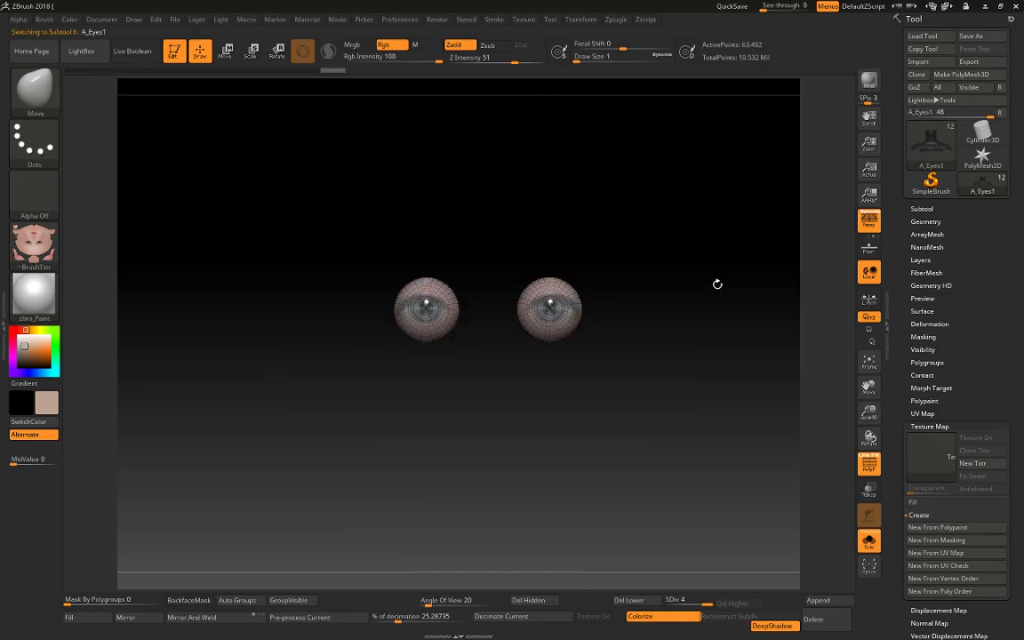
pyautogui.press('f')
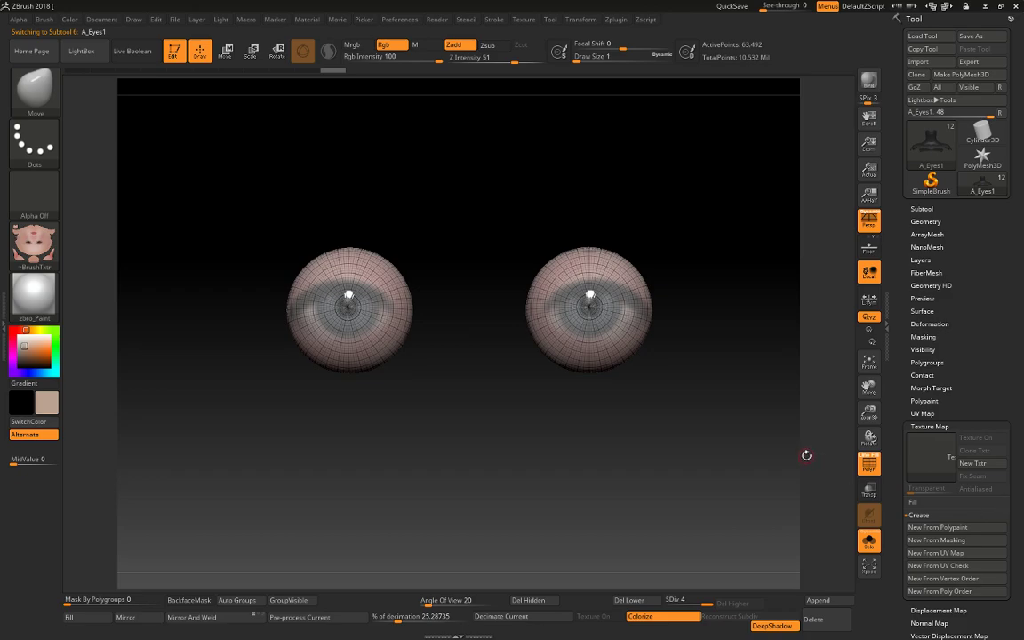
pyautogui.hotkey('shift', 'f')
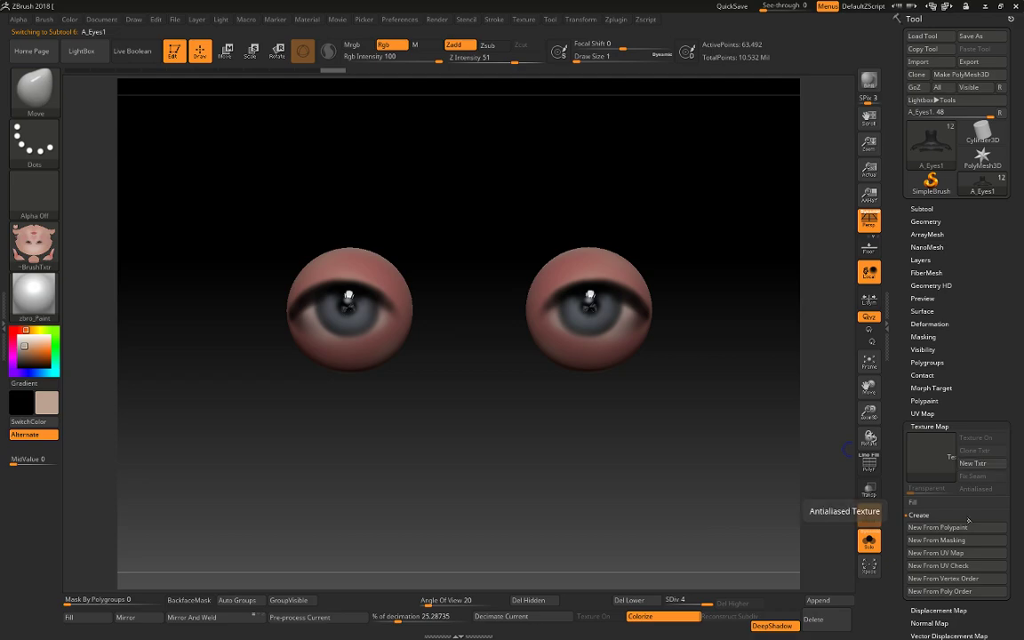
pyautogui.click(950, 529)
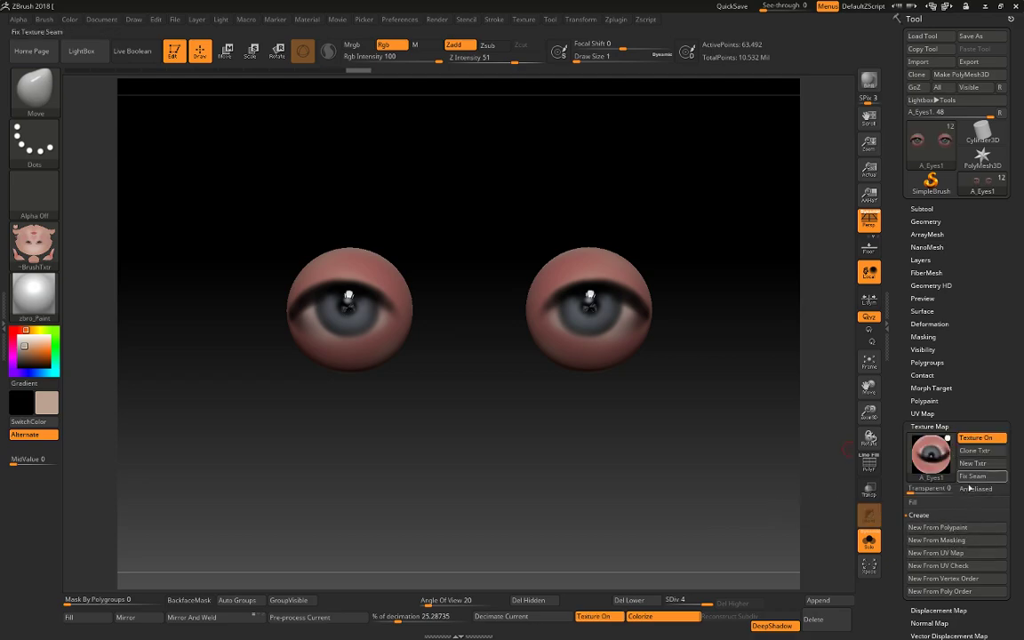
pyautogui.click(975, 453)
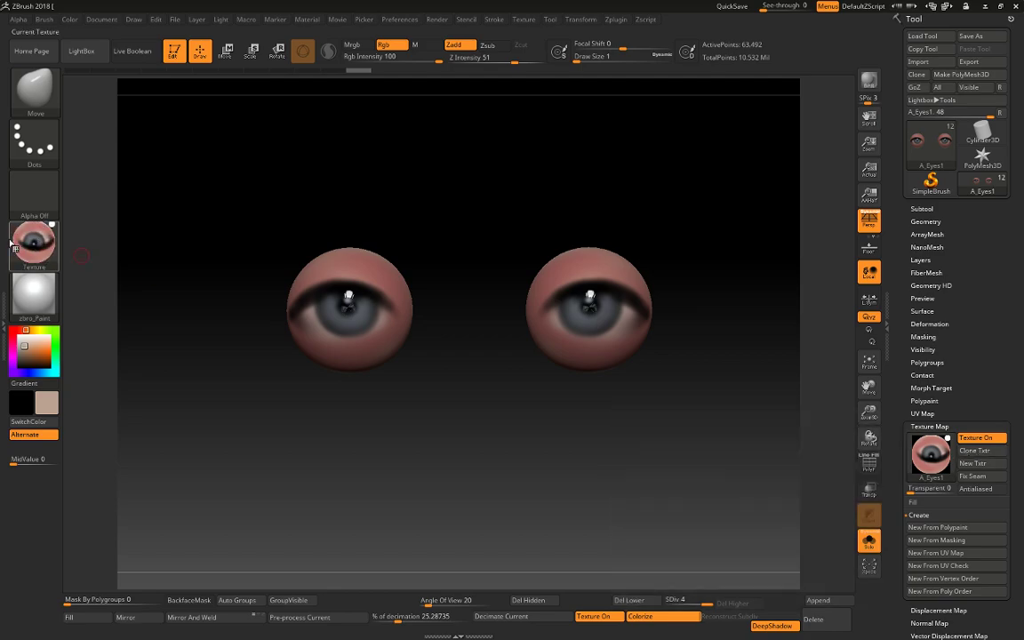
# Export the eye texture as Eye_Ball PSD into the Maps folder, declining the material index
pyautogui.click(34, 240)
pyautogui.click(34, 240)
pyautogui.click(138, 505)
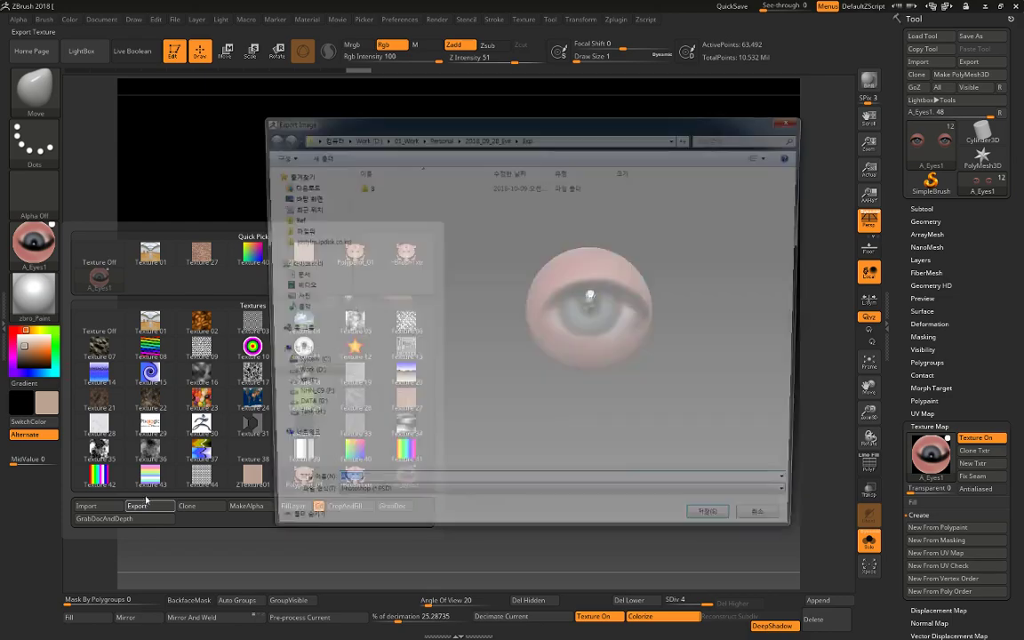
pyautogui.click(486, 136)
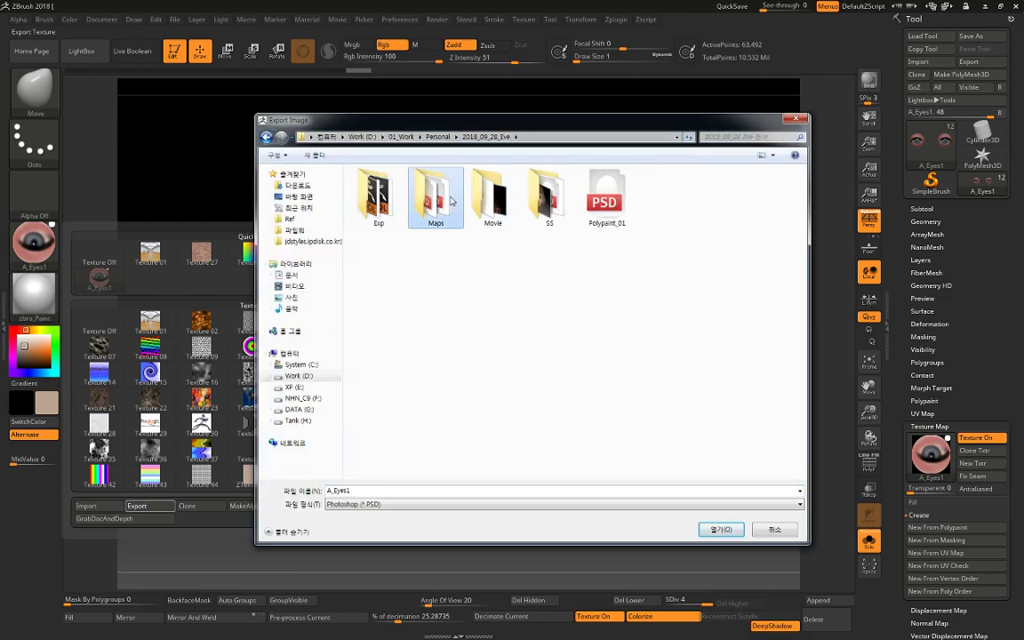
pyautogui.doubleClick(436, 197)
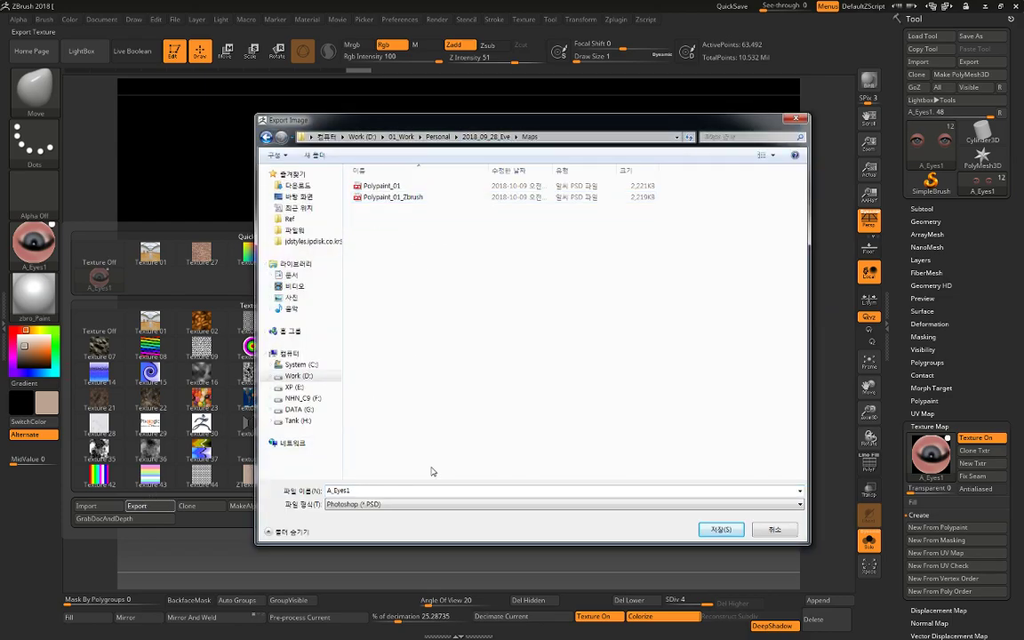
pyautogui.click(381, 186)
pyautogui.doubleClick(377, 490)
pyautogui.write('Eye_Ball_PP')
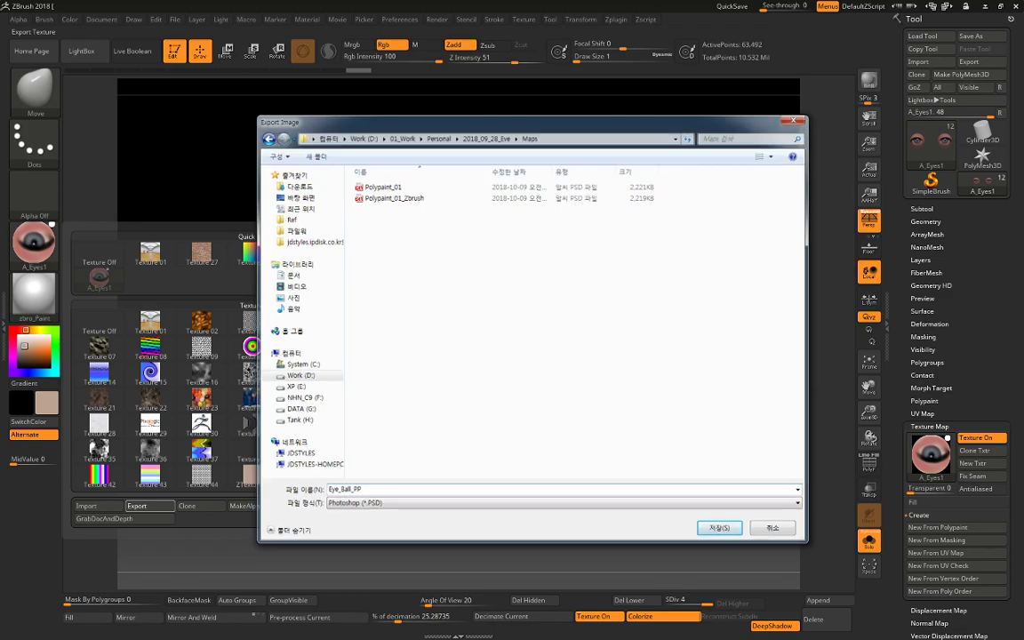
pyautogui.press('Return')
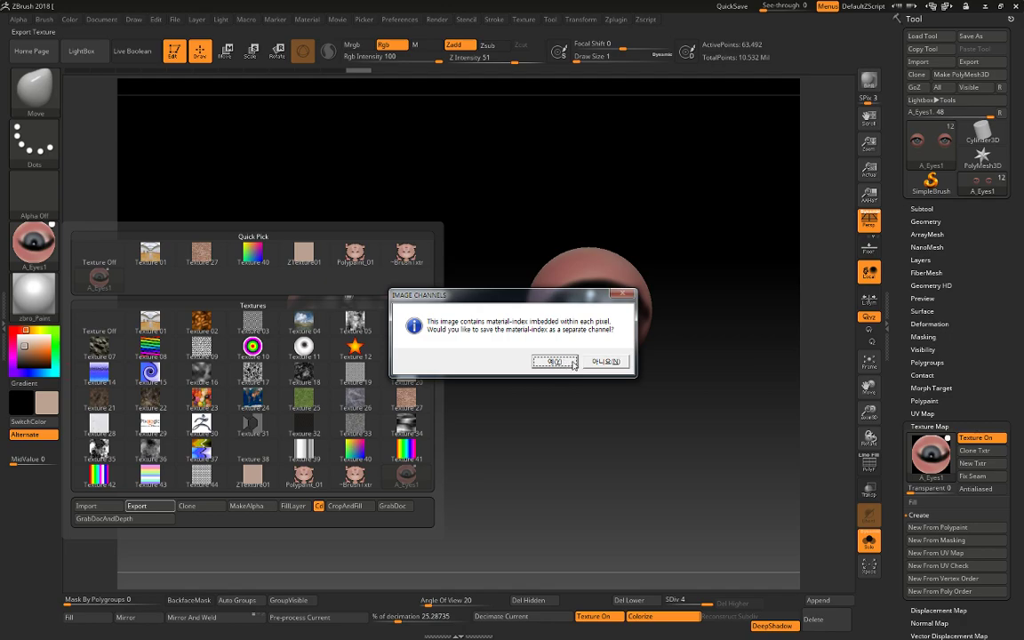
pyautogui.click(604, 362)
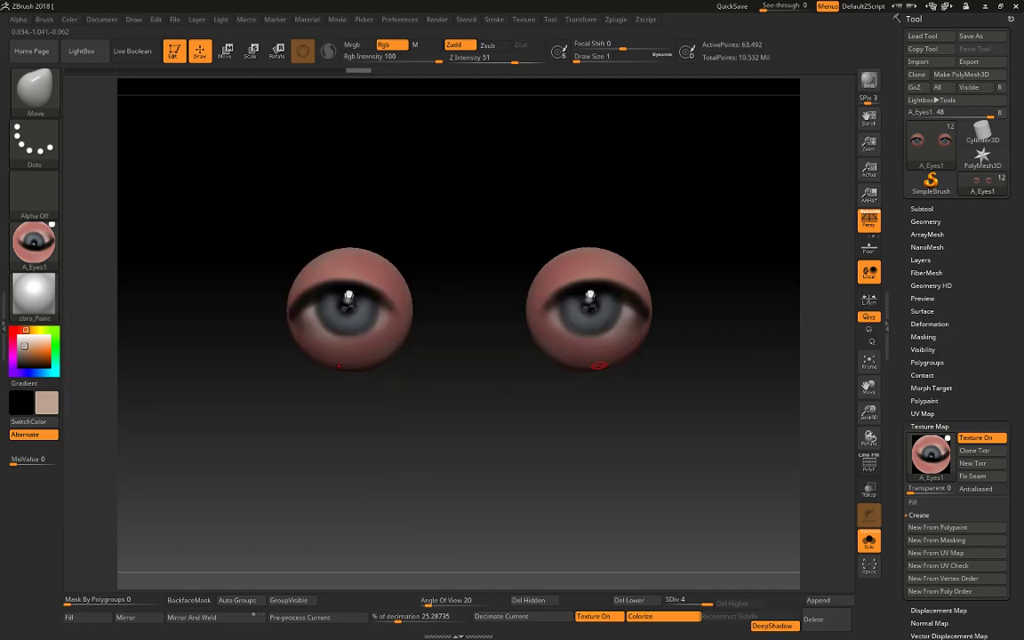
# Save the Eye_Ball_PP.PSD eye texture as Eye_Ball_PP_ZB.psd and close it
pyautogui.hotkey('alt', 'Tab')
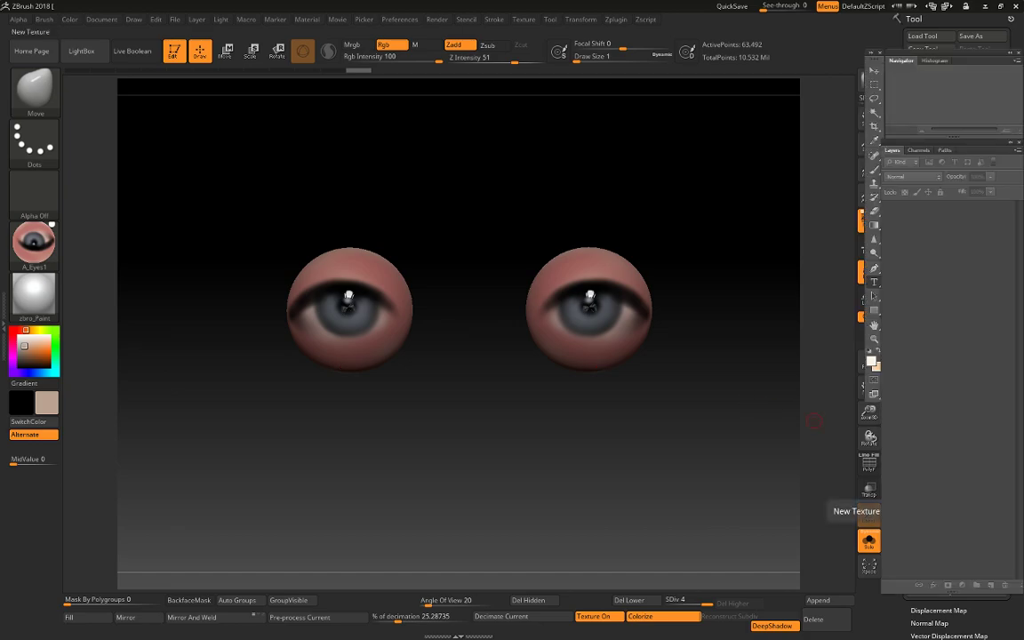
pyautogui.moveTo(1023, 222); pyautogui.dragTo(498, 220)
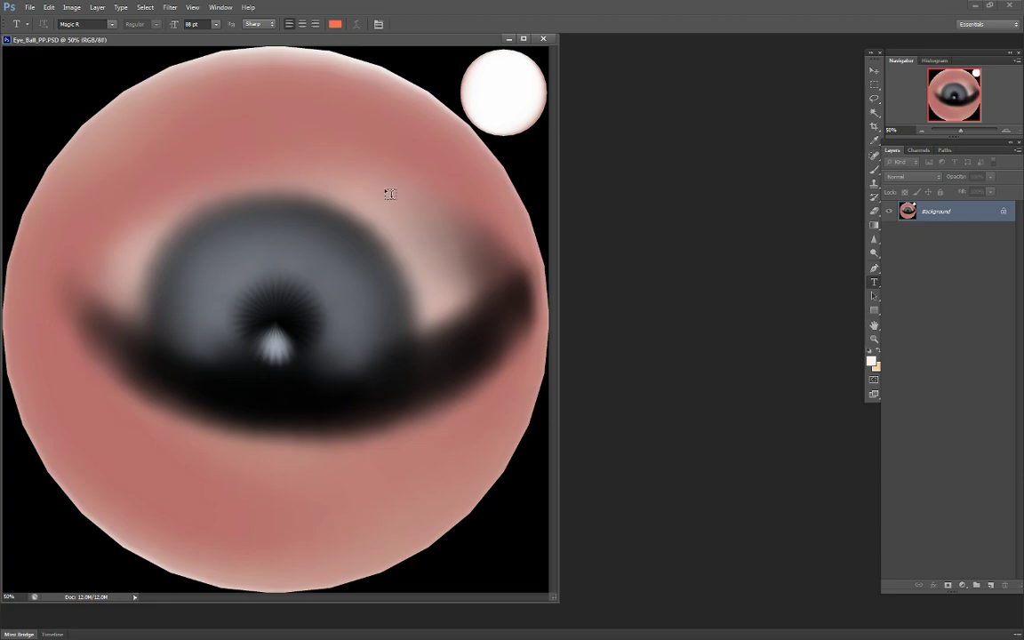
pyautogui.hotkey('ctrl', 'shift', 's')
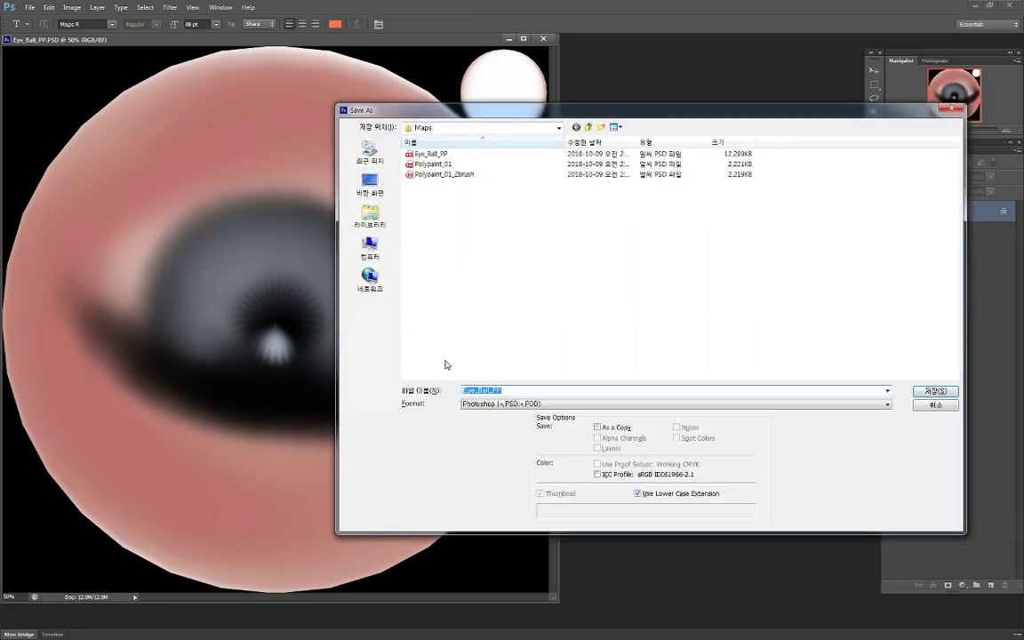
pyautogui.click(509, 392)
pyautogui.write('_ZB')
pyautogui.press('Return')
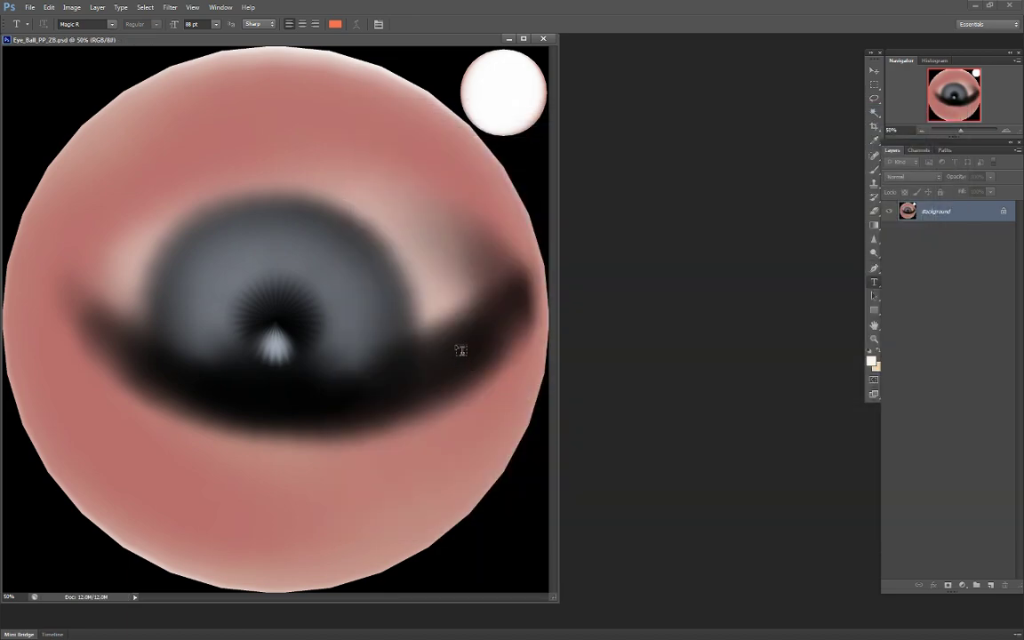
pyautogui.hotkey('ctrl', 'w')
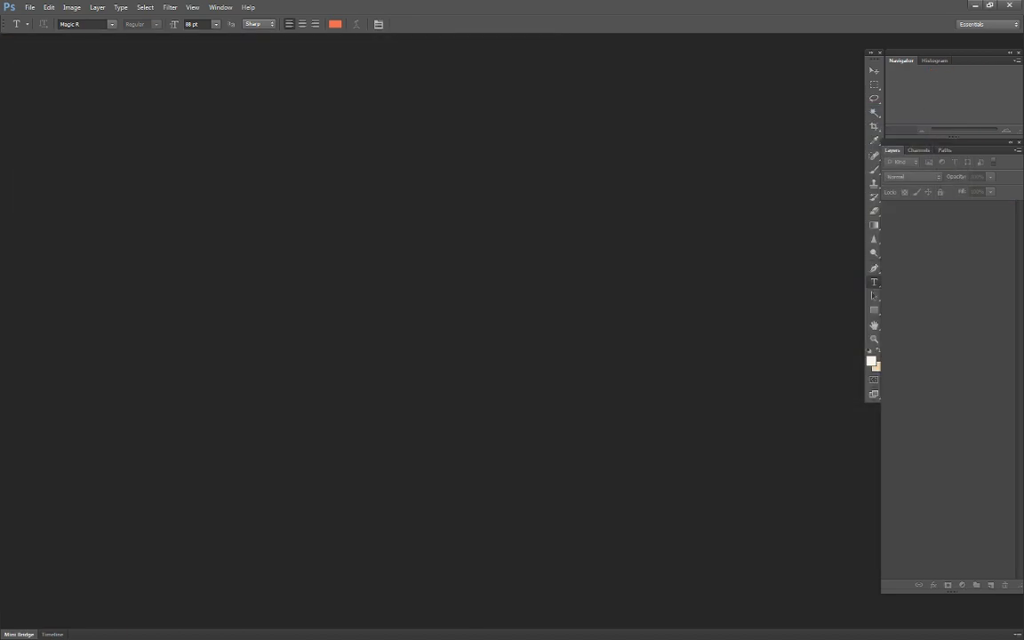
# Flip the original Eye_Ball_PP.PSD texture vertically, close it, and minimise Photoshop
pyautogui.moveTo(336, 231); pyautogui.dragTo(295, 241)
pyautogui.hotkey('ctrl', 't')
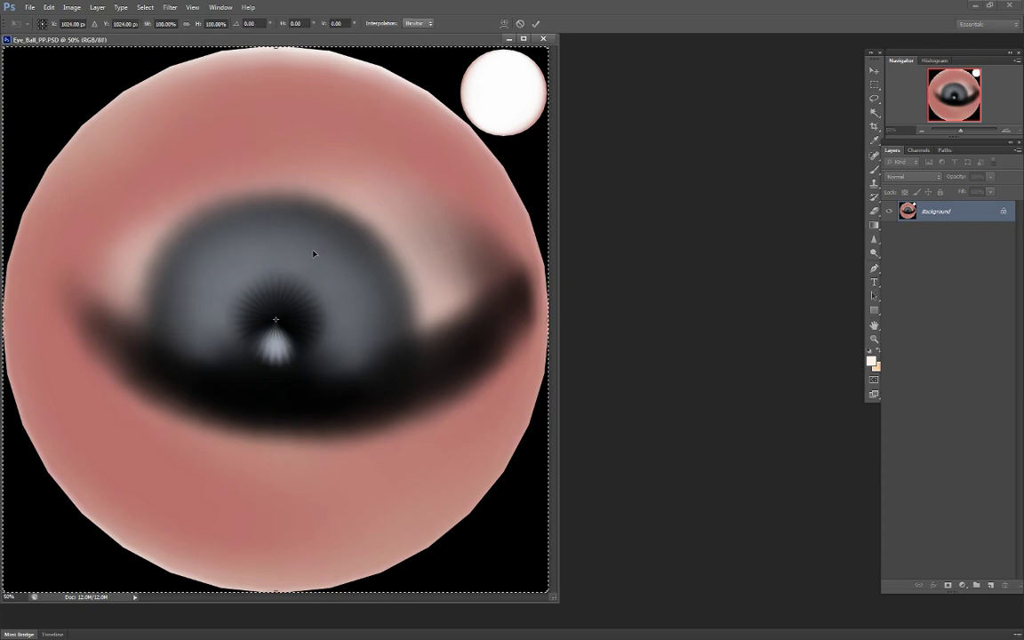
pyautogui.rightClick(313, 252)
pyautogui.click(384, 424)
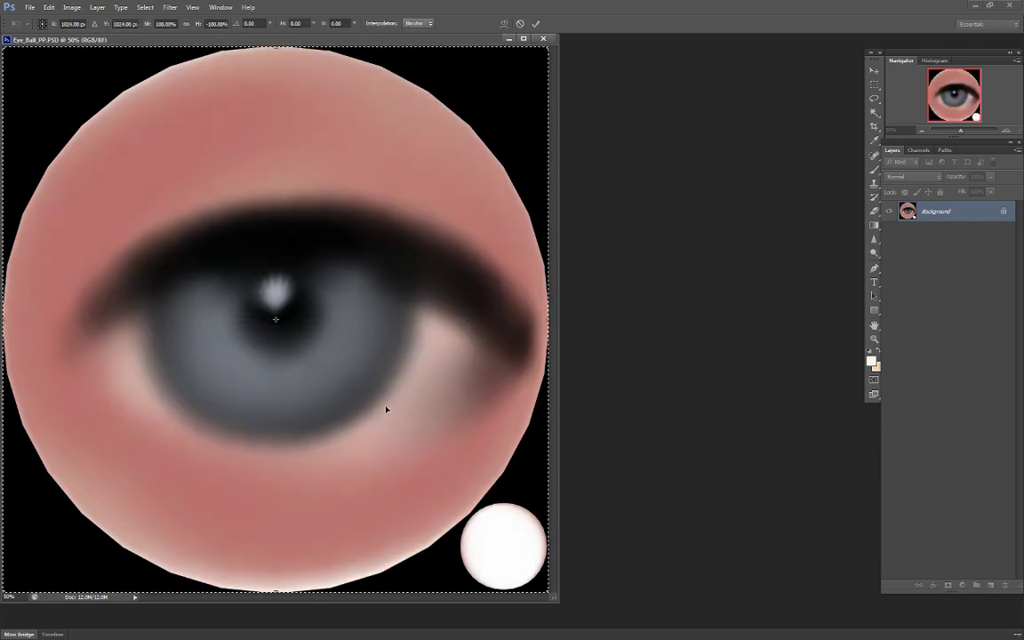
pyautogui.press('Return')
pyautogui.press('t')
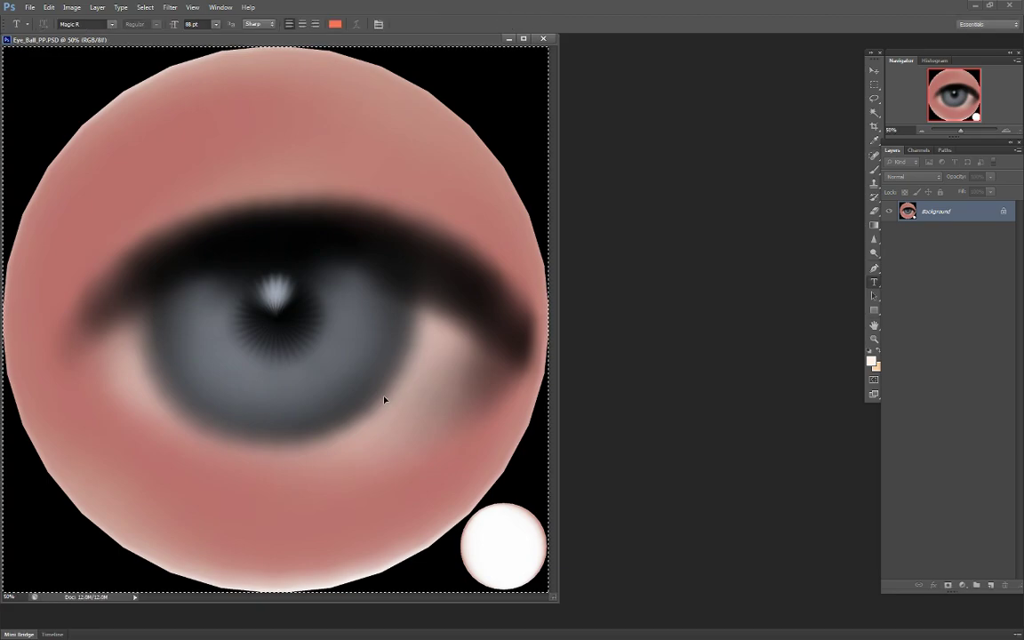
pyautogui.hotkey('ctrl', 'w')
pyautogui.click(969, 5)
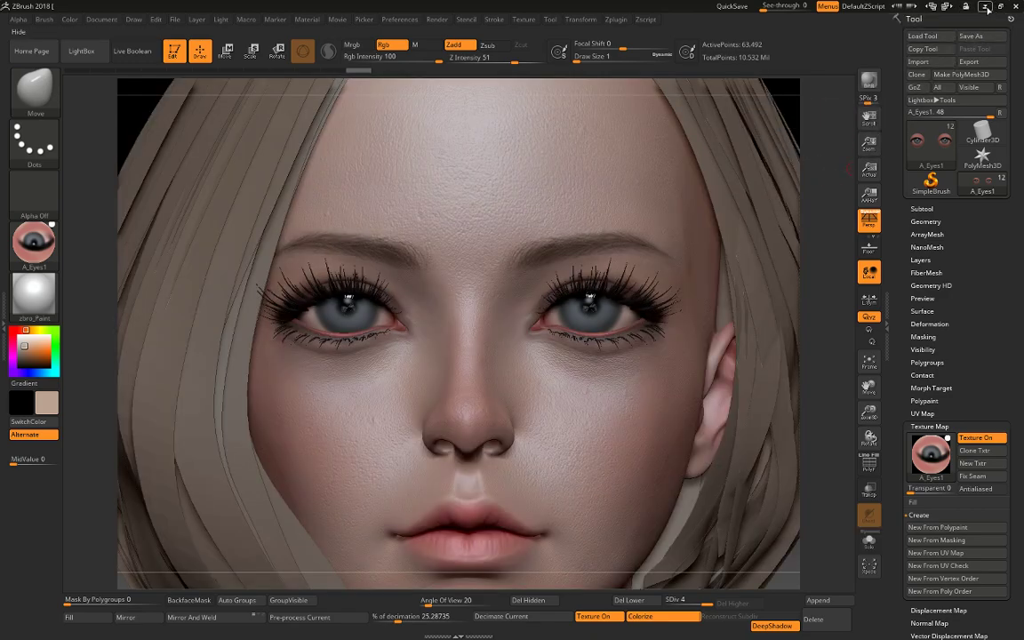
# Minimise ZBrush and select an empty slot in the 3ds Max Material Editor
pyautogui.click(985, 6)
pyautogui.click(561, 173)
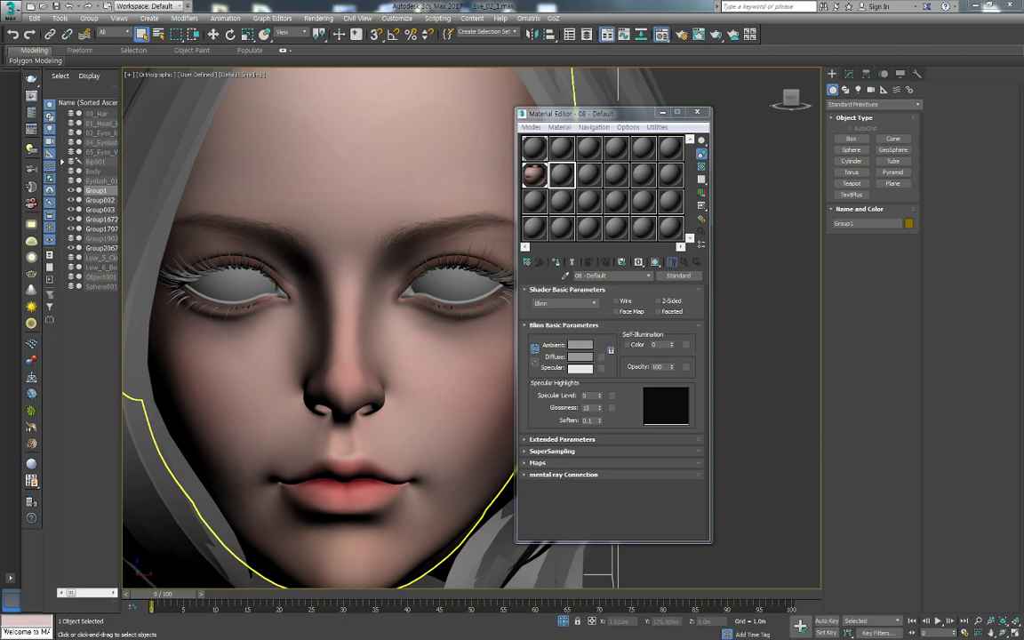
# Sample the eyeball material into the slot, show its texture in the viewport, then take a fresh slot
pyautogui.click(457, 285)
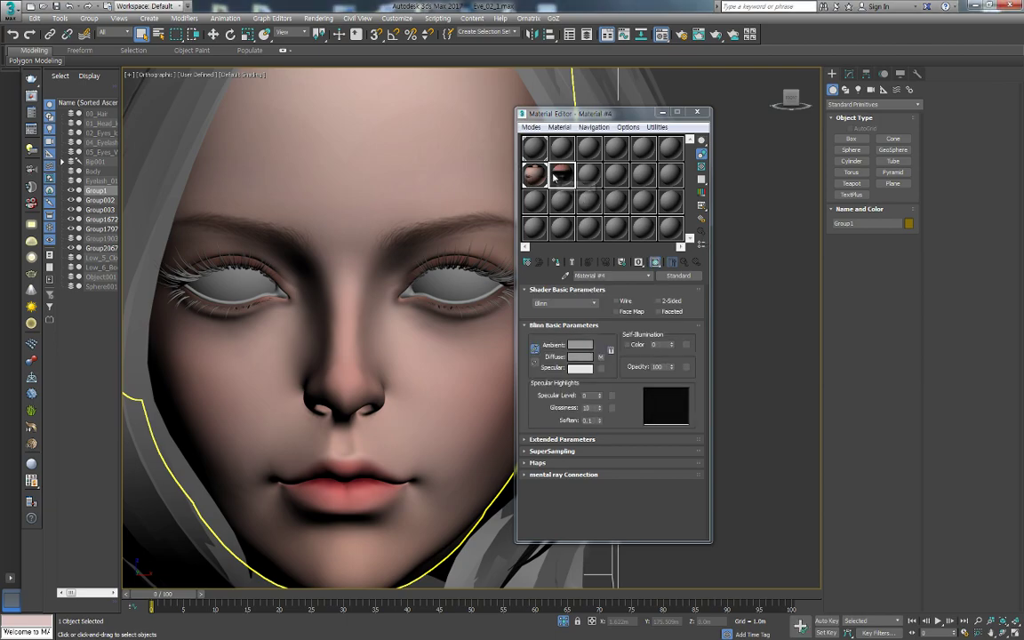
pyautogui.click(455, 271)
pyautogui.click(558, 264)
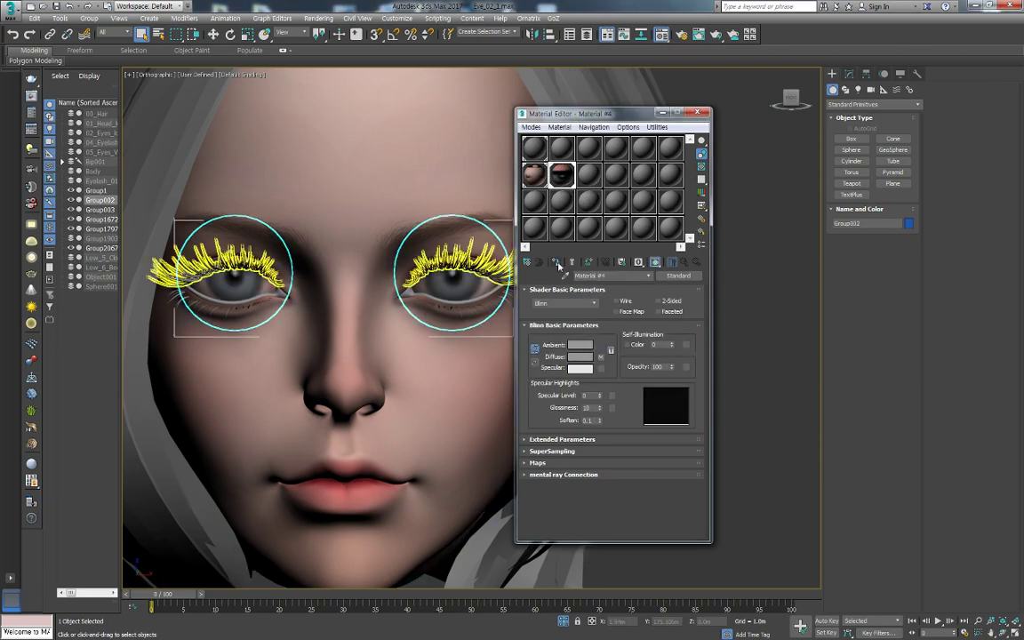
pyautogui.click(368, 404)
pyautogui.scroll(5, 368, 405)
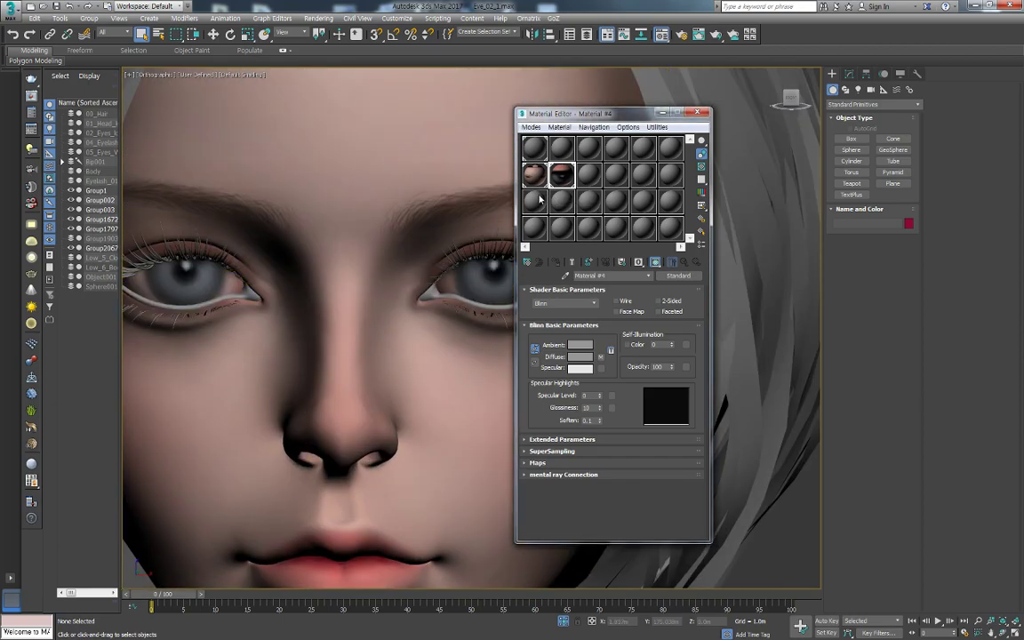
pyautogui.click(538, 204)
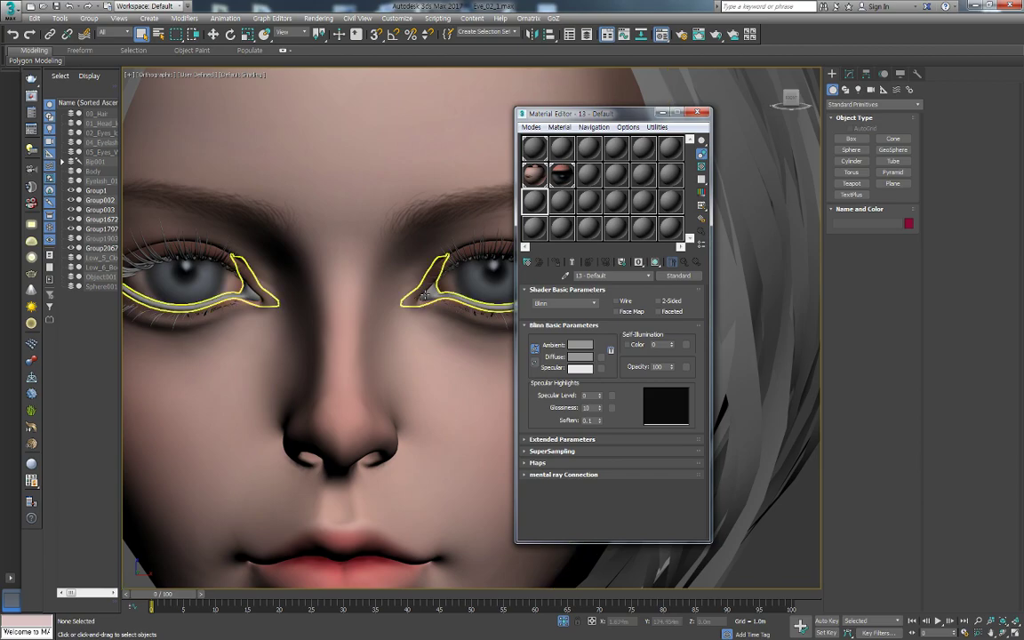
# Assign the new material to Group003 with Opacity 5, Specular Level 207 and Glossiness 51
pyautogui.click(457, 286)
pyautogui.click(554, 263)
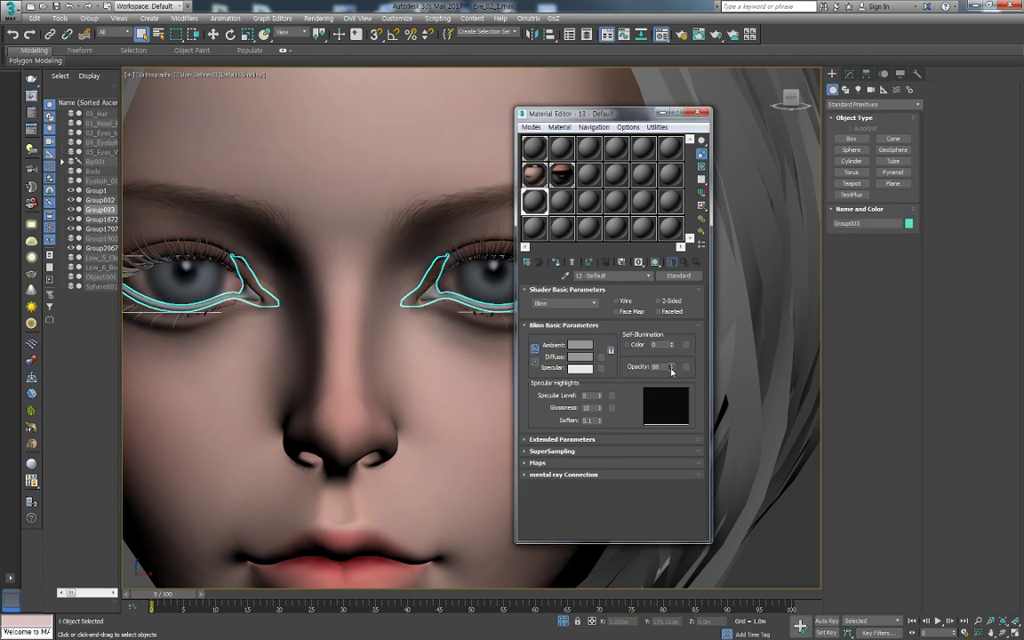
pyautogui.moveTo(671, 368); pyautogui.dragTo(672, 403)
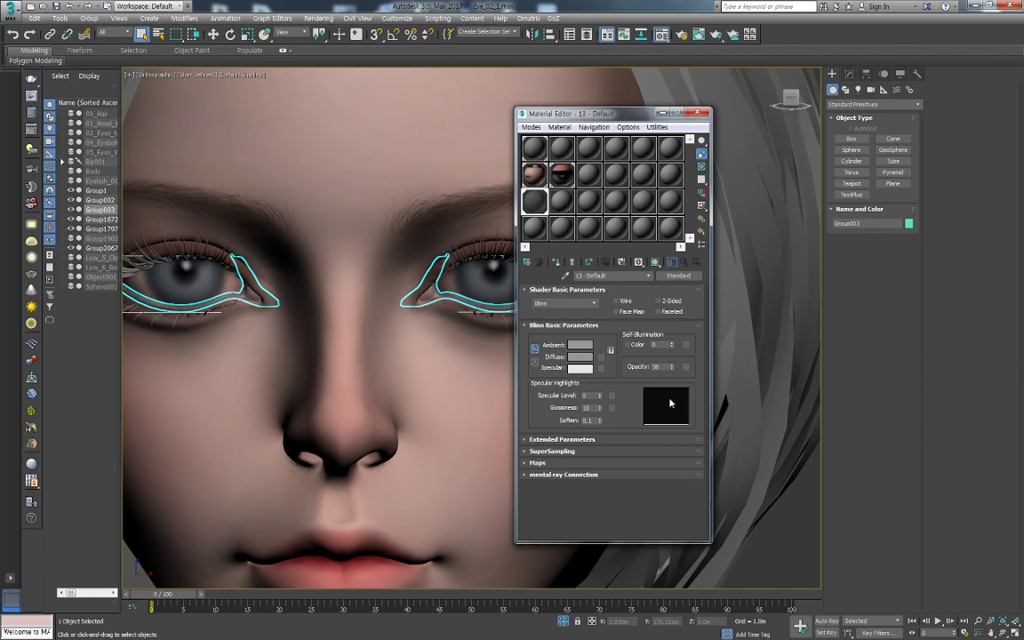
pyautogui.scroll(2, 359, 343)
pyautogui.scroll(2, 346, 343)
pyautogui.scroll(2, 329, 345)
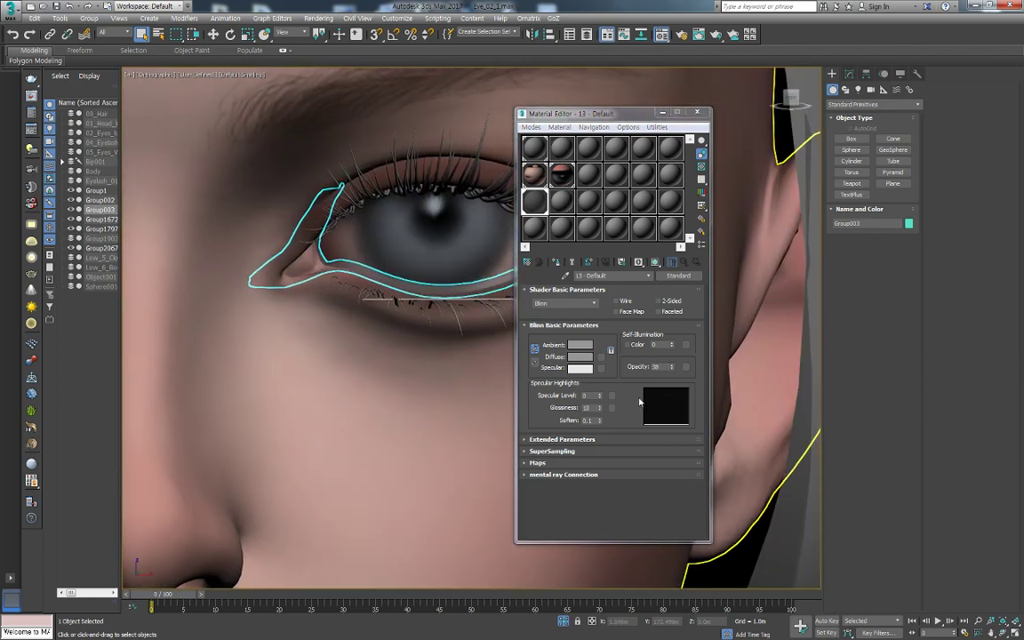
pyautogui.moveTo(599, 394); pyautogui.dragTo(600, 329)
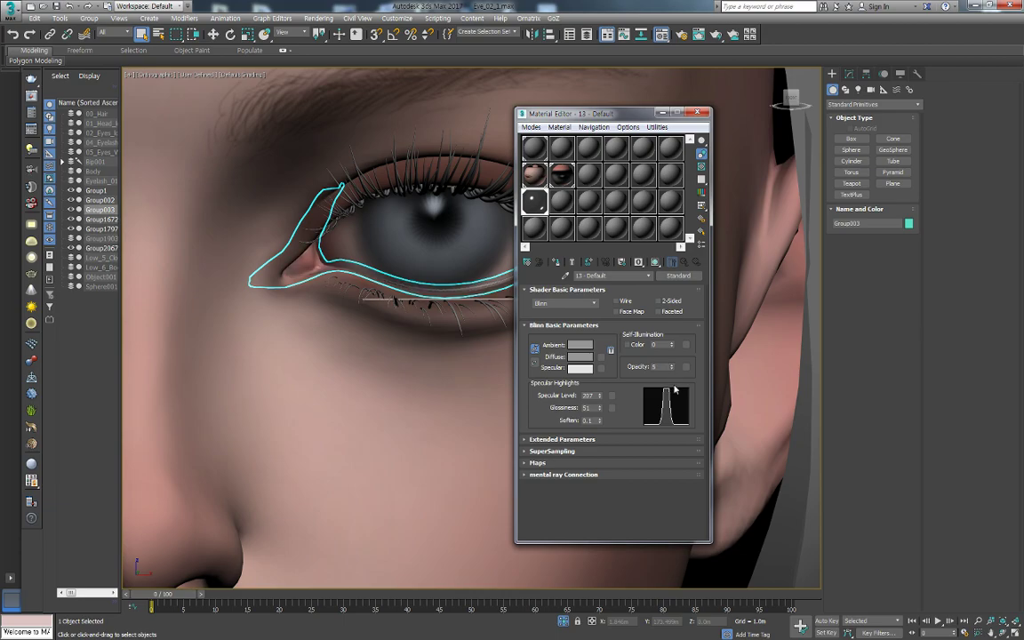
pyautogui.scroll(-2, 406, 347)
pyautogui.scroll(-2, 406, 346)
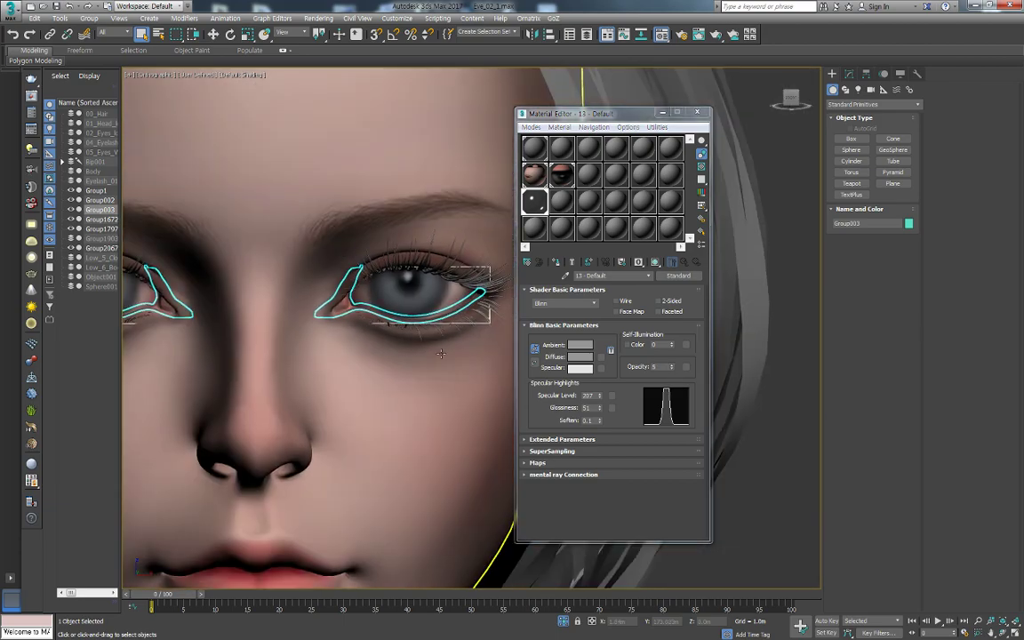
pyautogui.moveTo(405, 347); pyautogui.dragTo(357, 318, button='middle')
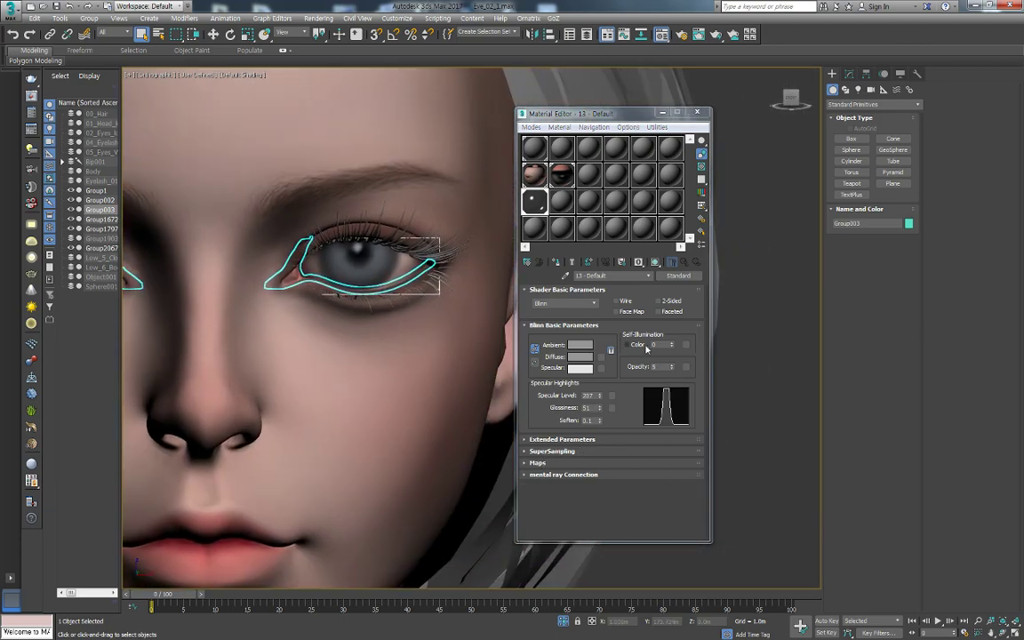
# Enable the Self-Illumination colour and set it to a pink tint
pyautogui.click(633, 346)
pyautogui.click(663, 345)
pyautogui.moveTo(293, 56); pyautogui.dragTo(293, 46)
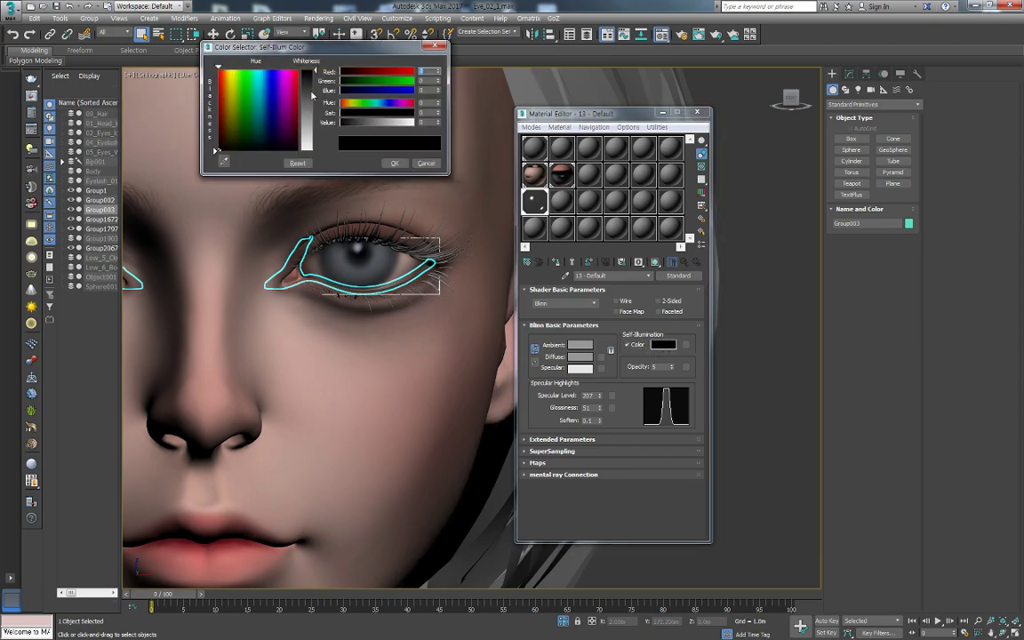
pyautogui.moveTo(342, 122); pyautogui.dragTo(413, 121)
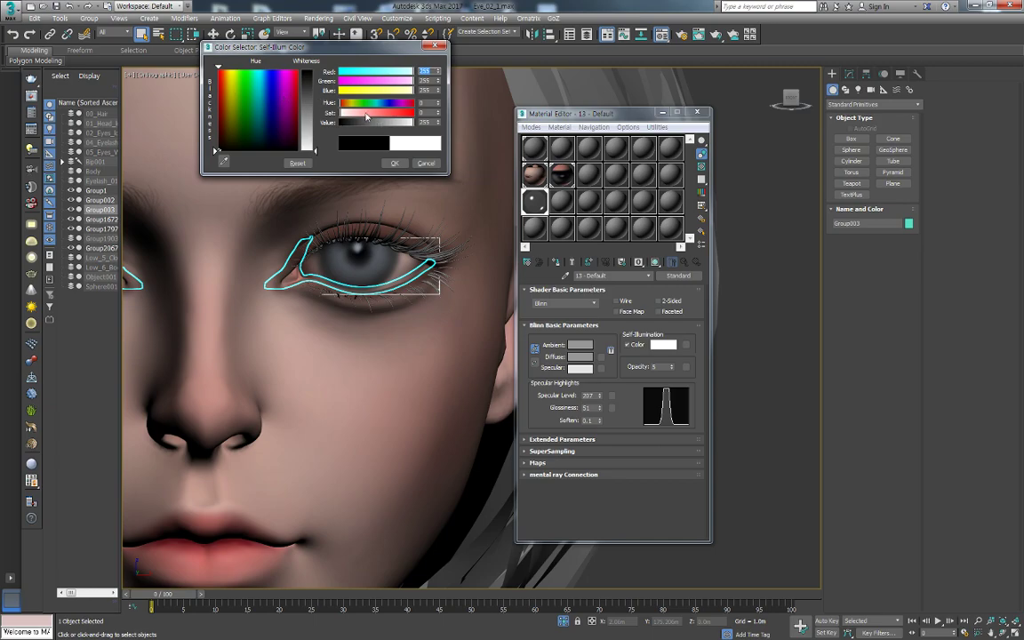
pyautogui.moveTo(366, 116); pyautogui.dragTo(375, 118)
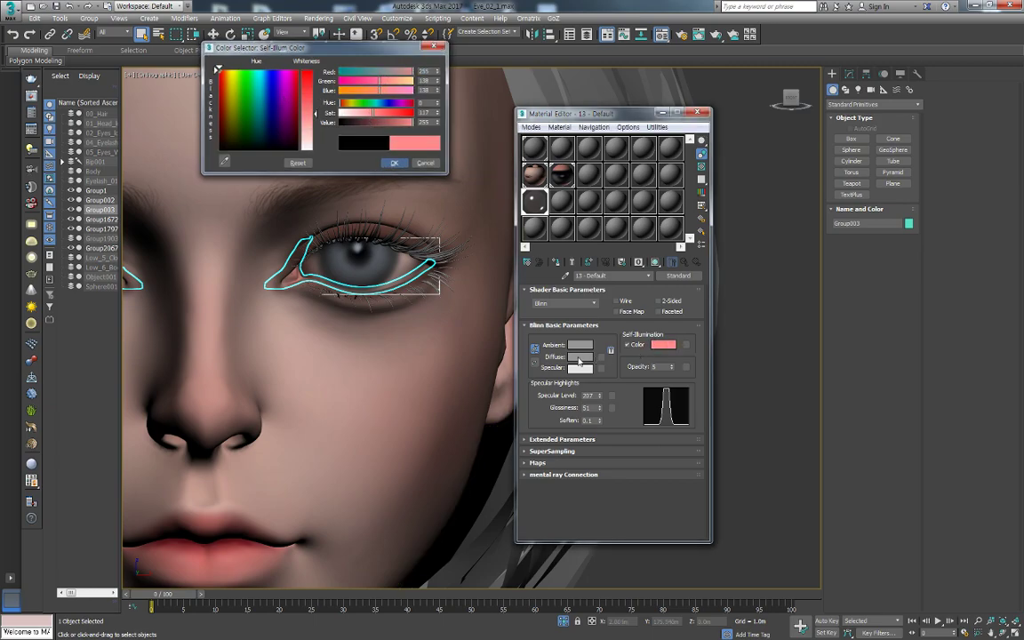
# Copy the pink onto the Diffuse colour, darkening it slightly
pyautogui.click(577, 358)
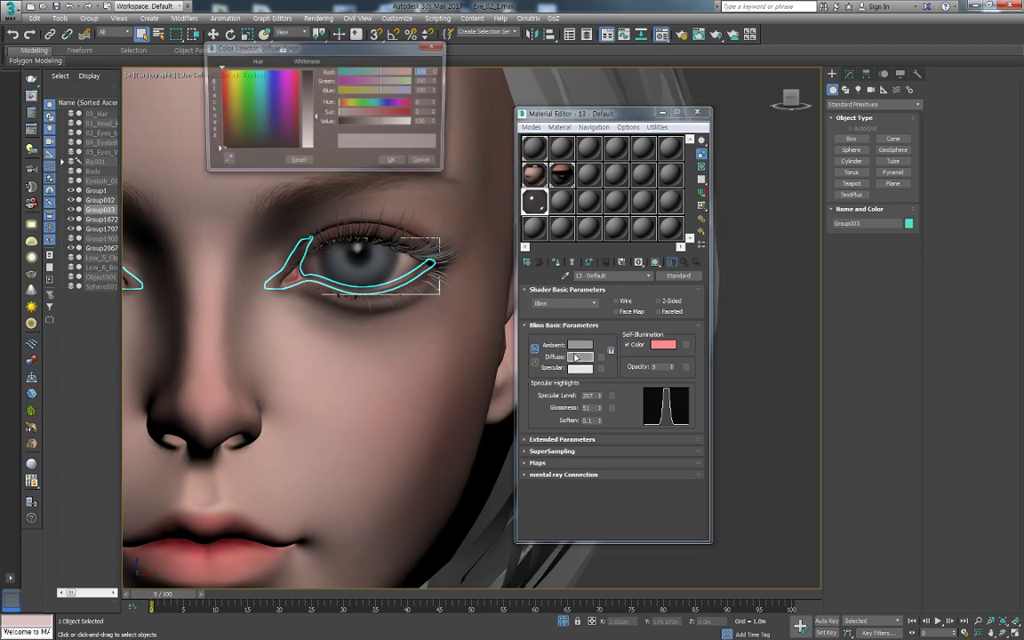
pyautogui.moveTo(662, 344); pyautogui.dragTo(579, 357)
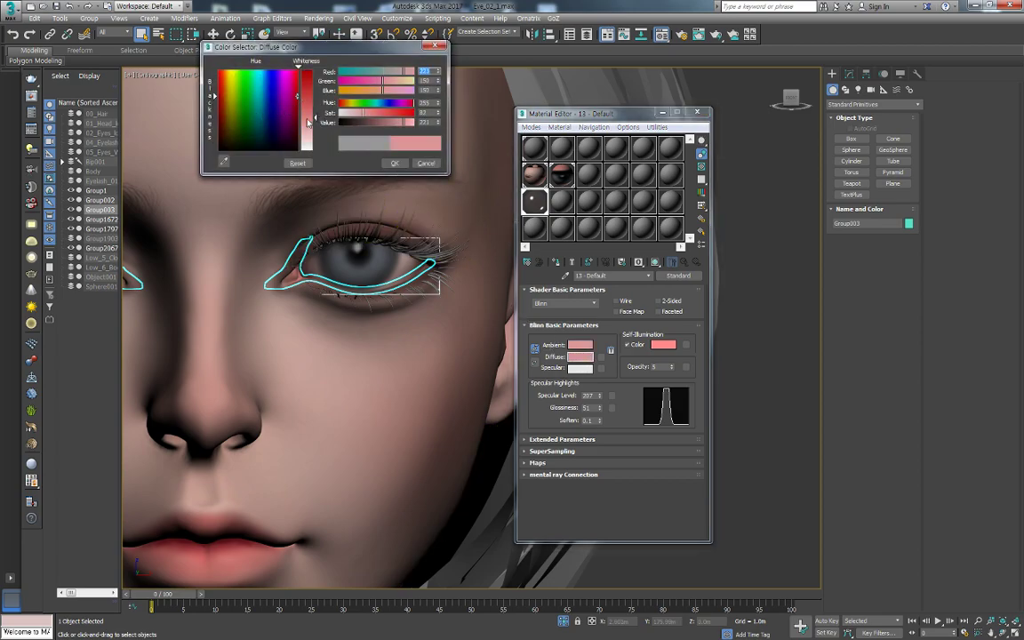
pyautogui.moveTo(309, 122); pyautogui.dragTo(310, 114)
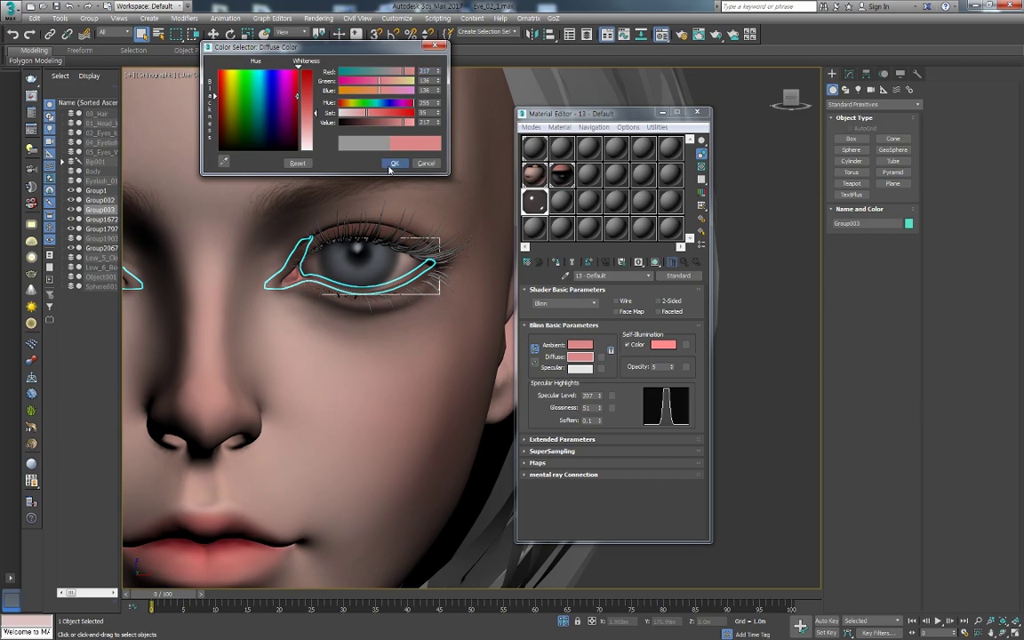
pyautogui.click(393, 163)
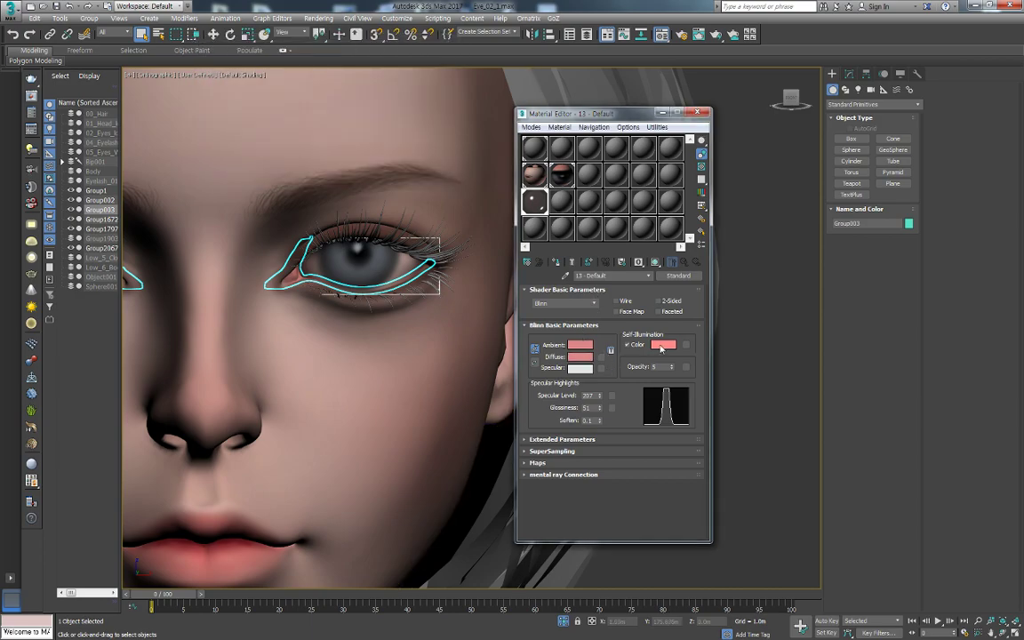
# Raise Opacity to 20 and Specular Level to 299, then orbit the head to check the eyelids
pyautogui.moveTo(672, 365); pyautogui.dragTo(673, 358)
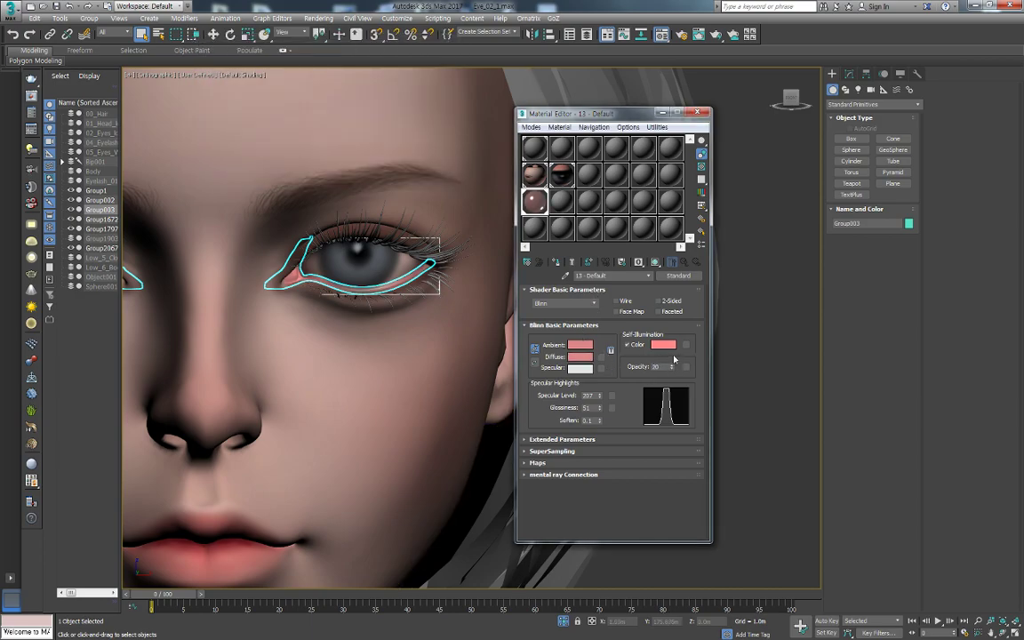
pyautogui.keyDown('alt'); pyautogui.moveTo(408, 400); pyautogui.dragTo(418, 405, button='middle'); pyautogui.keyUp('alt')
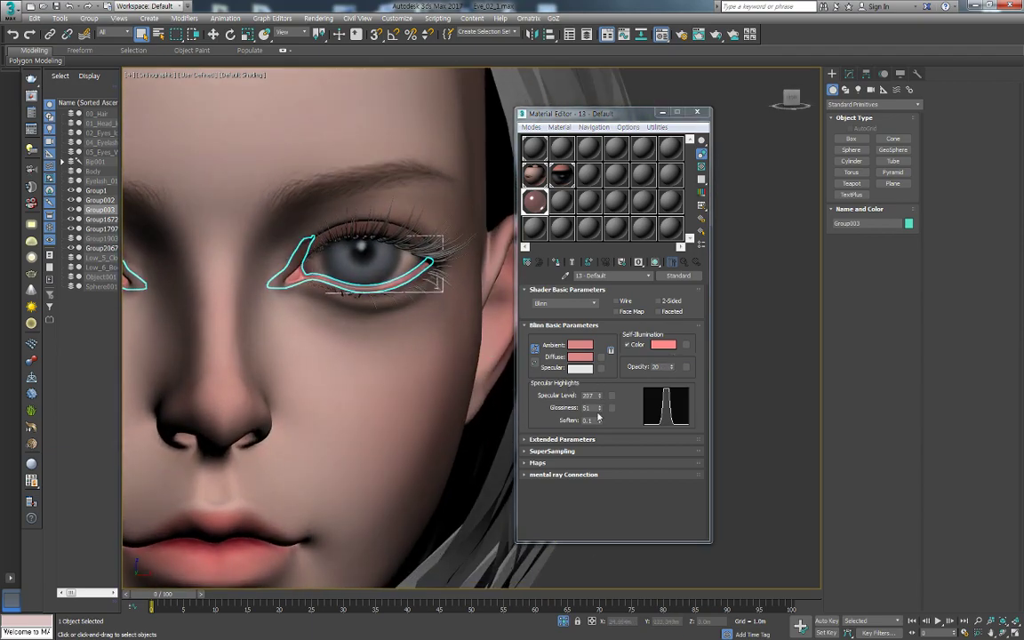
pyautogui.moveTo(600, 400); pyautogui.dragTo(602, 378)
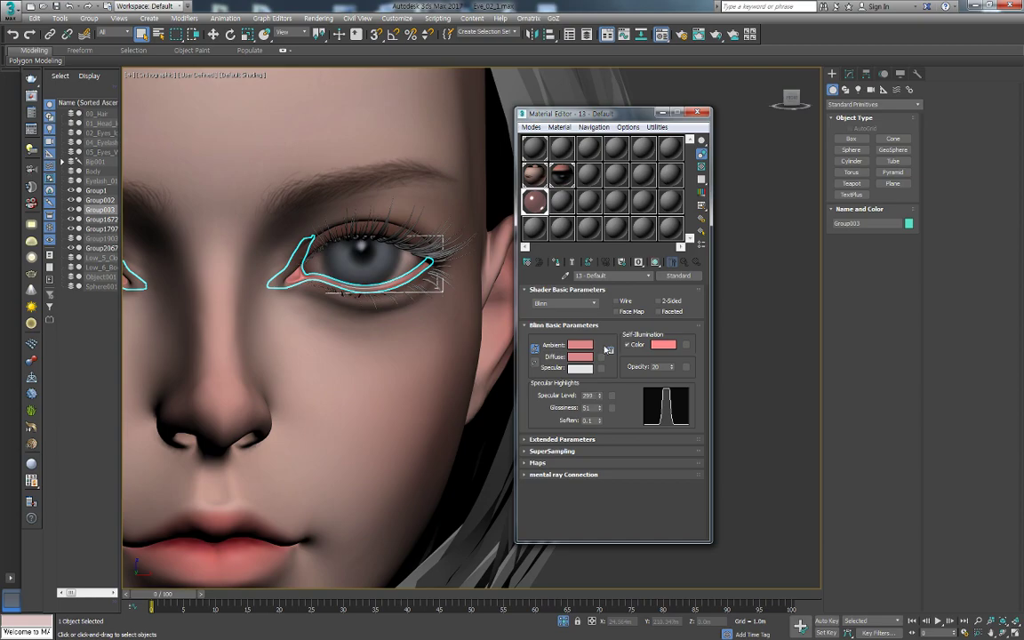
pyautogui.scroll(-5, 359, 359)
pyautogui.click(473, 421)
pyautogui.scroll(5, 352, 359)
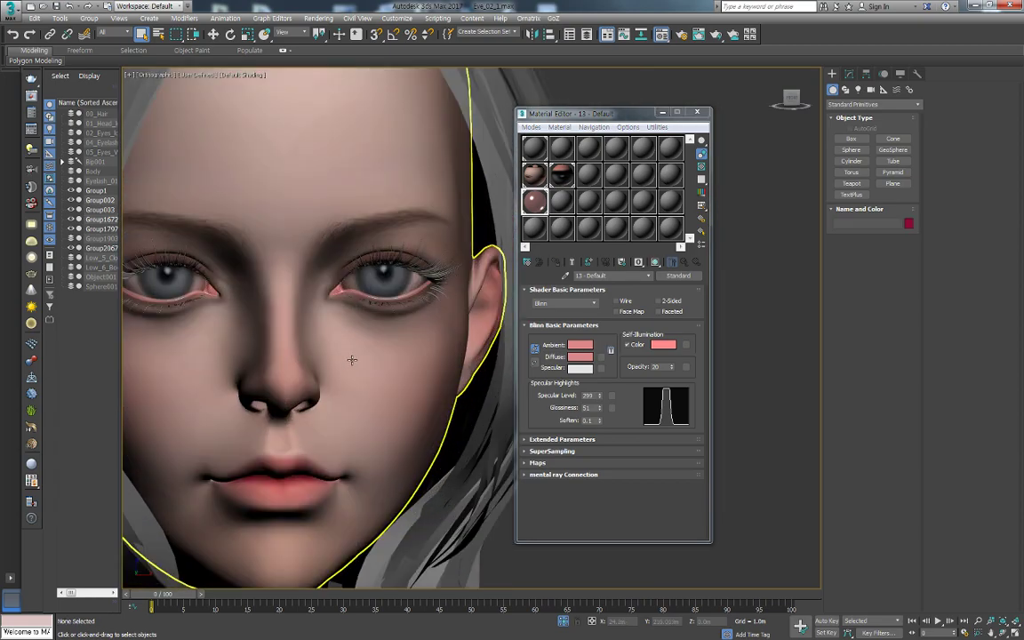
pyautogui.click(348, 355)
pyautogui.moveTo(348, 355)
pyautogui.keyDown('alt'); pyautogui.mouseDown(button='middle')
pyautogui.moveTo(336, 368)
pyautogui.moveTo(423, 394)
pyautogui.mouseUp(button='middle'); pyautogui.keyUp('alt')
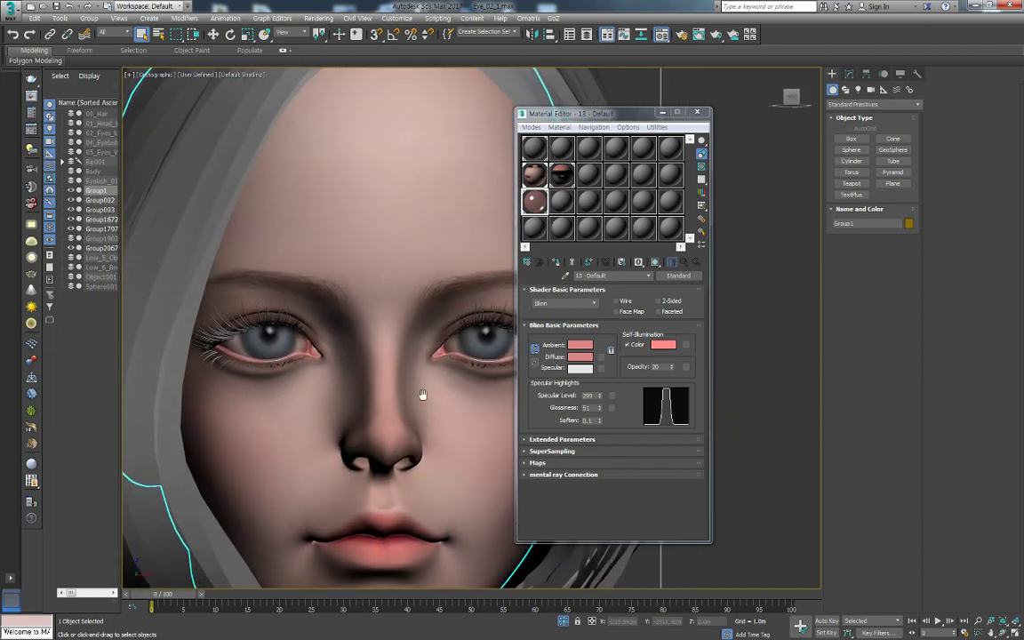
pyautogui.scroll(-3, 423, 394)
pyautogui.moveTo(429, 358)
pyautogui.keyDown('alt'); pyautogui.mouseDown(button='middle')
pyautogui.moveTo(330, 311)
pyautogui.moveTo(393, 322)
pyautogui.moveTo(332, 338)
pyautogui.moveTo(345, 338)
pyautogui.mouseUp(button='middle'); pyautogui.keyUp('alt')
pyautogui.scroll(3, 330, 310)
pyautogui.scroll(2, 391, 338)
pyautogui.click(850, 74)
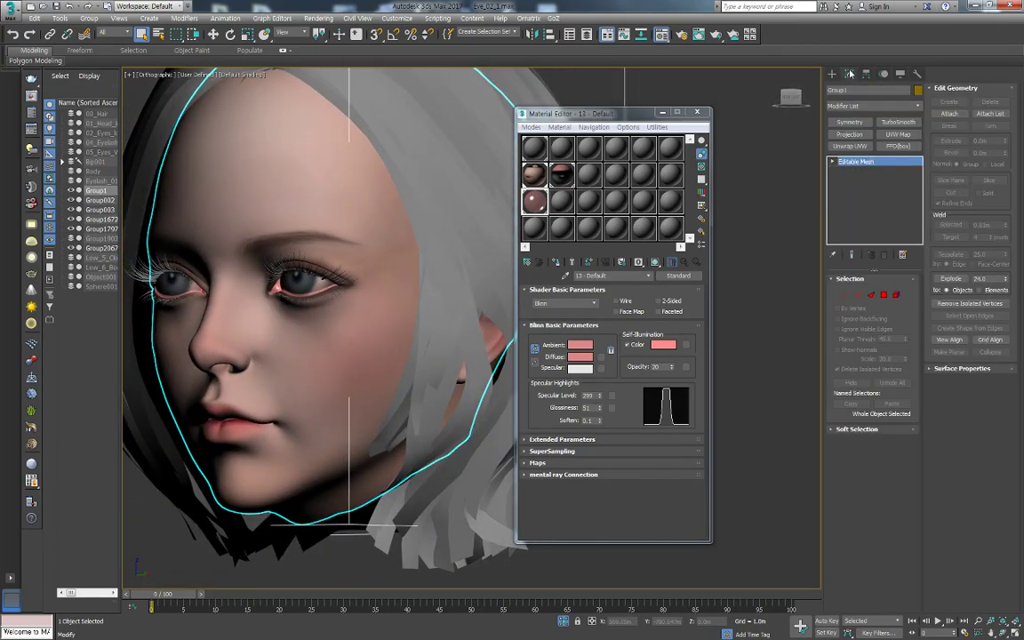
pyautogui.click(850, 146)
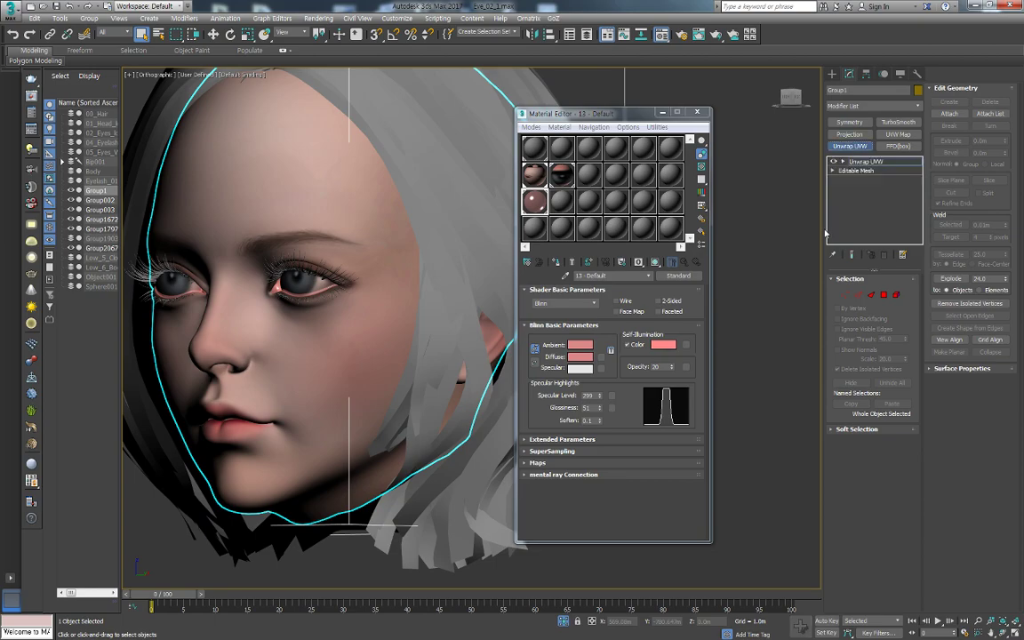
pyautogui.click(853, 502)
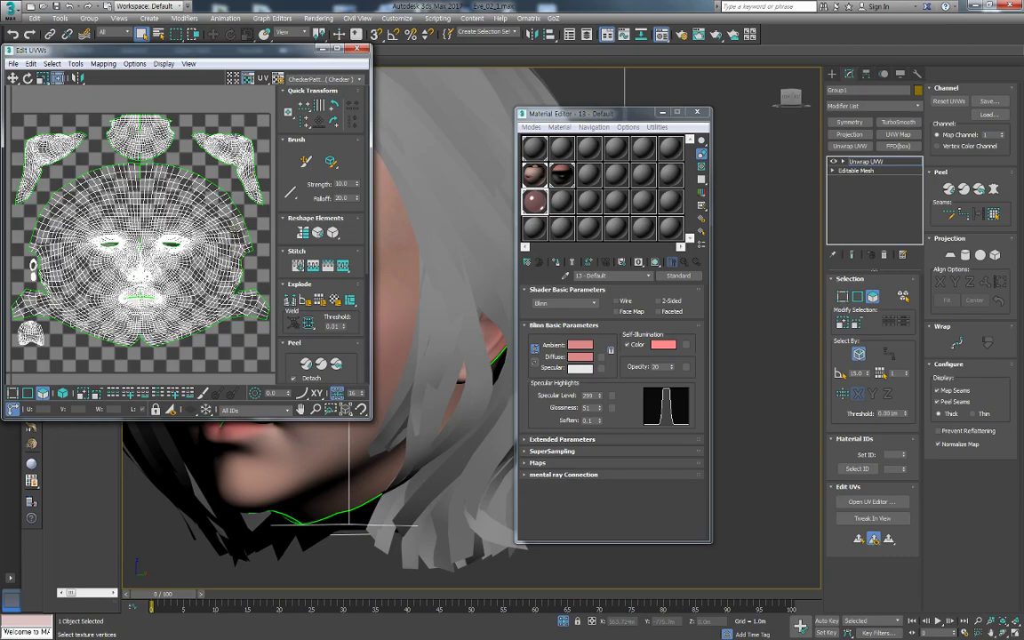
pyautogui.scroll(2, 202, 243)
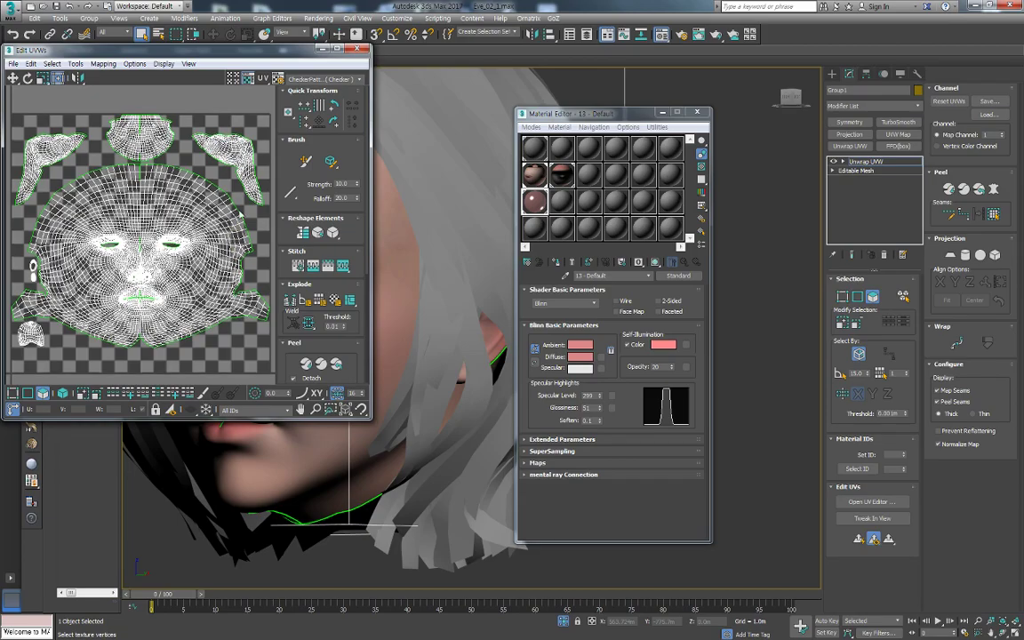
pyautogui.scroll(2, 202, 244)
pyautogui.scroll(2, 202, 244)
pyautogui.scroll(-5, 203, 244)
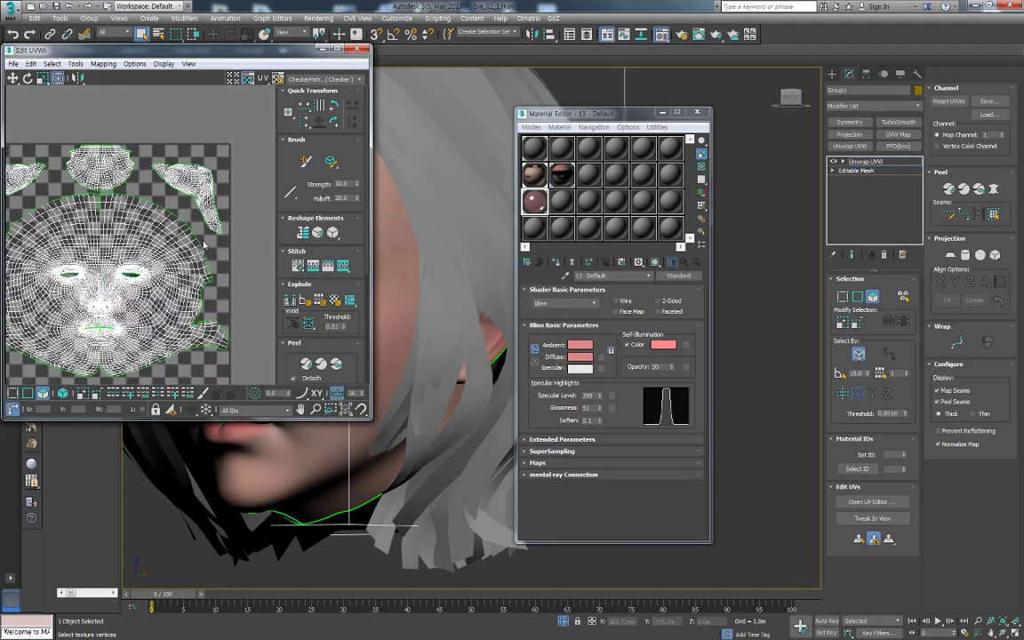
pyautogui.moveTo(182, 220)
pyautogui.mouseDown(button='middle')
pyautogui.moveTo(226, 204)
pyautogui.moveTo(238, 219)
pyautogui.mouseUp(button='middle')
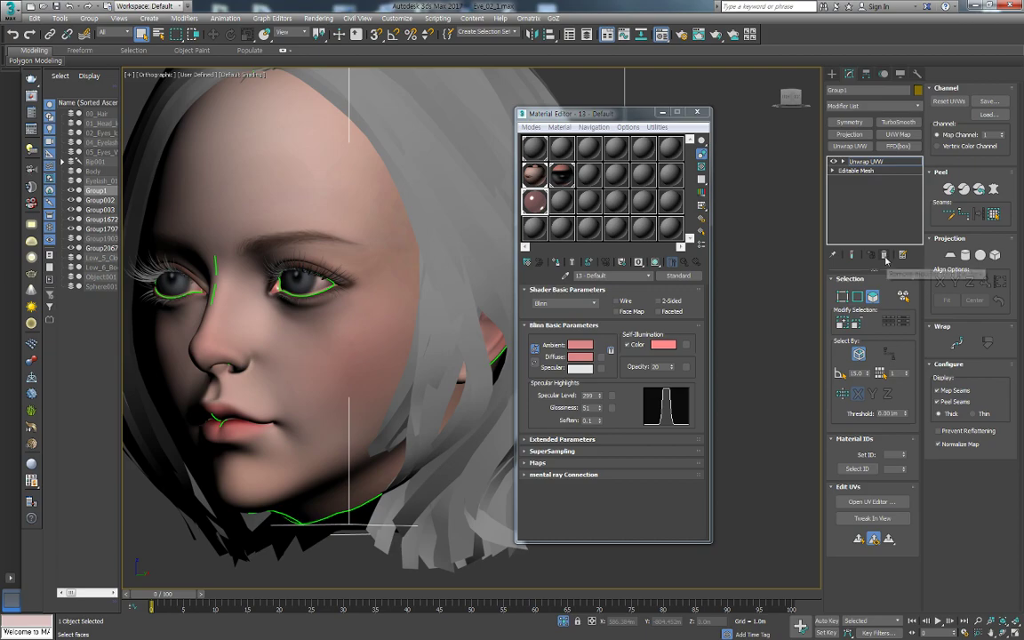
pyautogui.click(883, 255)
pyautogui.moveTo(294, 309)
pyautogui.keyDown('alt'); pyautogui.mouseDown(button='middle')
pyautogui.moveTo(365, 309)
pyautogui.moveTo(385, 334)
pyautogui.moveTo(348, 298)
pyautogui.mouseUp(button='middle'); pyautogui.keyUp('alt')
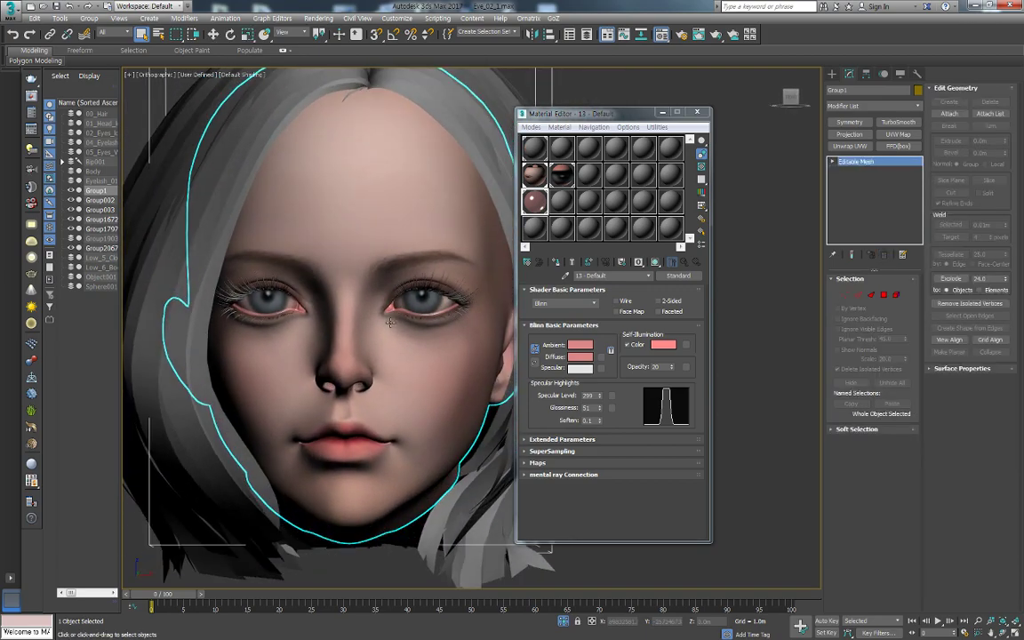
# Close the Material Editor and convert the head group to an Editable Poly
pyautogui.click(702, 113)
pyautogui.rightClick(852, 169)
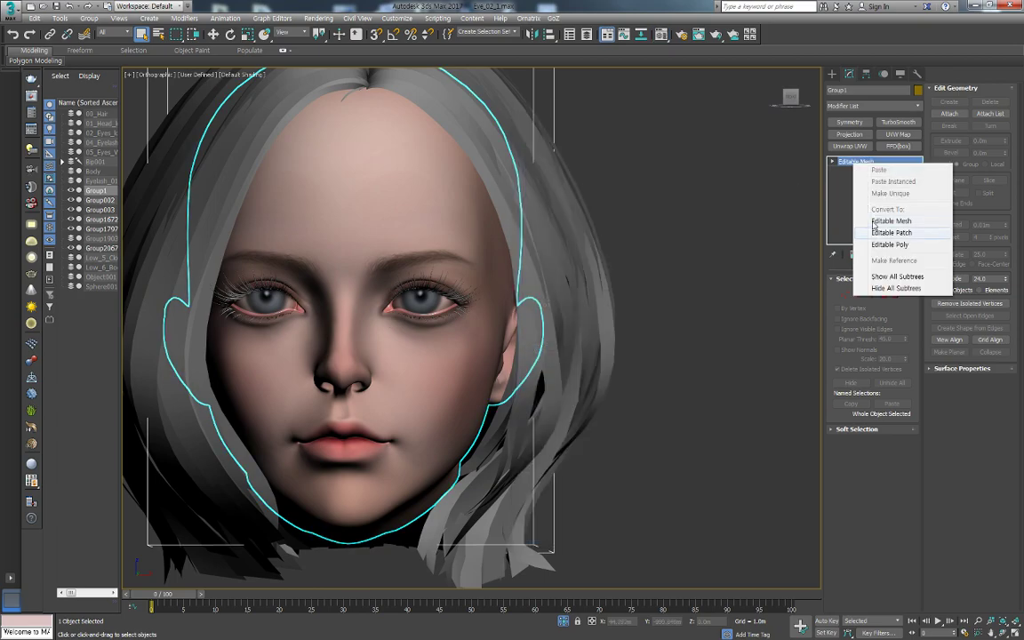
pyautogui.click(867, 236)
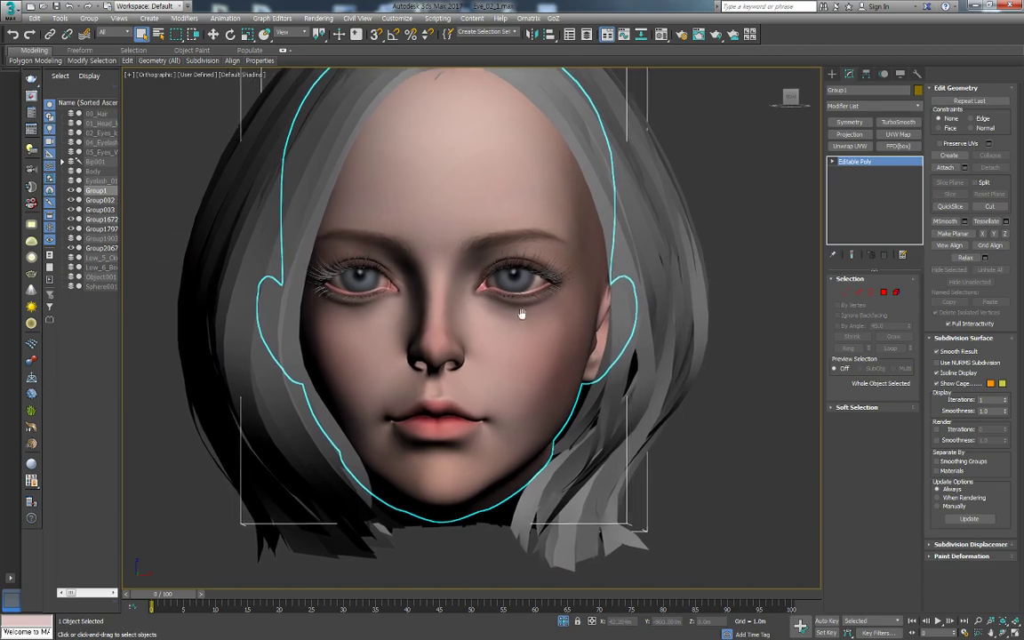
pyautogui.scroll(2, 526, 316)
pyautogui.scroll(2, 551, 306)
# Give both upper and lower eyelashes a new material with a black diffuse colour
pyautogui.click(513, 269)
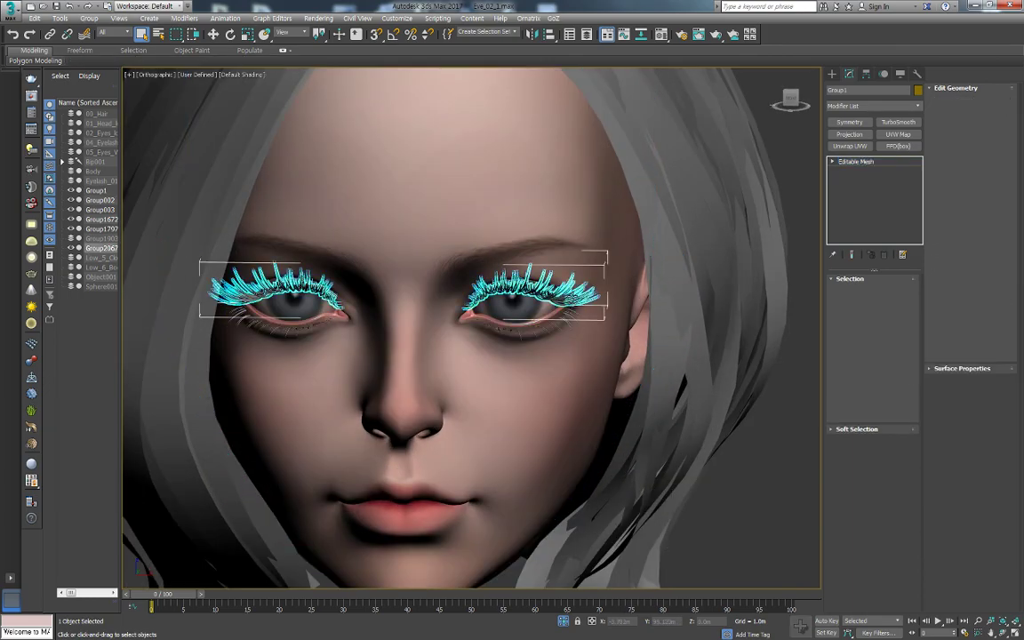
pyautogui.keyDown('ctrl'); pyautogui.click(513, 288); pyautogui.keyUp('ctrl')
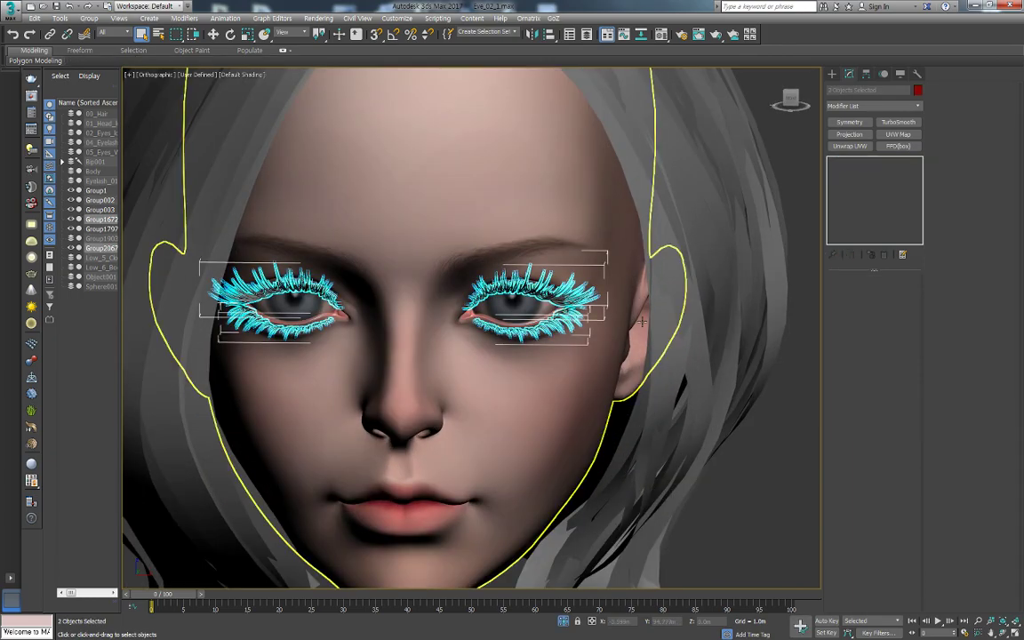
pyautogui.press('m')
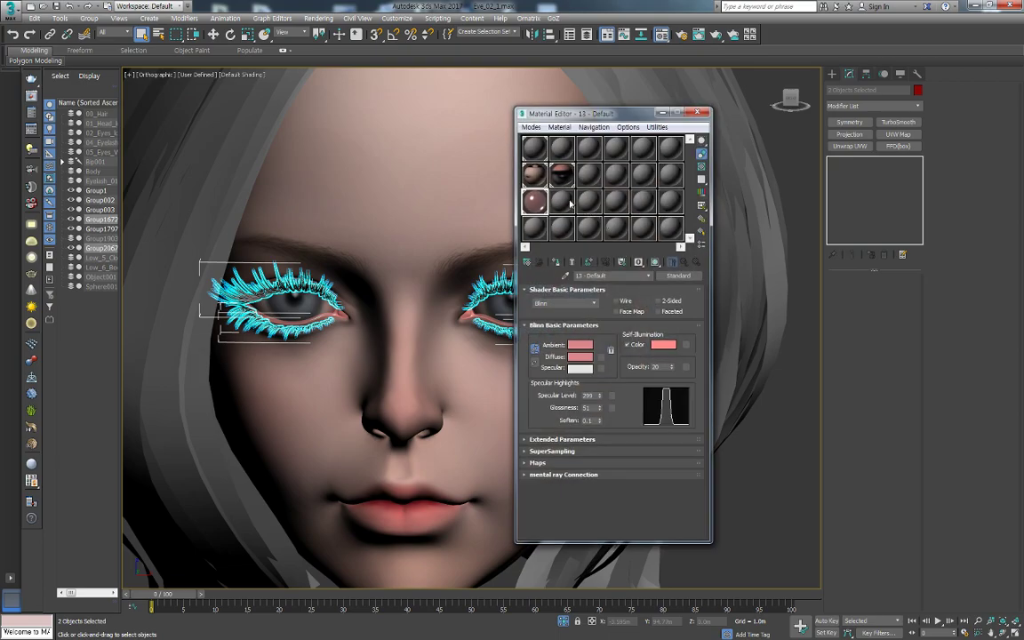
pyautogui.click(562, 202)
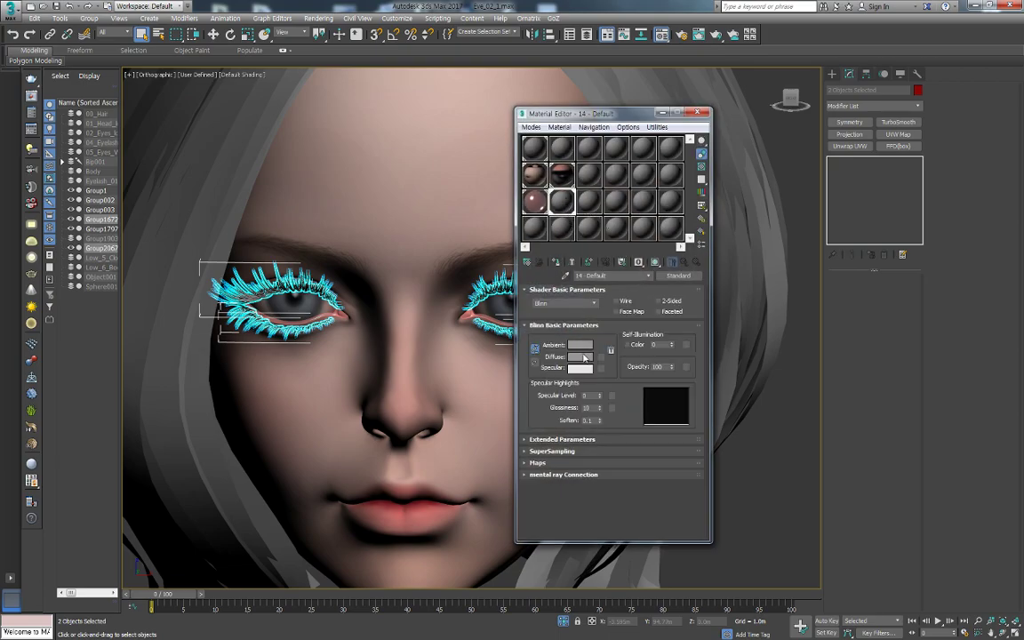
pyautogui.click(580, 356)
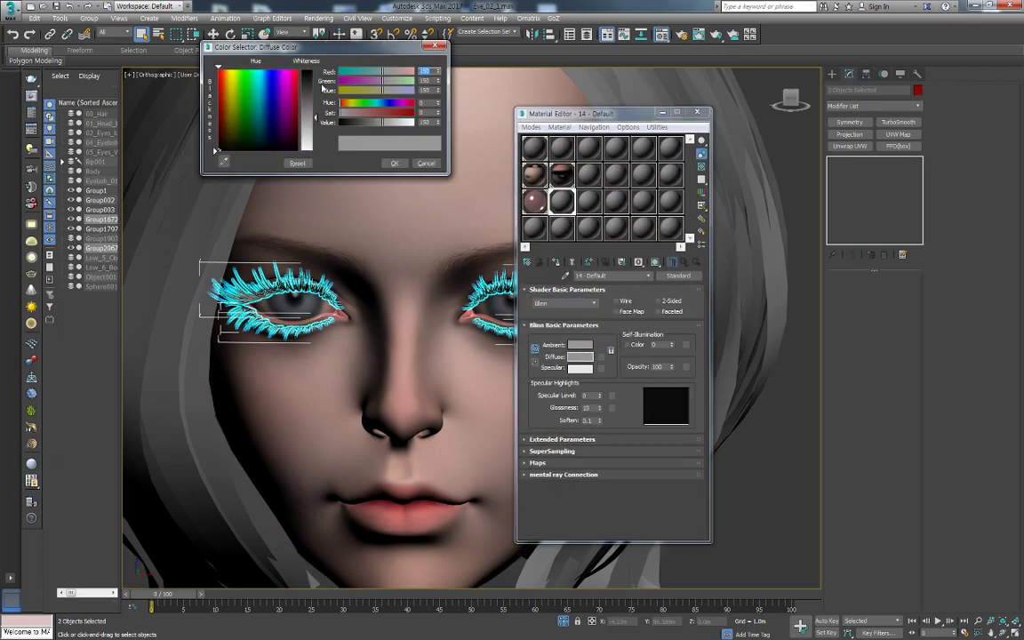
pyautogui.moveTo(315, 80); pyautogui.dragTo(315, 150)
pyautogui.click(395, 162)
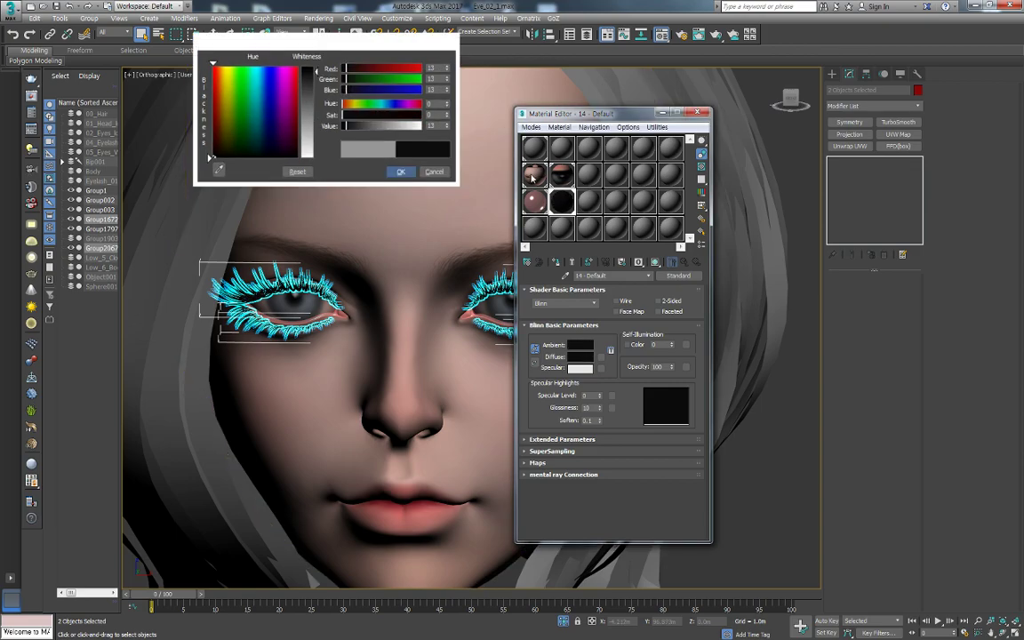
pyautogui.click(697, 114)
pyautogui.click(726, 154)
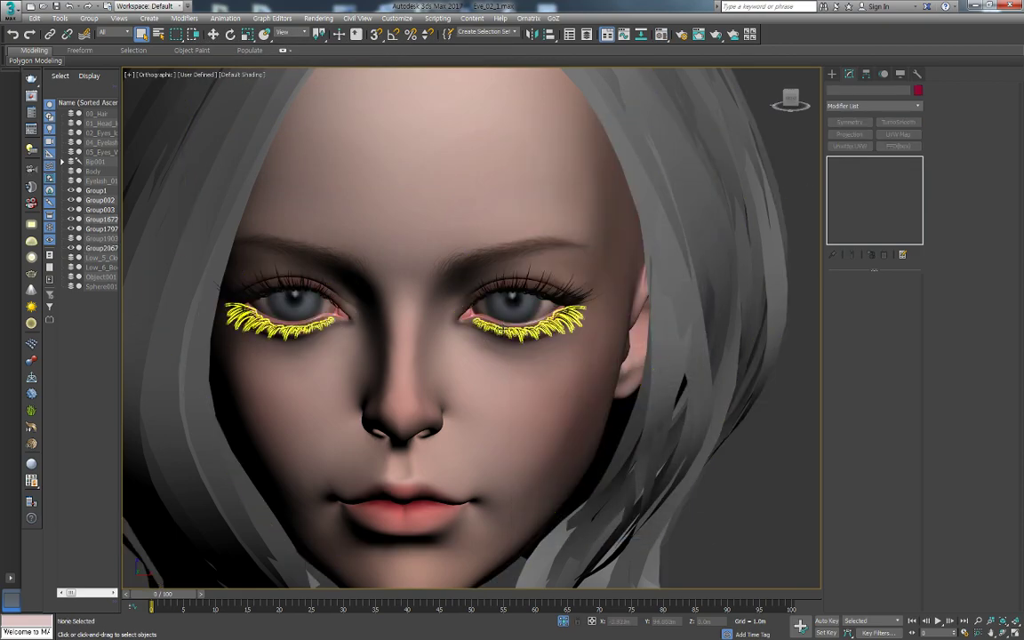
# Frame and orbit around the head to review it, then switch to ZBrush
pyautogui.moveTo(579, 408); pyautogui.dragTo(595, 380, button='middle')
pyautogui.scroll(-3, 590, 384)
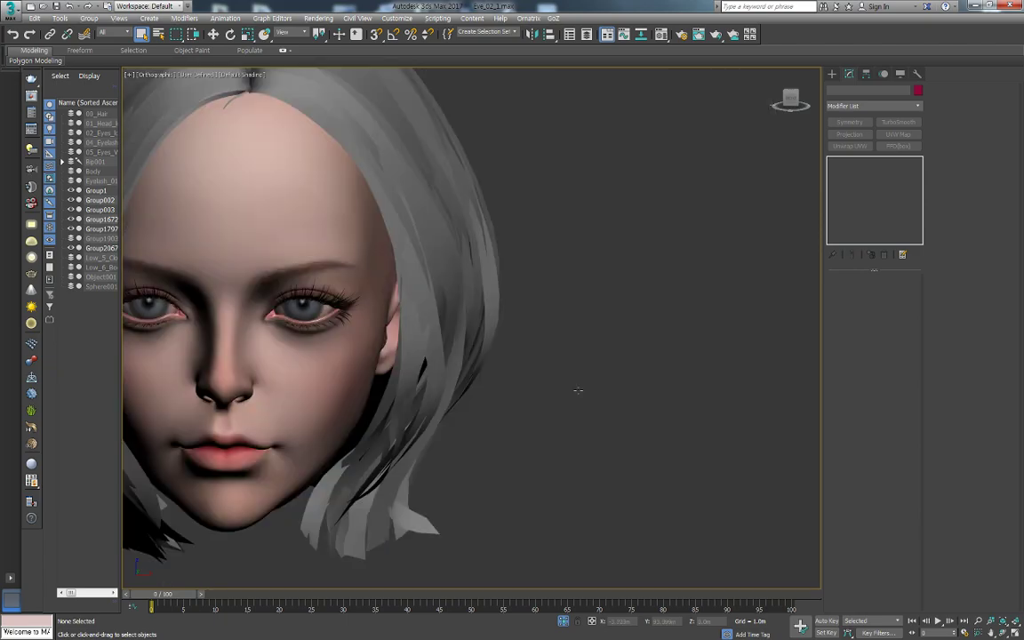
pyautogui.press('z')
pyautogui.click(483, 368)
pyautogui.moveTo(483, 368)
pyautogui.keyDown('alt'); pyautogui.mouseDown(button='middle')
pyautogui.moveTo(462, 368)
pyautogui.moveTo(496, 365)
pyautogui.moveTo(498, 382)
pyautogui.moveTo(550, 354)
pyautogui.moveTo(499, 365)
pyautogui.moveTo(550, 389)
pyautogui.moveTo(570, 369)
pyautogui.moveTo(534, 373)
pyautogui.mouseUp(button='middle'); pyautogui.keyUp('alt')
pyautogui.scroll(1, 521, 382)
pyautogui.scroll(3, 520, 381)
pyautogui.scroll(2, 549, 354)
pyautogui.scroll(4, 551, 361)
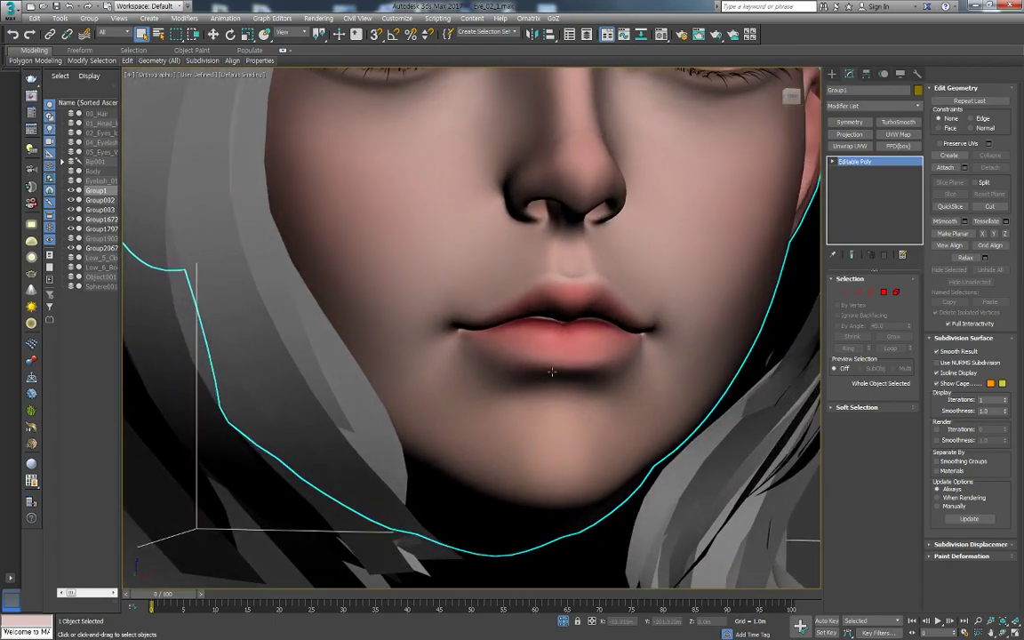
pyautogui.hotkey('alt', 'Tab')
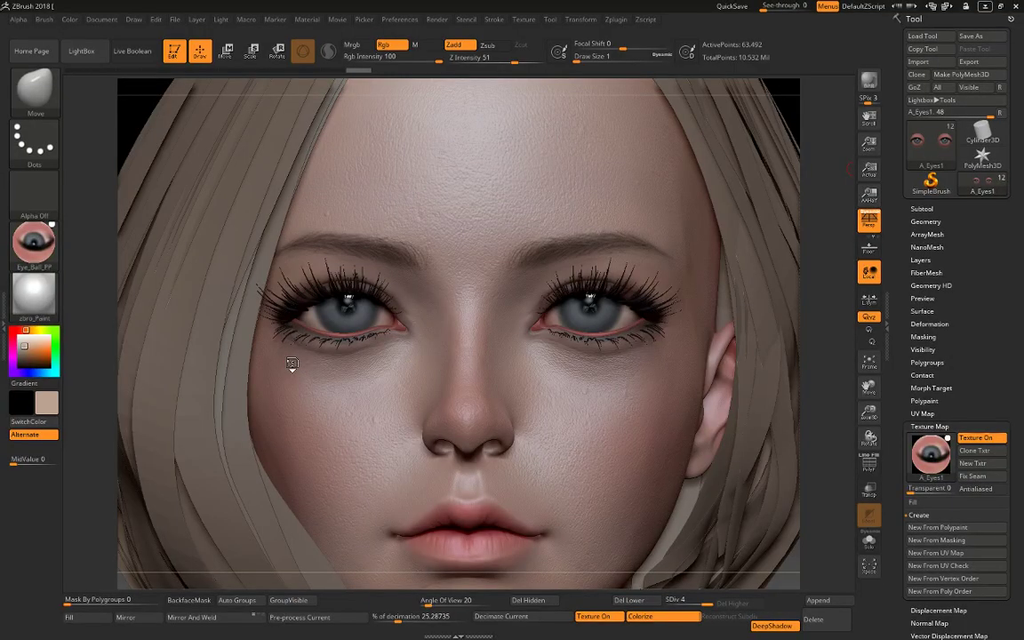
# Tilt the view and frame the textured head with eyes, lashes and hair in ZBrush
pyautogui.moveTo(816, 413)
pyautogui.mouseDown()
pyautogui.moveTo(793, 311)
pyautogui.moveTo(900, 356)
pyautogui.mouseUp()
pyautogui.press('f')
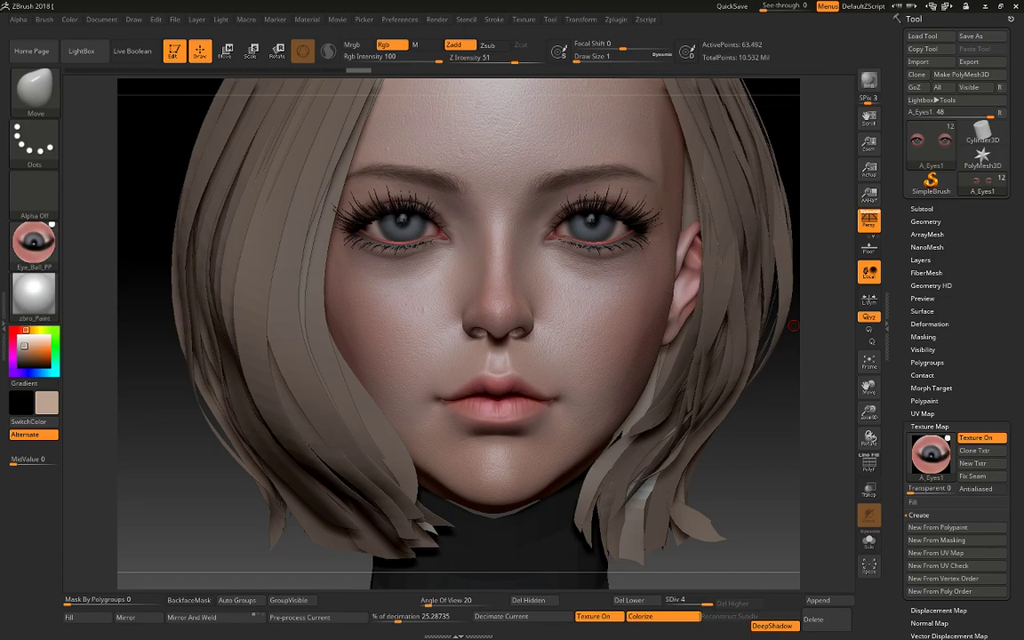
pyautogui.moveTo(478, 302)
pyautogui.keyDown('ctrl'); pyautogui.keyDown('shift'); pyautogui.mouseDown()
pyautogui.moveTo(672, 431)
pyautogui.moveTo(615, 388)
pyautogui.mouseUp(); pyautogui.keyUp('shift'); pyautogui.keyUp('ctrl')
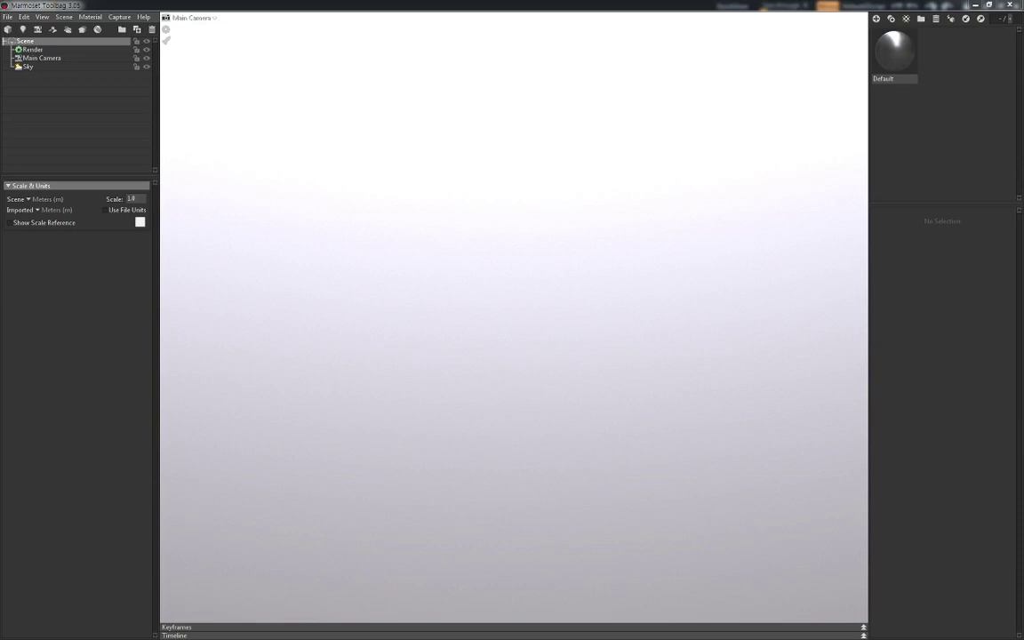
# Import 8_Head_Lv2.OBJ from D:\01_Work\Personal\2018_09_28_Eve\Exp\8 into the scene
pyautogui.click(8, 18)
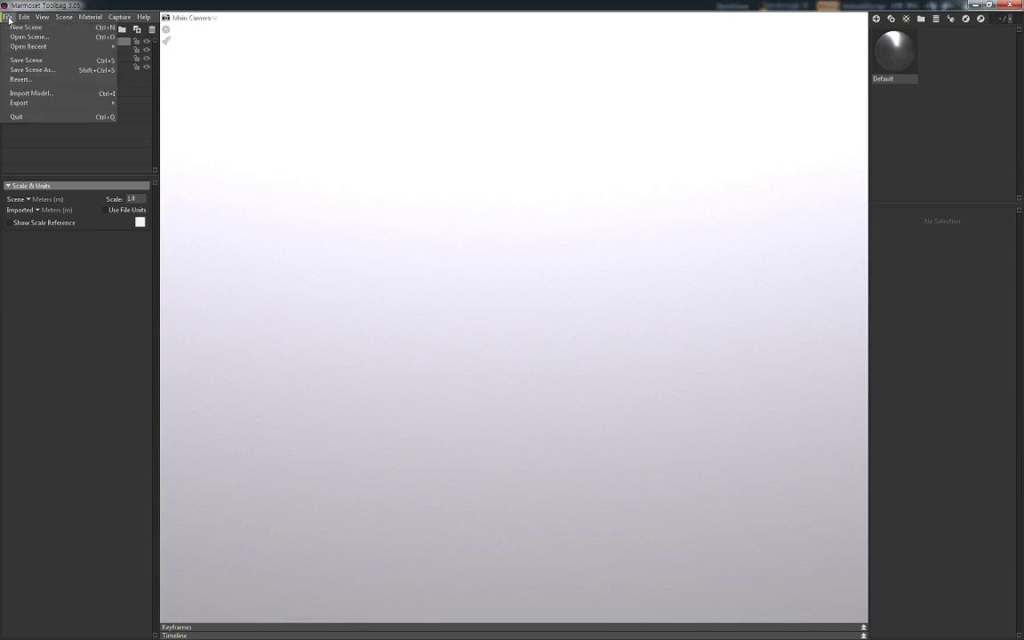
pyautogui.click(30, 94)
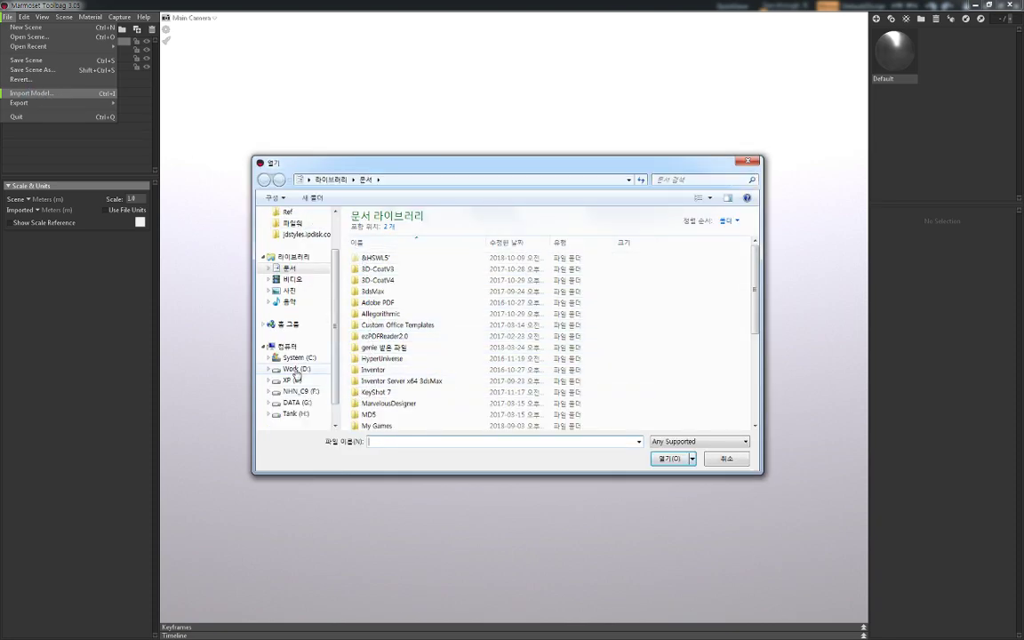
pyautogui.click(296, 368)
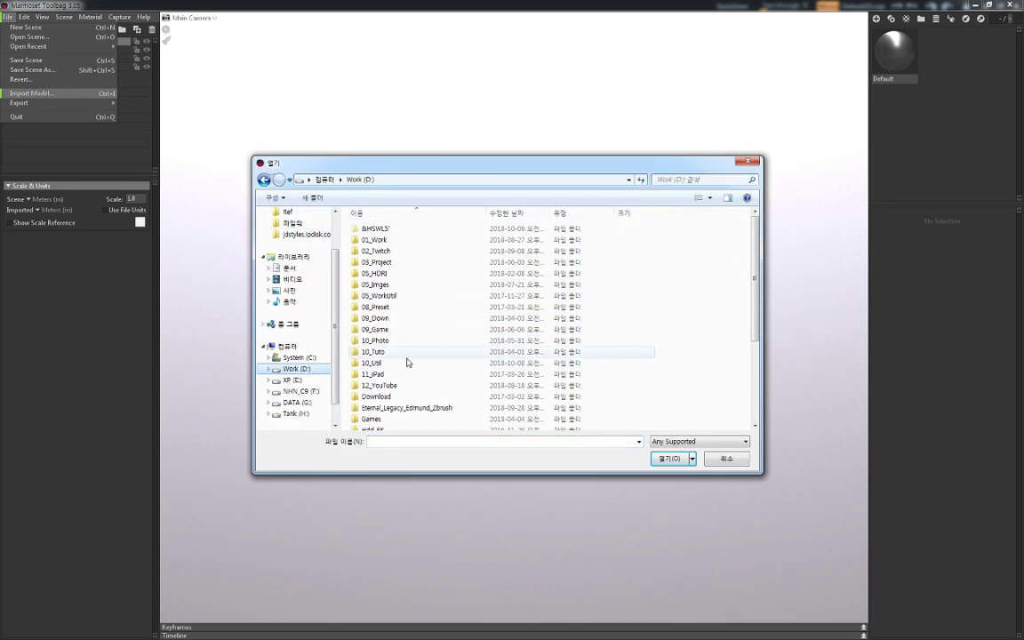
pyautogui.doubleClick(377, 239)
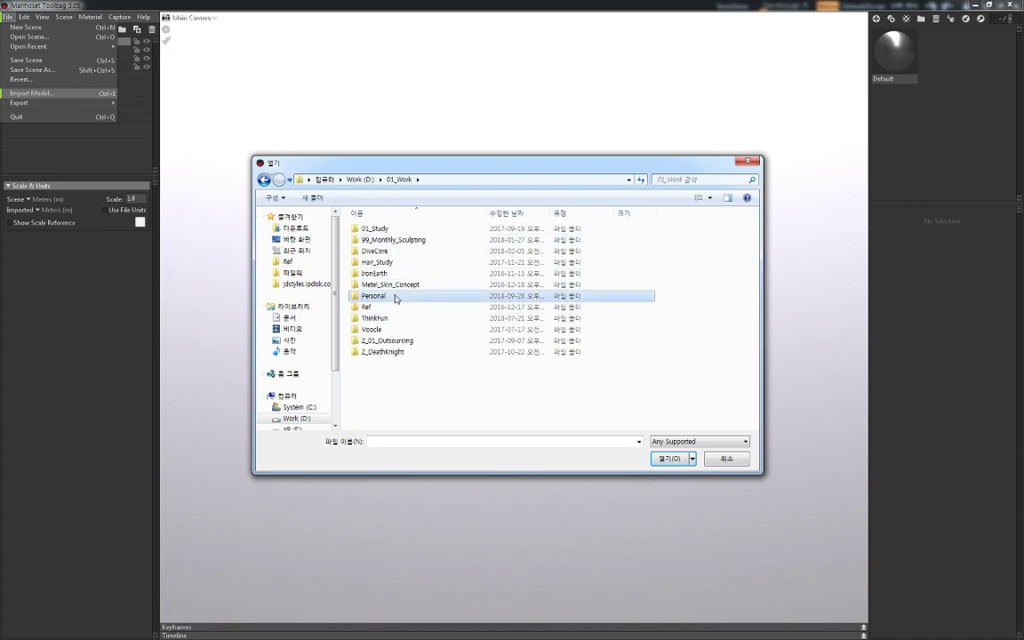
pyautogui.doubleClick(393, 295)
pyautogui.scroll(-1, 447, 381)
pyautogui.doubleClick(418, 391)
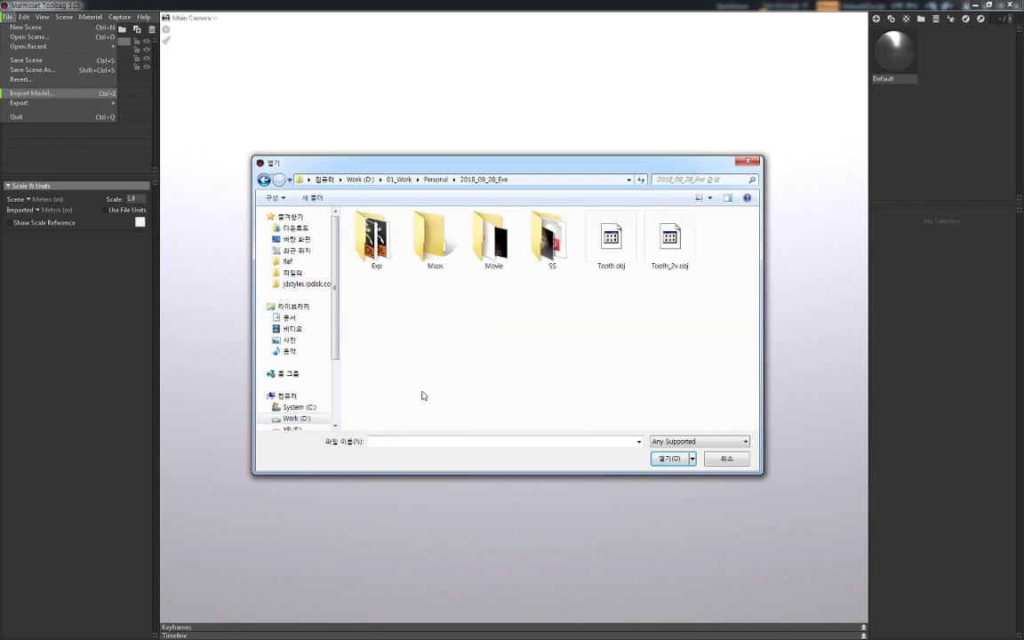
pyautogui.doubleClick(377, 239)
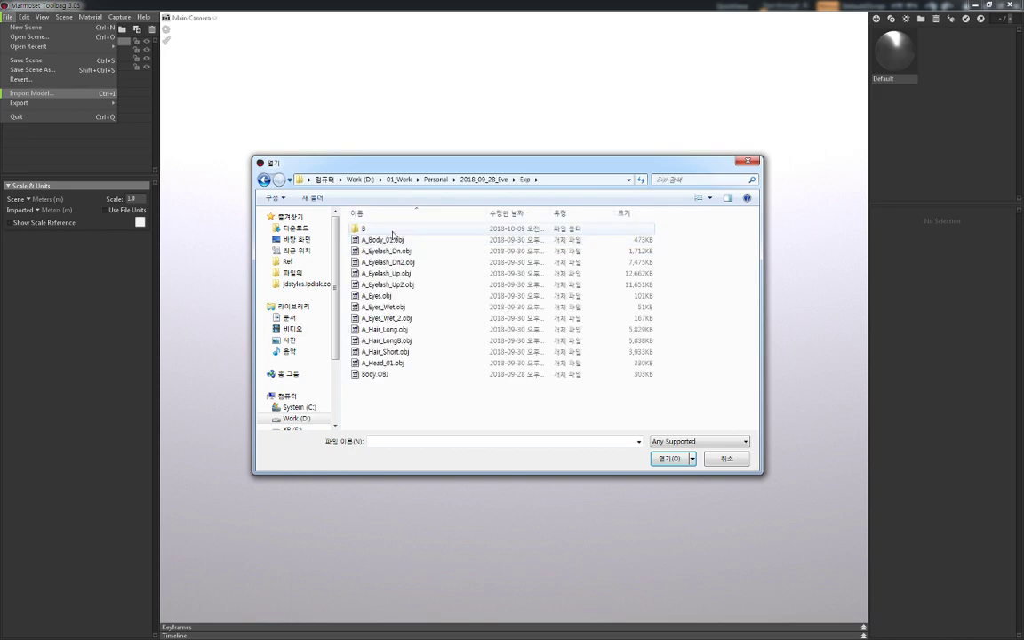
pyautogui.doubleClick(391, 229)
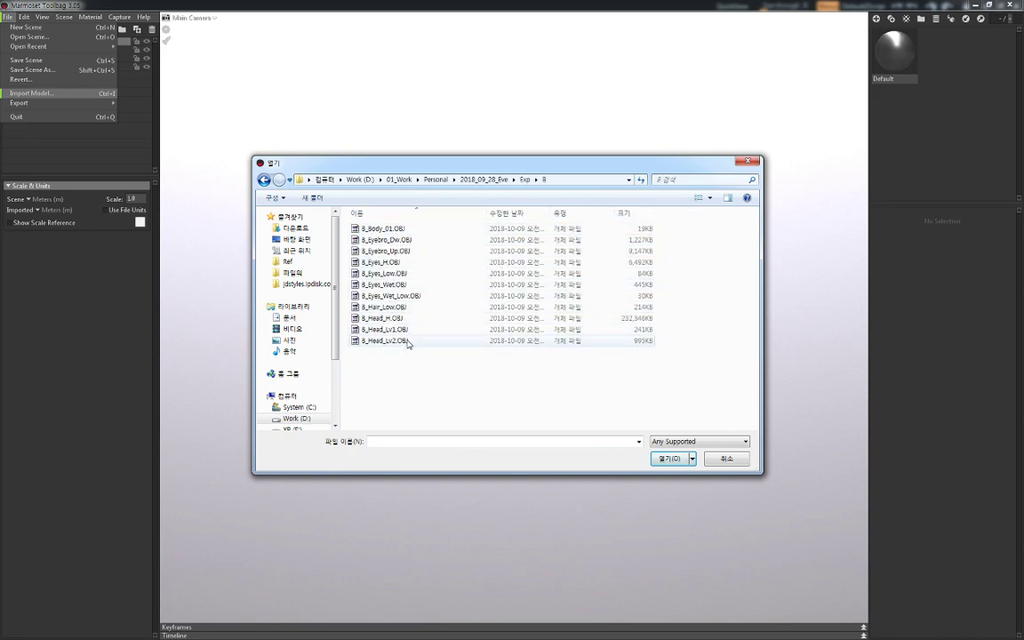
pyautogui.doubleClick(407, 342)
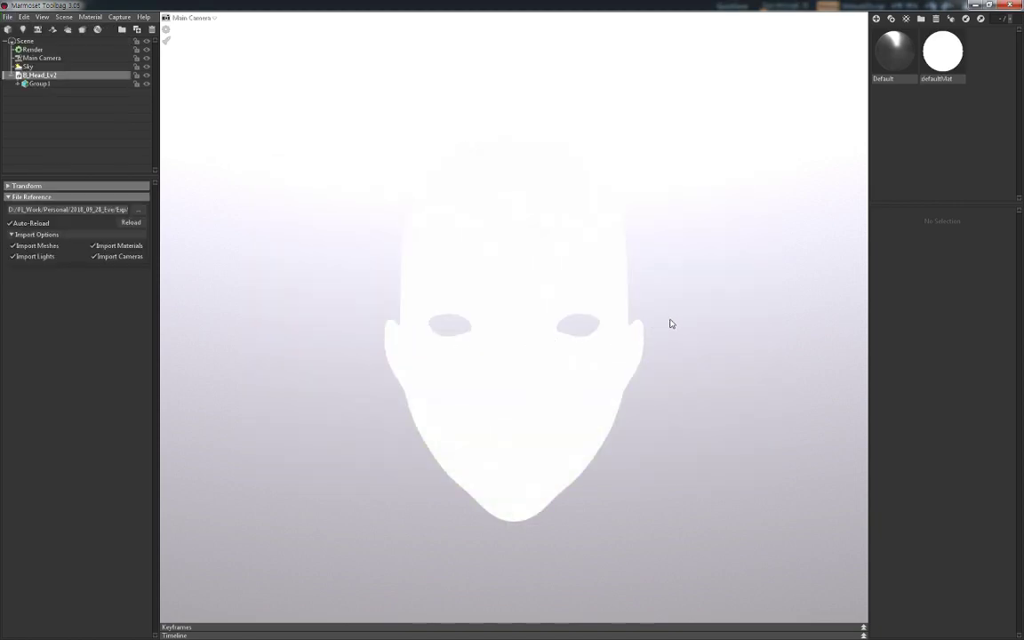
# Set the sky backdrop to Blurred Sky, dimming and blurring it
pyautogui.moveTo(706, 356); pyautogui.dragTo(681, 376)
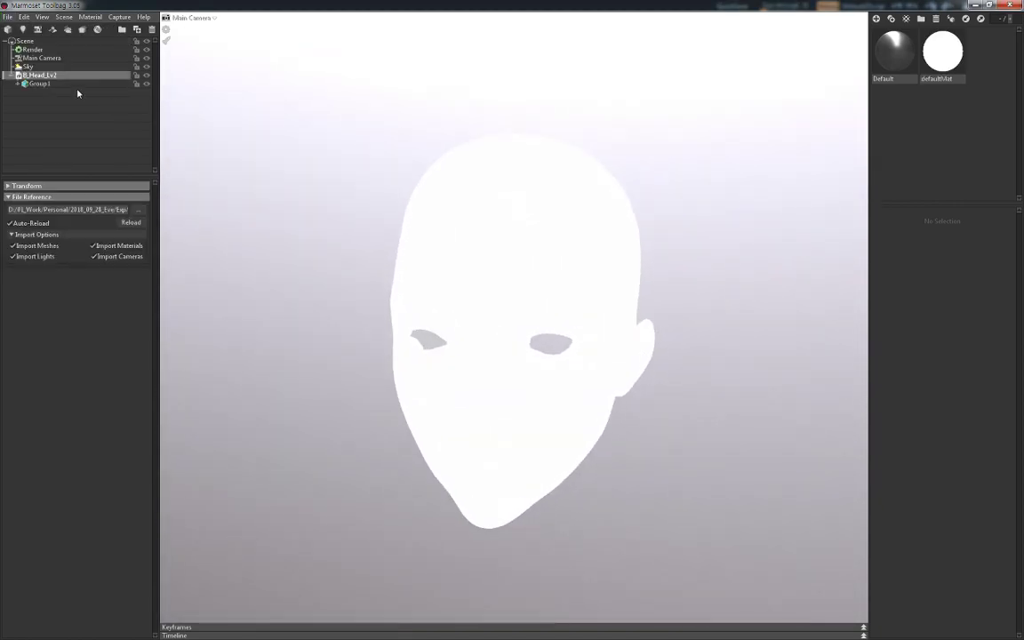
pyautogui.click(36, 67)
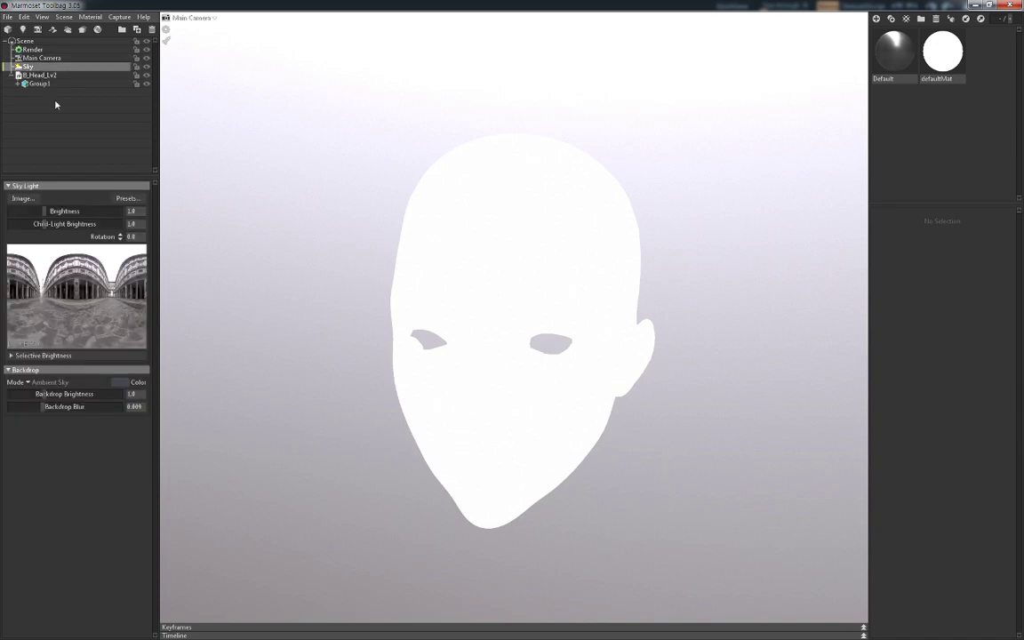
pyautogui.click(28, 382)
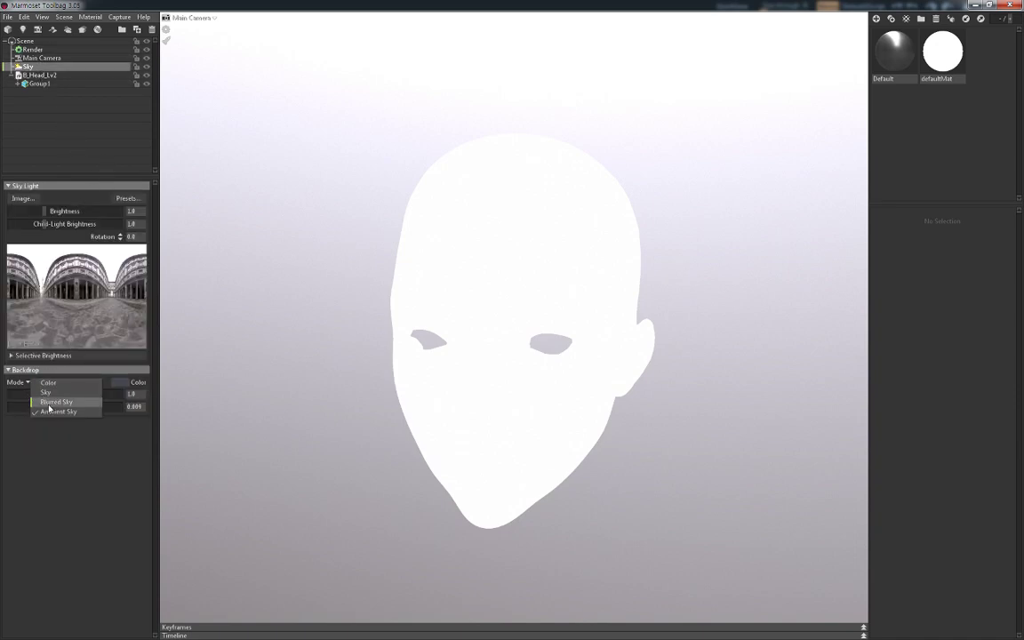
pyautogui.click(56, 402)
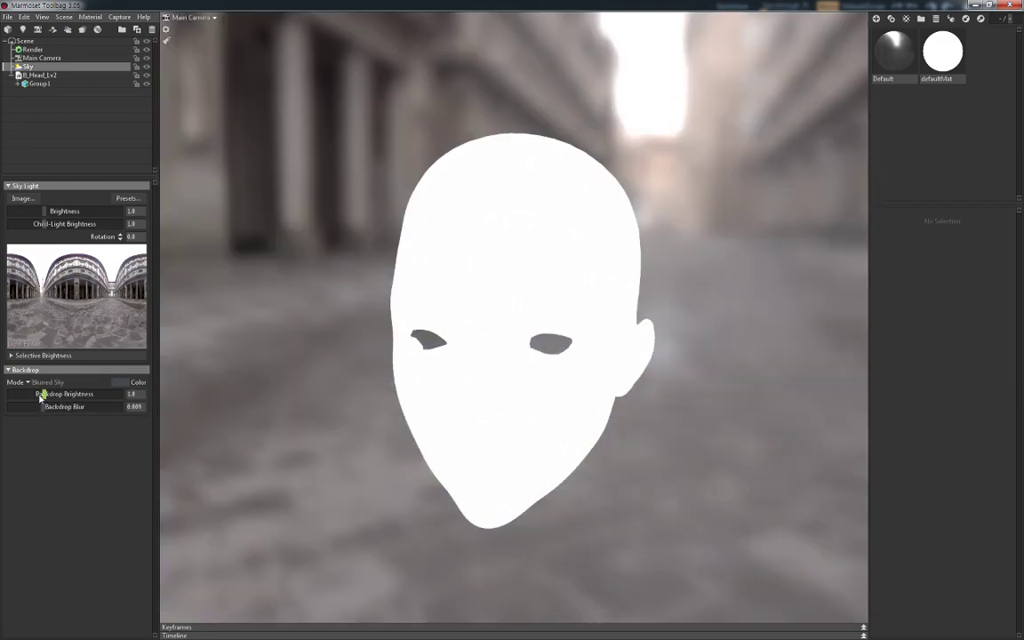
pyautogui.moveTo(39, 396); pyautogui.dragTo(28, 393)
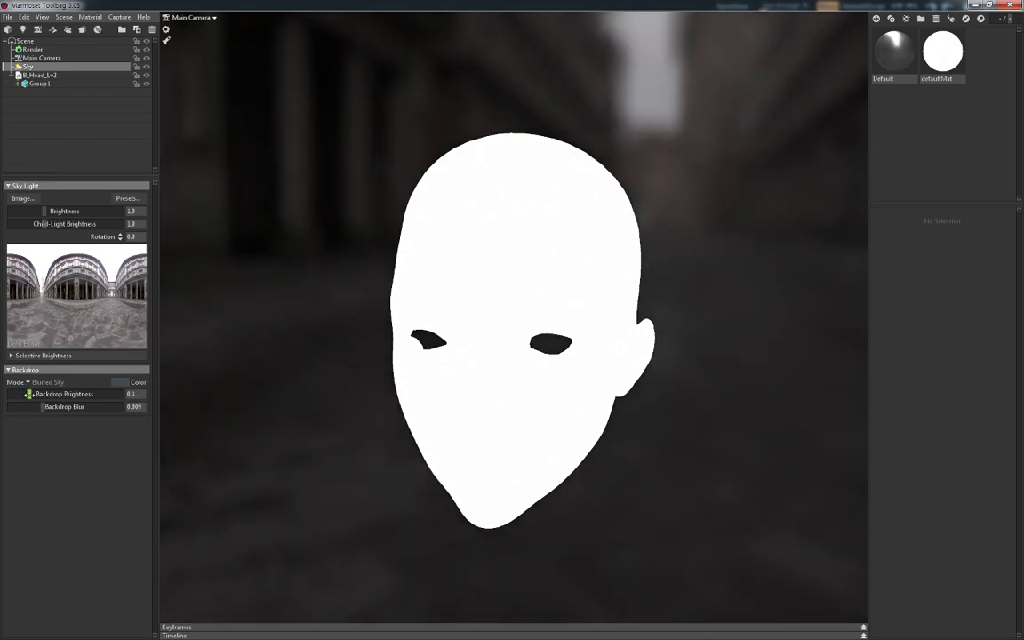
pyautogui.moveTo(48, 406)
pyautogui.mouseDown()
pyautogui.moveTo(107, 406)
pyautogui.moveTo(78, 406)
pyautogui.mouseUp()
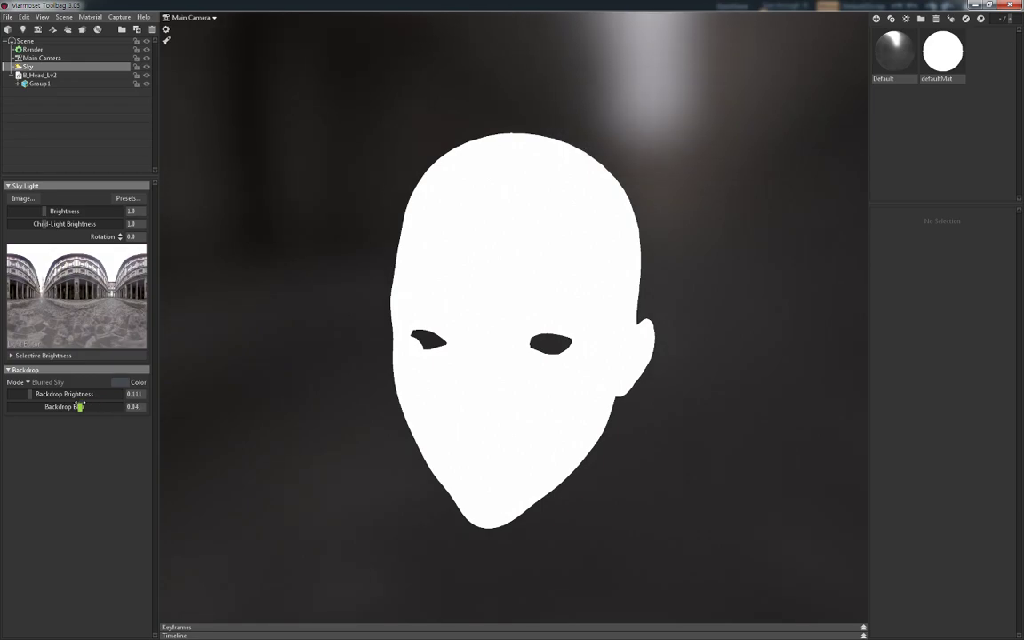
# Load the Pisa Courtyard sky preset, rotate it to 101, and set backdrop brightness 0.1
pyautogui.moveTo(293, 384); pyautogui.dragTo(315, 379)
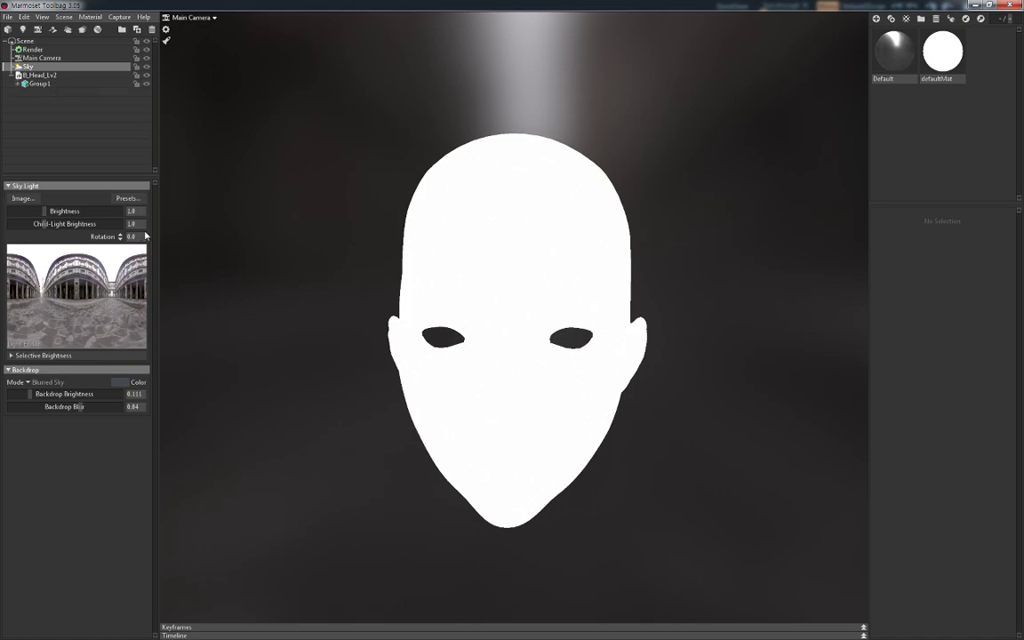
pyautogui.click(126, 198)
pyautogui.scroll(-3, 278, 486)
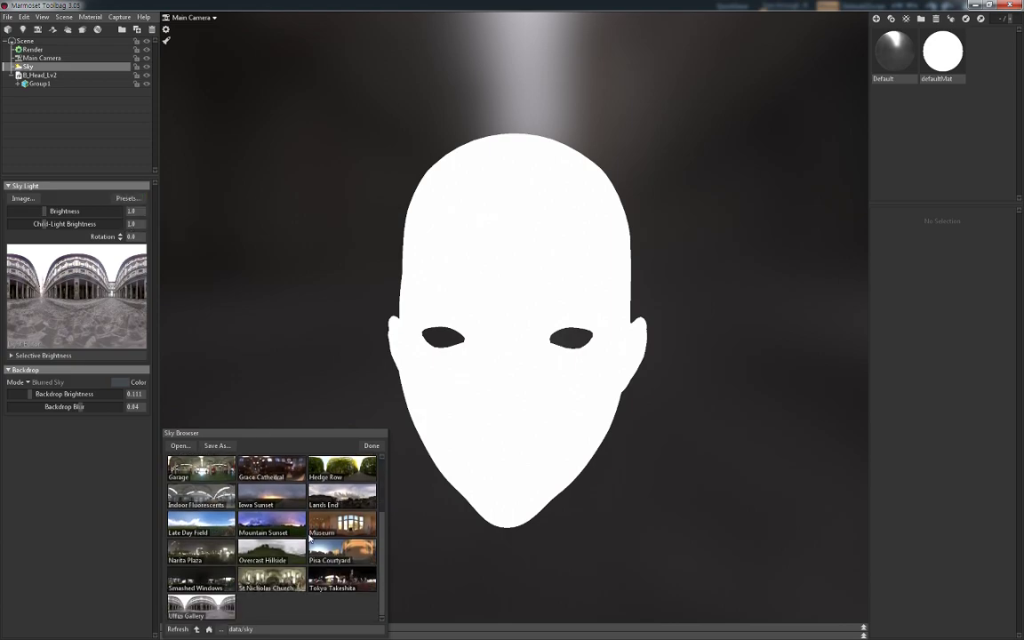
pyautogui.click(343, 553)
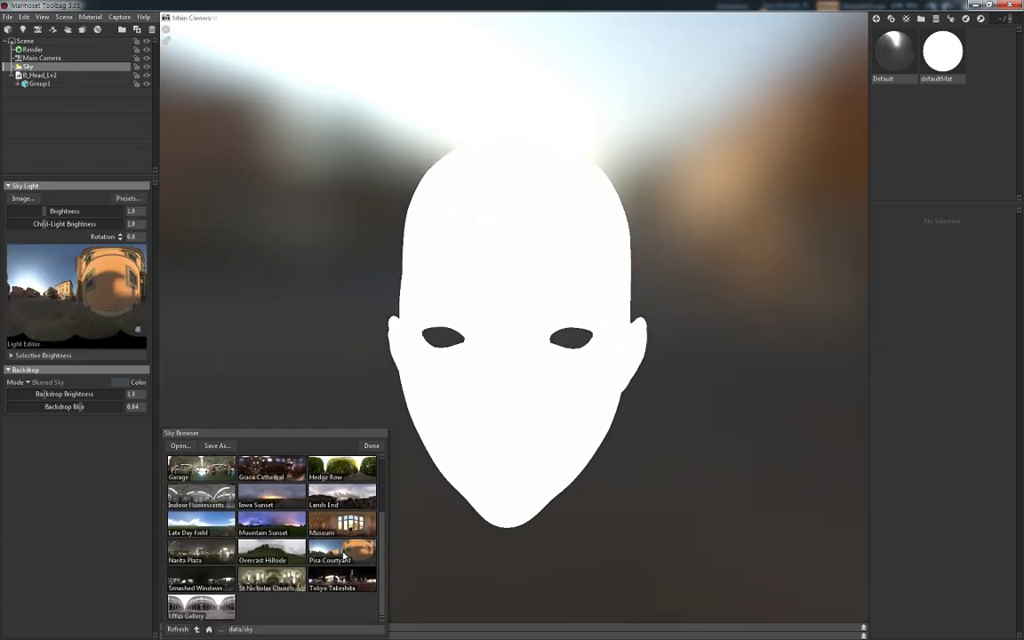
pyautogui.moveTo(69, 406)
pyautogui.mouseDown()
pyautogui.moveTo(79, 406)
pyautogui.moveTo(26, 394)
pyautogui.mouseUp()
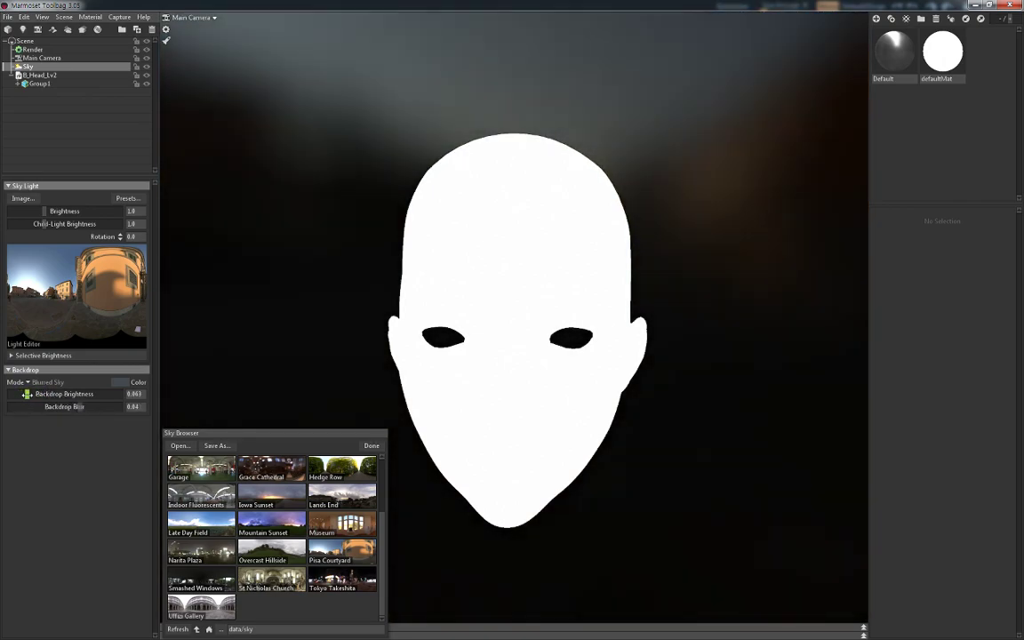
pyautogui.click(371, 445)
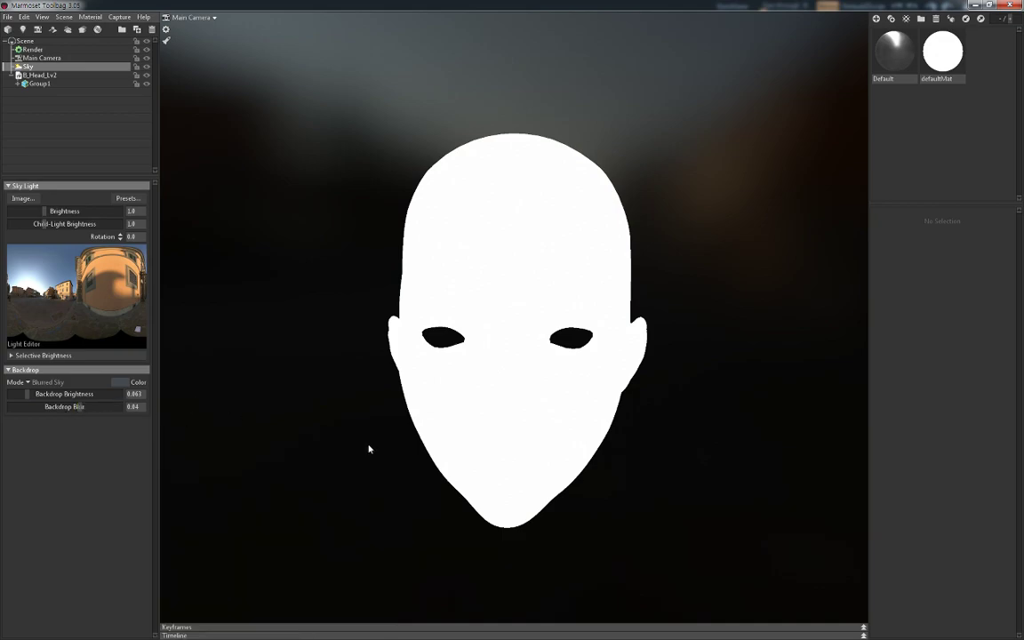
pyautogui.moveTo(368, 448)
pyautogui.keyDown('shift'); pyautogui.mouseDown()
pyautogui.moveTo(348, 402)
pyautogui.moveTo(332, 424)
pyautogui.moveTo(417, 423)
pyautogui.mouseUp(); pyautogui.keyUp('shift')
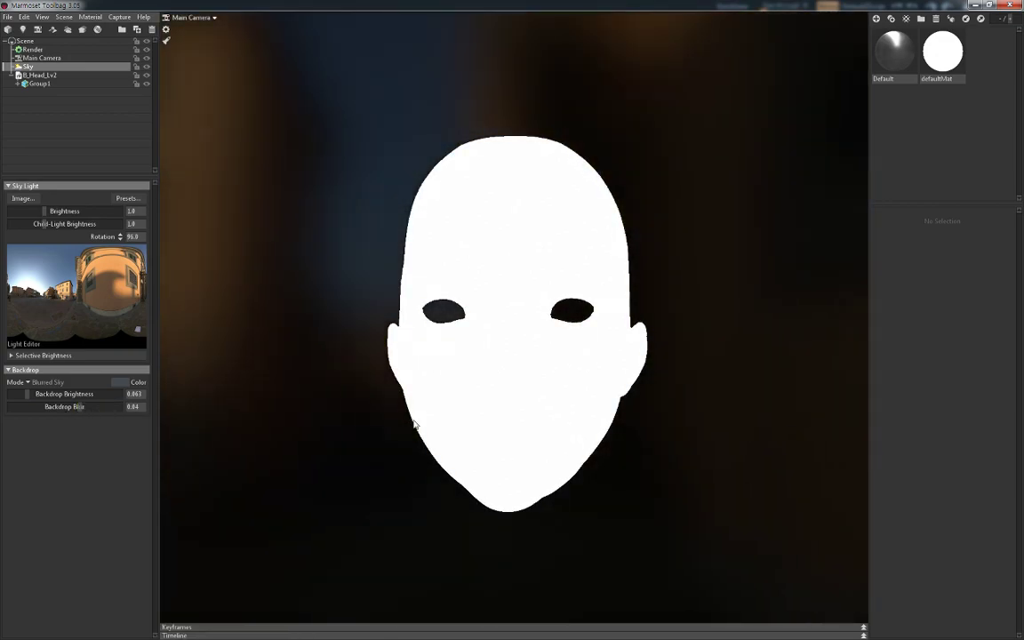
pyautogui.moveTo(73, 406)
pyautogui.mouseDown()
pyautogui.moveTo(96, 406)
pyautogui.moveTo(87, 406)
pyautogui.mouseUp()
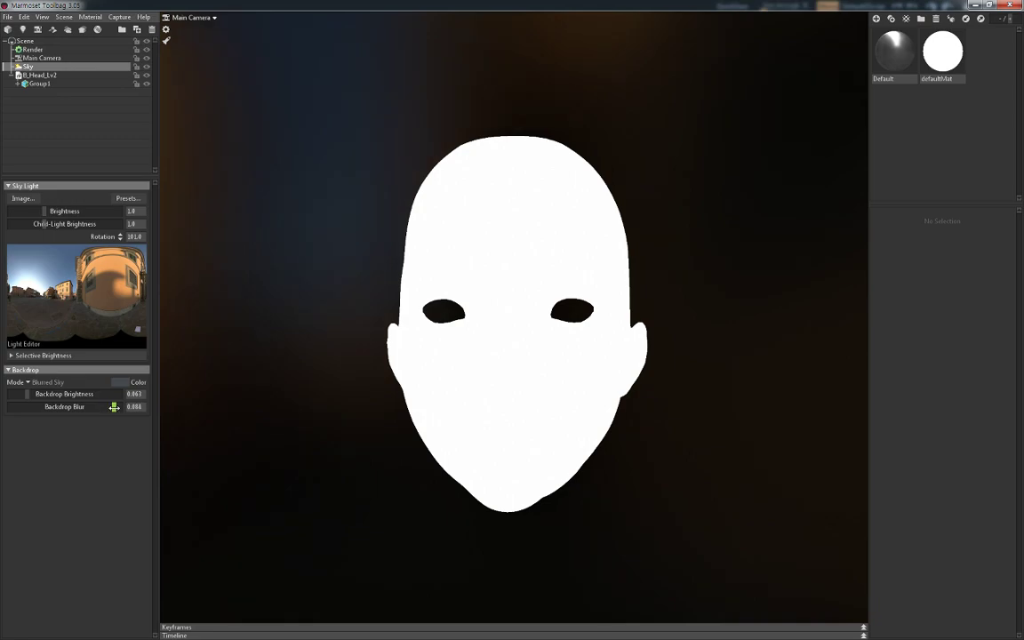
pyautogui.moveTo(26, 394); pyautogui.dragTo(25, 394)
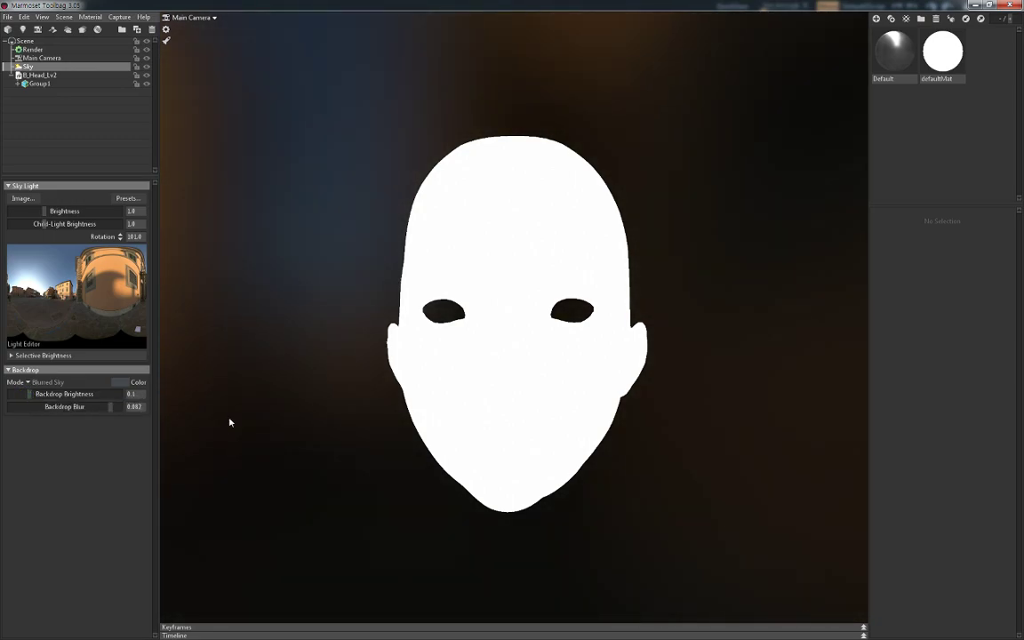
# Apply the Default material to the head by dragging it onto the model
pyautogui.click(880, 53)
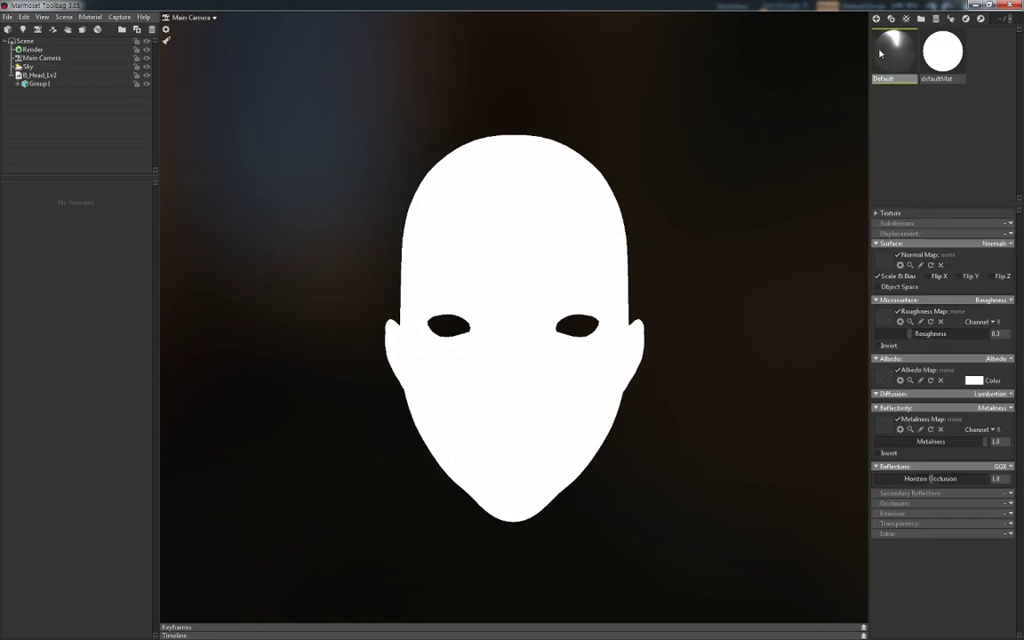
pyautogui.click(928, 57)
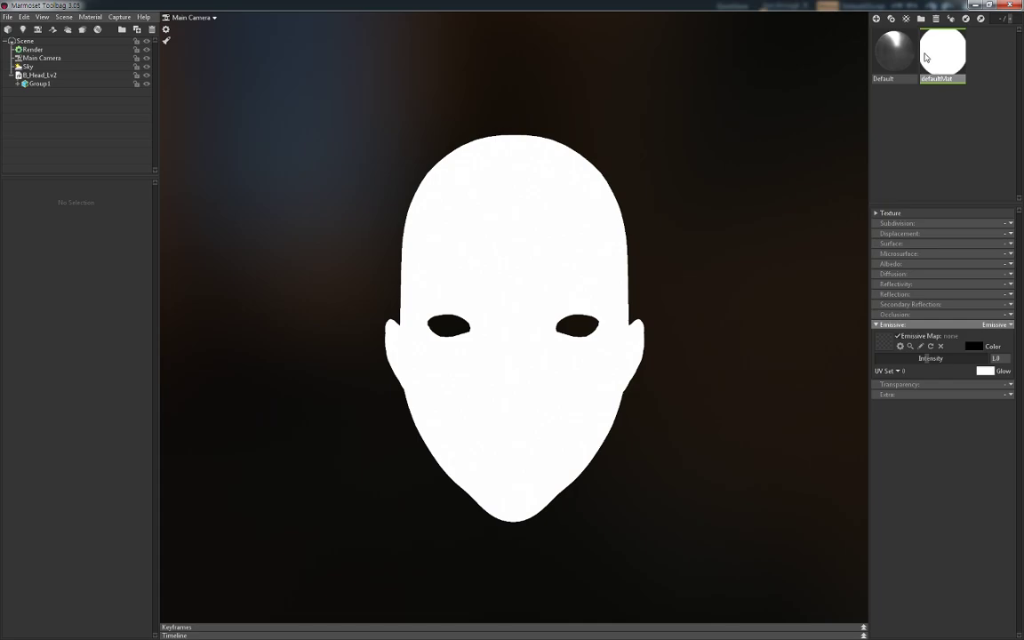
pyautogui.click(898, 62)
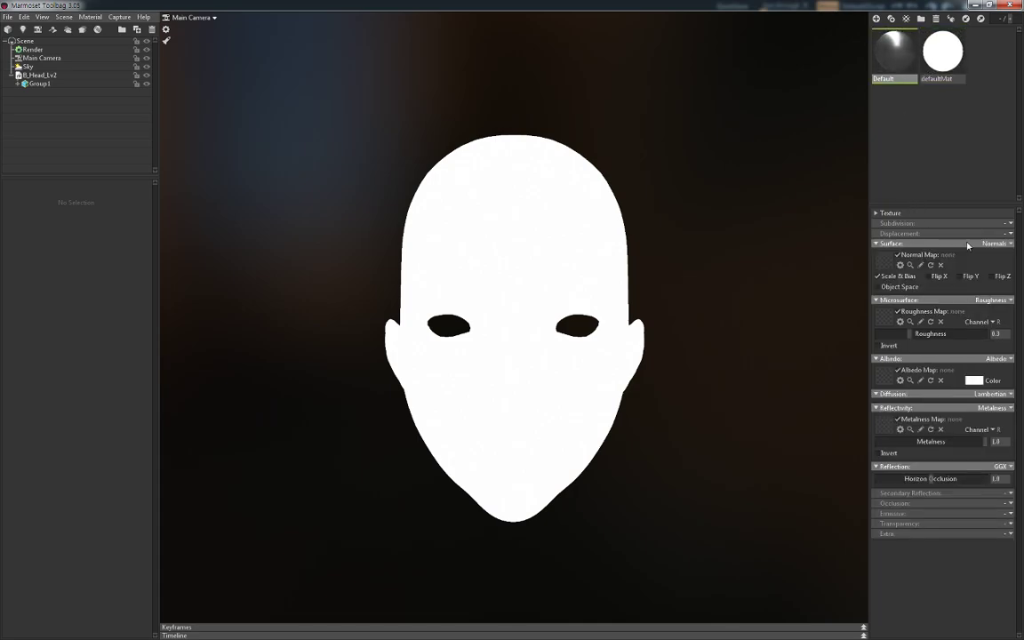
pyautogui.click(999, 242)
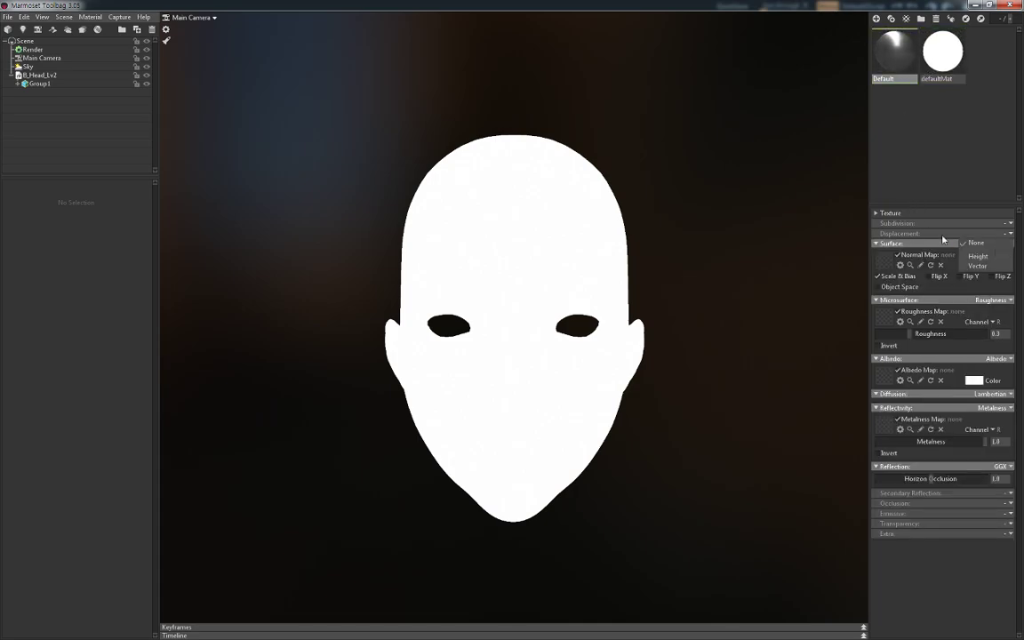
pyautogui.click(887, 64)
pyautogui.moveTo(887, 64); pyautogui.dragTo(590, 229)
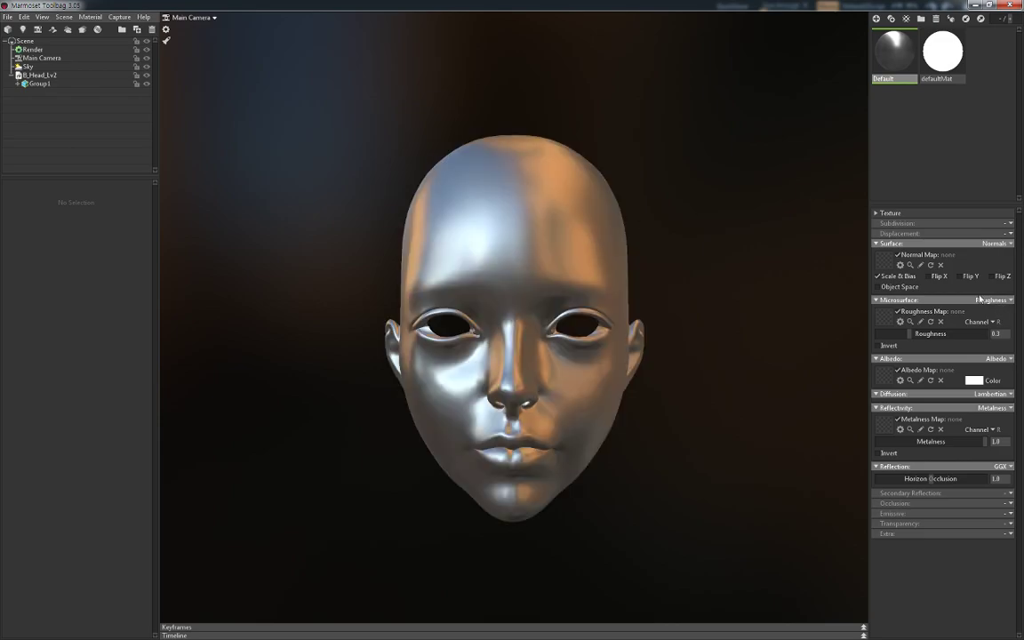
# Change the Default material's Surface mode from Normals to Detail Normals
pyautogui.click(973, 234)
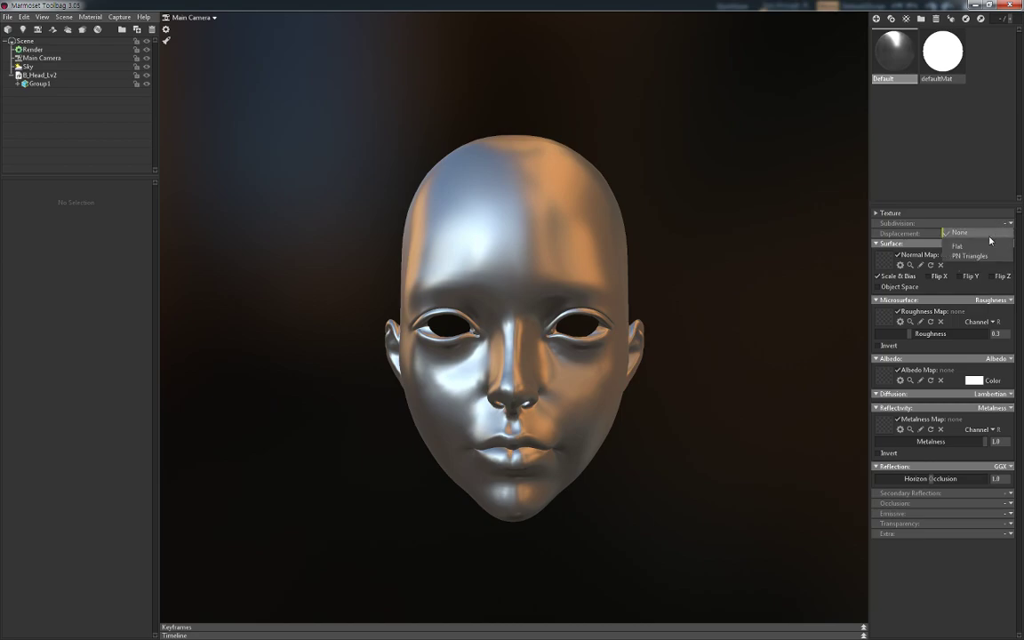
pyautogui.click(913, 226)
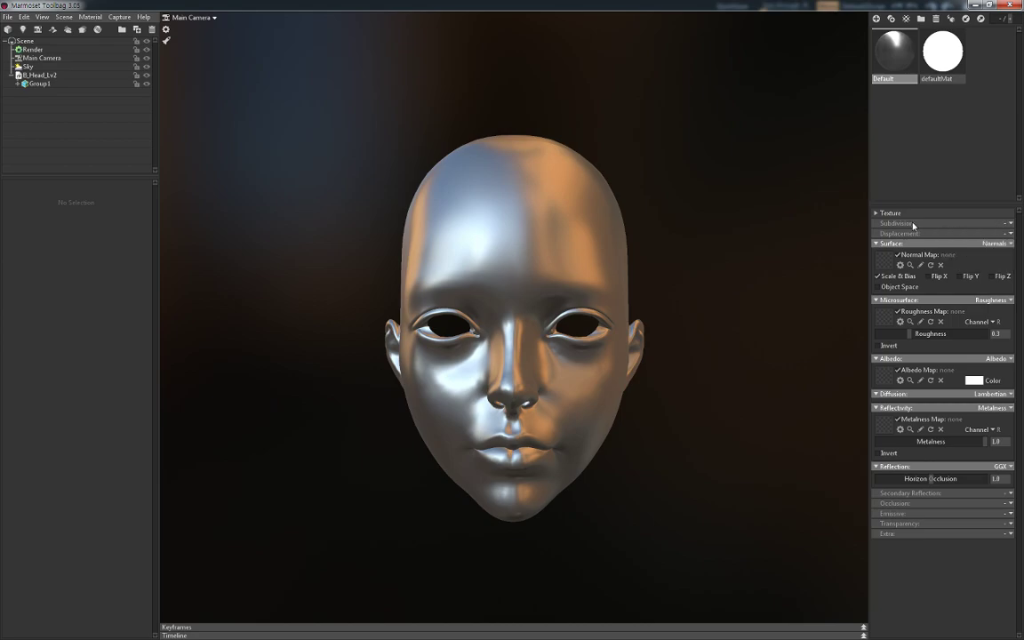
pyautogui.click(996, 243)
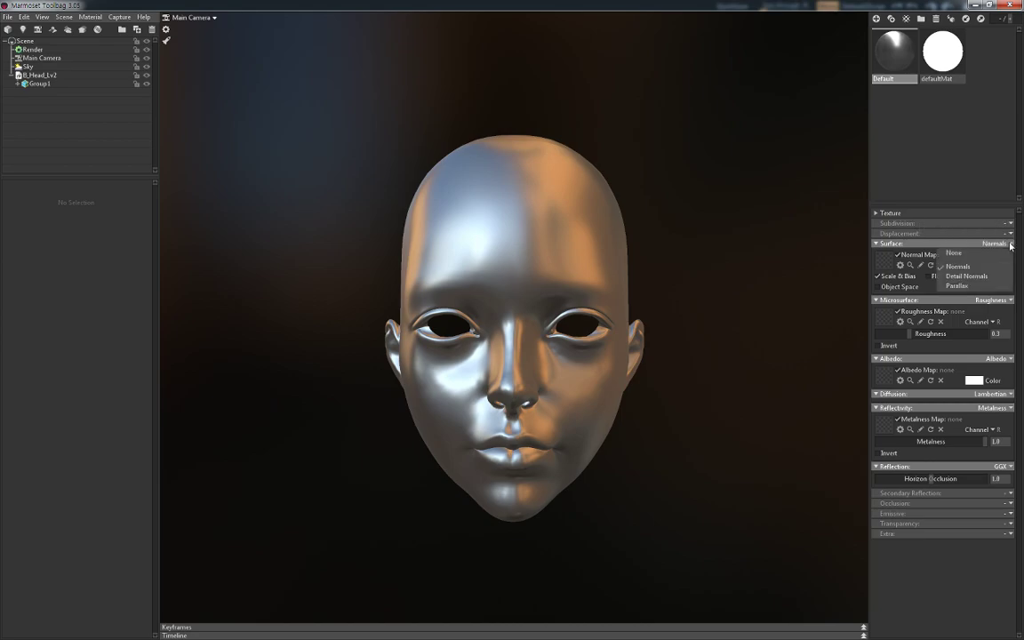
pyautogui.click(974, 279)
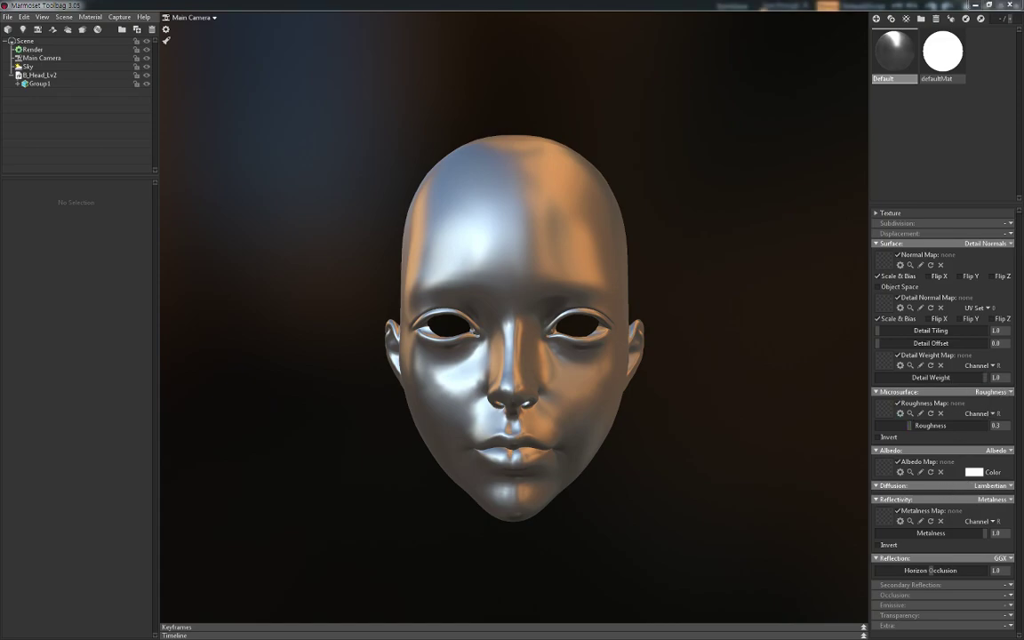
# Give the head the Polypaint_01 albedo, roughness 0.861, and Subsurface Scatter diffusion at 152.5 depth
pyautogui.moveTo(804, 426); pyautogui.dragTo(884, 469)
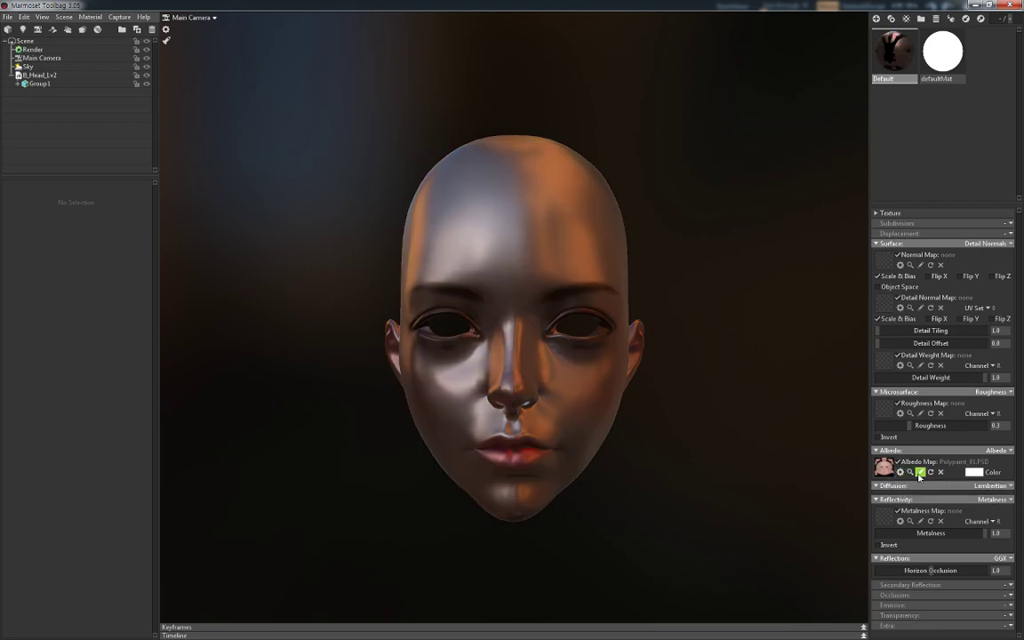
pyautogui.moveTo(915, 429); pyautogui.dragTo(968, 425)
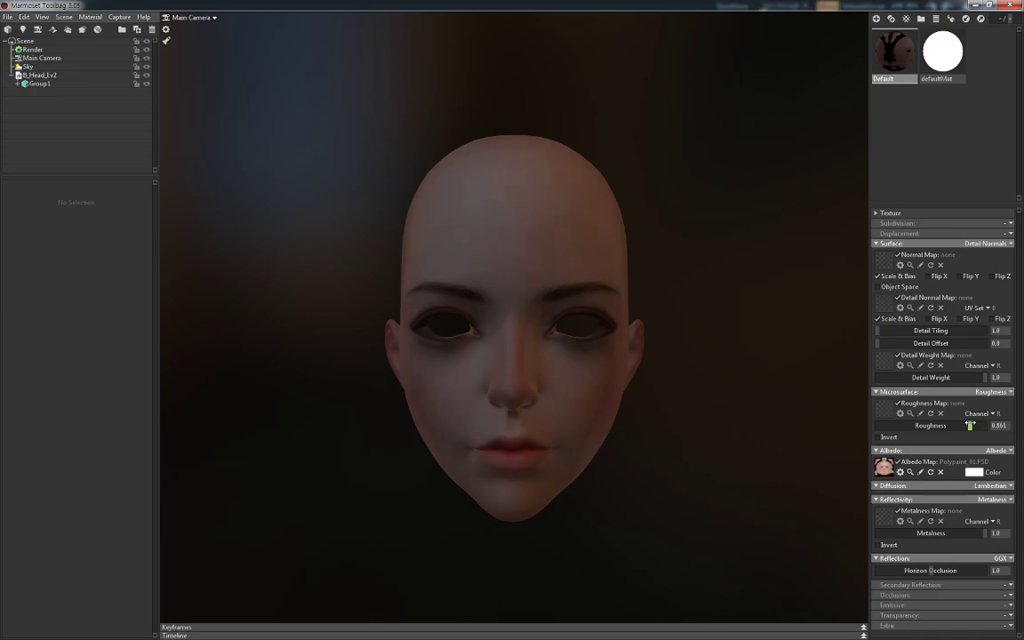
pyautogui.click(998, 487)
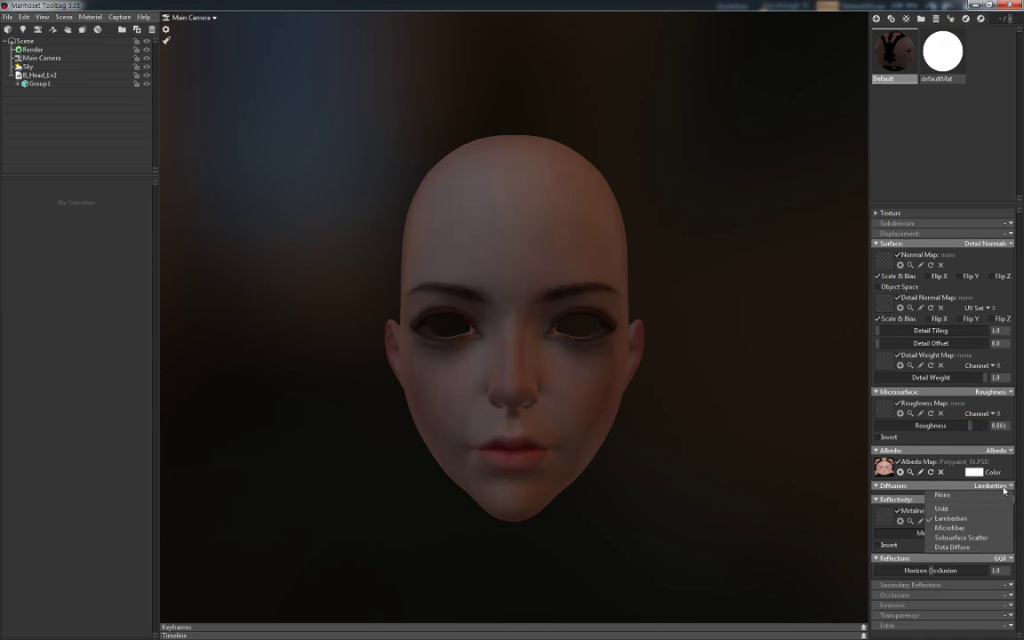
pyautogui.click(961, 538)
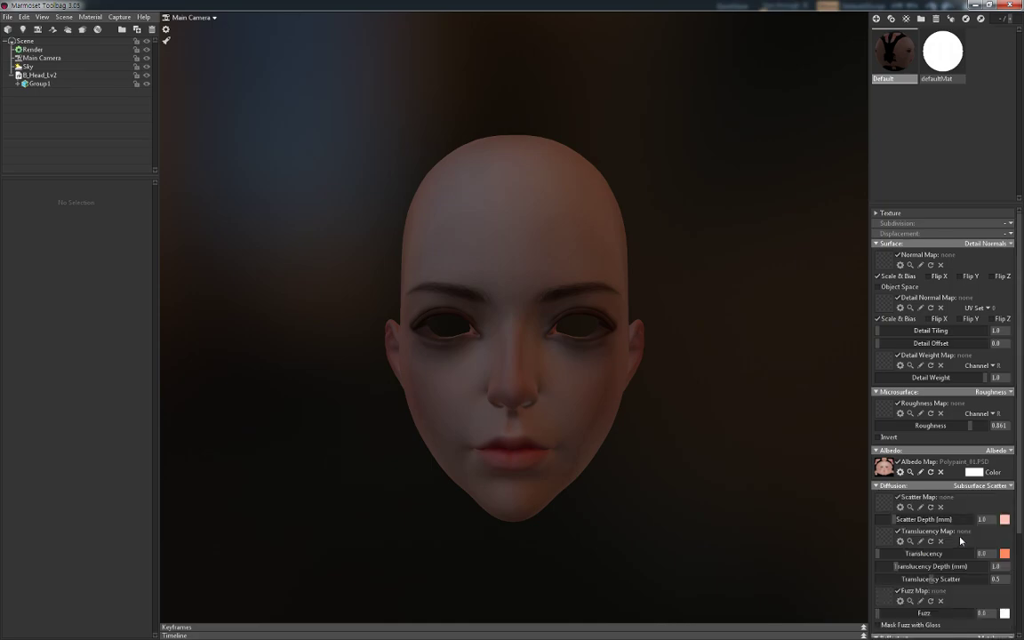
pyautogui.scroll(-3, 960, 534)
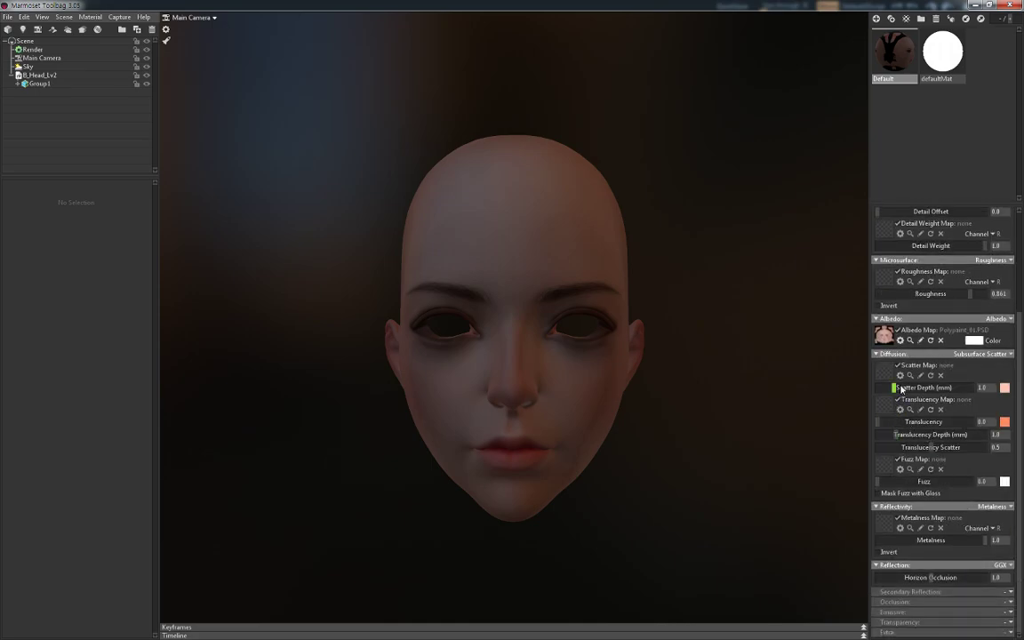
pyautogui.moveTo(893, 388)
pyautogui.mouseDown()
pyautogui.moveTo(944, 387)
pyautogui.moveTo(935, 394)
pyautogui.mouseUp()
pyautogui.click(1008, 508)
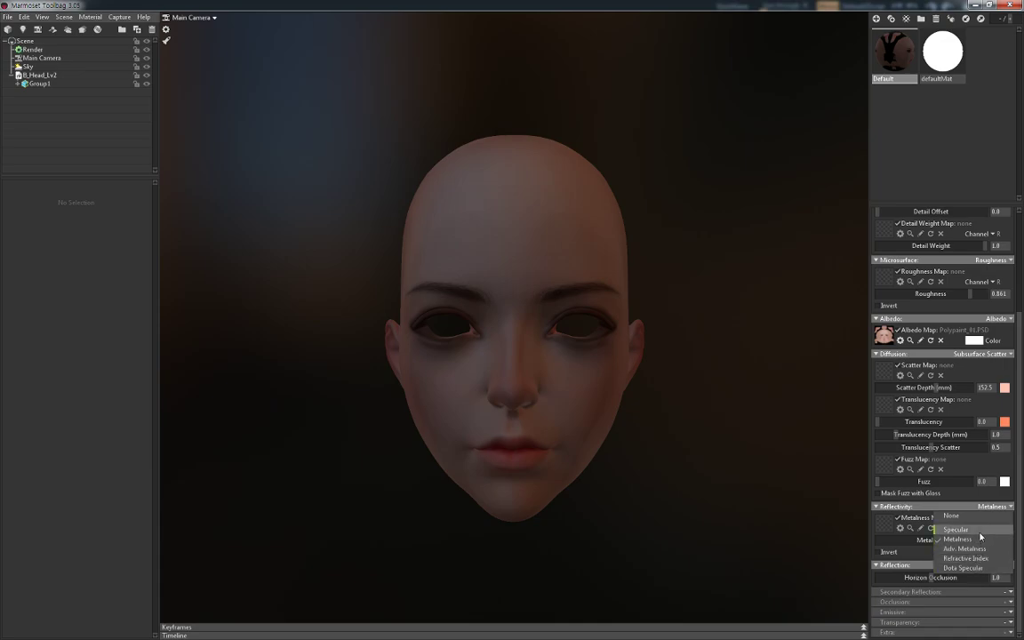
# Switch the skin's reflectivity to Specular with intensity 0.217
pyautogui.click(979, 531)
pyautogui.scroll(-1, 981, 535)
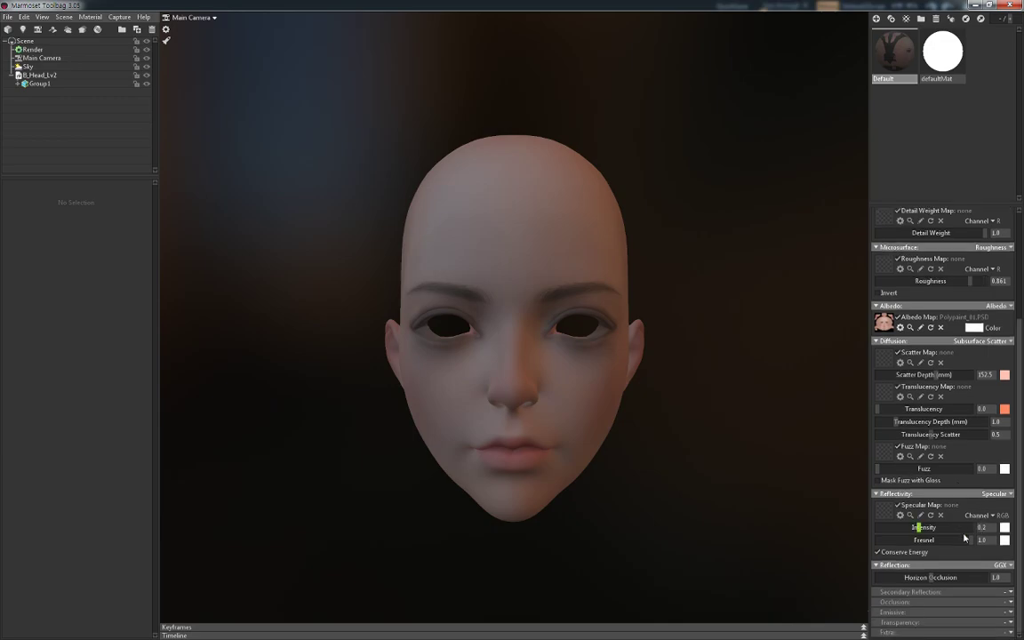
pyautogui.doubleClick(984, 527)
pyautogui.write('0.2')
pyautogui.moveTo(910, 527); pyautogui.dragTo(924, 530)
# Tint the specular light pink, keeping Fuzz at 0.0 and the GGX reflection model
pyautogui.click(1005, 528)
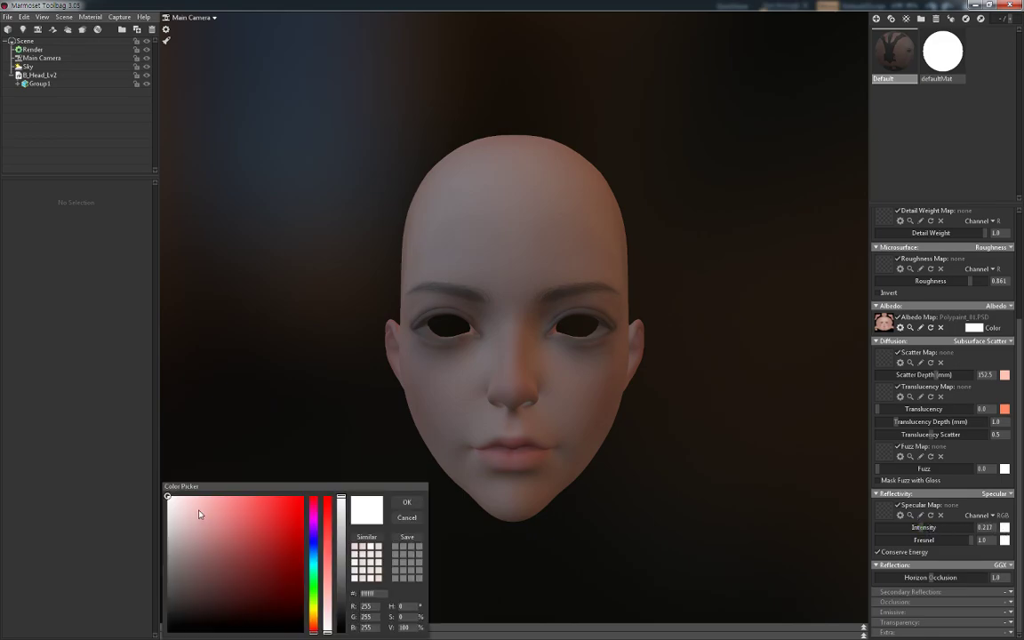
pyautogui.moveTo(200, 512); pyautogui.dragTo(190, 504)
pyautogui.click(406, 502)
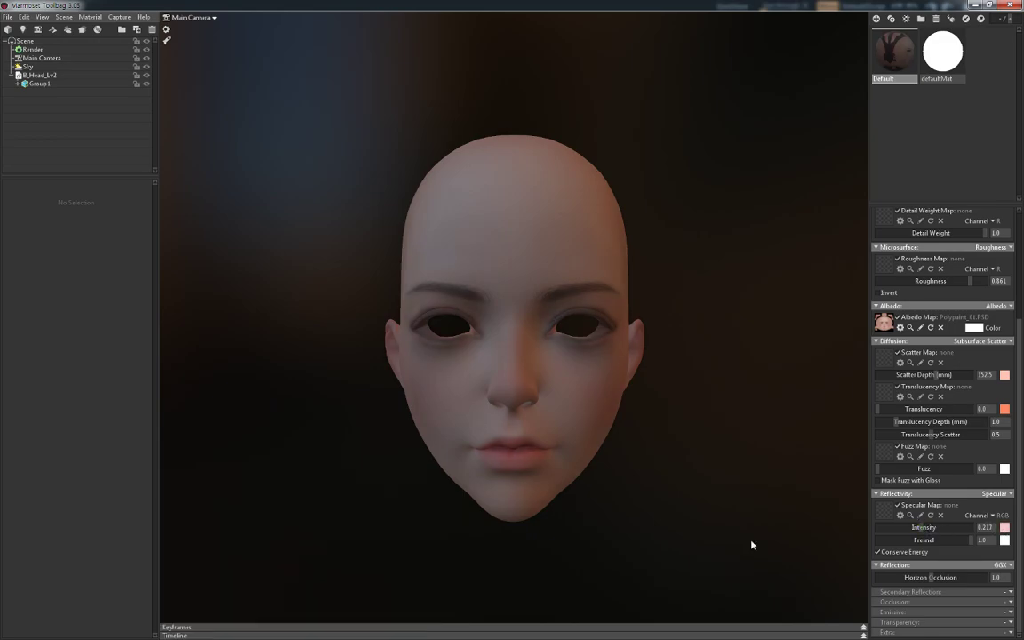
pyautogui.moveTo(891, 468)
pyautogui.mouseDown()
pyautogui.moveTo(902, 469)
pyautogui.moveTo(868, 476)
pyautogui.mouseUp()
pyautogui.click(1009, 566)
pyautogui.click(1010, 566)
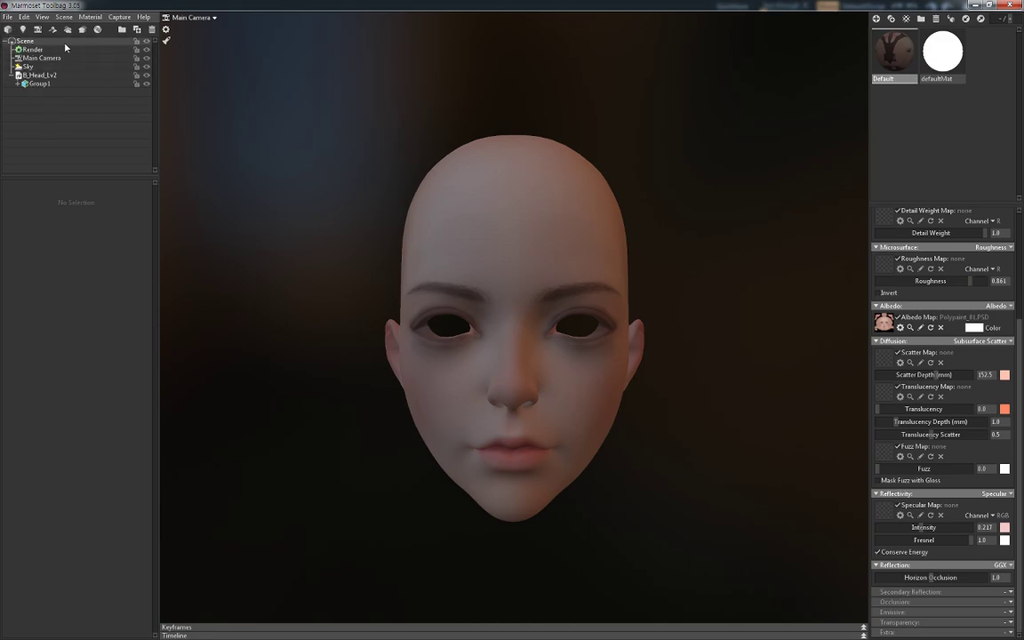
# Put B_Head_Lv2 into a new group named Head_Mesh
pyautogui.click(123, 32)
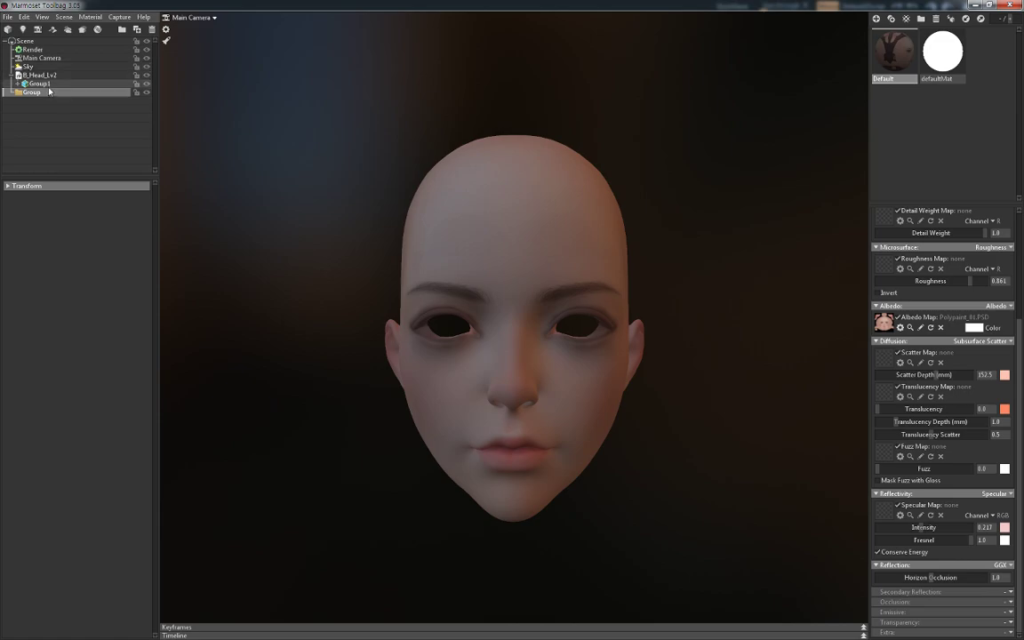
pyautogui.moveTo(37, 76); pyautogui.dragTo(32, 94)
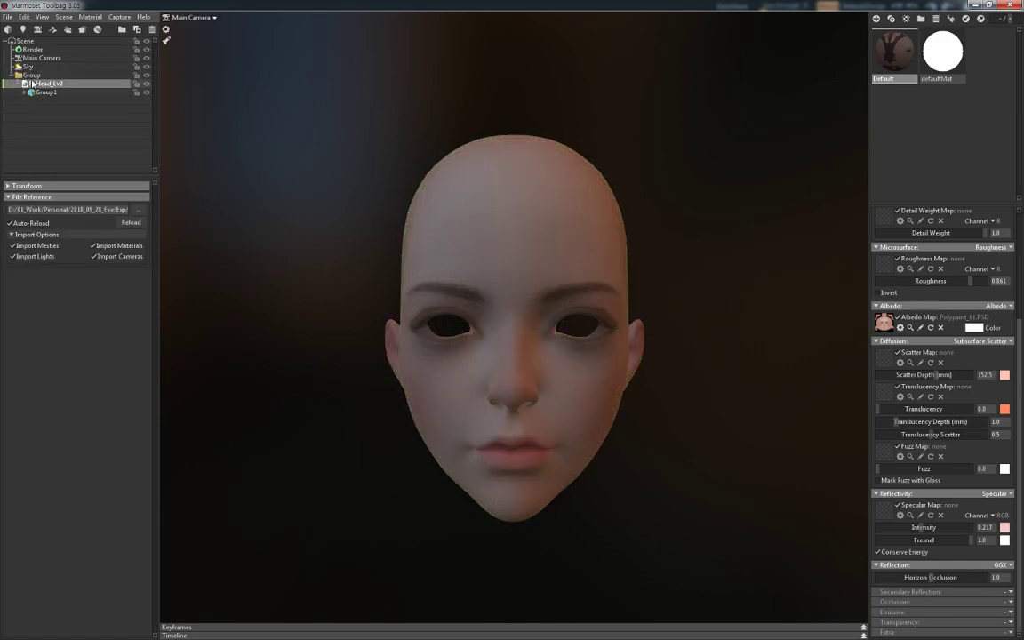
pyautogui.click(34, 76)
pyautogui.doubleClick(32, 75)
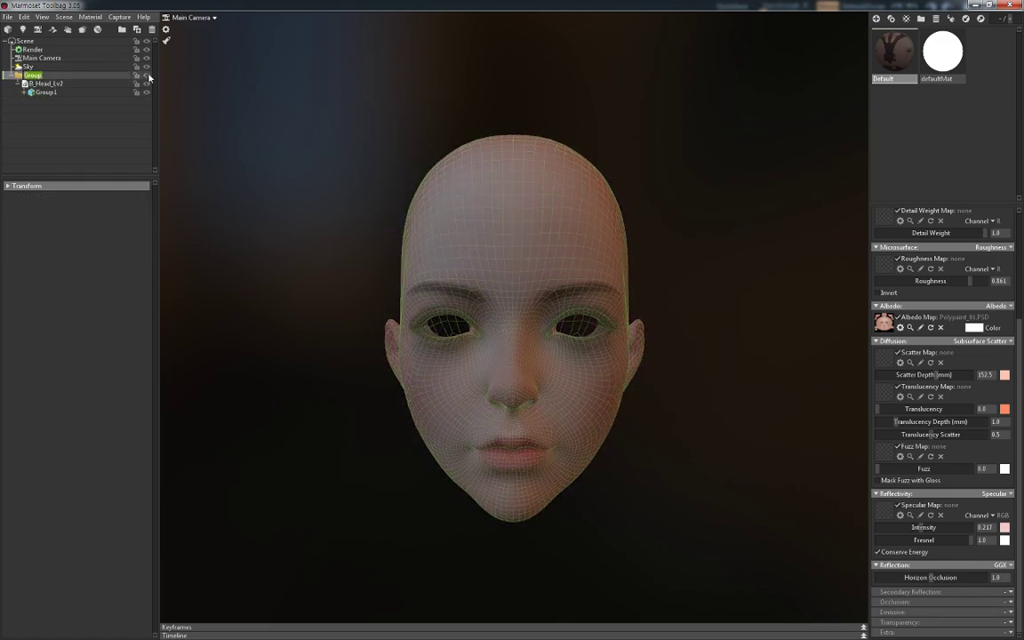
pyautogui.write('Hdad')
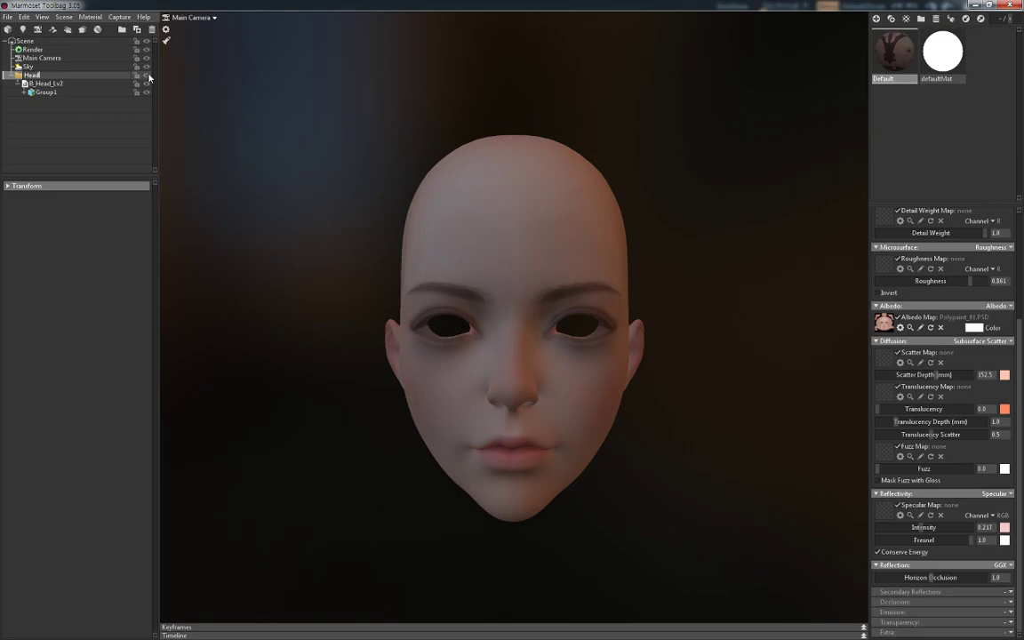
pyautogui.write('_Mesh')
pyautogui.press('Return')
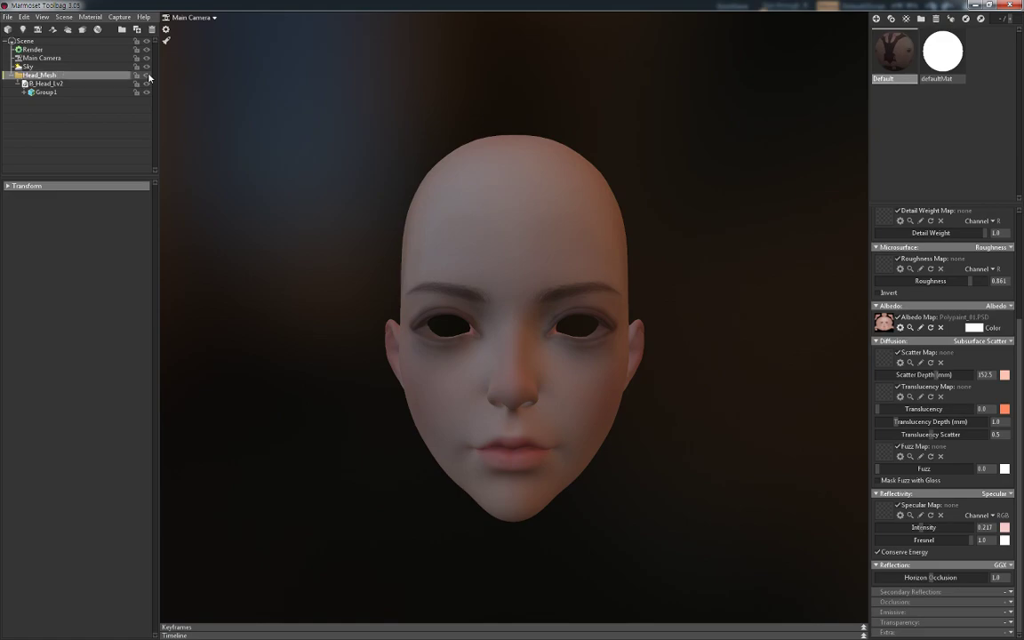
# Import the B_Eyes_Low.OBJ eye model and select it
pyautogui.click(7, 17)
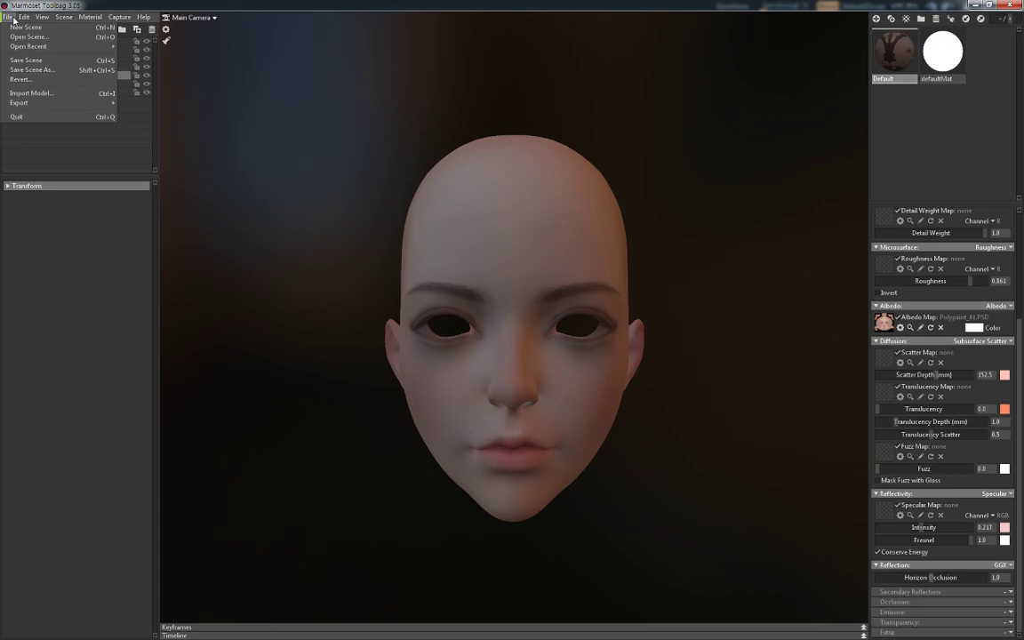
pyautogui.click(36, 93)
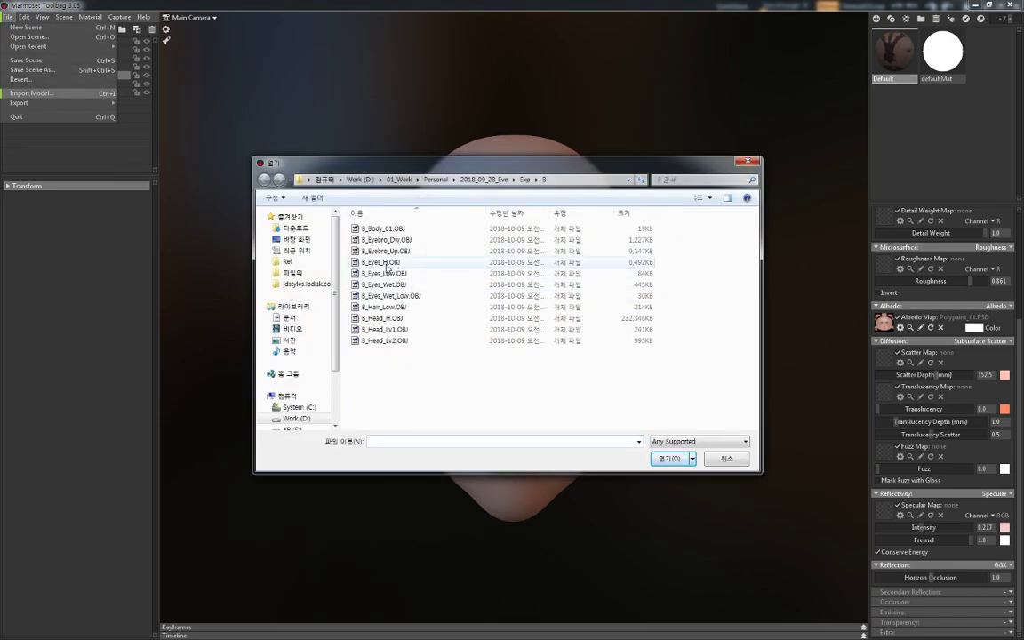
pyautogui.doubleClick(384, 275)
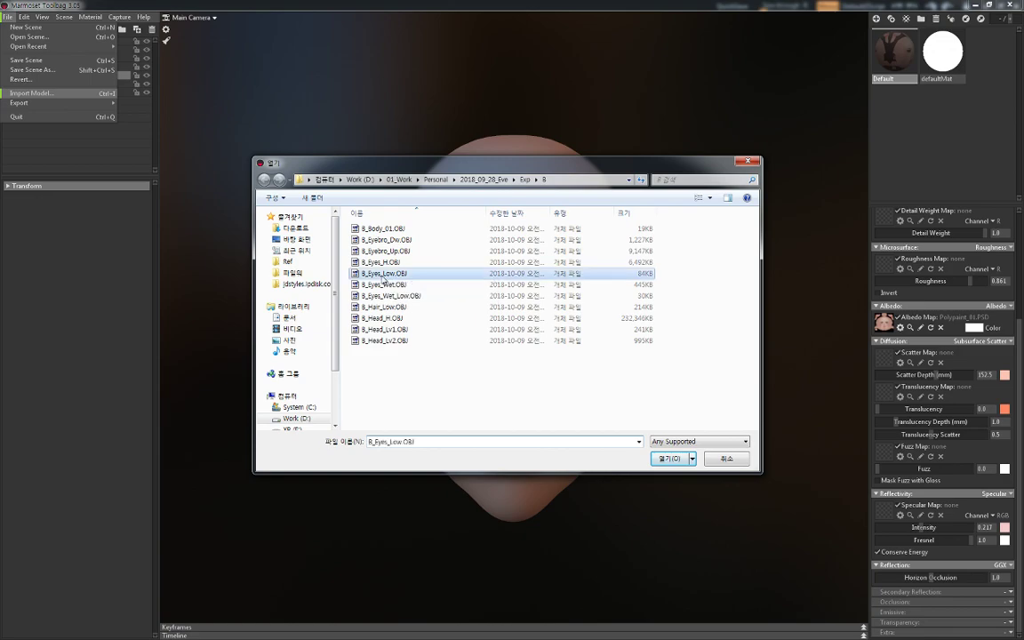
pyautogui.click(571, 330)
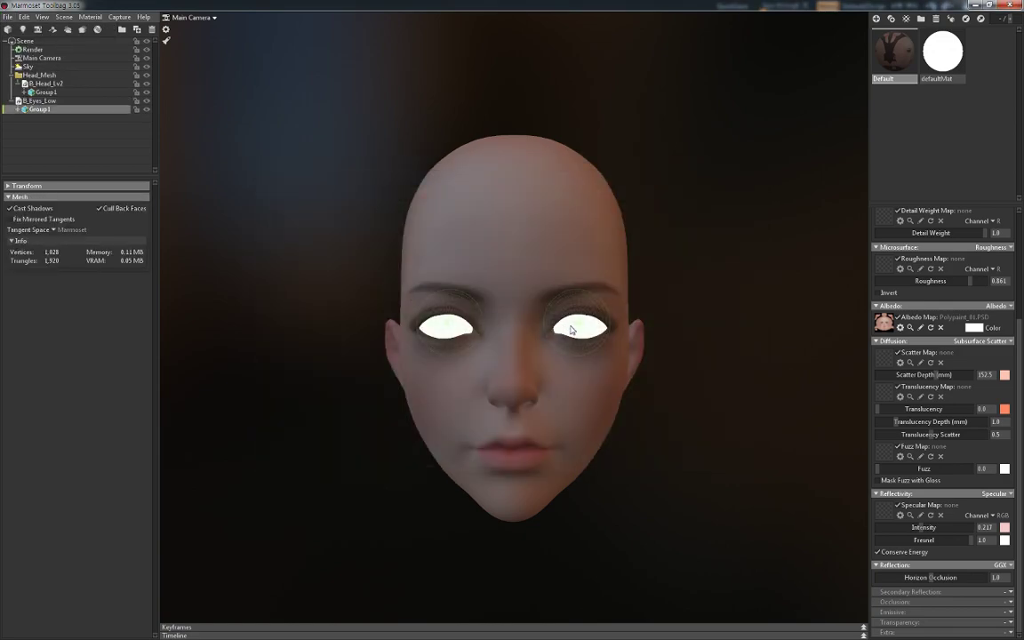
# Duplicate the Default material and name the two materials 01_Head and 02_Eyes
pyautogui.rightClick(905, 59)
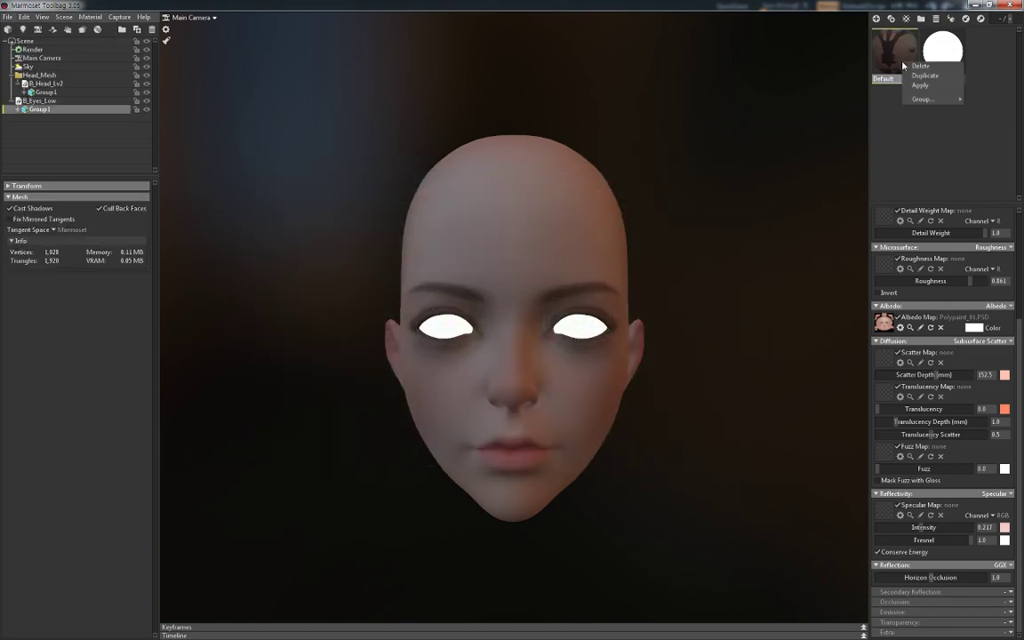
pyautogui.click(929, 73)
pyautogui.doubleClick(905, 80)
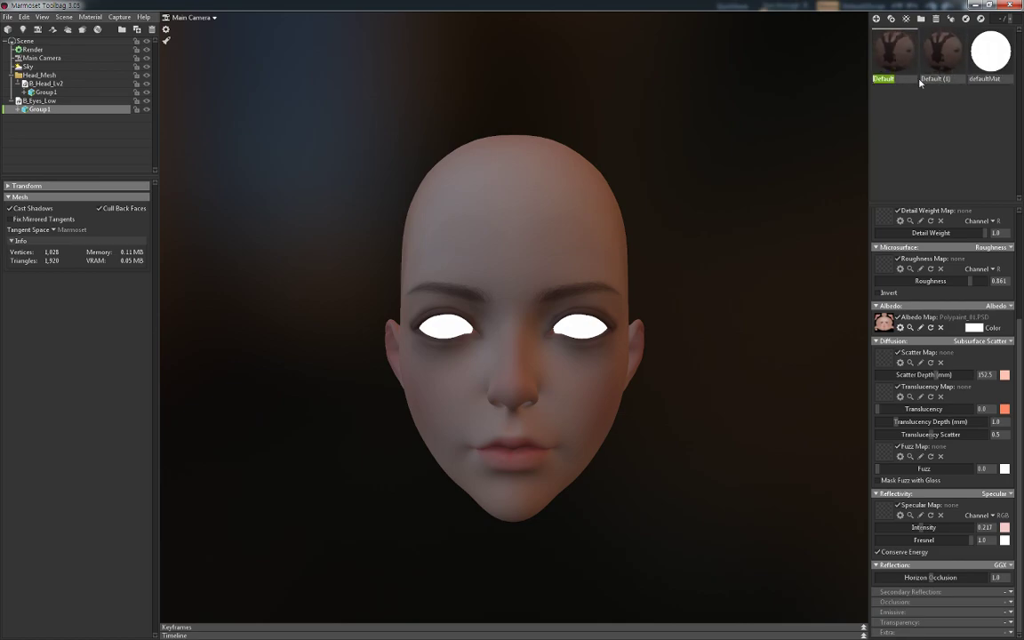
pyautogui.write('01_Head')
pyautogui.click(953, 59)
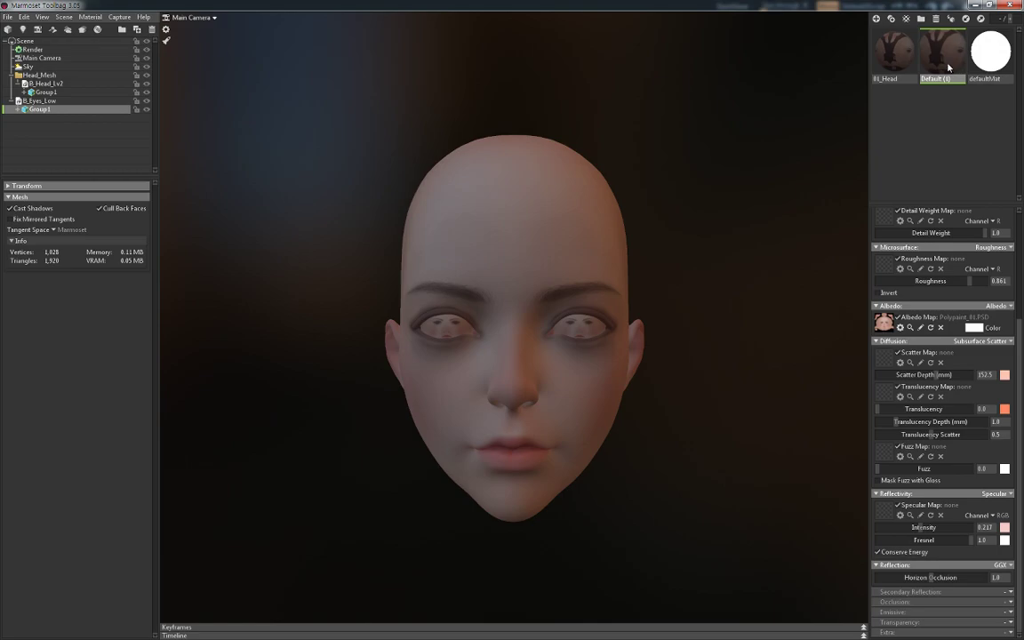
pyautogui.click(852, 36)
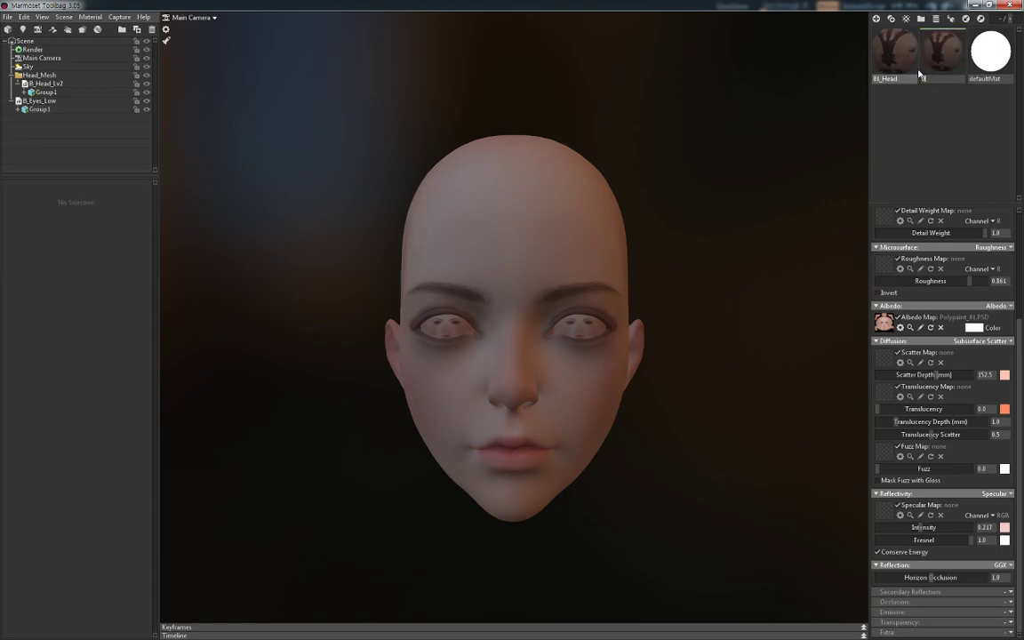
pyautogui.write('02_Eyes')
# Assign 02_Eyes to the eyeballs with specular intensity 0 and roughness 0.054
pyautogui.moveTo(941, 52); pyautogui.dragTo(587, 333)
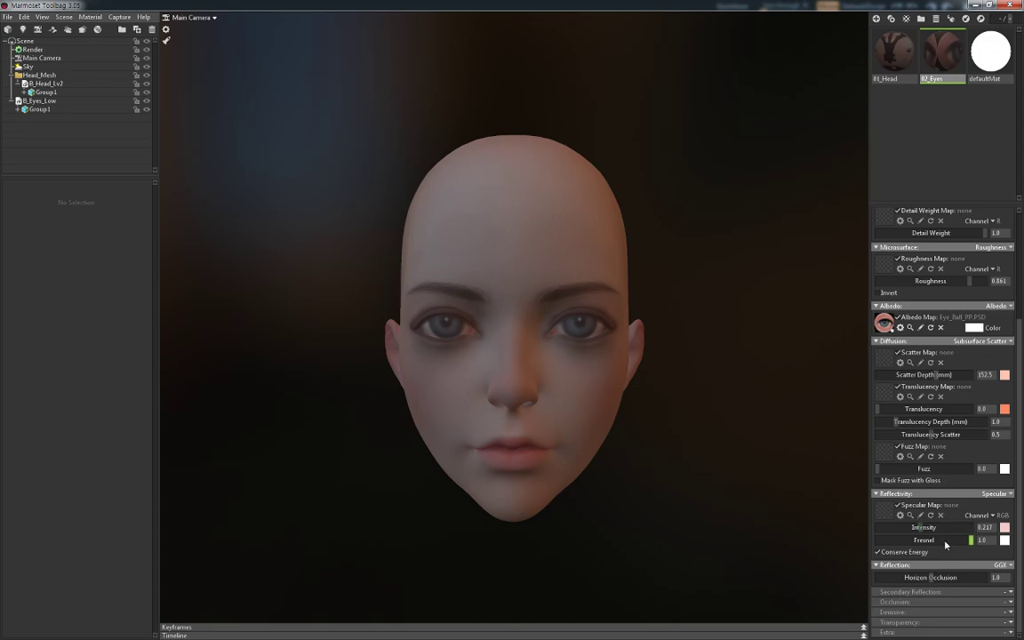
pyautogui.moveTo(887, 527); pyautogui.dragTo(865, 526)
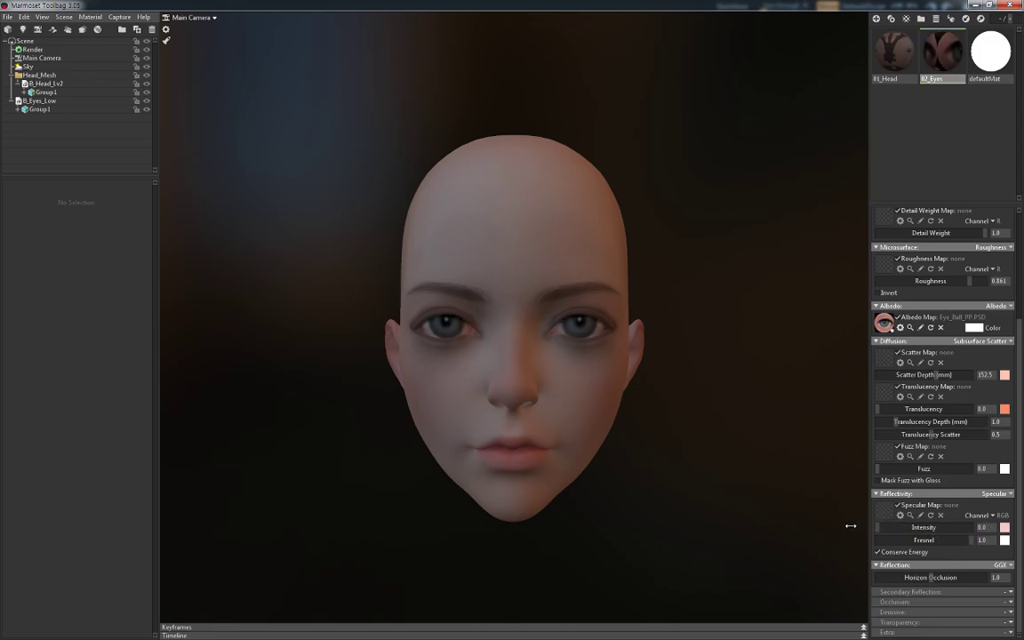
pyautogui.moveTo(969, 281); pyautogui.dragTo(882, 281)
pyautogui.moveTo(714, 315)
pyautogui.mouseDown()
pyautogui.moveTo(651, 269)
pyautogui.moveTo(669, 316)
pyautogui.moveTo(739, 323)
pyautogui.mouseUp()
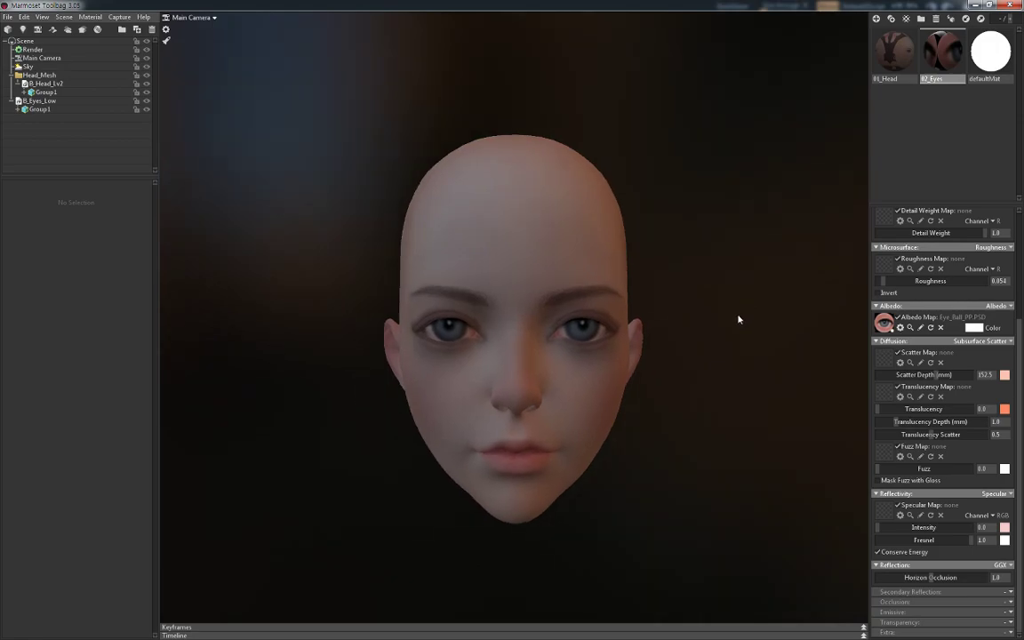
pyautogui.hotkey('alt', 'Tab')
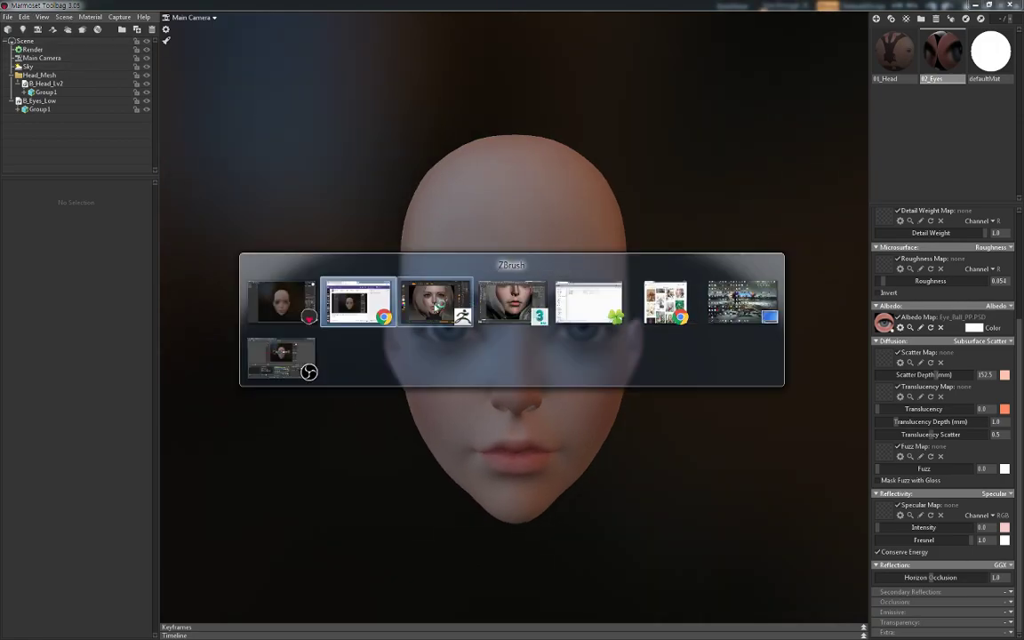
# In 3ds Max, select the hair and set its TurboSmooth iterations to 2
pyautogui.click(489, 284)
pyautogui.press('z')
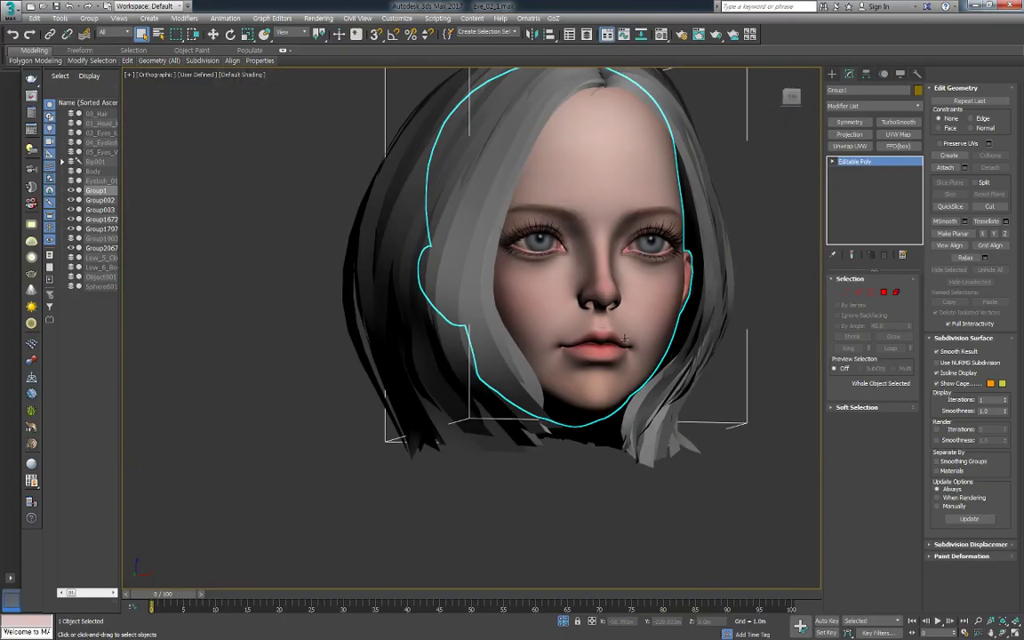
pyautogui.keyDown('alt'); pyautogui.moveTo(574, 305); pyautogui.dragTo(741, 244, button='middle'); pyautogui.keyUp('alt')
pyautogui.click(740, 243)
pyautogui.press('z')
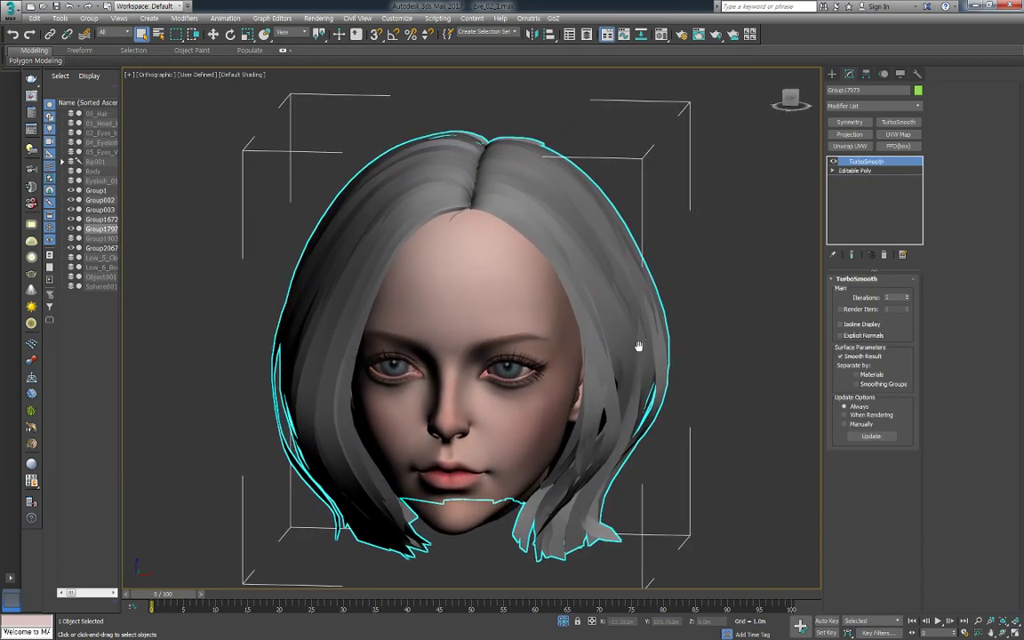
pyautogui.press('F4')
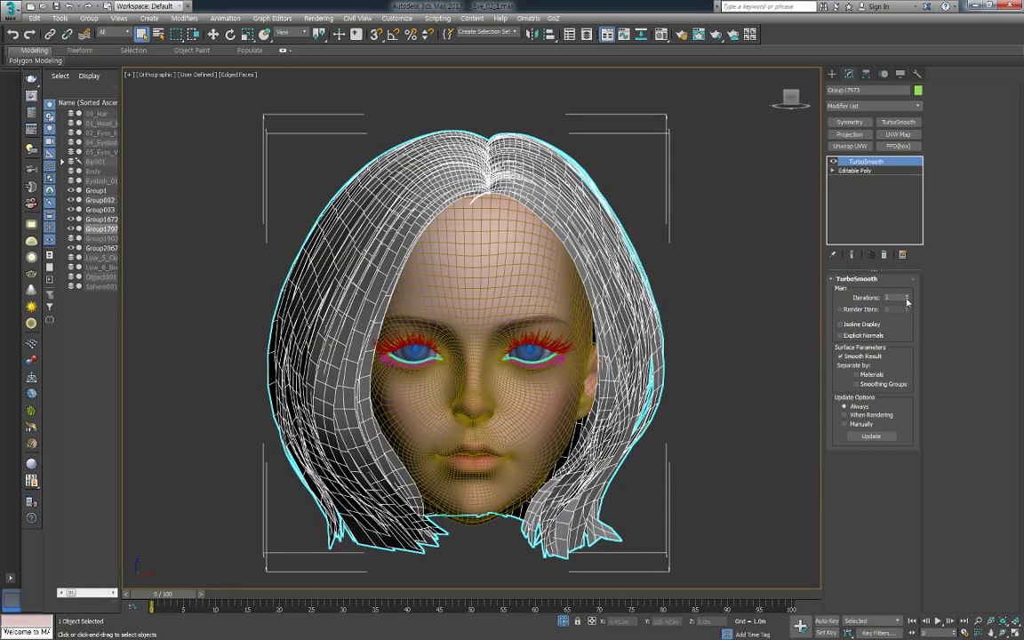
pyautogui.click(906, 302)
pyautogui.click(908, 297)
pyautogui.click(909, 297)
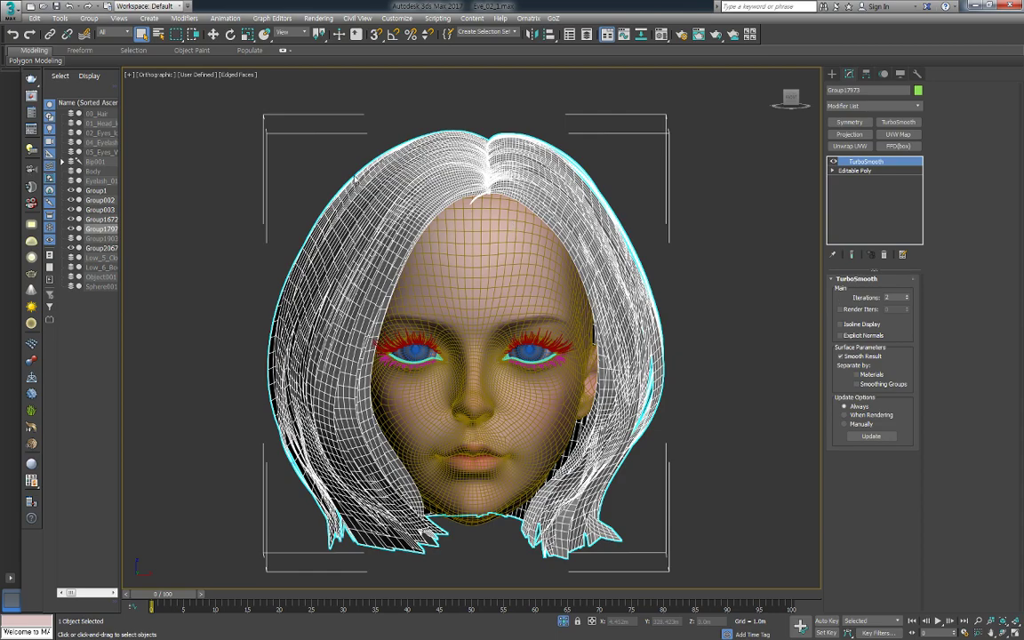
# Set up an OBJ export of the hair as B_Hair_Low in the Exp\8 folder
pyautogui.hotkey('ctrl', 'e')
pyautogui.click(151, 25)
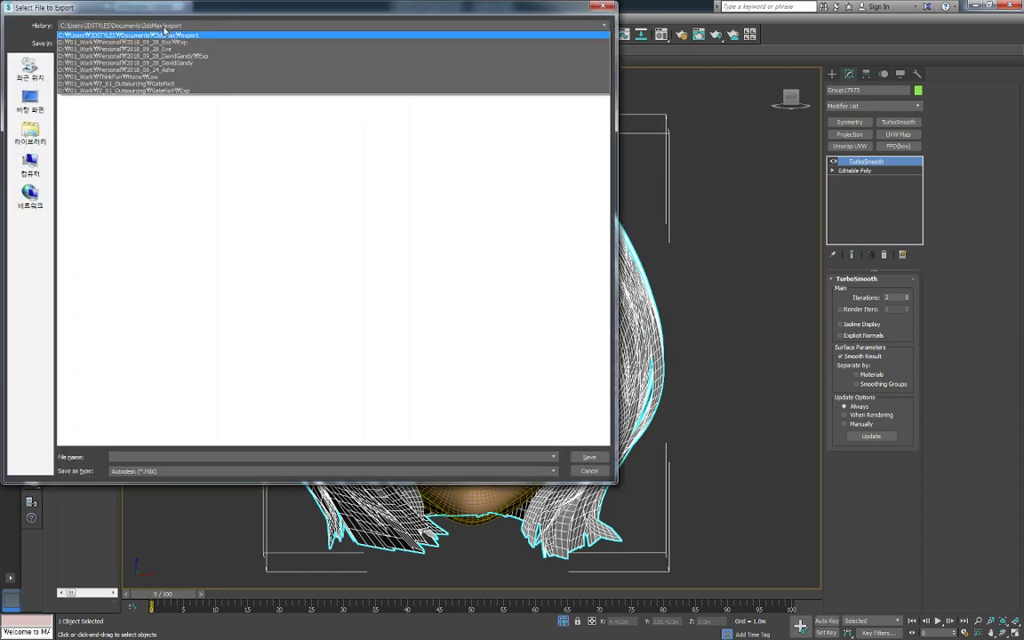
pyautogui.click(170, 43)
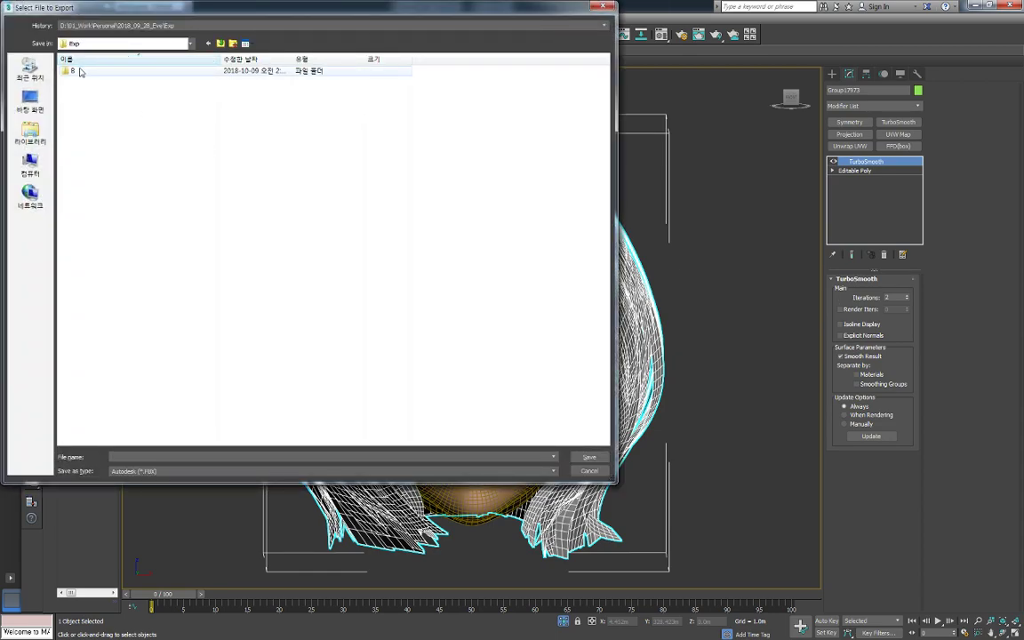
pyautogui.doubleClick(73, 71)
pyautogui.click(156, 472)
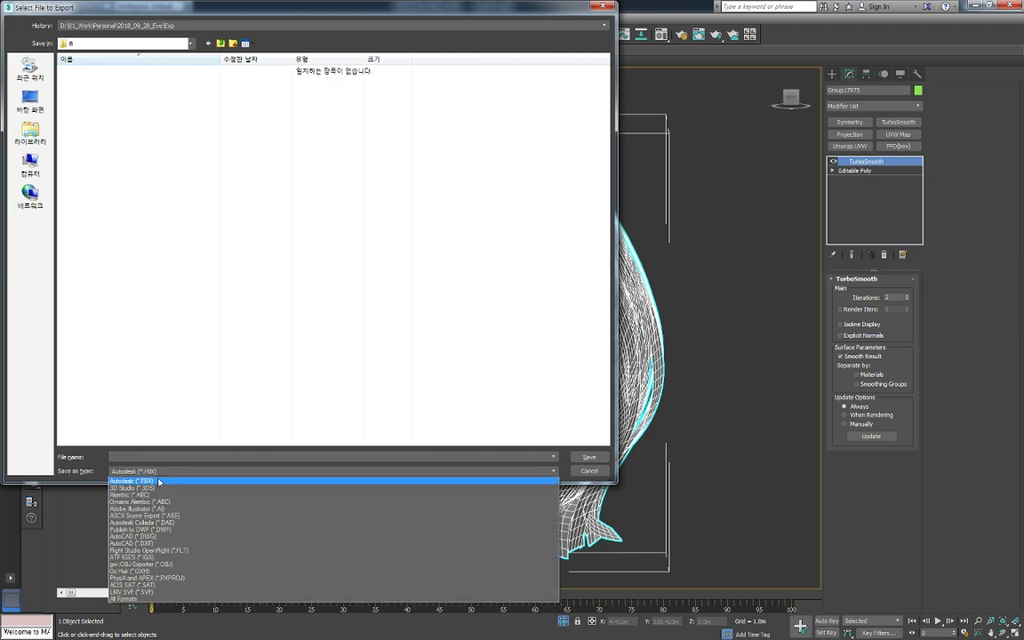
pyautogui.click(178, 565)
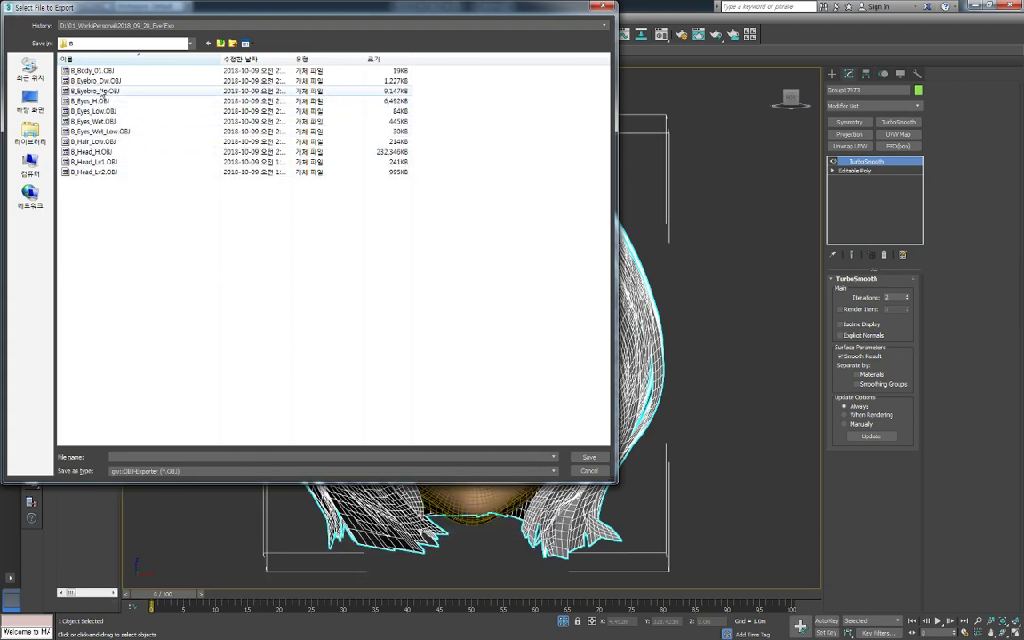
pyautogui.click(87, 144)
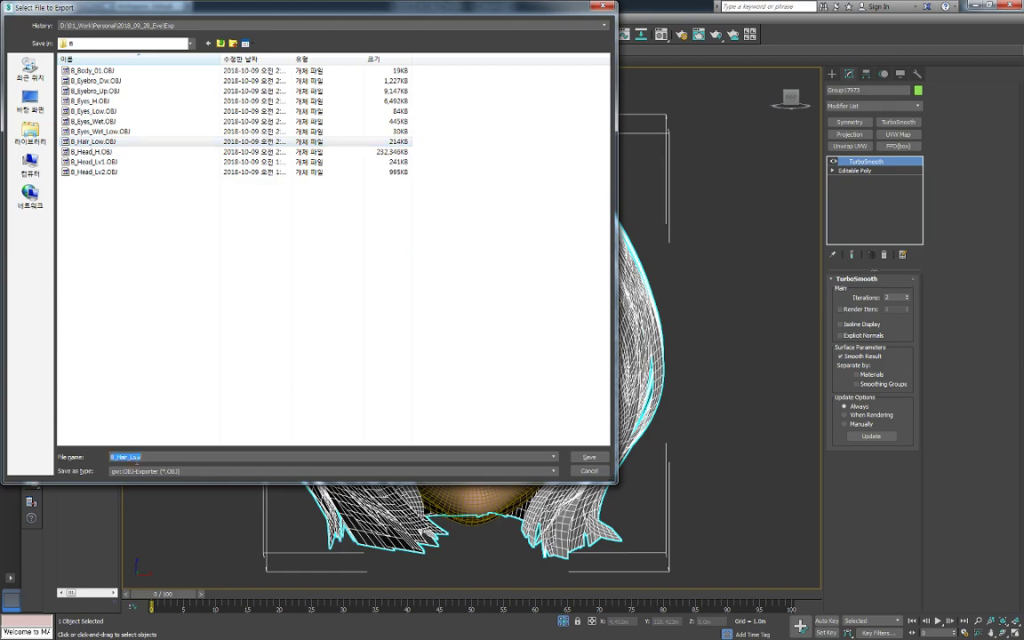
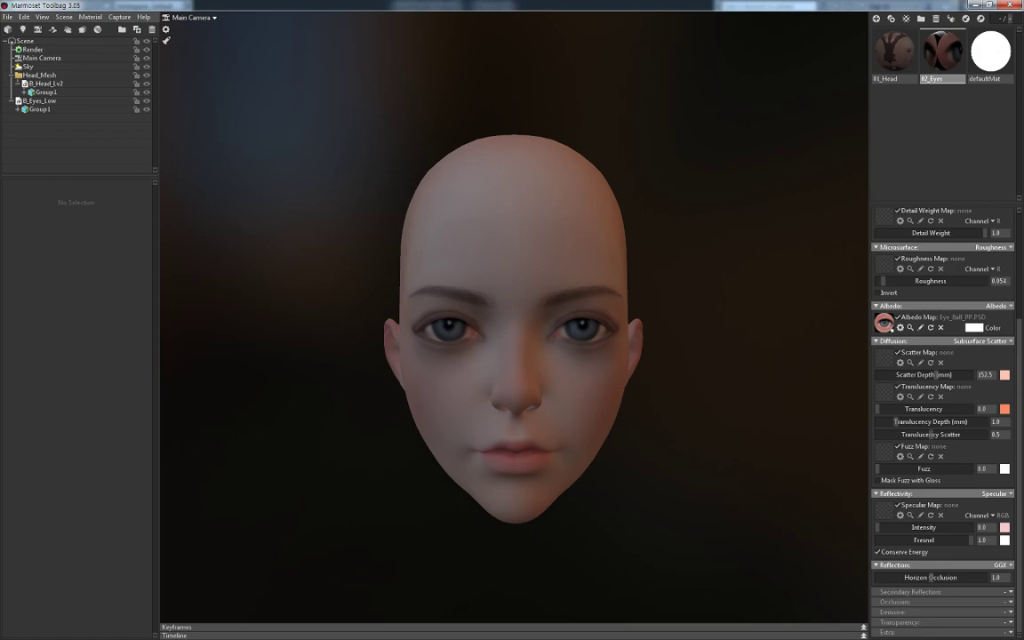
# Import 8_Hair_H.obj and turn off Cull Back Faces so the hair renders double-sided
pyautogui.click(7, 17)
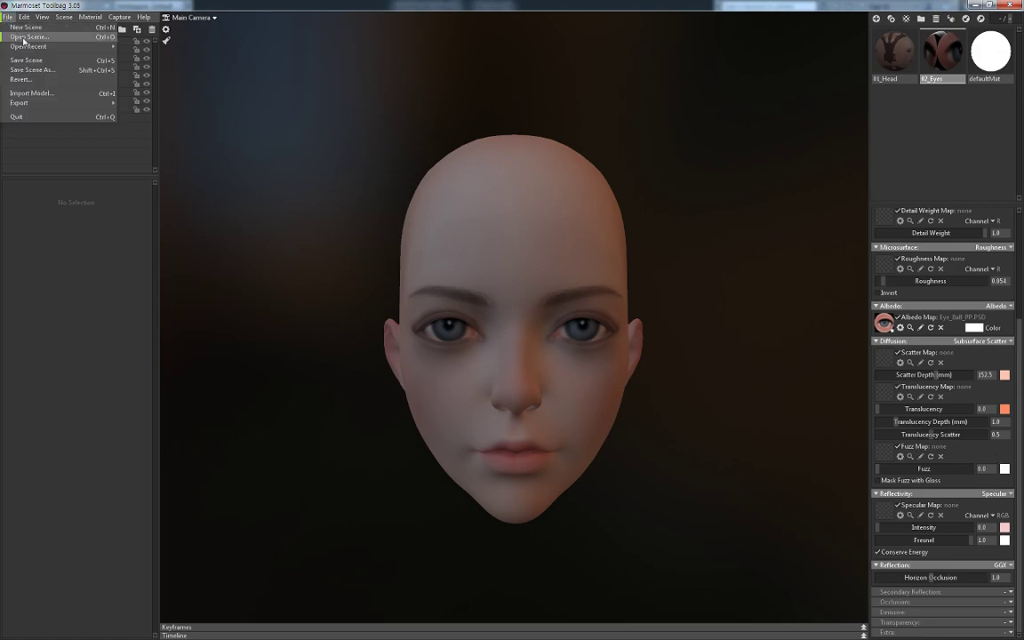
pyautogui.click(57, 97)
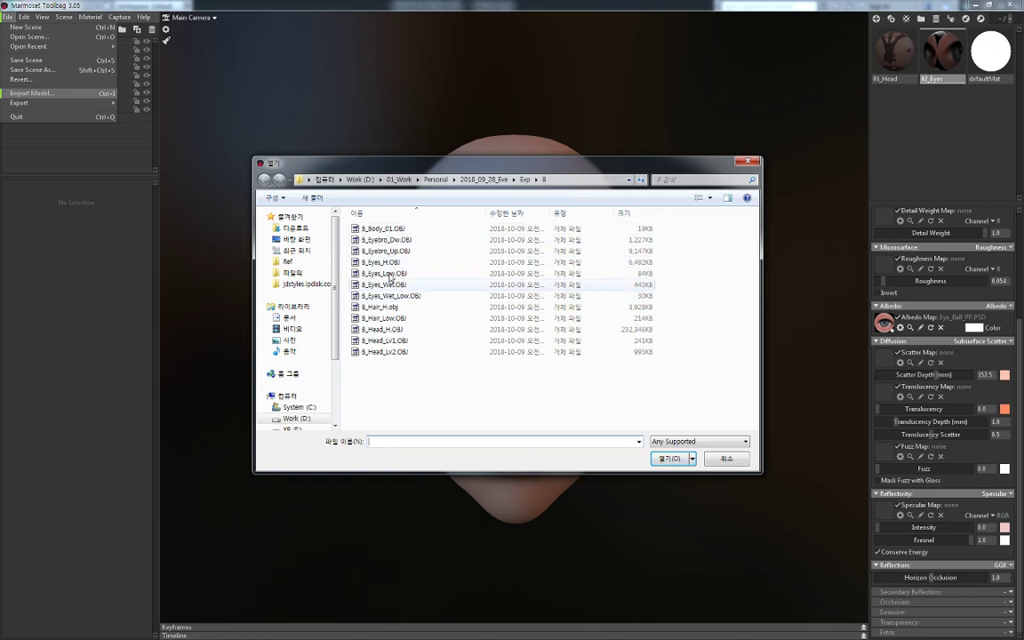
pyautogui.moveTo(384, 318)
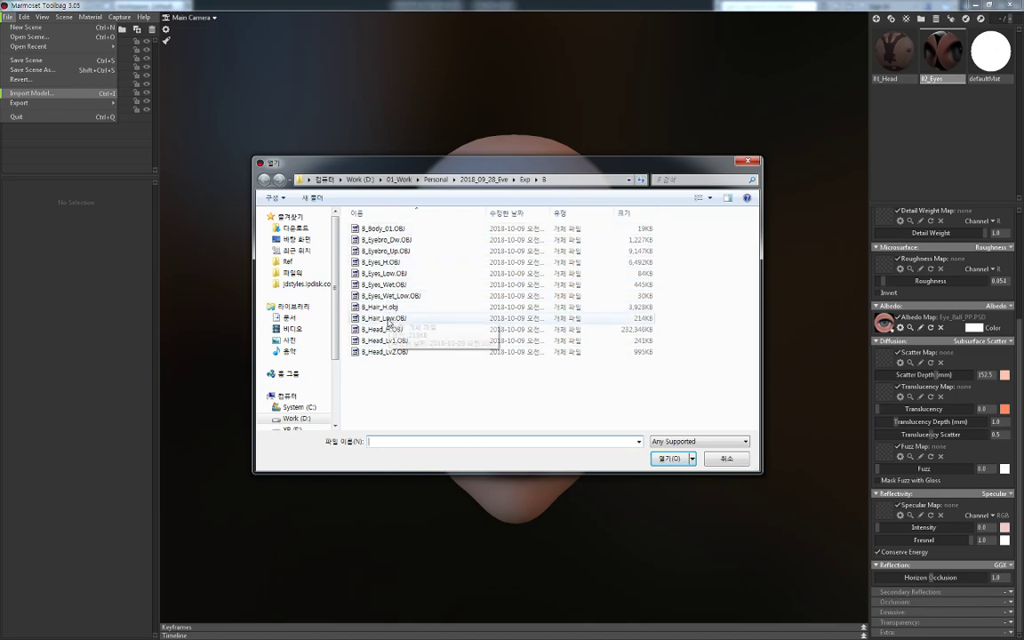
pyautogui.doubleClick(383, 307)
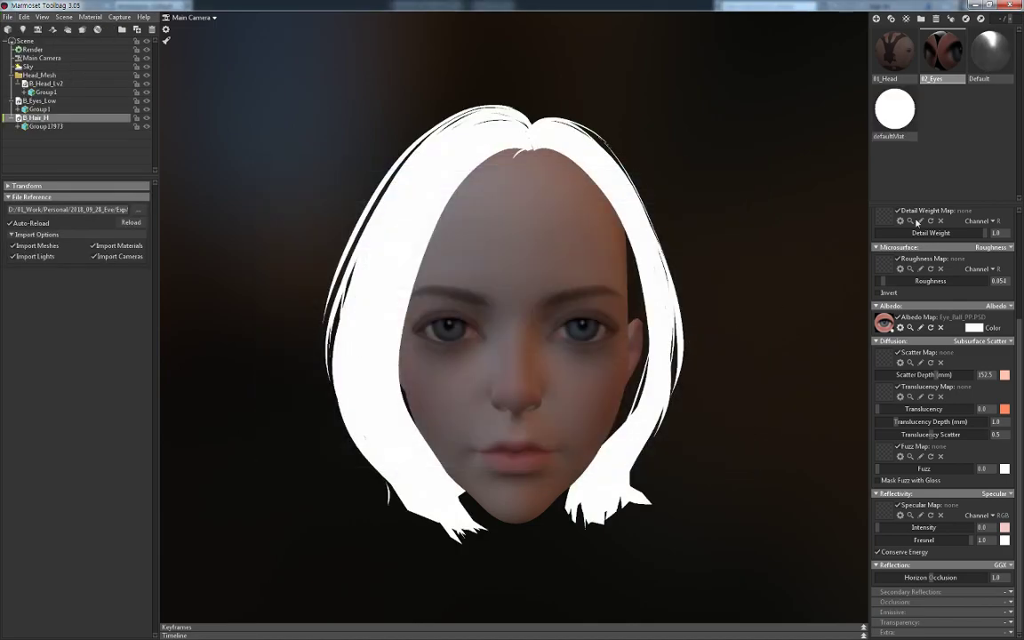
pyautogui.click(45, 126)
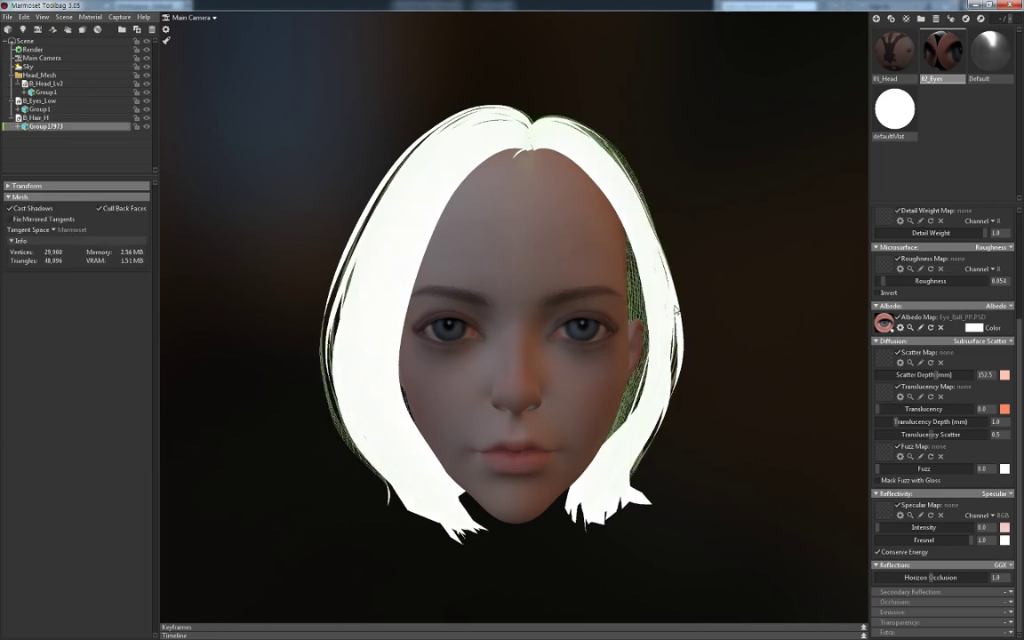
pyautogui.click(105, 209)
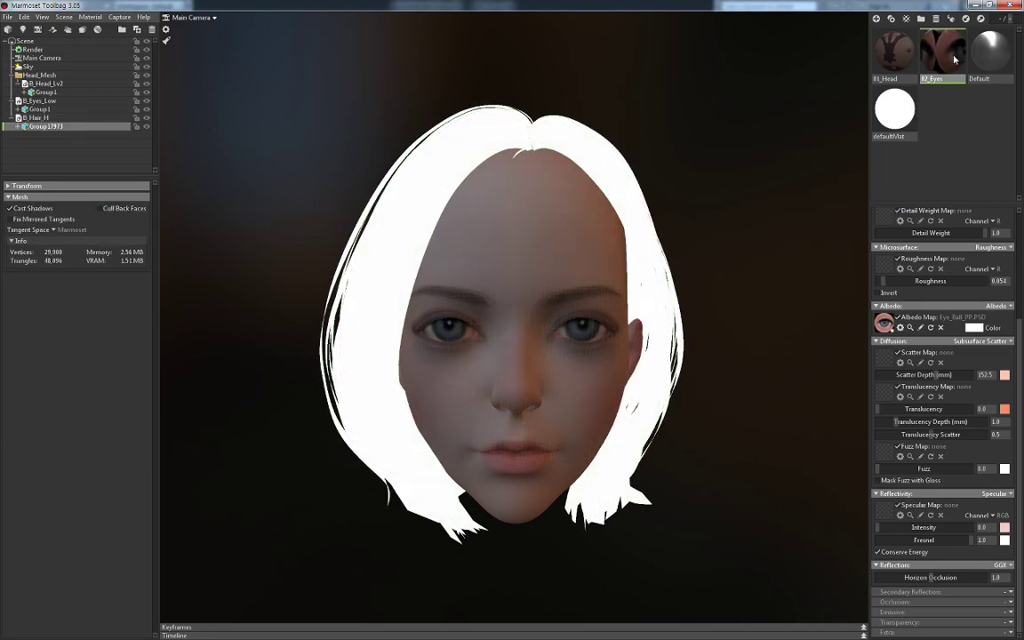
# Duplicate the 02_Eyes material as 03_Hair and assign it to the hair mesh
pyautogui.click(987, 67)
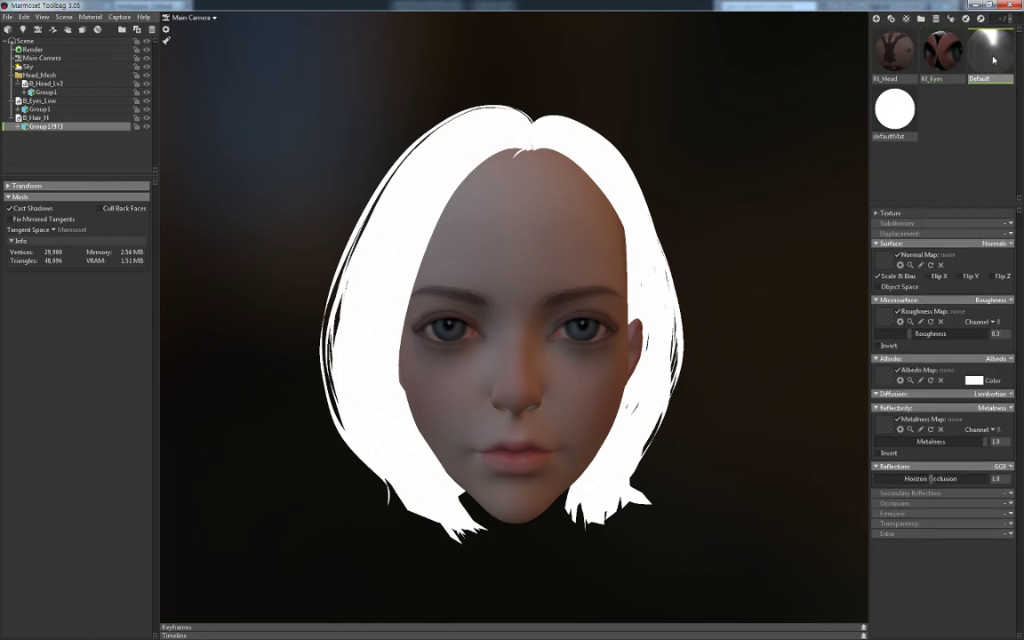
pyautogui.click(947, 55)
pyautogui.rightClick(948, 55)
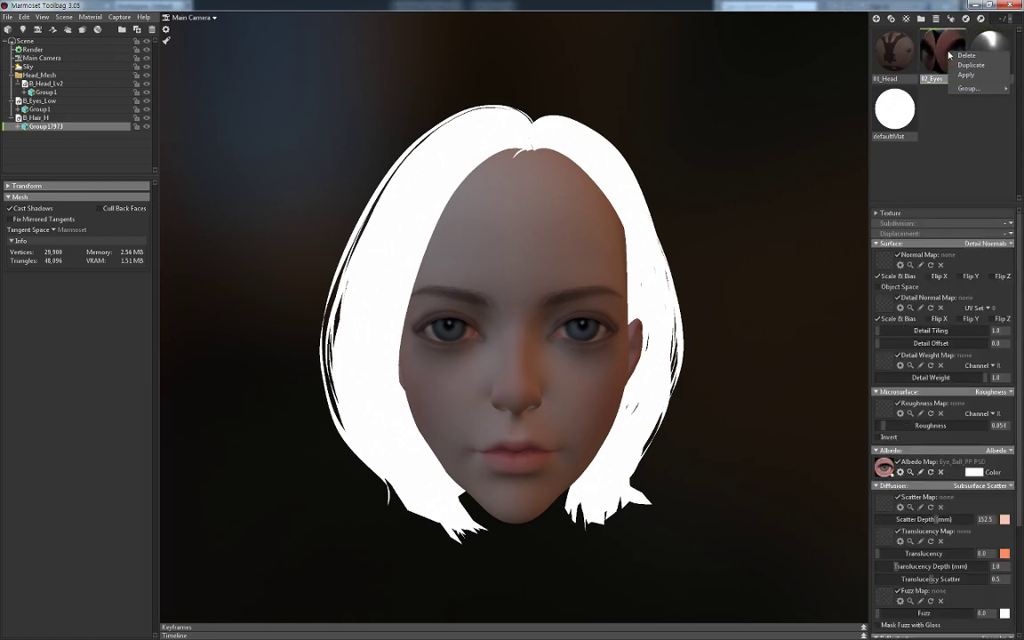
pyautogui.click(976, 76)
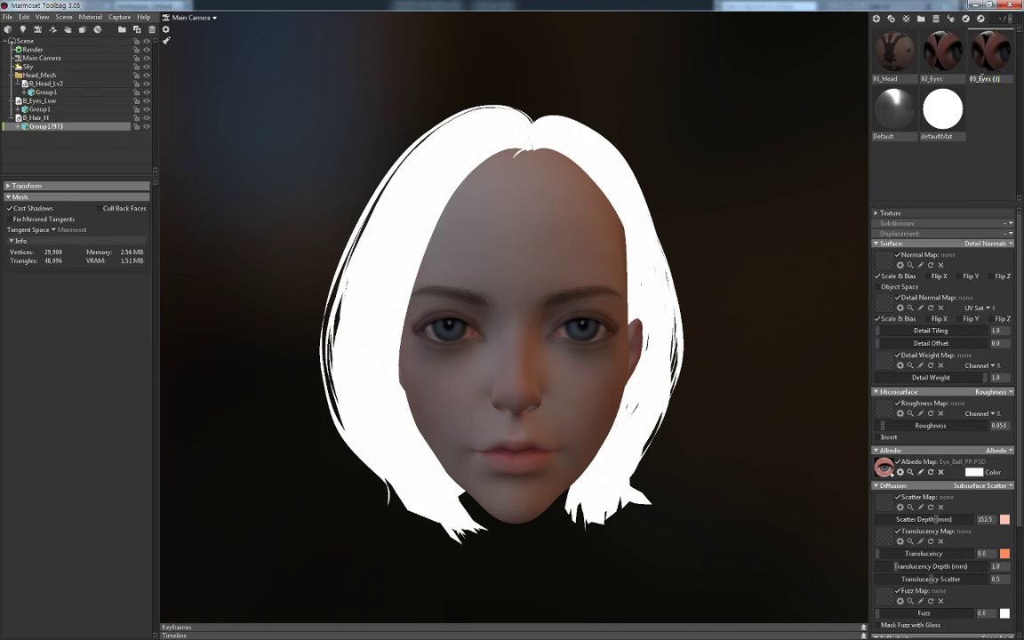
pyautogui.moveTo(975, 78); pyautogui.dragTo(1001, 78)
pyautogui.write('Hair')
pyautogui.press('Return')
pyautogui.moveTo(989, 51); pyautogui.dragTo(624, 197)
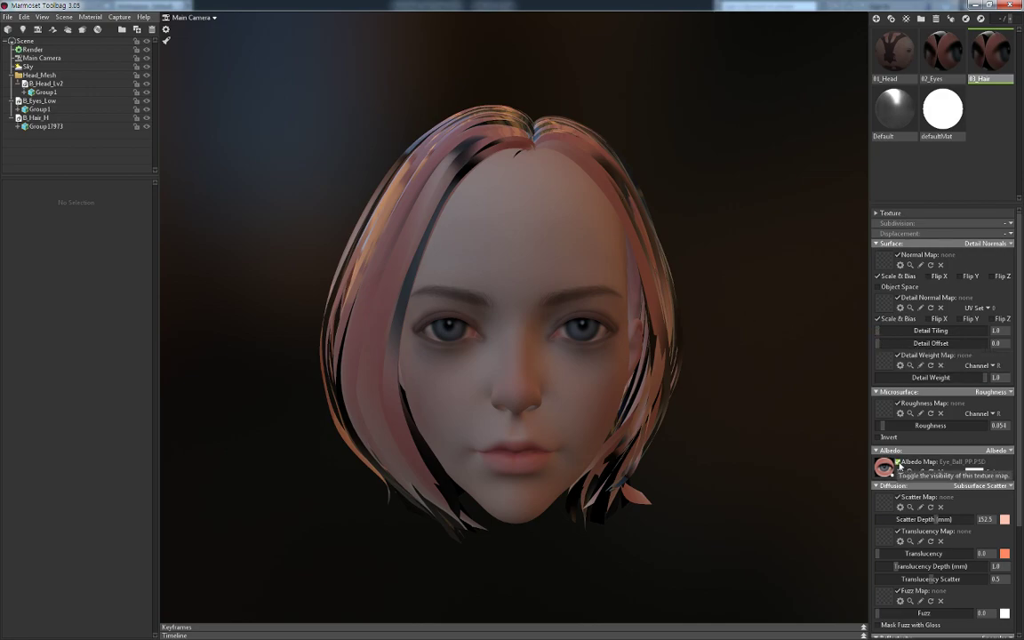
# Clear the 03_Hair albedo map and set its colour to a dark olive-brown
pyautogui.click(940, 472)
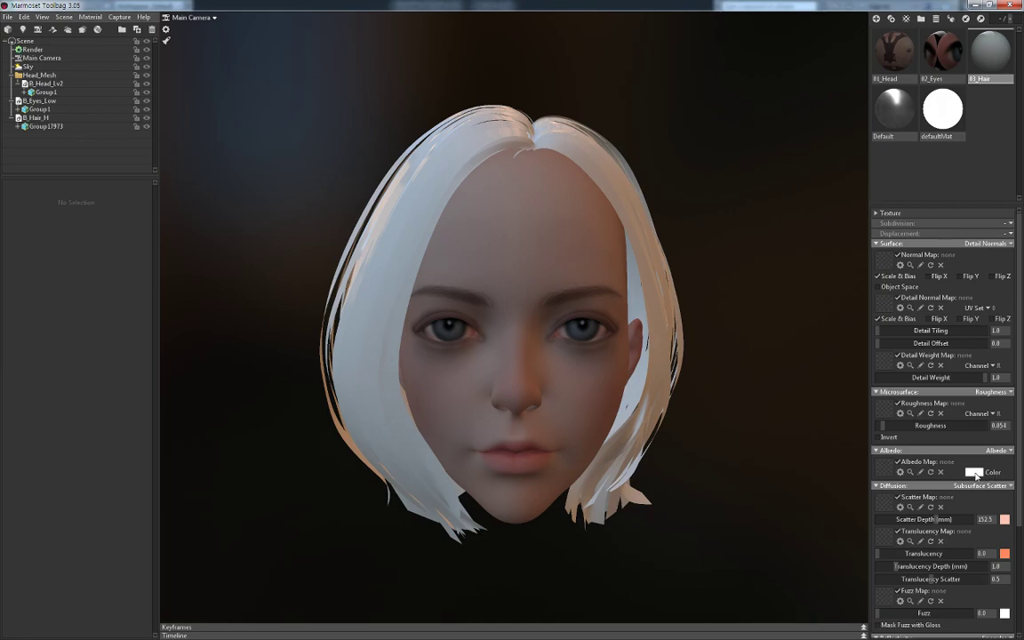
pyautogui.click(974, 472)
pyautogui.click(312, 613)
pyautogui.moveTo(188, 484); pyautogui.dragTo(200, 578)
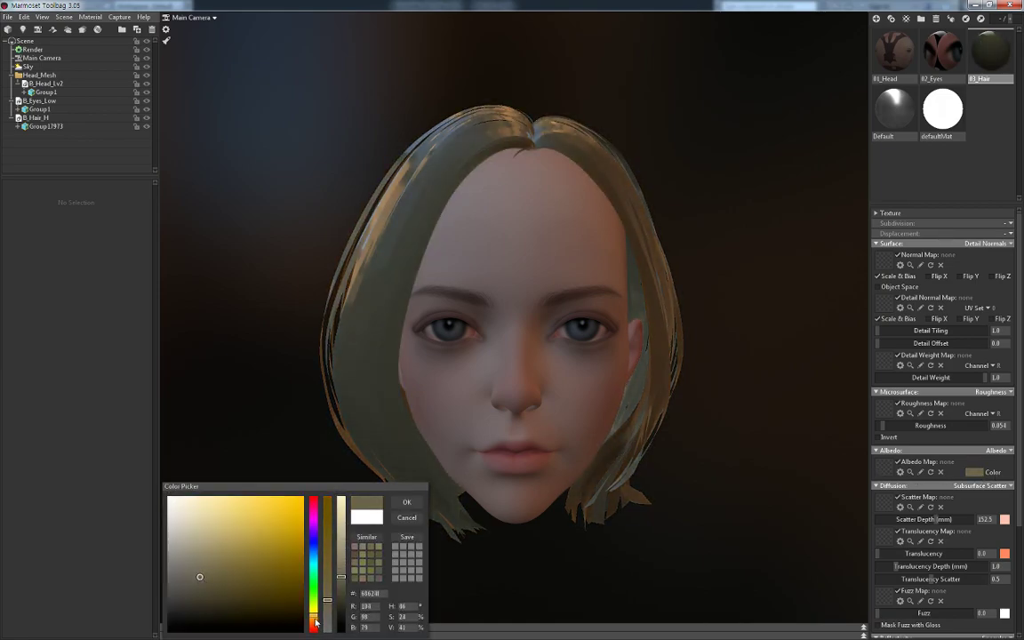
pyautogui.click(313, 619)
pyautogui.click(407, 503)
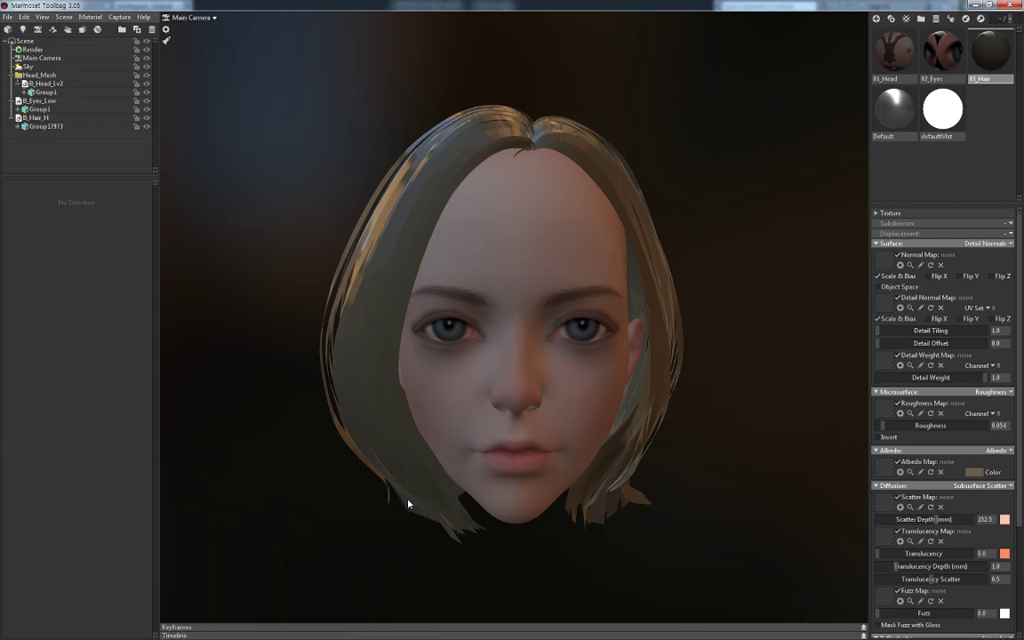
# Keep Subsurface Scatter diffusion and Specular reflectivity, then bring up the reflection model choices
pyautogui.moveTo(753, 471); pyautogui.dragTo(615, 306)
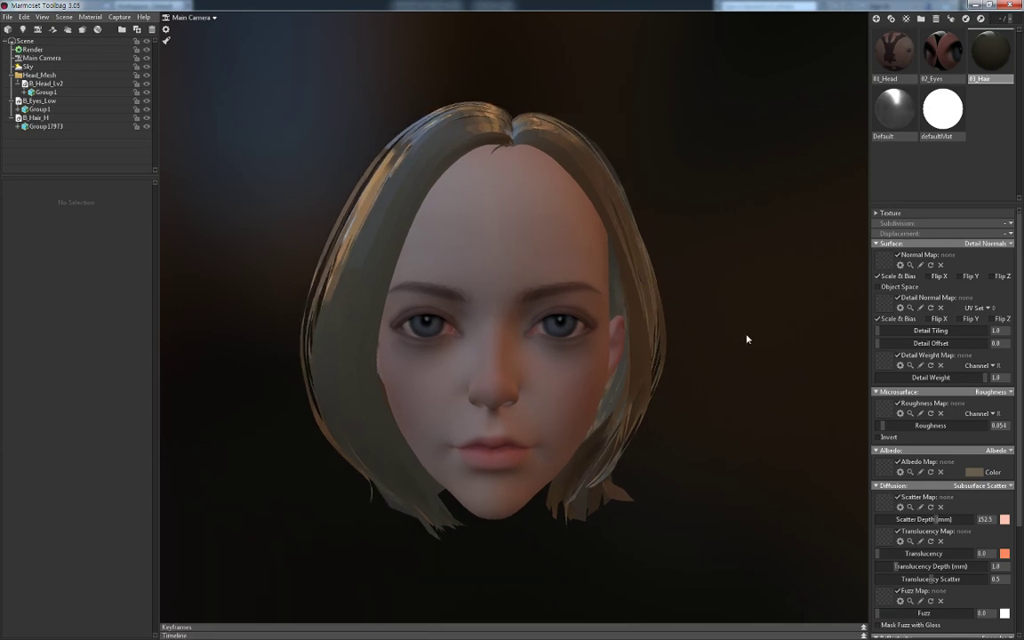
pyautogui.scroll(-2, 939, 356)
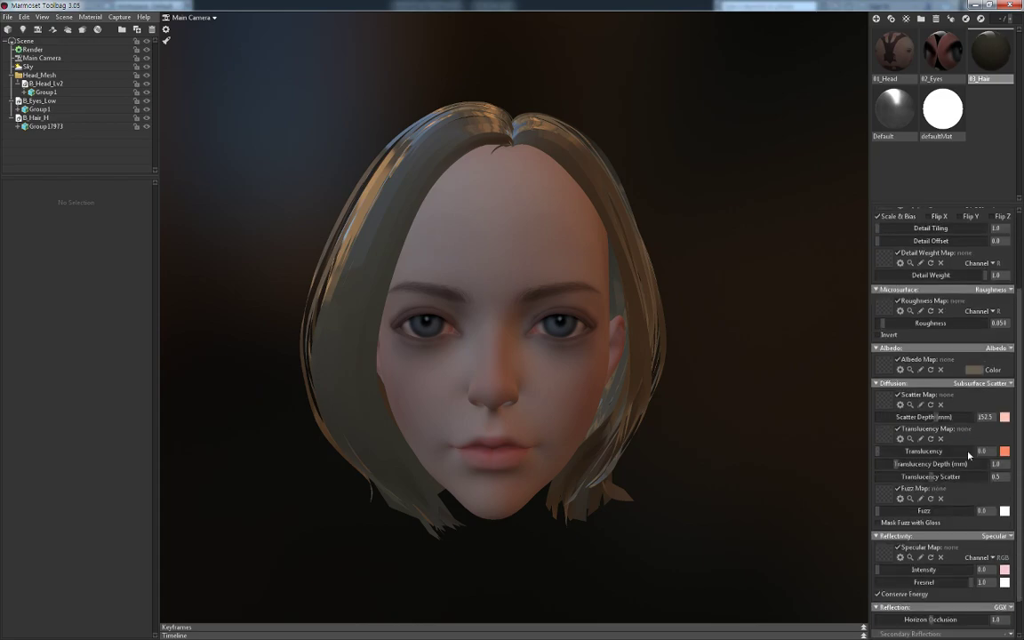
pyautogui.scroll(-2, 942, 374)
pyautogui.click(1007, 341)
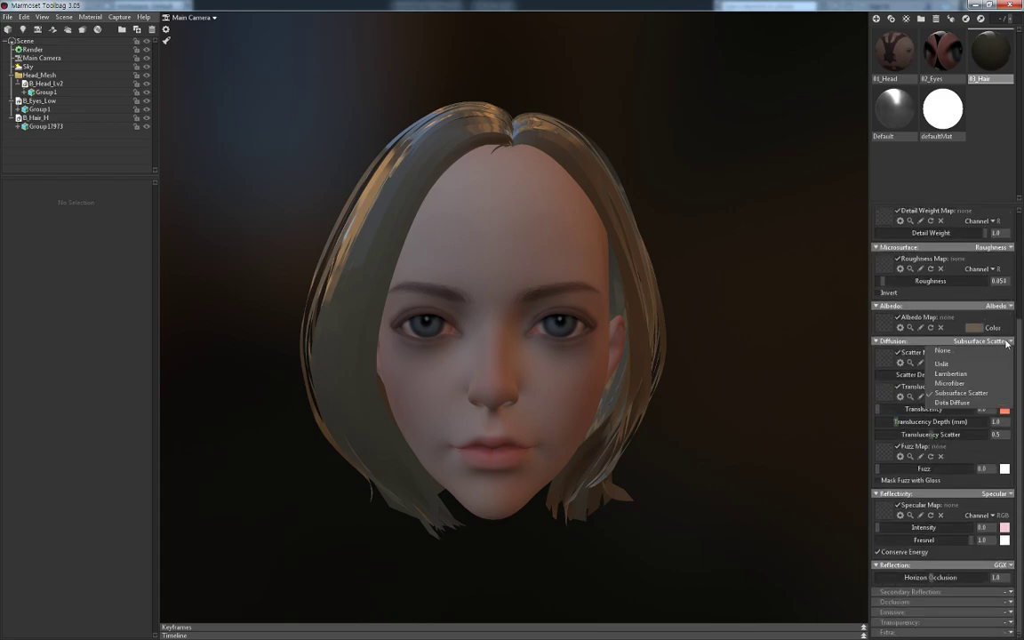
pyautogui.click(1009, 343)
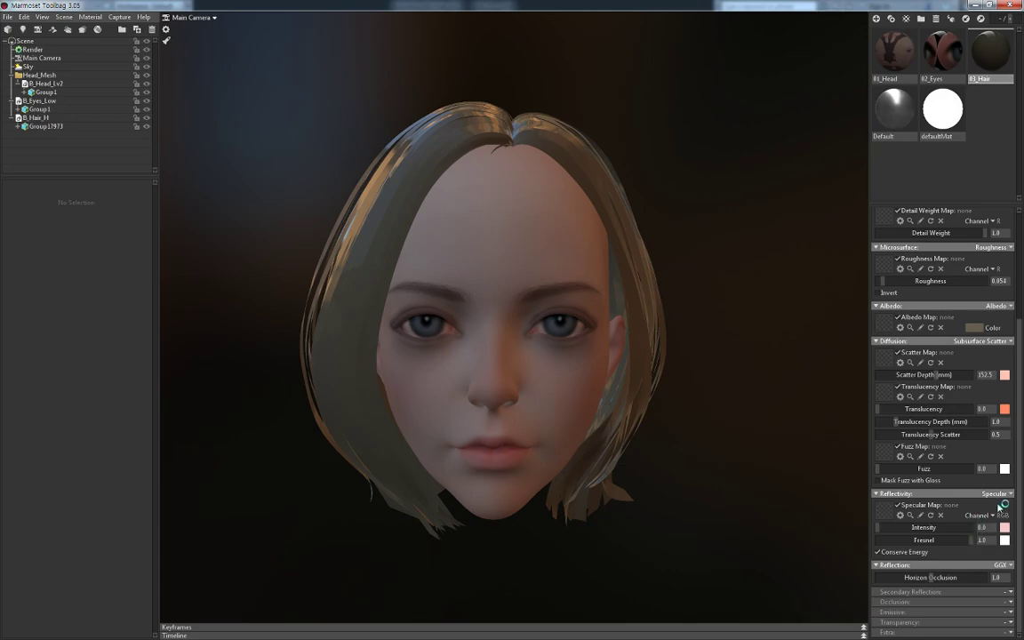
pyautogui.click(1007, 494)
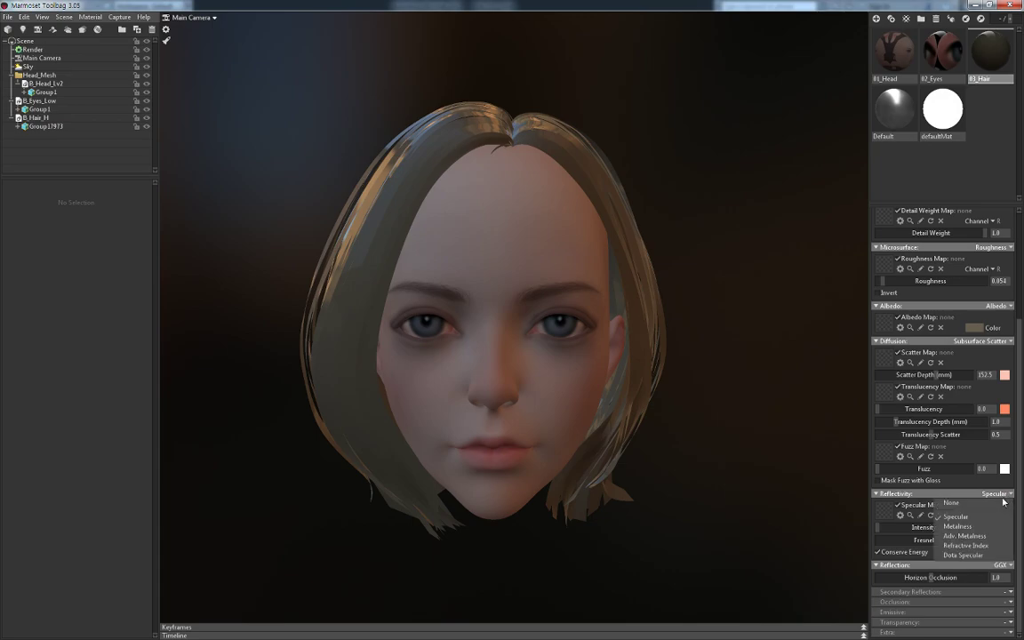
pyautogui.click(1007, 496)
pyautogui.click(1007, 567)
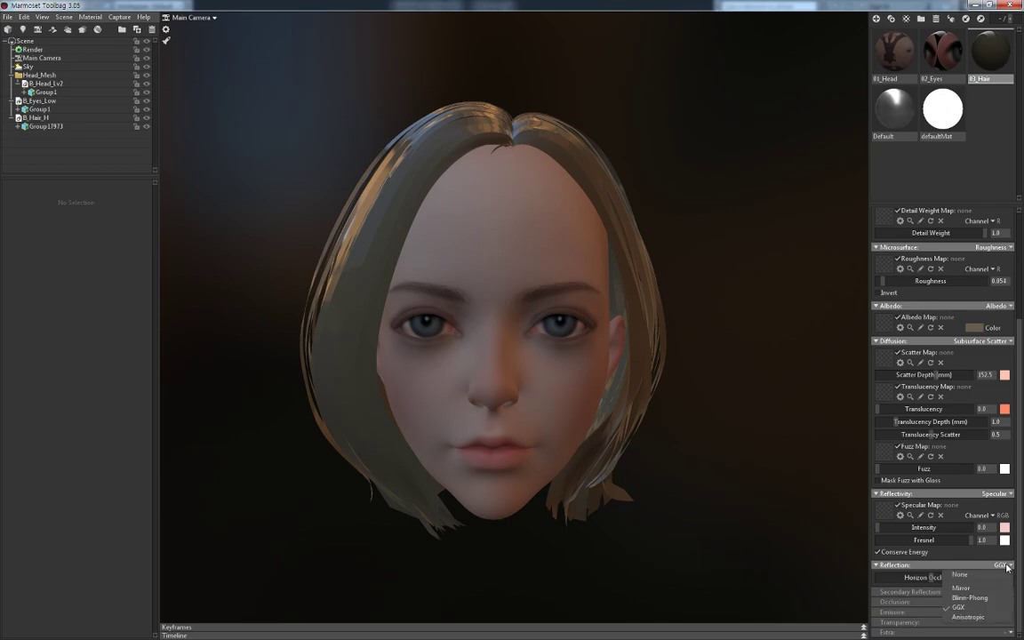
# Switch hair reflection to Anisotropic with anisotropy 0.737, a rotated direction and higher specular intensity
pyautogui.click(976, 617)
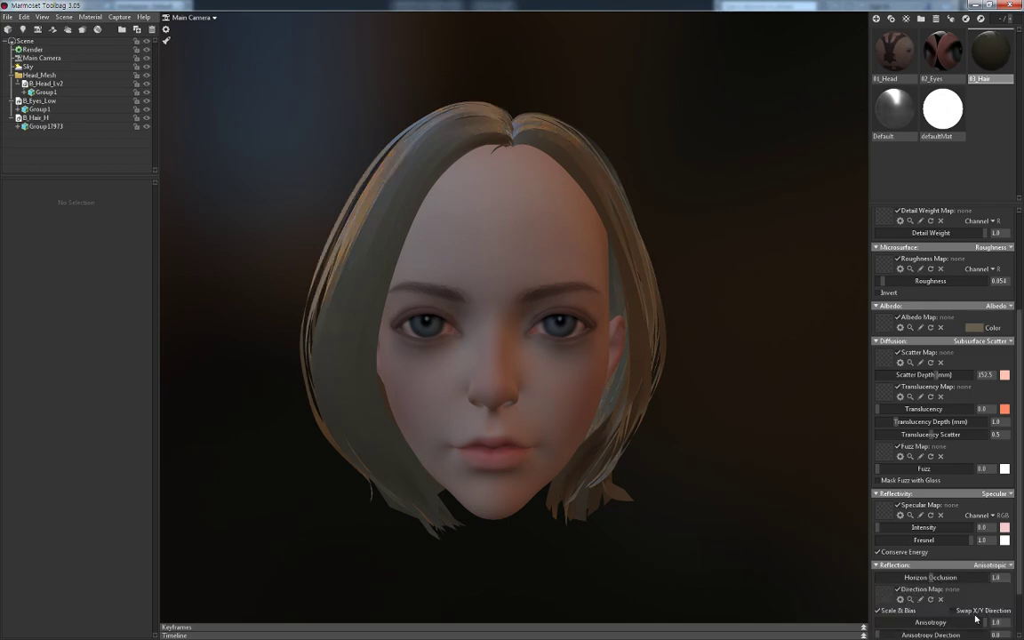
pyautogui.scroll(-3, 967, 588)
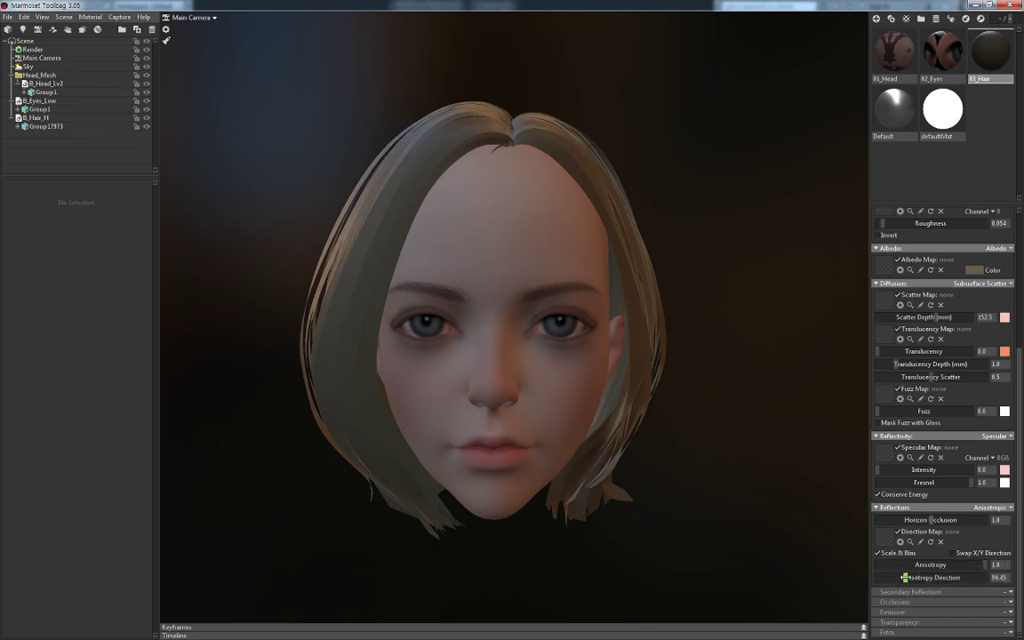
pyautogui.moveTo(883, 580)
pyautogui.mouseDown()
pyautogui.moveTo(926, 578)
pyautogui.moveTo(897, 564)
pyautogui.mouseUp()
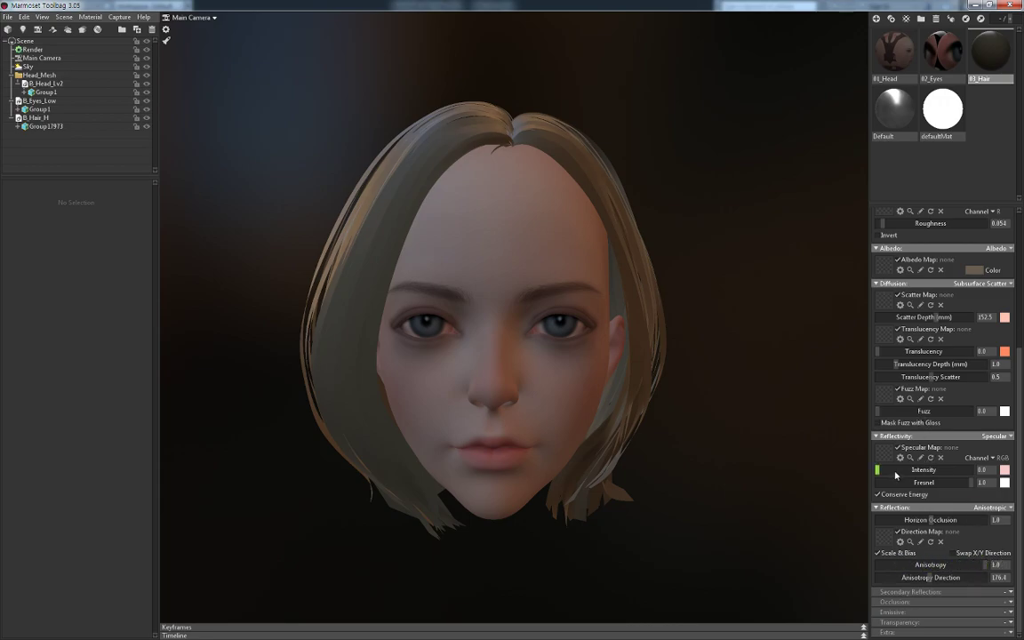
pyautogui.moveTo(898, 470); pyautogui.dragTo(933, 470)
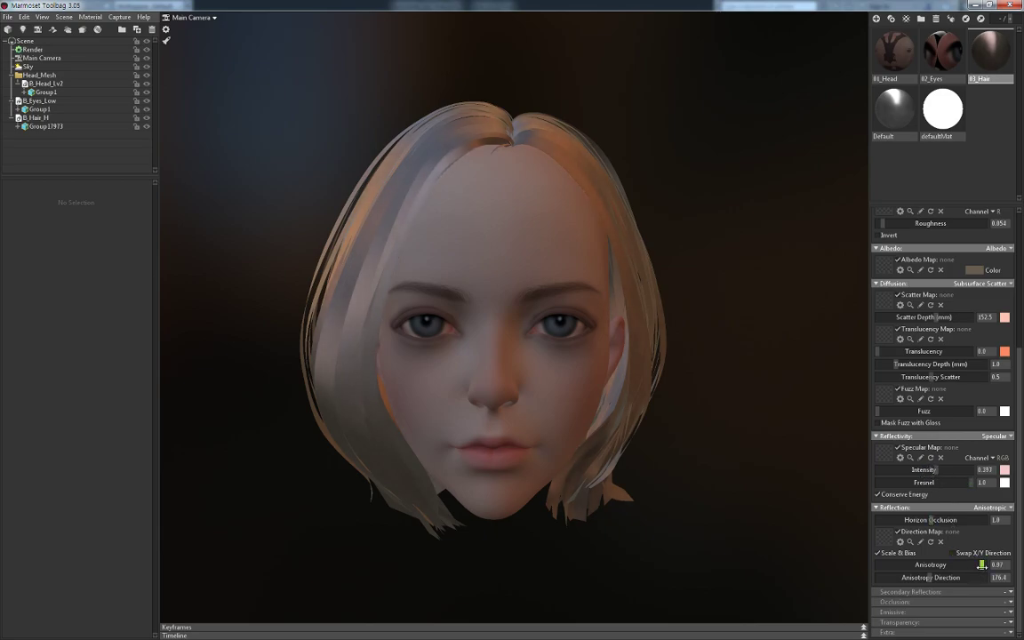
pyautogui.moveTo(889, 564)
pyautogui.mouseDown()
pyautogui.moveTo(867, 562)
pyautogui.moveTo(955, 578)
pyautogui.moveTo(867, 576)
pyautogui.moveTo(892, 558)
pyautogui.moveTo(956, 548)
pyautogui.mouseUp()
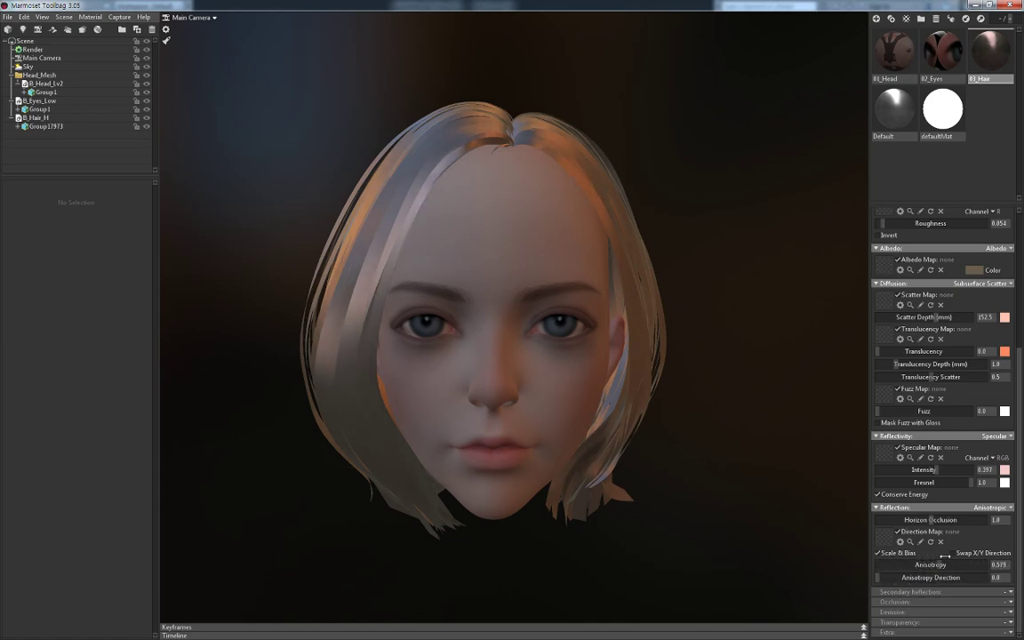
pyautogui.moveTo(898, 469); pyautogui.dragTo(925, 469)
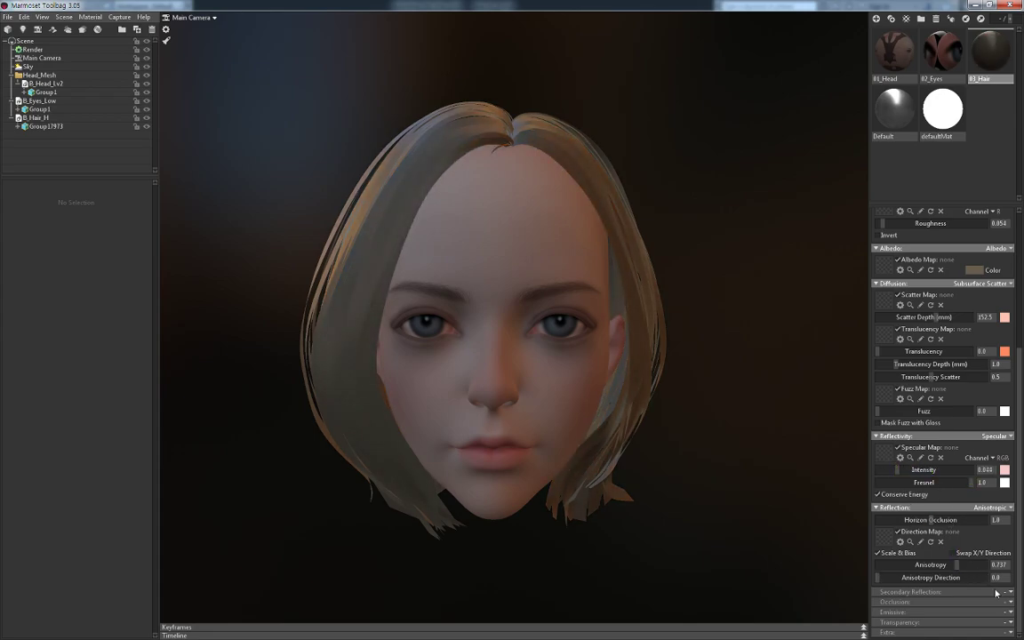
# Make the secondary reflection anisotropic with maxed anisotropy, adjusted direction and added refraction shift
pyautogui.click(994, 507)
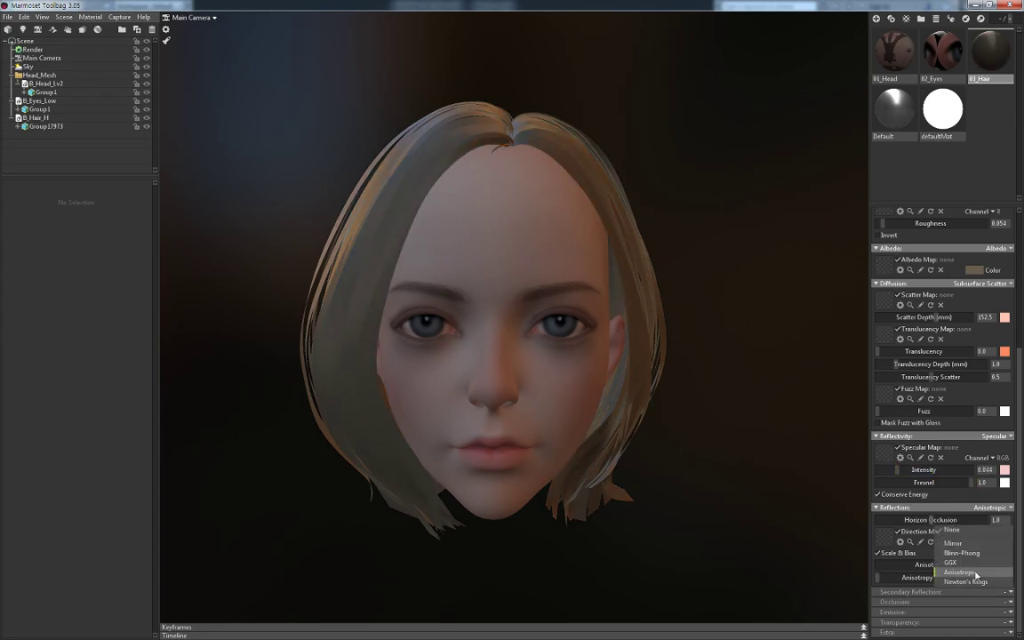
pyautogui.click(975, 574)
pyautogui.scroll(-3, 876, 513)
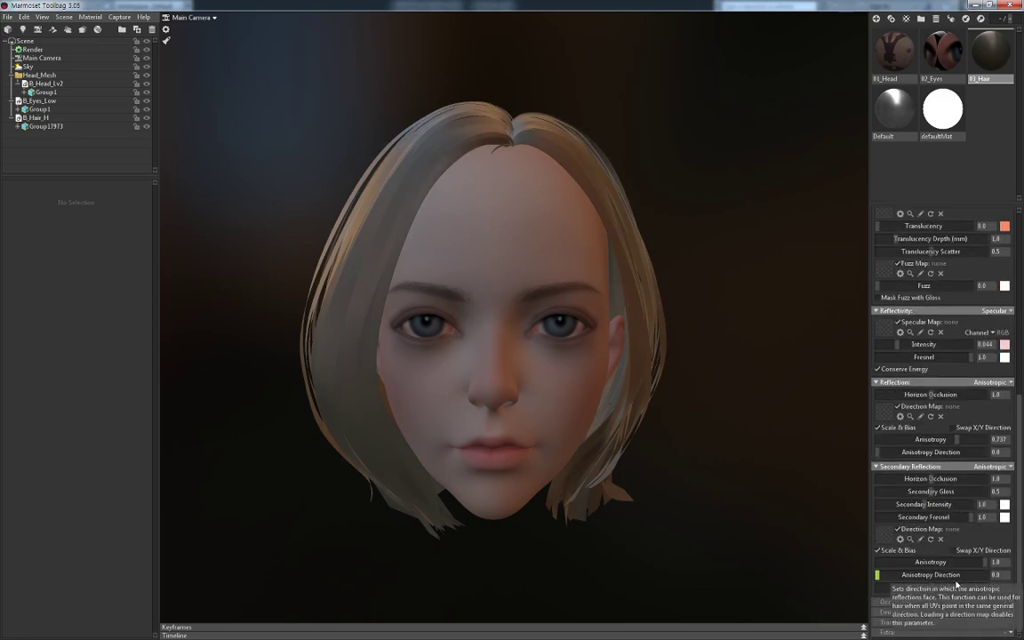
pyautogui.moveTo(906, 574); pyautogui.dragTo(978, 562)
pyautogui.moveTo(871, 560); pyautogui.dragTo(1005, 557)
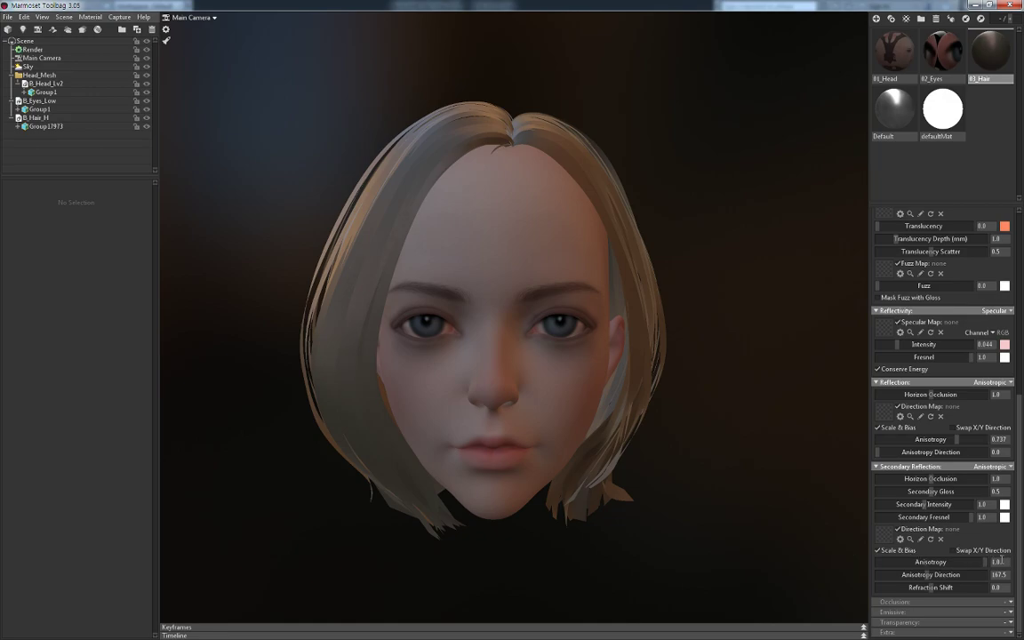
pyautogui.moveTo(931, 590); pyautogui.dragTo(950, 586)
pyautogui.moveTo(950, 587)
pyautogui.mouseDown()
pyautogui.moveTo(971, 584)
pyautogui.moveTo(924, 575)
pyautogui.mouseUp()
# Bring the hair roughness back down to about 0.19 after testing a rougher surface
pyautogui.scroll(10, 955, 441)
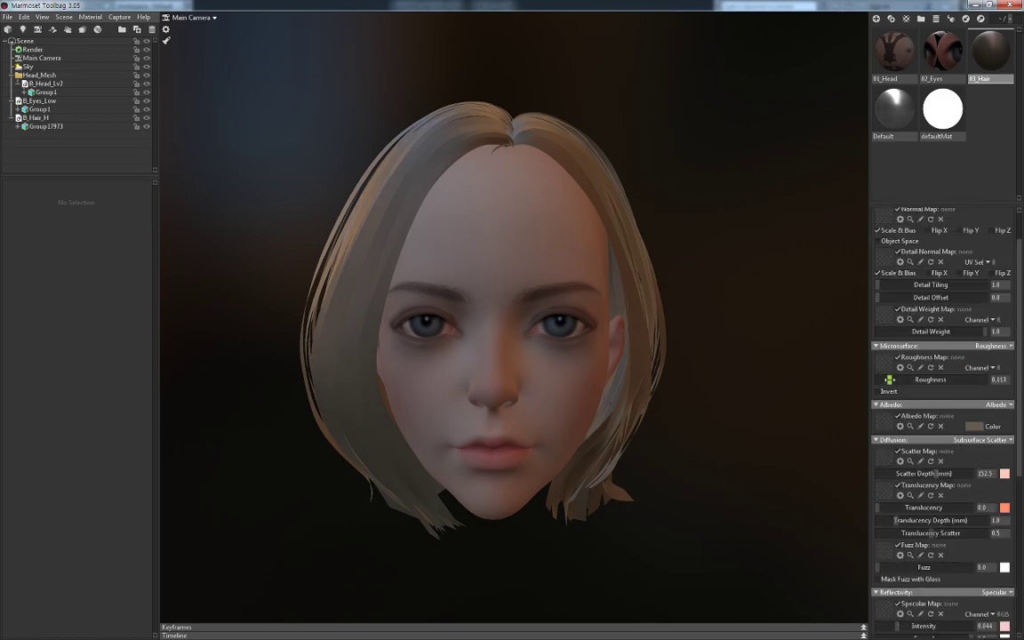
pyautogui.moveTo(877, 379)
pyautogui.mouseDown()
pyautogui.moveTo(975, 380)
pyautogui.moveTo(943, 380)
pyautogui.mouseUp()
pyautogui.moveTo(915, 379)
pyautogui.mouseDown()
pyautogui.moveTo(853, 381)
pyautogui.moveTo(884, 380)
pyautogui.mouseUp()
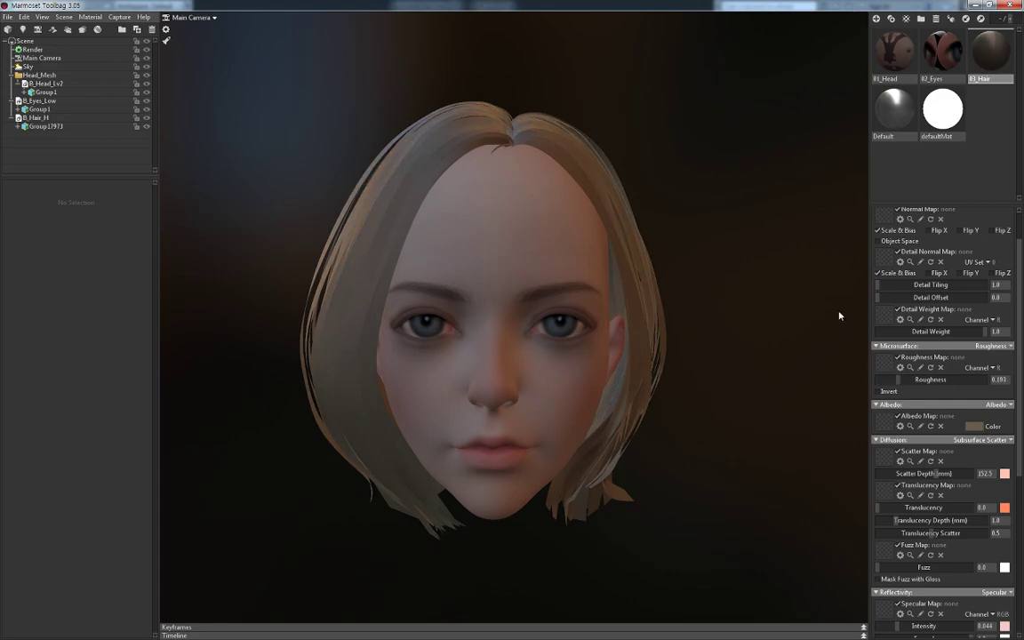
pyautogui.click(7, 17)
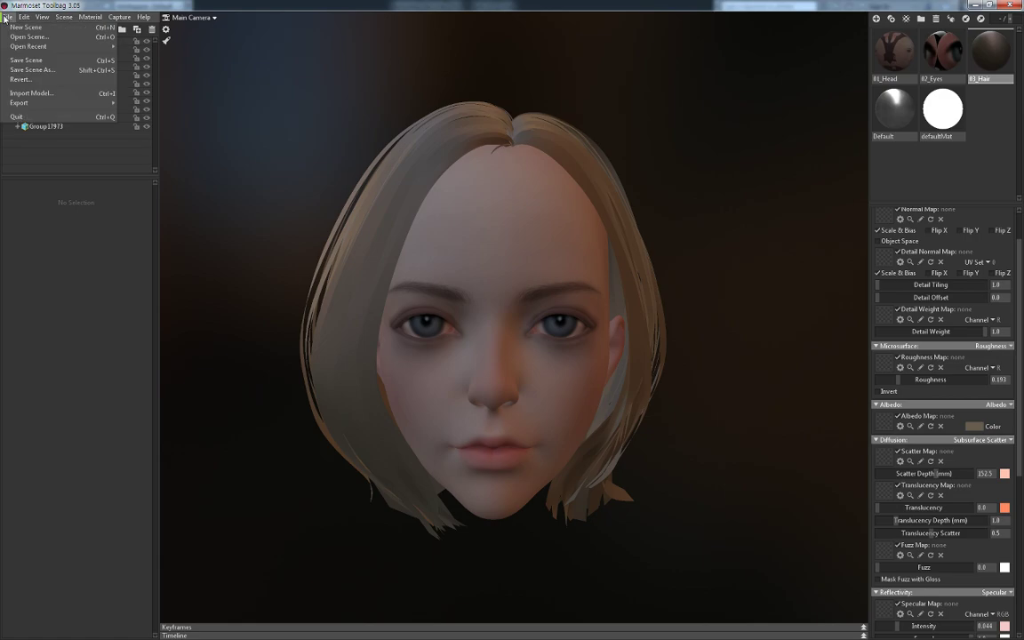
# Import the B_Eyebro_Up.OBJ and B_Eyebro_Dw.OBJ eyelash meshes
pyautogui.click(36, 94)
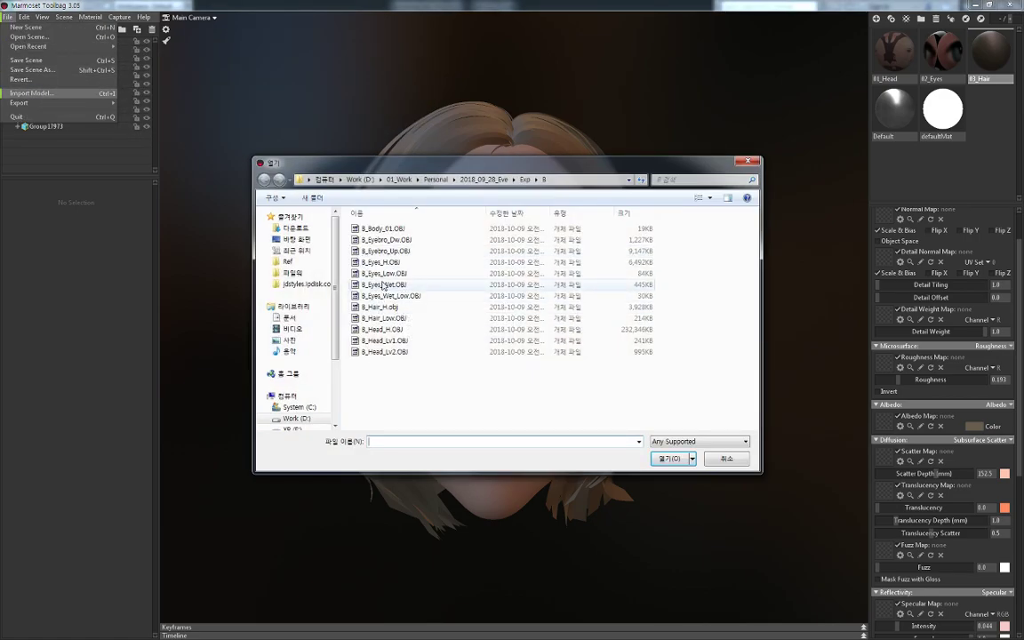
pyautogui.doubleClick(383, 253)
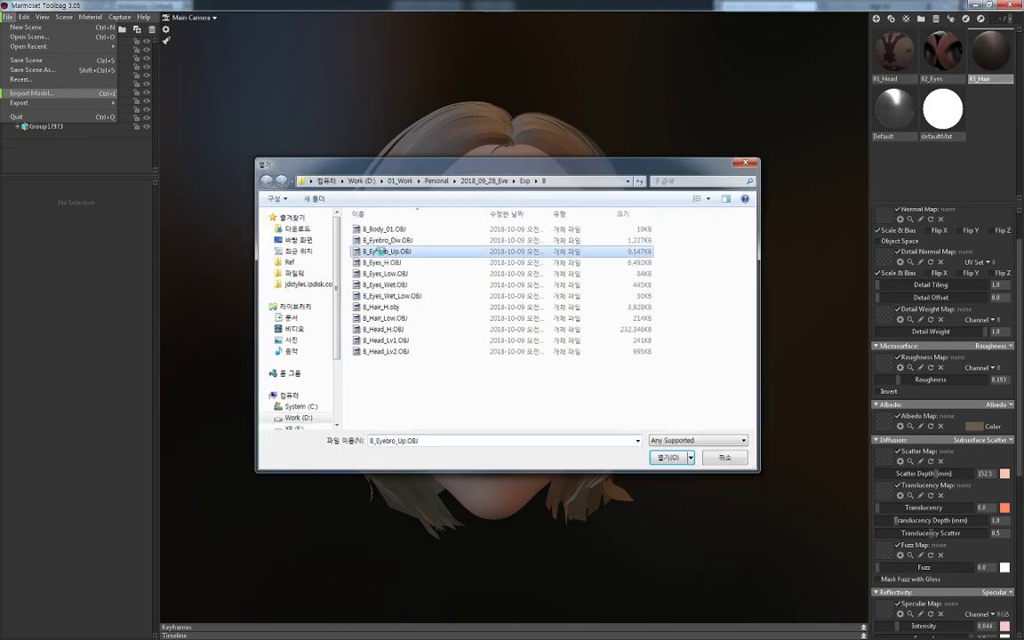
pyautogui.click(8, 17)
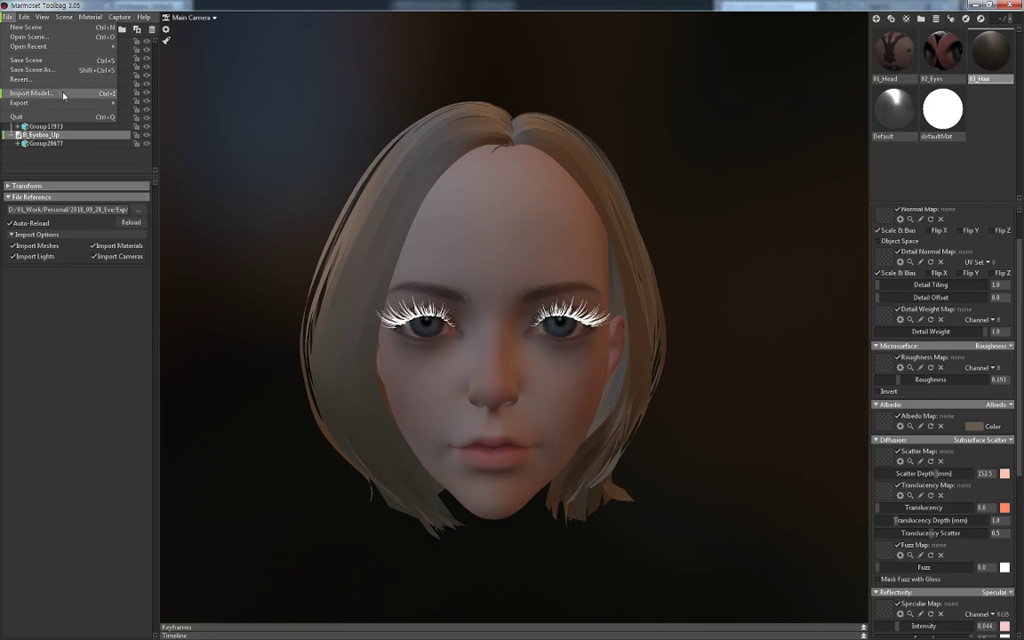
pyautogui.click(32, 92)
pyautogui.doubleClick(384, 239)
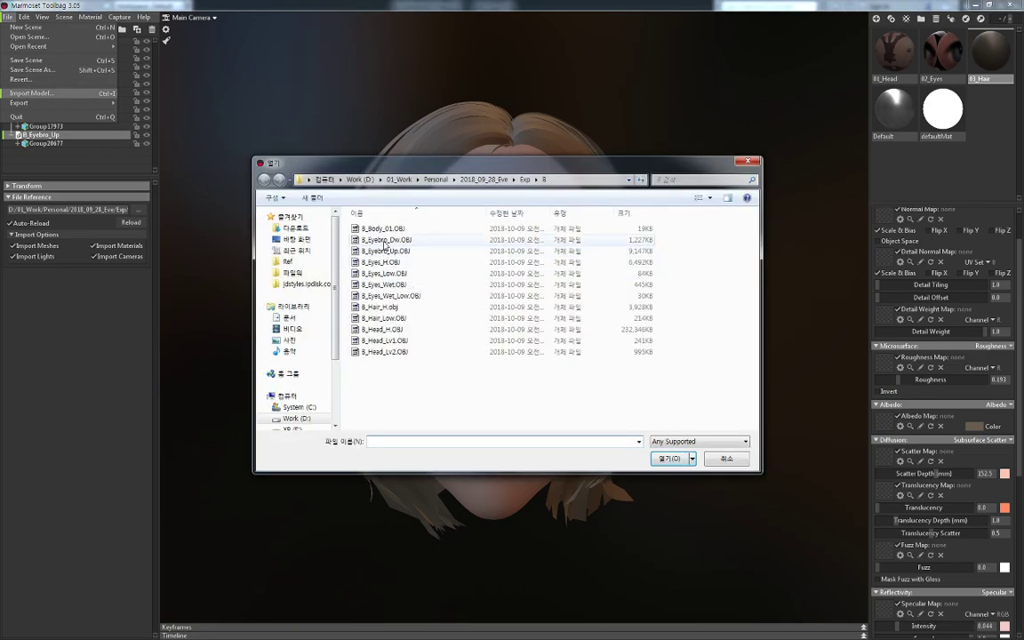
# Duplicate 02_Eyes as a 02_Eyebro material and assign it to both eyelash meshes
pyautogui.click(898, 119)
pyautogui.click(984, 63)
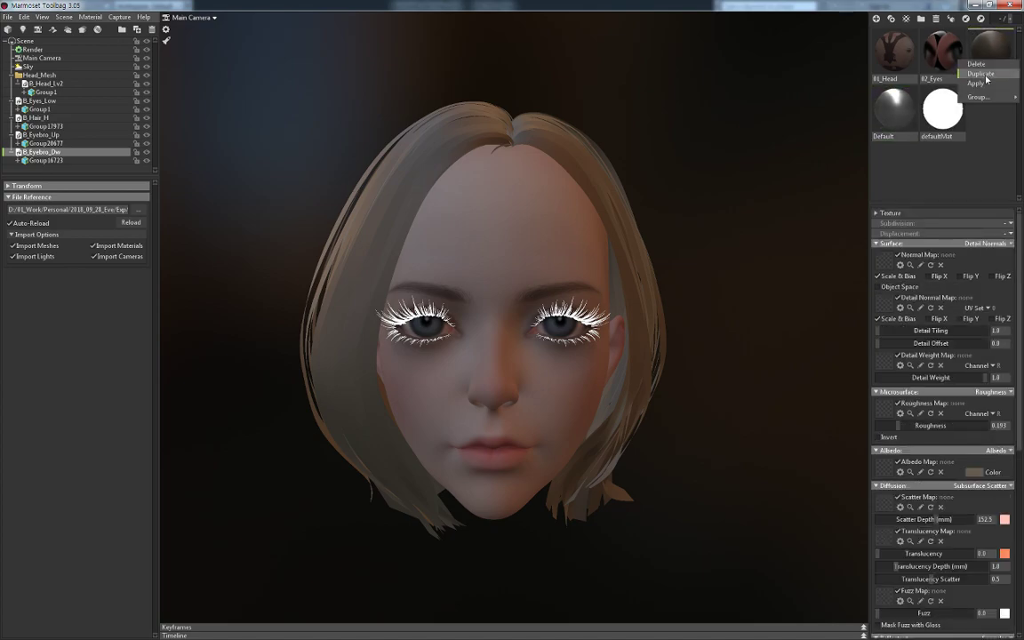
pyautogui.click(900, 123)
pyautogui.rightClick(942, 58)
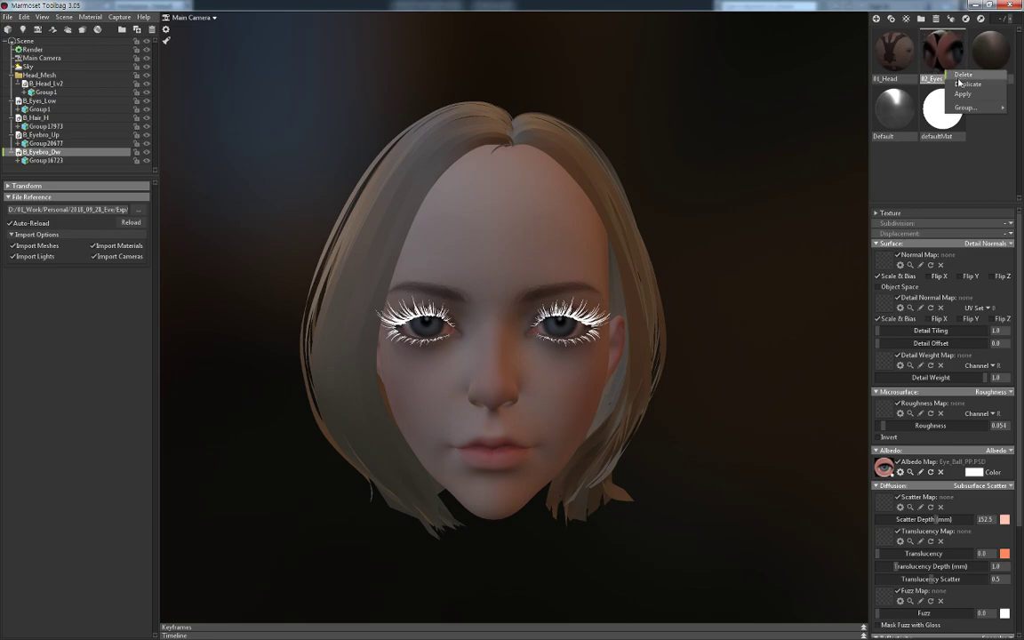
pyautogui.click(982, 82)
pyautogui.doubleClick(984, 79)
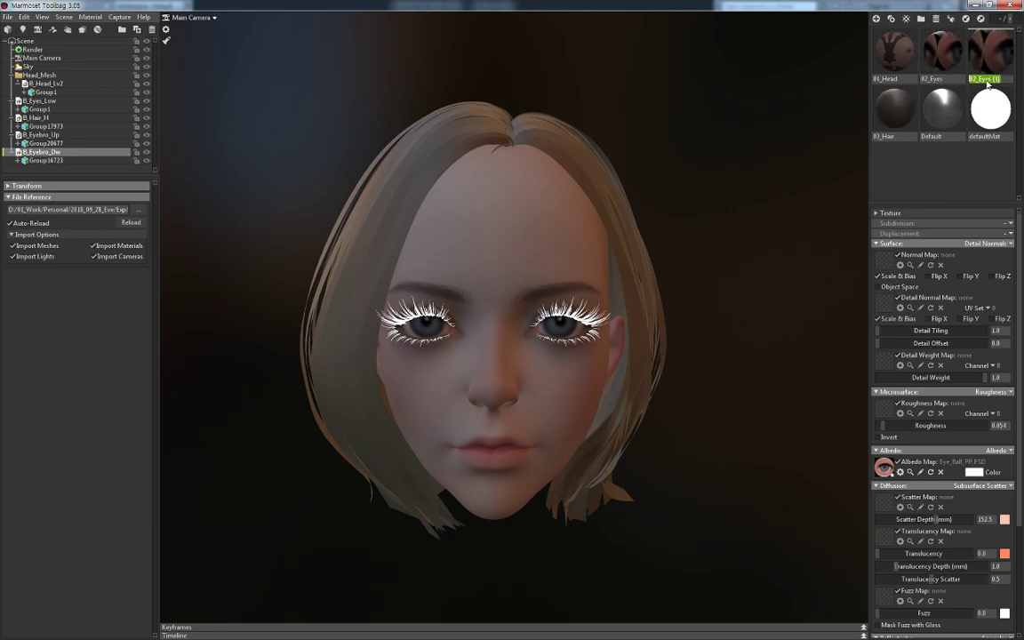
pyautogui.moveTo(1001, 79); pyautogui.dragTo(986, 79)
pyautogui.write('bro')
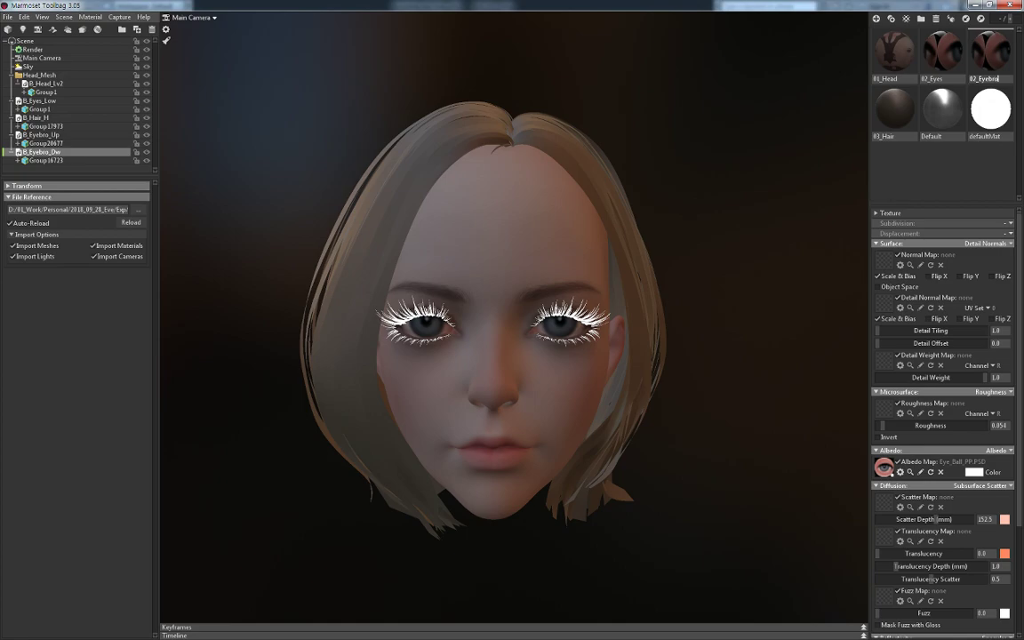
pyautogui.press('Return')
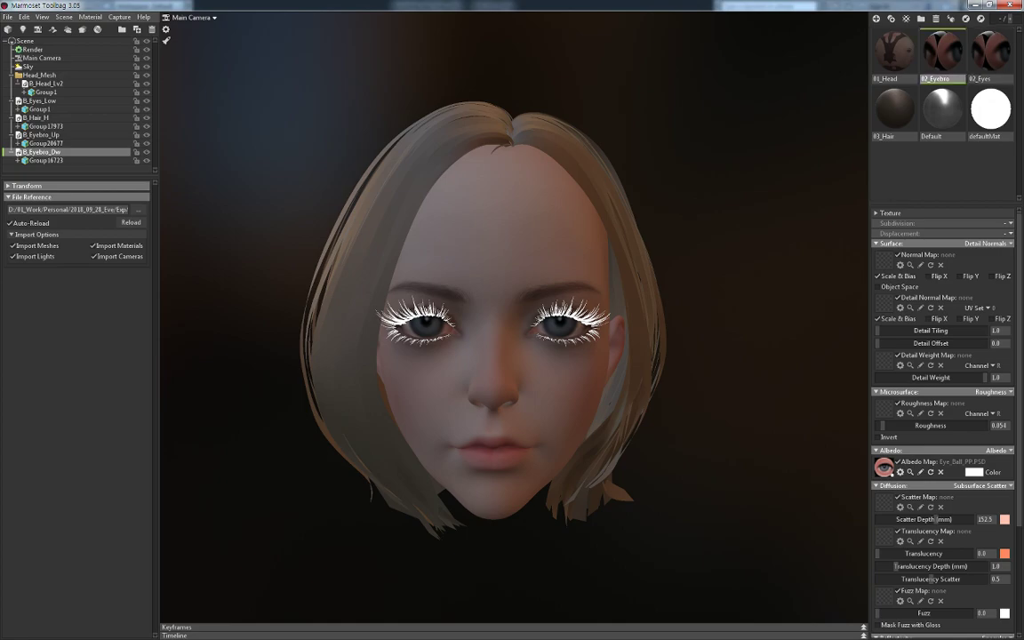
pyautogui.click(844, 51)
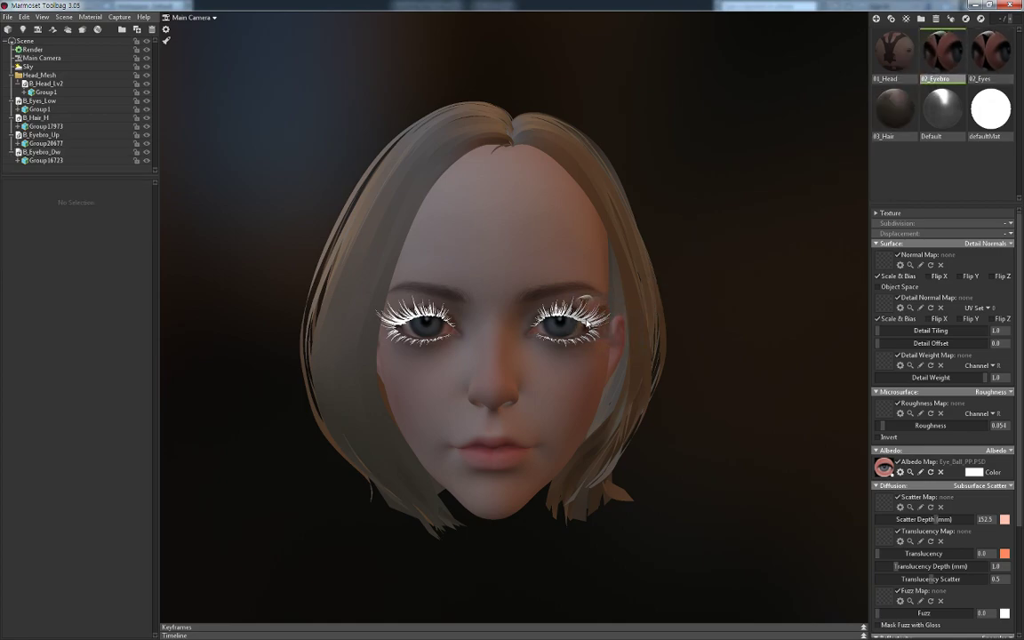
pyautogui.moveTo(587, 323); pyautogui.dragTo(587, 324)
pyautogui.moveTo(942, 54); pyautogui.dragTo(593, 333)
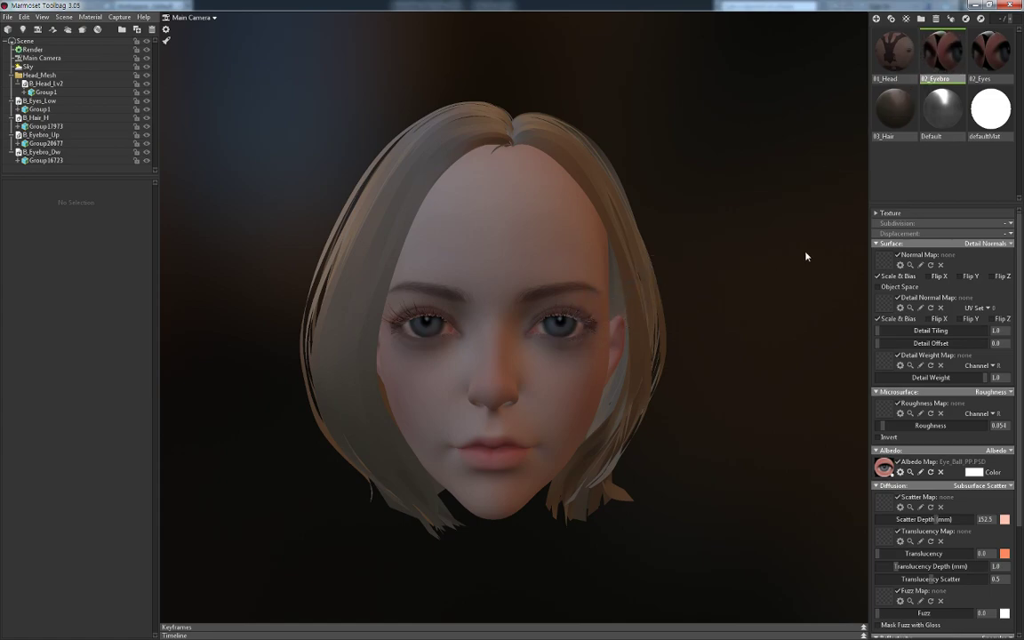
# Clear the 02_Eyebro albedo map and set its colour to near-black brown 1c1612
pyautogui.click(941, 472)
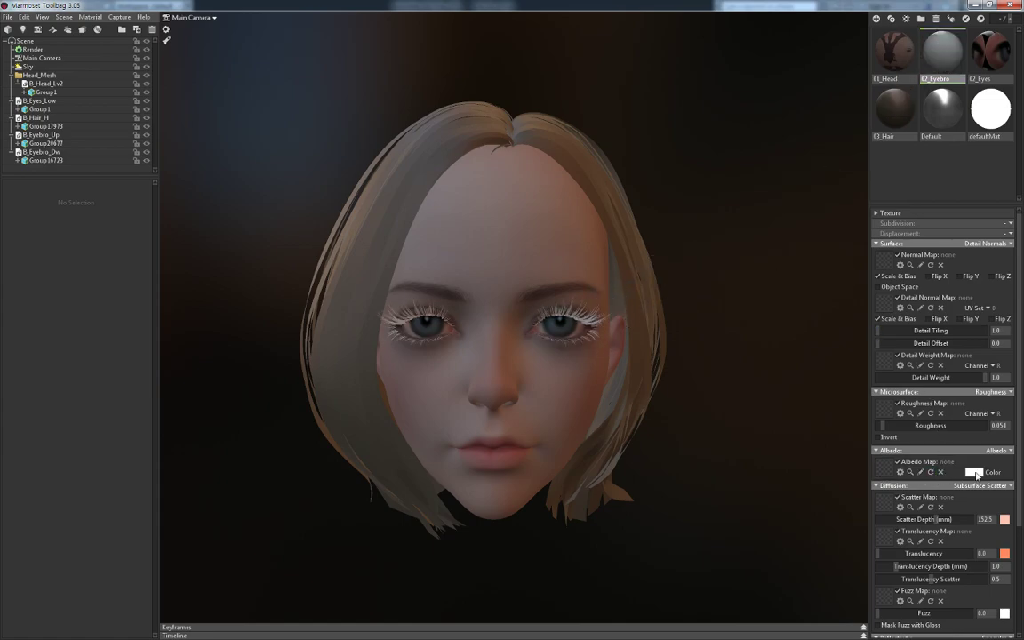
pyautogui.click(975, 472)
pyautogui.moveTo(218, 537); pyautogui.dragTo(138, 613)
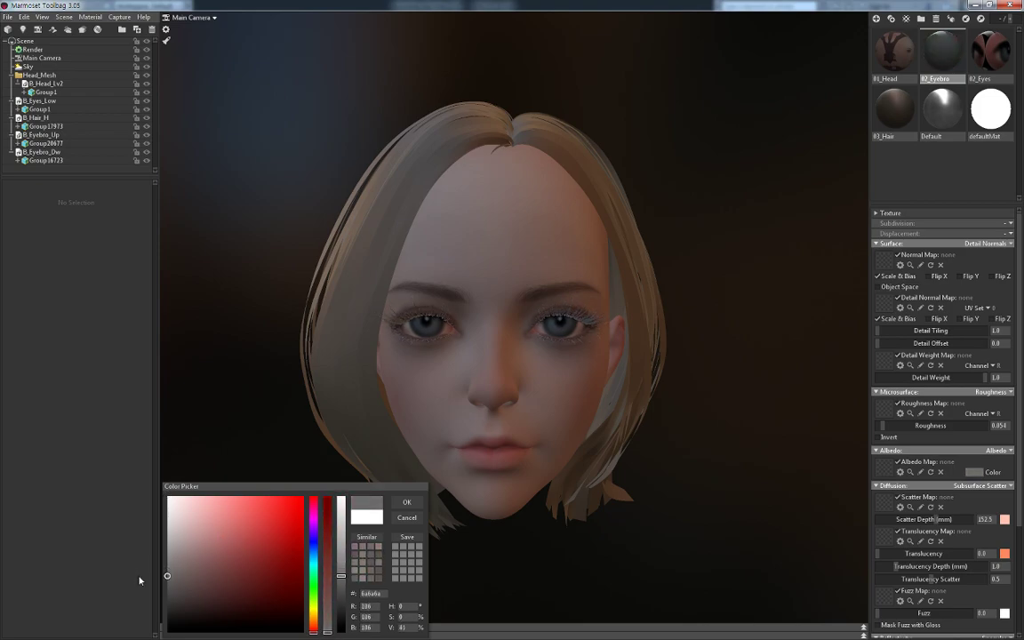
pyautogui.click(218, 617)
pyautogui.click(313, 625)
pyautogui.moveTo(315, 628); pyautogui.dragTo(314, 628)
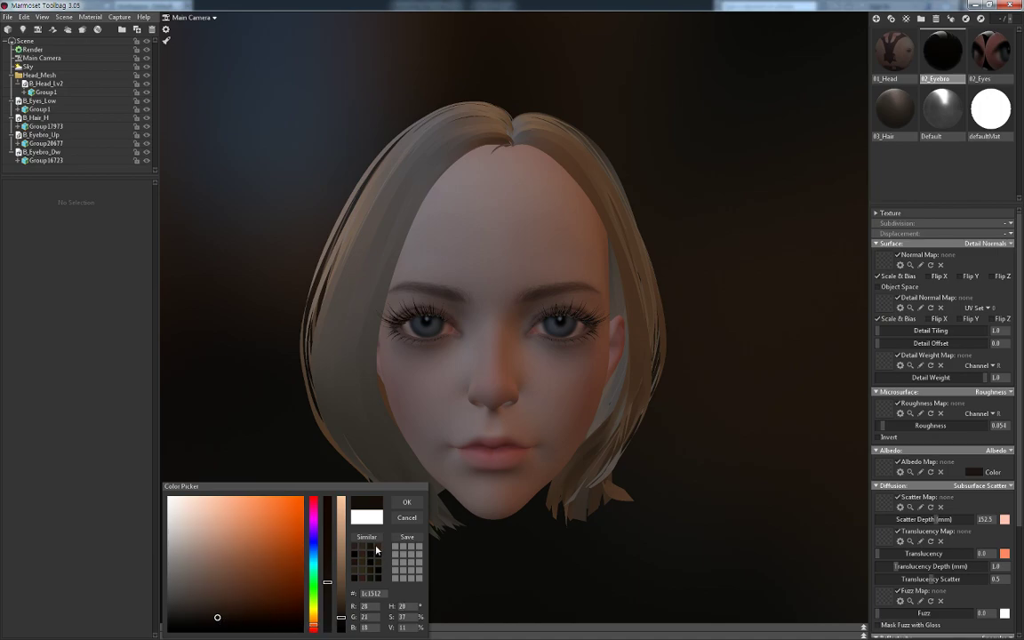
pyautogui.click(406, 502)
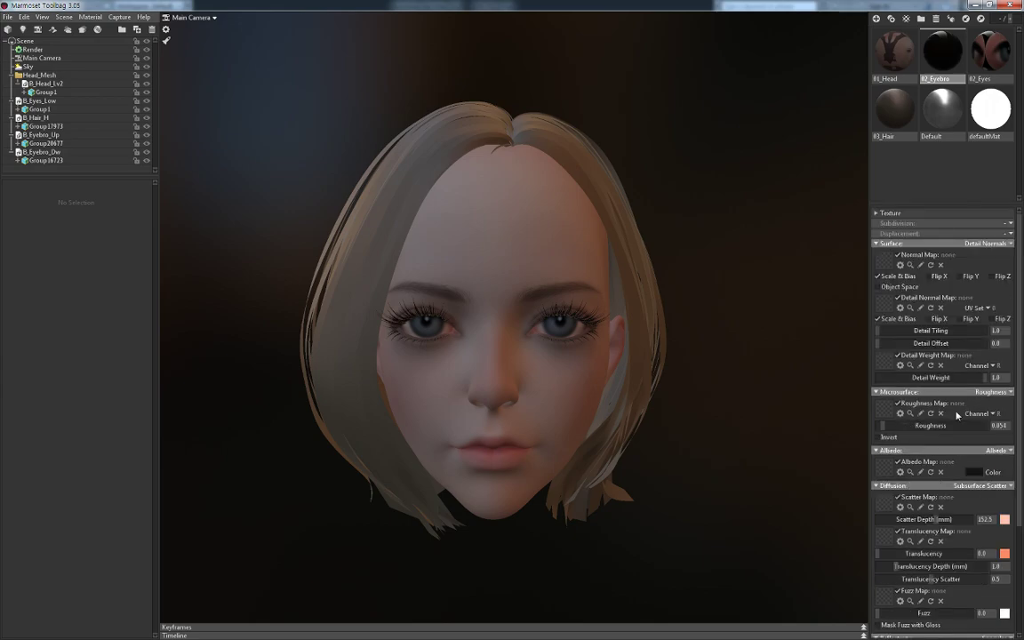
# Set the eyelash material roughness to the maximum 1.0
pyautogui.moveTo(884, 427); pyautogui.dragTo(976, 425)
pyautogui.scroll(-3, 947, 489)
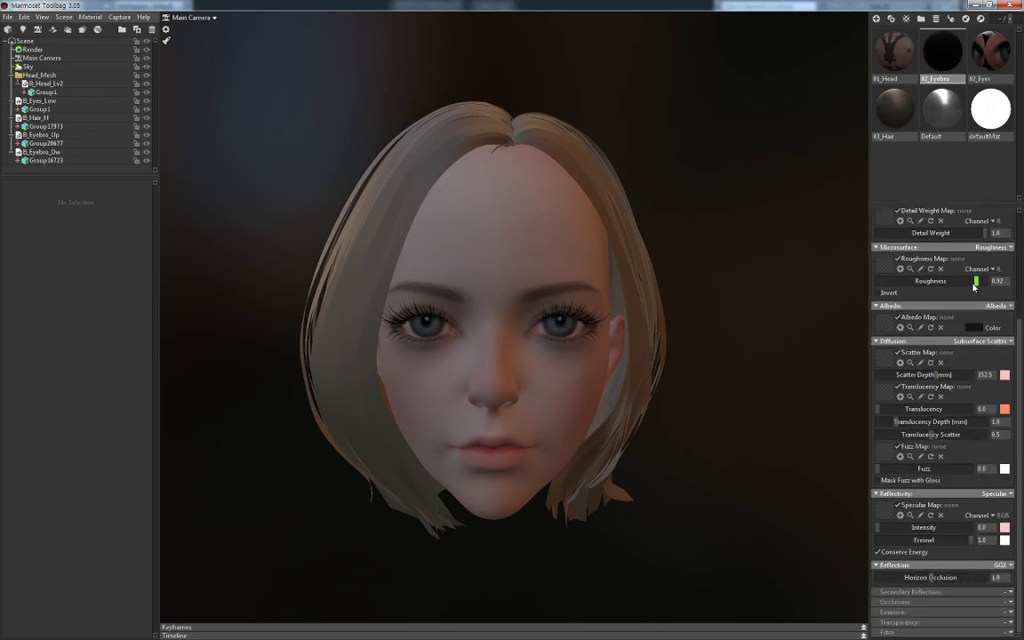
pyautogui.moveTo(956, 281); pyautogui.dragTo(988, 286)
pyautogui.scroll(2, 702, 418)
pyautogui.scroll(2, 708, 423)
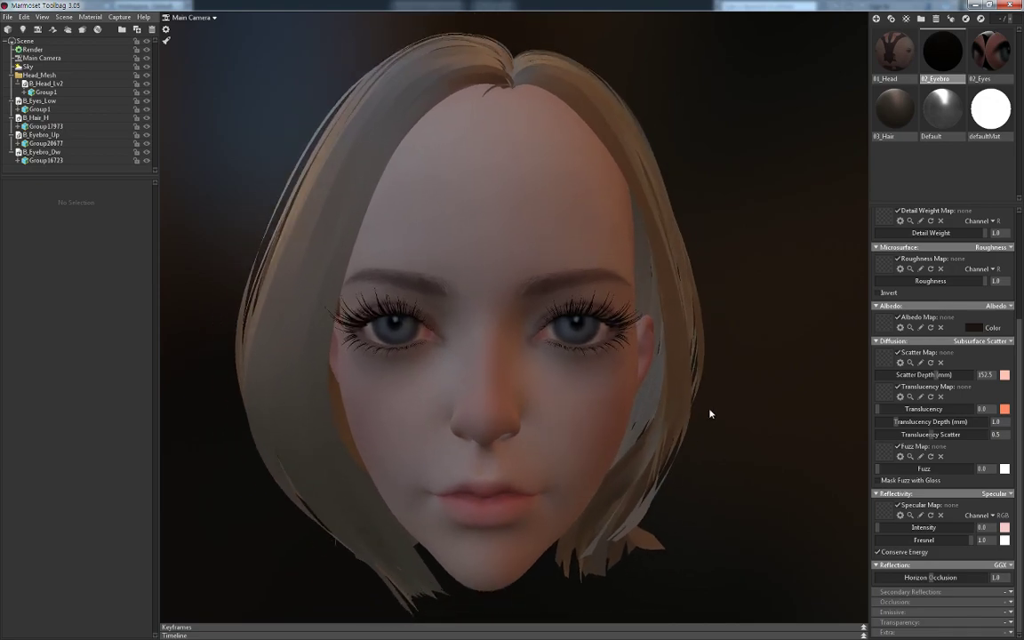
pyautogui.moveTo(710, 413)
pyautogui.mouseDown()
pyautogui.moveTo(724, 389)
pyautogui.moveTo(677, 370)
pyautogui.moveTo(731, 407)
pyautogui.moveTo(727, 392)
pyautogui.moveTo(711, 411)
pyautogui.moveTo(701, 407)
pyautogui.moveTo(713, 402)
pyautogui.mouseUp()
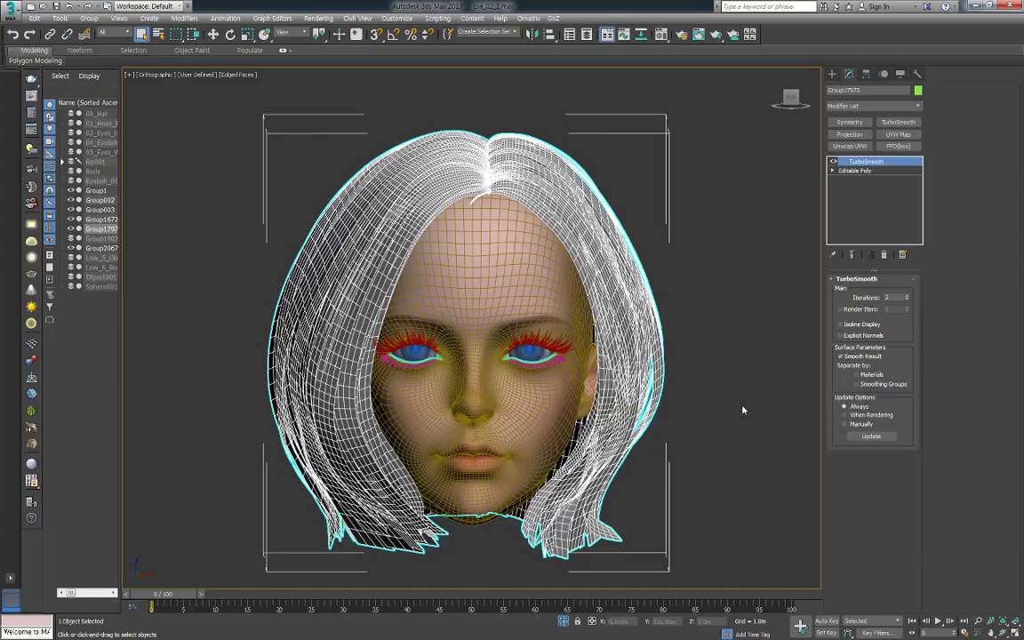
# Select the Group002 eyes mesh and convert it to Editable Poly
pyautogui.click(738, 401)
pyautogui.click(557, 357)
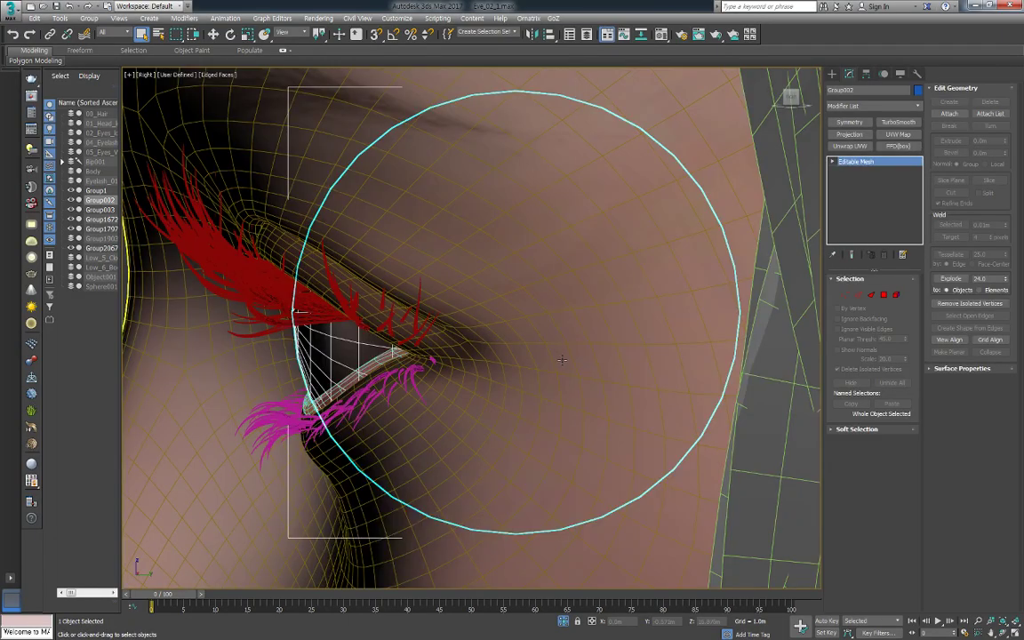
pyautogui.scroll(-5, 534, 342)
pyautogui.rightClick(556, 347)
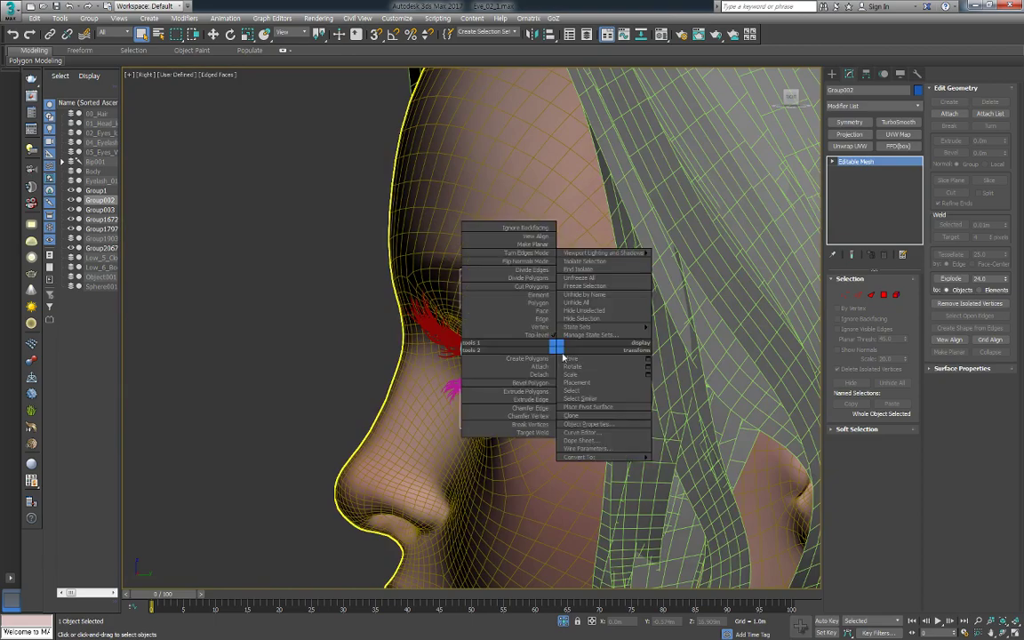
pyautogui.click(566, 359)
pyautogui.scroll(3, 566, 363)
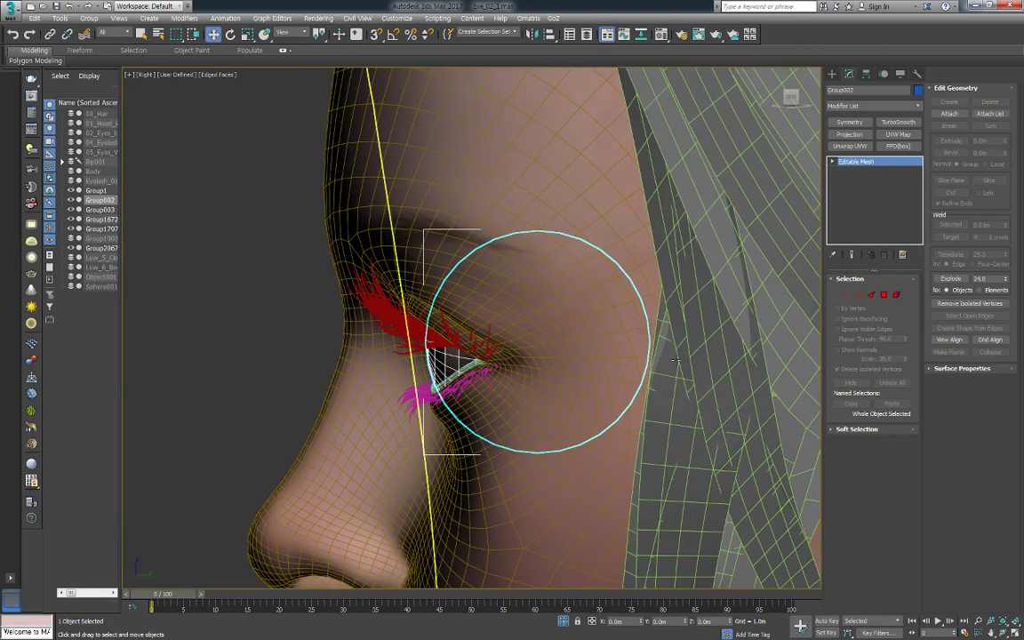
pyautogui.rightClick(879, 162)
pyautogui.click(905, 233)
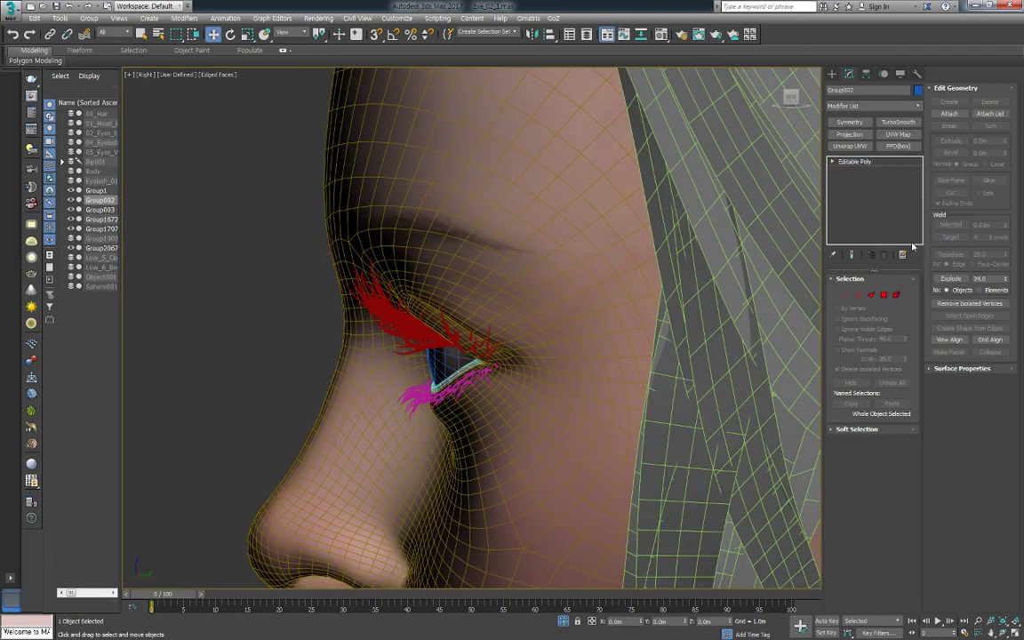
# Shift-scale the eyeball elements into a slightly larger clone object named Eye_Ref
pyautogui.press('5')
pyautogui.click(454, 361)
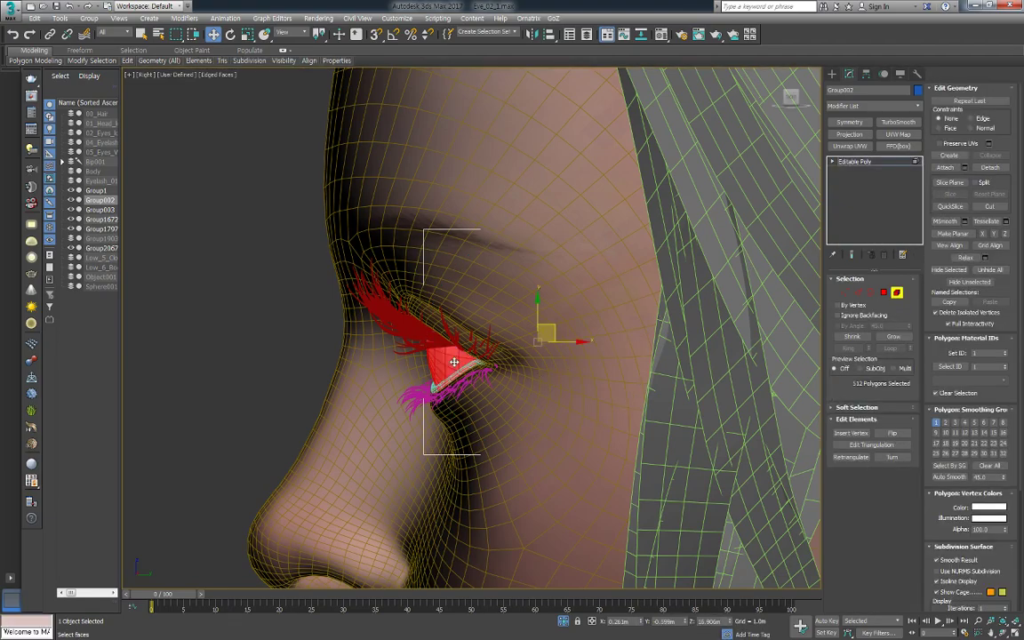
pyautogui.press('F3')
pyautogui.rightClick(493, 346)
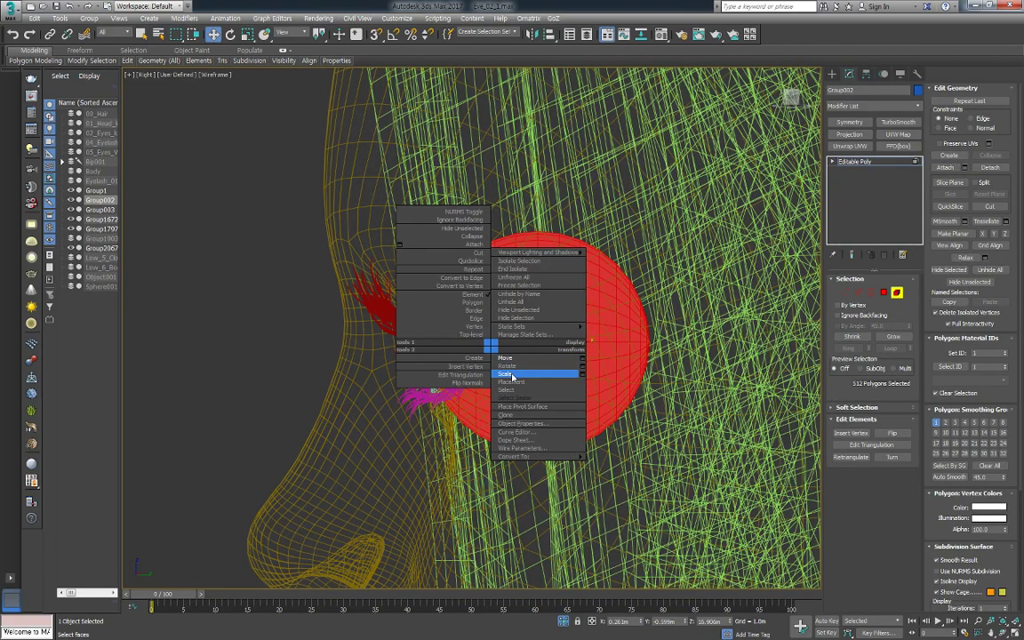
pyautogui.click(520, 374)
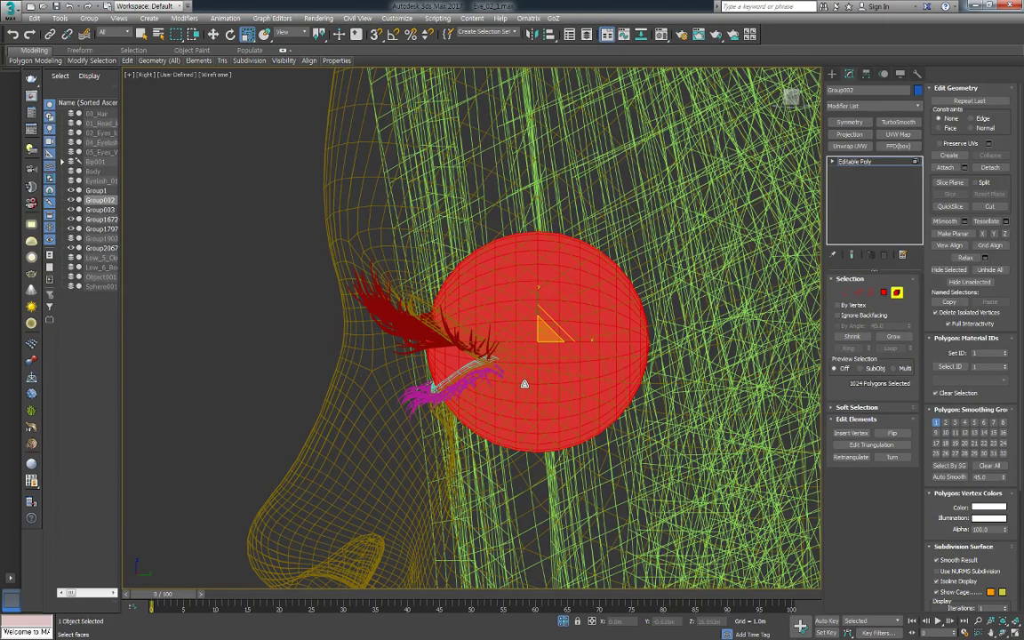
pyautogui.moveTo(541, 334); pyautogui.dragTo(560, 381)
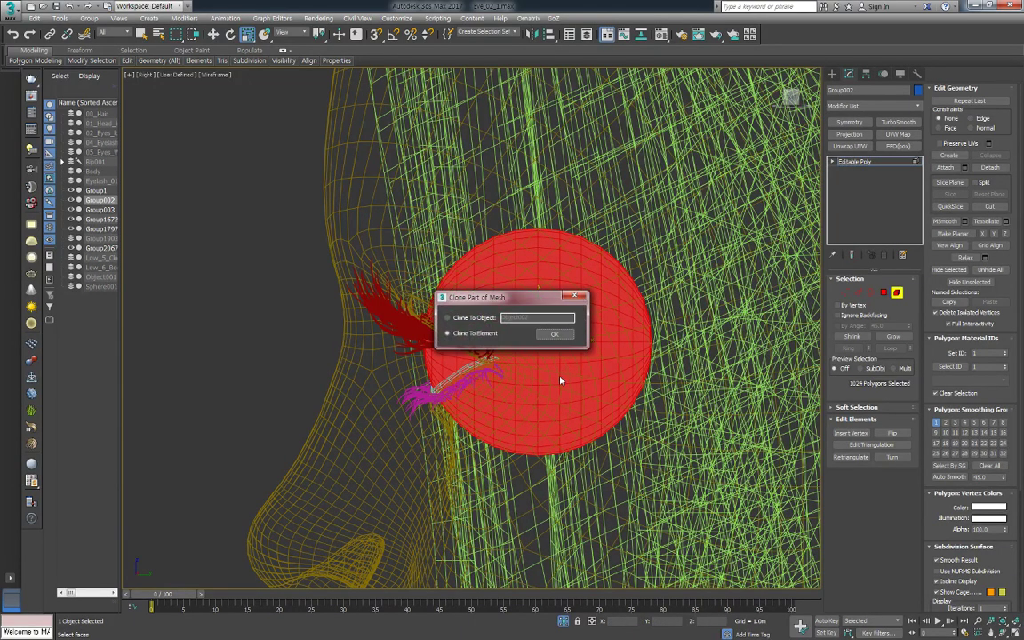
pyautogui.click(475, 320)
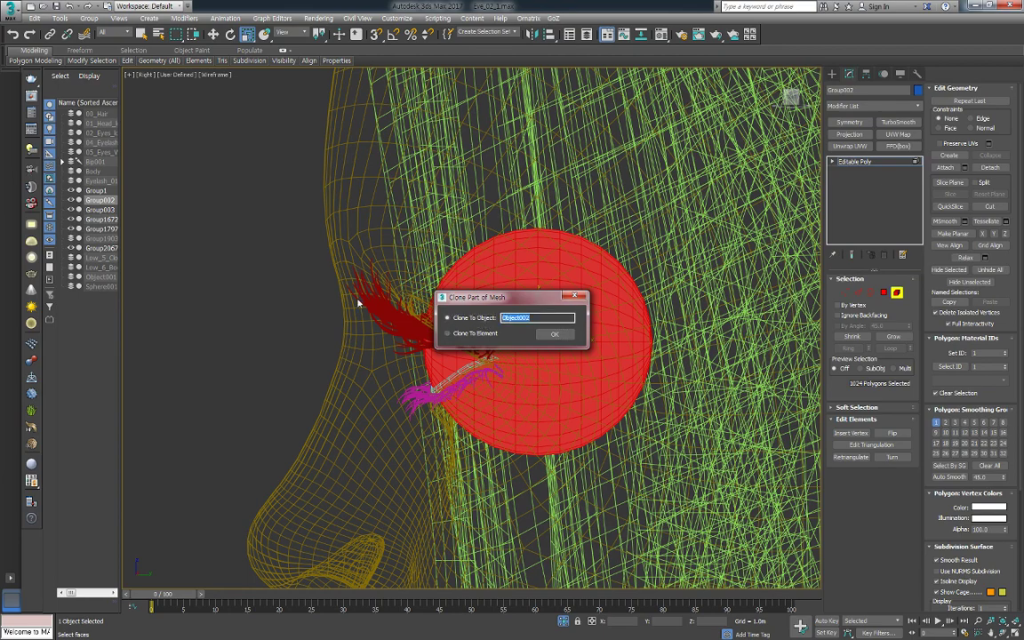
pyautogui.write('Eye_Ref')
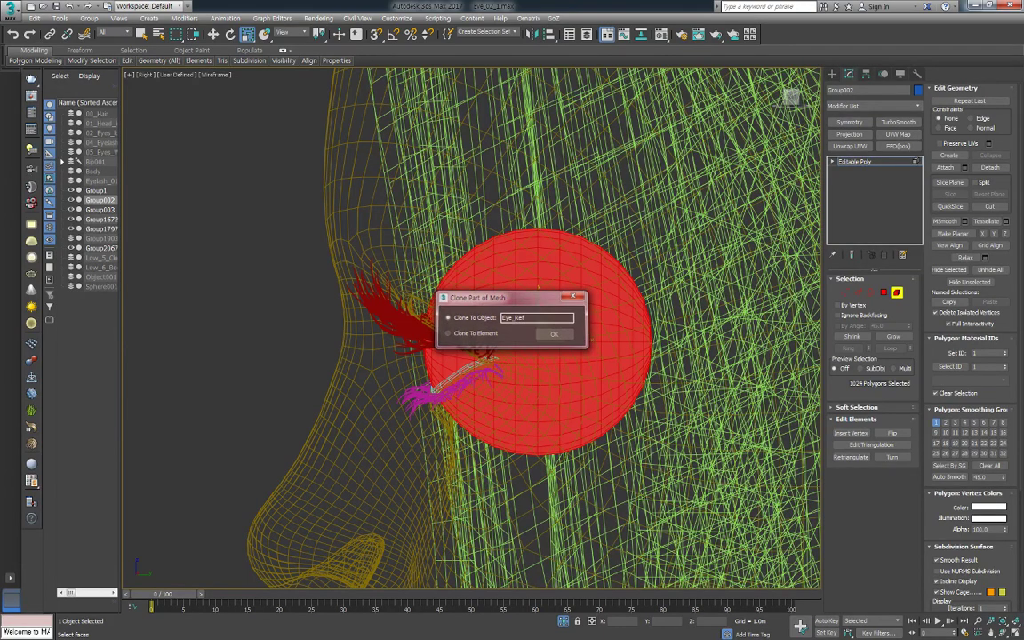
pyautogui.press('Return')
pyautogui.press('z')
pyautogui.hotkey('shift', 'z')
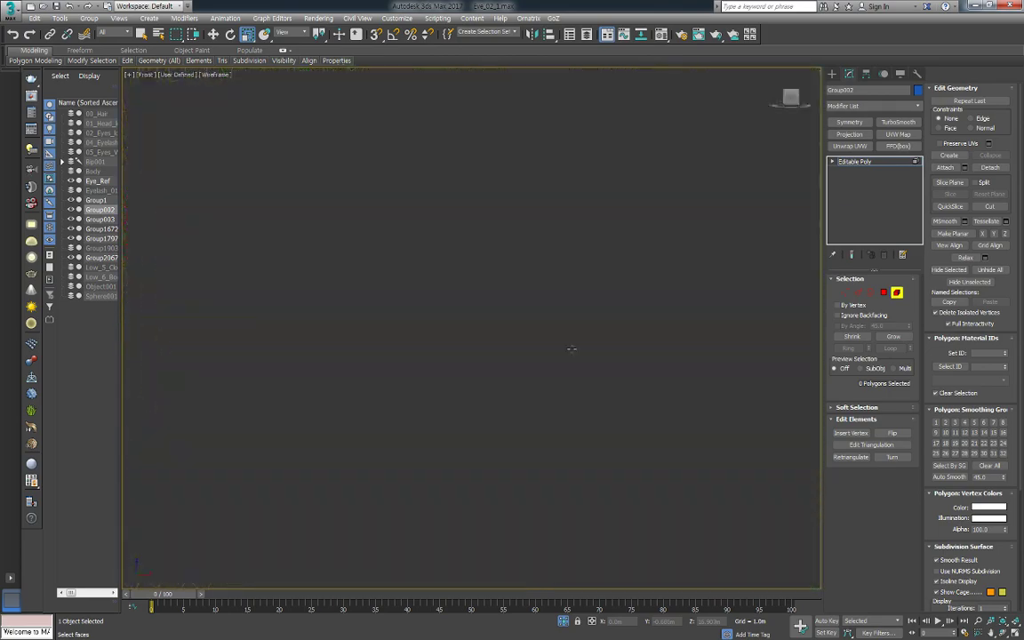
pyautogui.press('F3')
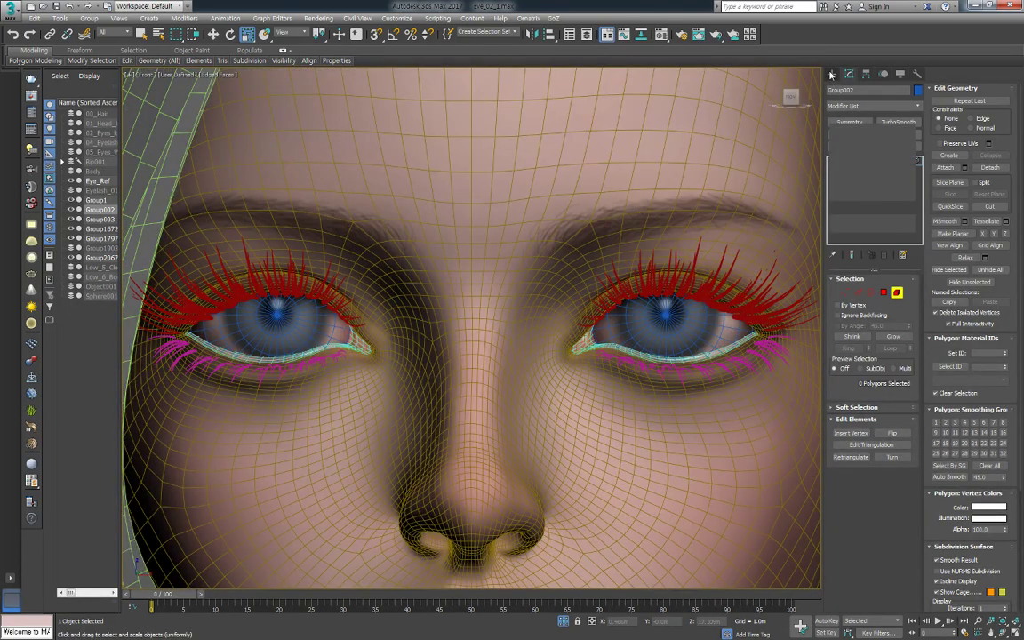
pyautogui.click(677, 336)
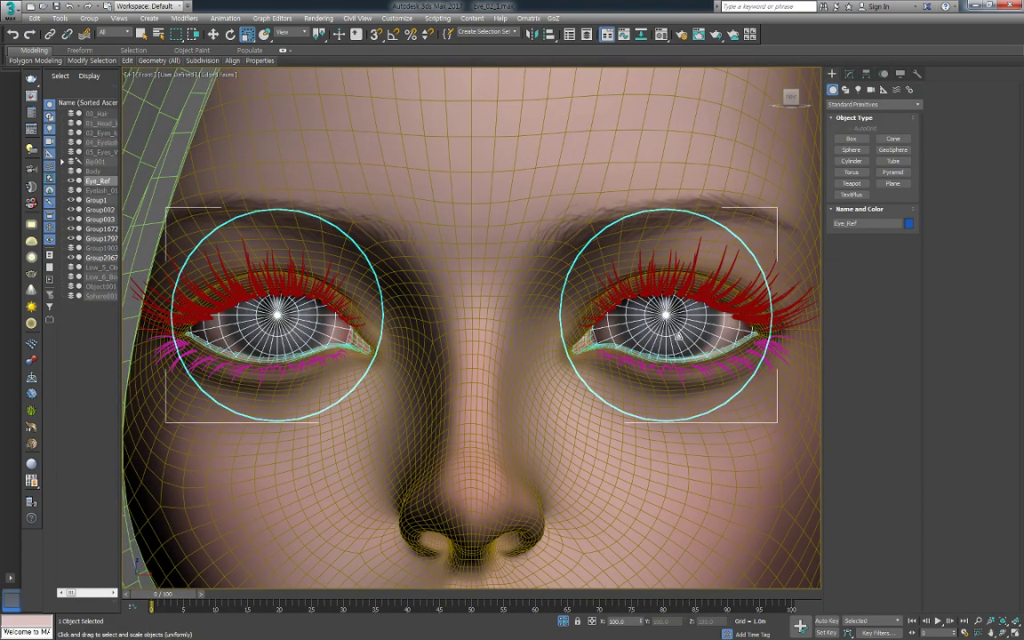
# Export Eye_Ref as B_Eye_Ref.obj with the current OBJ settings
pyautogui.hotkey('ctrl', 'e')
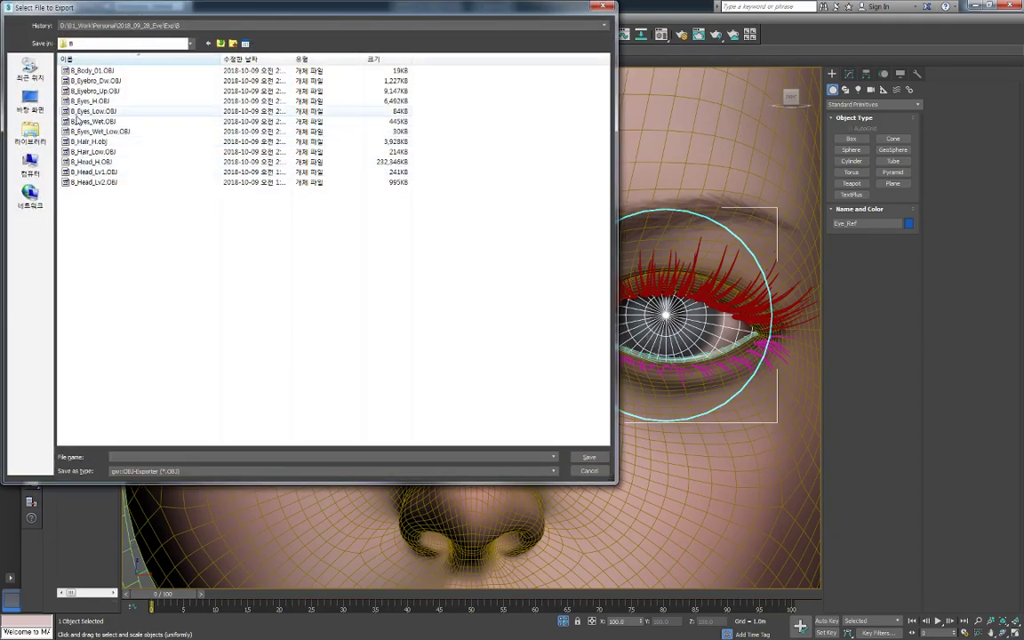
pyautogui.click(93, 111)
pyautogui.doubleClick(126, 457)
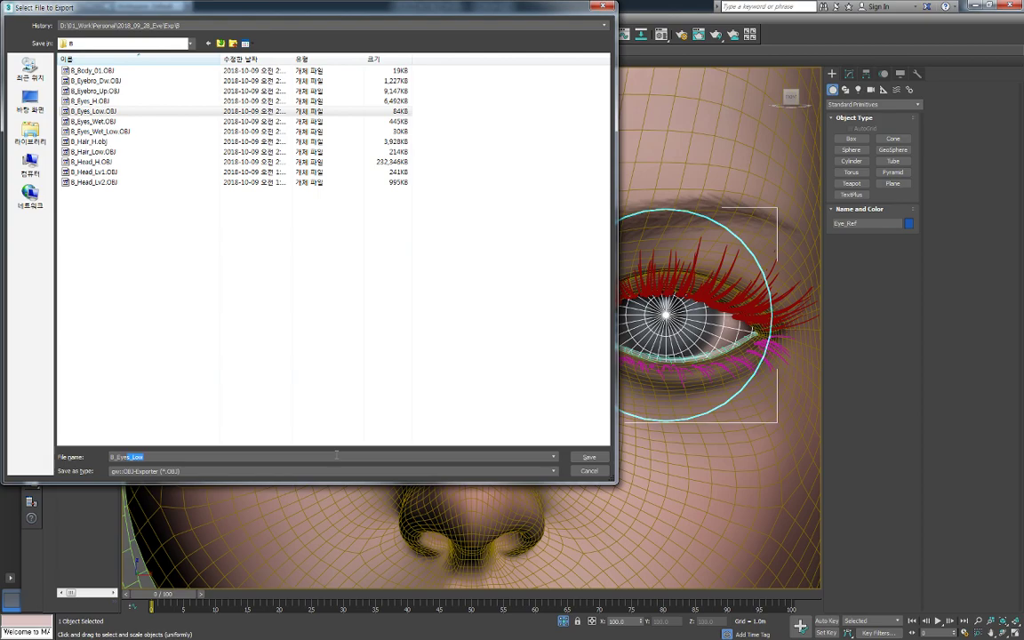
pyautogui.press('Return')
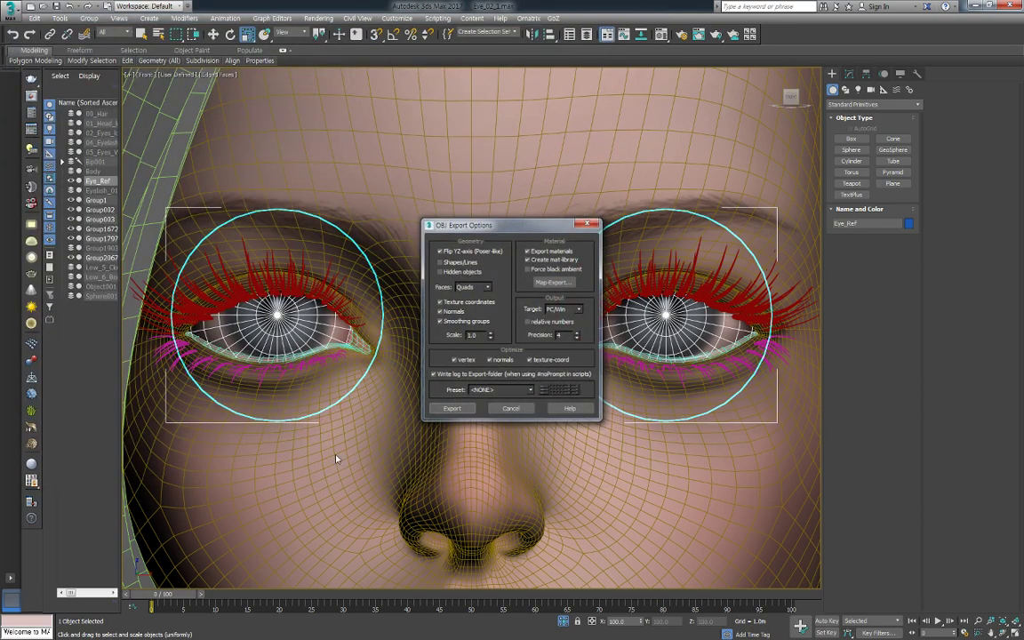
pyautogui.press('Return')
pyautogui.press('Return')
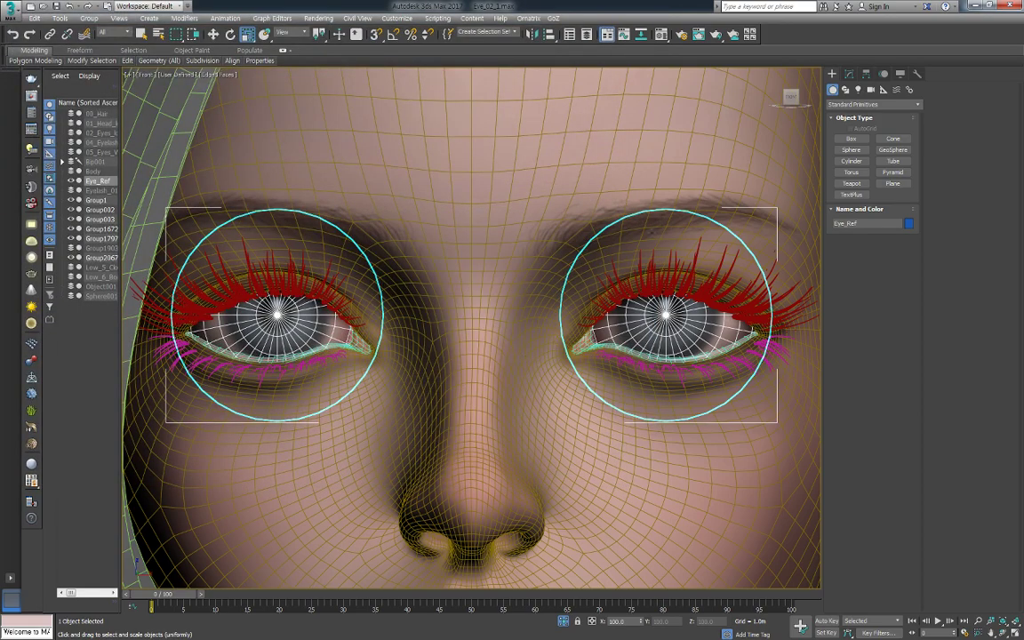
pyautogui.click(849, 74)
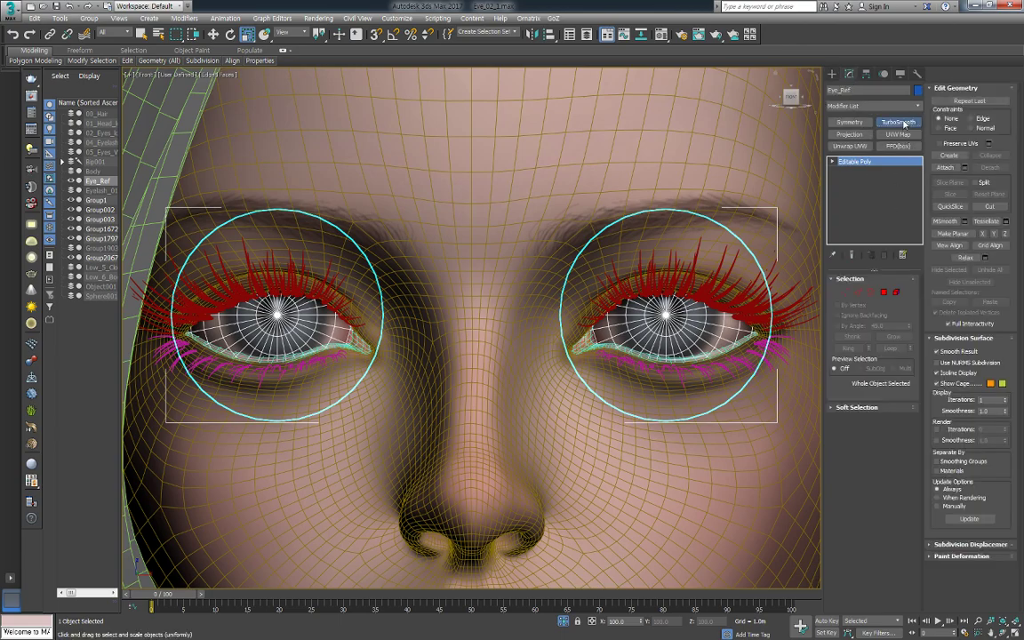
# Add a TurboSmooth modifier to Eye_Ref
pyautogui.click(898, 122)
pyautogui.hotkey('ctrl', 'e')
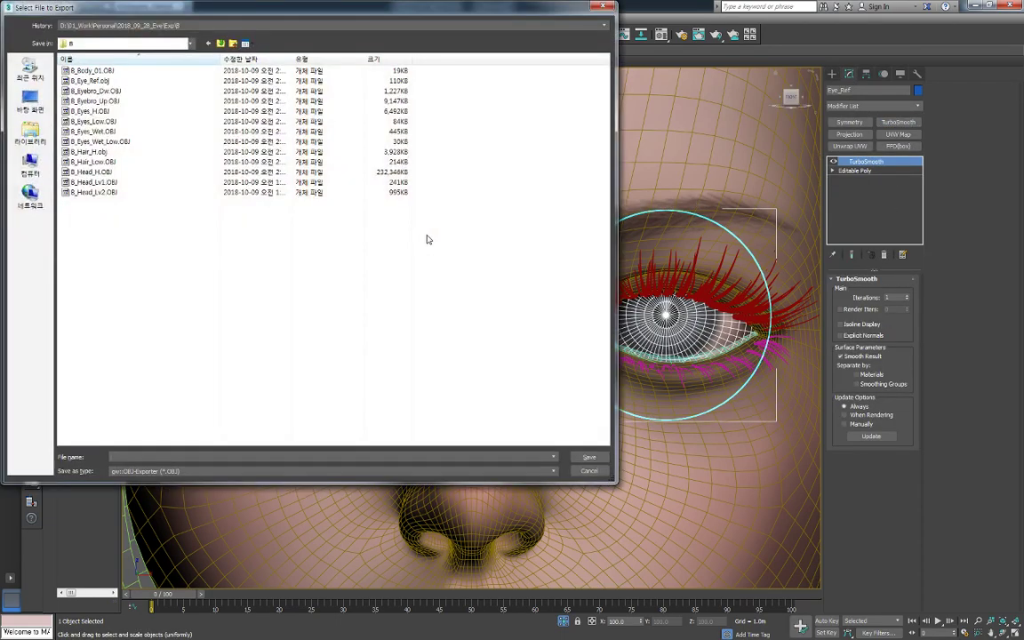
pyautogui.click(590, 471)
pyautogui.scroll(3, 618, 382)
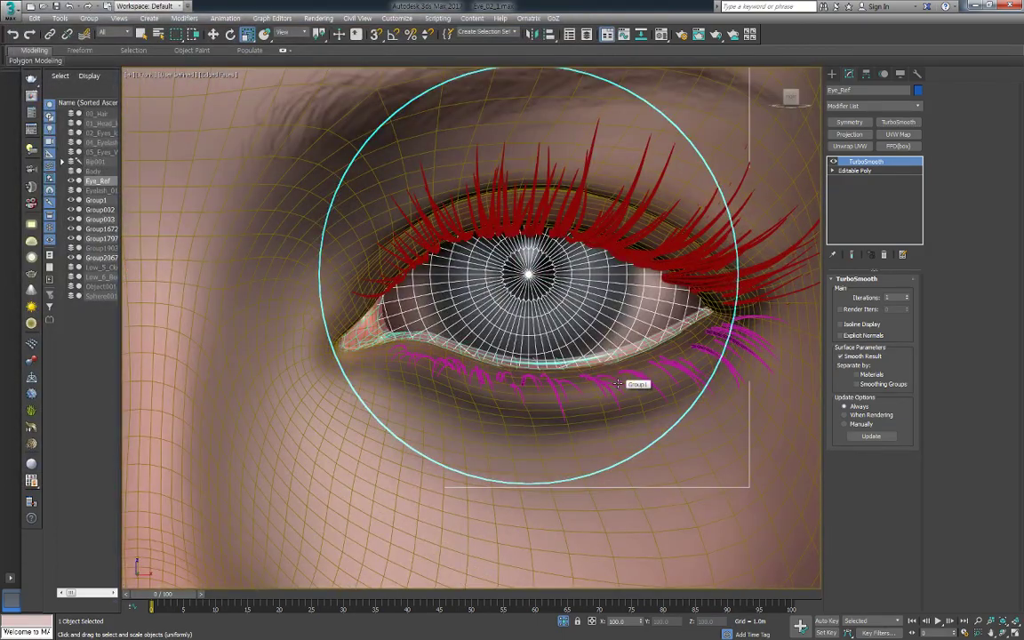
# Delete Eye_Ref's TurboSmooth and center its pivot to the object
pyautogui.scroll(-5, 452, 341)
pyautogui.scroll(2, 418, 339)
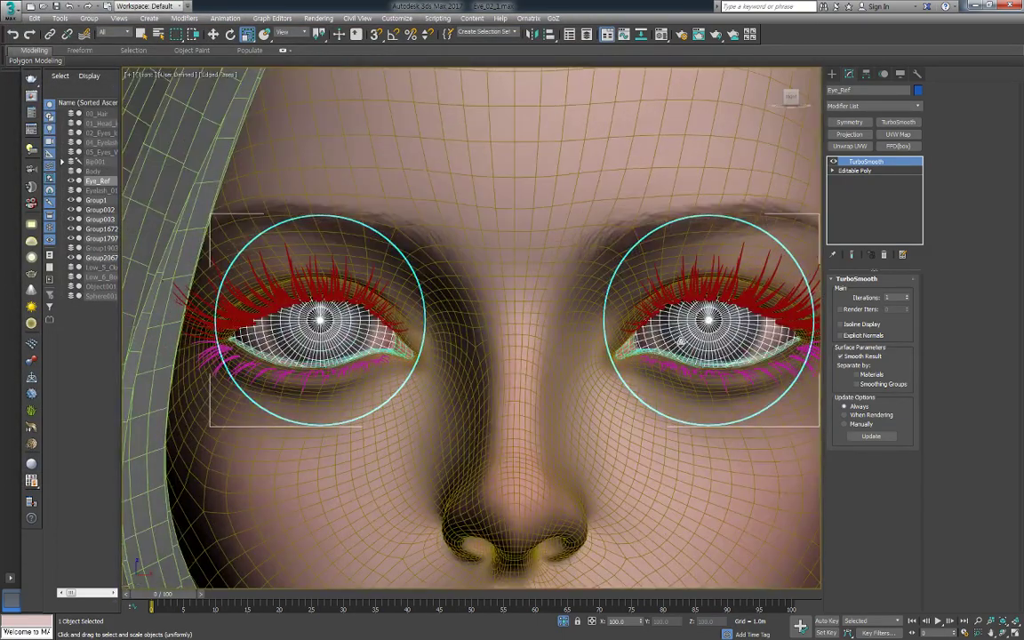
pyautogui.rightClick(701, 327)
pyautogui.click(713, 338)
pyautogui.scroll(-5, 562, 316)
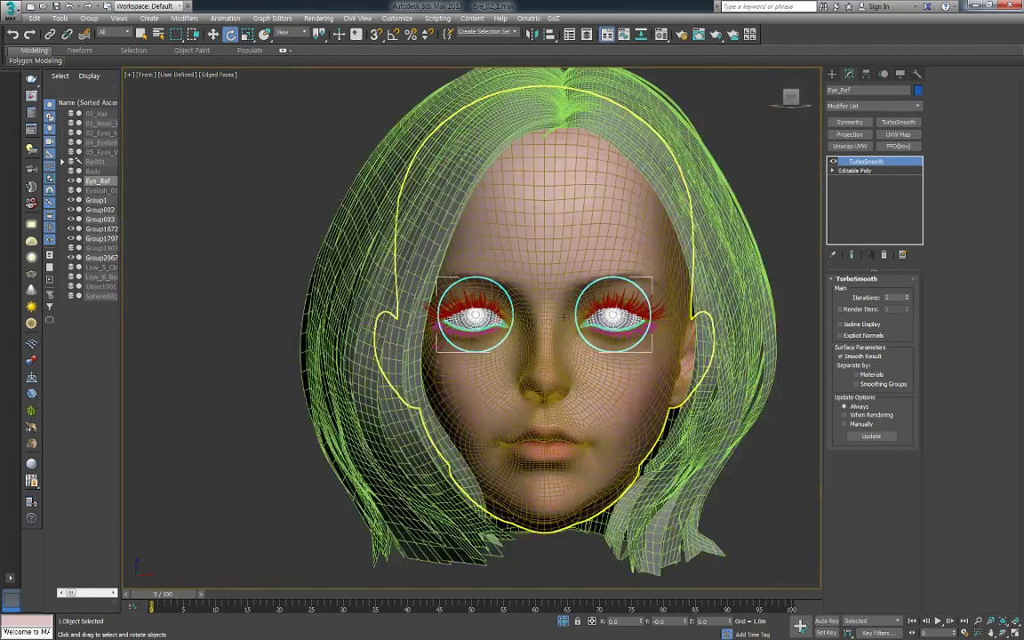
pyautogui.scroll(5, 605, 353)
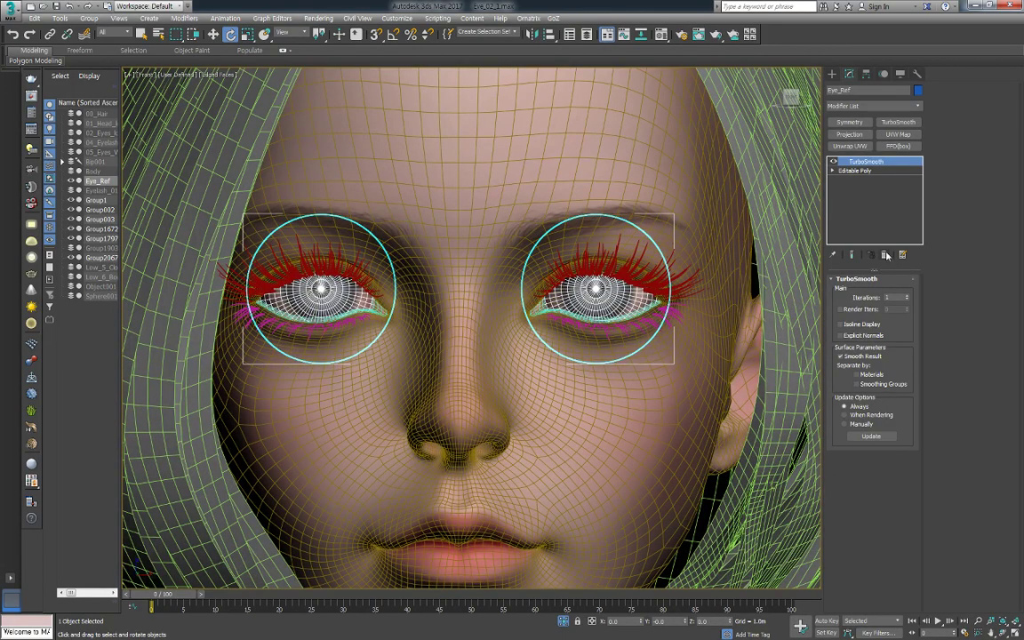
pyautogui.click(882, 255)
pyautogui.click(866, 74)
pyautogui.click(871, 145)
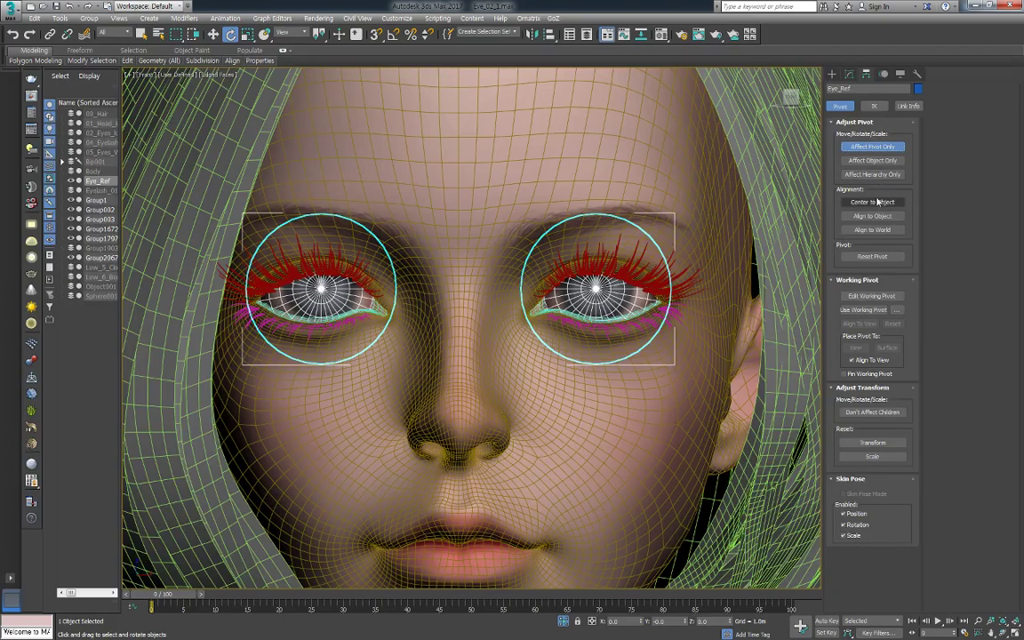
pyautogui.click(875, 203)
pyautogui.click(832, 73)
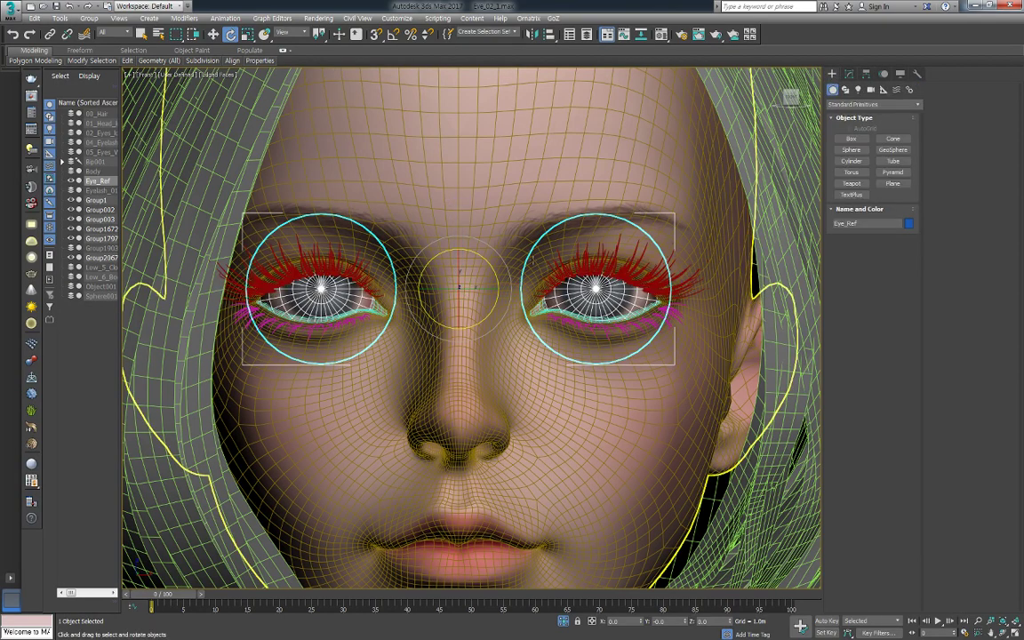
# Rotate Eye_Ref −90° about X and re-add TurboSmooth with 2 iterations
pyautogui.moveTo(452, 270); pyautogui.dragTo(459, 216)
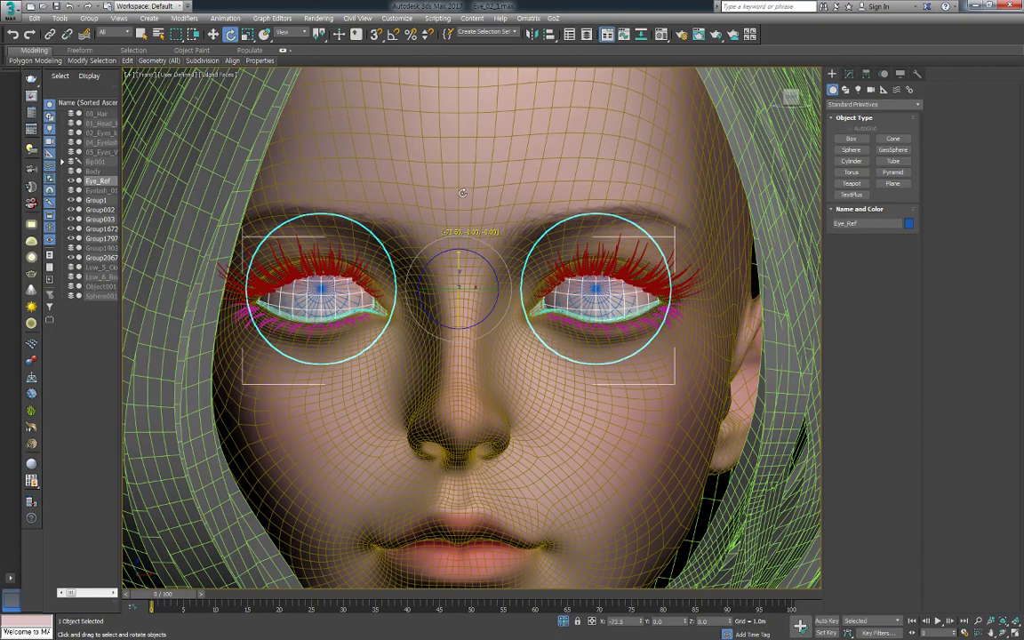
pyautogui.moveTo(458, 215)
pyautogui.mouseDown()
pyautogui.moveTo(462, 239)
pyautogui.moveTo(466, 222)
pyautogui.mouseUp()
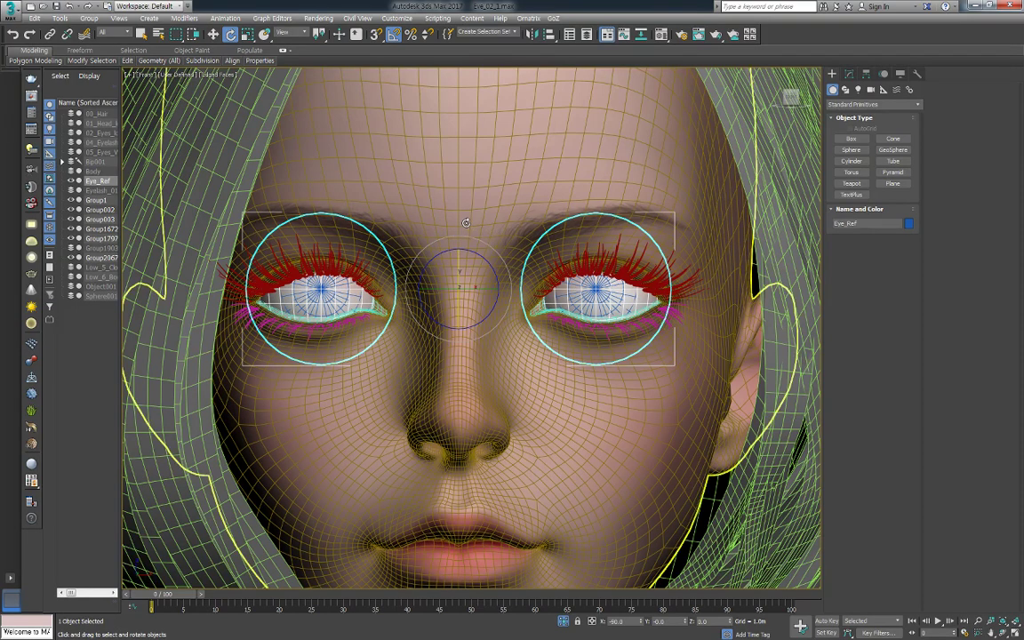
pyautogui.click(849, 74)
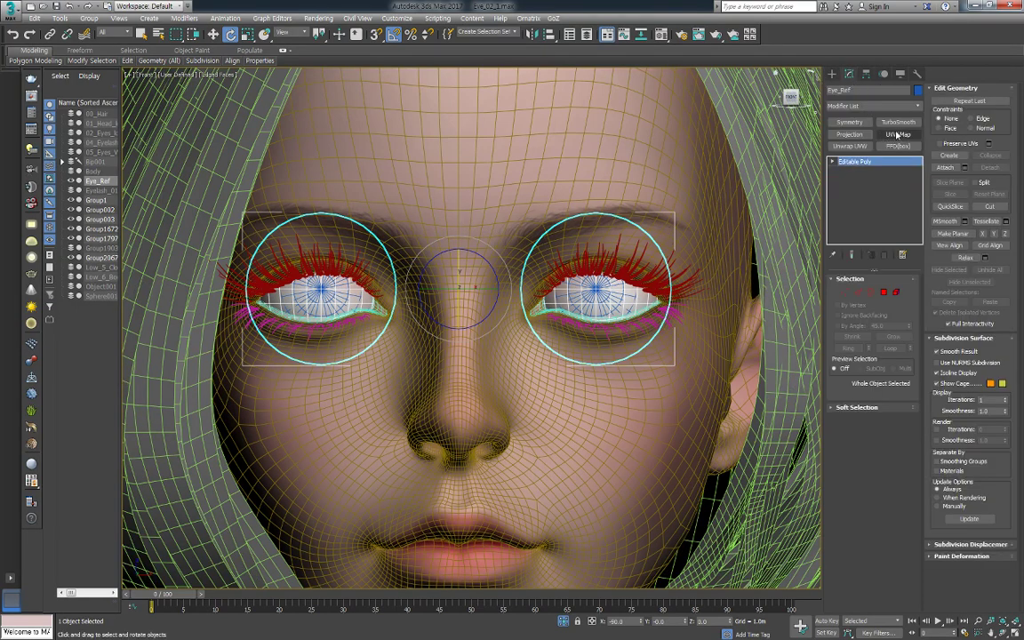
pyautogui.click(898, 123)
pyautogui.scroll(3, 587, 249)
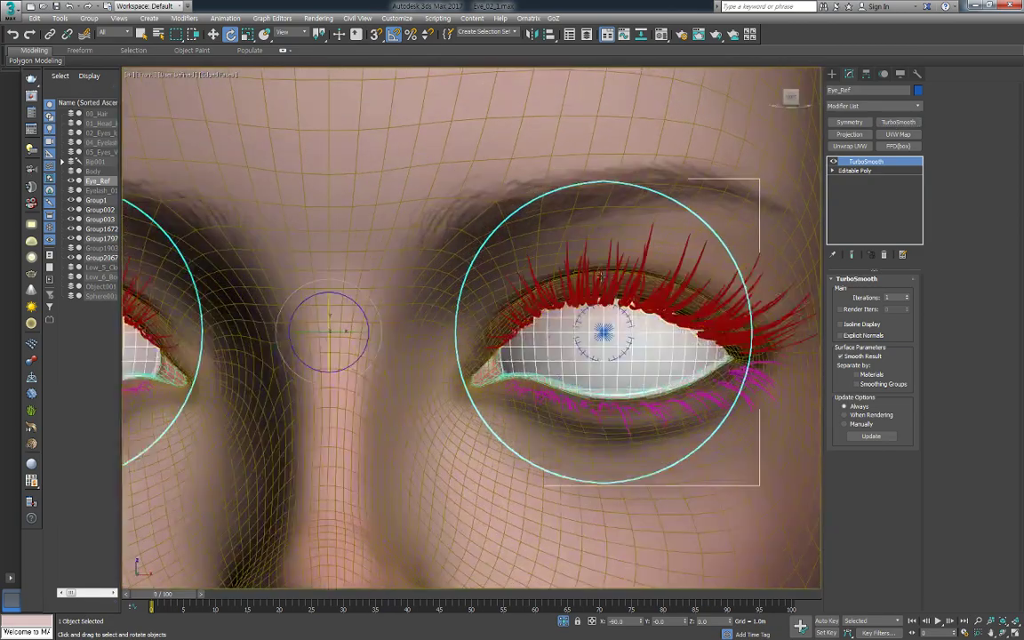
pyautogui.scroll(3, 711, 293)
pyautogui.scroll(-5, 702, 333)
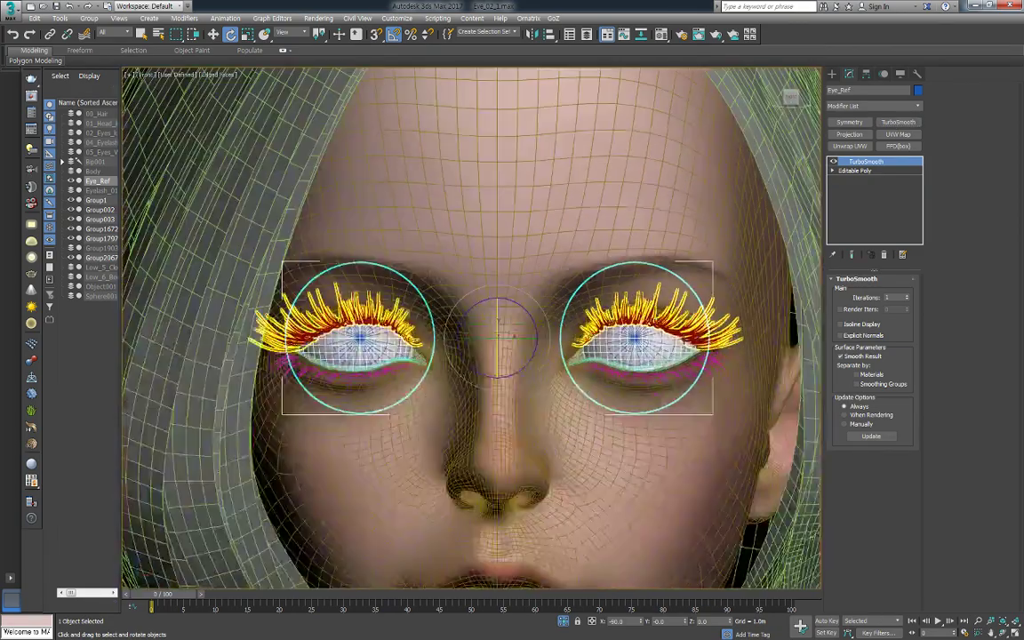
pyautogui.scroll(4, 685, 339)
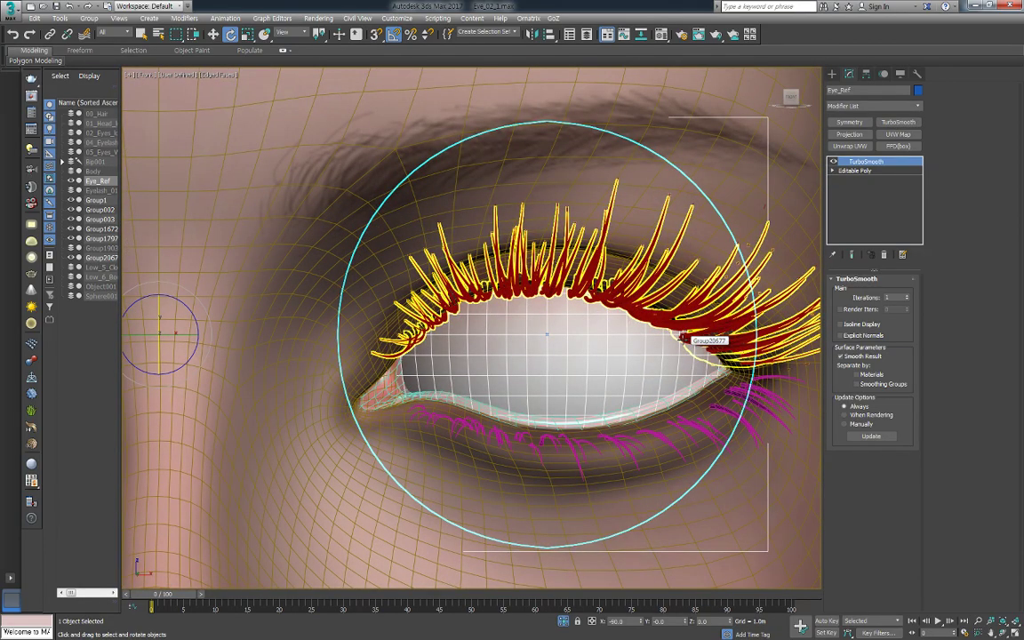
pyautogui.scroll(-3, 635, 339)
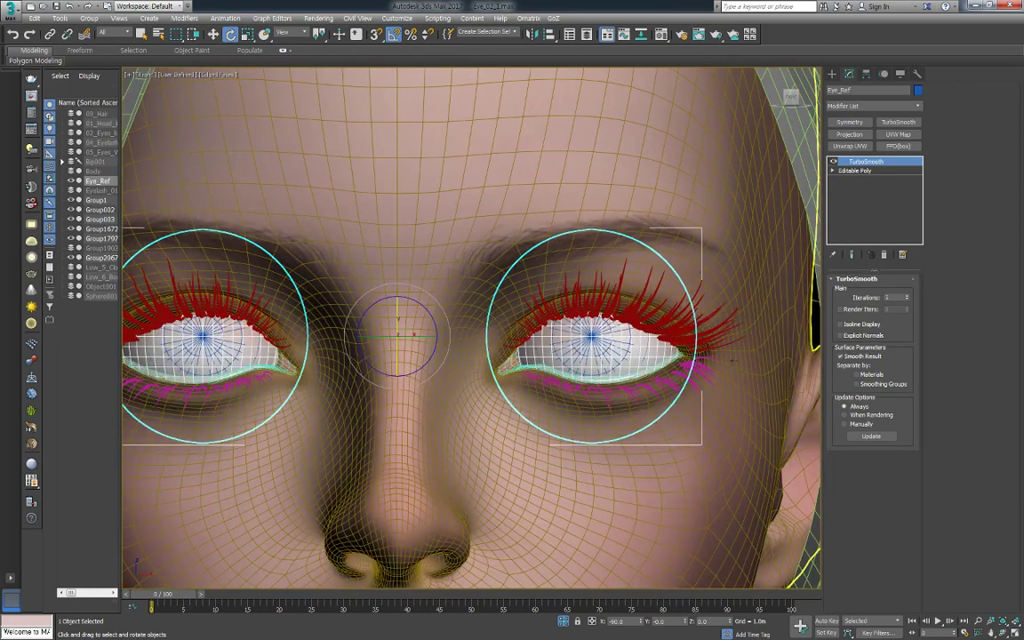
pyautogui.click(907, 296)
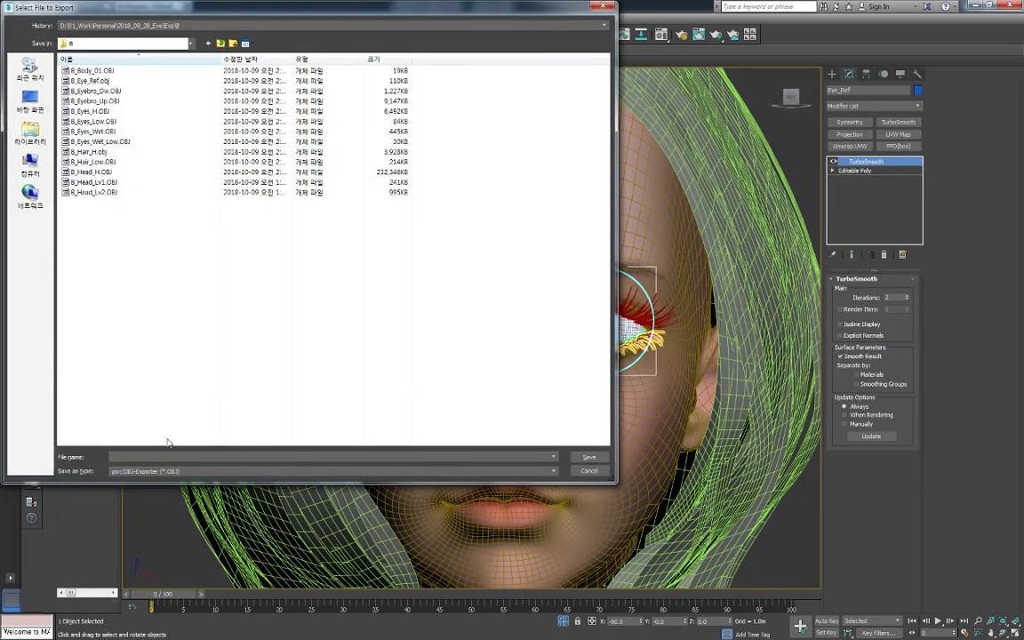
# Overwrite B_Eye_Ref.obj with the smoothed Eye_Ref, exporting 15,872 quads
pyautogui.doubleClick(90, 80)
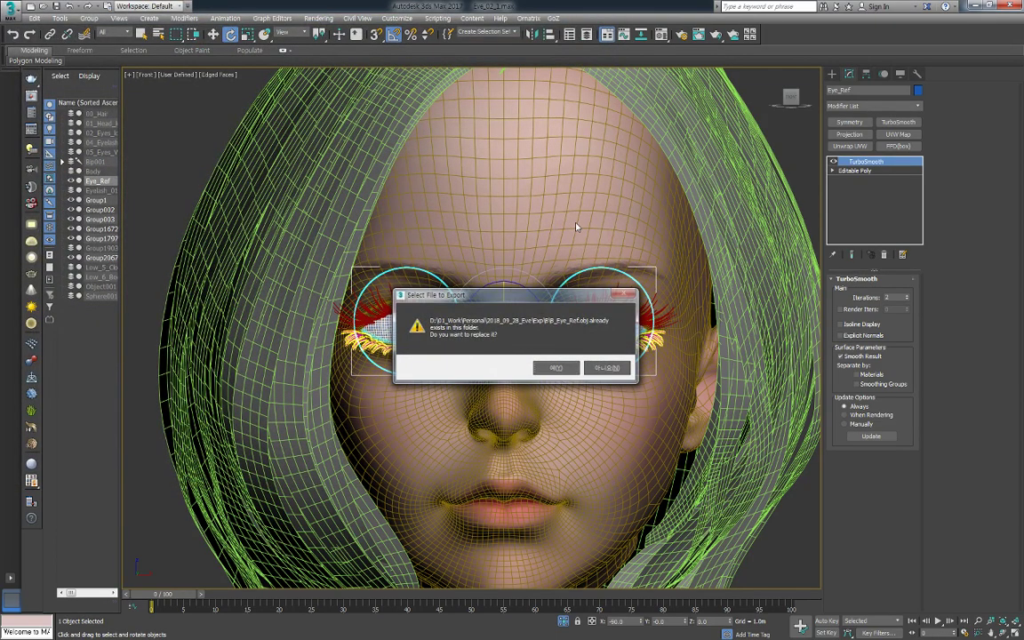
pyautogui.click(560, 368)
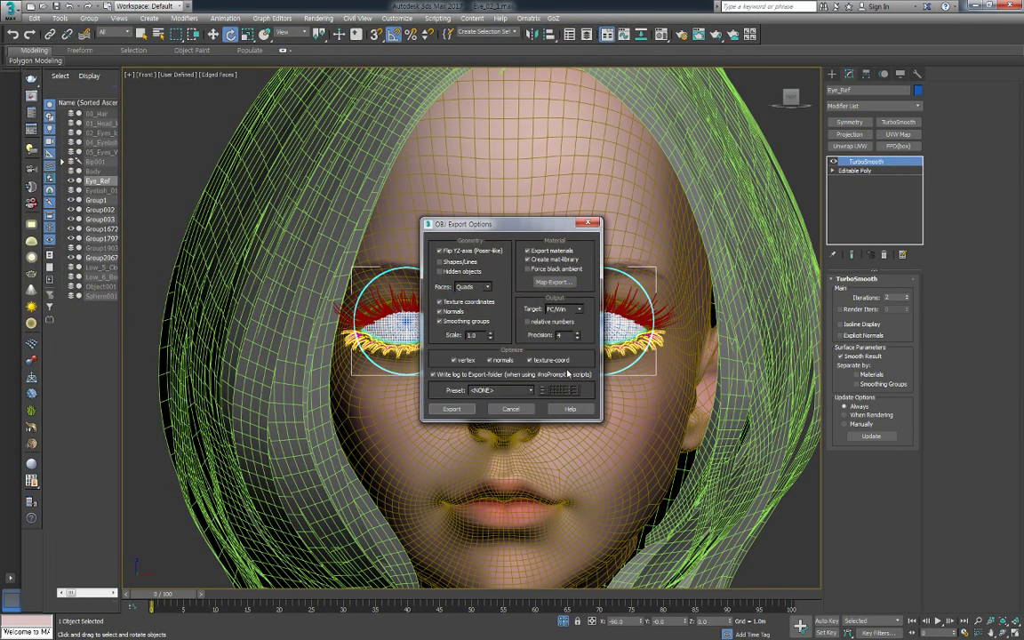
pyautogui.click(452, 409)
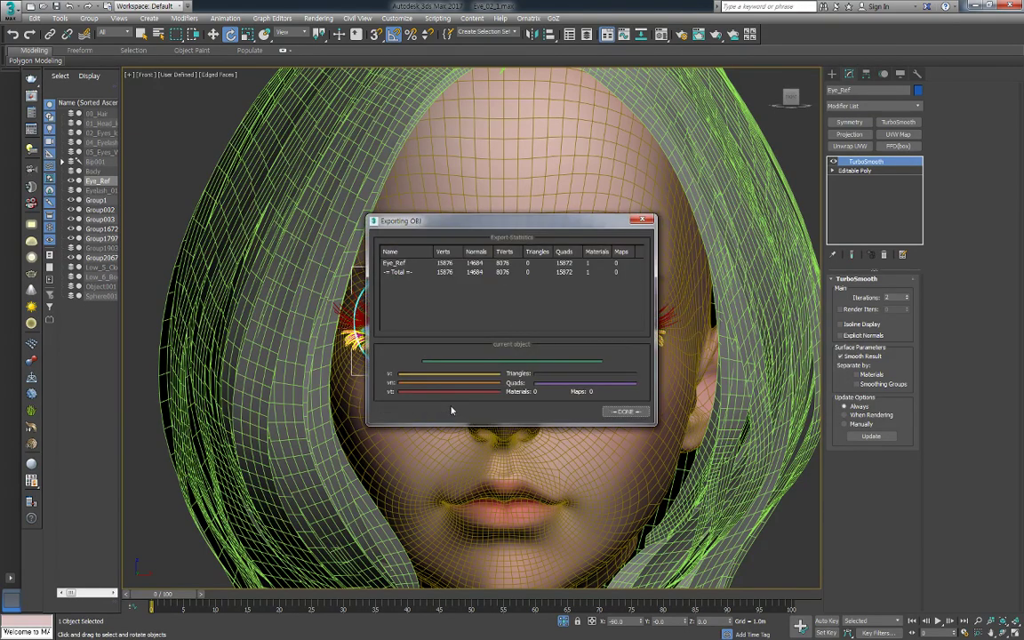
pyautogui.click(628, 413)
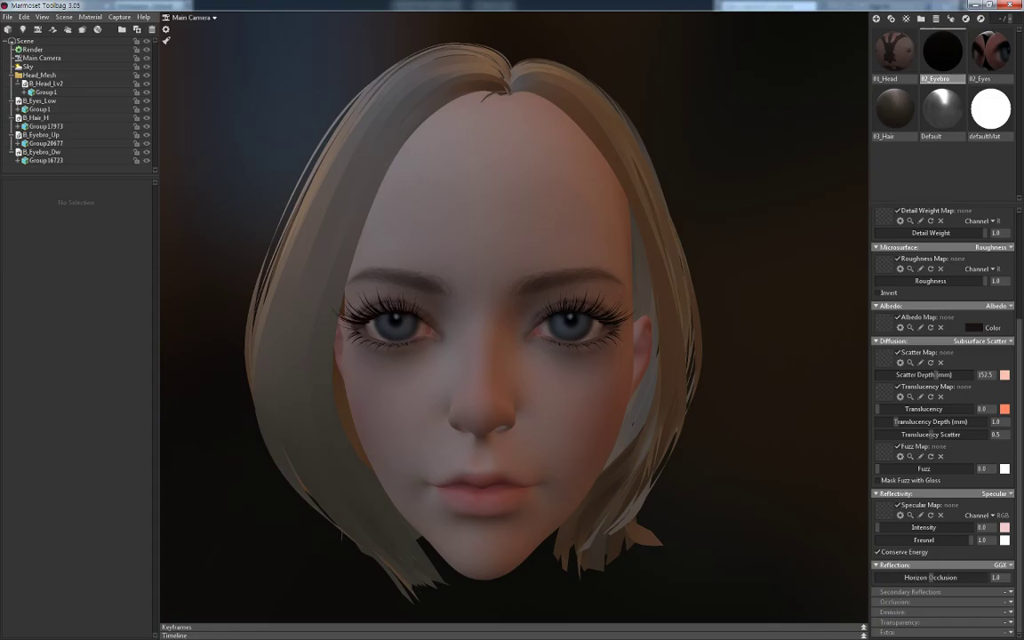
# Import B_Eye_Ref.obj into the head scene
pyautogui.click(7, 17)
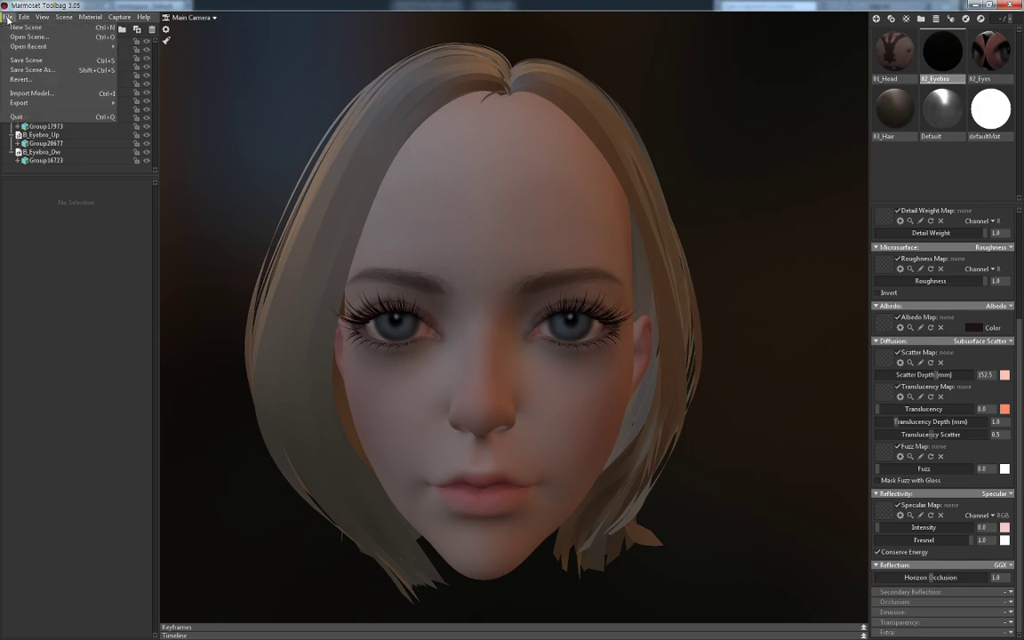
pyautogui.click(34, 94)
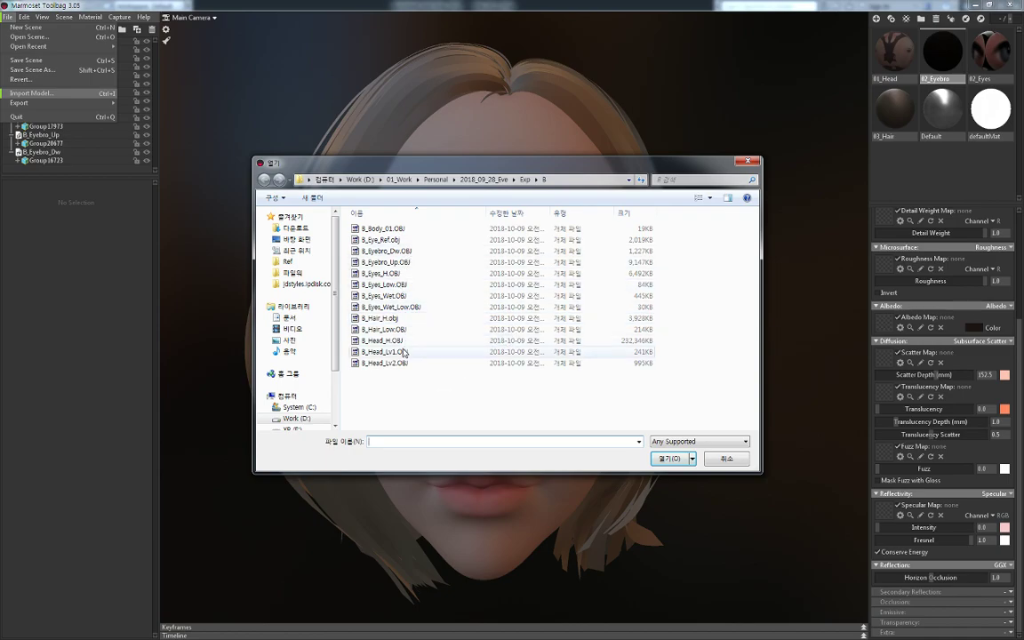
pyautogui.click(384, 242)
pyautogui.doubleClick(384, 242)
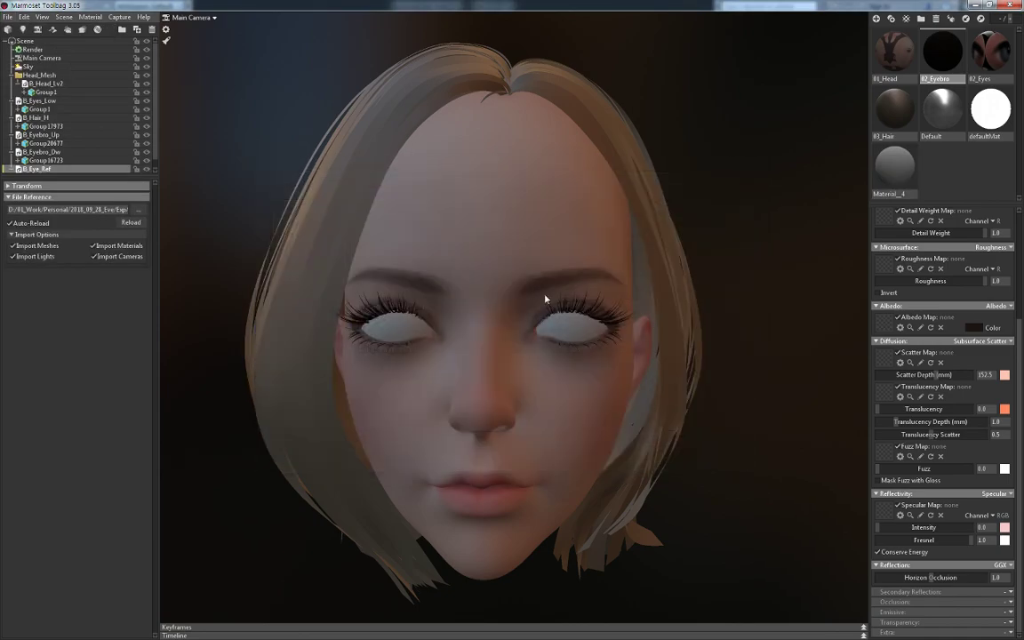
# Inspect the 02_Eyes and new Material_4 materials while orbiting around the head
pyautogui.click(1000, 54)
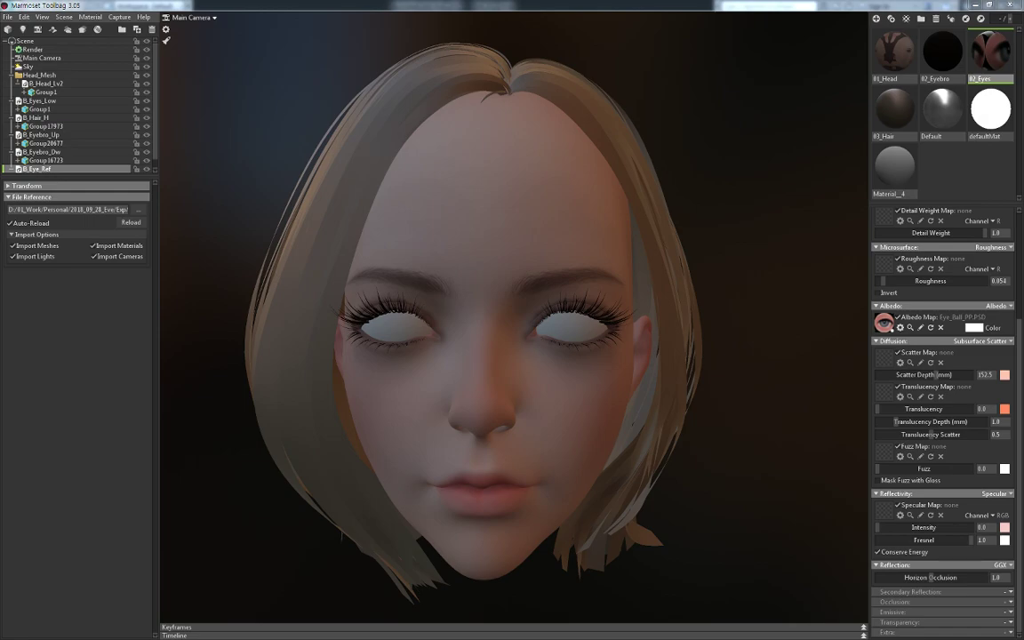
pyautogui.click(758, 357)
pyautogui.moveTo(757, 361); pyautogui.dragTo(753, 367)
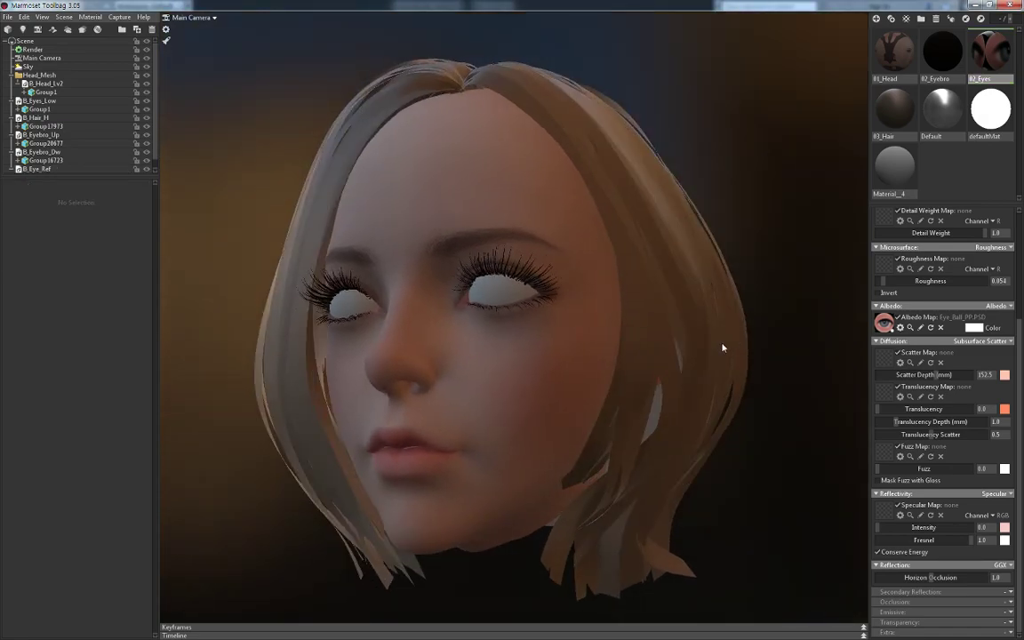
pyautogui.click(893, 166)
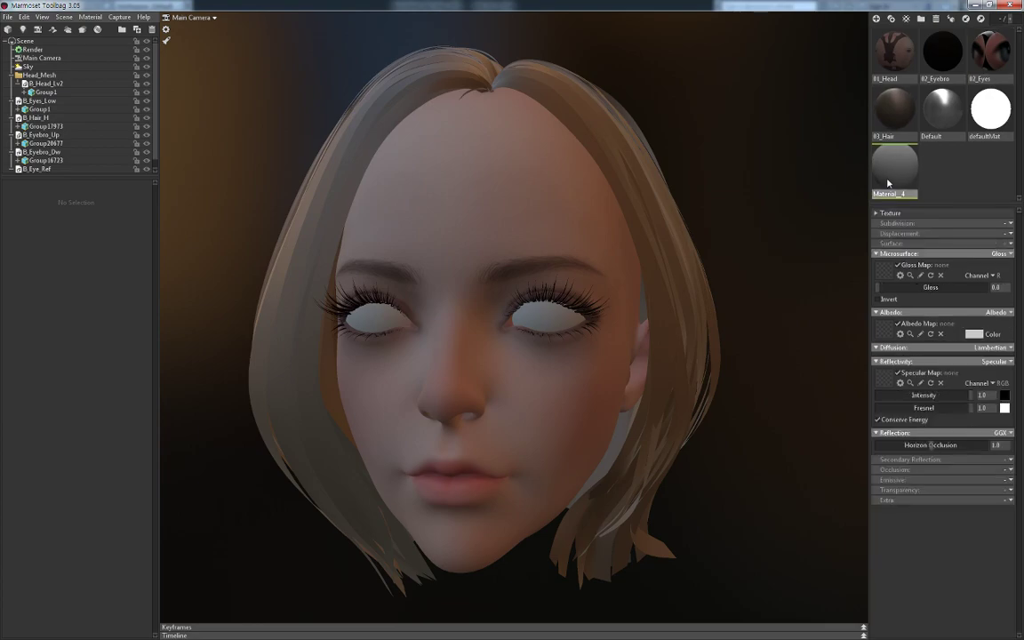
pyautogui.click(981, 105)
# Duplicate the 02_Eyes material and rename the copy from 02_Eyes (1) to 02_Eye_Ref
pyautogui.click(986, 75)
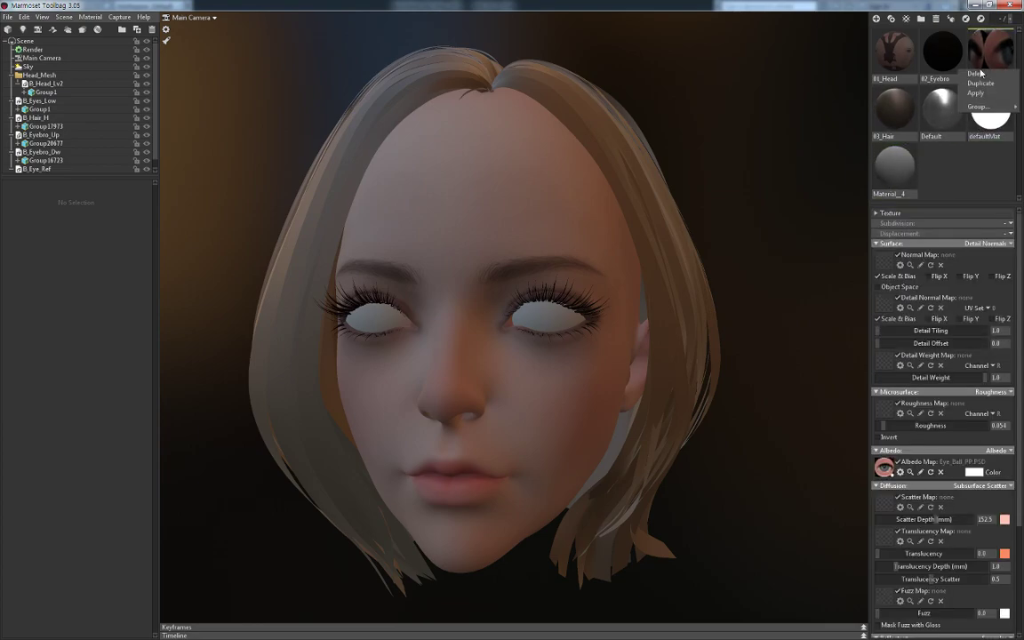
pyautogui.rightClick(987, 75)
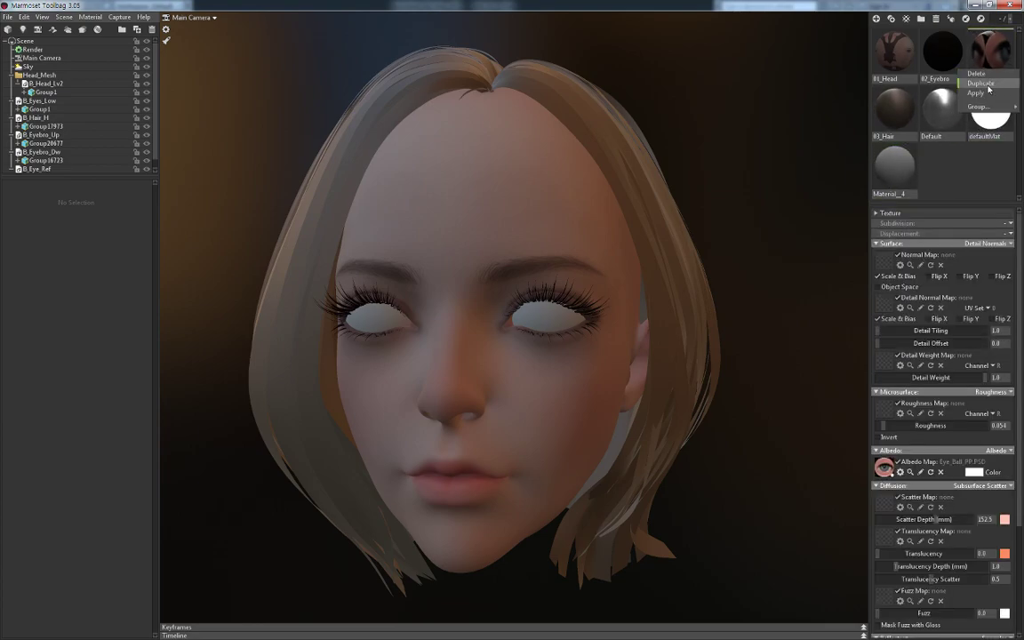
pyautogui.click(1000, 62)
pyautogui.rightClick(996, 62)
pyautogui.click(985, 87)
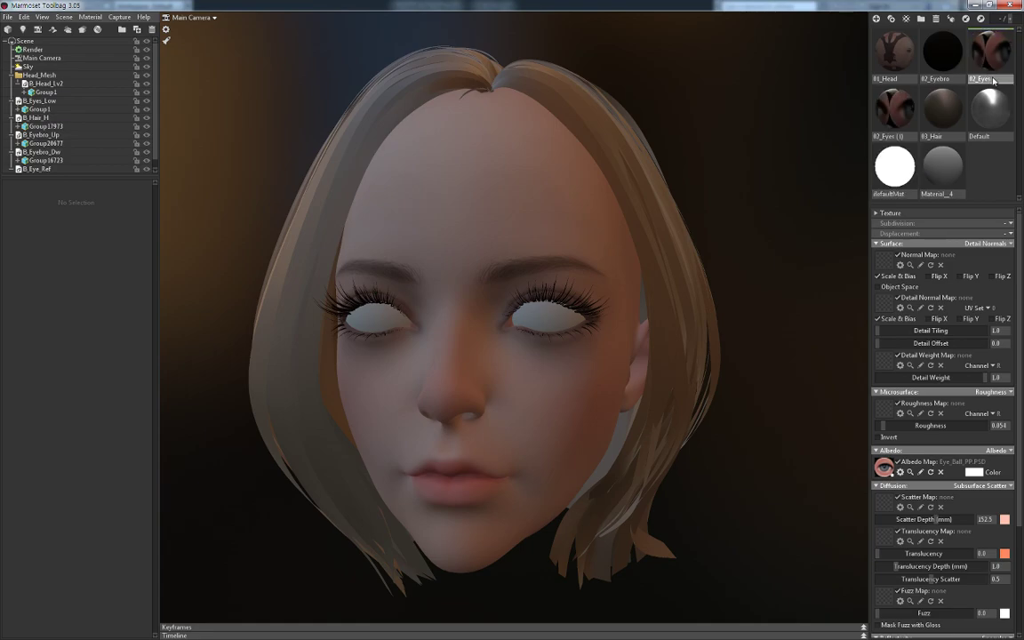
pyautogui.click(899, 140)
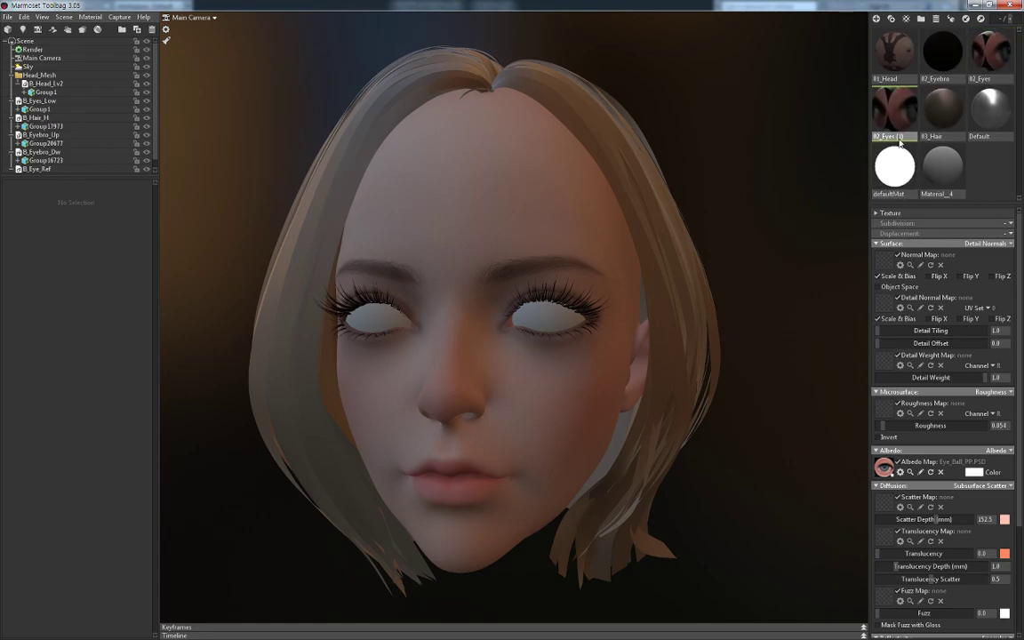
pyautogui.doubleClick(889, 136)
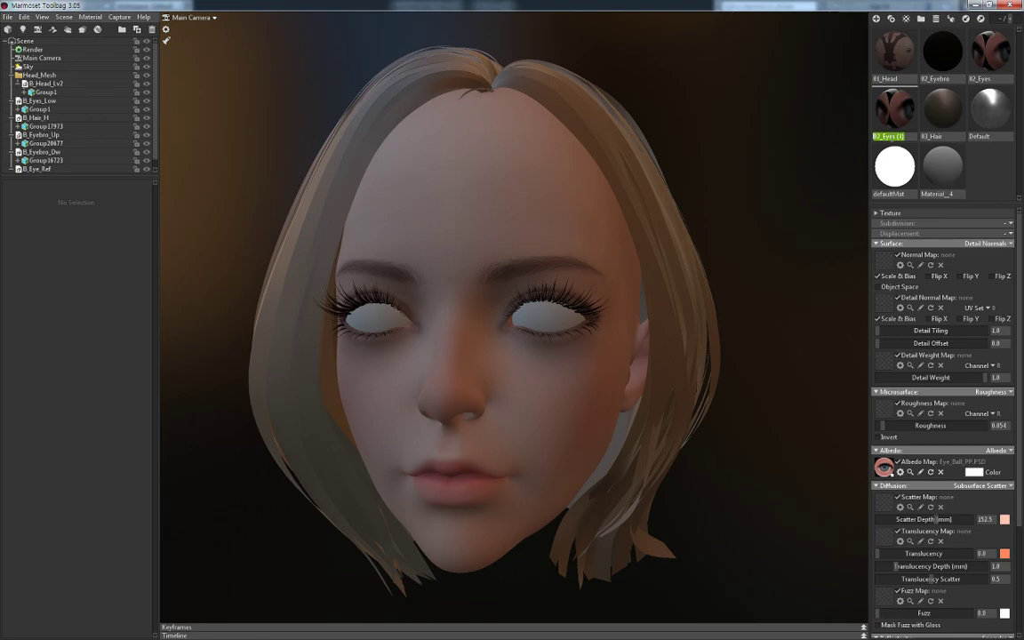
pyautogui.moveTo(904, 136); pyautogui.dragTo(894, 136)
pyautogui.write('ef')
pyautogui.press('Return')
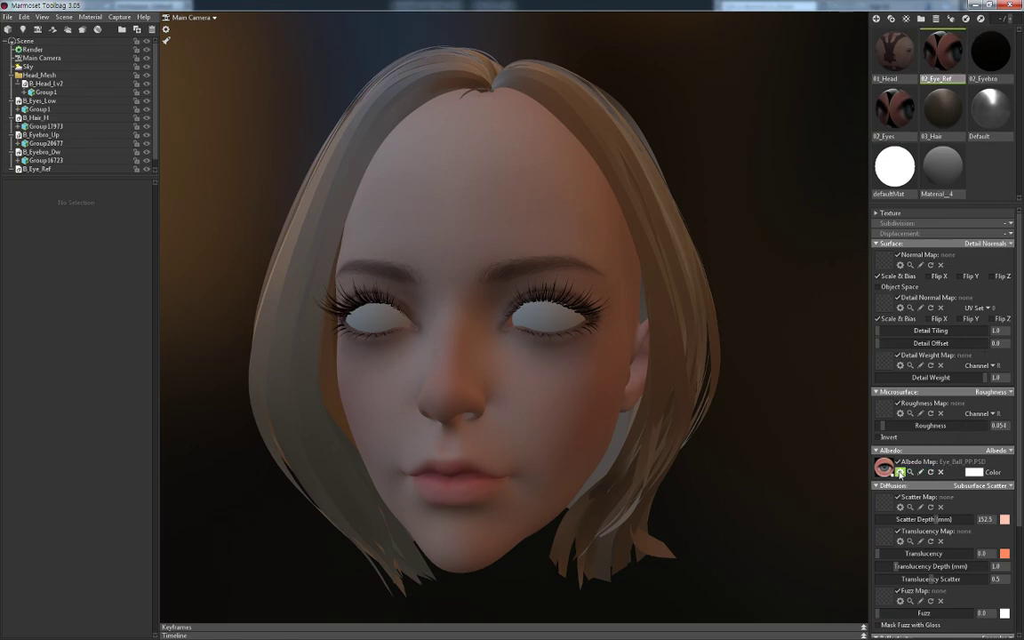
# Remove the albedo map from 02_Eye_Ref and set its transparency mode to Add
pyautogui.click(940, 472)
pyautogui.scroll(-1, 941, 400)
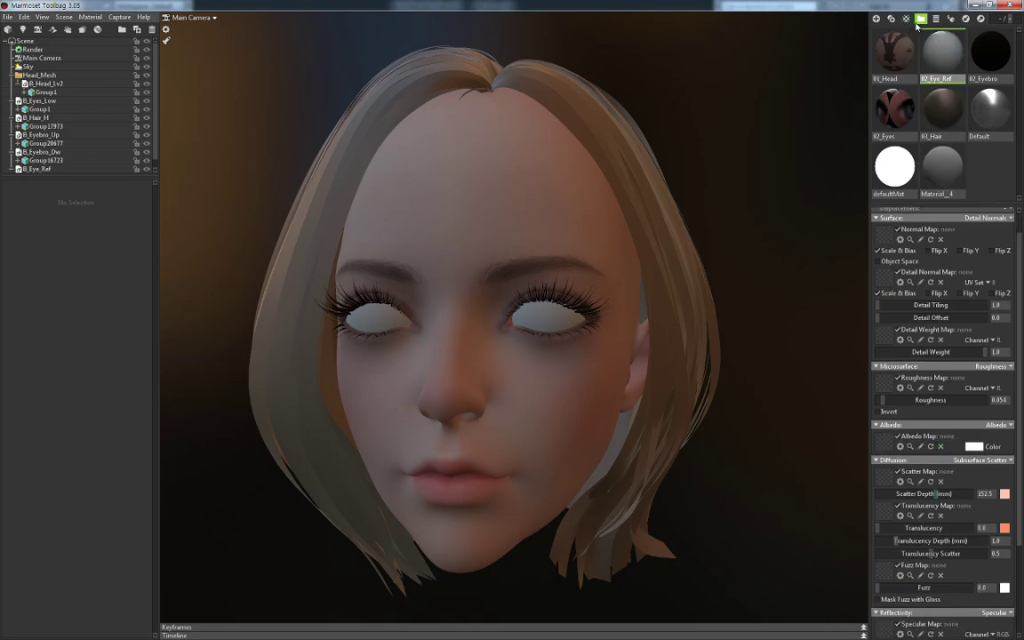
pyautogui.scroll(-5, 947, 502)
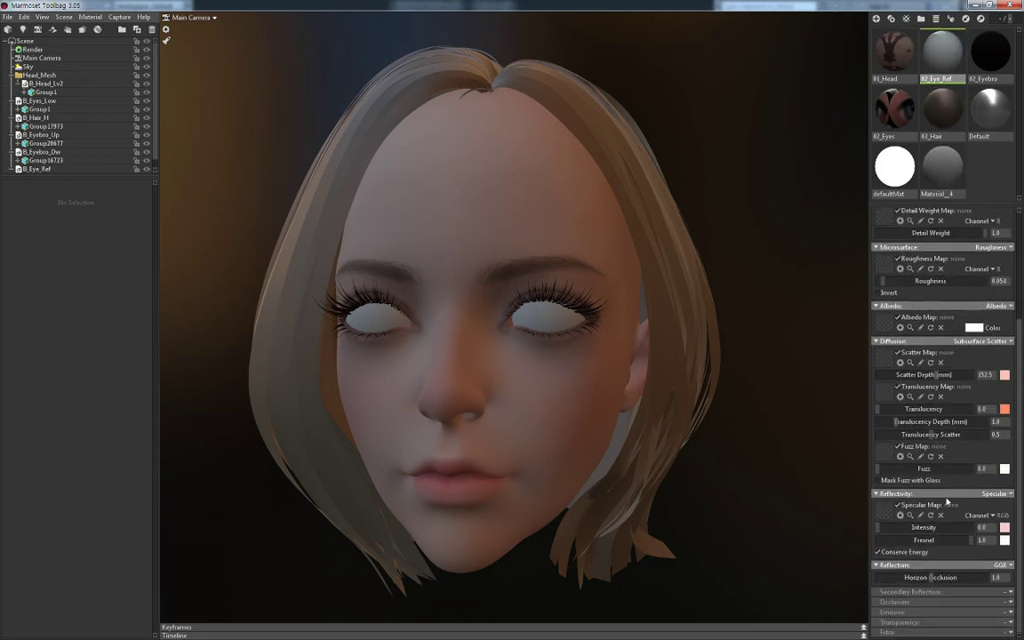
pyautogui.click(1009, 622)
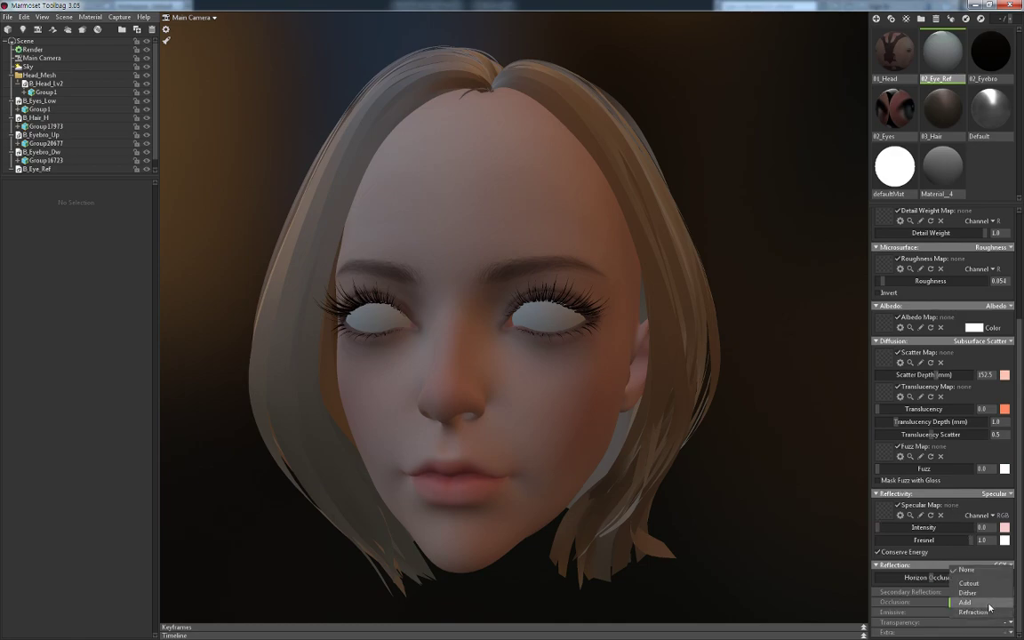
pyautogui.click(976, 605)
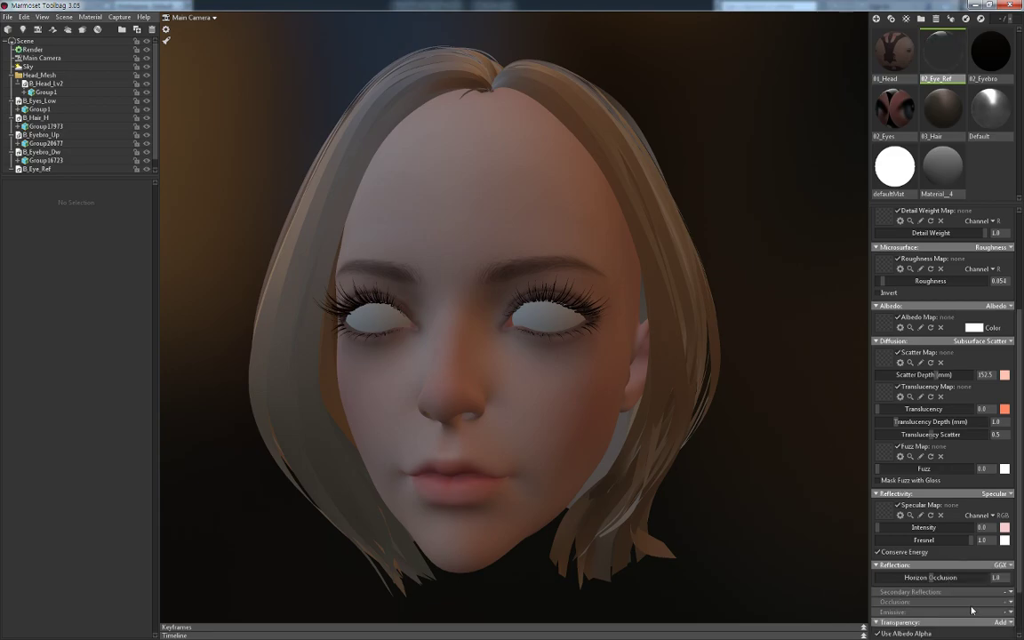
# Select the B_Eye_Ref object and try lowering Alpha, then undo it back to 1.0
pyautogui.click(37, 100)
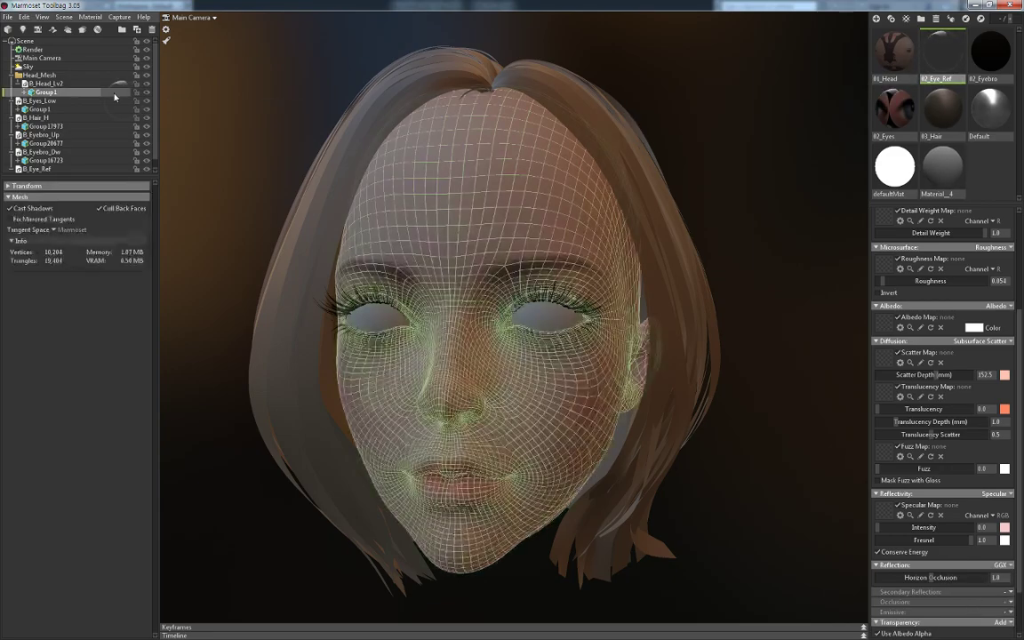
pyautogui.click(43, 160)
pyautogui.click(39, 168)
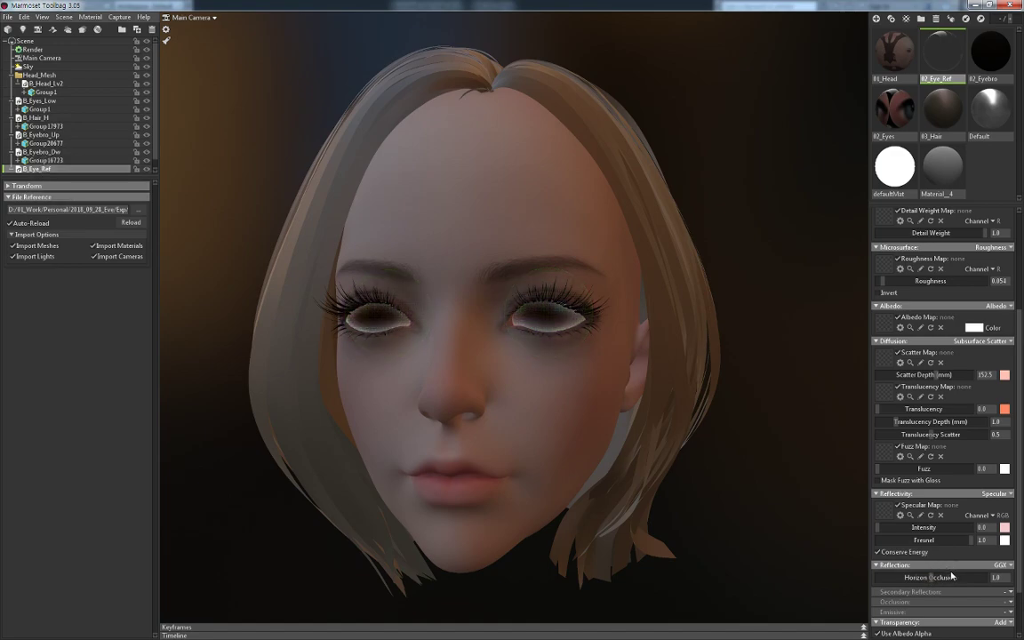
pyautogui.scroll(-2, 951, 586)
pyautogui.moveTo(968, 610); pyautogui.dragTo(830, 599)
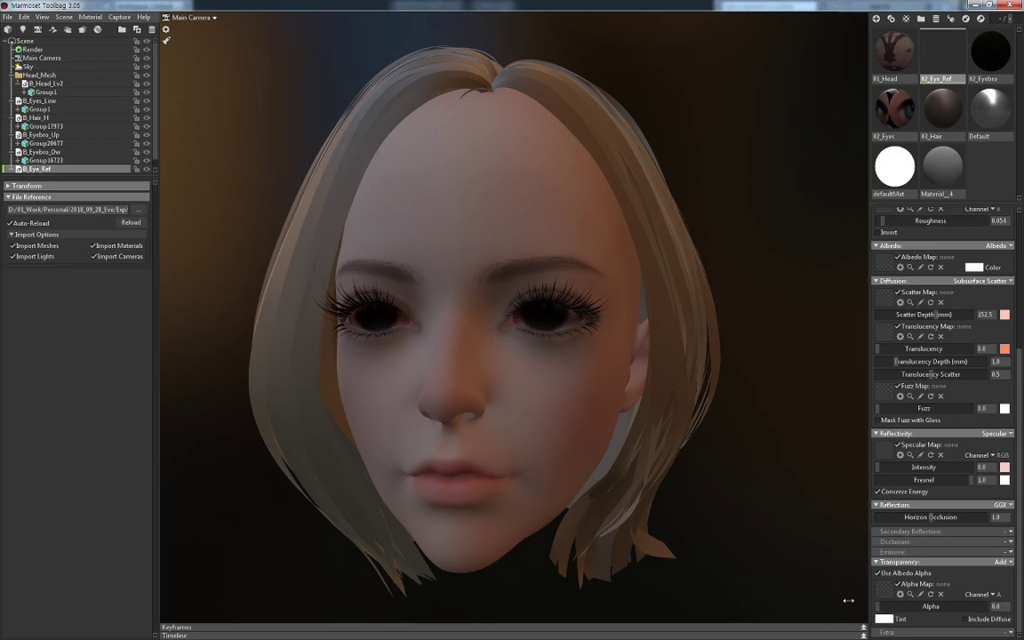
pyautogui.hotkey('ctrl', 'z')
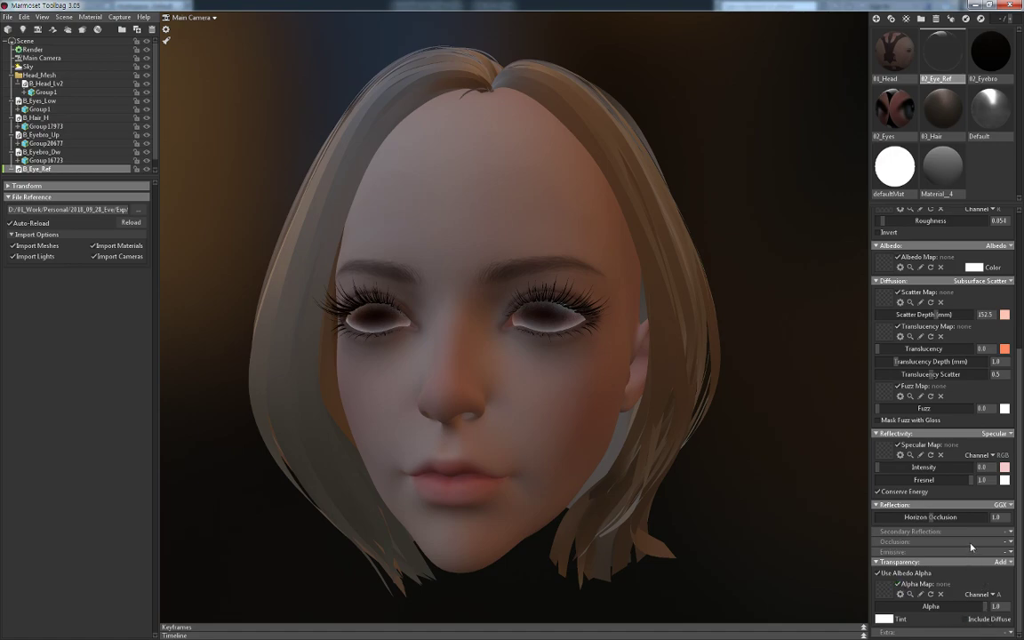
# Raise Specular Intensity to 1.0 and bring Roughness down to 0.0
pyautogui.moveTo(951, 467); pyautogui.dragTo(995, 466)
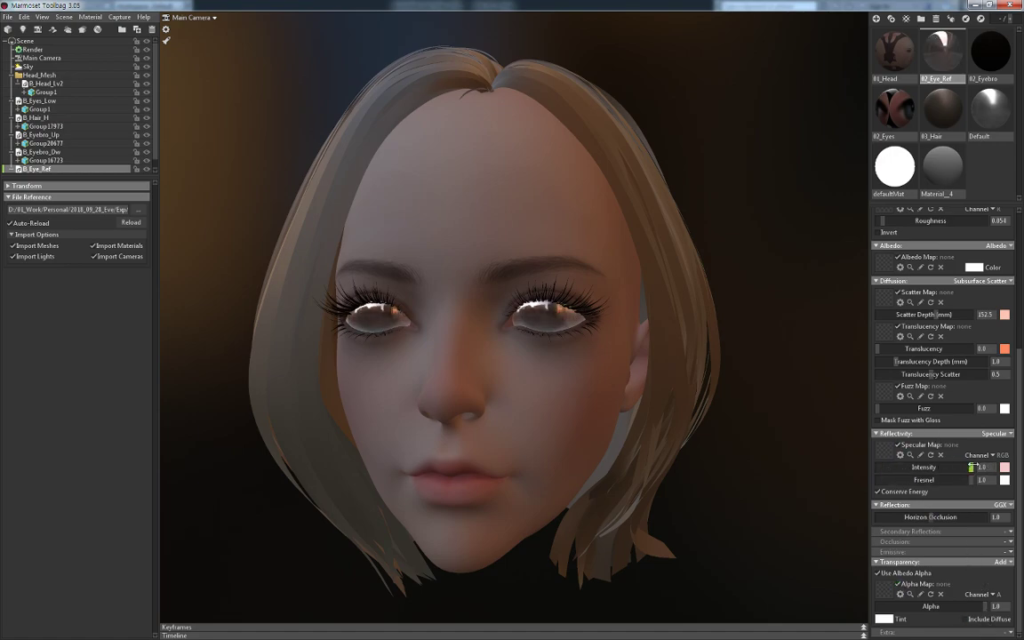
pyautogui.scroll(3, 906, 418)
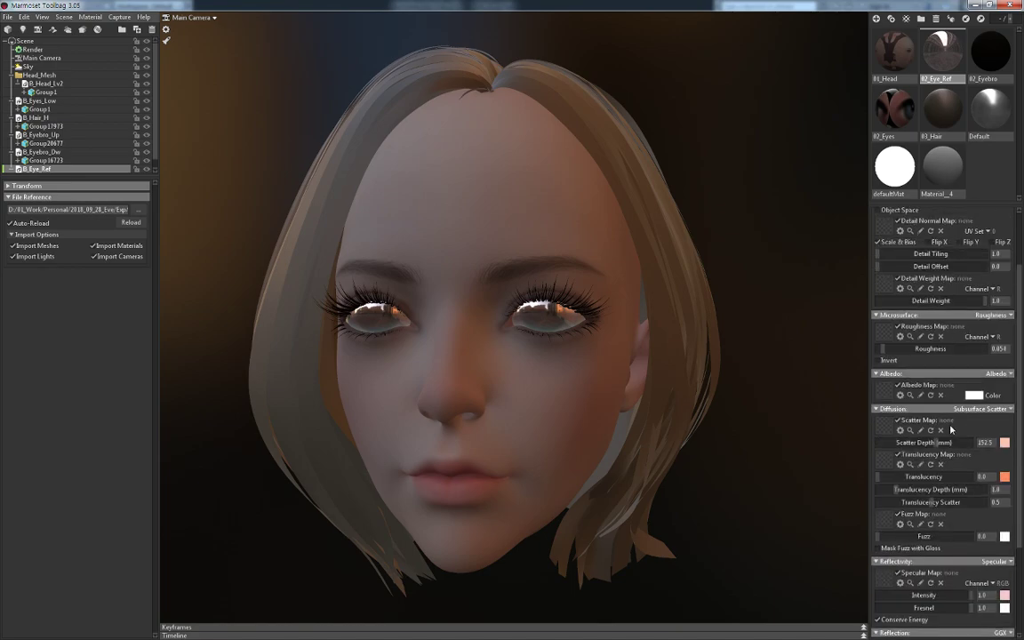
pyautogui.moveTo(882, 349); pyautogui.dragTo(876, 349)
pyautogui.scroll(-3, 889, 485)
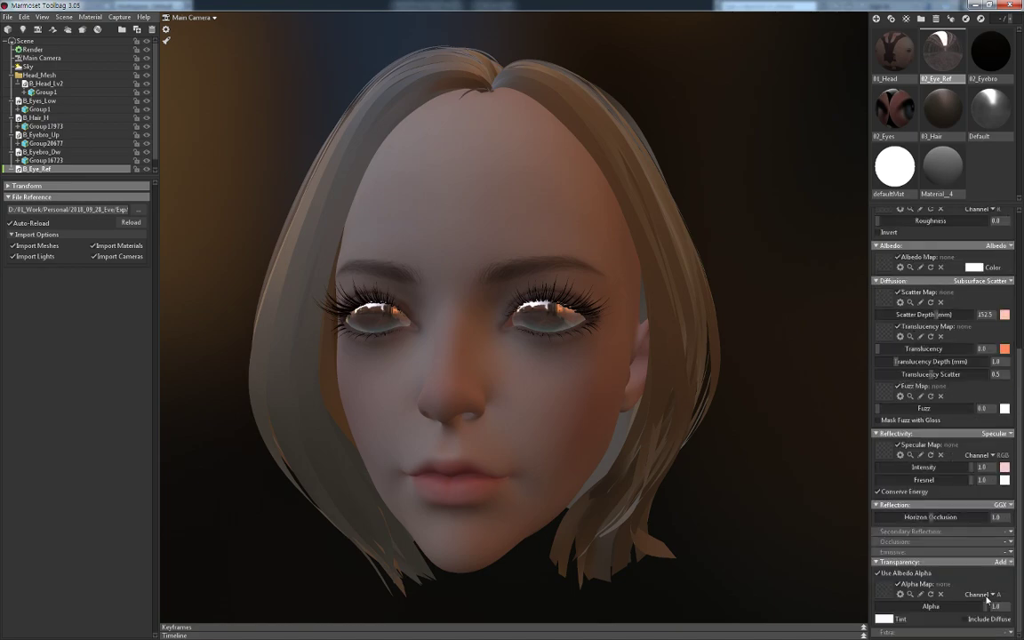
# Set the alpha map channel to R and lower Alpha to 0.0
pyautogui.click(985, 595)
pyautogui.click(982, 587)
pyautogui.click(964, 619)
pyautogui.moveTo(974, 606); pyautogui.dragTo(856, 596)
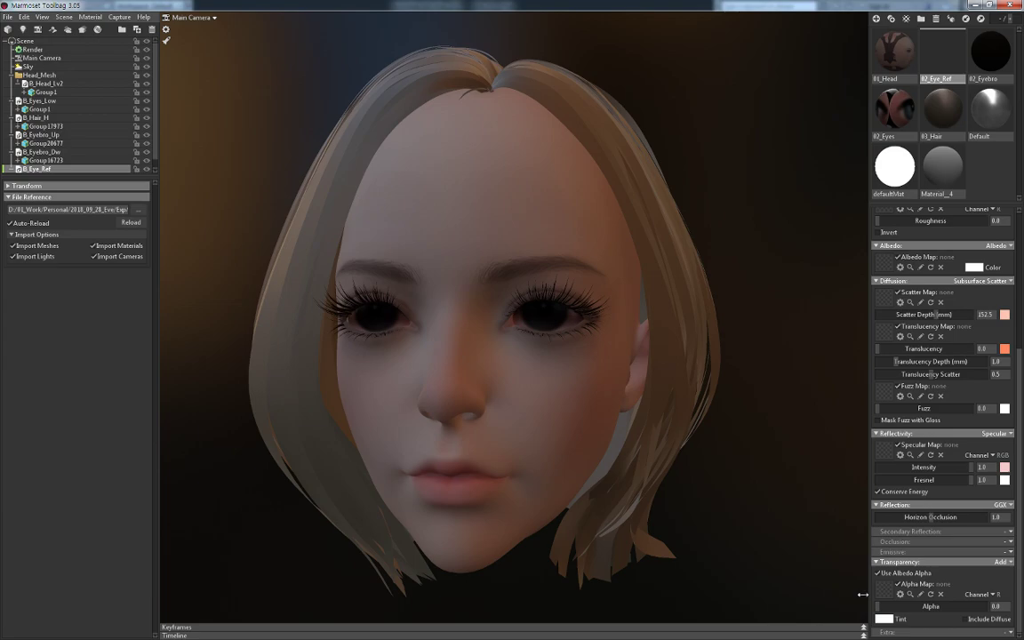
pyautogui.moveTo(689, 424); pyautogui.dragTo(781, 476)
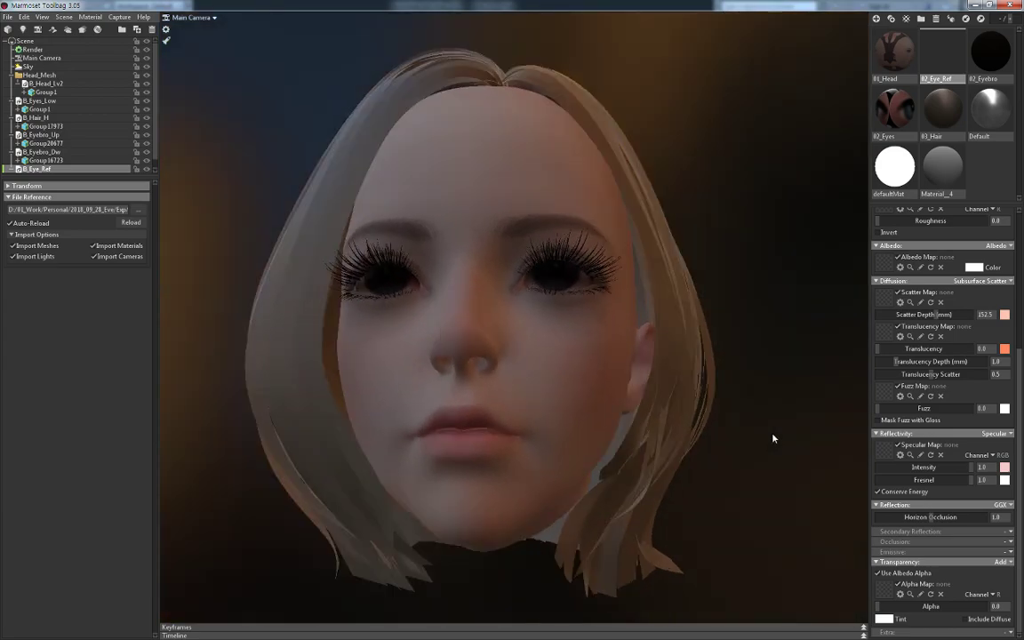
# Expand B_Eye_Ref in the scene list and select its Eye_Ref mesh
pyautogui.click(46, 160)
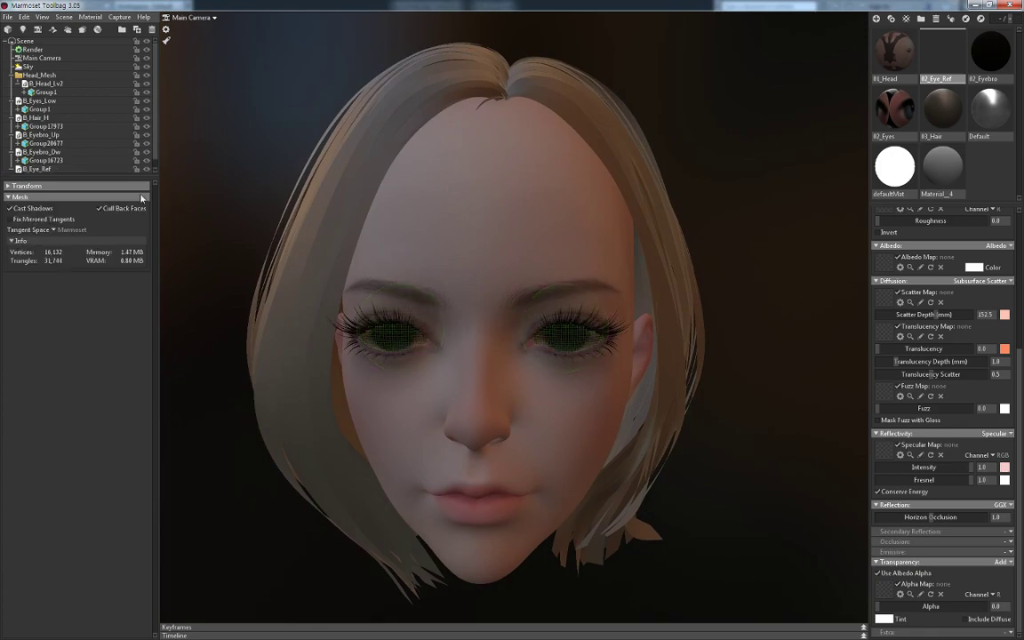
pyautogui.click(17, 168)
pyautogui.click(147, 168)
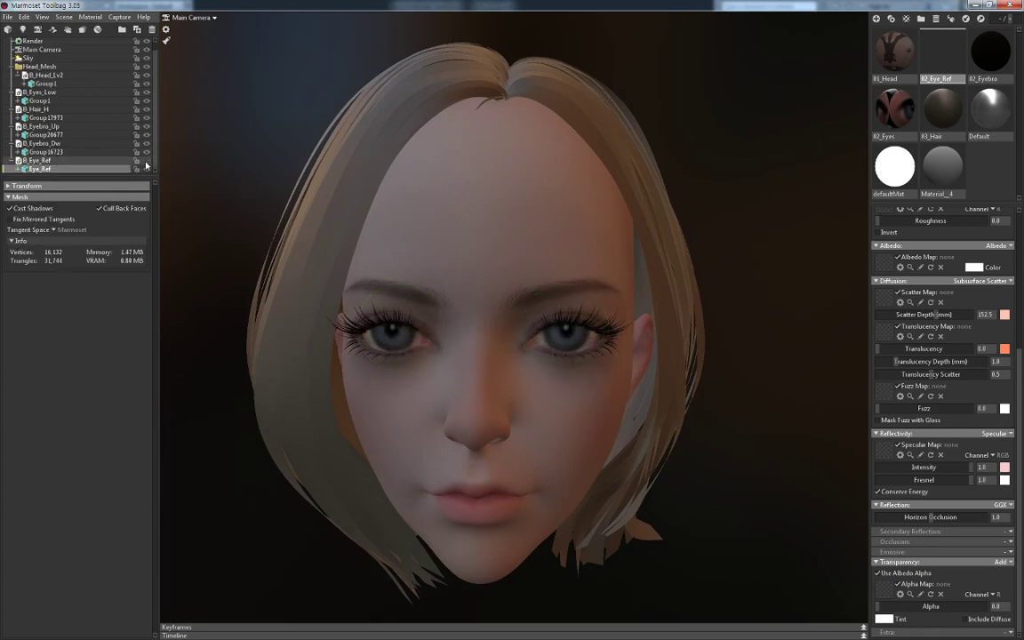
pyautogui.click(147, 168)
# Adjust Scatter Depth, raising it to 1000 then lowering it to 182.2
pyautogui.scroll(2, 523, 338)
pyautogui.scroll(2, 528, 343)
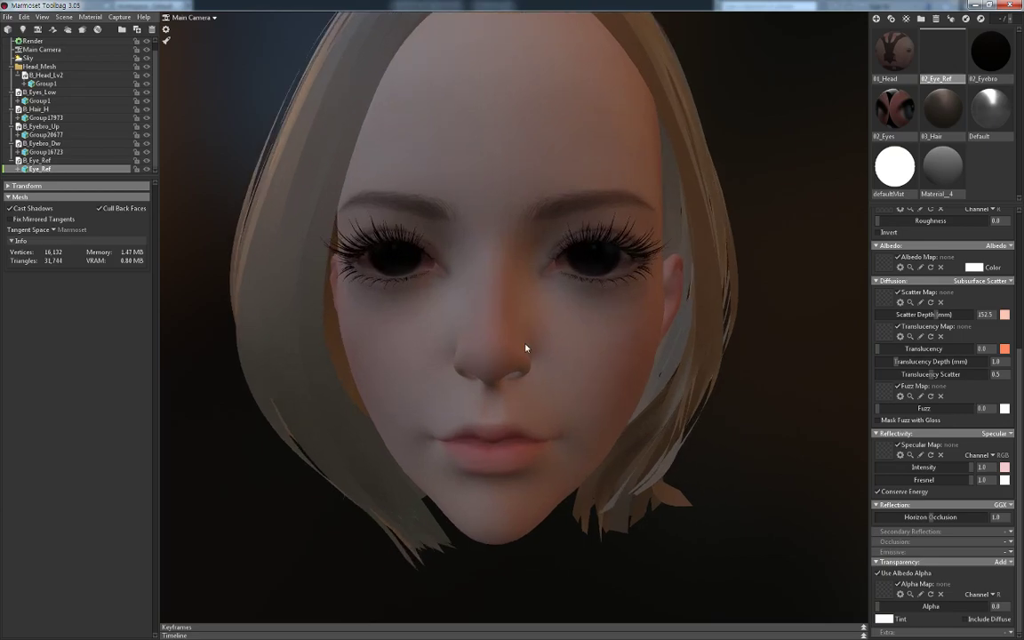
pyautogui.scroll(2, 528, 333)
pyautogui.scroll(2, 560, 348)
pyautogui.scroll(1, 559, 343)
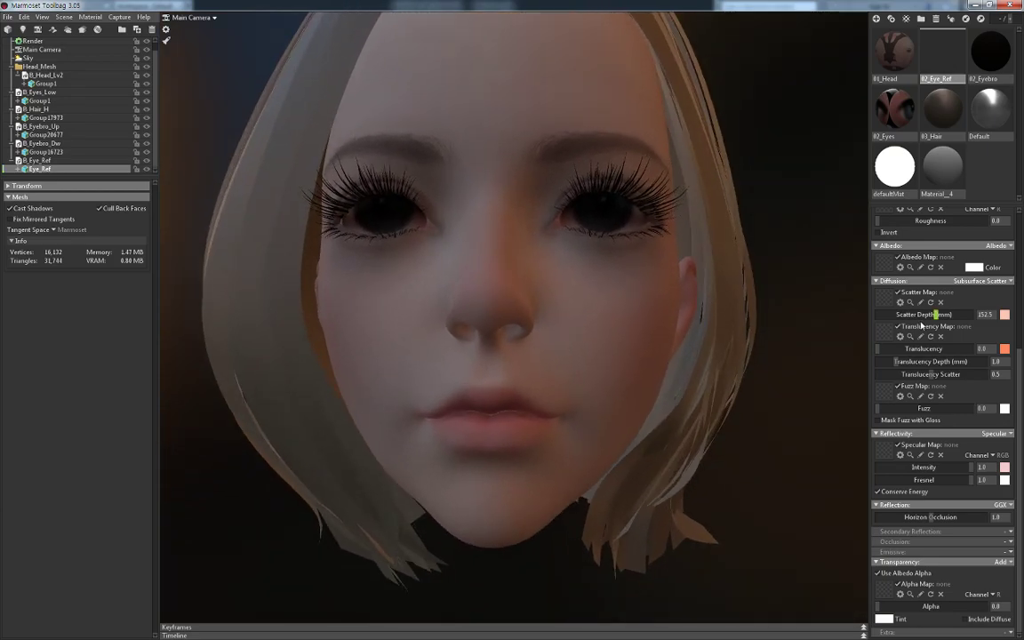
pyautogui.scroll(2, 977, 308)
pyautogui.moveTo(880, 391)
pyautogui.mouseDown()
pyautogui.moveTo(972, 385)
pyautogui.moveTo(943, 391)
pyautogui.mouseUp()
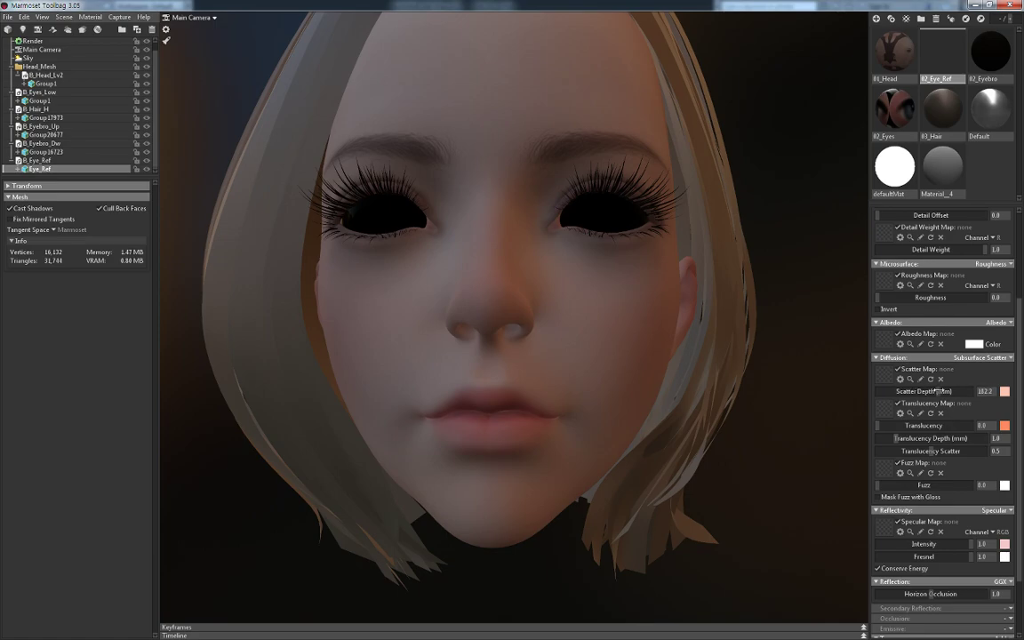
pyautogui.moveTo(738, 364); pyautogui.dragTo(753, 384)
# Switch diffusion to Lambertian and raise Alpha to about 0.198 for glossy eye reflections
pyautogui.scroll(-3, 753, 384)
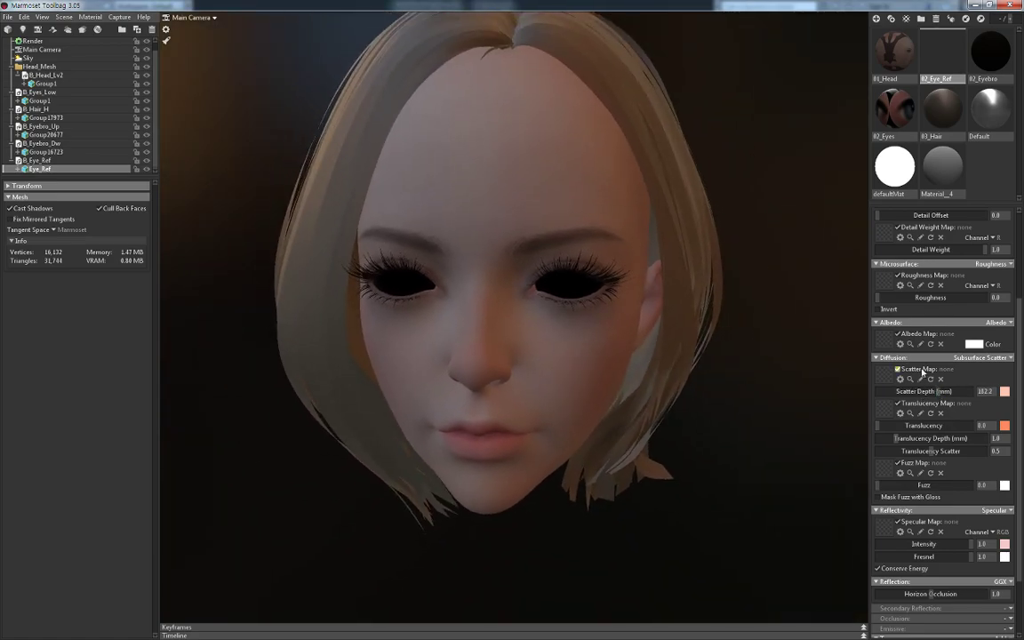
pyautogui.click(1000, 358)
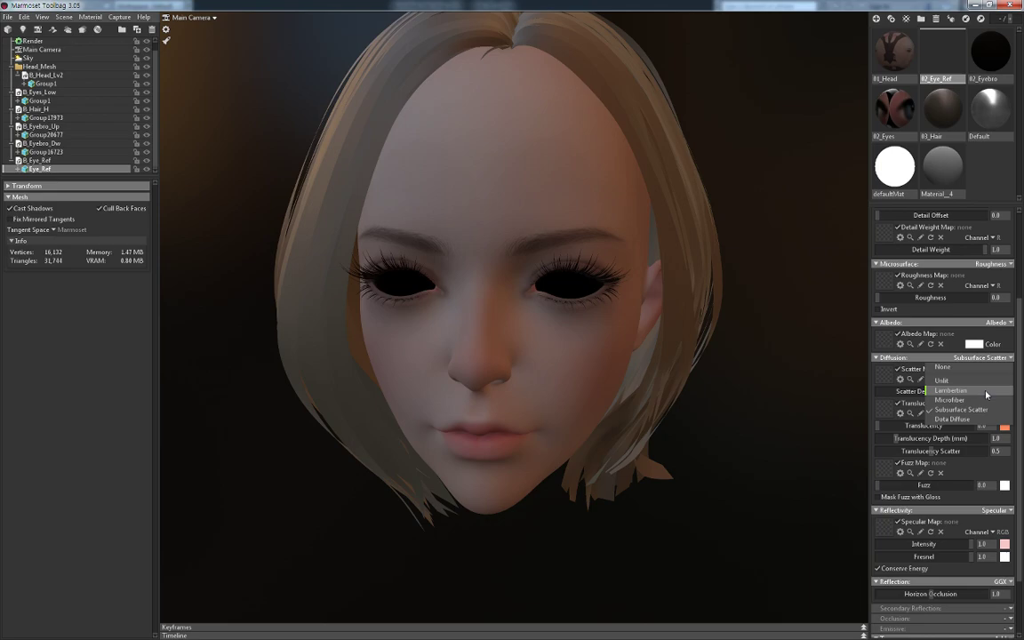
pyautogui.click(985, 393)
pyautogui.moveTo(773, 354)
pyautogui.mouseDown()
pyautogui.moveTo(766, 327)
pyautogui.moveTo(800, 391)
pyautogui.mouseUp()
pyautogui.moveTo(933, 605); pyautogui.dragTo(898, 604)
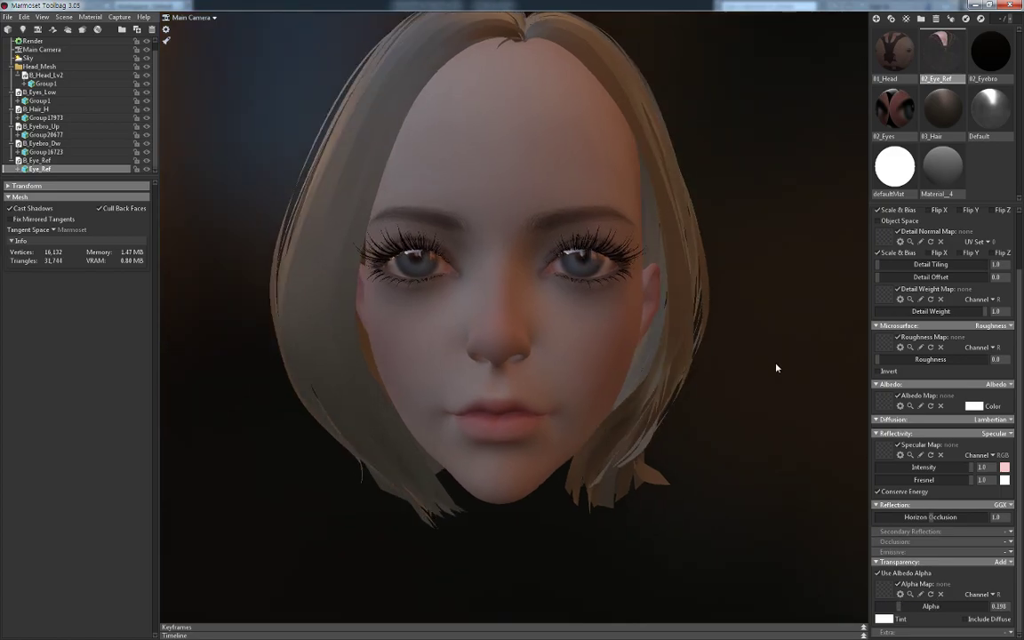
pyautogui.moveTo(775, 365)
pyautogui.mouseDown()
pyautogui.moveTo(800, 381)
pyautogui.moveTo(792, 322)
pyautogui.moveTo(738, 336)
pyautogui.moveTo(768, 376)
pyautogui.moveTo(820, 393)
pyautogui.moveTo(635, 388)
pyautogui.moveTo(775, 412)
pyautogui.mouseUp()
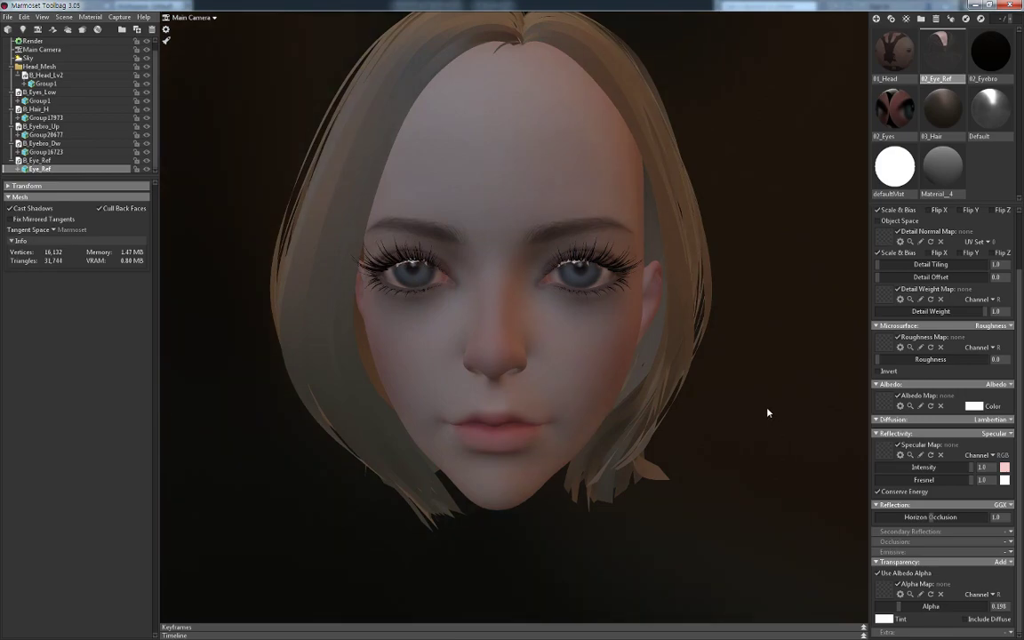
pyautogui.scroll(1, 49, 57)
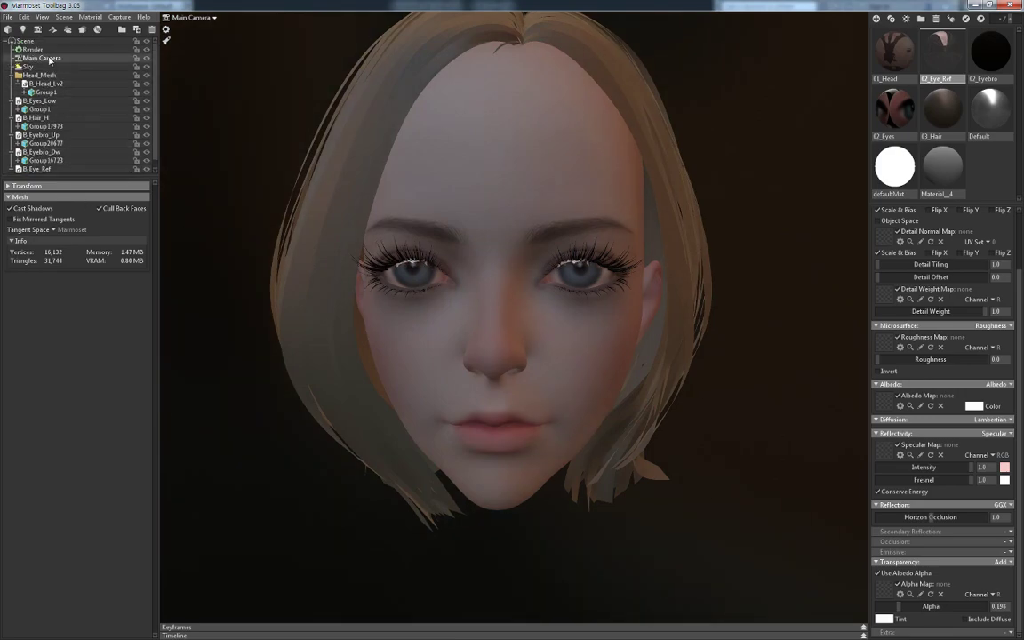
# Try the Museum sky preset, rotated to 338 with reduced brightness
pyautogui.click(49, 58)
pyautogui.click(36, 67)
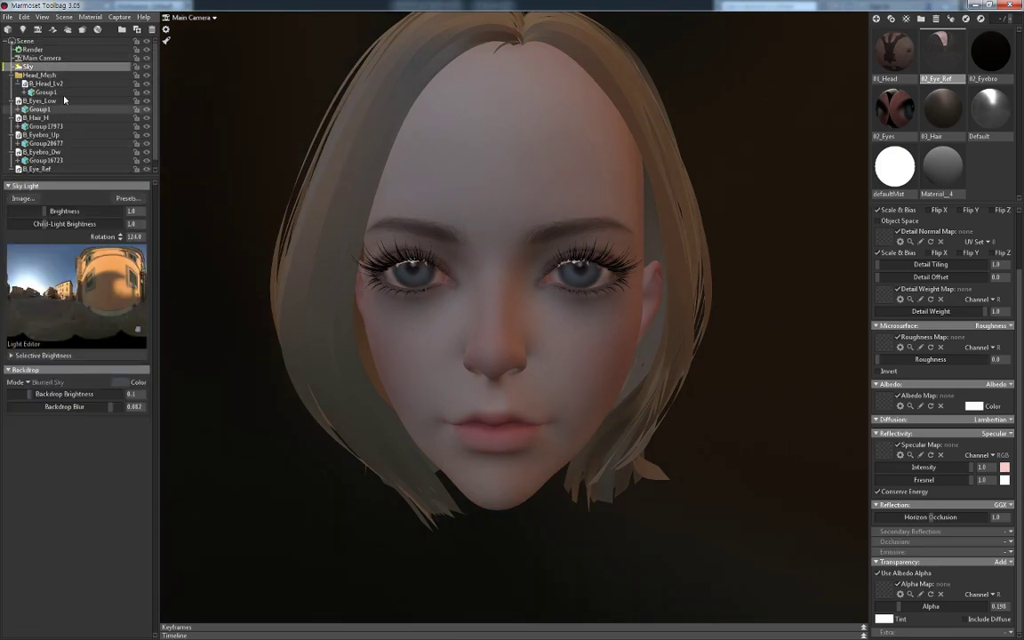
pyautogui.click(132, 199)
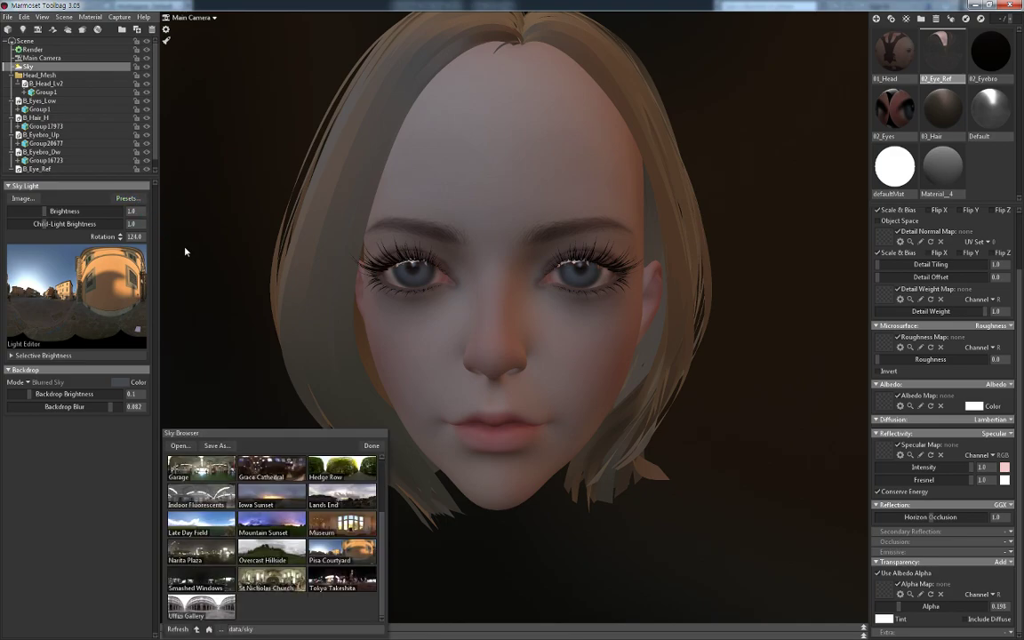
pyautogui.click(351, 525)
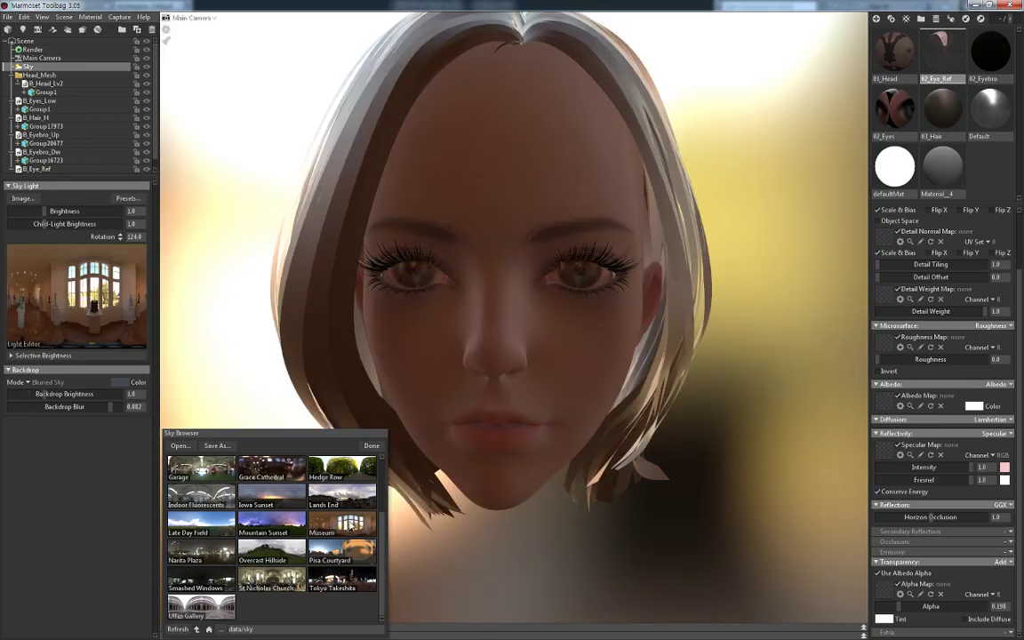
pyautogui.moveTo(534, 413)
pyautogui.keyDown('shift'); pyautogui.mouseDown()
pyautogui.moveTo(721, 407)
pyautogui.moveTo(693, 405)
pyautogui.mouseUp(); pyautogui.keyUp('shift')
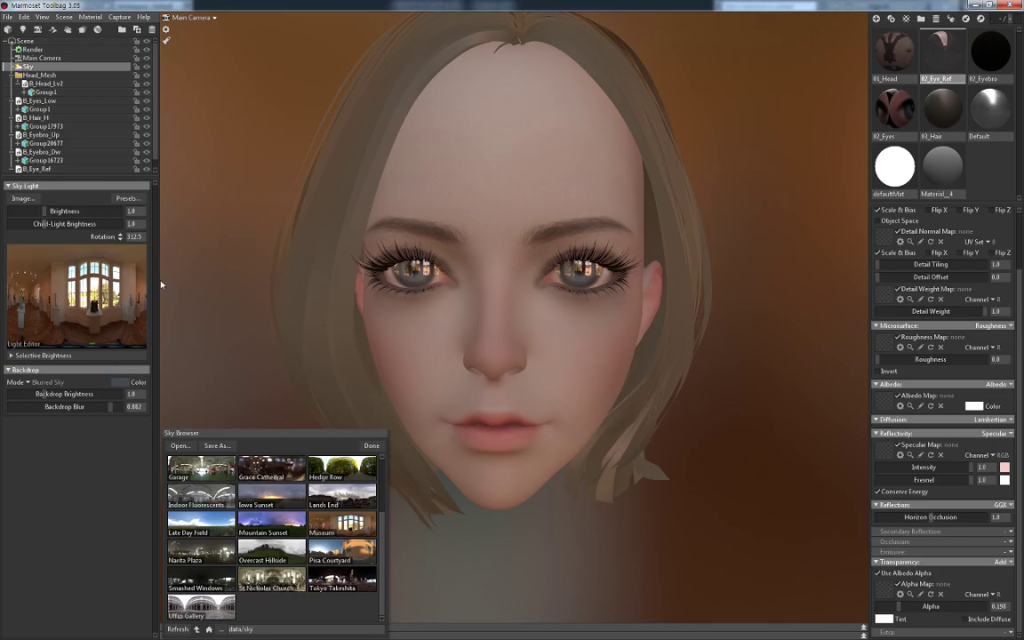
pyautogui.moveTo(47, 211); pyautogui.dragTo(37, 211)
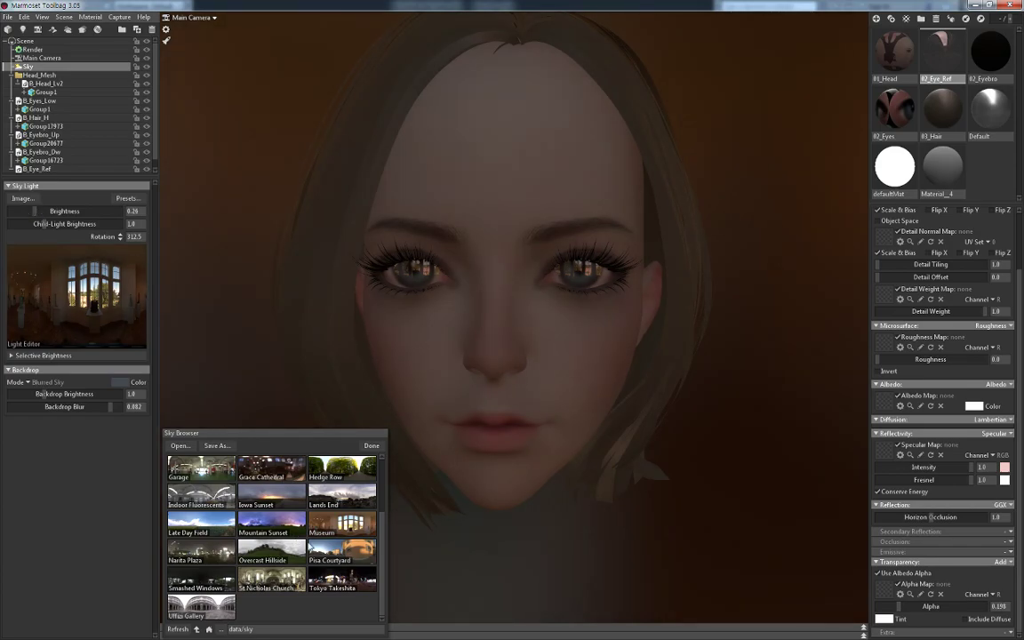
# Switch to Pisa Courtyard, rotate it around the head and set brightness to 0.488
pyautogui.click(347, 557)
pyautogui.moveTo(450, 500)
pyautogui.keyDown('shift'); pyautogui.mouseDown()
pyautogui.moveTo(713, 442)
pyautogui.moveTo(813, 445)
pyautogui.mouseUp(); pyautogui.keyUp('shift')
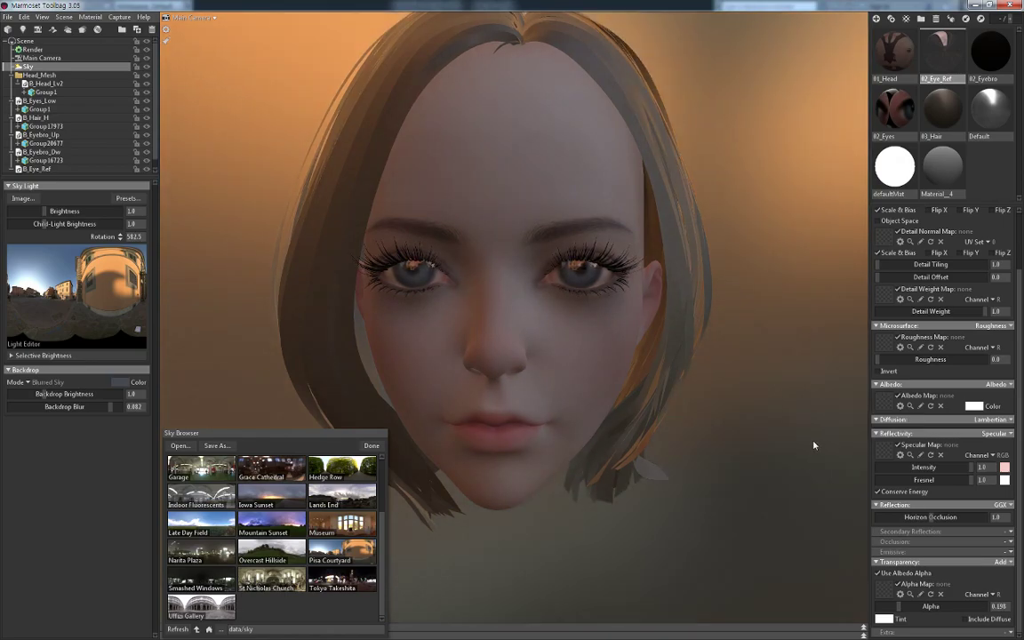
pyautogui.moveTo(38, 211); pyautogui.dragTo(38, 211)
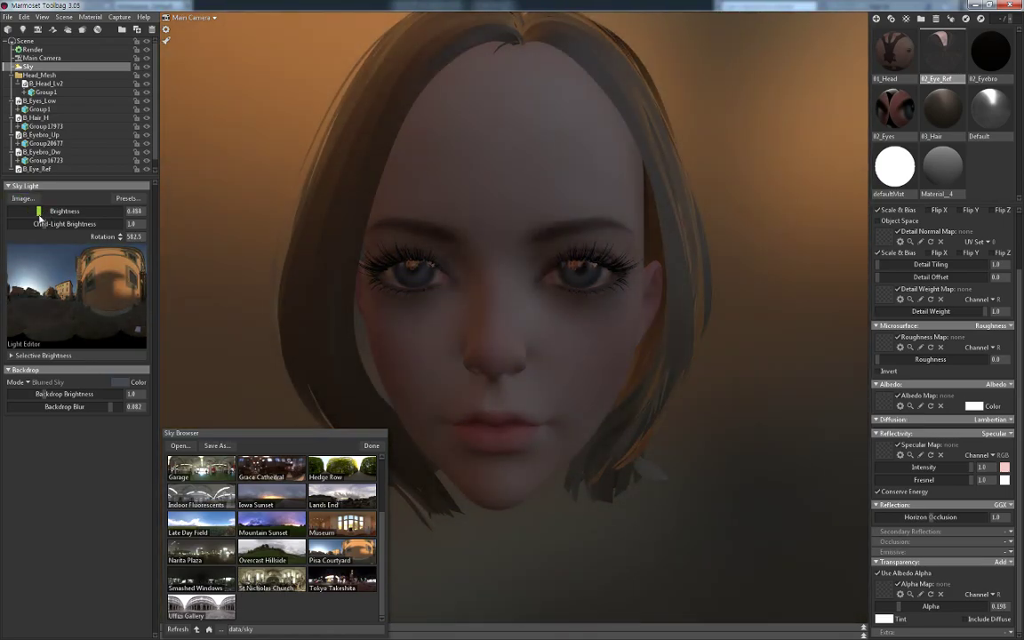
pyautogui.click(371, 445)
pyautogui.moveTo(583, 533); pyautogui.dragTo(656, 539)
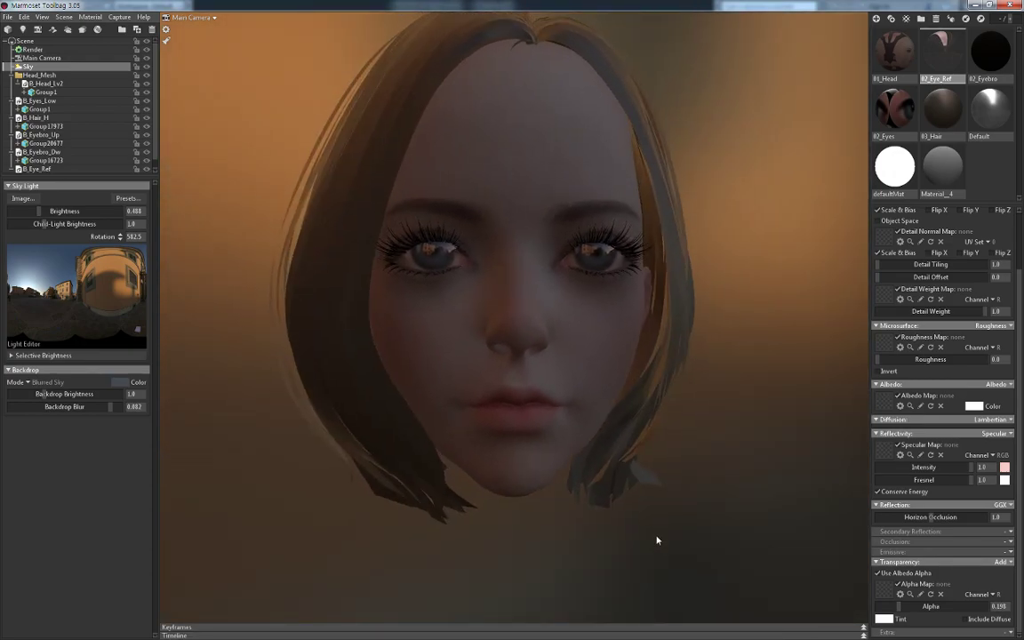
pyautogui.moveTo(656, 540)
pyautogui.mouseDown(button='right')
pyautogui.moveTo(650, 478)
pyautogui.moveTo(612, 553)
pyautogui.mouseUp(button='right')
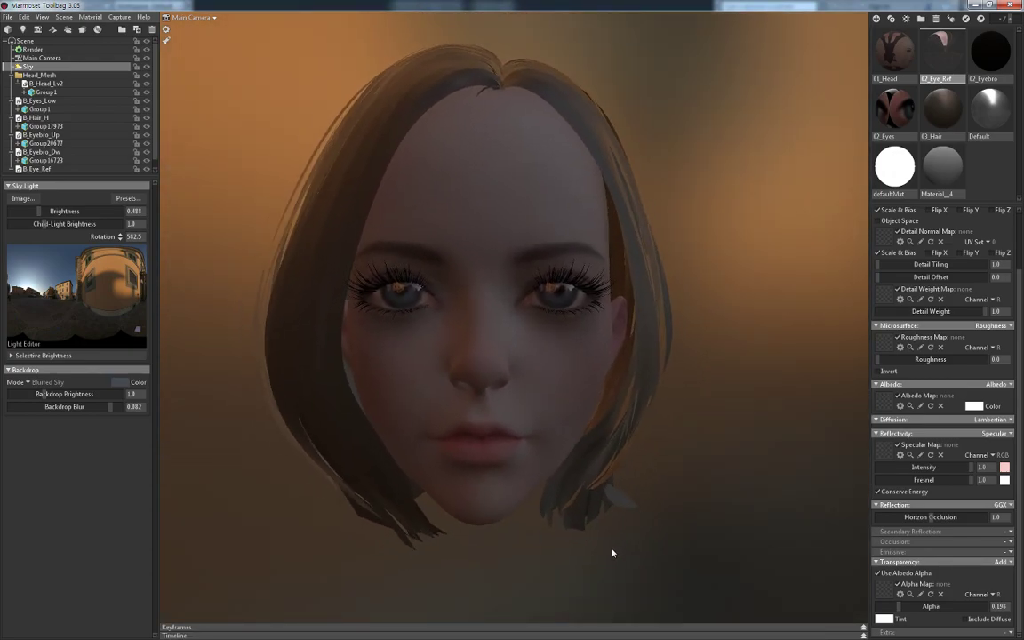
pyautogui.moveTo(612, 552)
pyautogui.mouseDown()
pyautogui.moveTo(640, 491)
pyautogui.moveTo(541, 510)
pyautogui.moveTo(658, 494)
pyautogui.mouseUp()
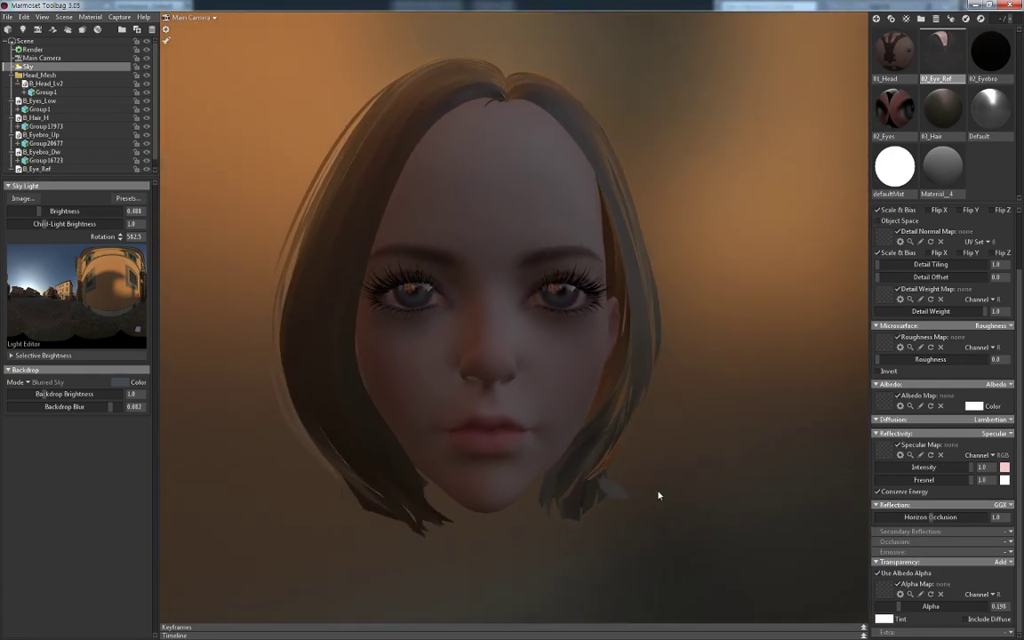
# Set the Main Camera's field of view to 20 and check the flatter framing
pyautogui.click(32, 49)
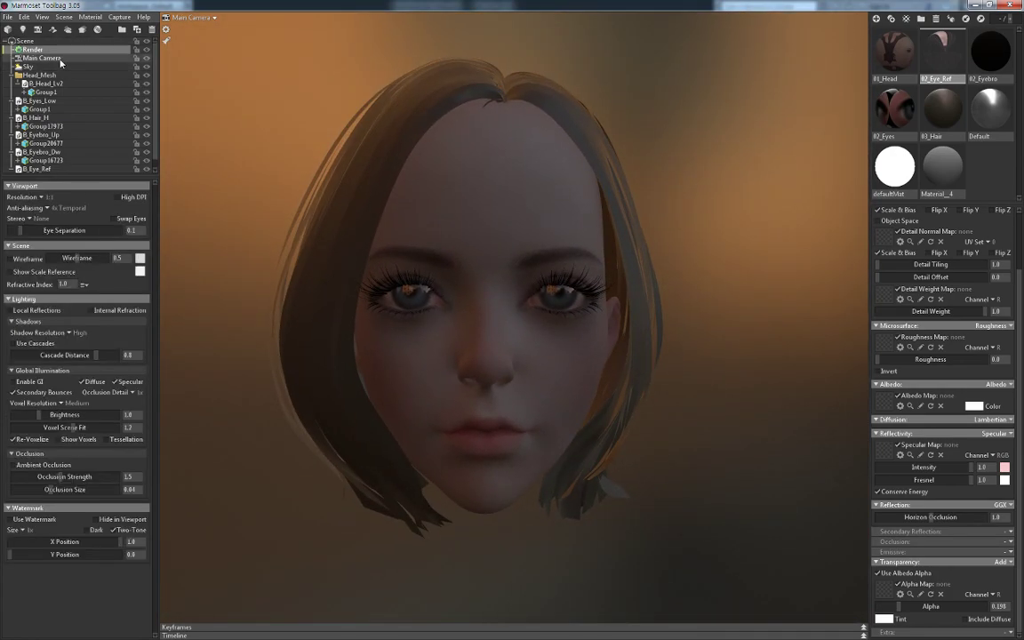
pyautogui.click(41, 58)
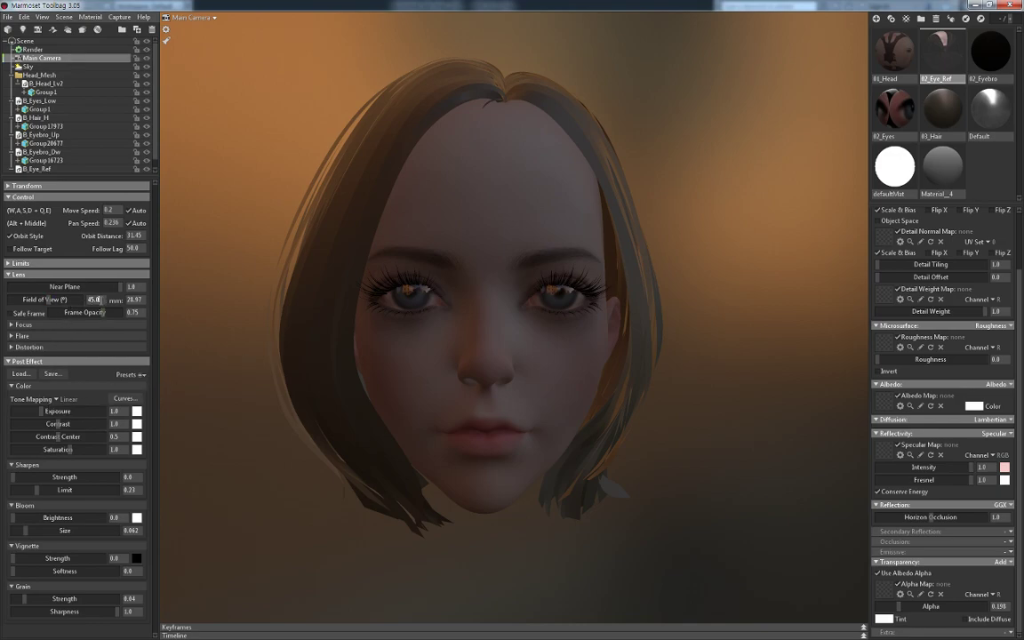
pyautogui.click(88, 300)
pyautogui.write('20')
pyautogui.press('Return')
pyautogui.scroll(-5, 556, 418)
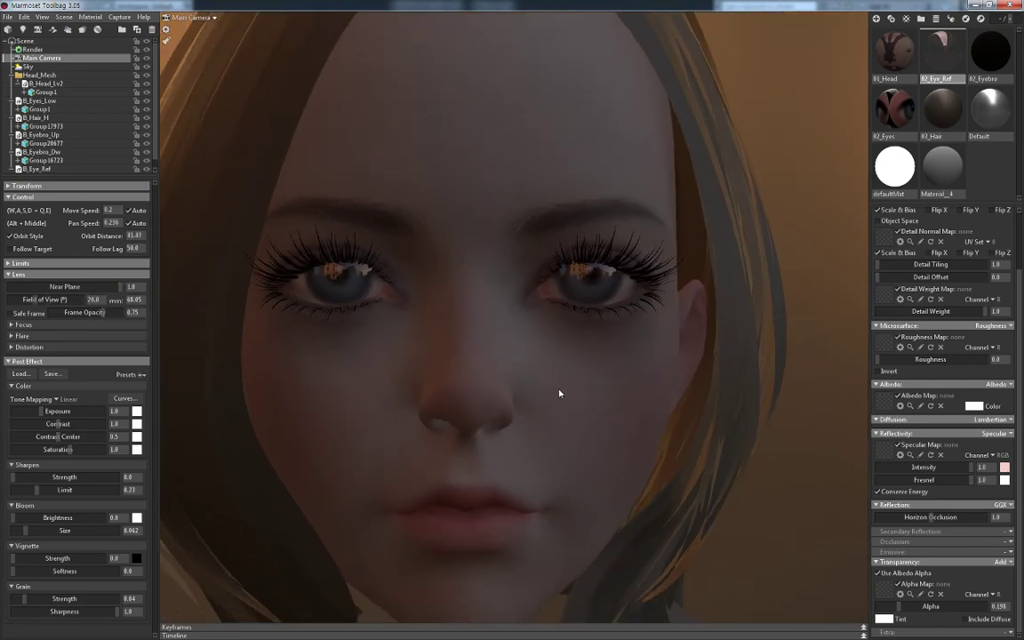
pyautogui.moveTo(570, 360)
pyautogui.mouseDown()
pyautogui.moveTo(556, 373)
pyautogui.moveTo(528, 359)
pyautogui.moveTo(526, 368)
pyautogui.moveTo(570, 369)
pyautogui.mouseUp()
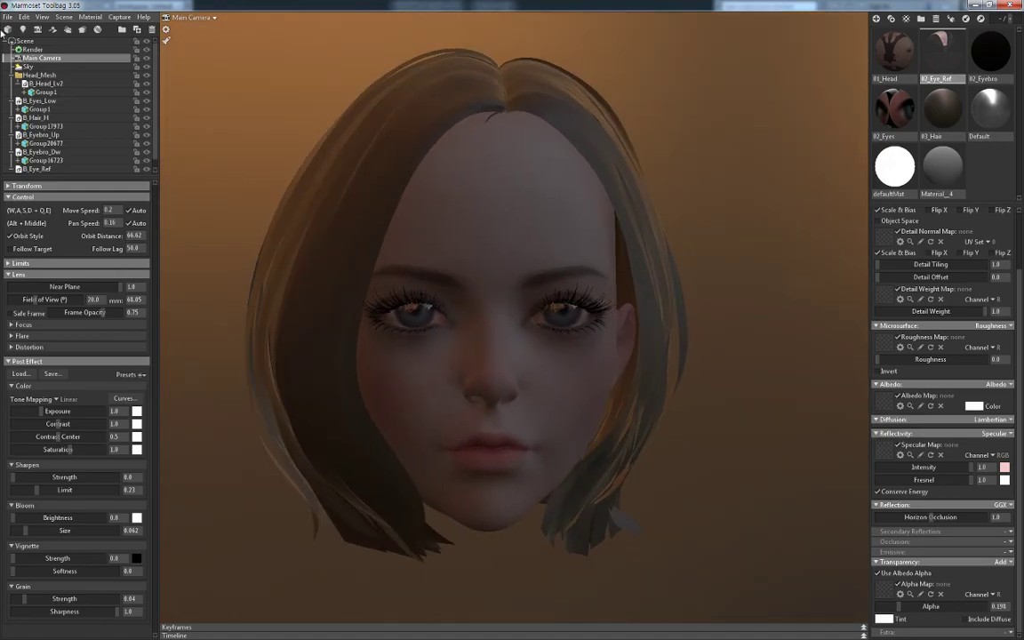
# Duplicate the 02_Eye_Ref material and rename the copy 02_Eye_Wet
pyautogui.rightClick(941, 59)
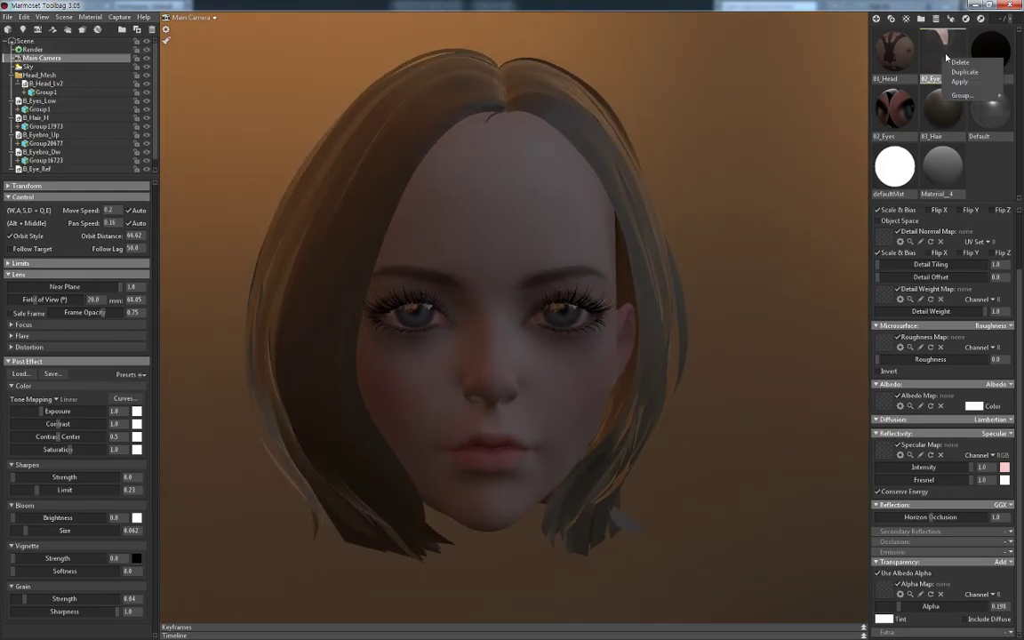
pyautogui.click(963, 72)
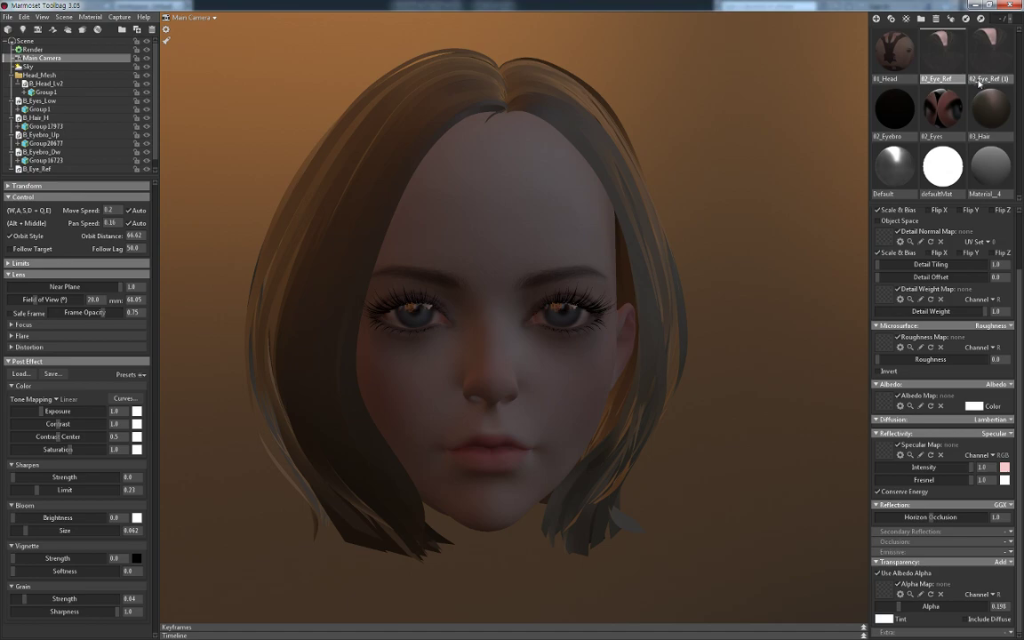
pyautogui.click(989, 53)
pyautogui.doubleClick(999, 78)
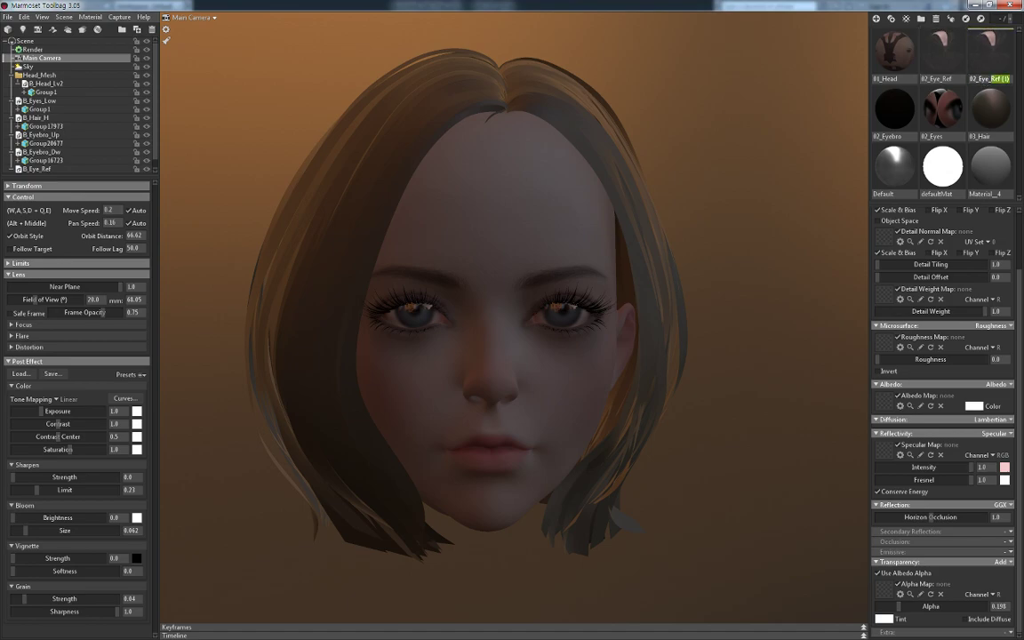
pyautogui.write('Wet')
pyautogui.moveTo(733, 241); pyautogui.dragTo(753, 269)
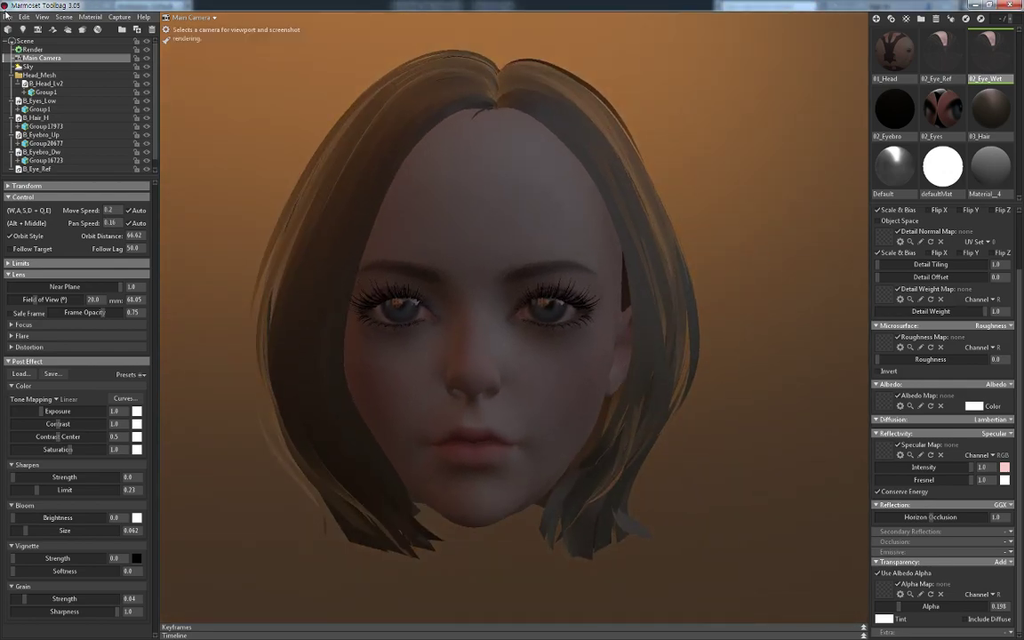
# Start a model import and select the wet-eye OBJ in the export folder
pyautogui.click(7, 17)
pyautogui.click(31, 92)
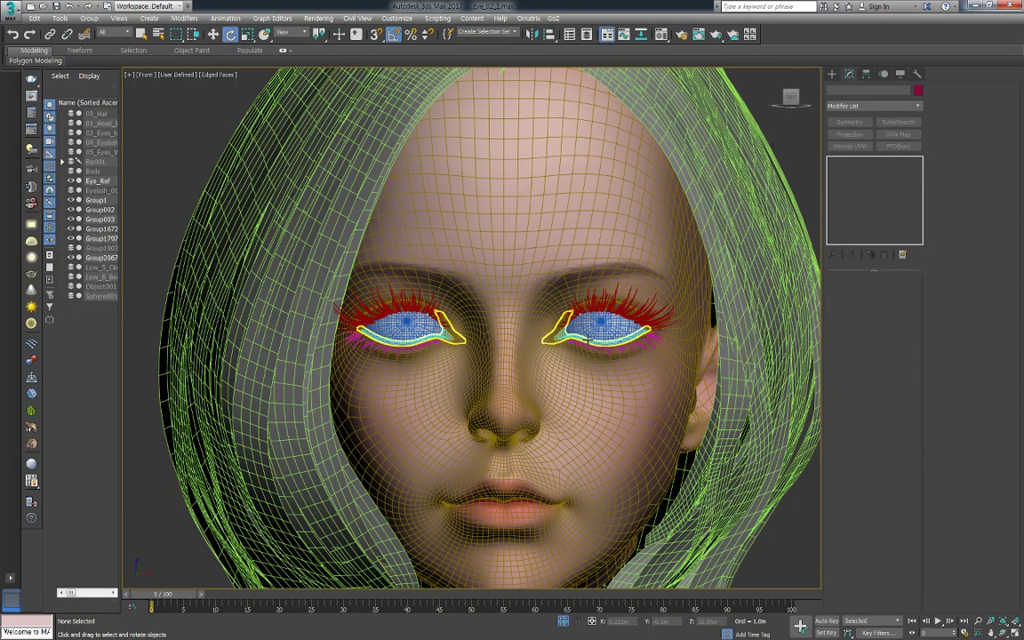
pyautogui.click(592, 341)
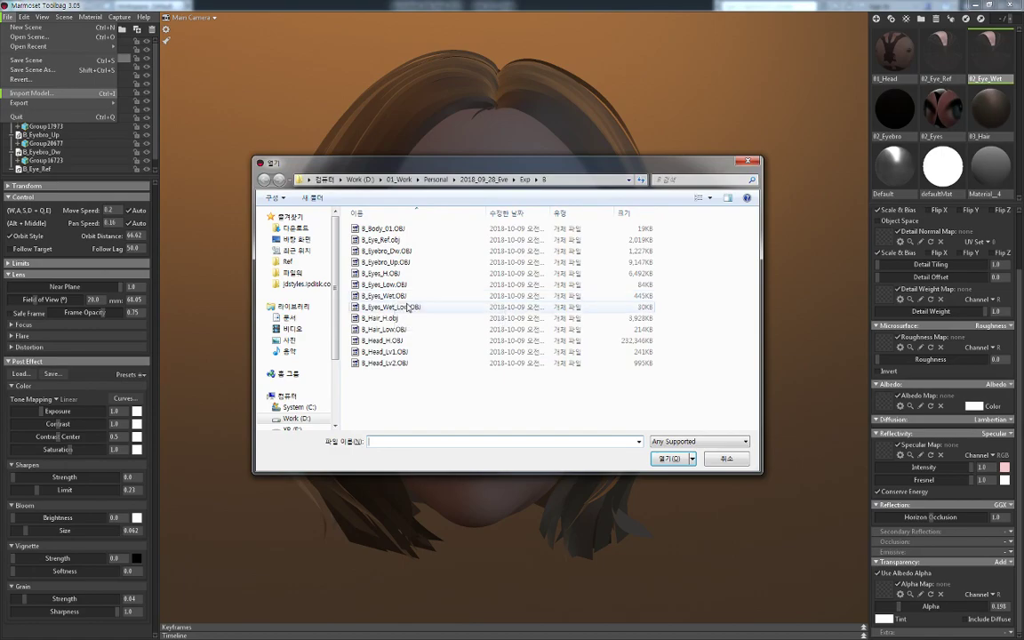
# Import the B_Eyes_Wet mesh and select it with the 02_Eye_Wet material
pyautogui.doubleClick(403, 303)
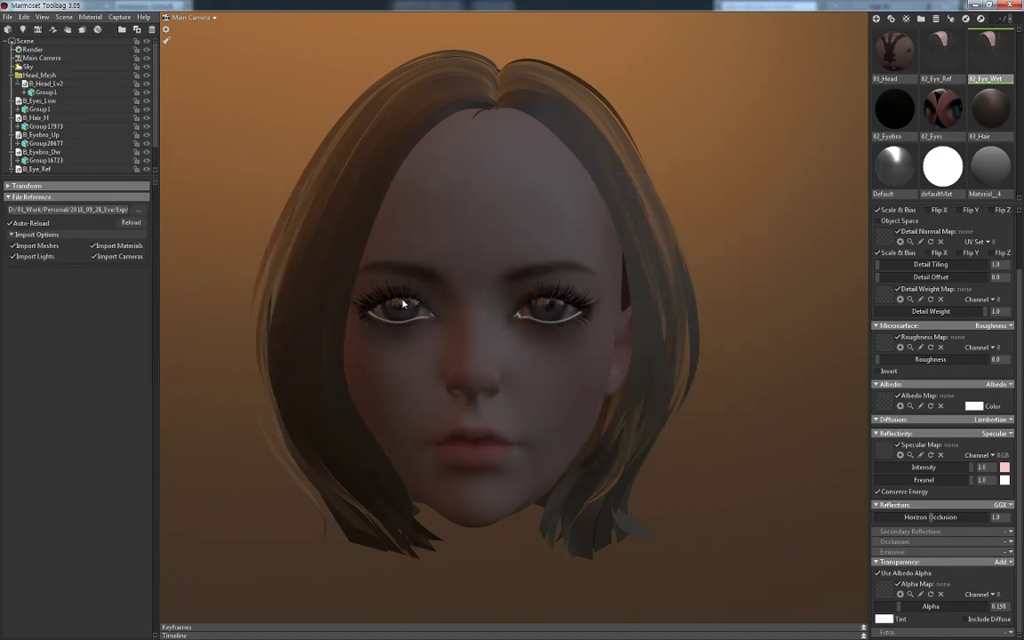
pyautogui.scroll(4, 696, 374)
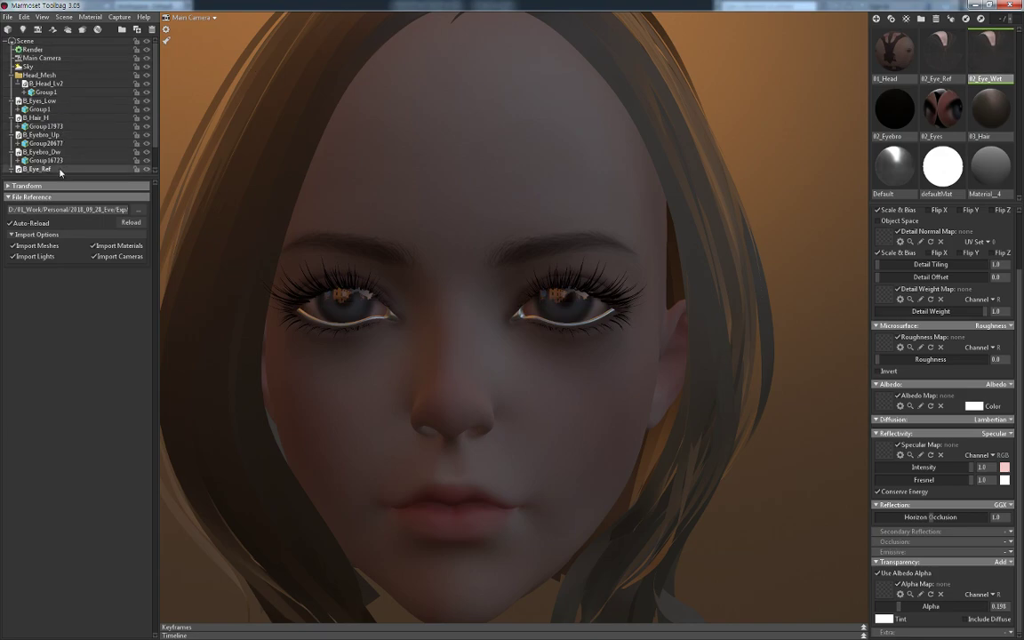
pyautogui.moveTo(65, 176); pyautogui.dragTo(65, 237)
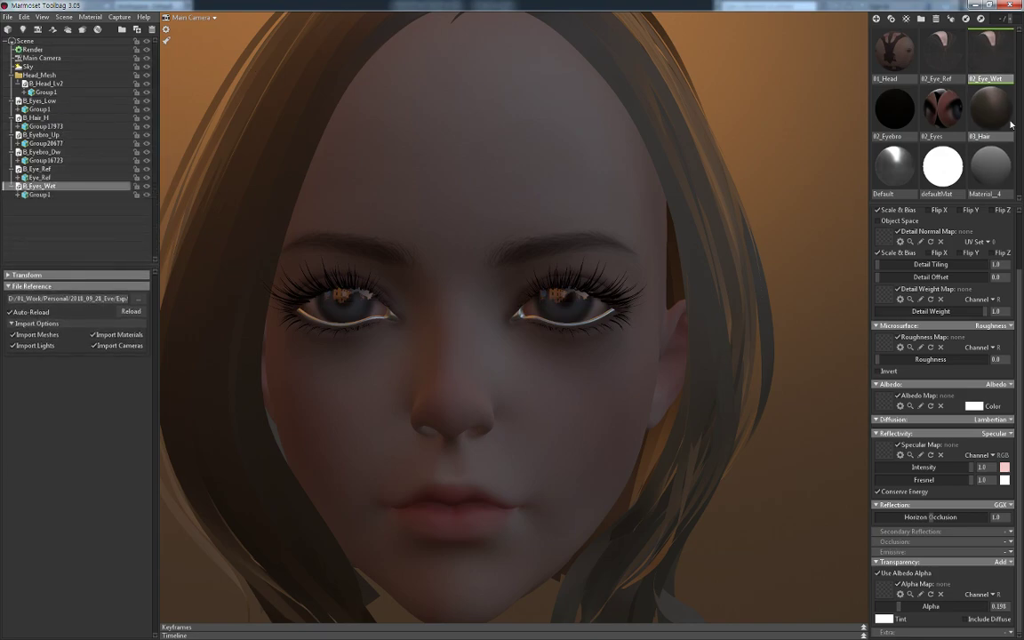
pyautogui.click(985, 78)
pyautogui.click(54, 186)
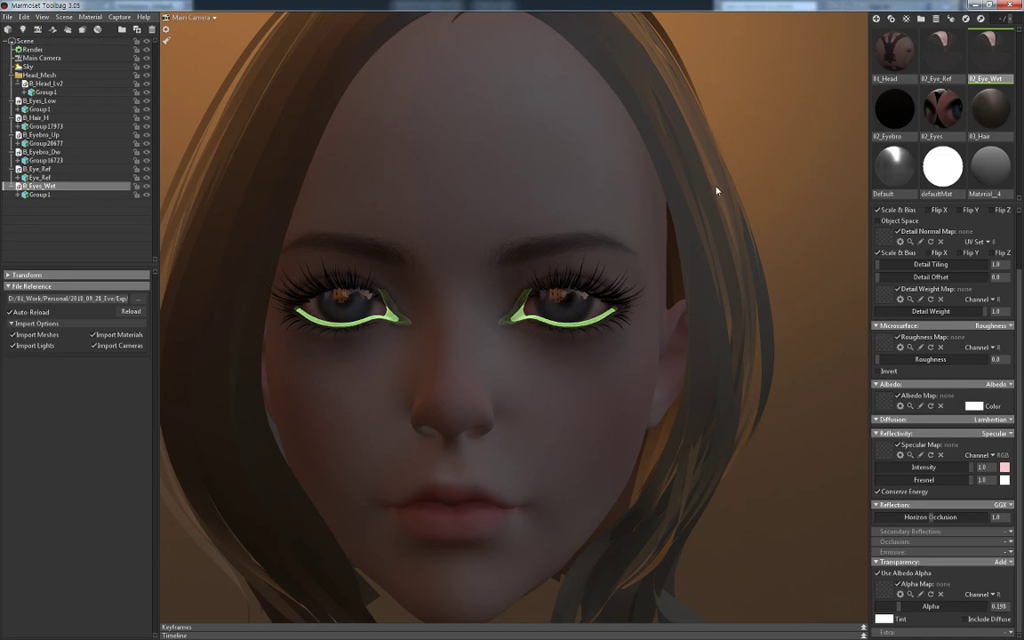
# Give 02_Eye_Wet a muted red albedo colour and review the eyes under rotated lighting
pyautogui.scroll(3, 761, 266)
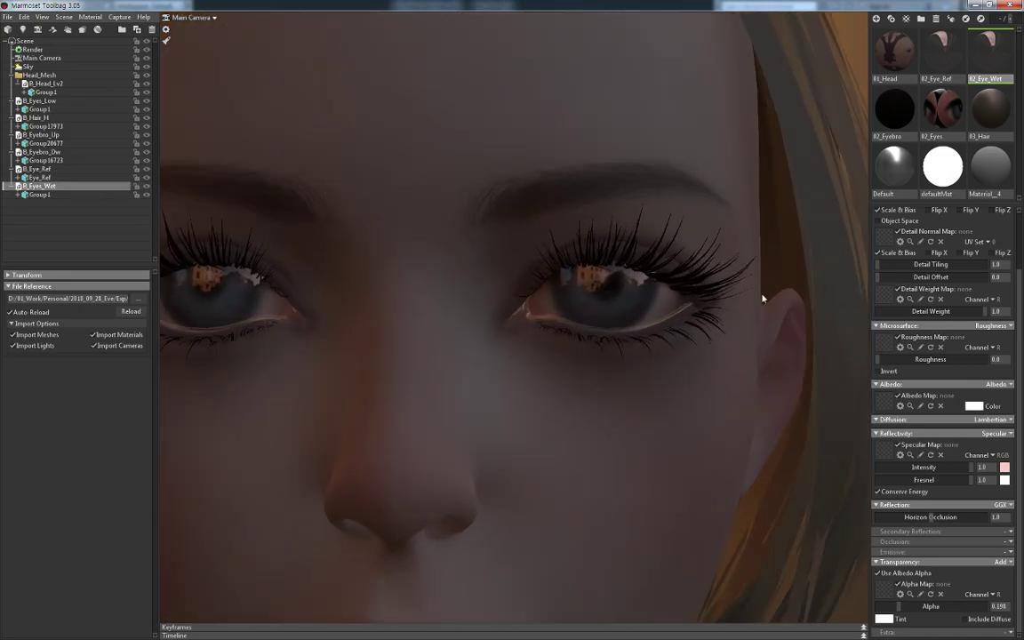
pyautogui.scroll(3, 755, 312)
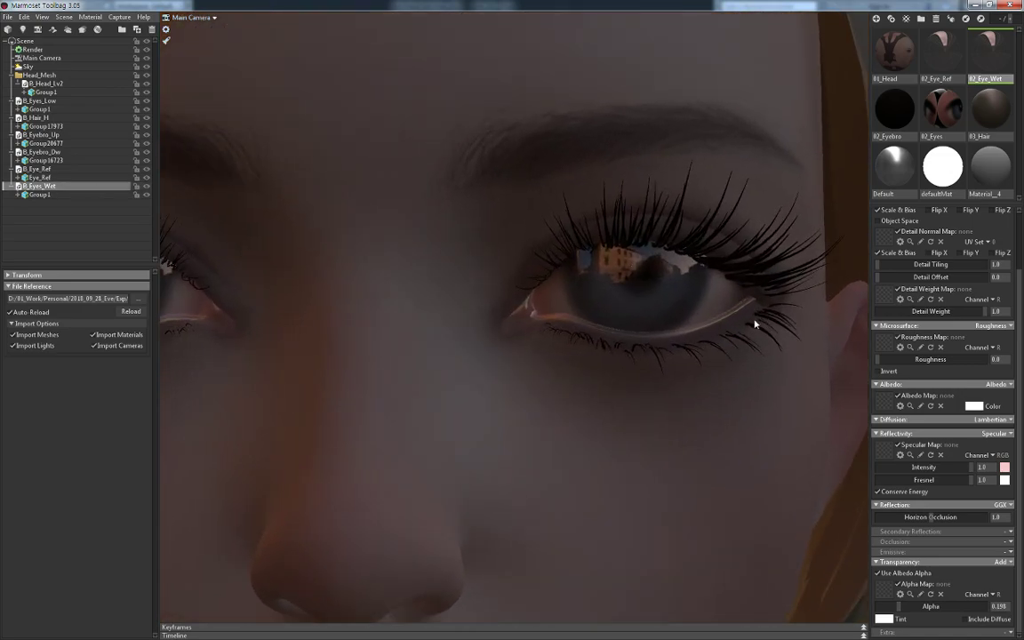
pyautogui.click(973, 407)
pyautogui.moveTo(265, 518)
pyautogui.mouseDown()
pyautogui.moveTo(209, 539)
pyautogui.moveTo(195, 512)
pyautogui.moveTo(222, 543)
pyautogui.moveTo(221, 533)
pyautogui.mouseUp()
pyautogui.click(404, 504)
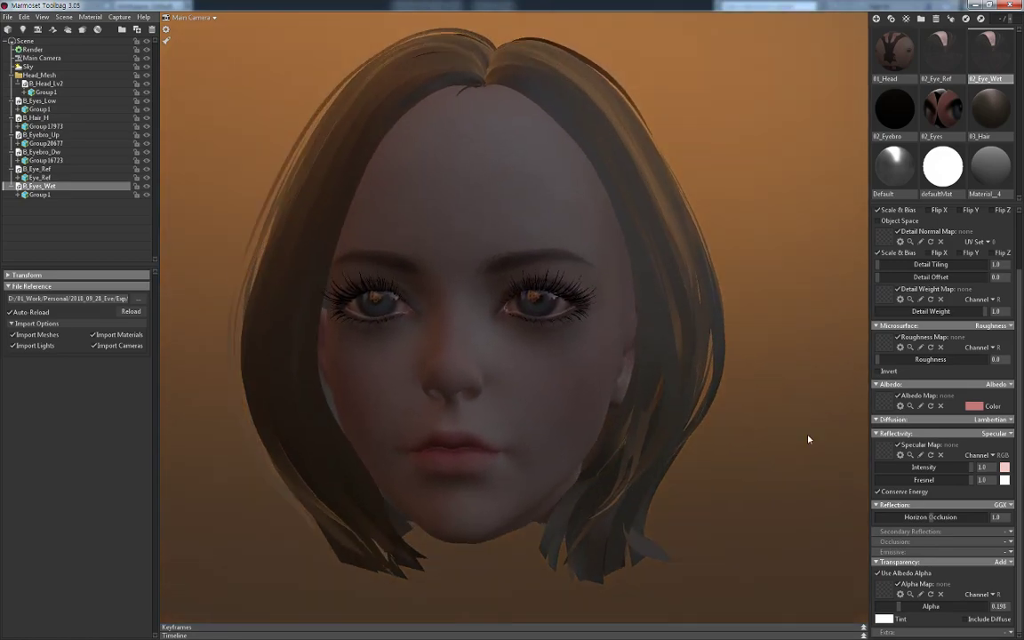
pyautogui.keyDown('shift'); pyautogui.moveTo(813, 439); pyautogui.dragTo(827, 439); pyautogui.keyUp('shift')
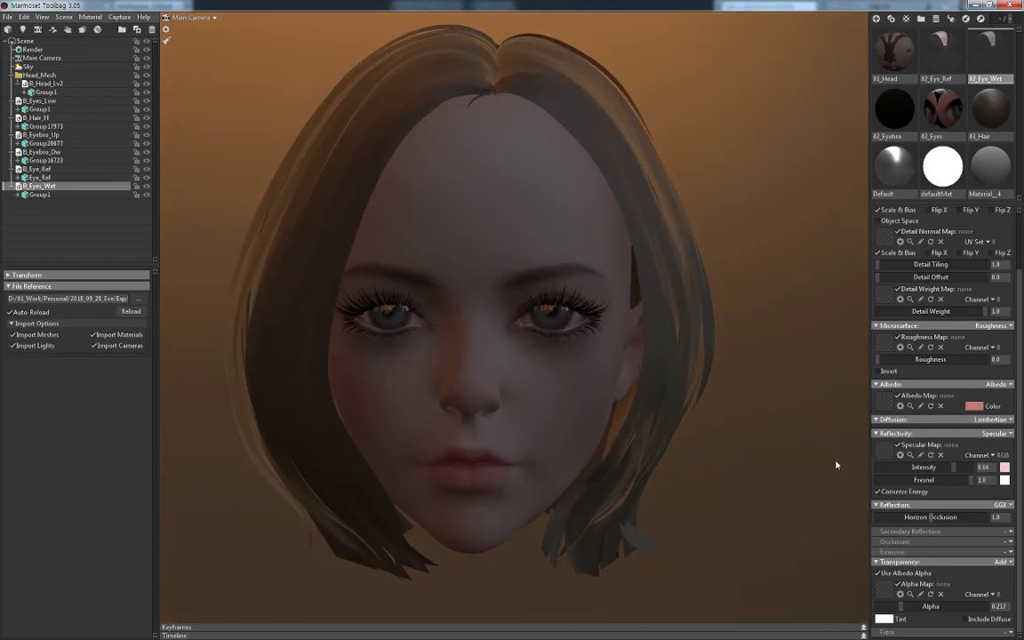
pyautogui.moveTo(836, 465)
pyautogui.mouseDown()
pyautogui.moveTo(743, 430)
pyautogui.moveTo(759, 398)
pyautogui.moveTo(850, 411)
pyautogui.moveTo(743, 397)
pyautogui.moveTo(758, 398)
pyautogui.mouseUp()
pyautogui.scroll(-2, 758, 398)
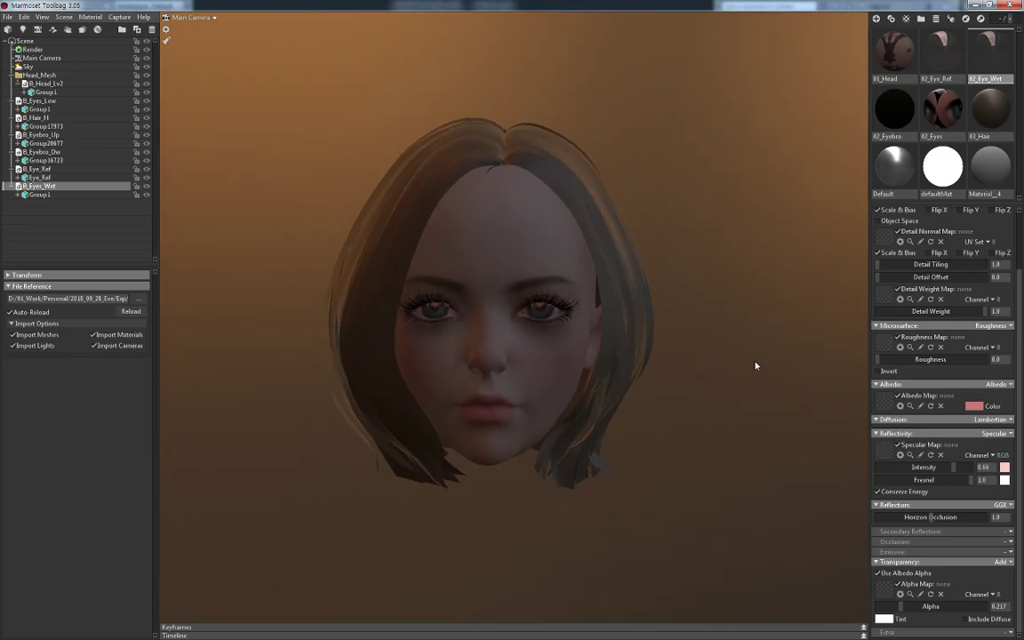
# Add a sky light from the Sky panorama and select it
pyautogui.click(40, 58)
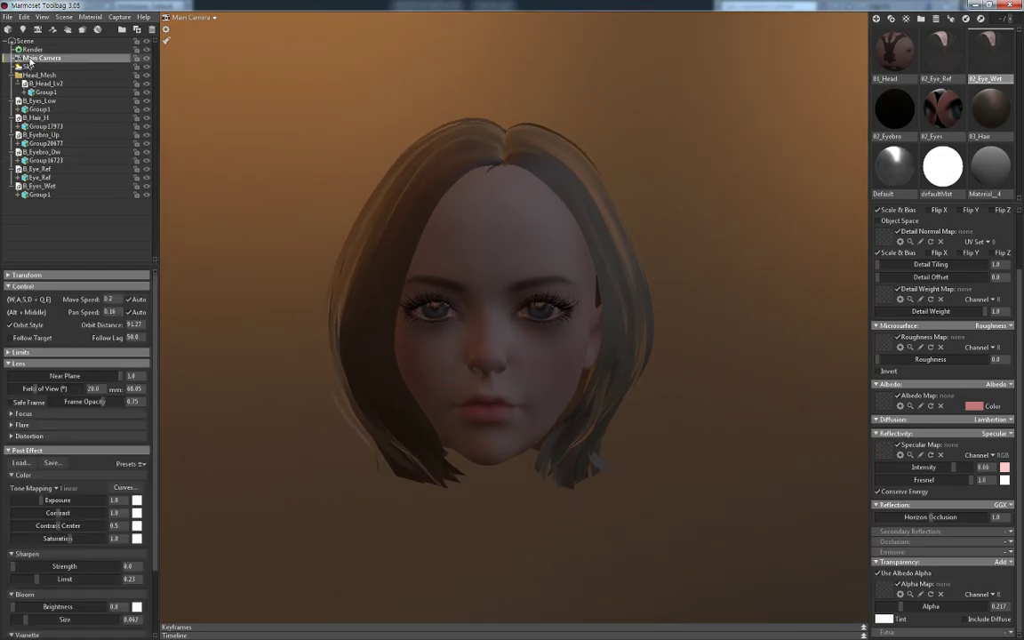
pyautogui.click(31, 67)
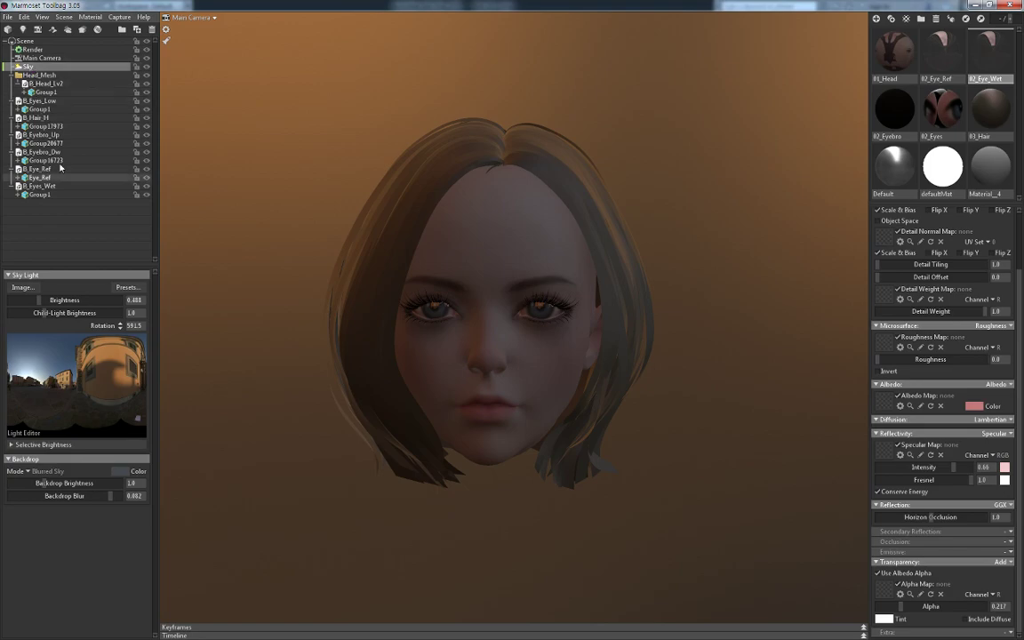
pyautogui.click(89, 392)
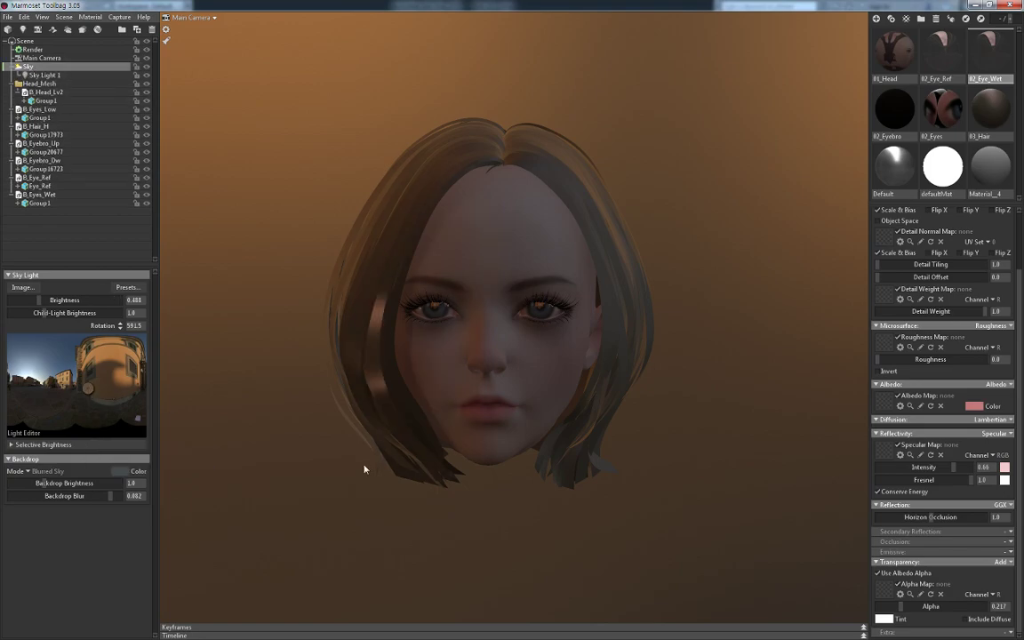
pyautogui.moveTo(365, 468)
pyautogui.mouseDown(button='right')
pyautogui.moveTo(503, 384)
pyautogui.moveTo(525, 241)
pyautogui.mouseUp(button='right')
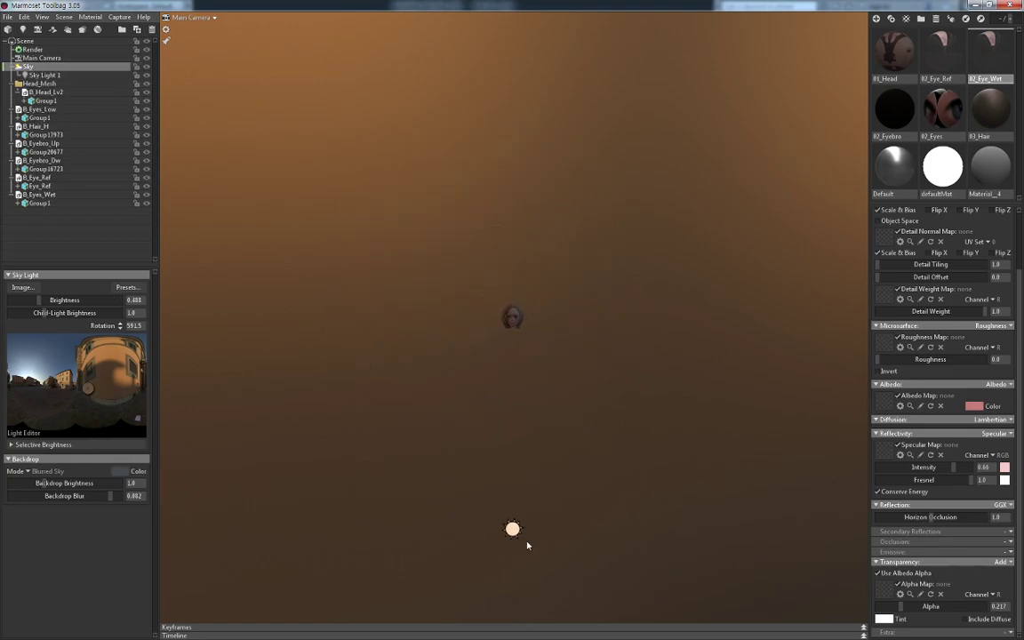
pyautogui.click(513, 529)
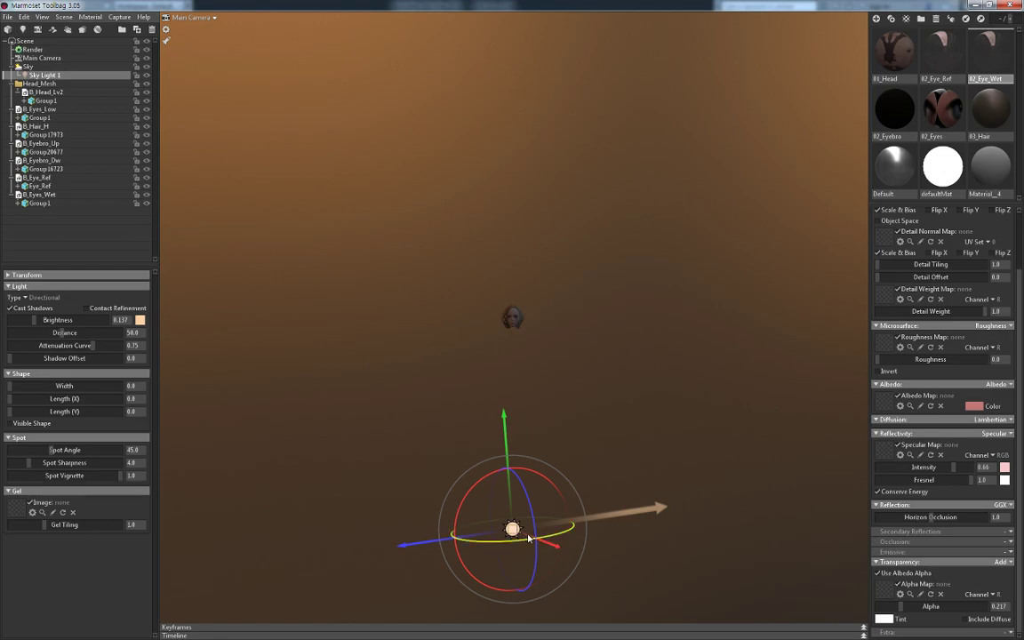
# Position Sky Light 1 above and to the left of the head
pyautogui.moveTo(528, 538); pyautogui.dragTo(531, 530)
pyautogui.moveTo(517, 420); pyautogui.dragTo(528, 189)
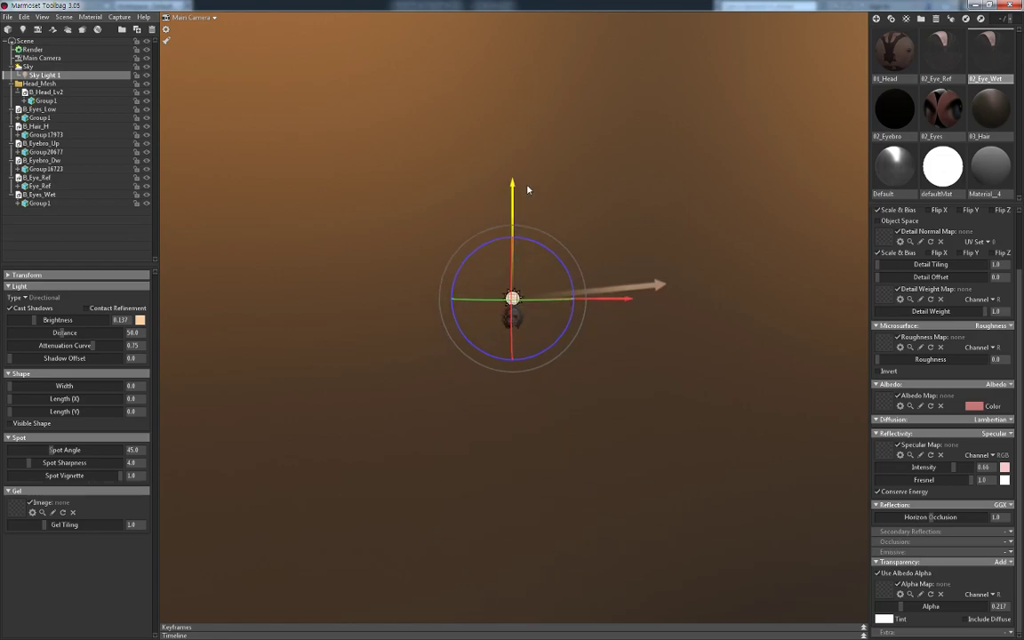
pyautogui.moveTo(553, 374); pyautogui.dragTo(536, 456, button='right')
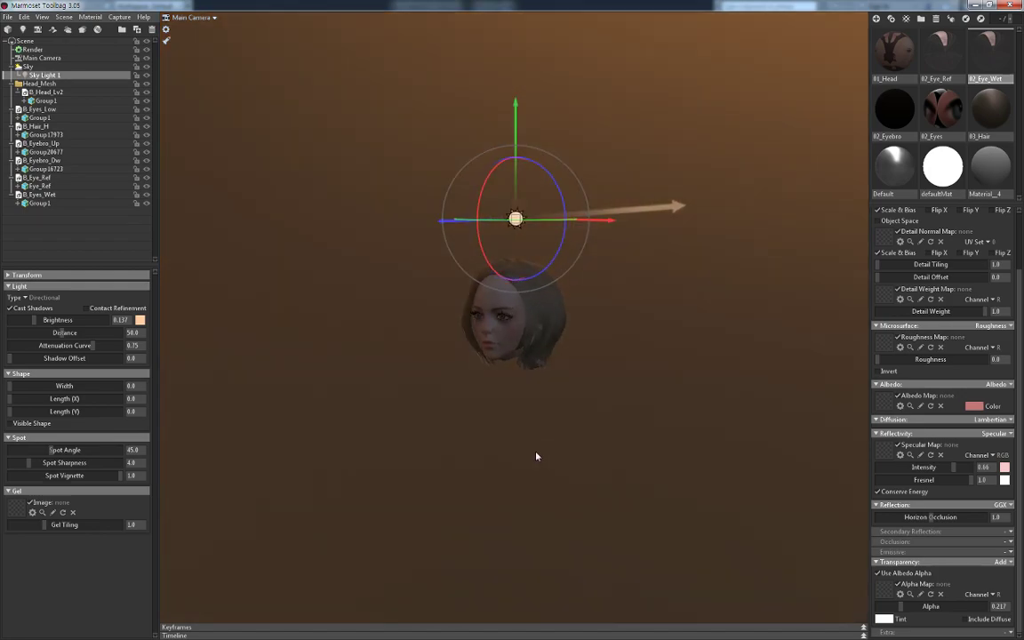
pyautogui.moveTo(536, 456)
pyautogui.mouseDown()
pyautogui.moveTo(457, 476)
pyautogui.moveTo(473, 531)
pyautogui.moveTo(613, 367)
pyautogui.mouseUp()
pyautogui.moveTo(588, 306)
pyautogui.mouseDown()
pyautogui.moveTo(431, 414)
pyautogui.moveTo(528, 351)
pyautogui.mouseUp()
pyautogui.moveTo(528, 350)
pyautogui.mouseDown(button='right')
pyautogui.moveTo(540, 439)
pyautogui.moveTo(549, 427)
pyautogui.mouseUp(button='right')
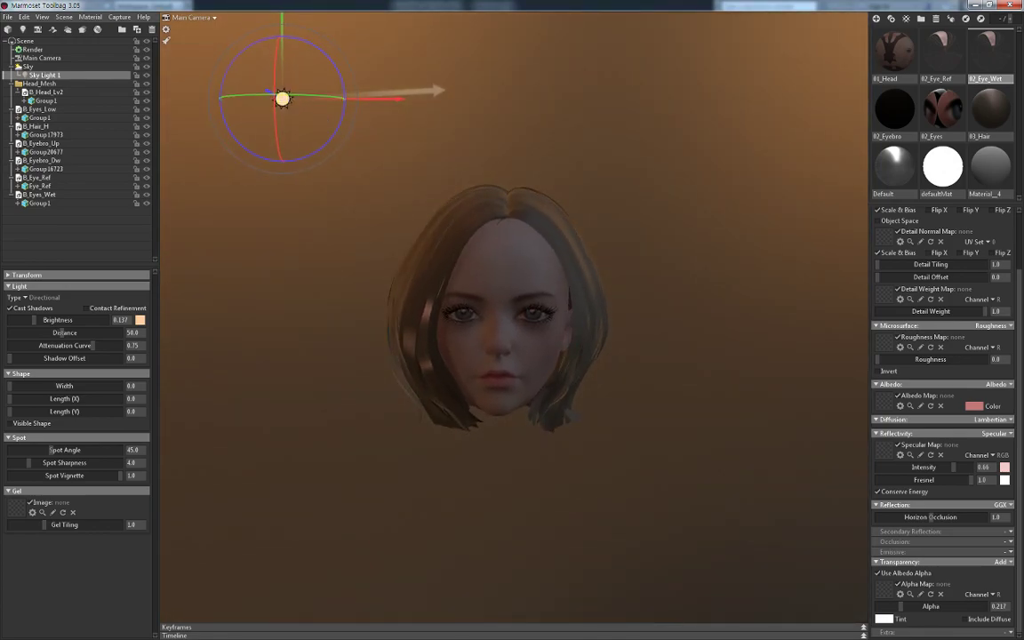
pyautogui.moveTo(282, 98)
pyautogui.mouseDown()
pyautogui.moveTo(340, 160)
pyautogui.moveTo(284, 160)
pyautogui.mouseUp()
# Raise the sky light's brightness to 2.64 and give it a pale peach colour
pyautogui.moveTo(37, 322); pyautogui.dragTo(53, 320)
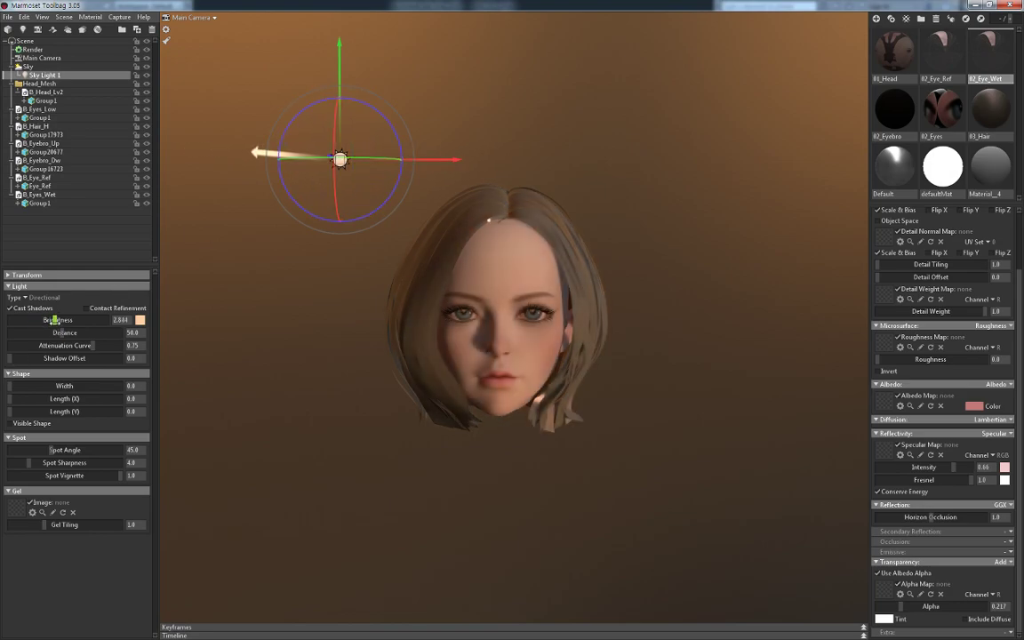
pyautogui.scroll(2, 257, 349)
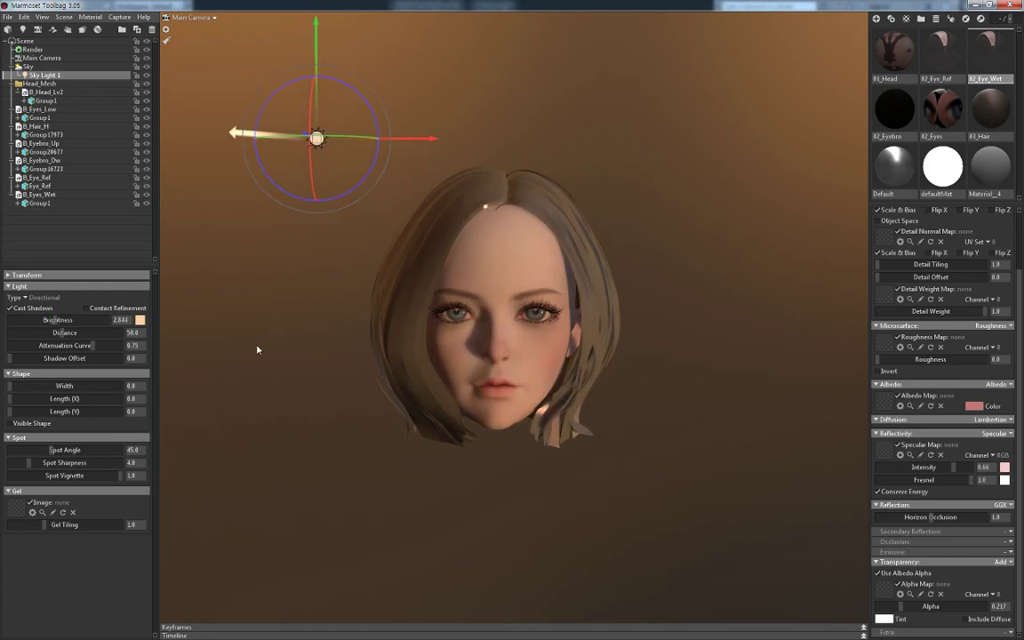
pyautogui.click(139, 320)
pyautogui.click(185, 499)
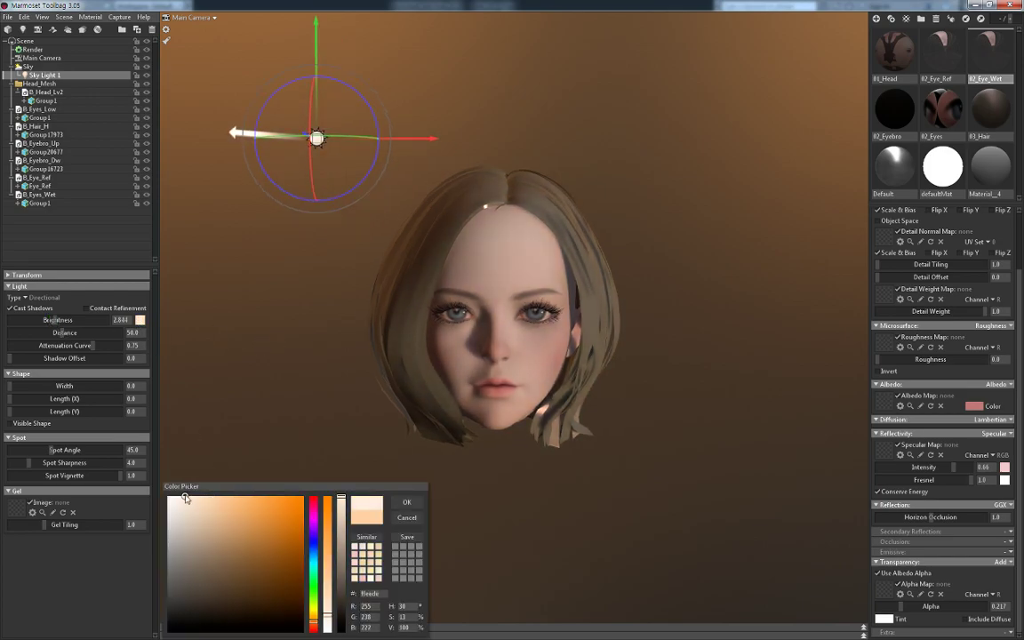
pyautogui.click(414, 503)
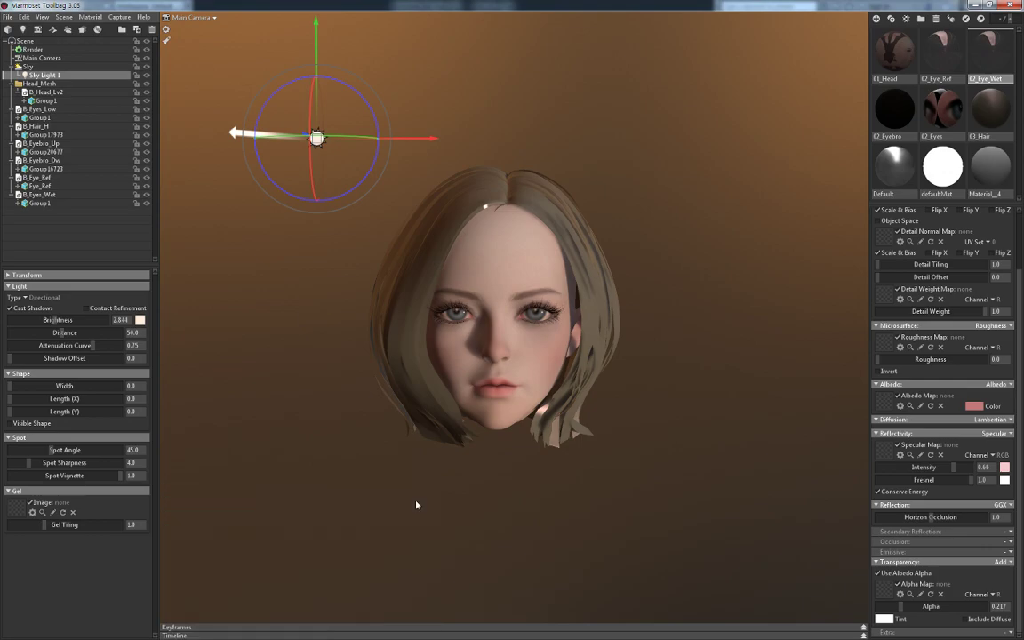
# Darken the backdrop to near black and aim Sky Light 1 down onto the head from upper left
pyautogui.click(40, 67)
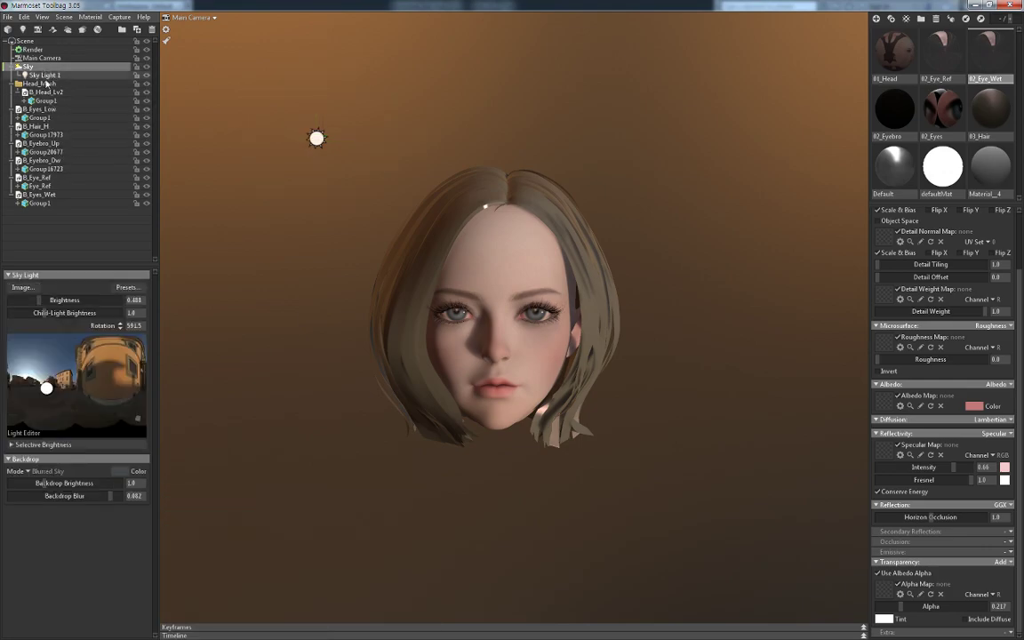
pyautogui.moveTo(40, 484); pyautogui.dragTo(28, 481)
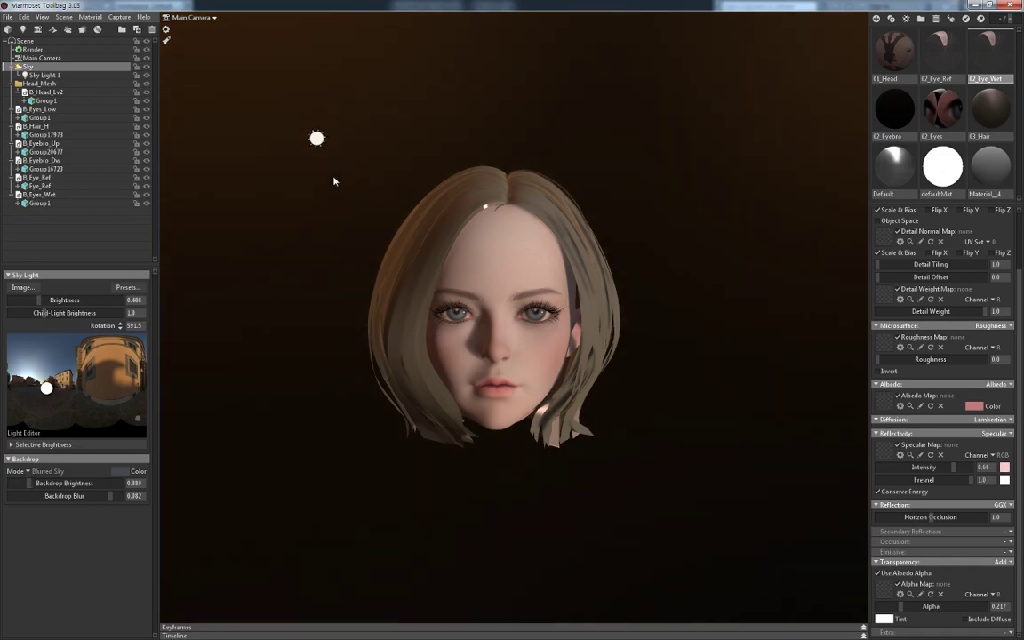
pyautogui.click(316, 137)
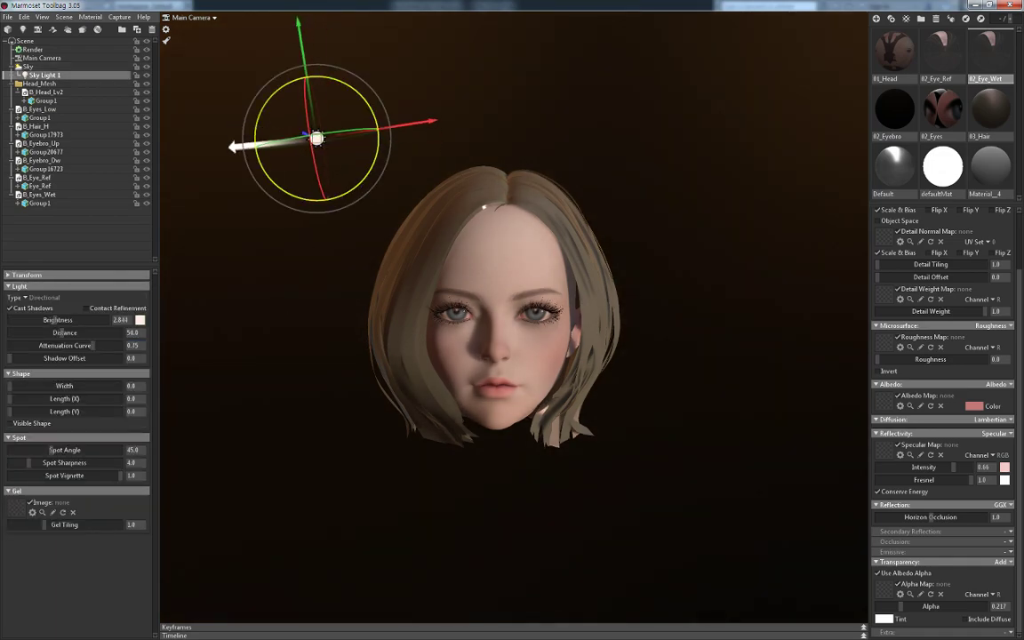
pyautogui.moveTo(266, 186); pyautogui.dragTo(348, 201)
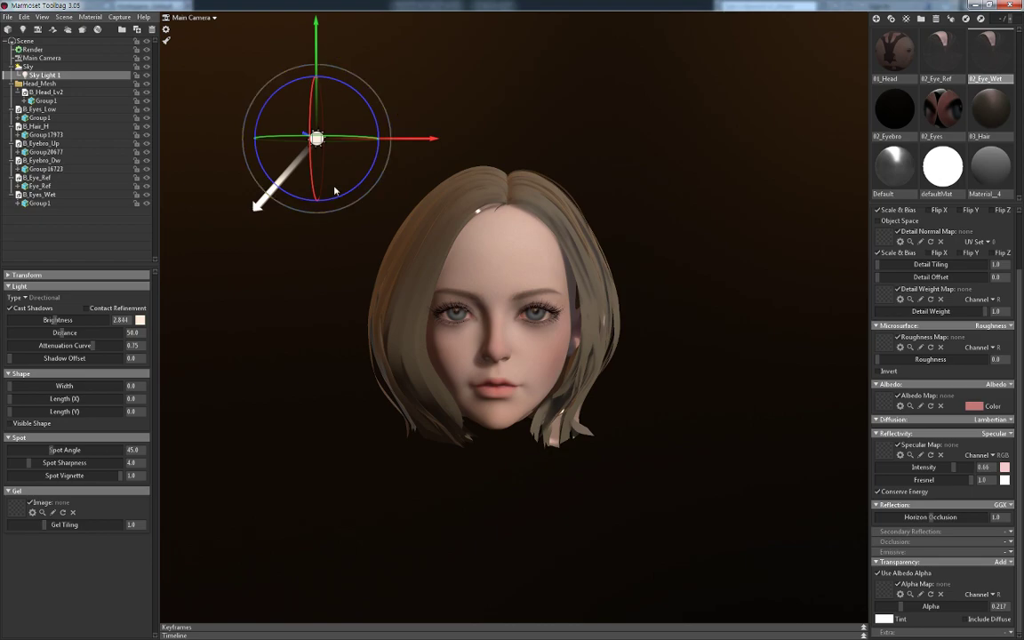
pyautogui.moveTo(344, 140); pyautogui.dragTo(383, 139)
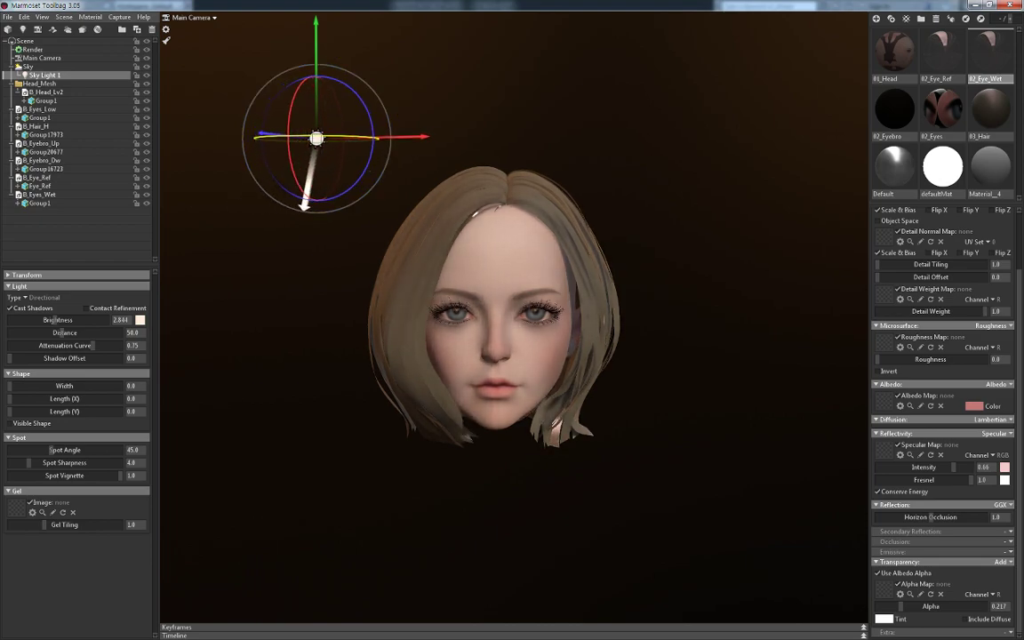
pyautogui.moveTo(365, 206)
pyautogui.mouseDown()
pyautogui.moveTo(383, 206)
pyautogui.moveTo(355, 205)
pyautogui.moveTo(393, 205)
pyautogui.moveTo(364, 207)
pyautogui.mouseUp()
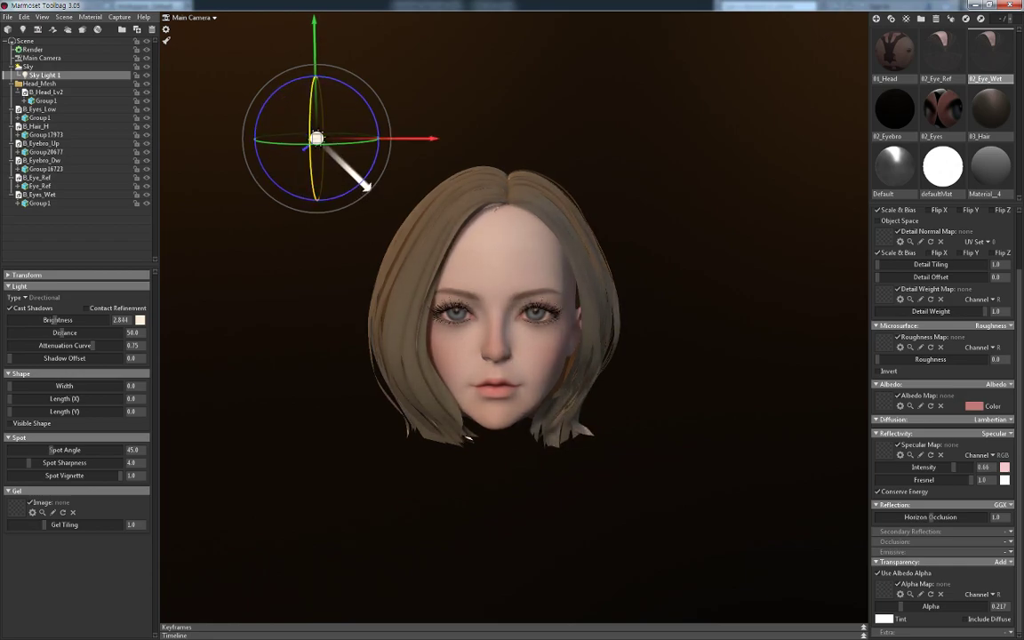
pyautogui.moveTo(312, 116); pyautogui.dragTo(311, 115)
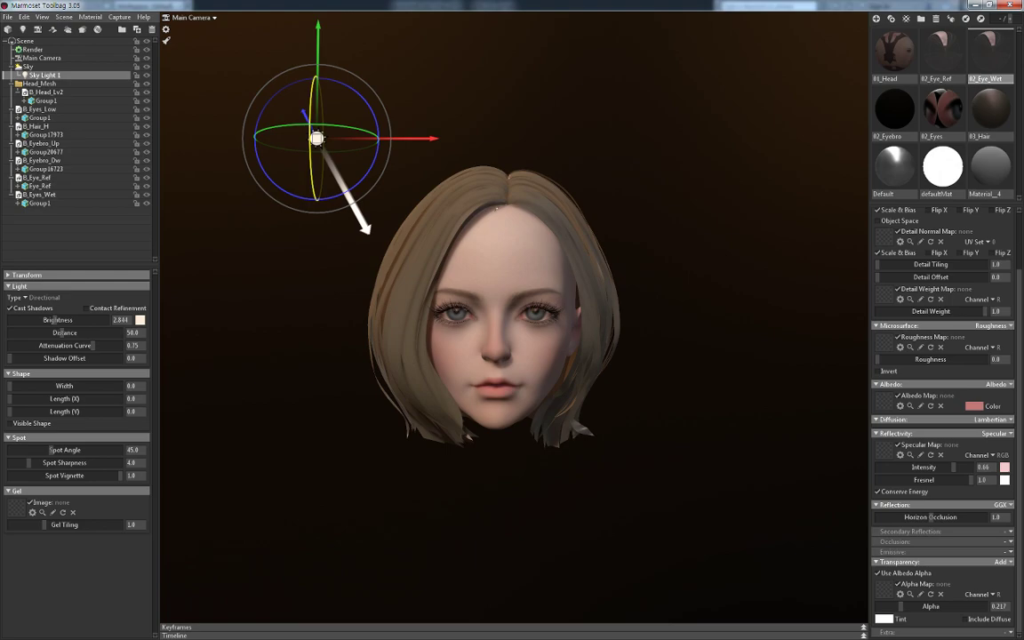
# Dim Sky Light 1 to brightness 1.625 and reselect it for duplication
pyautogui.moveTo(65, 322); pyautogui.dragTo(51, 314)
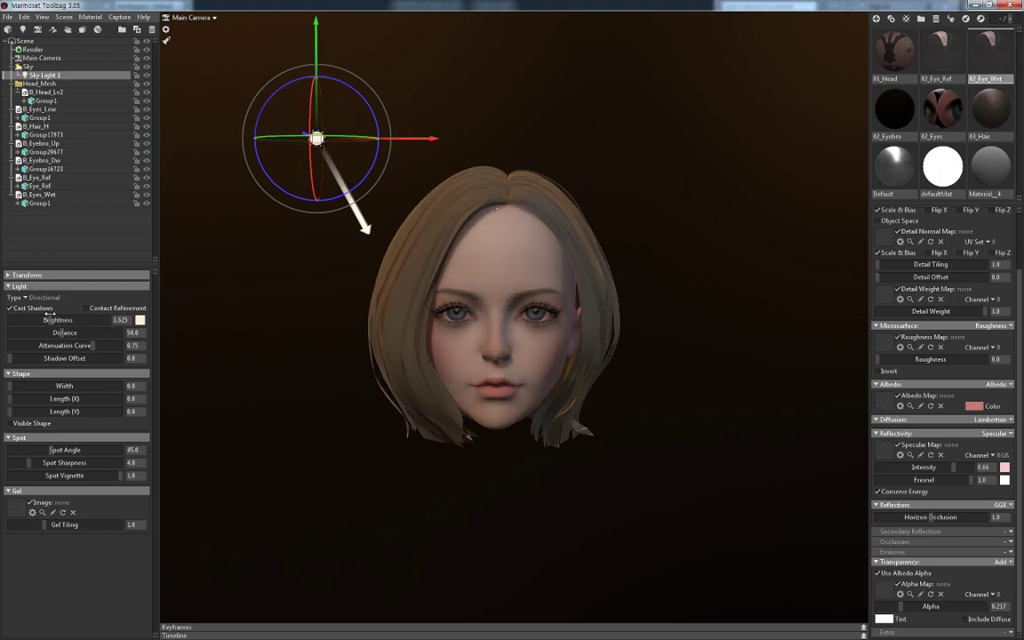
pyautogui.moveTo(293, 289); pyautogui.dragTo(336, 299, button='middle')
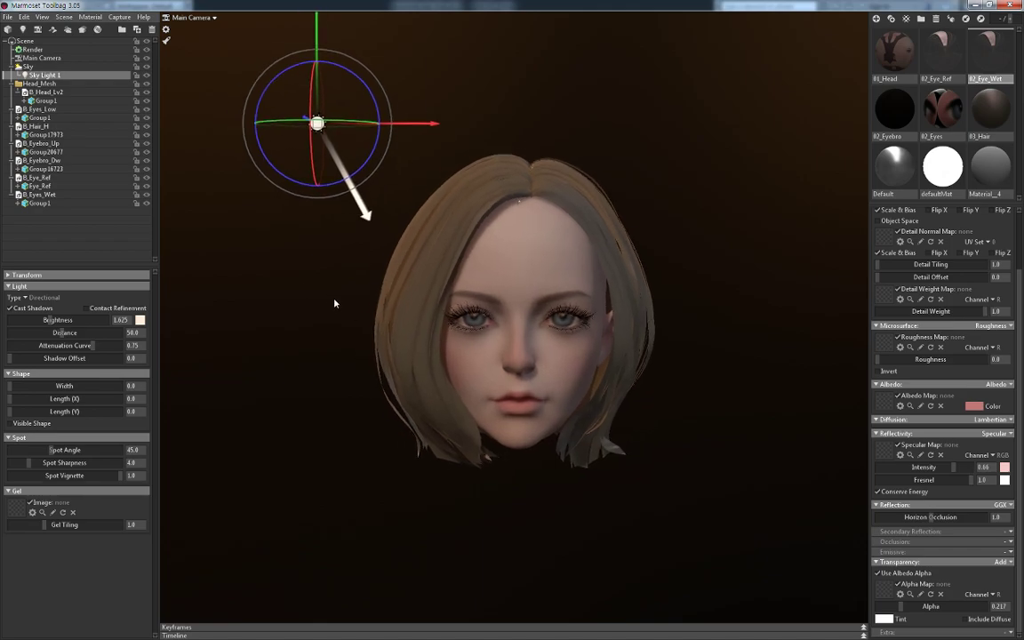
pyautogui.scroll(3, 329, 279)
pyautogui.click(316, 157)
pyautogui.click(305, 111)
# Duplicate the sky light, aim the copy down-left at the head, and tint it pale pink-peach
pyautogui.keyDown('shift'); pyautogui.moveTo(398, 118); pyautogui.dragTo(428, 119); pyautogui.keyUp('shift')
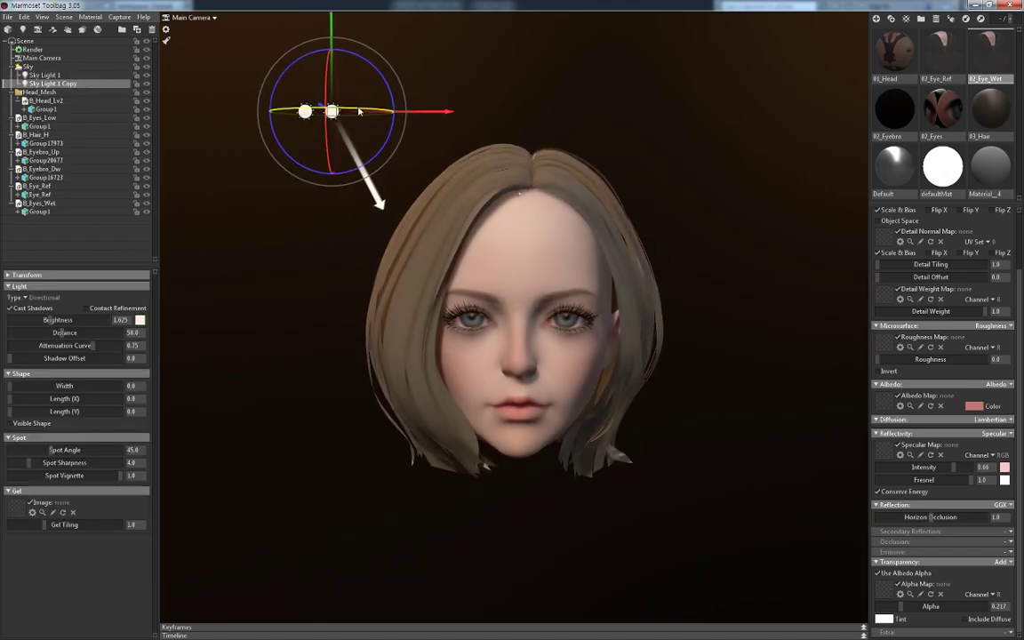
pyautogui.moveTo(359, 111)
pyautogui.mouseDown()
pyautogui.moveTo(302, 112)
pyautogui.moveTo(258, 160)
pyautogui.mouseUp()
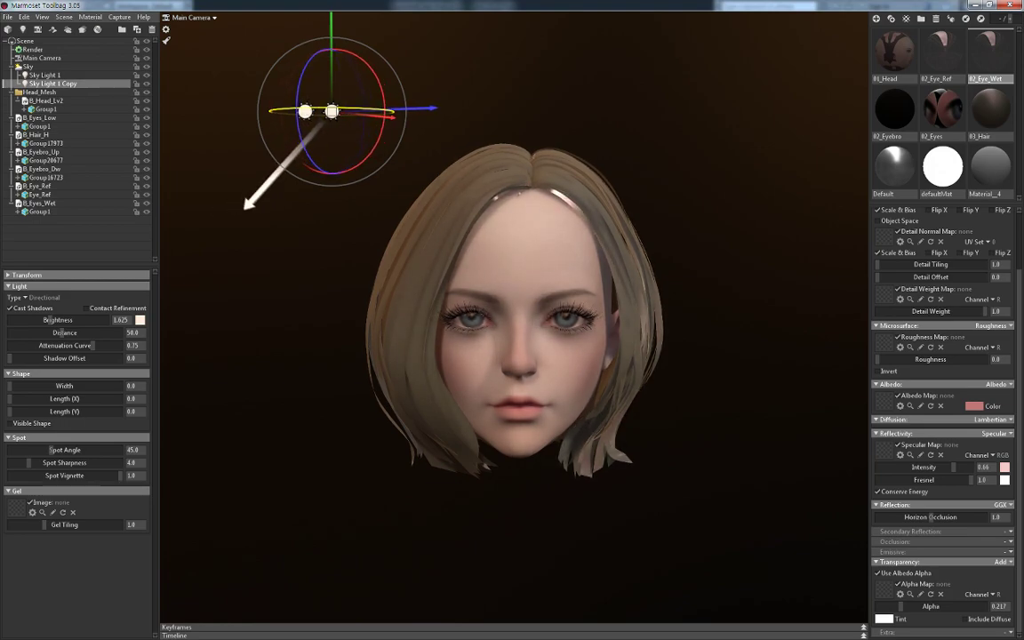
pyautogui.click(140, 320)
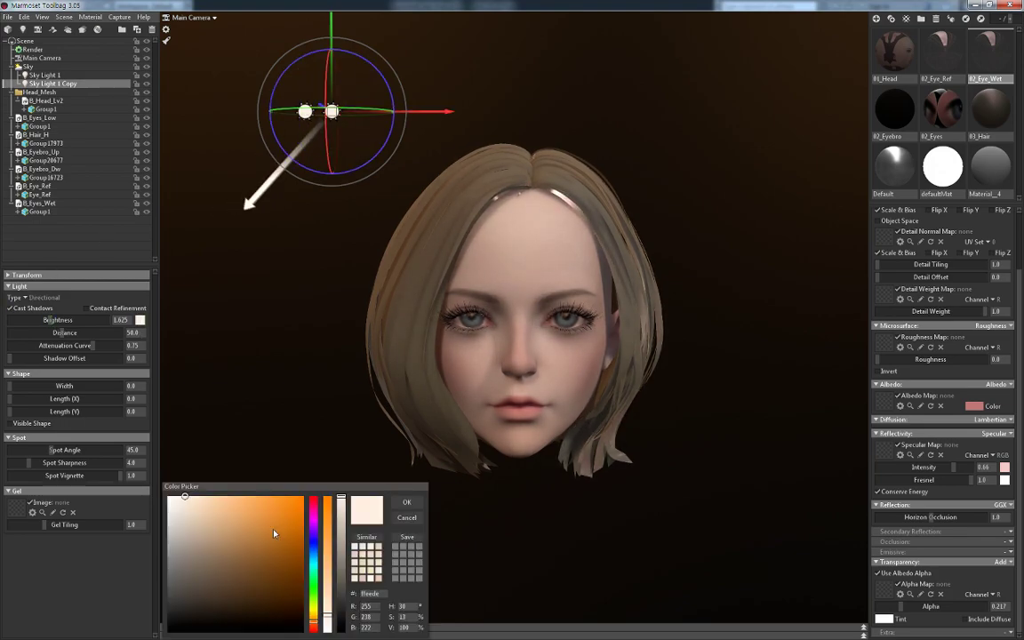
pyautogui.click(314, 507)
pyautogui.moveTo(315, 516); pyautogui.dragTo(314, 621)
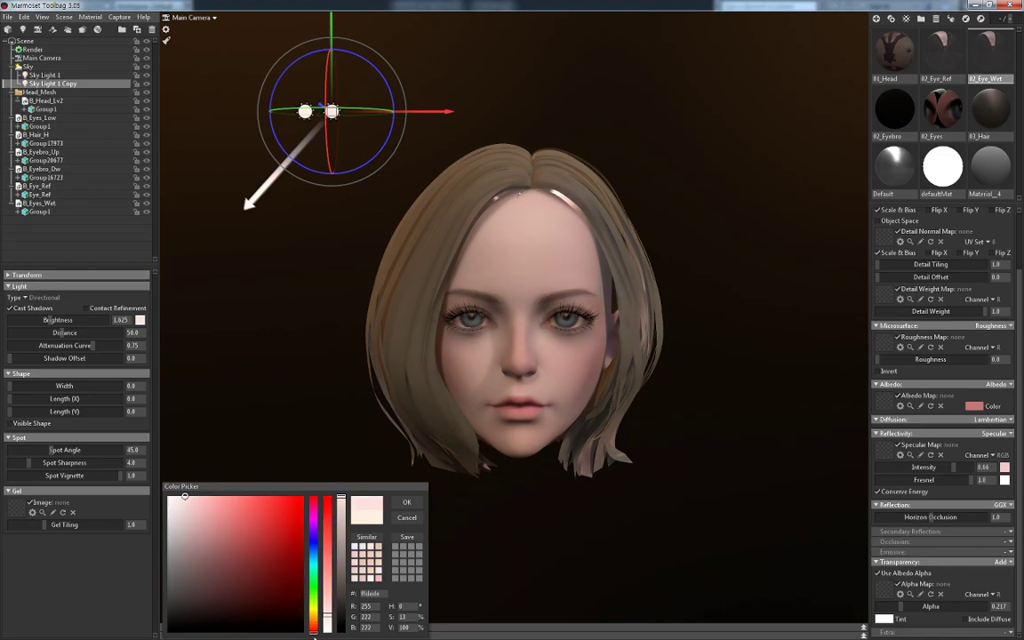
pyautogui.click(195, 513)
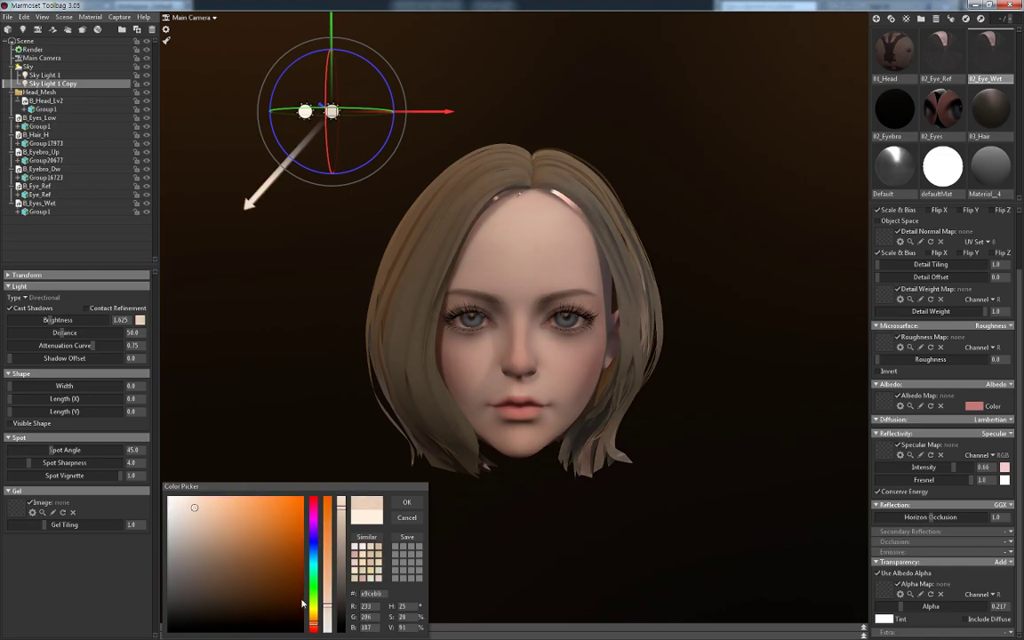
pyautogui.moveTo(309, 626); pyautogui.dragTo(318, 630)
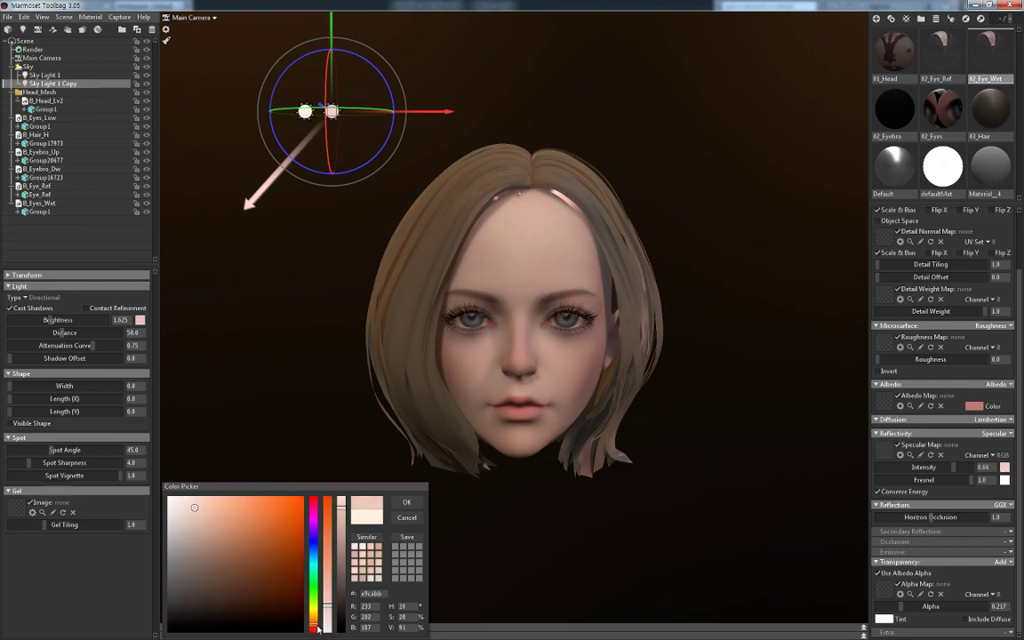
pyautogui.click(404, 504)
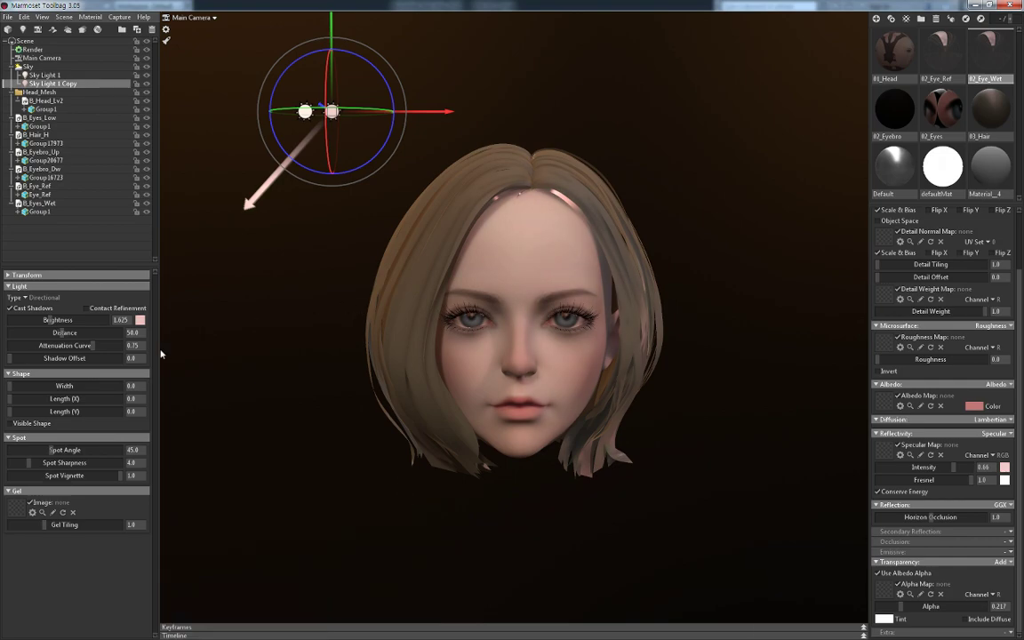
# Dim the copy to brightness 1.602 and slightly adjust the original Sky Light 1's brightness
pyautogui.moveTo(64, 325); pyautogui.dragTo(58, 320)
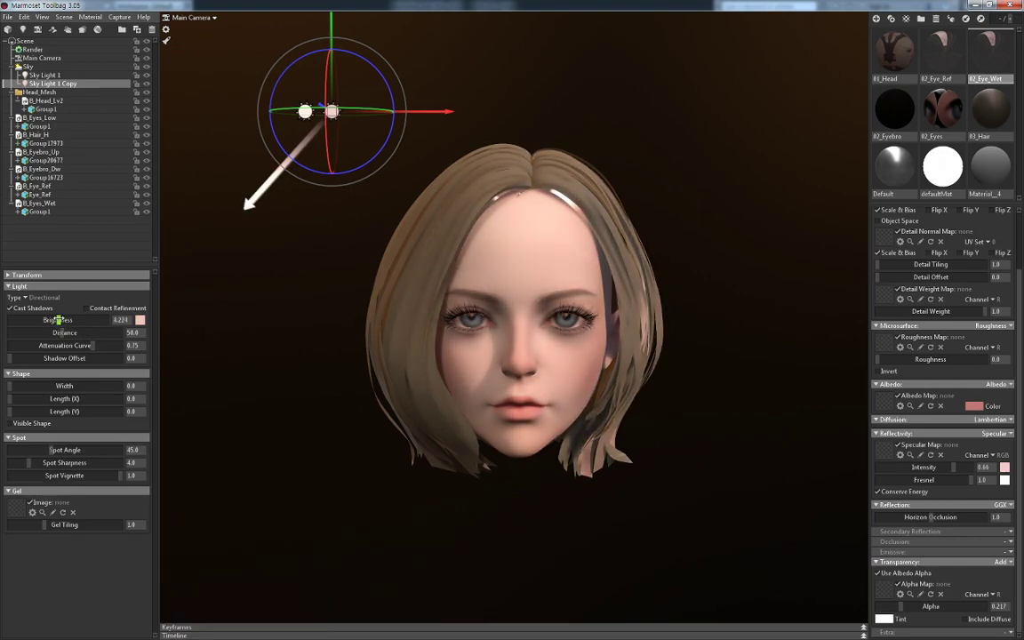
pyautogui.moveTo(56, 320); pyautogui.dragTo(42, 320)
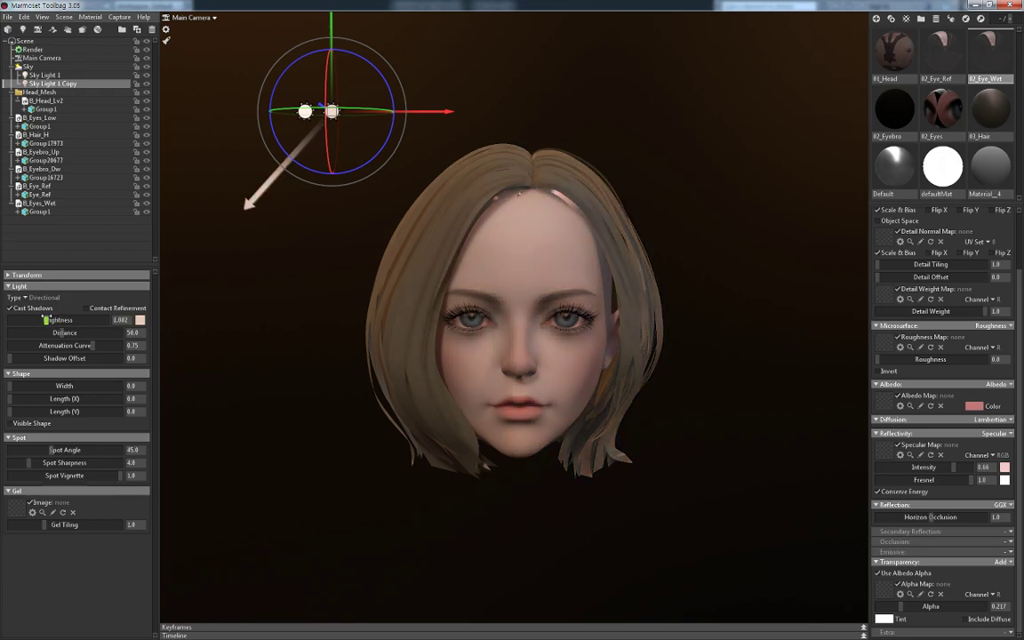
pyautogui.click(304, 111)
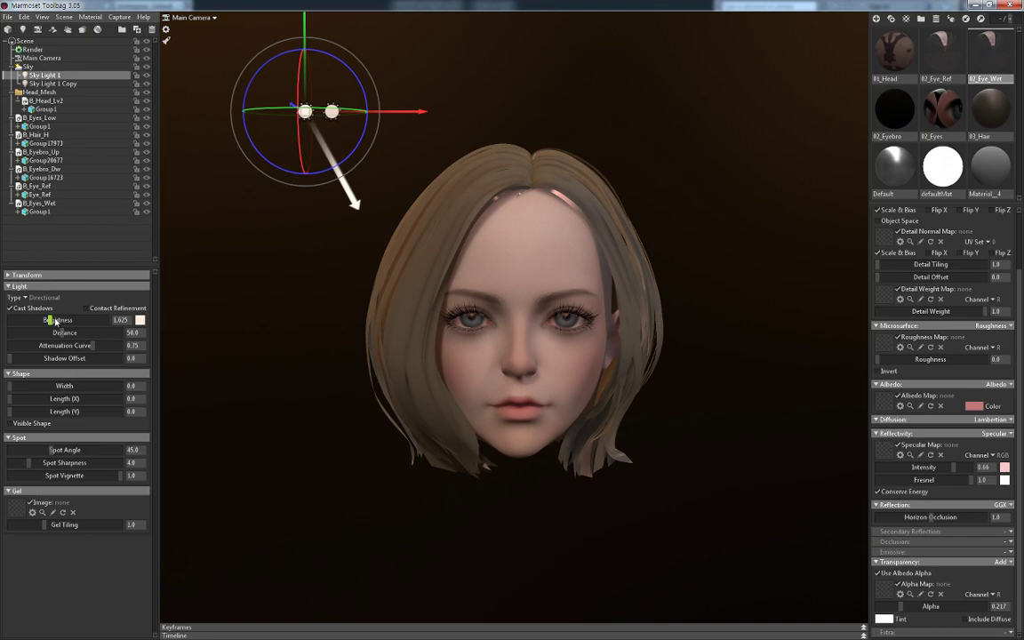
pyautogui.moveTo(55, 322); pyautogui.dragTo(54, 320)
# Duplicate Sky Light 1 Copy with Ctrl+D and swing the third light to the right
pyautogui.click(247, 257)
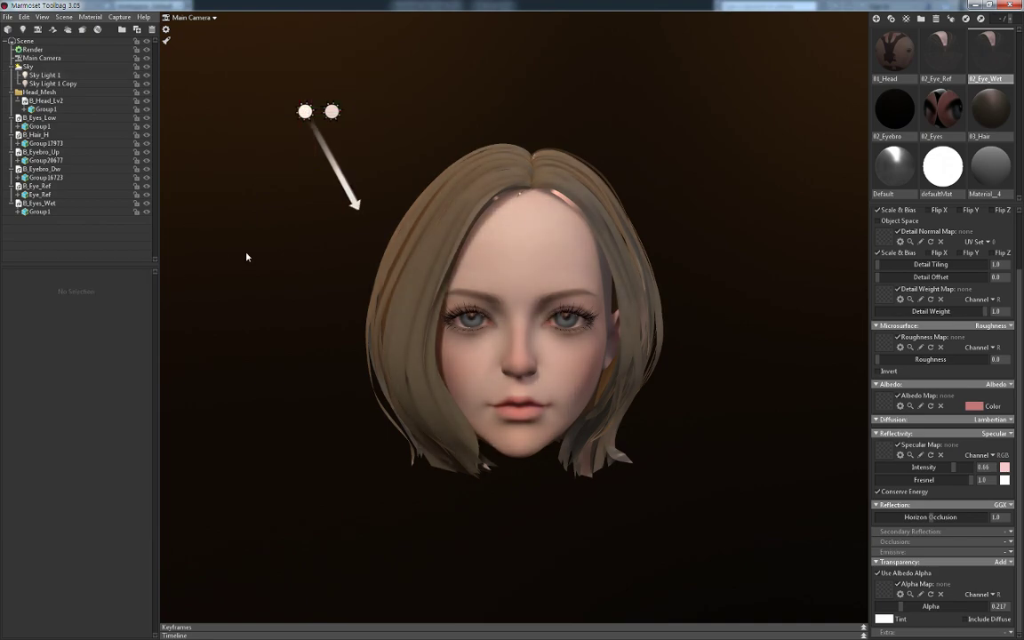
pyautogui.click(329, 110)
pyautogui.hotkey('ctrl', 'd')
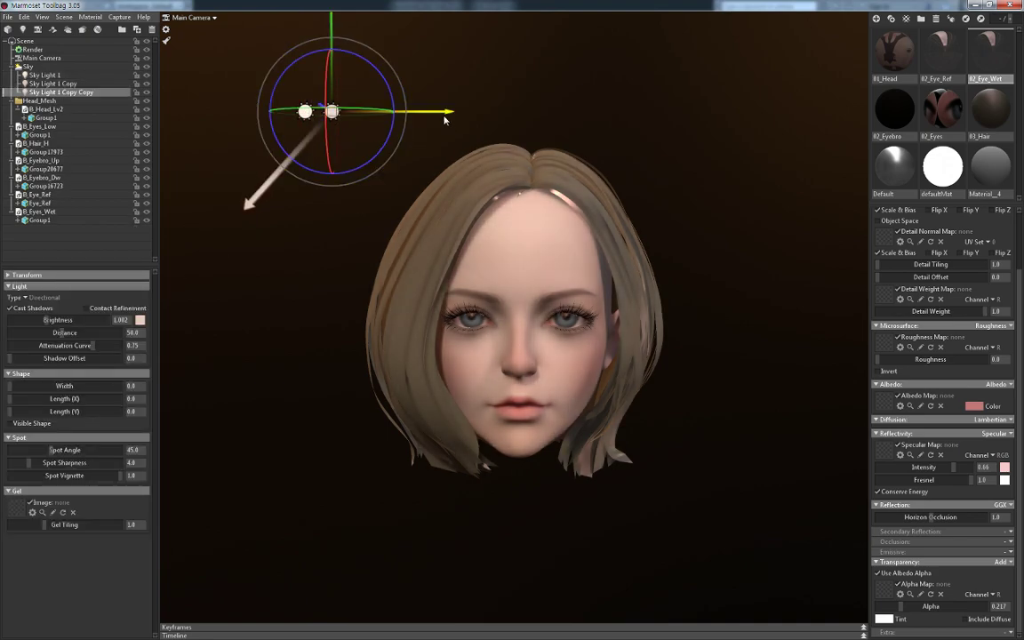
pyautogui.moveTo(403, 110)
pyautogui.mouseDown()
pyautogui.moveTo(432, 107)
pyautogui.moveTo(391, 151)
pyautogui.moveTo(418, 164)
pyautogui.moveTo(274, 123)
pyautogui.mouseUp()
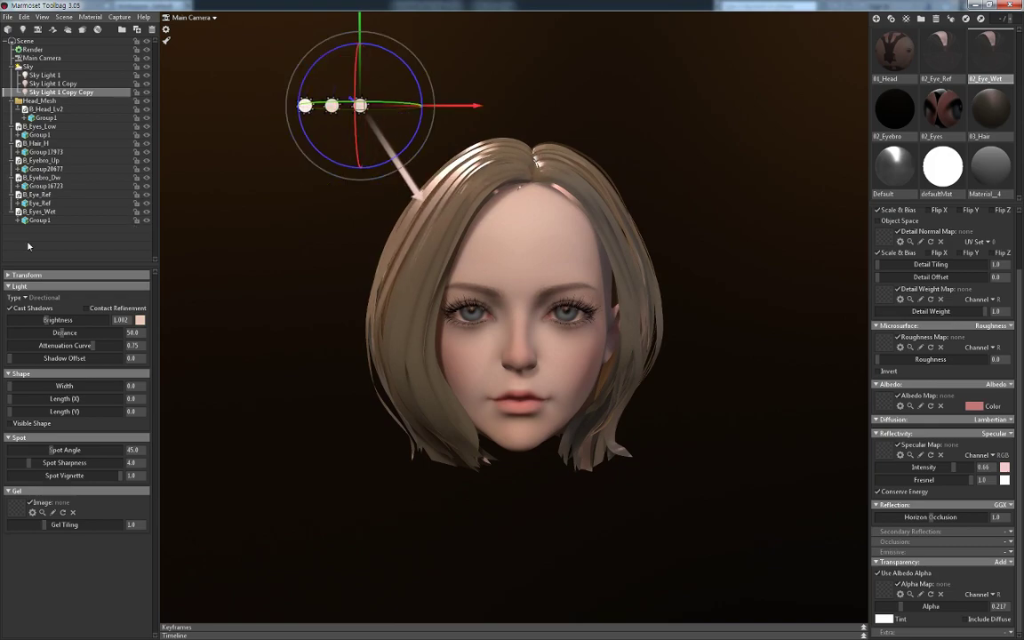
pyautogui.click(139, 320)
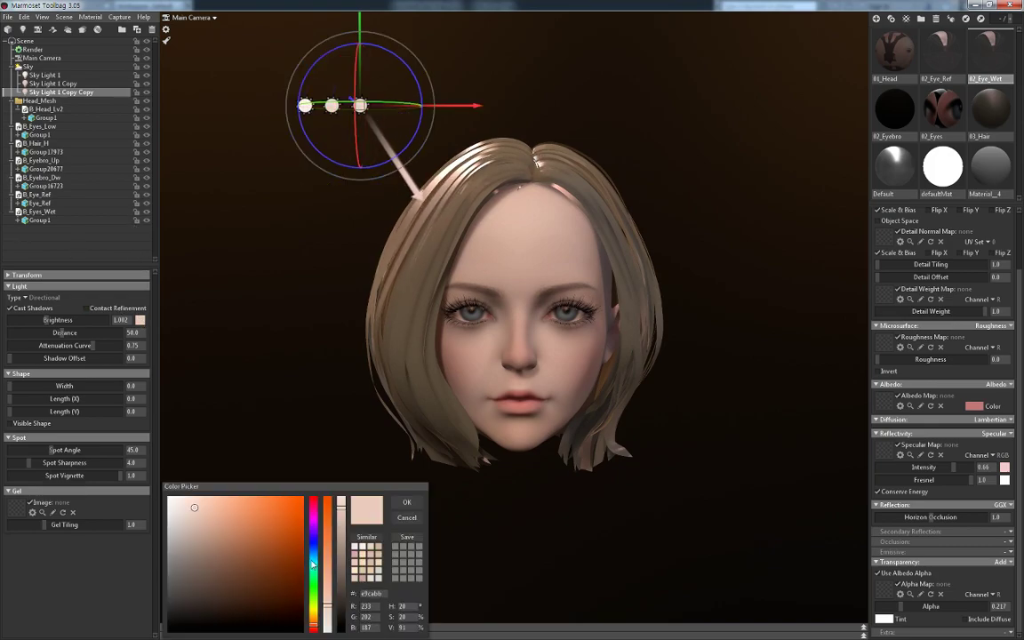
# Change the third light's colour to cyan
pyautogui.click(312, 564)
pyautogui.click(243, 494)
pyautogui.moveTo(245, 491); pyautogui.dragTo(246, 480)
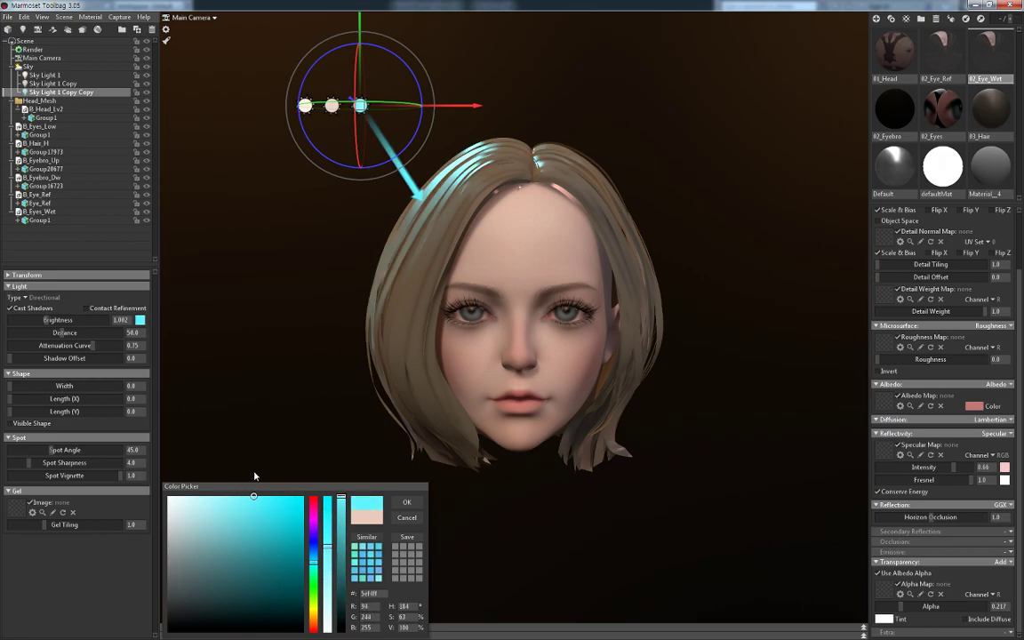
pyautogui.click(406, 502)
pyautogui.moveTo(423, 481); pyautogui.dragTo(405, 505)
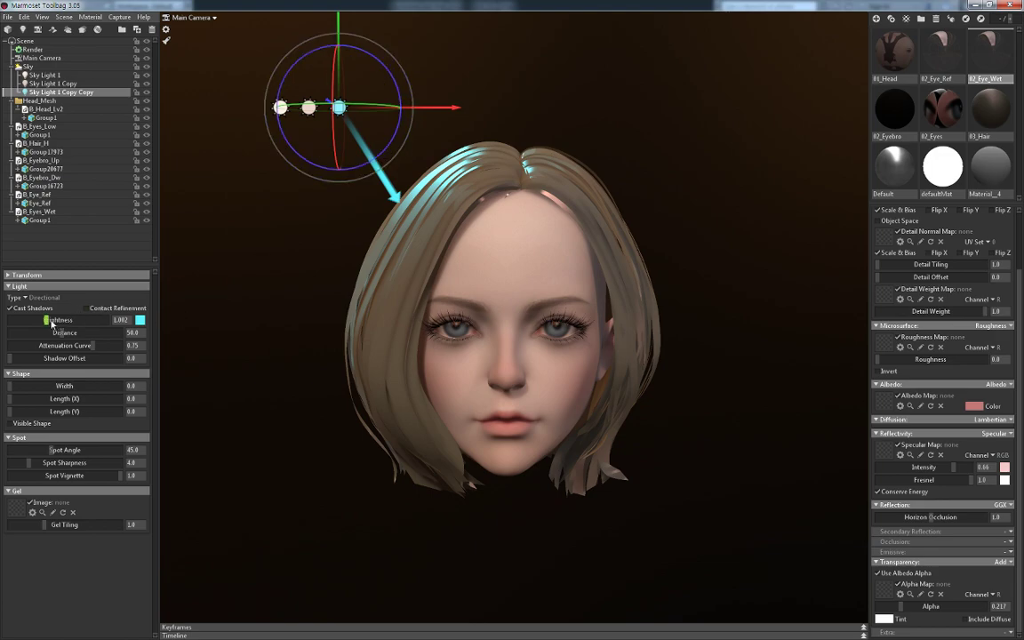
# Dim the cyan light to about 0.54 brightness and re-aim it across the hair
pyautogui.moveTo(51, 324)
pyautogui.mouseDown()
pyautogui.moveTo(62, 320)
pyautogui.moveTo(45, 320)
pyautogui.mouseUp()
pyautogui.moveTo(373, 107)
pyautogui.mouseDown()
pyautogui.moveTo(405, 107)
pyautogui.moveTo(328, 109)
pyautogui.mouseUp()
pyautogui.click(311, 238)
pyautogui.click(307, 108)
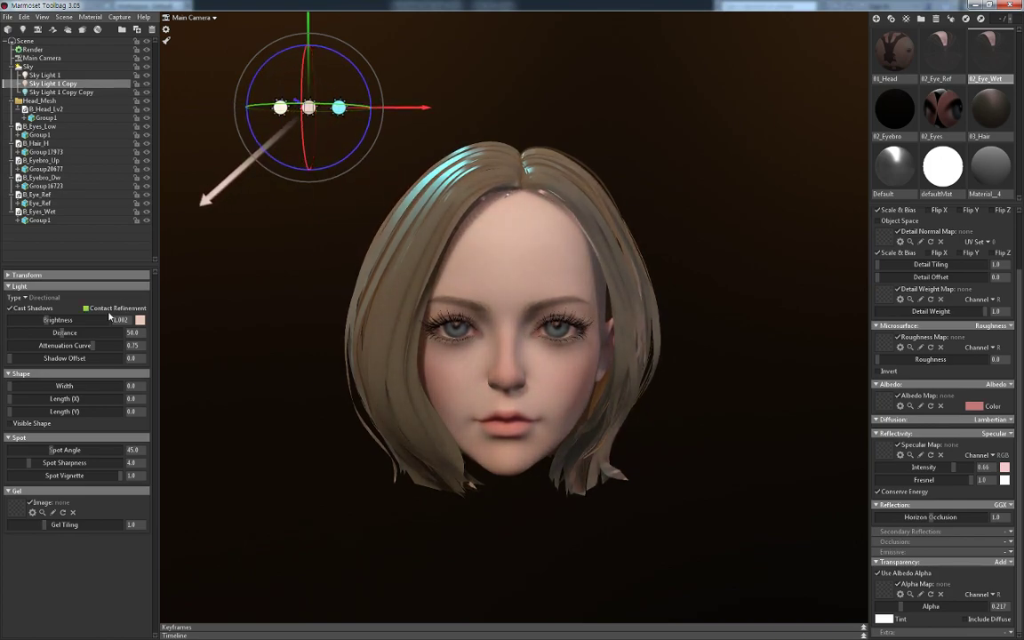
# Make the middle light a more saturated peach
pyautogui.click(140, 320)
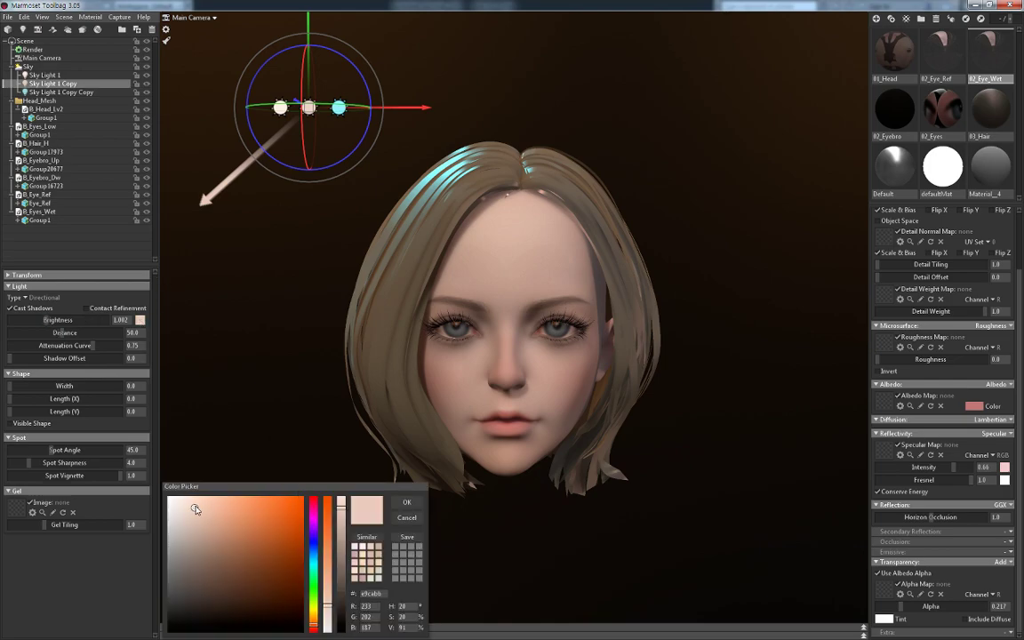
pyautogui.moveTo(198, 506); pyautogui.dragTo(218, 494)
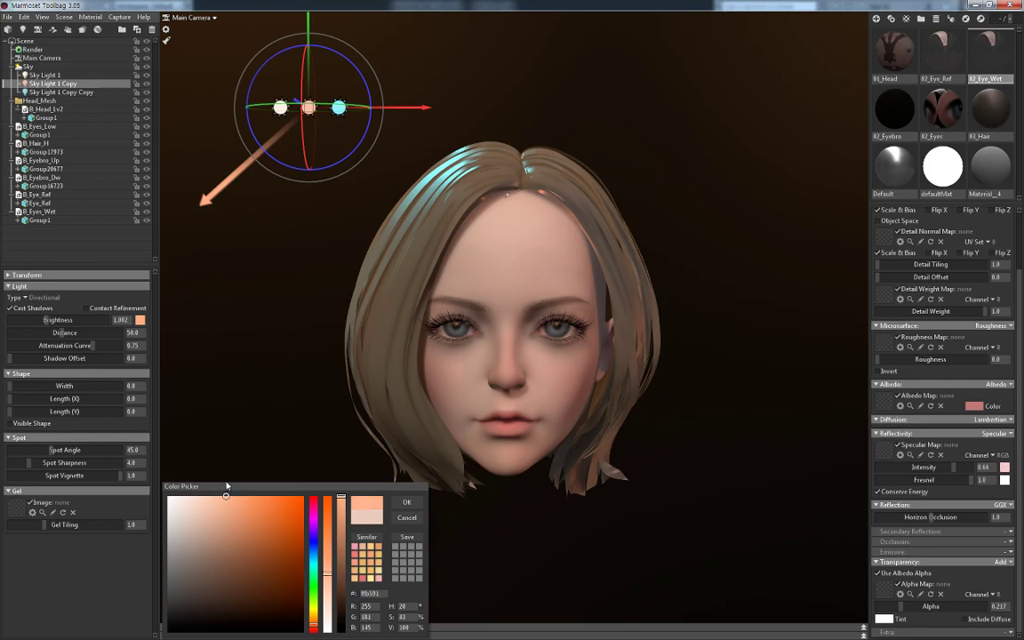
pyautogui.click(409, 503)
# Raise the white key light's brightness and re-aim it toward the head
pyautogui.click(285, 218)
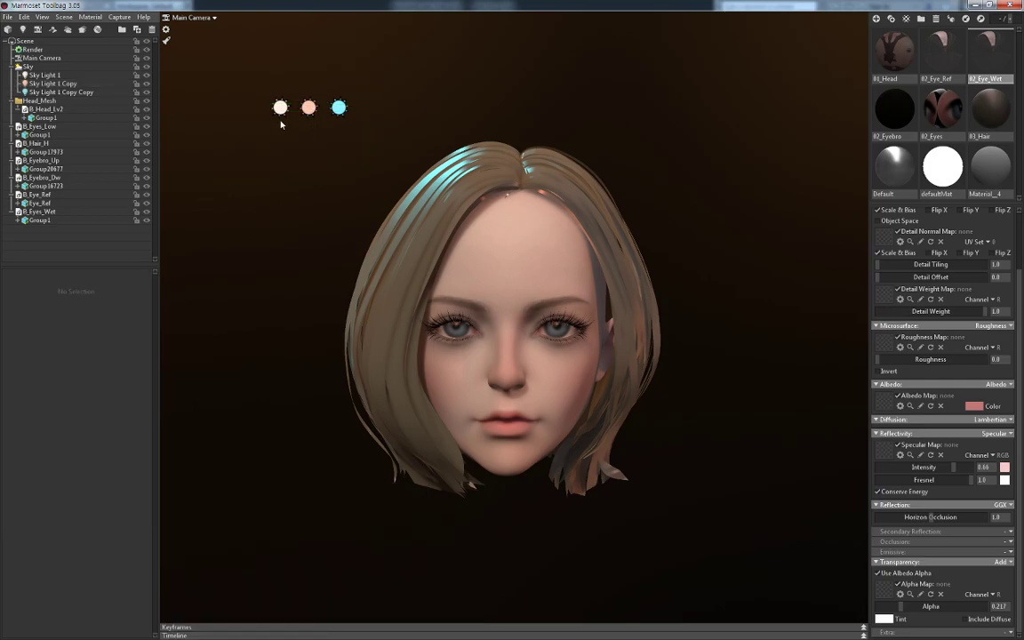
pyautogui.click(280, 108)
pyautogui.moveTo(53, 327); pyautogui.dragTo(207, 186)
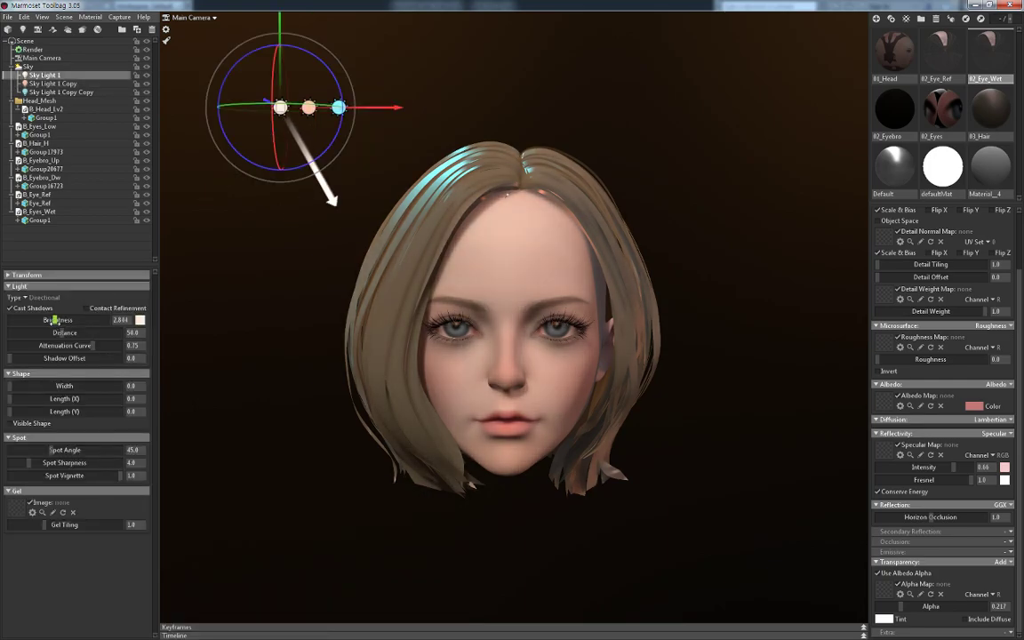
pyautogui.moveTo(288, 108); pyautogui.dragTo(340, 108)
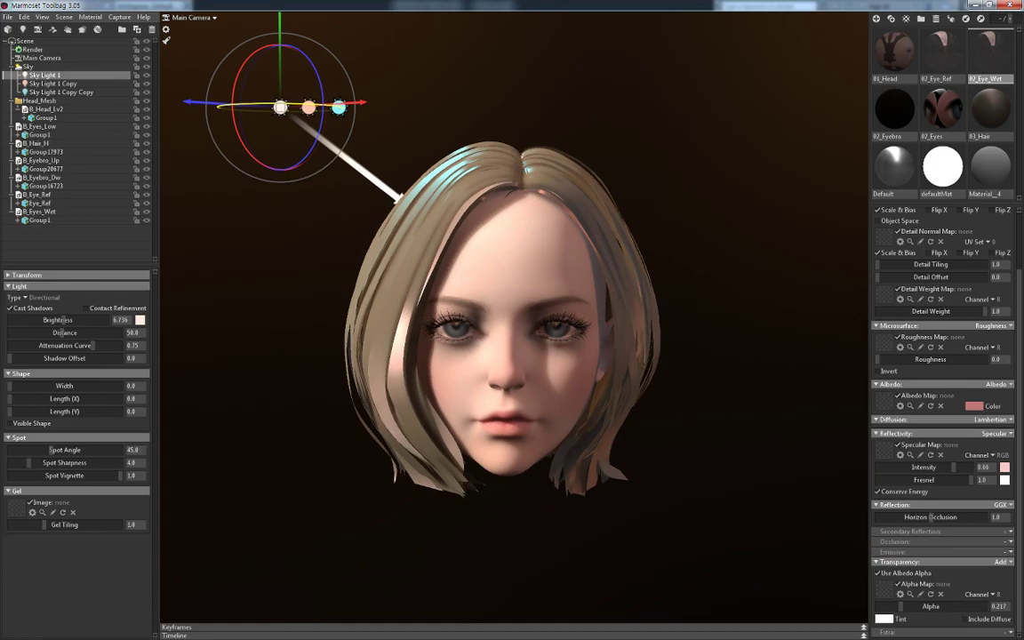
pyautogui.moveTo(280, 107); pyautogui.dragTo(293, 108)
pyautogui.moveTo(57, 320); pyautogui.dragTo(53, 320)
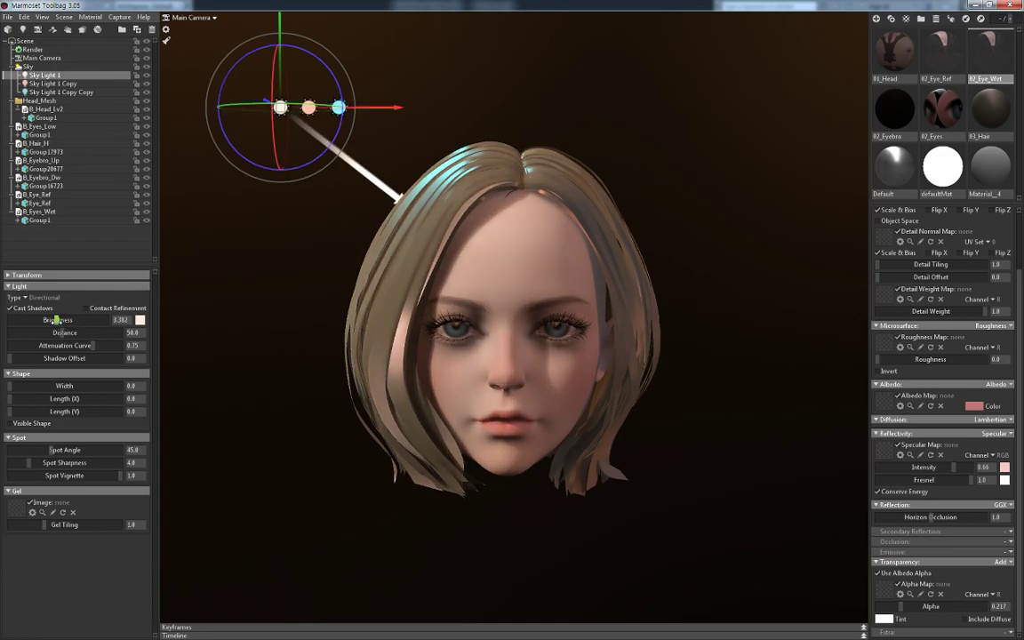
# Brighten the middle peach light
pyautogui.click(220, 285)
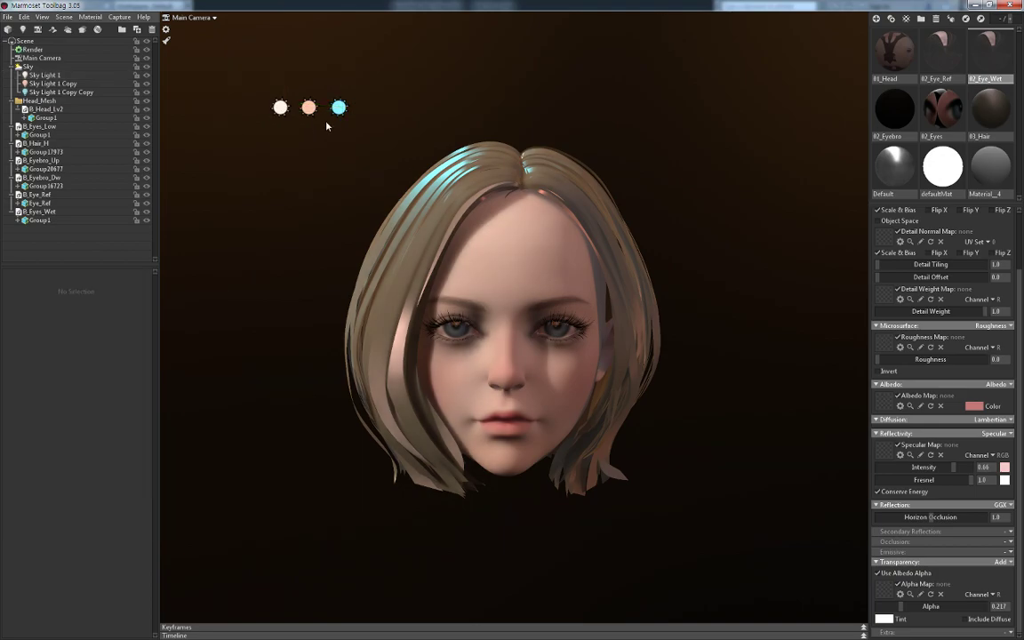
pyautogui.click(306, 109)
pyautogui.moveTo(54, 324); pyautogui.dragTo(54, 320)
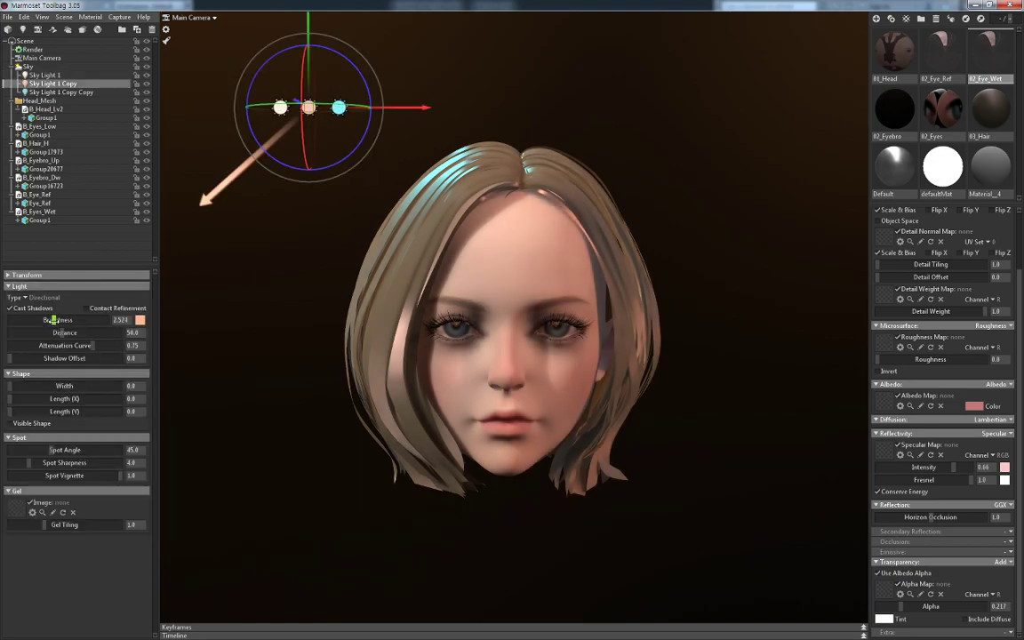
# Tilt the white key light lower toward the hair, settling at brightness 3.784
pyautogui.click(253, 279)
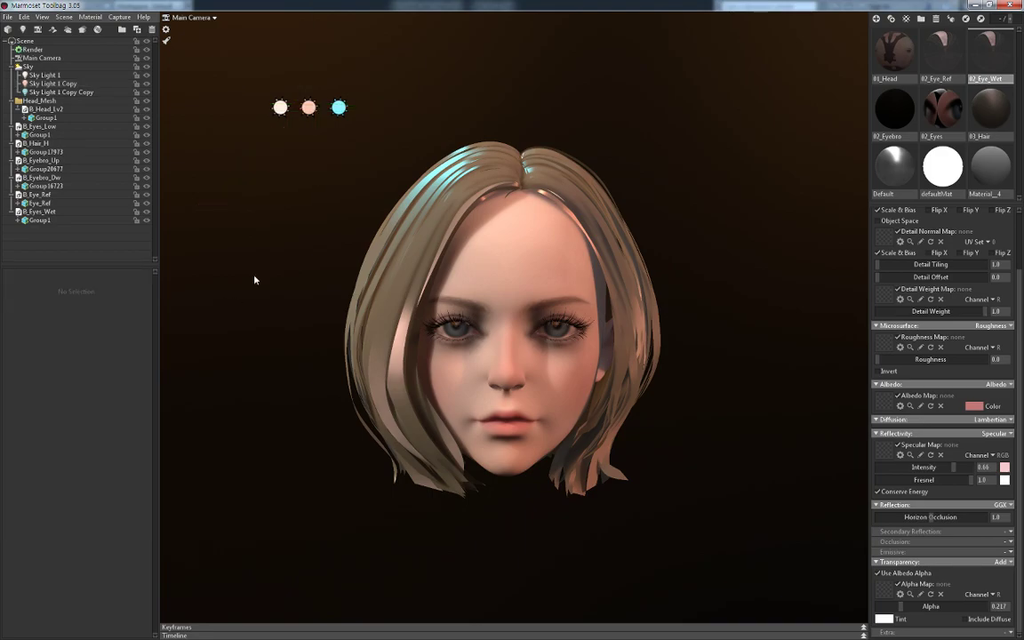
pyautogui.click(281, 109)
pyautogui.moveTo(317, 160); pyautogui.dragTo(309, 168)
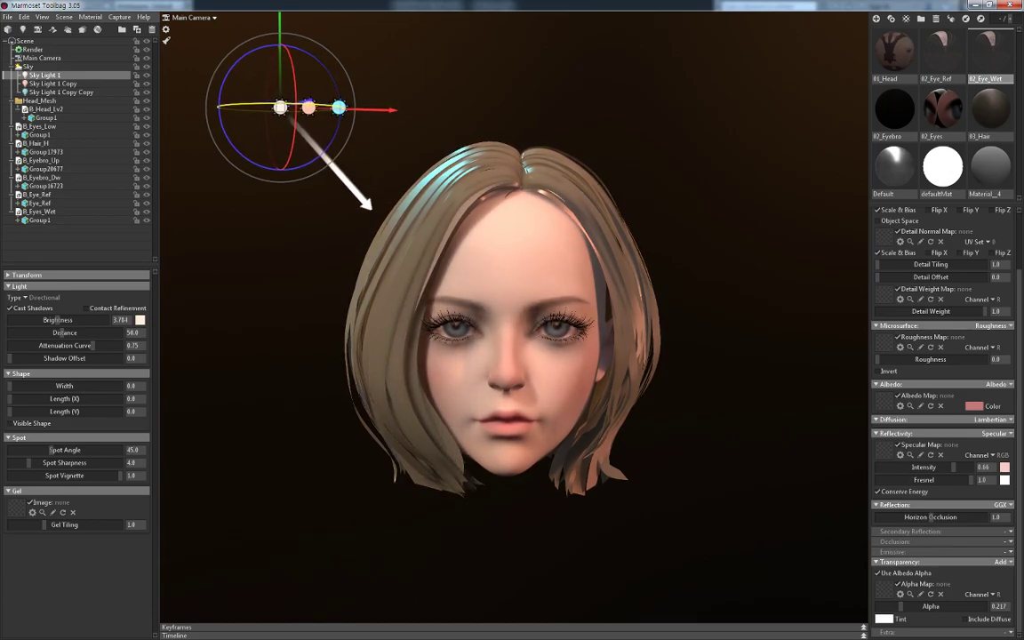
pyautogui.moveTo(309, 169); pyautogui.dragTo(313, 166)
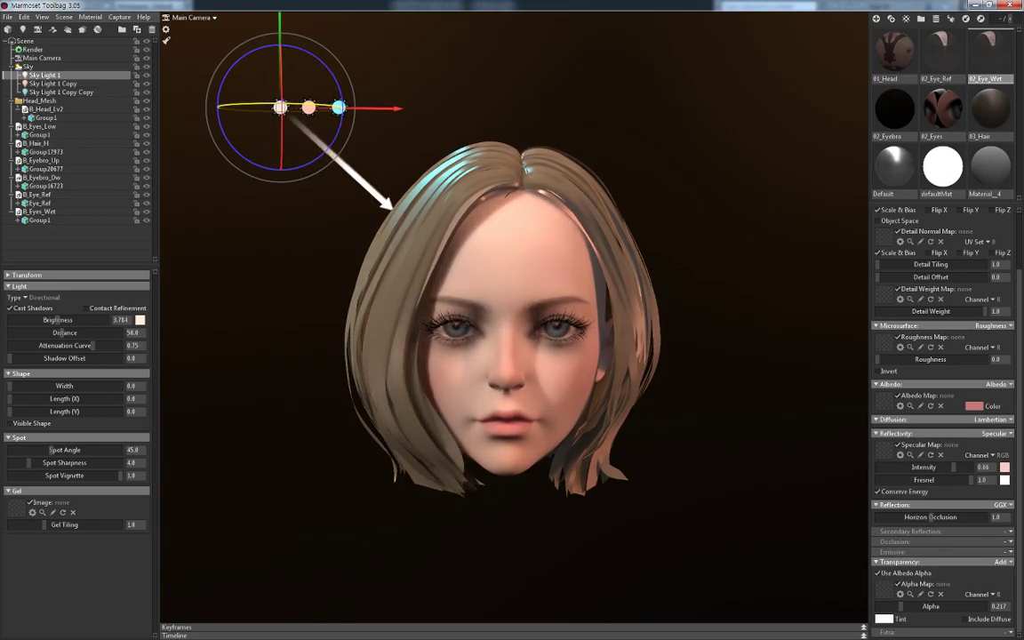
# Lighten the middle light to a pale peach at about 3.2 brightness
pyautogui.click(300, 237)
pyautogui.click(307, 107)
pyautogui.click(140, 321)
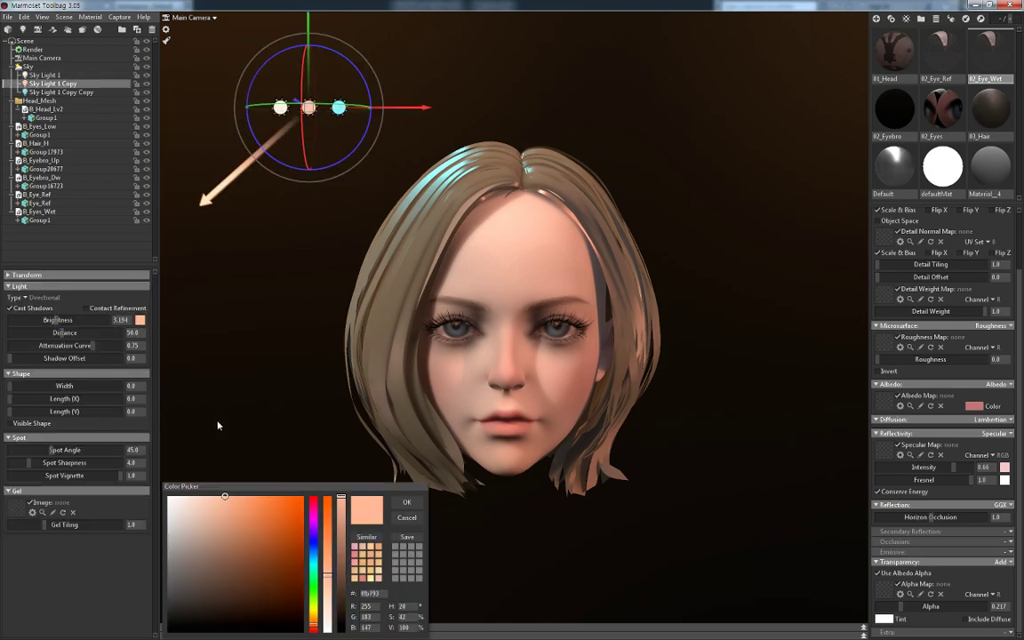
pyautogui.moveTo(214, 504); pyautogui.dragTo(204, 481)
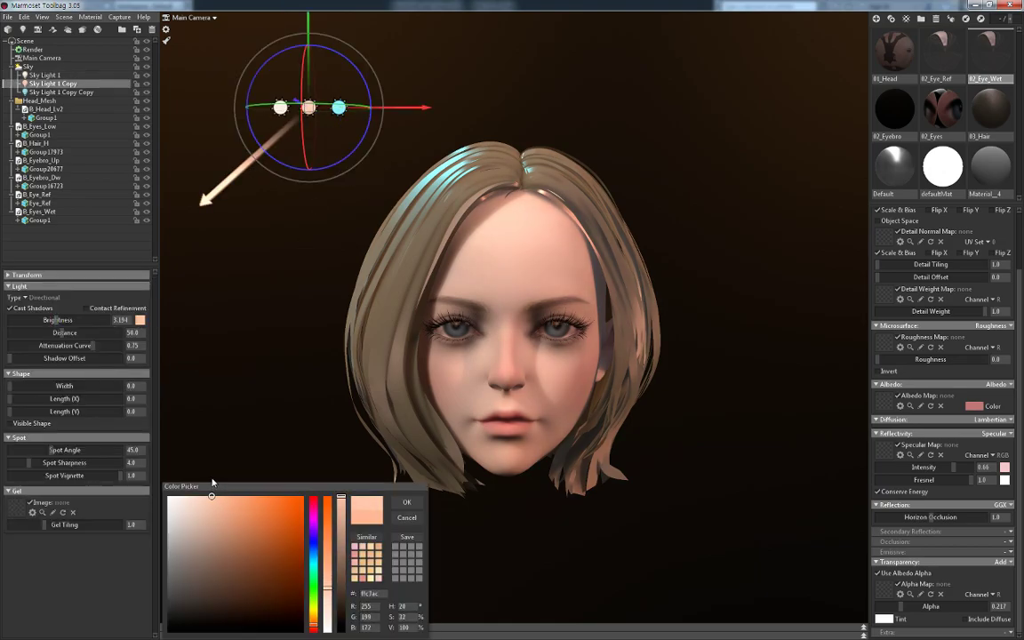
pyautogui.click(407, 503)
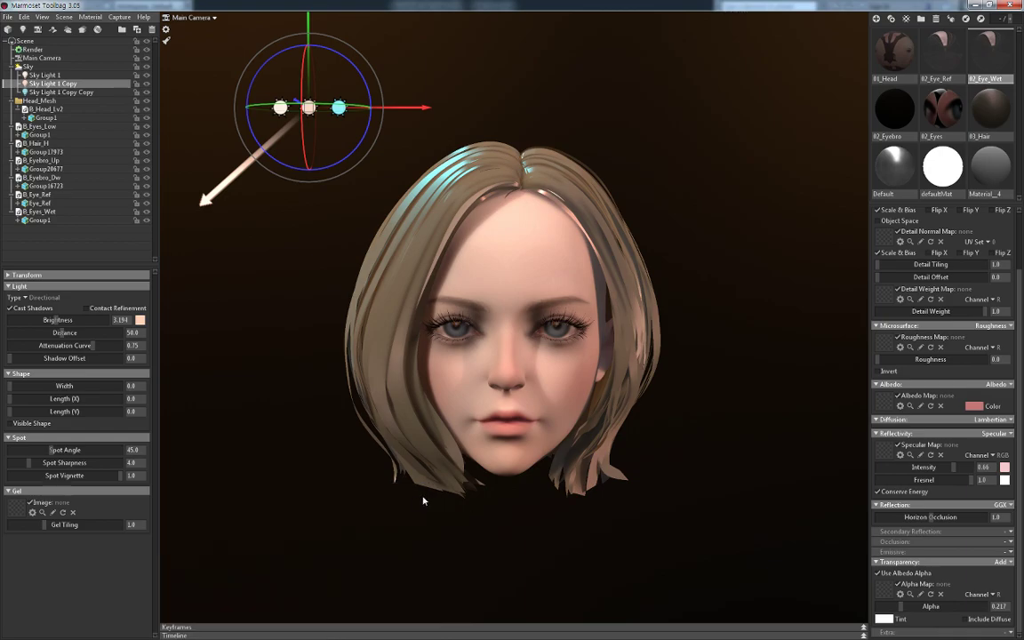
pyautogui.click(894, 53)
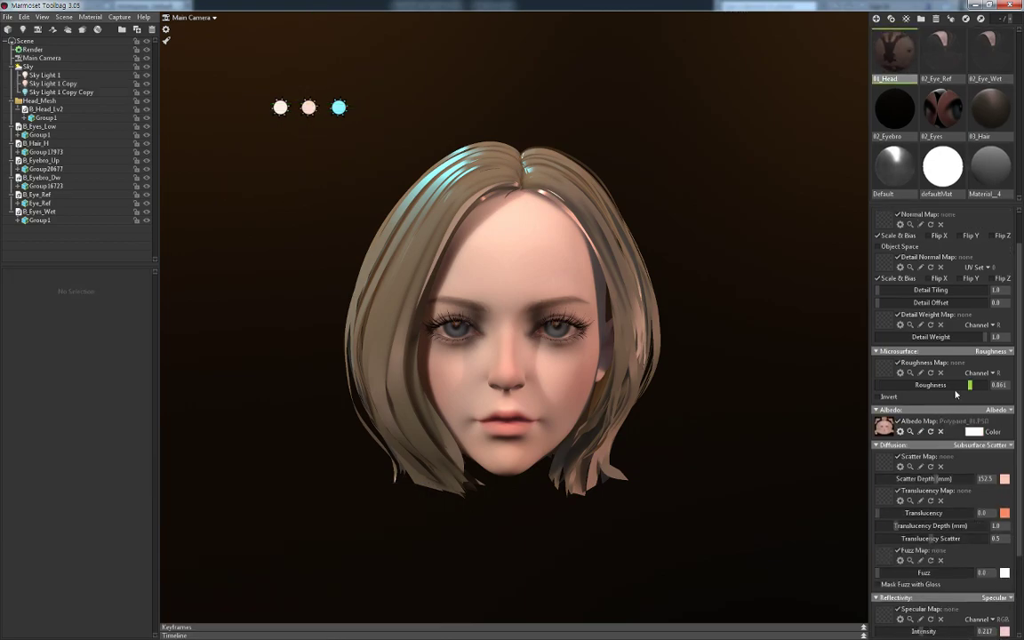
# Make the 01_Head skin glossy: roughness about 0.13, specular intensity 0.014
pyautogui.moveTo(956, 394); pyautogui.dragTo(888, 385)
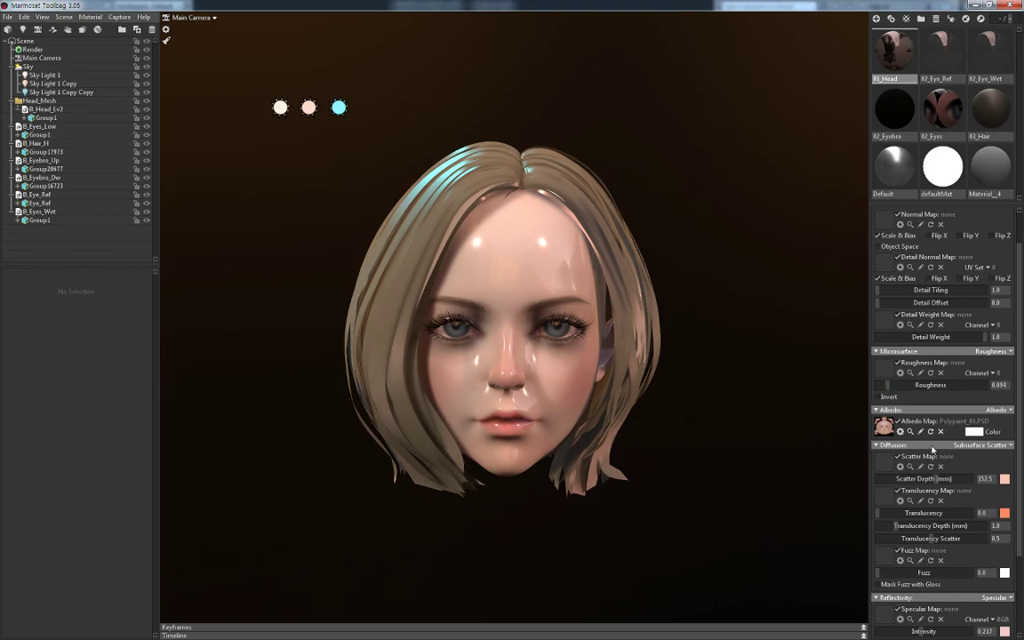
pyautogui.scroll(-3, 937, 462)
pyautogui.moveTo(917, 529); pyautogui.dragTo(882, 529)
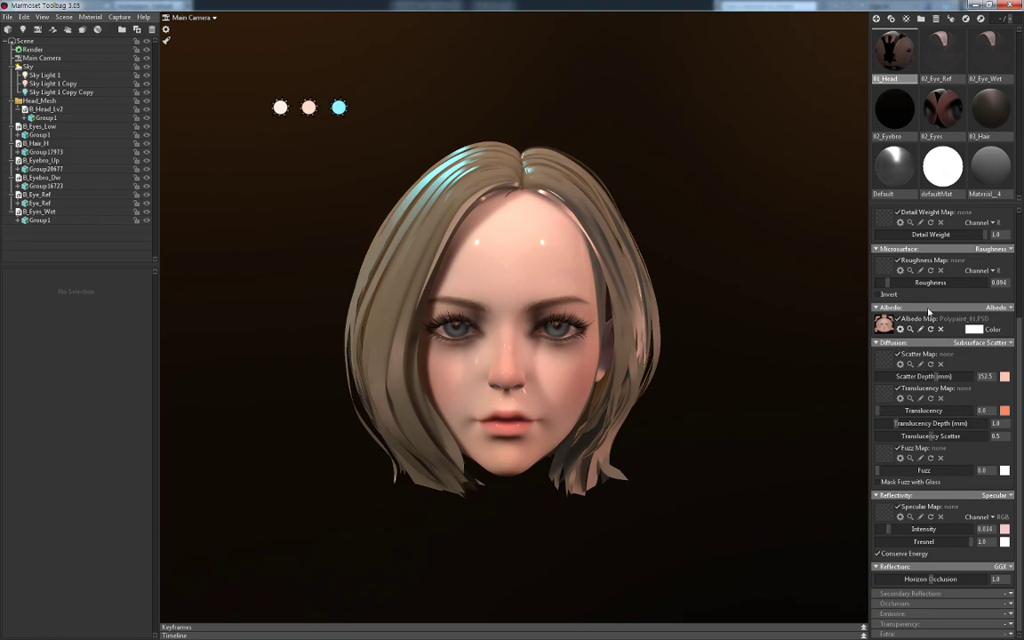
pyautogui.moveTo(876, 283); pyautogui.dragTo(888, 282)
# Re-aim the middle peach light and orbit the view around the head
pyautogui.click(308, 106)
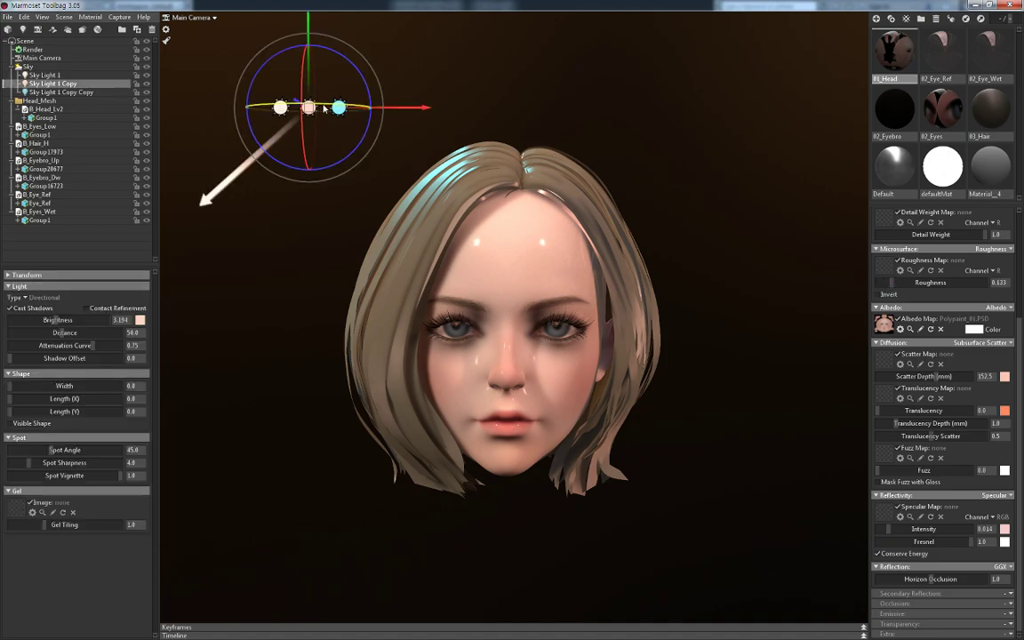
pyautogui.moveTo(266, 134)
pyautogui.mouseDown()
pyautogui.moveTo(258, 160)
pyautogui.moveTo(326, 110)
pyautogui.moveTo(307, 169)
pyautogui.moveTo(277, 160)
pyautogui.mouseUp()
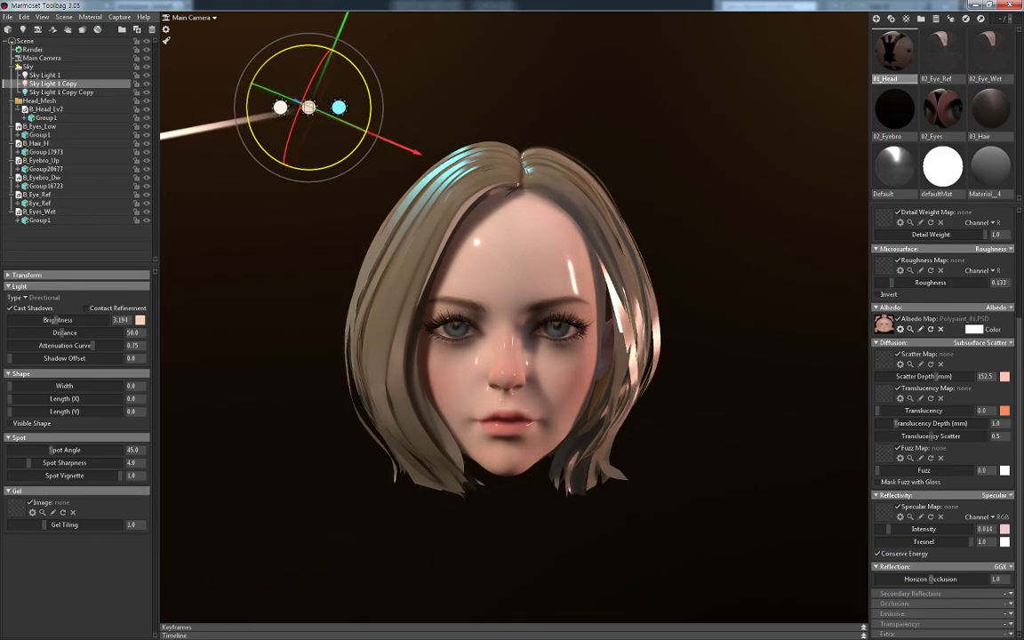
pyautogui.click(297, 213)
pyautogui.scroll(2, 299, 220)
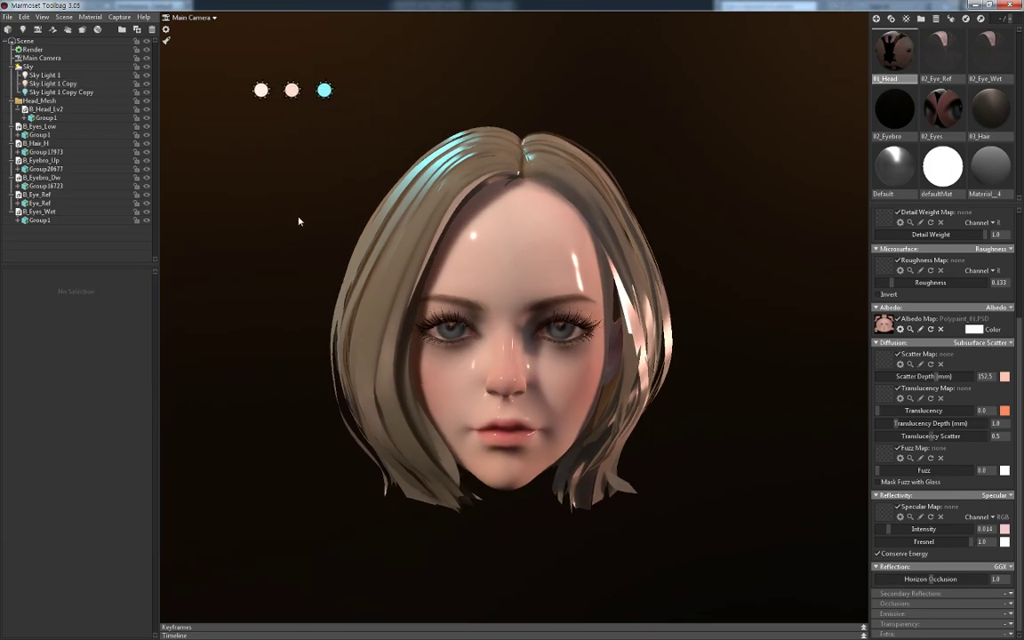
pyautogui.scroll(3, 297, 233)
pyautogui.scroll(-2, 296, 227)
pyautogui.scroll(-1, 302, 215)
pyautogui.scroll(1, 299, 220)
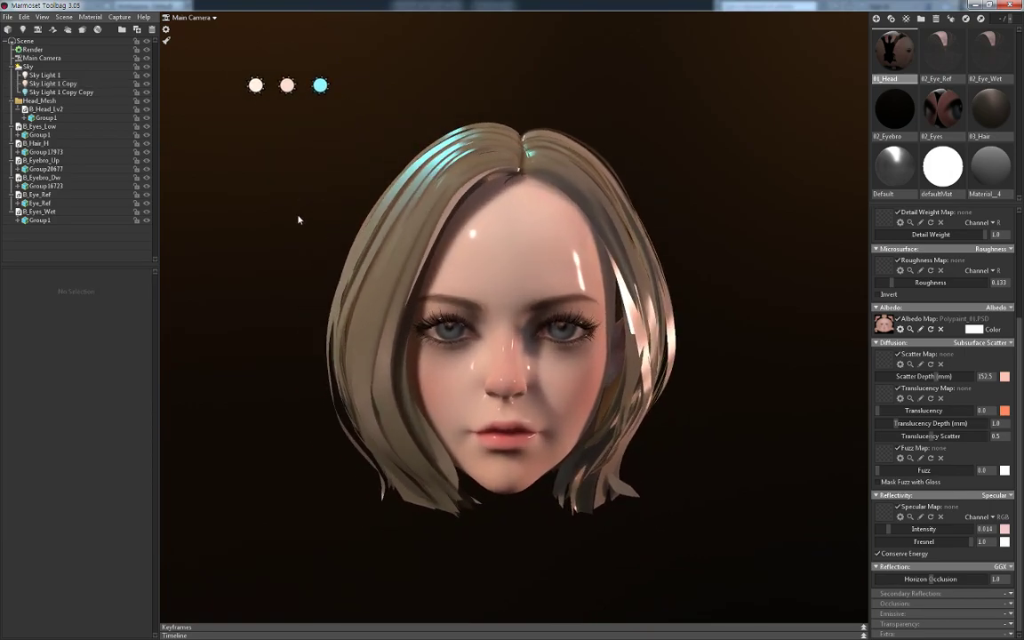
pyautogui.moveTo(297, 222)
pyautogui.mouseDown()
pyautogui.moveTo(232, 196)
pyautogui.moveTo(231, 221)
pyautogui.moveTo(302, 199)
pyautogui.moveTo(318, 217)
pyautogui.moveTo(304, 263)
pyautogui.moveTo(365, 240)
pyautogui.moveTo(433, 233)
pyautogui.moveTo(427, 210)
pyautogui.moveTo(421, 236)
pyautogui.moveTo(381, 237)
pyautogui.moveTo(297, 212)
pyautogui.moveTo(231, 220)
pyautogui.moveTo(226, 236)
pyautogui.moveTo(269, 231)
pyautogui.mouseUp()
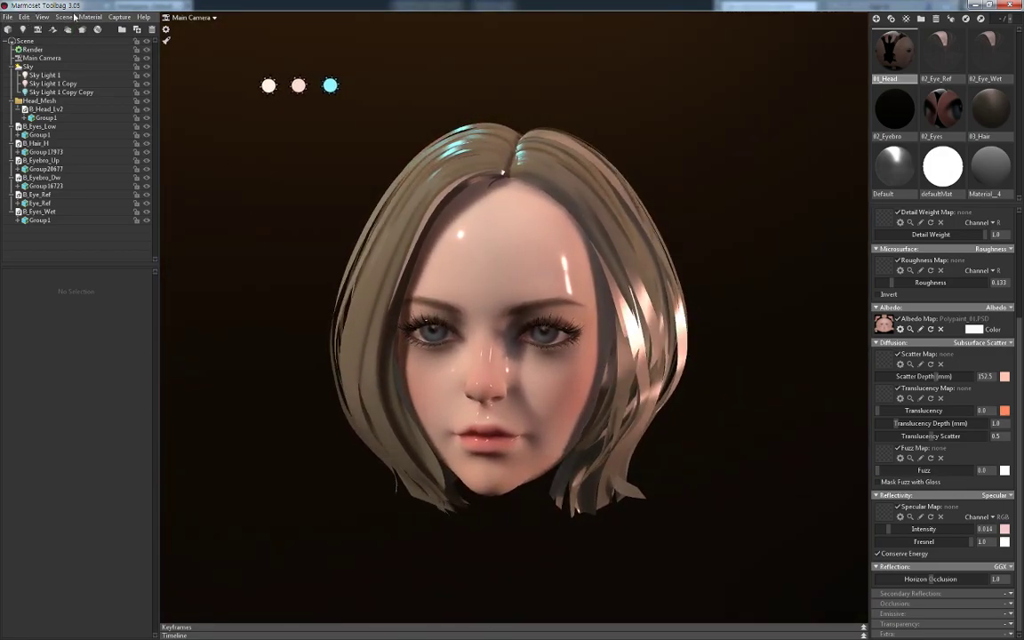
# Set Main Camera post effects: exposure 1.354, sharpen about 0.58, bloom 0.014, vignette 0.339
pyautogui.click(44, 59)
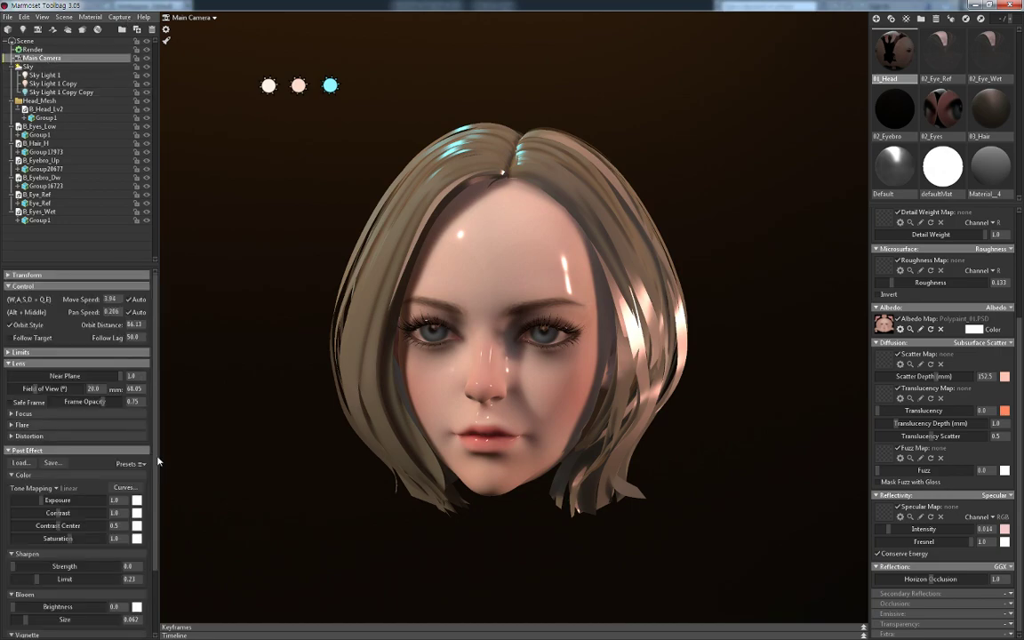
pyautogui.moveTo(173, 418); pyautogui.dragTo(205, 445)
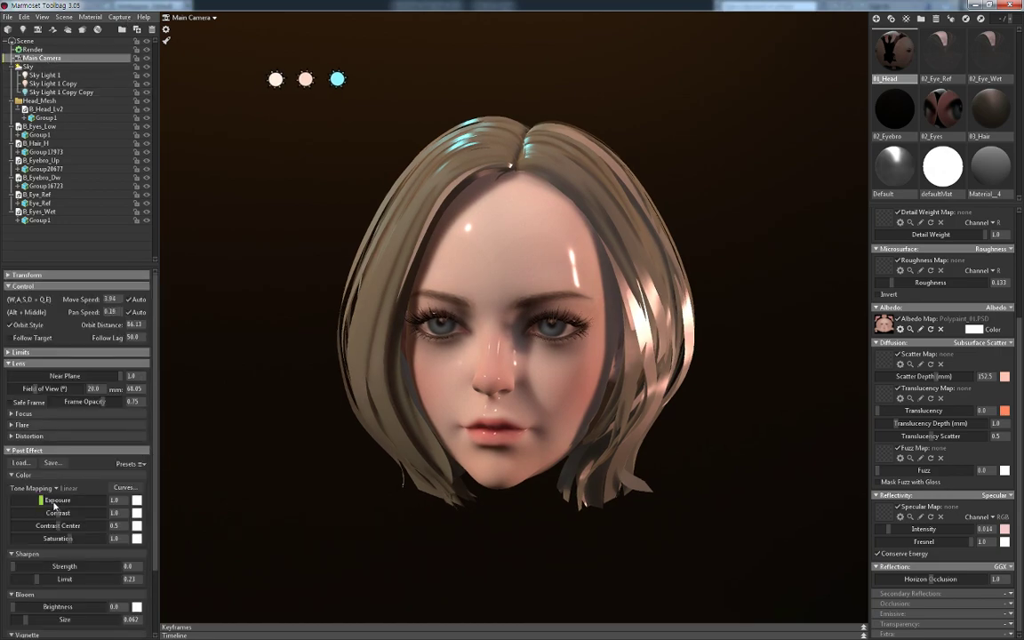
pyautogui.moveTo(53, 506); pyautogui.dragTo(42, 500)
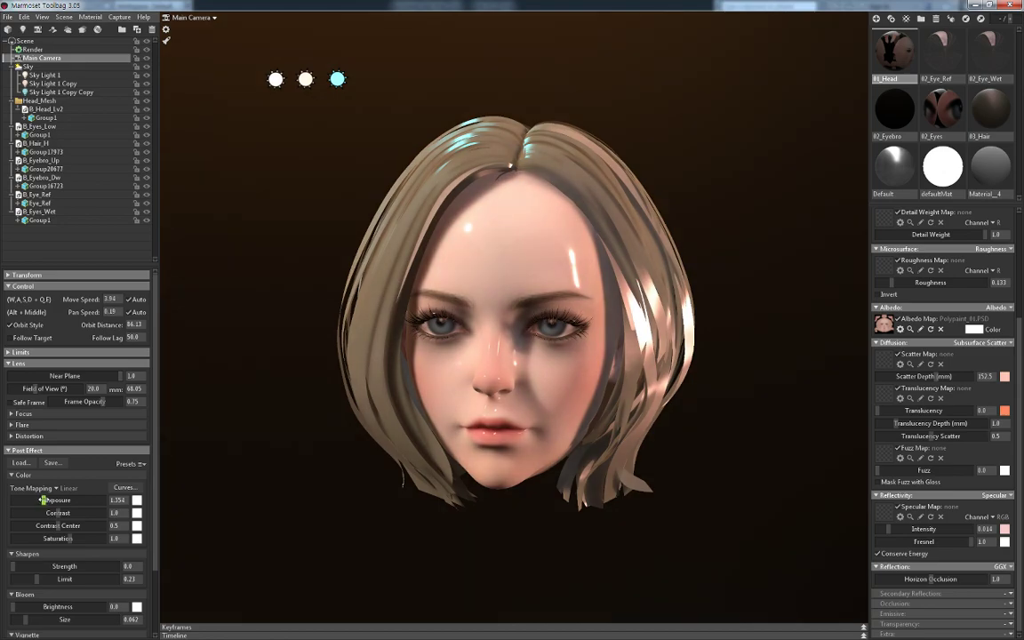
pyautogui.moveTo(55, 567)
pyautogui.mouseDown()
pyautogui.moveTo(65, 566)
pyautogui.moveTo(56, 567)
pyautogui.mouseUp()
pyautogui.scroll(-3, 67, 574)
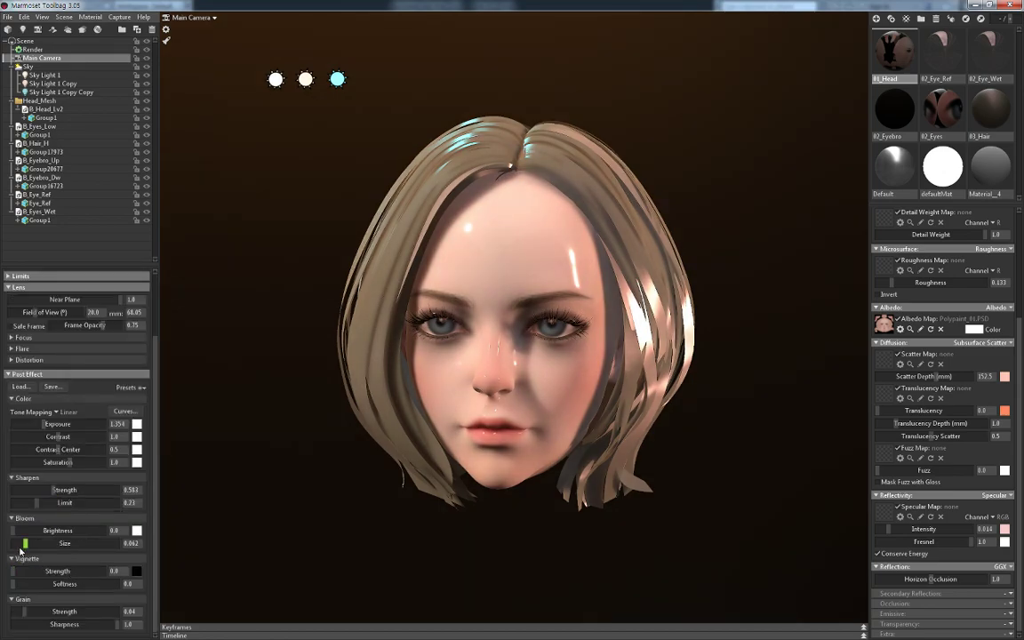
pyautogui.moveTo(27, 531); pyautogui.dragTo(37, 530)
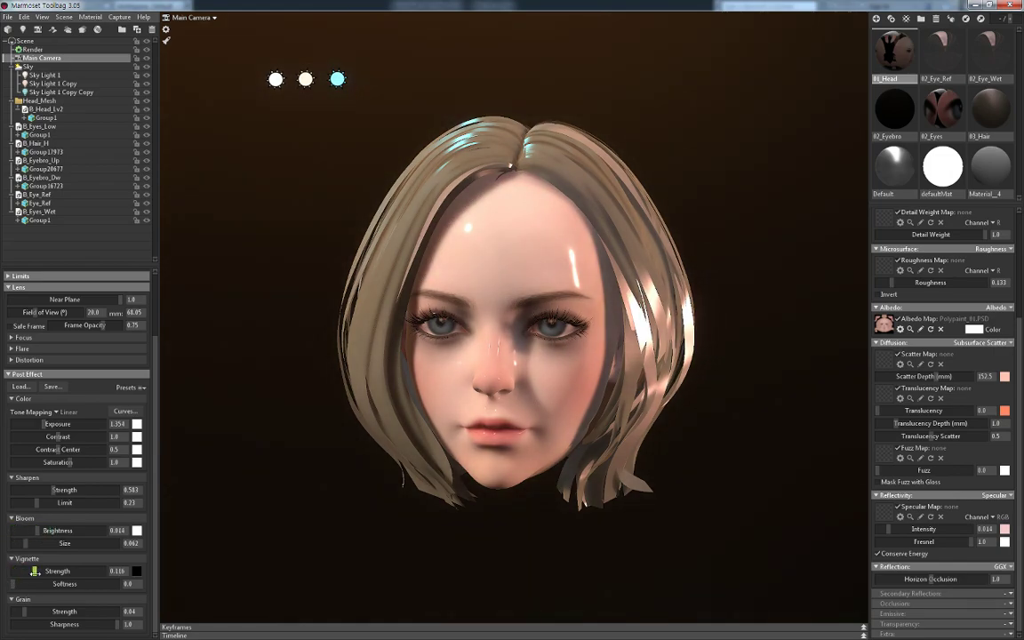
pyautogui.moveTo(34, 570); pyautogui.dragTo(50, 571)
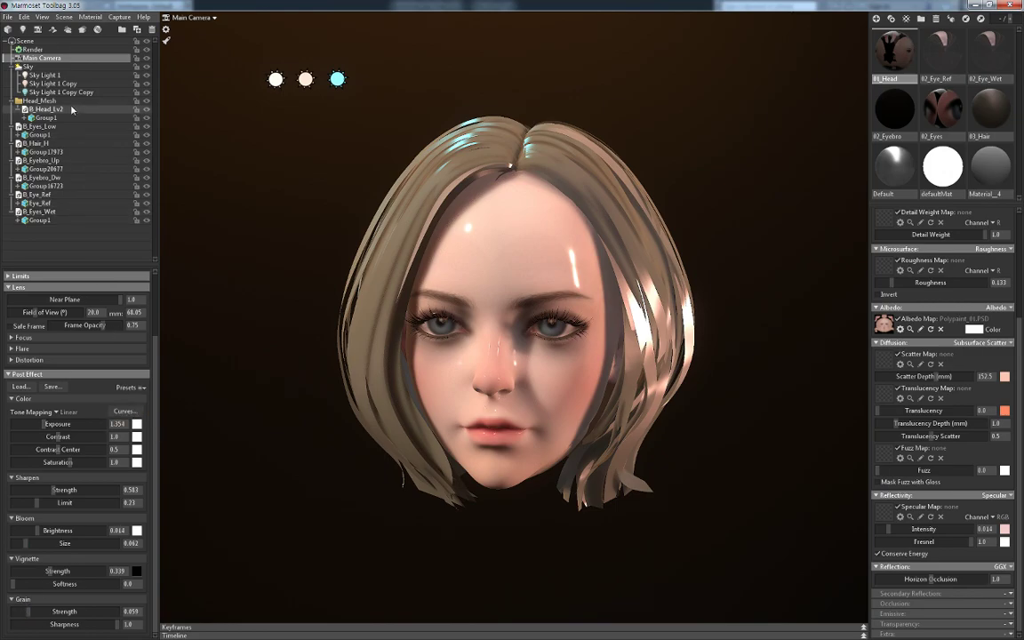
pyautogui.click(32, 49)
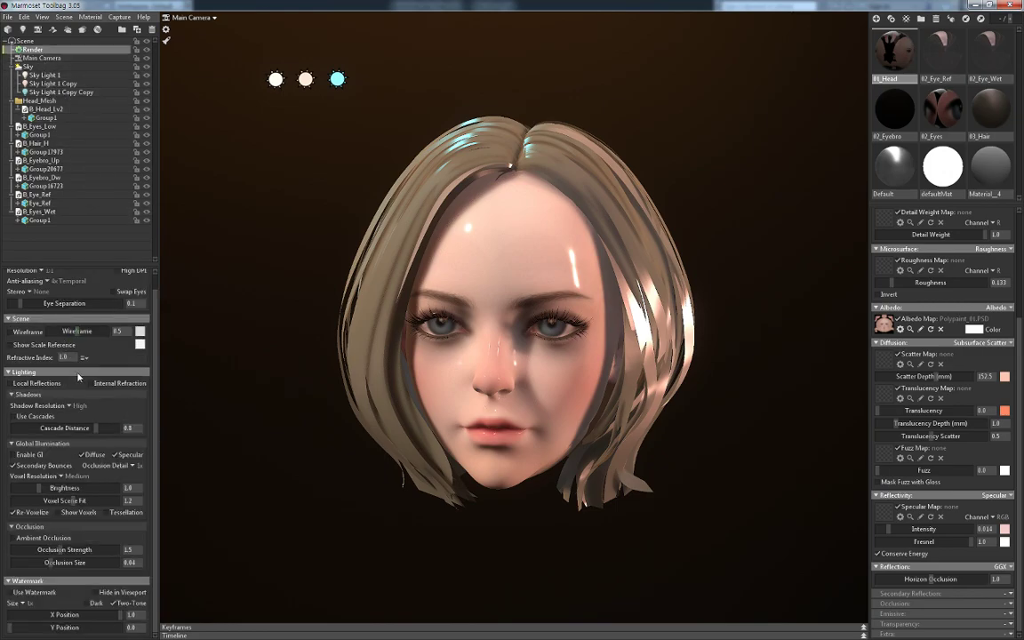
# Turn on local reflections in the render settings
pyautogui.click(42, 384)
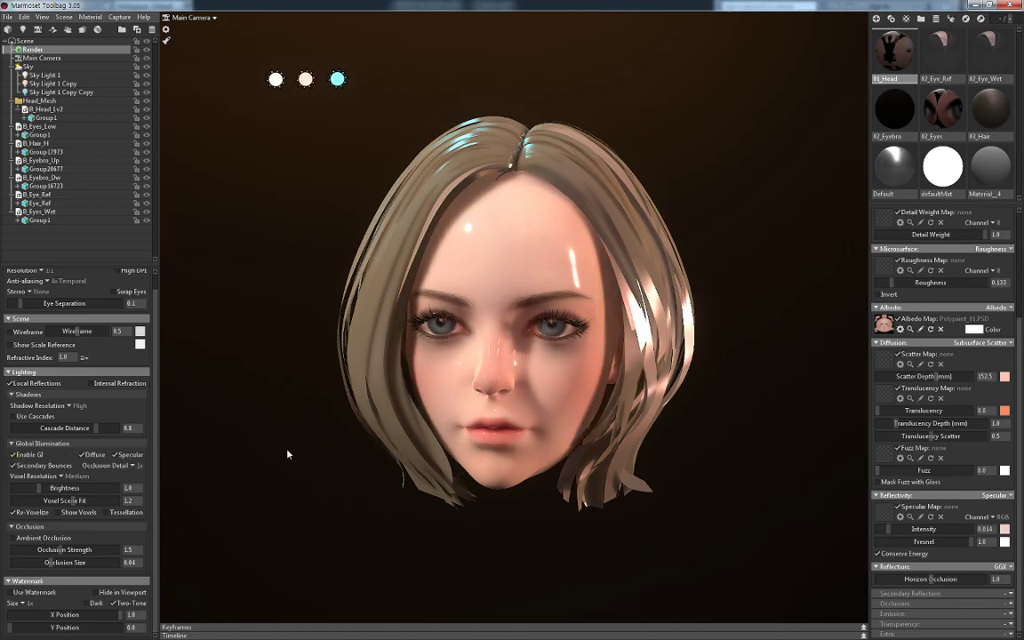
pyautogui.moveTo(287, 452); pyautogui.dragTo(304, 462)
pyautogui.scroll(1, 300, 471)
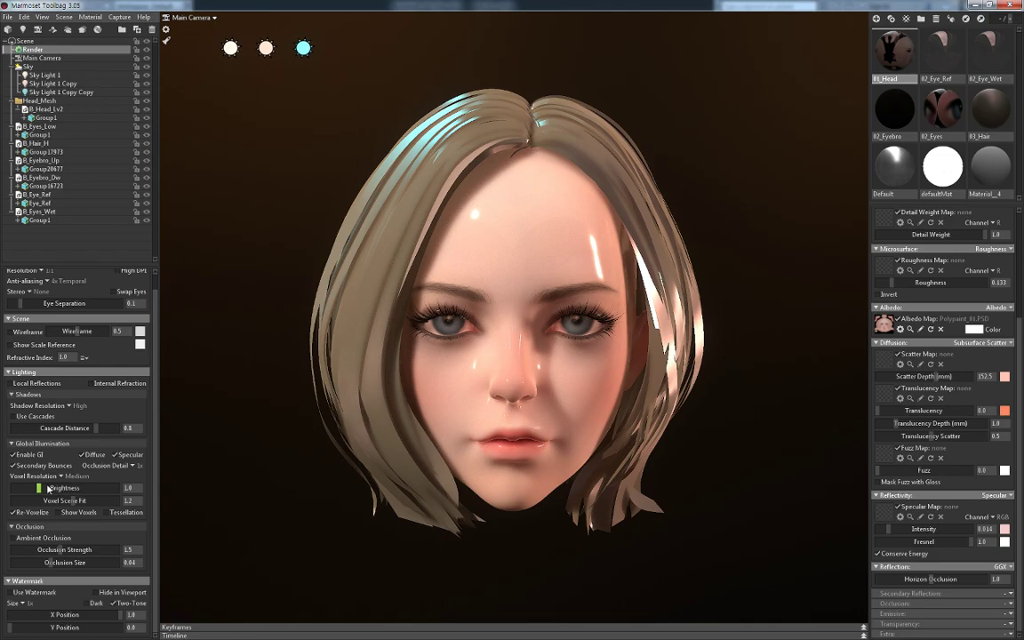
# Set GI brightness 0.35, ambient occlusion on at strength 16, and skin scatter depth 158.2
pyautogui.moveTo(48, 488); pyautogui.dragTo(27, 488)
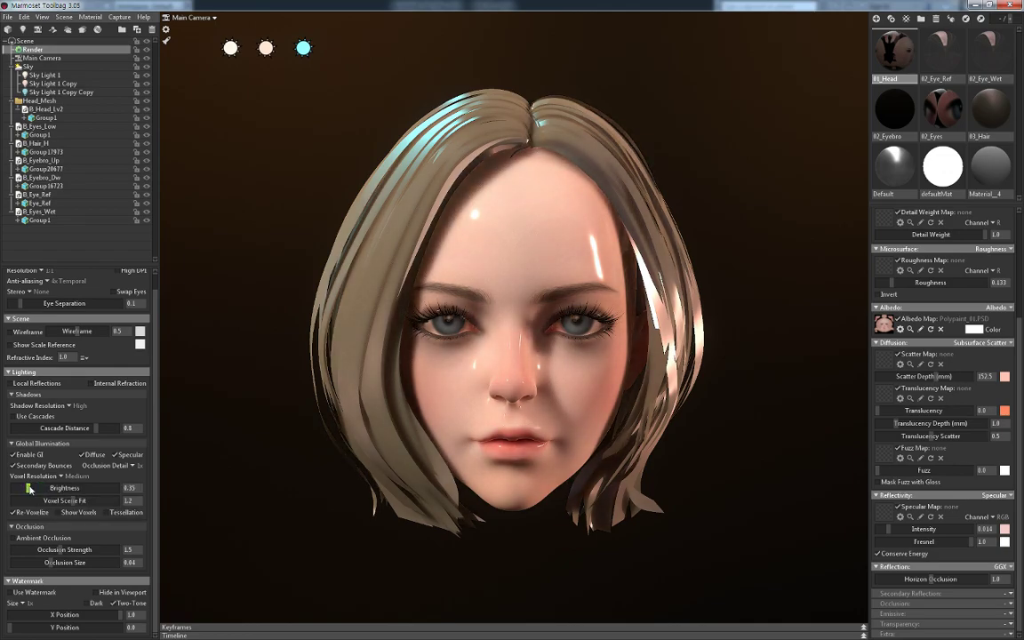
pyautogui.click(28, 540)
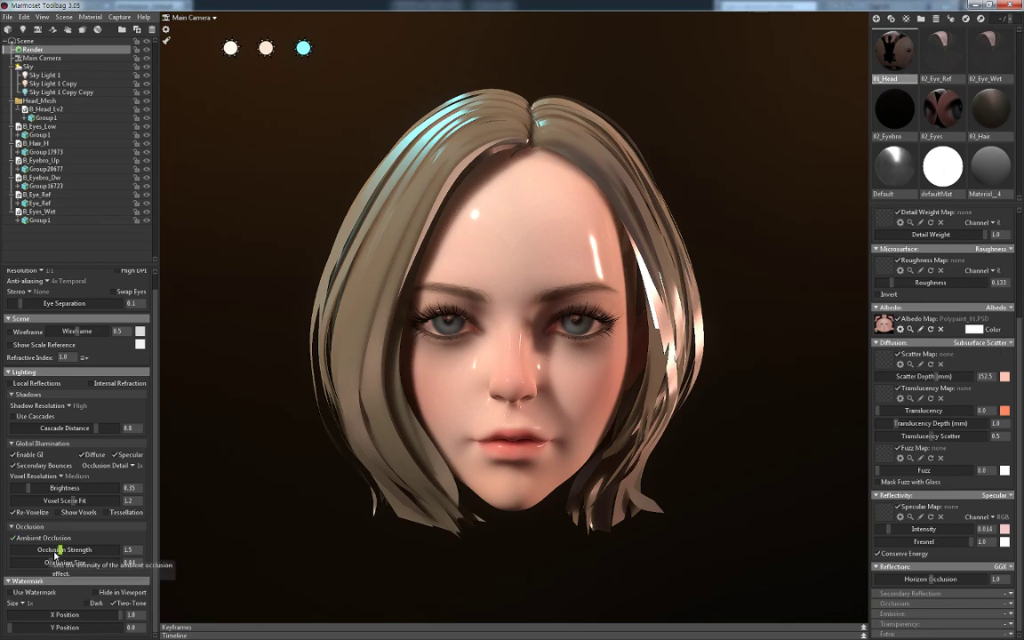
pyautogui.moveTo(53, 549); pyautogui.dragTo(154, 549)
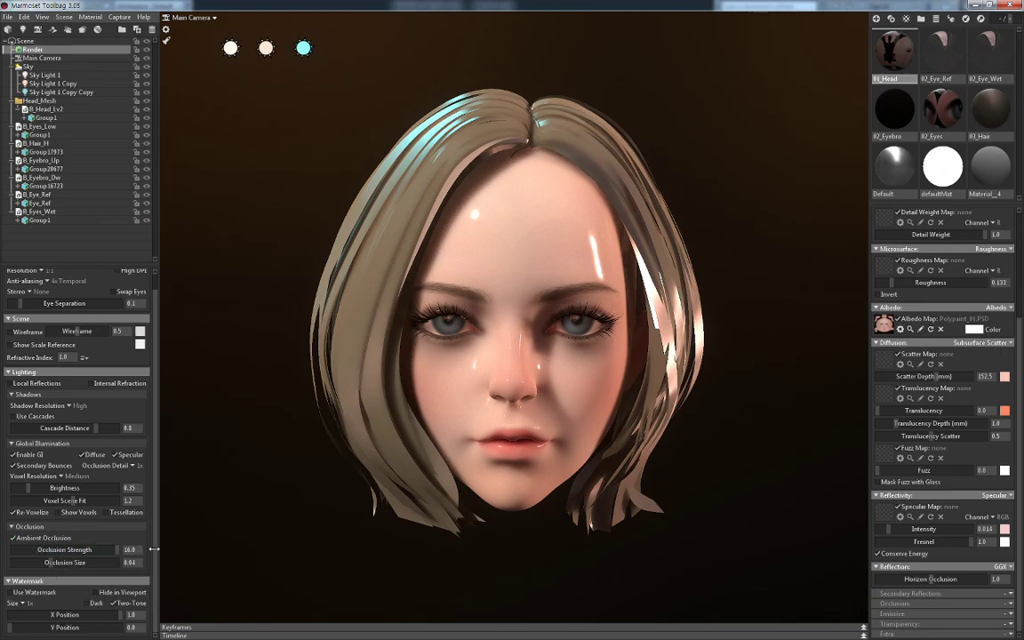
pyautogui.moveTo(274, 553)
pyautogui.mouseDown()
pyautogui.moveTo(297, 524)
pyautogui.moveTo(260, 540)
pyautogui.moveTo(313, 535)
pyautogui.moveTo(291, 471)
pyautogui.mouseUp()
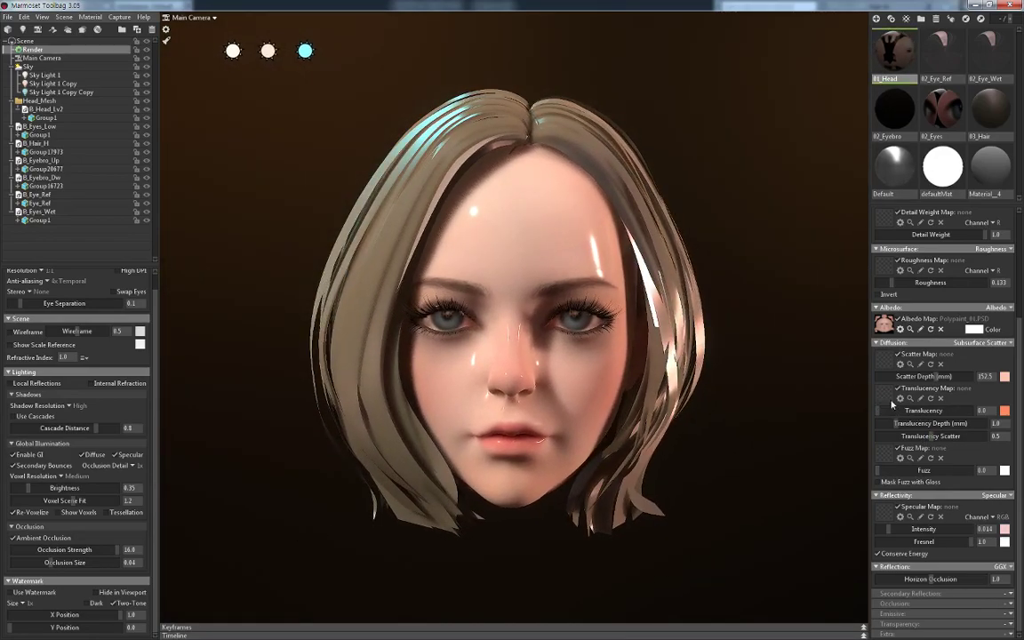
pyautogui.moveTo(936, 376)
pyautogui.mouseDown()
pyautogui.moveTo(944, 376)
pyautogui.moveTo(936, 376)
pyautogui.mouseUp()
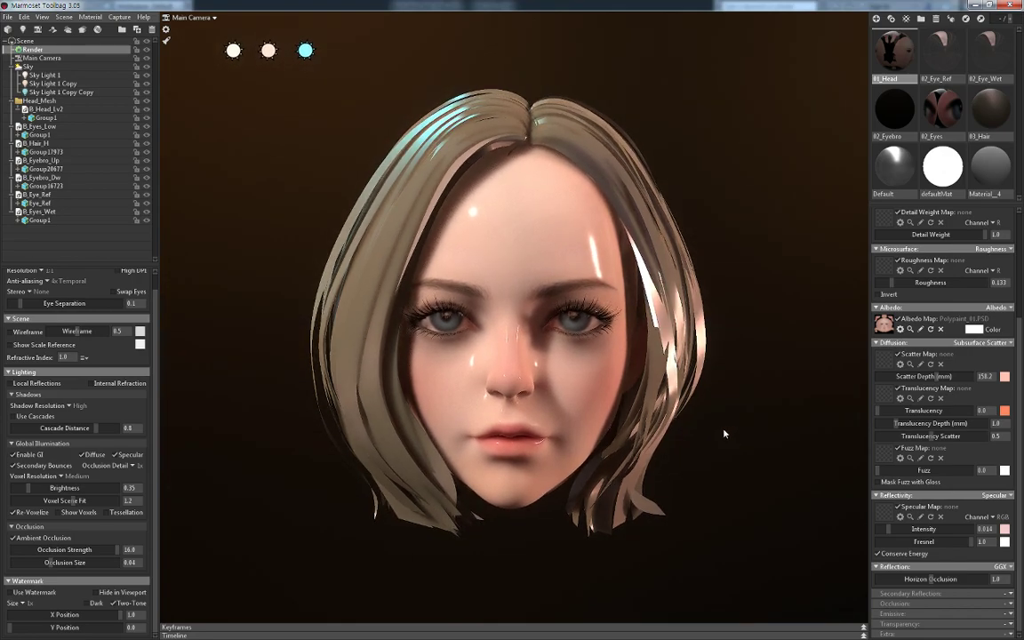
# Change Sky Light 1 Copy's colour to a pale blue
pyautogui.click(53, 84)
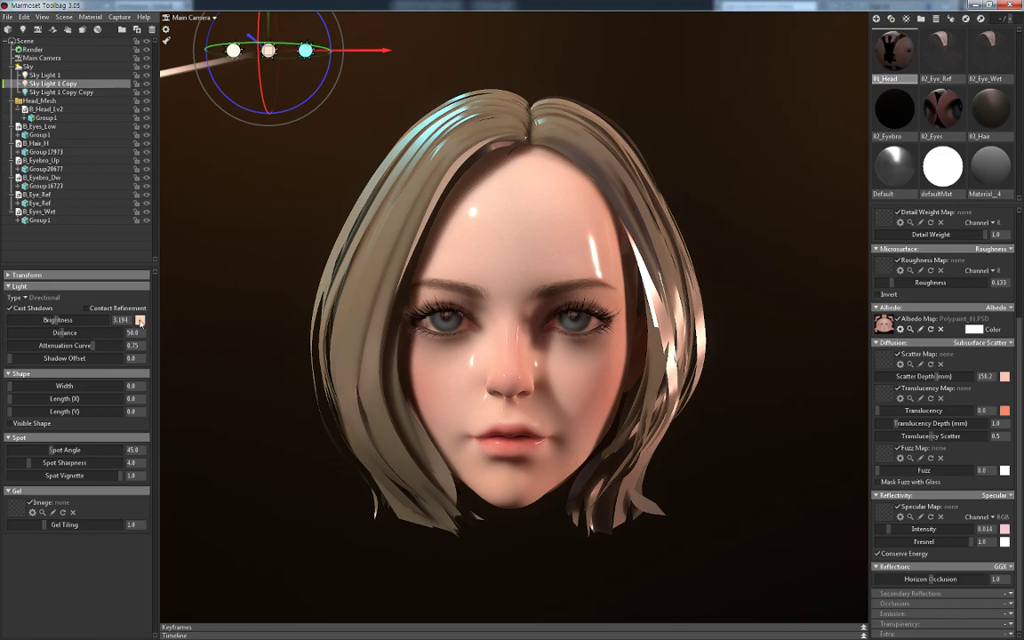
pyautogui.click(140, 320)
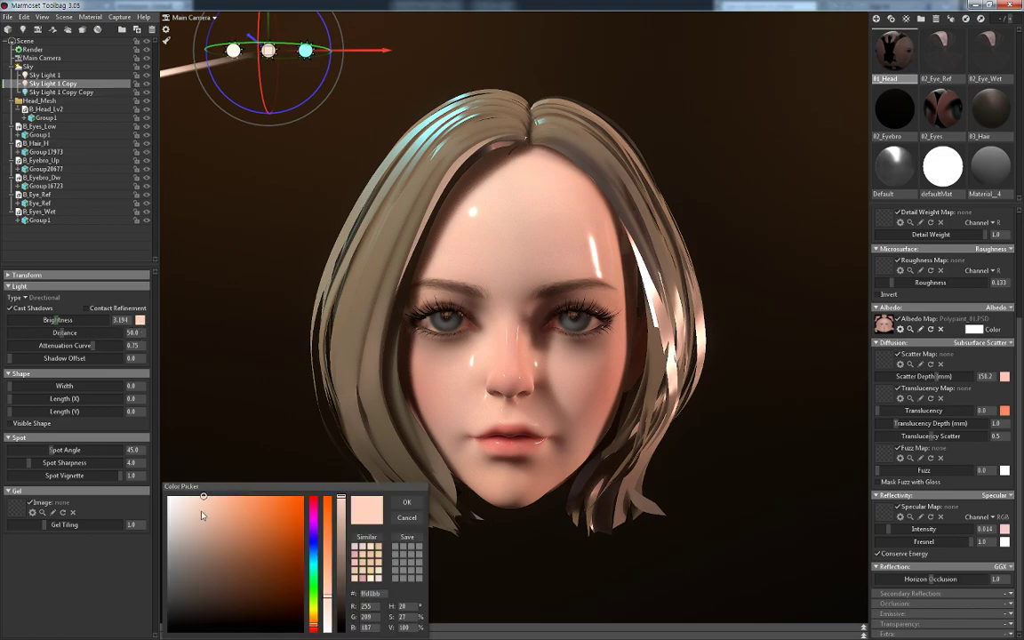
pyautogui.click(175, 494)
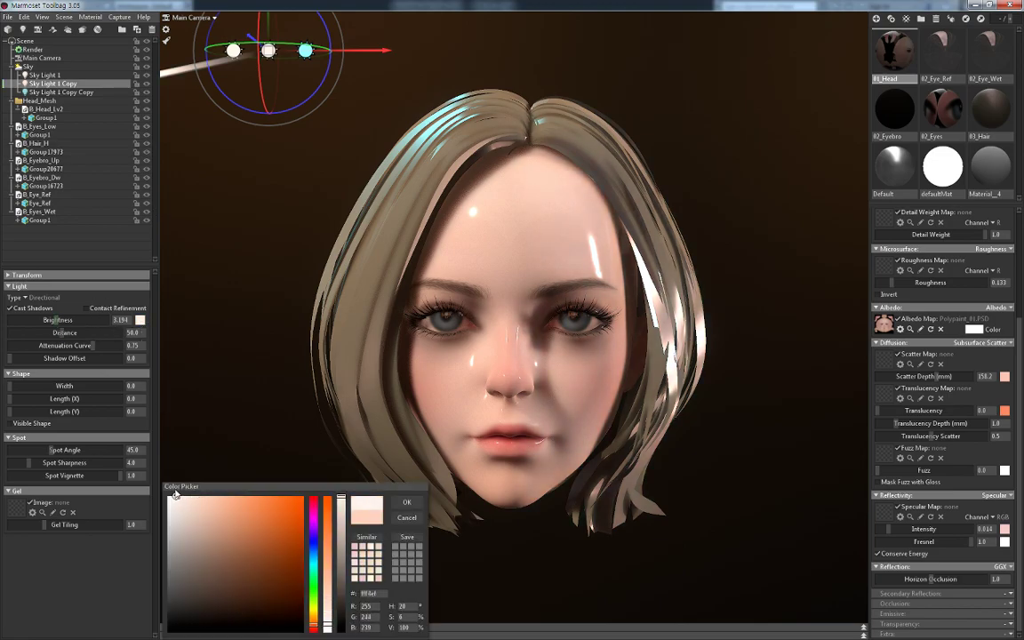
pyautogui.moveTo(175, 494); pyautogui.dragTo(208, 493)
pyautogui.click(313, 555)
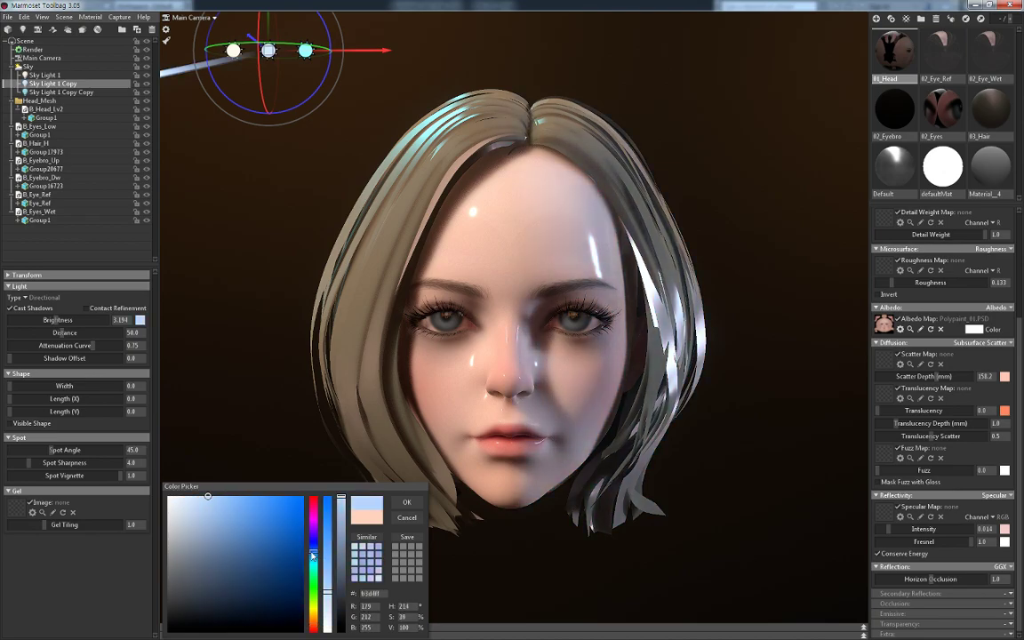
pyautogui.moveTo(311, 558); pyautogui.dragTo(311, 559)
pyautogui.moveTo(204, 504)
pyautogui.mouseDown()
pyautogui.moveTo(192, 498)
pyautogui.moveTo(183, 515)
pyautogui.mouseUp()
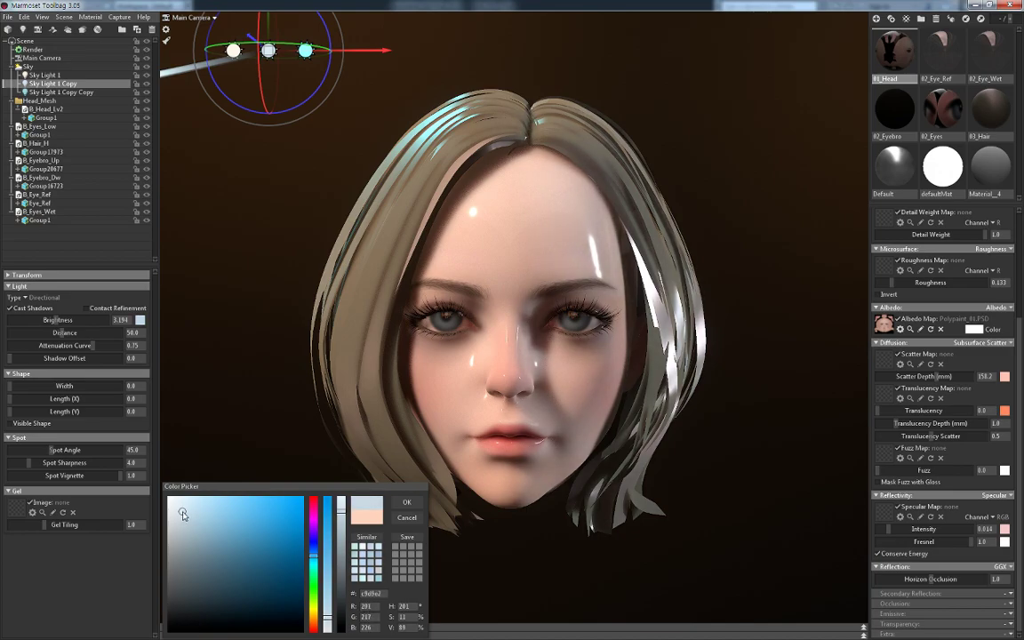
pyautogui.click(406, 502)
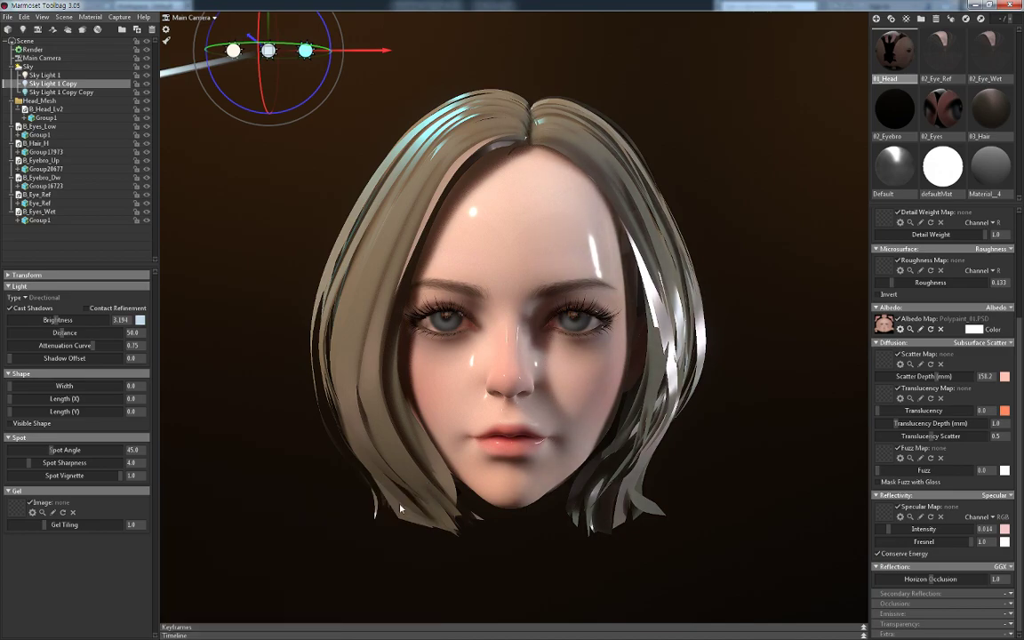
# Set Sky Light 1 to a near-white colour and change head roughness to 0.386
pyautogui.click(51, 75)
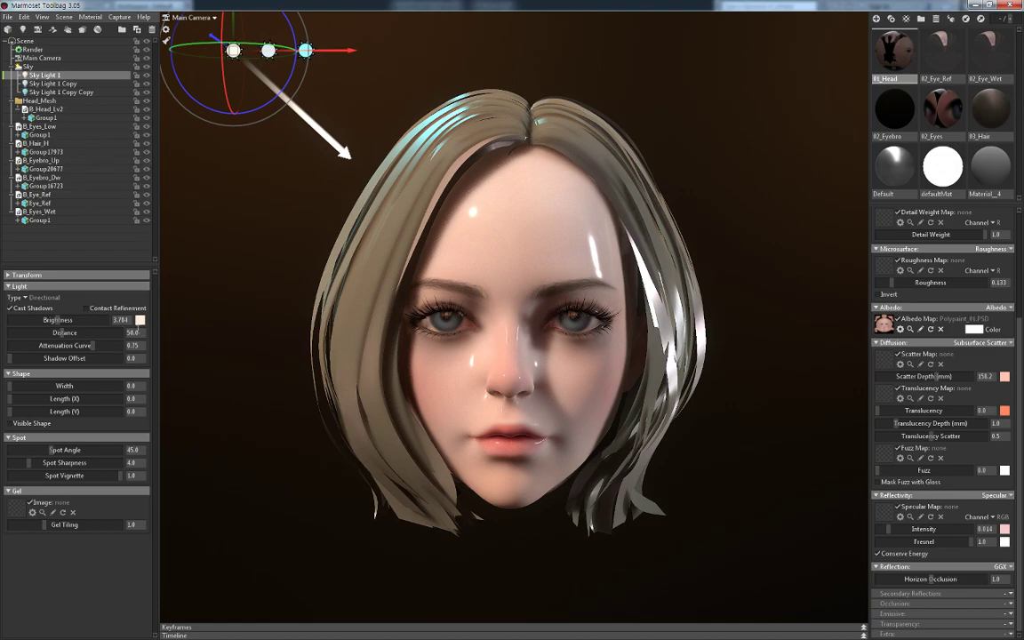
pyautogui.click(140, 319)
pyautogui.moveTo(184, 498); pyautogui.dragTo(174, 497)
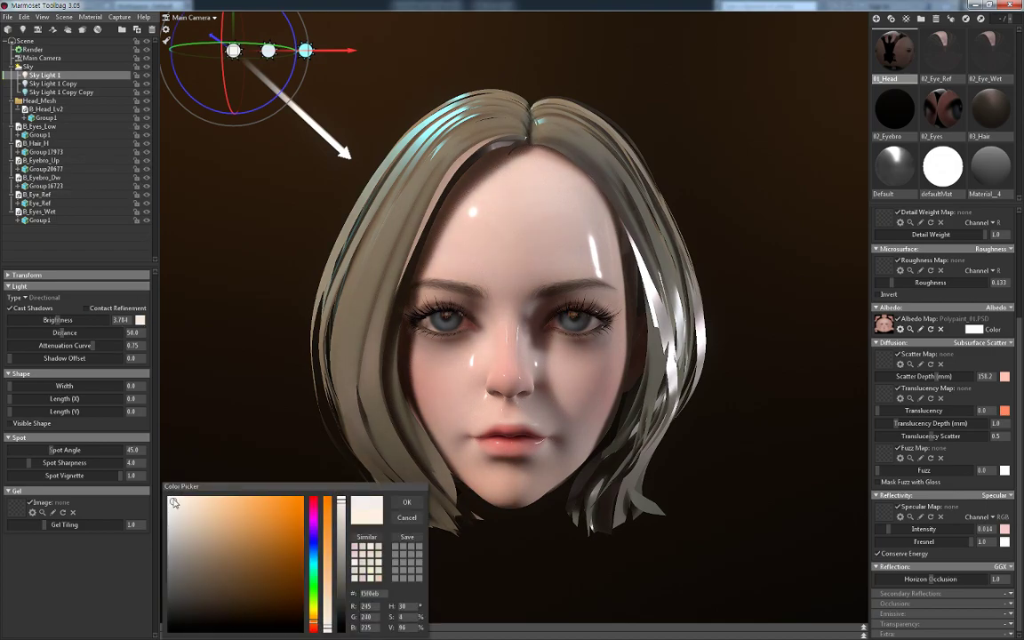
pyautogui.moveTo(312, 625); pyautogui.dragTo(313, 633)
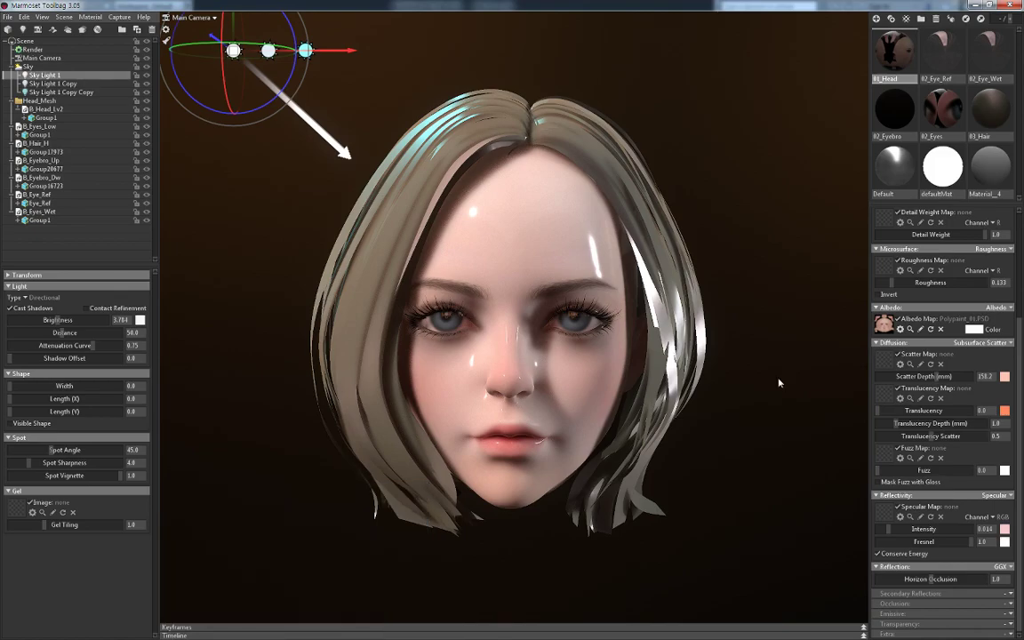
pyautogui.moveTo(892, 283)
pyautogui.mouseDown()
pyautogui.moveTo(879, 282)
pyautogui.moveTo(940, 284)
pyautogui.mouseUp()
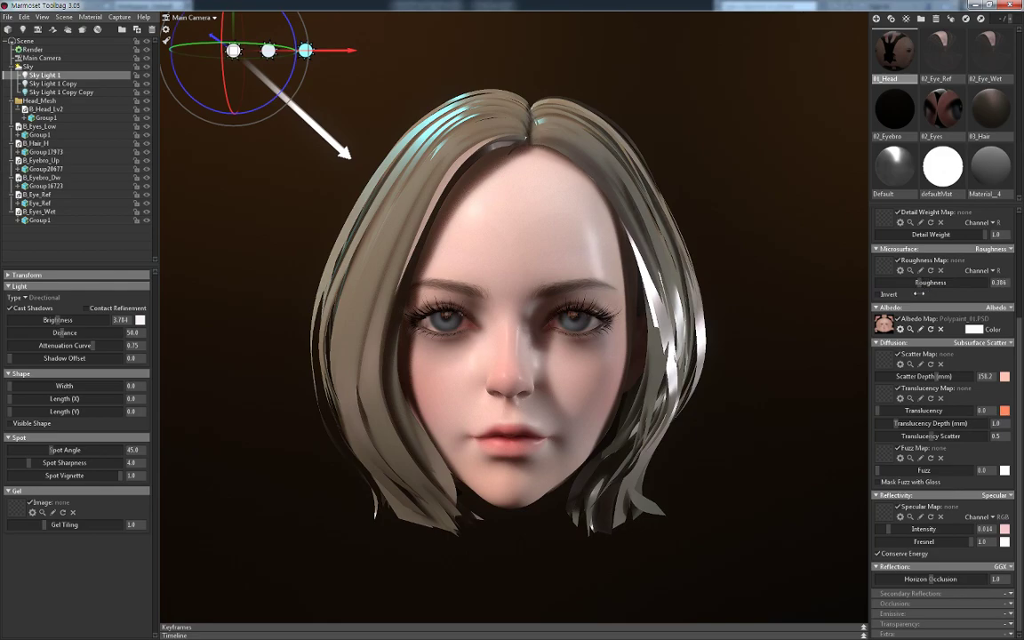
# Set the 01_Head roughness to 0.321 and specular intensity to 0.009
pyautogui.moveTo(921, 293); pyautogui.dragTo(914, 294)
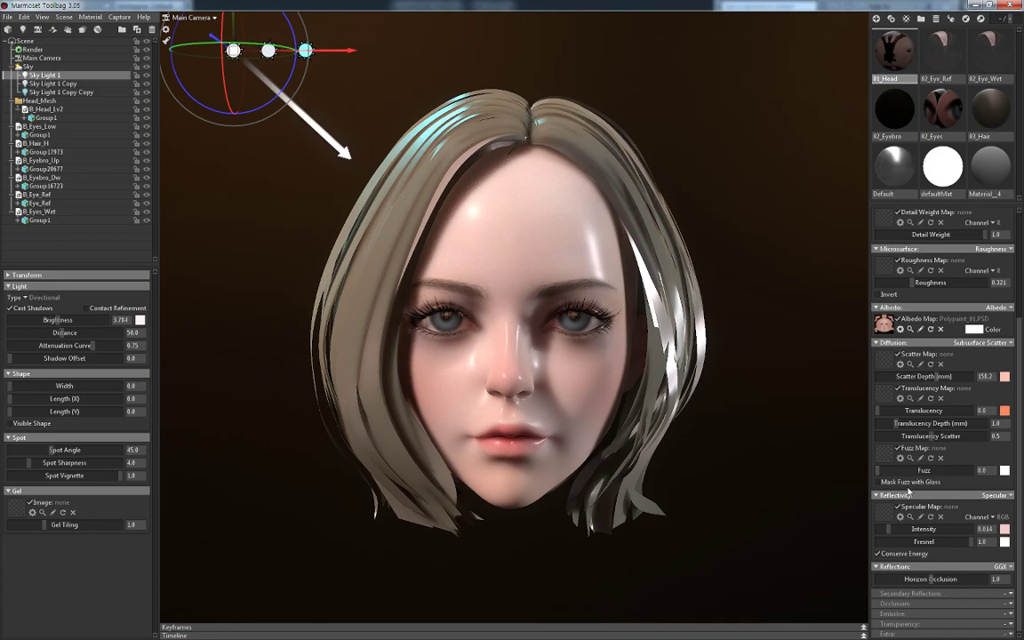
pyautogui.moveTo(890, 529); pyautogui.dragTo(886, 529)
pyautogui.moveTo(349, 213); pyautogui.dragTo(384, 239, button='middle')
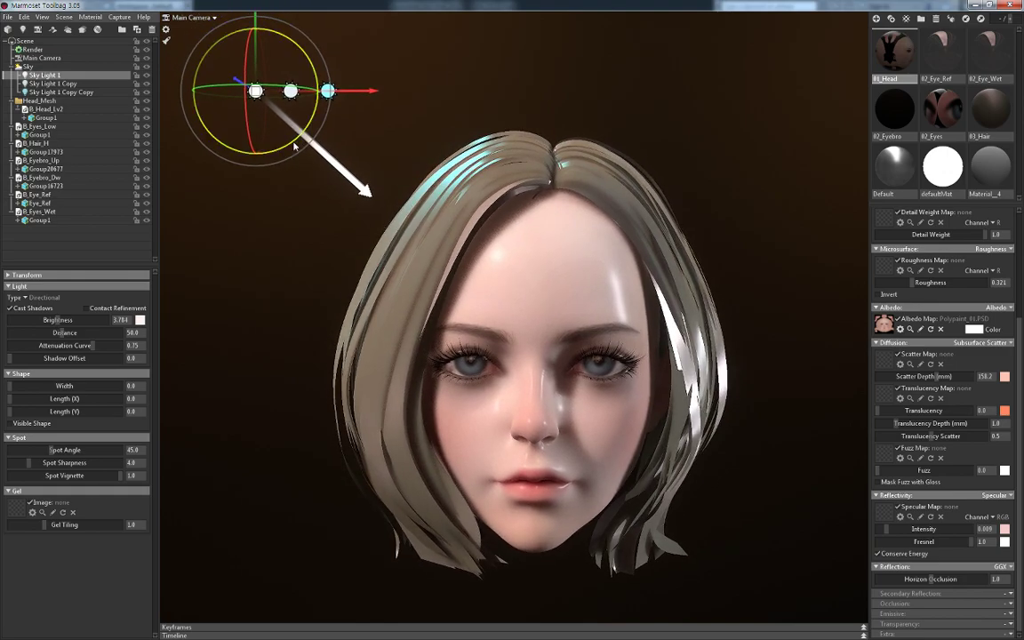
# Rotate Sky Light 1 to a new angle on the head
pyautogui.moveTo(295, 146)
pyautogui.mouseDown()
pyautogui.moveTo(276, 169)
pyautogui.moveTo(300, 129)
pyautogui.mouseUp()
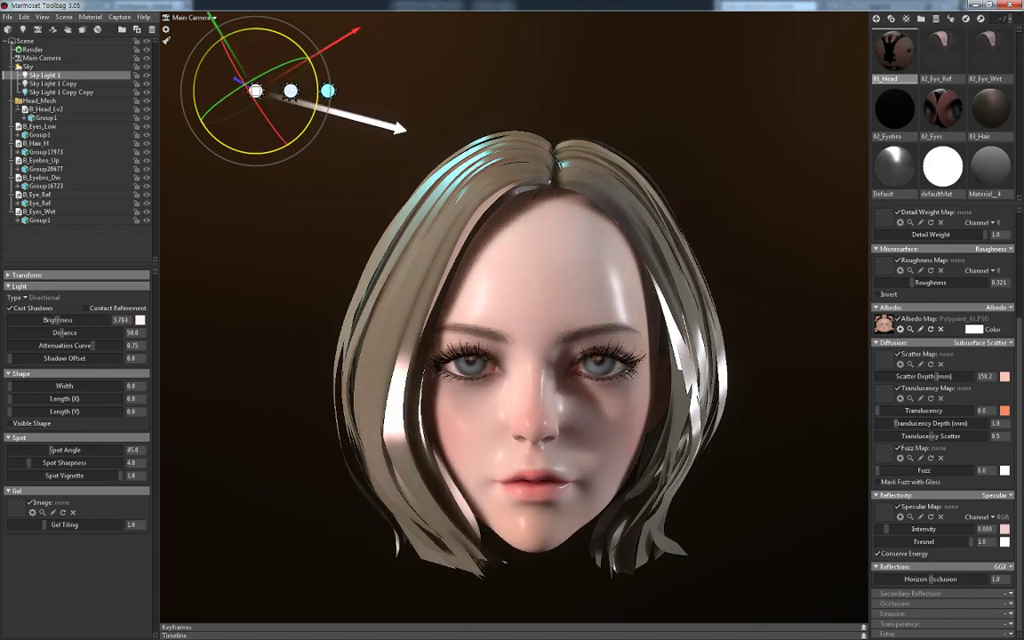
pyautogui.moveTo(267, 71)
pyautogui.mouseDown()
pyautogui.moveTo(281, 83)
pyautogui.moveTo(271, 82)
pyautogui.mouseUp()
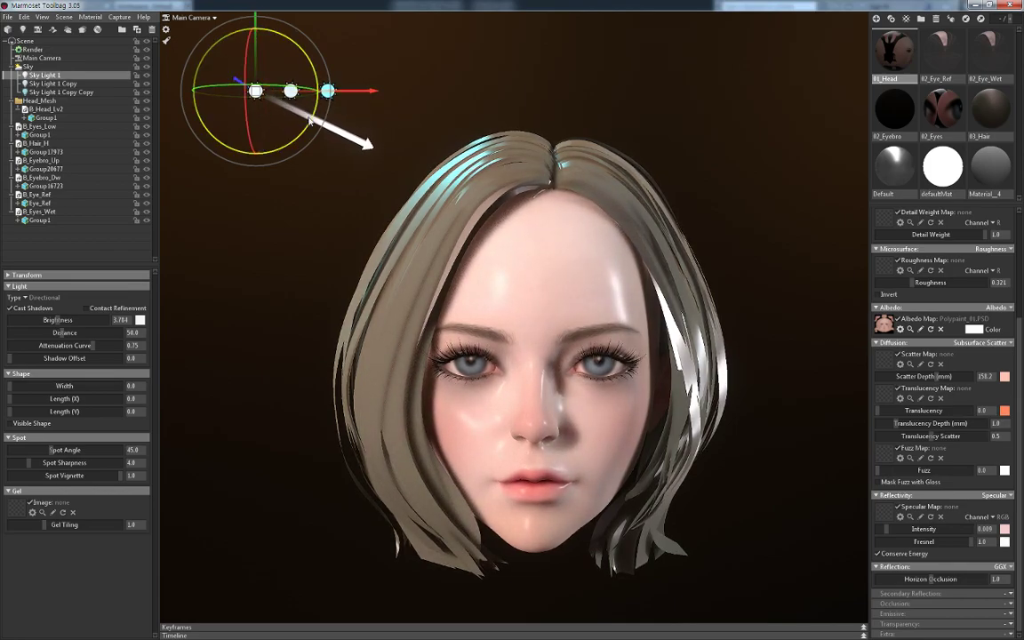
pyautogui.moveTo(197, 87)
pyautogui.mouseDown()
pyautogui.moveTo(249, 134)
pyautogui.moveTo(246, 124)
pyautogui.moveTo(267, 133)
pyautogui.mouseUp()
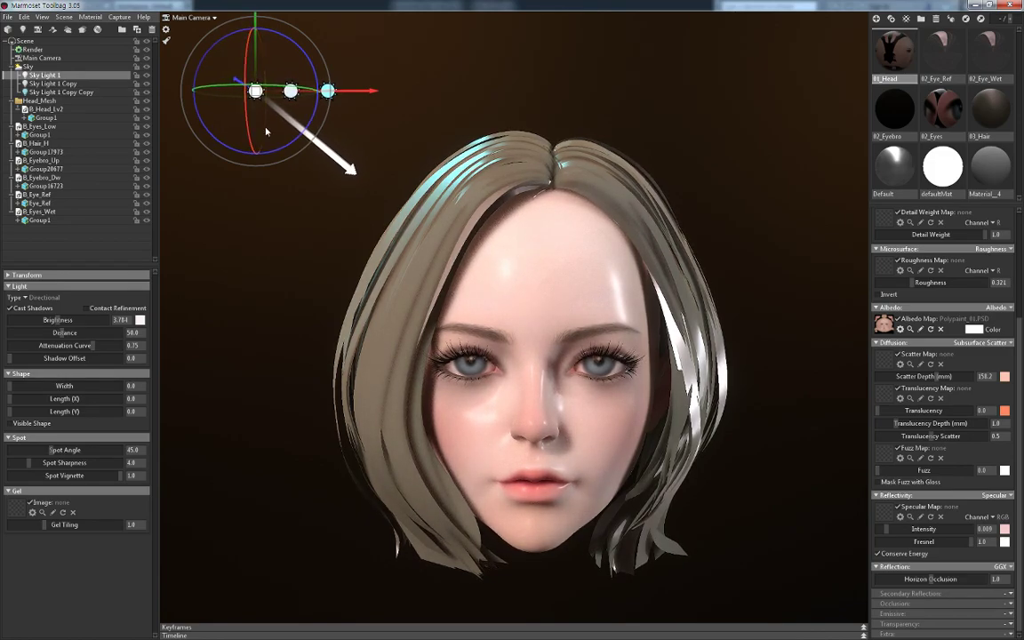
# Lower Sky Light 1's brightness to 2.68 and nudge its rotation slightly
pyautogui.moveTo(55, 320); pyautogui.dragTo(53, 320)
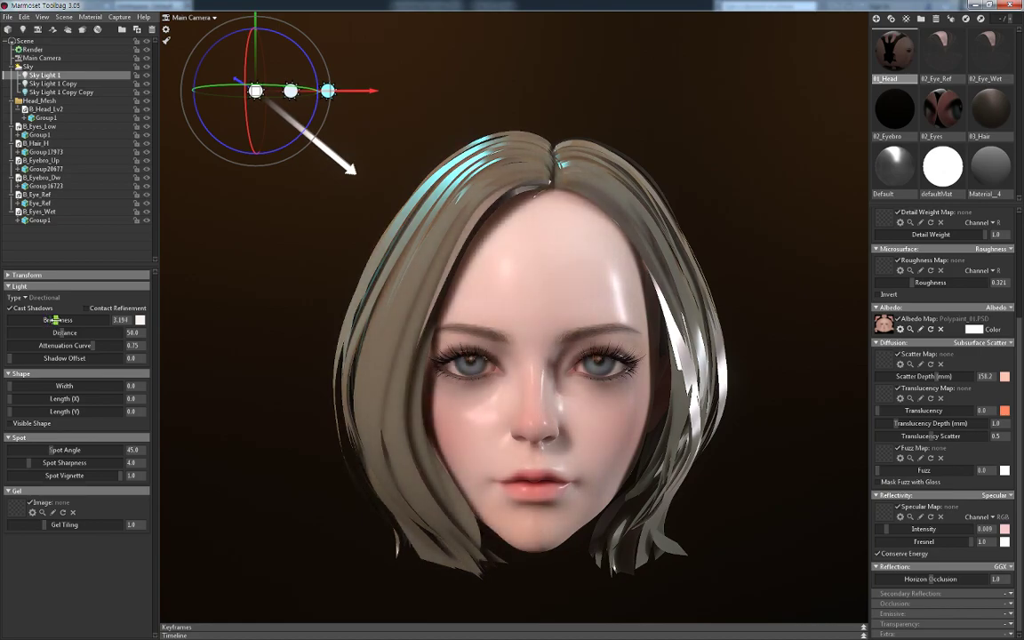
pyautogui.moveTo(55, 320); pyautogui.dragTo(55, 320)
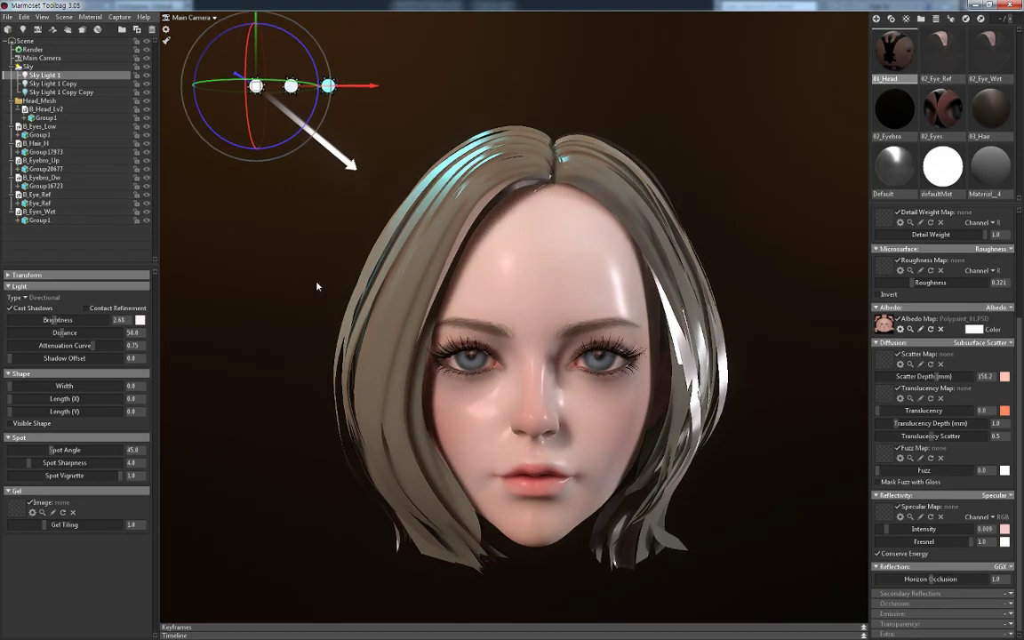
pyautogui.moveTo(284, 252); pyautogui.dragTo(272, 217, button='middle')
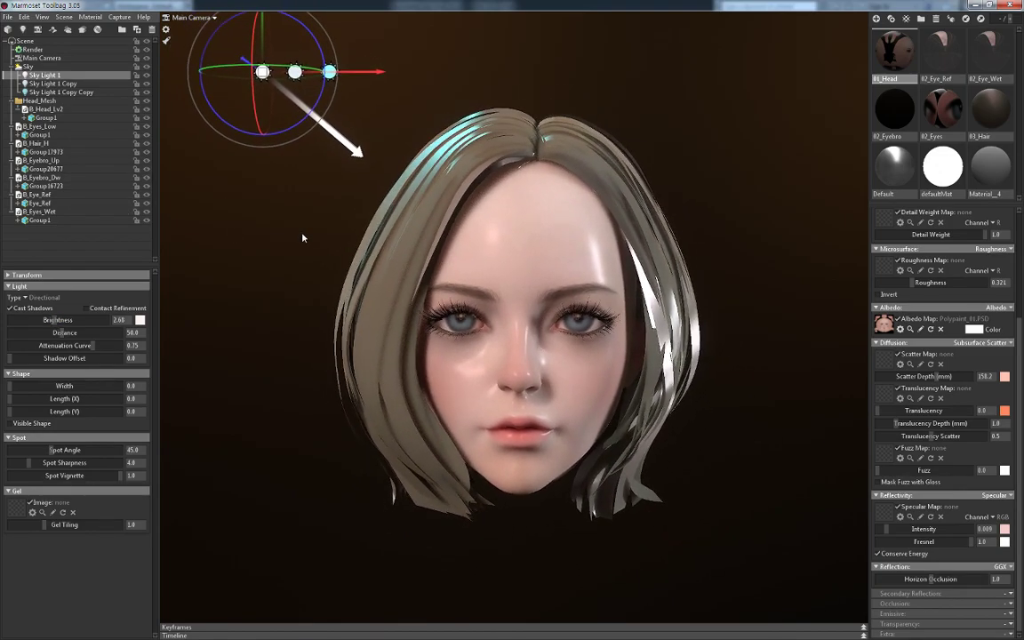
pyautogui.moveTo(302, 241); pyautogui.dragTo(317, 256, button='middle')
pyautogui.moveTo(317, 256)
pyautogui.mouseDown()
pyautogui.moveTo(296, 208)
pyautogui.moveTo(300, 247)
pyautogui.mouseUp()
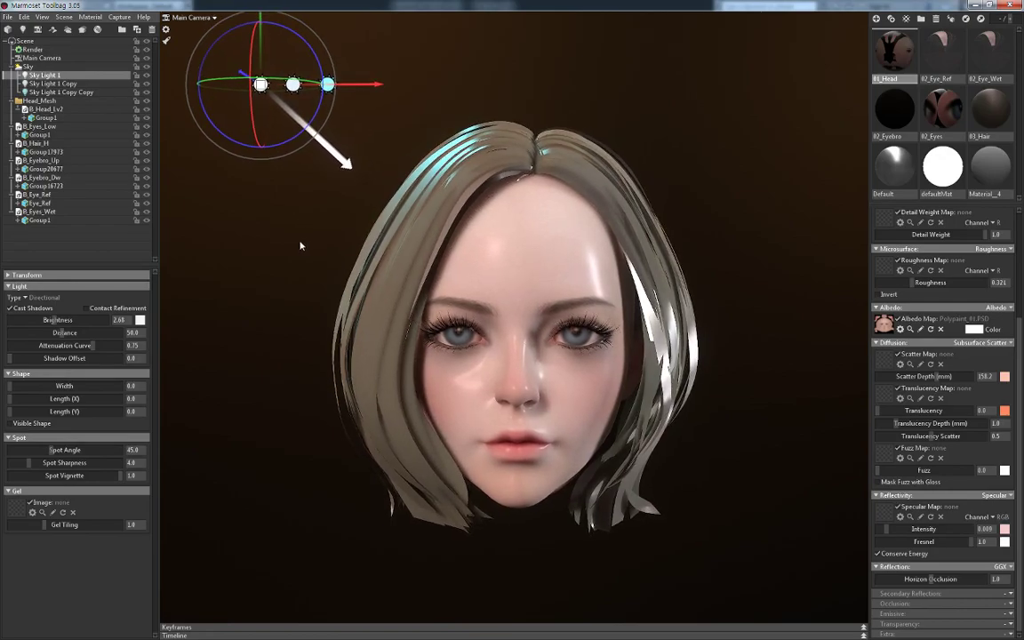
# Create a Marmoset folder inside 2018_09_28_Eve and save the scene there as Teresa_01
pyautogui.click(7, 17)
pyautogui.moveTo(20, 102)
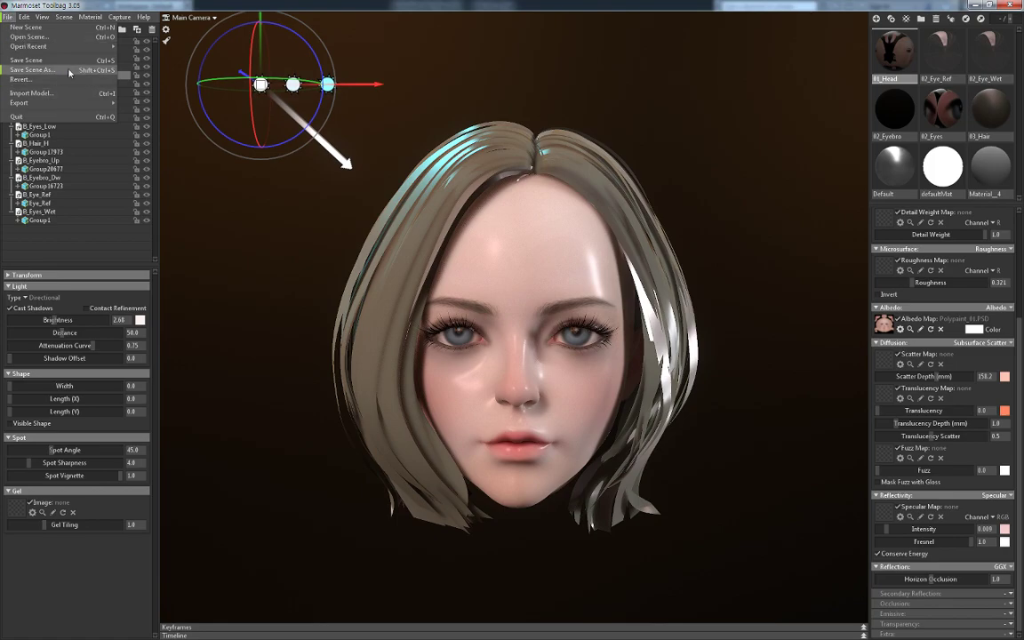
pyautogui.click(62, 68)
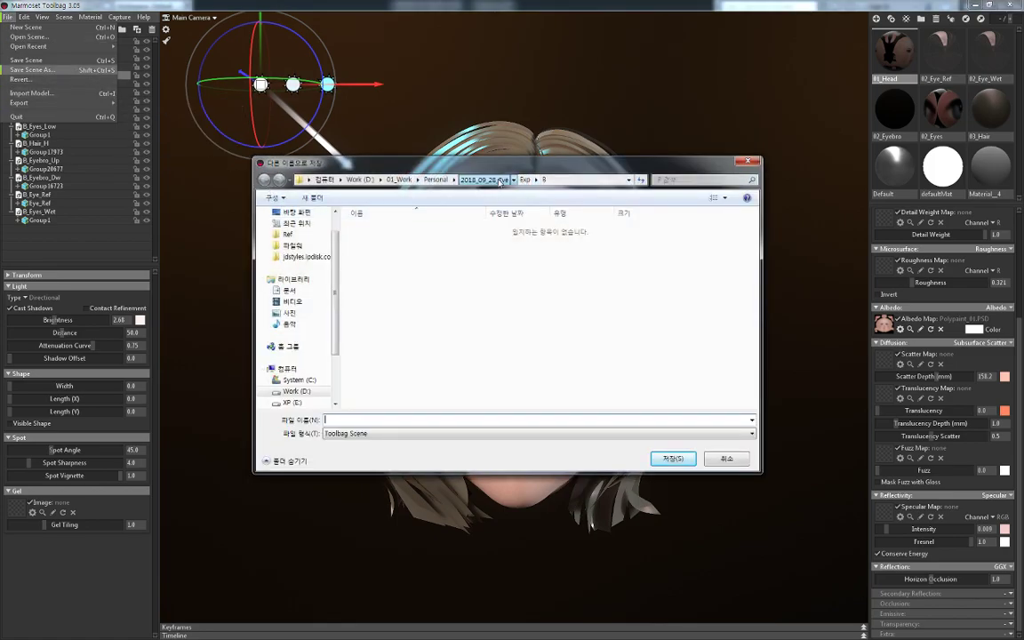
pyautogui.click(483, 178)
pyautogui.rightClick(400, 296)
pyautogui.click(382, 307)
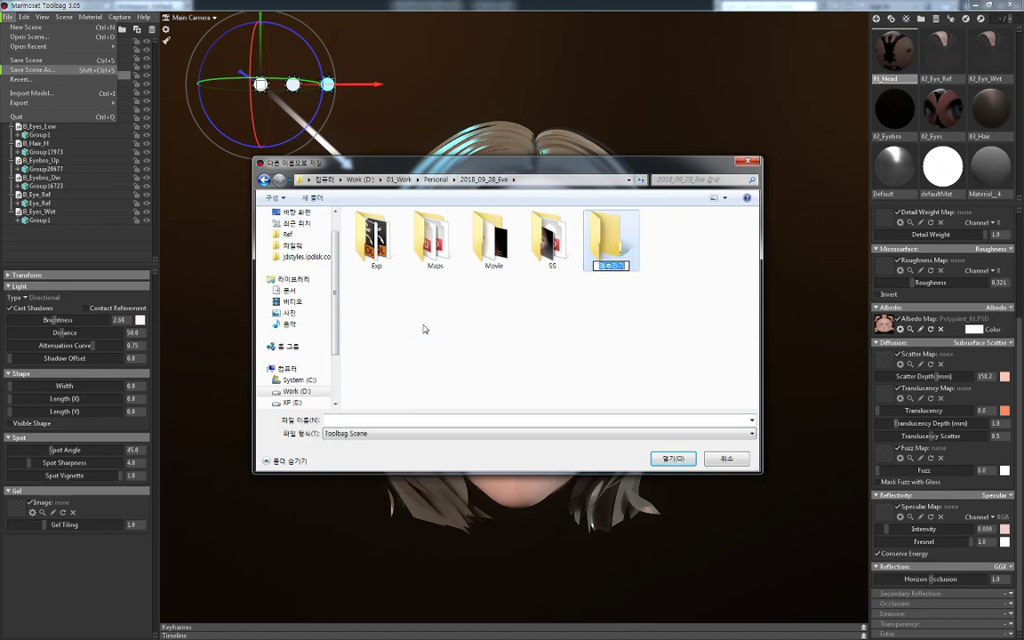
pyautogui.write('Mai')
pyautogui.write('moset')
pyautogui.press('Return')
pyautogui.press('Return')
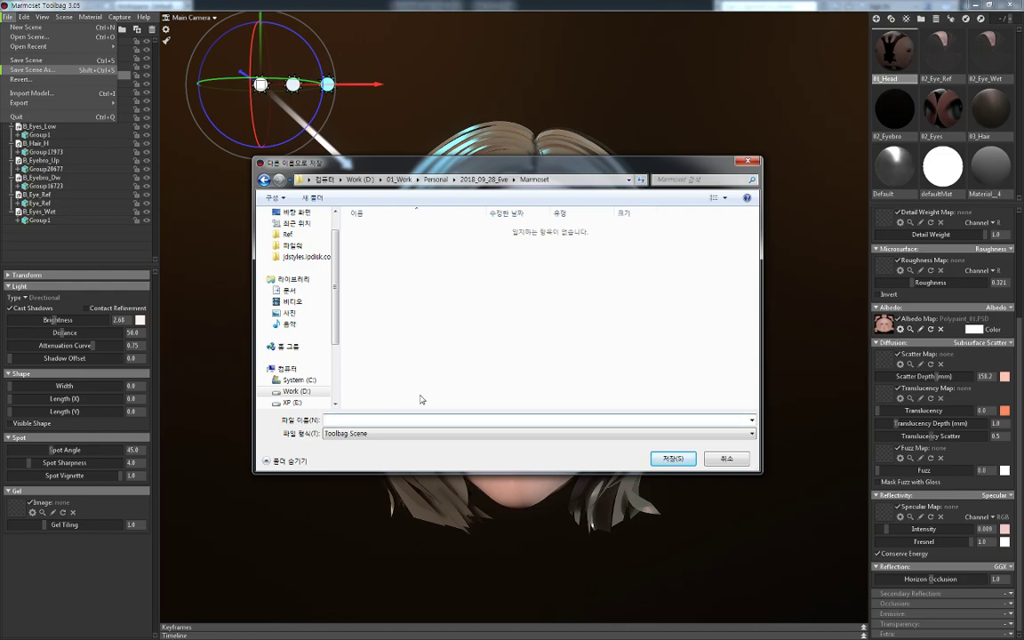
pyautogui.write('e')
pyautogui.write('sa_01')
pyautogui.press('Return')
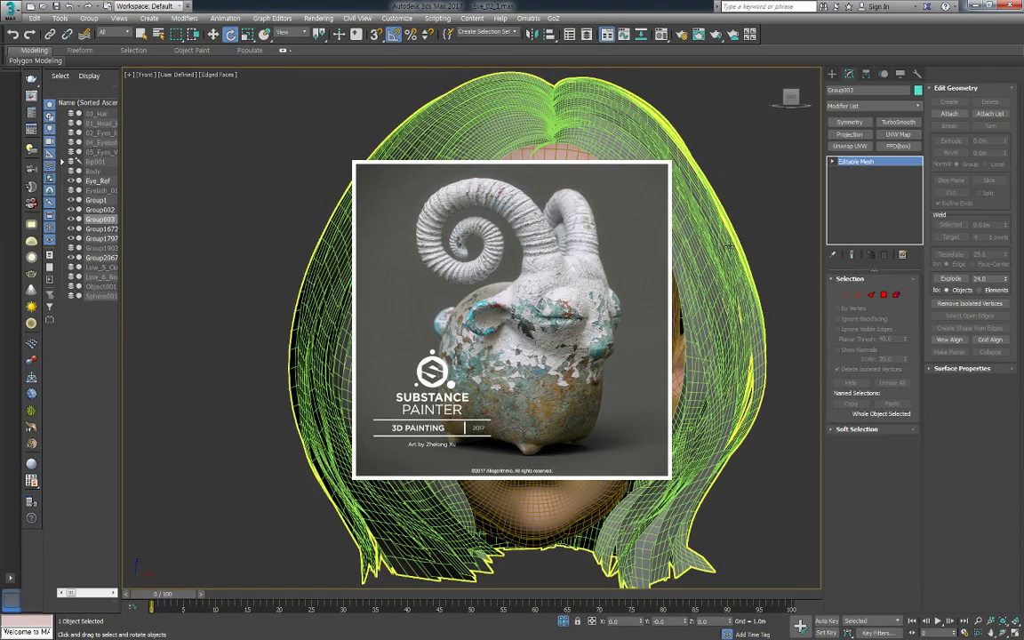
# Orbit down over the hair and save the 3ds Max scene with Ctrl+S
pyautogui.keyDown('alt'); pyautogui.moveTo(703, 287); pyautogui.dragTo(684, 211, button='middle'); pyautogui.keyUp('alt')
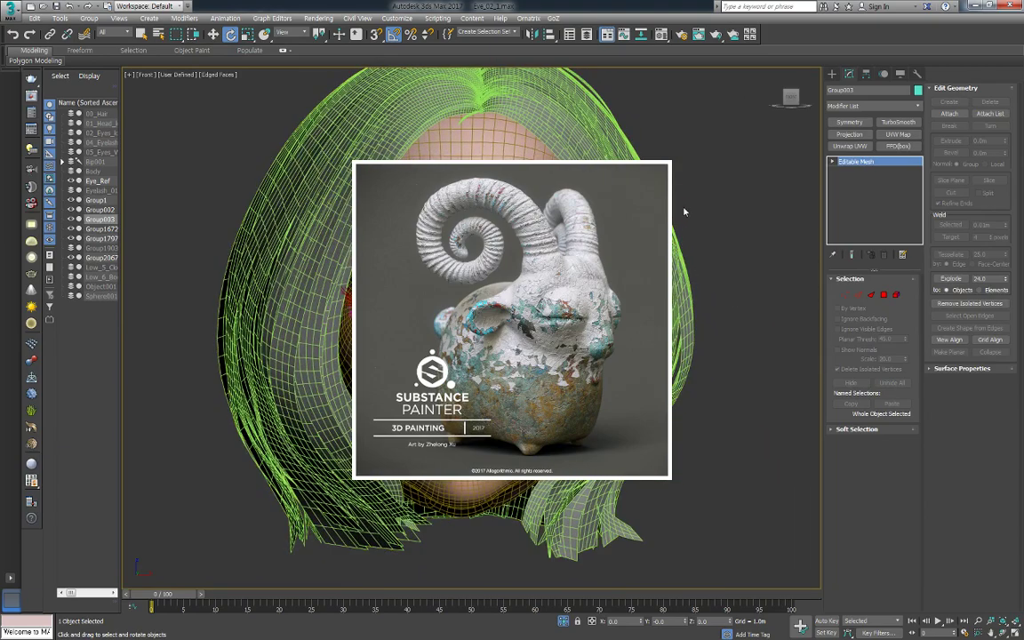
pyautogui.hotkey('ctrl', 's')
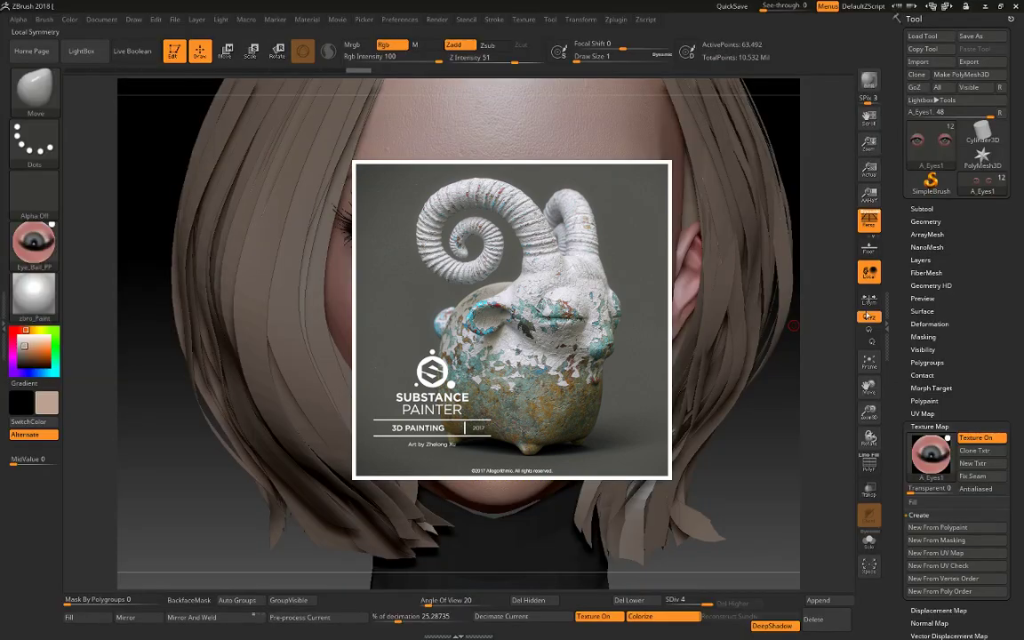
# Save the current ZBrush tool as a ZTool file in the Maps folder
pyautogui.click(971, 36)
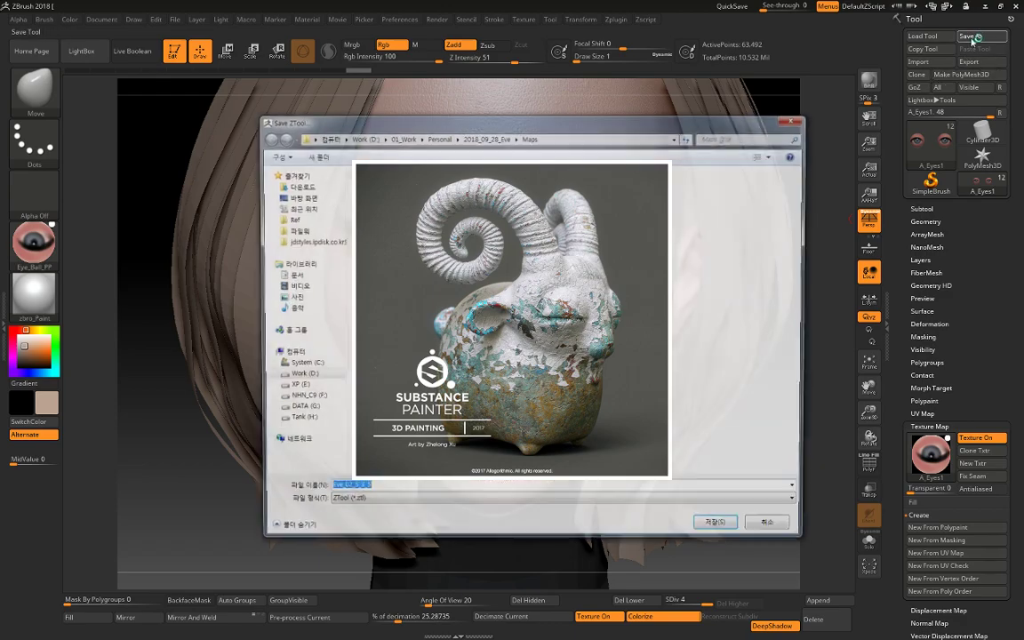
pyautogui.press('Escape')
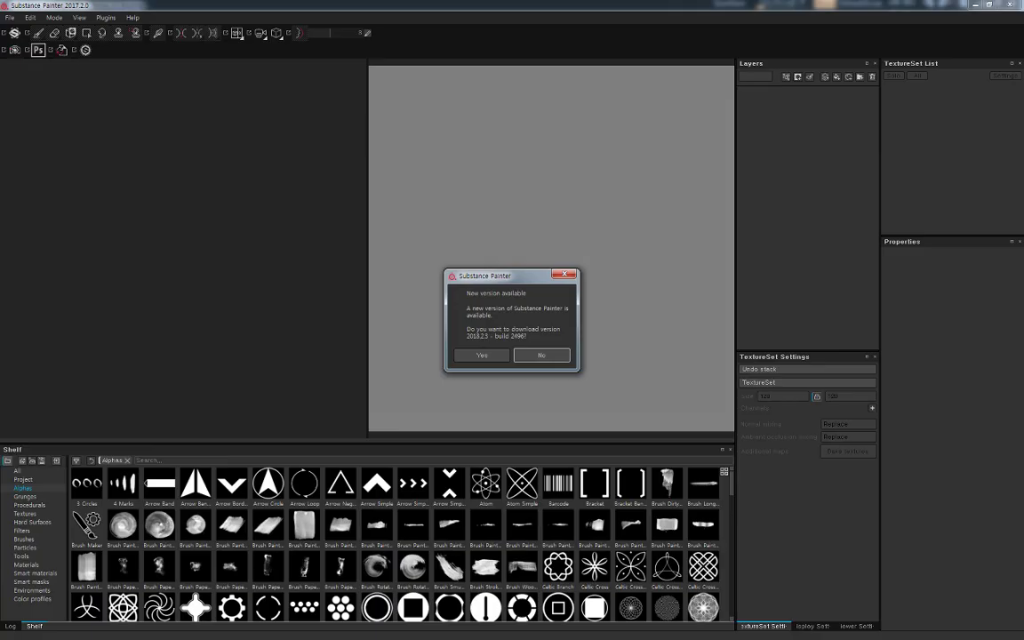
# Decline the Substance Painter update and bring up the New project dialog from the File menu
pyautogui.click(542, 356)
pyautogui.click(9, 17)
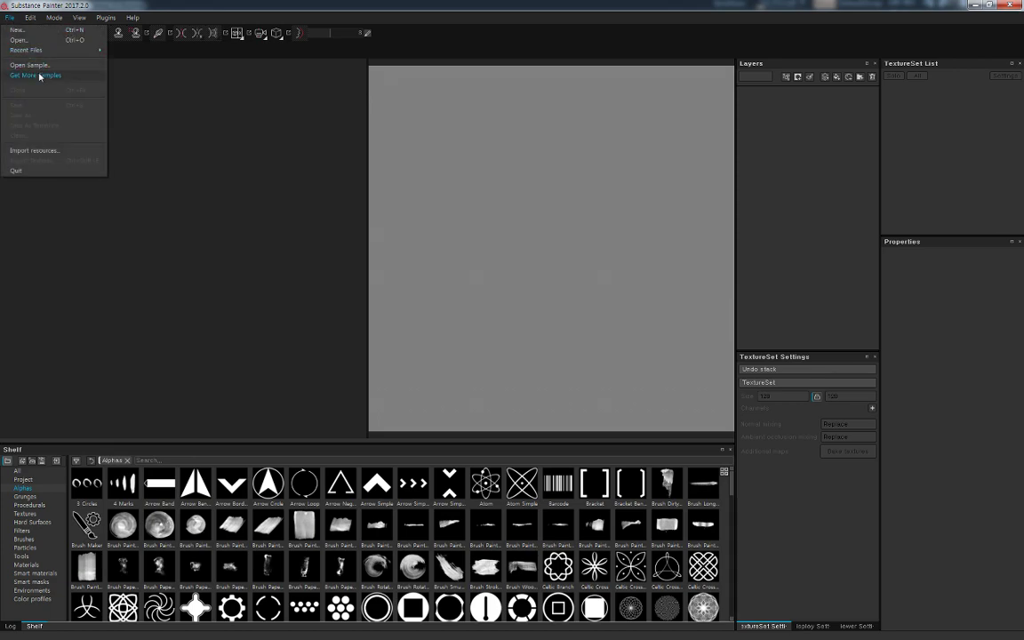
pyautogui.click(45, 152)
pyautogui.press('Escape')
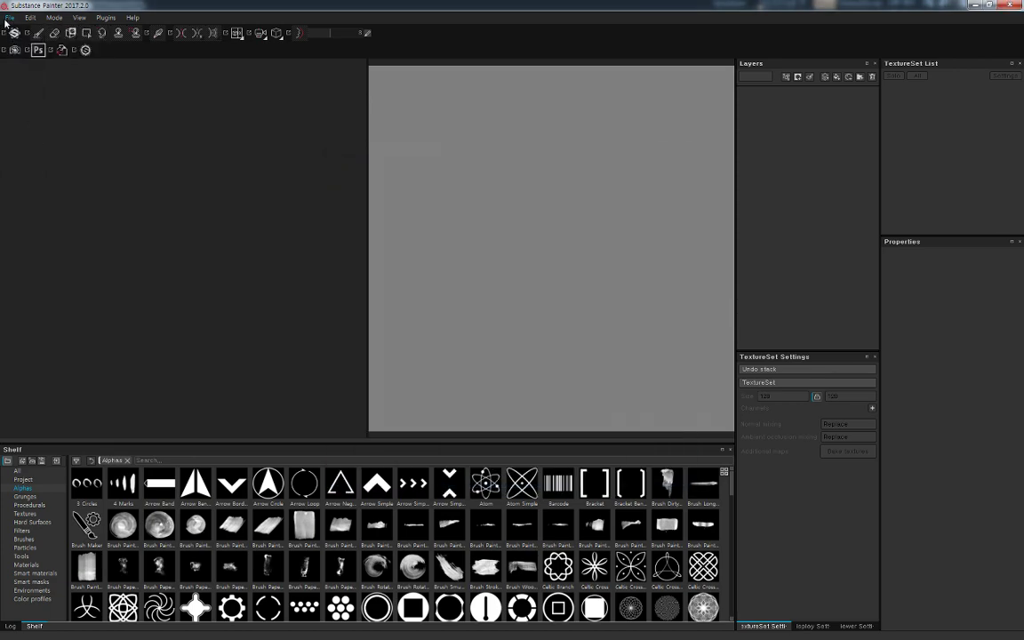
pyautogui.click(9, 16)
pyautogui.click(18, 40)
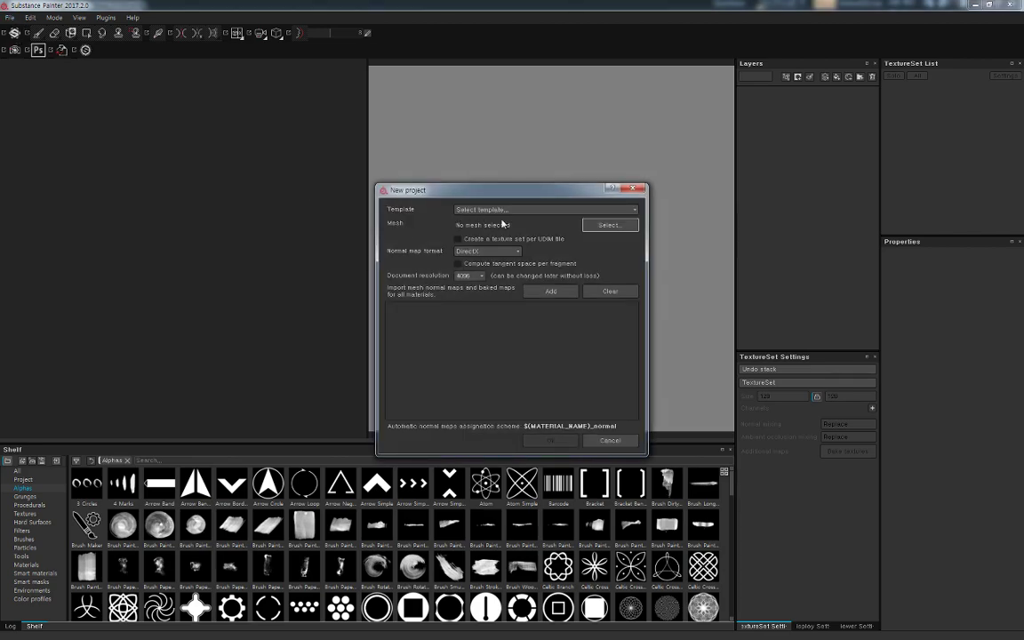
# Pick B_Head_Lv2.OBJ from 2018_09_28_Eve > Exp > B as the project mesh, keeping 4096 resolution
pyautogui.click(612, 226)
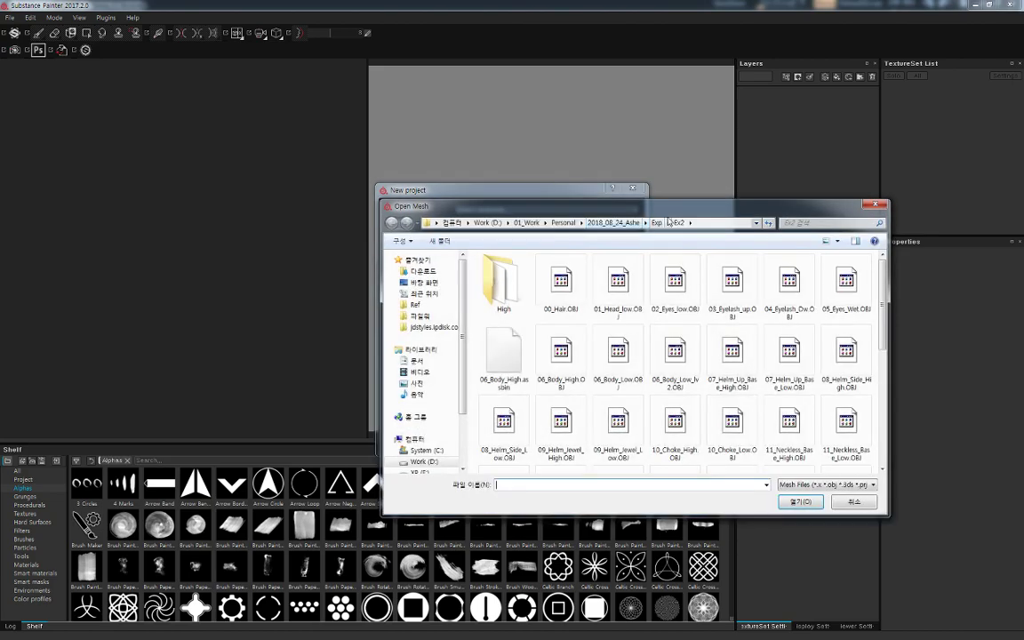
pyautogui.moveTo(668, 220)
pyautogui.mouseDown()
pyautogui.moveTo(565, 253)
pyautogui.moveTo(549, 191)
pyautogui.mouseUp()
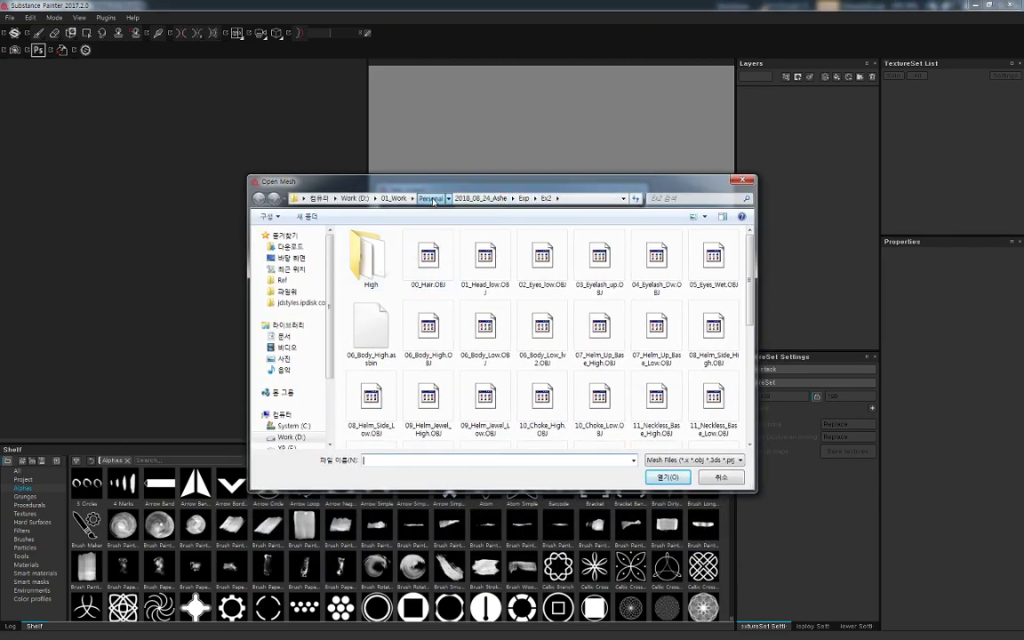
pyautogui.click(432, 199)
pyautogui.doubleClick(356, 395)
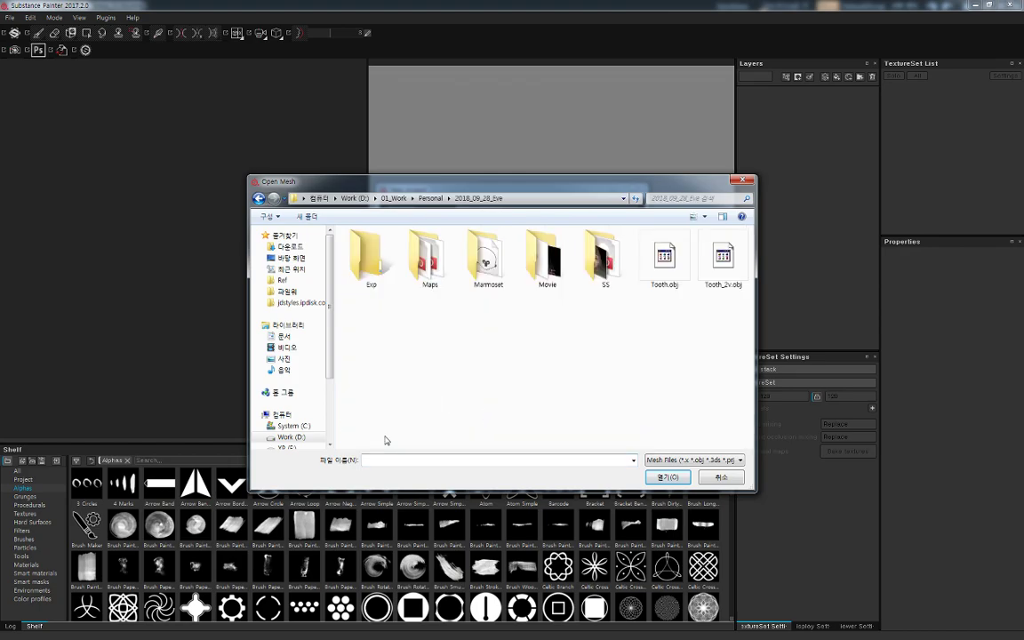
pyautogui.doubleClick(391, 258)
pyautogui.doubleClick(389, 237)
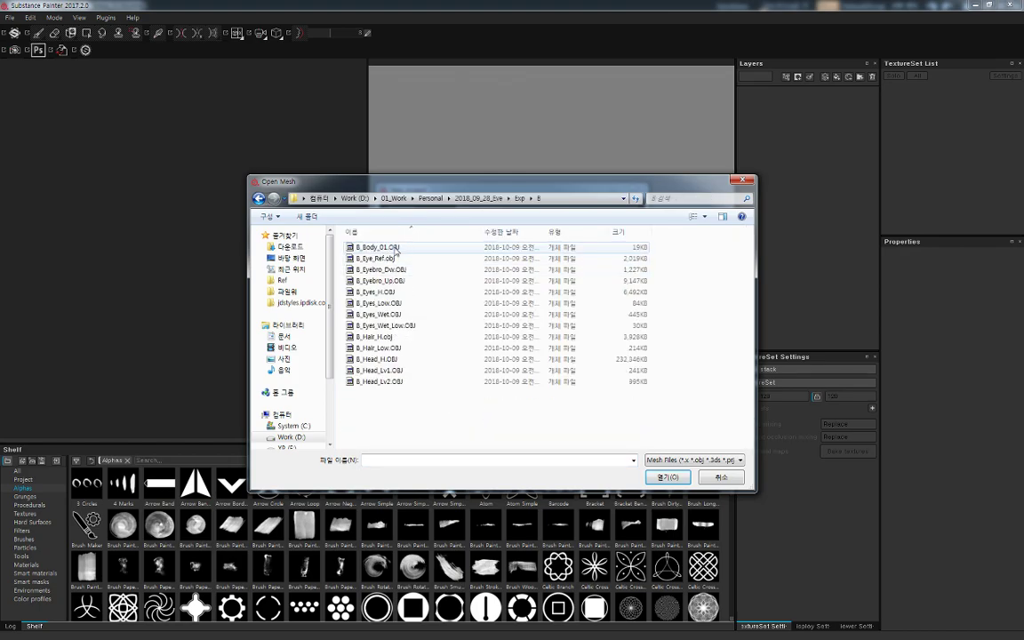
pyautogui.click(392, 369)
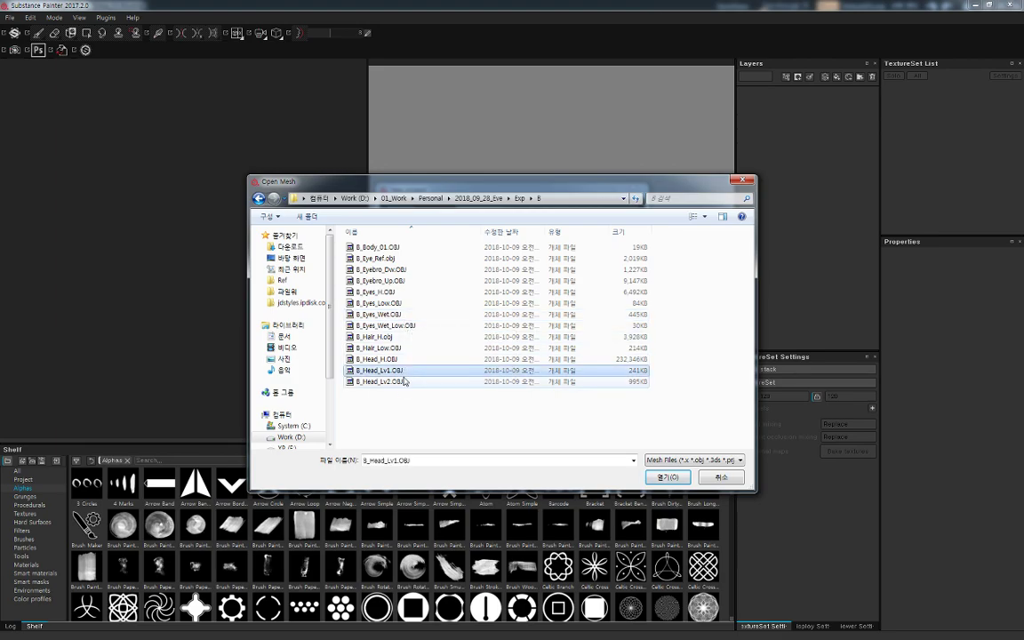
pyautogui.click(405, 381)
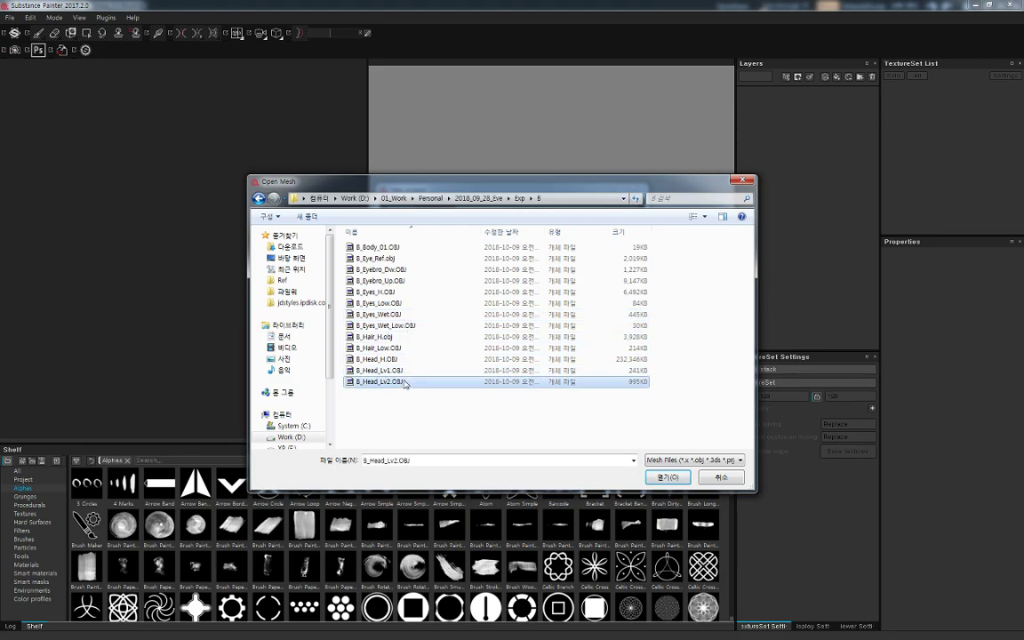
pyautogui.doubleClick(404, 382)
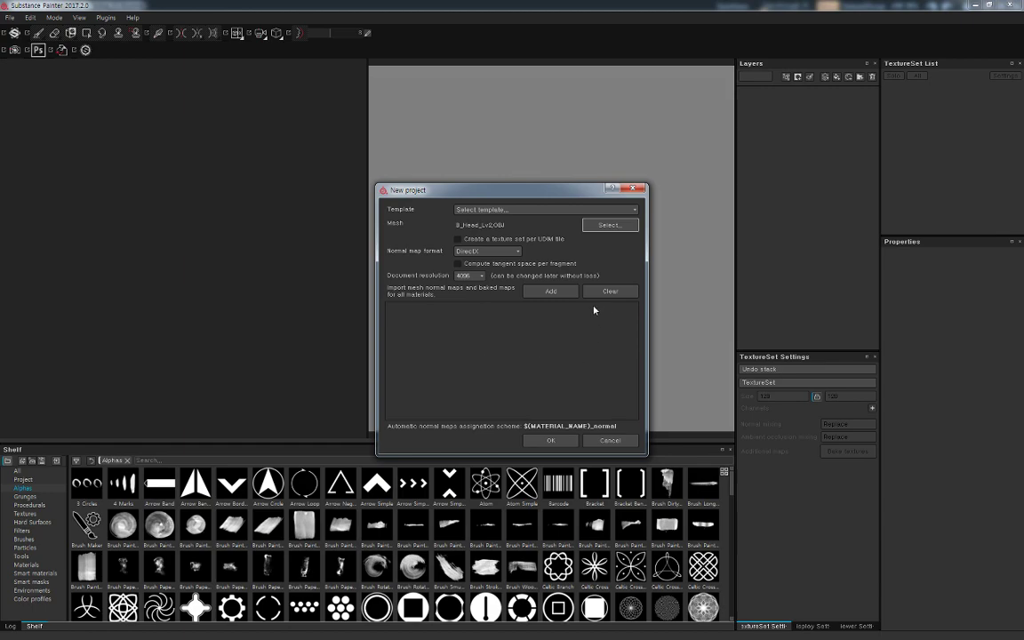
pyautogui.click(476, 276)
pyautogui.click(467, 277)
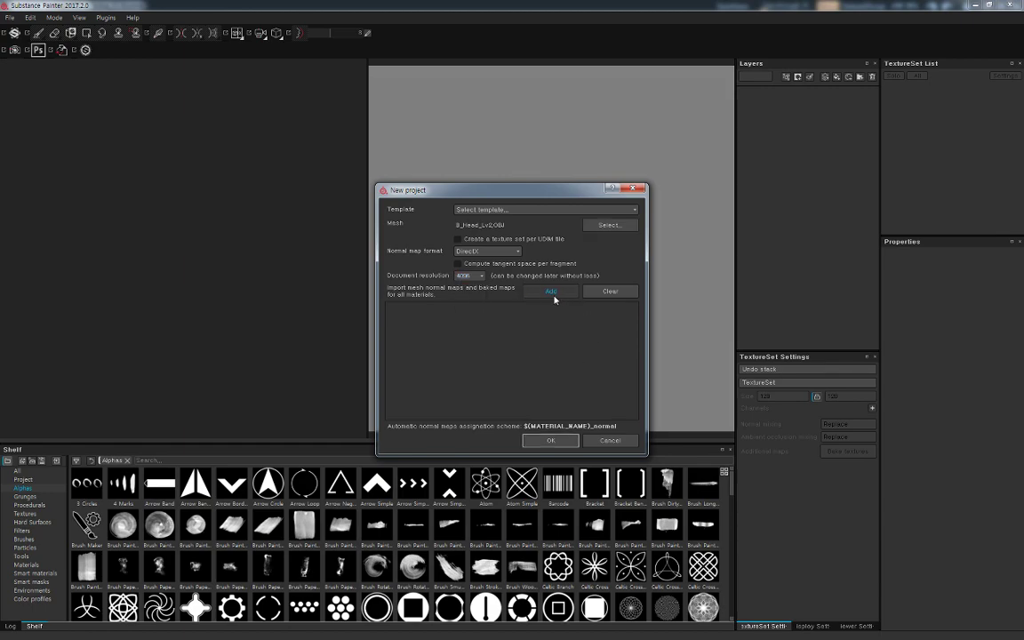
# Create the project with the head mesh, view the face from below, and open Bake textures
pyautogui.click(548, 442)
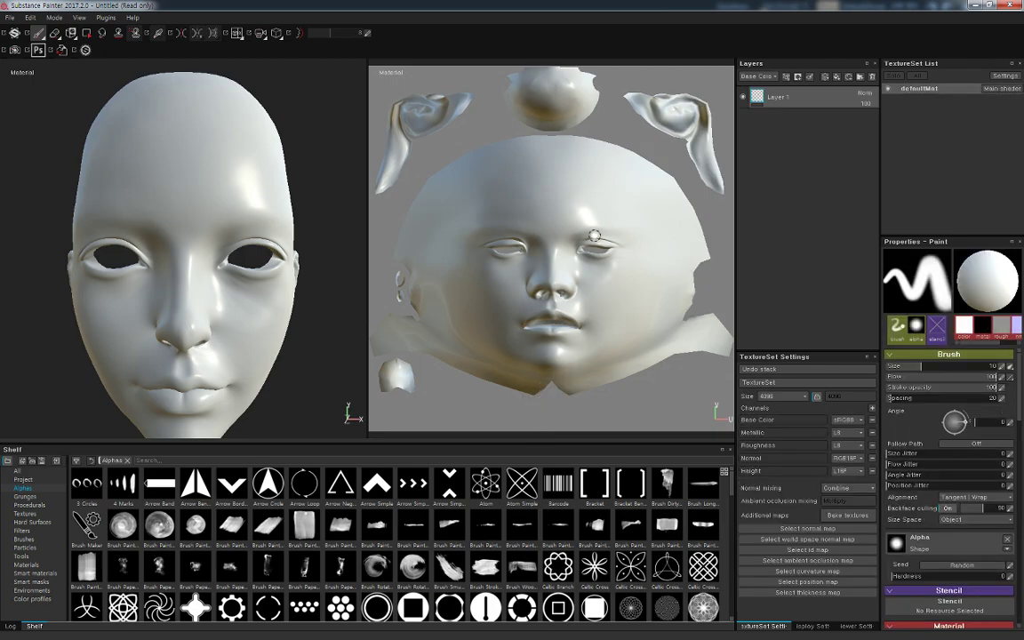
pyautogui.moveTo(275, 308)
pyautogui.keyDown('alt'); pyautogui.mouseDown()
pyautogui.moveTo(315, 339)
pyautogui.moveTo(272, 300)
pyautogui.moveTo(286, 343)
pyautogui.moveTo(308, 331)
pyautogui.mouseUp(); pyautogui.keyUp('alt')
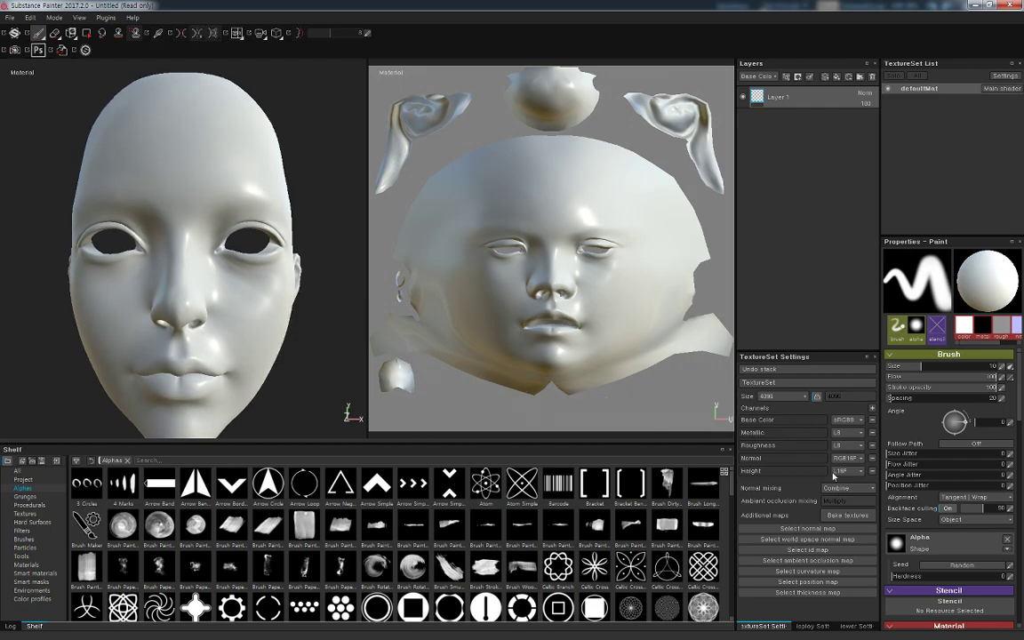
pyautogui.click(852, 515)
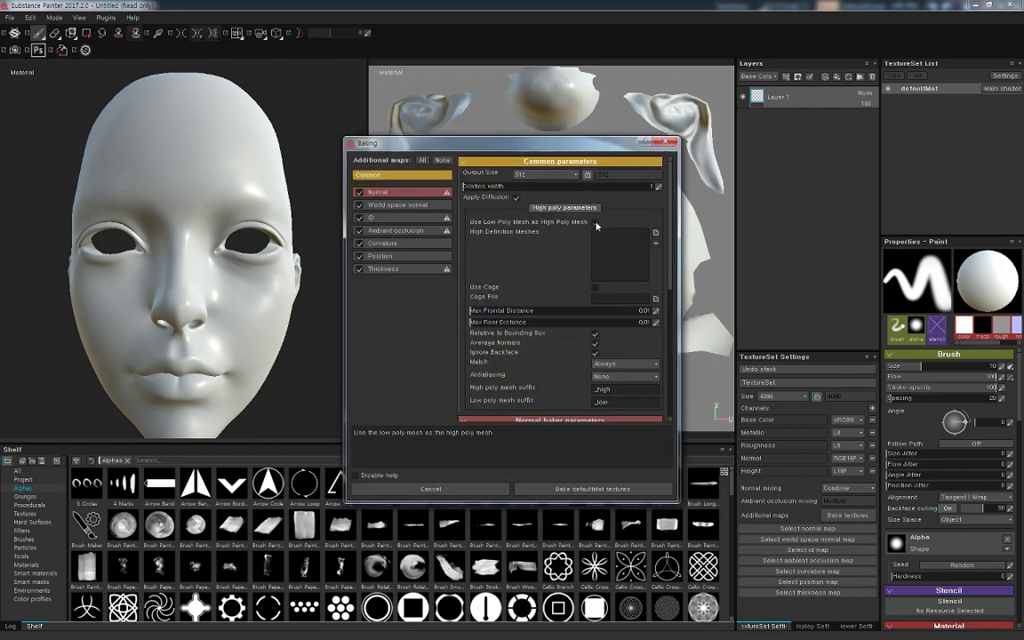
# Add B_Head_H.OBJ as the high definition mesh to bake from
pyautogui.click(655, 233)
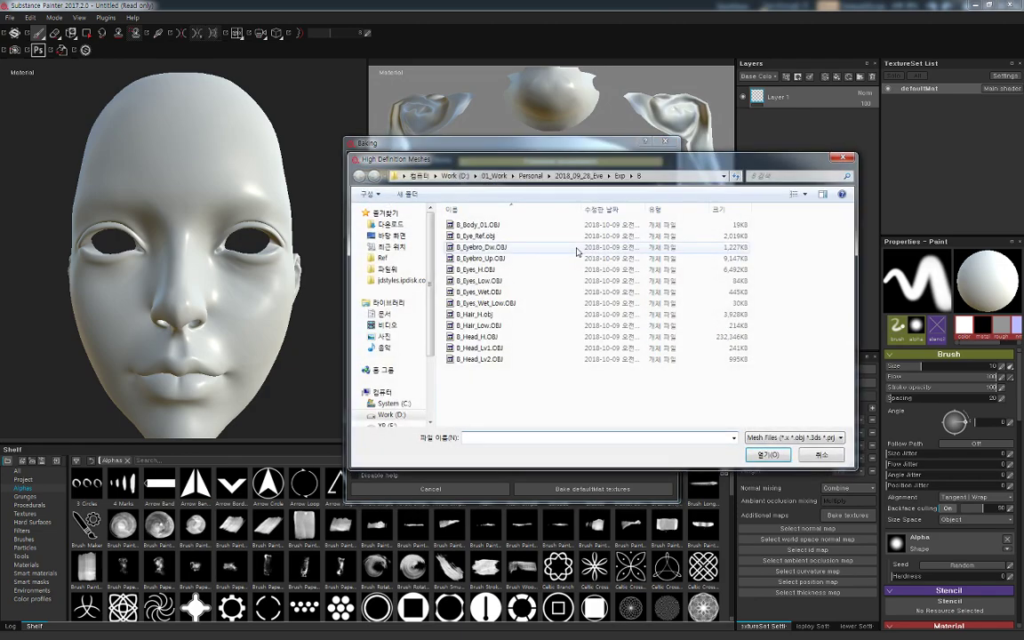
pyautogui.click(485, 338)
pyautogui.doubleClick(489, 340)
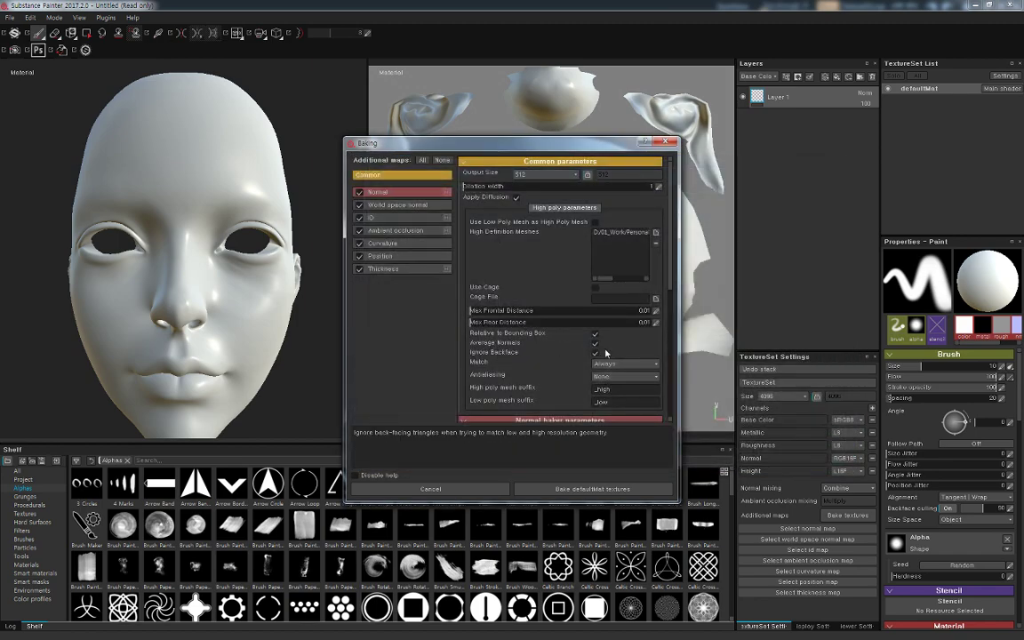
# Set both max frontal and max rear distances to 0.005
pyautogui.click(656, 313)
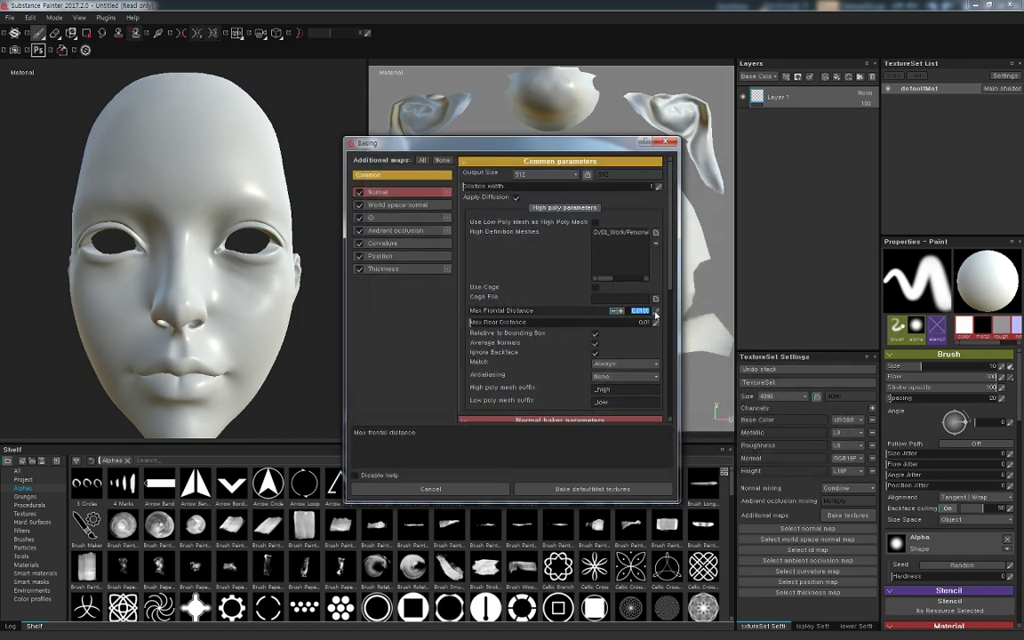
pyautogui.write('0')
pyautogui.write('5')
pyautogui.click(656, 323)
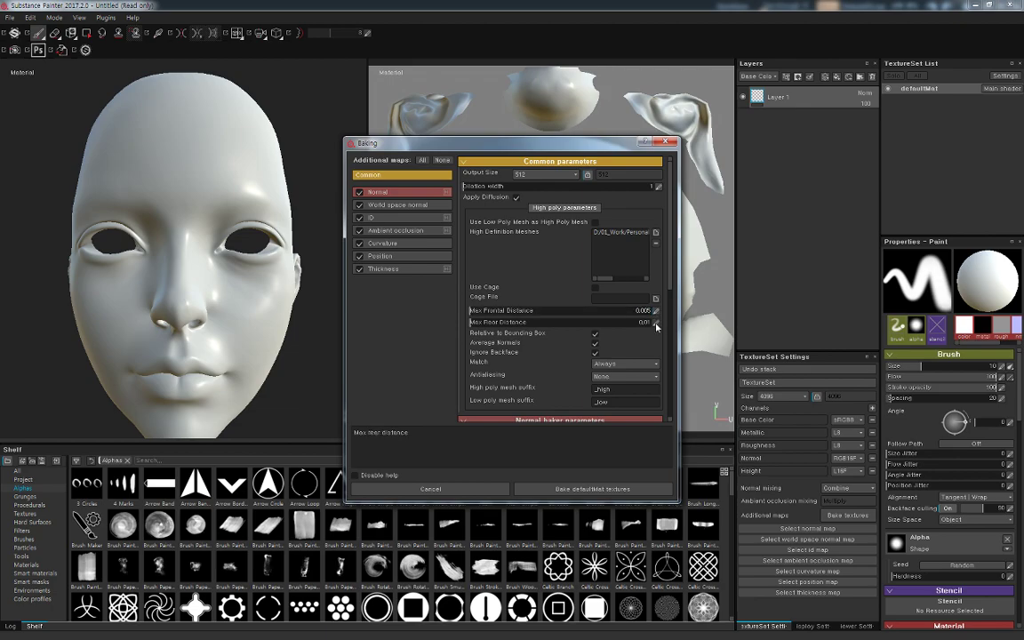
pyautogui.write('0')
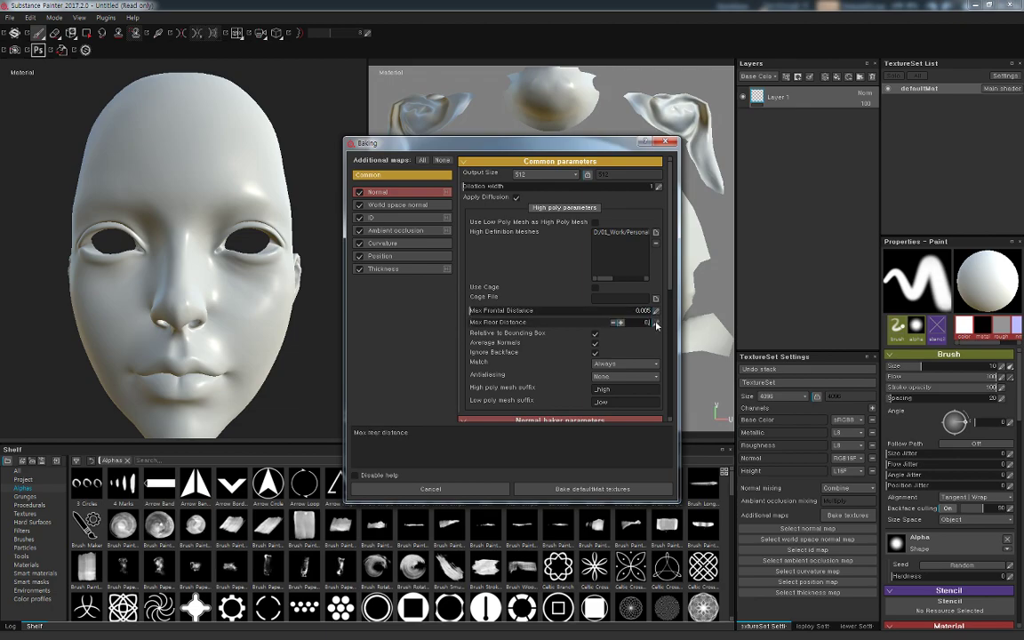
pyautogui.write('.00')
pyautogui.press('Return')
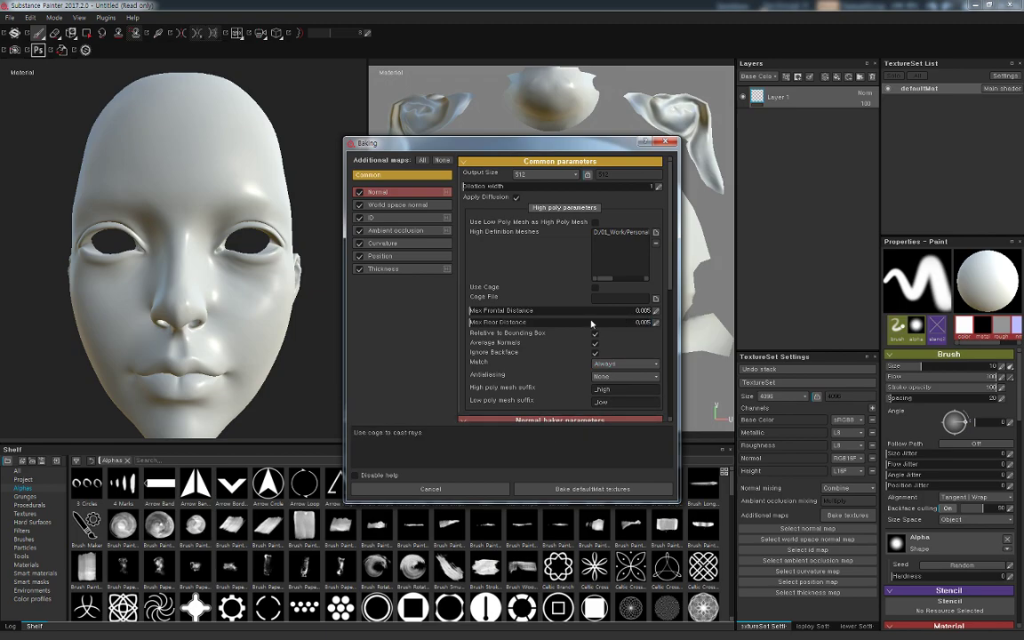
# Set the bake output size to 4096 and bake the defaultMat textures
pyautogui.click(557, 175)
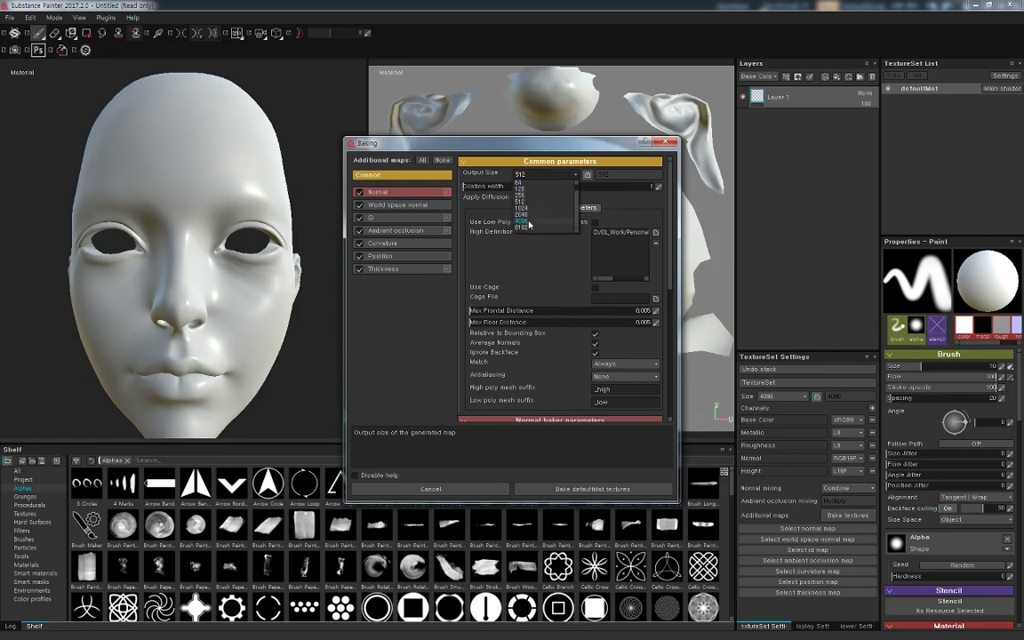
pyautogui.click(528, 222)
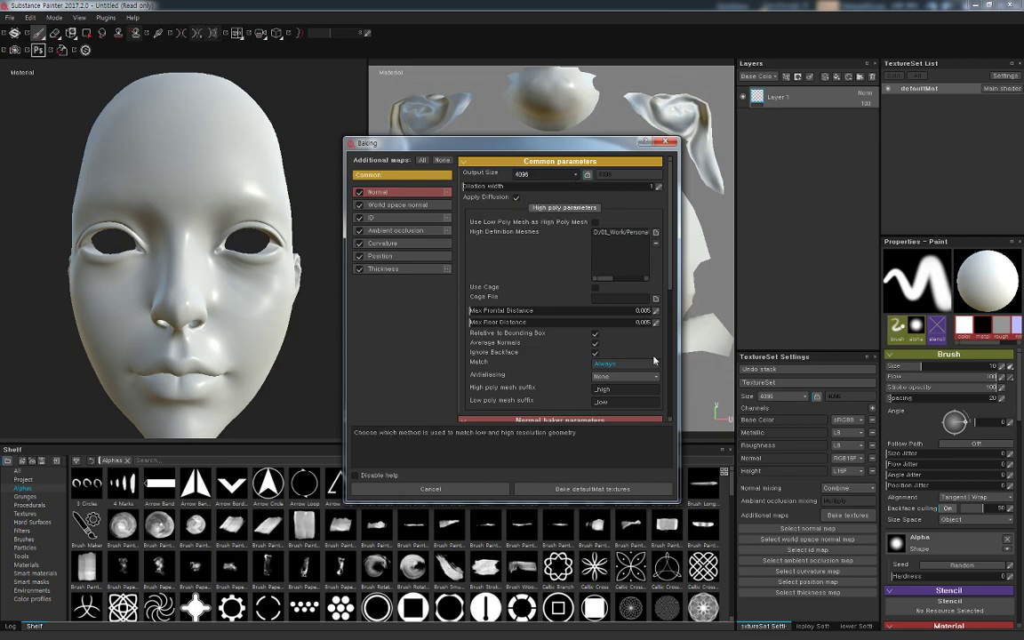
pyautogui.click(608, 490)
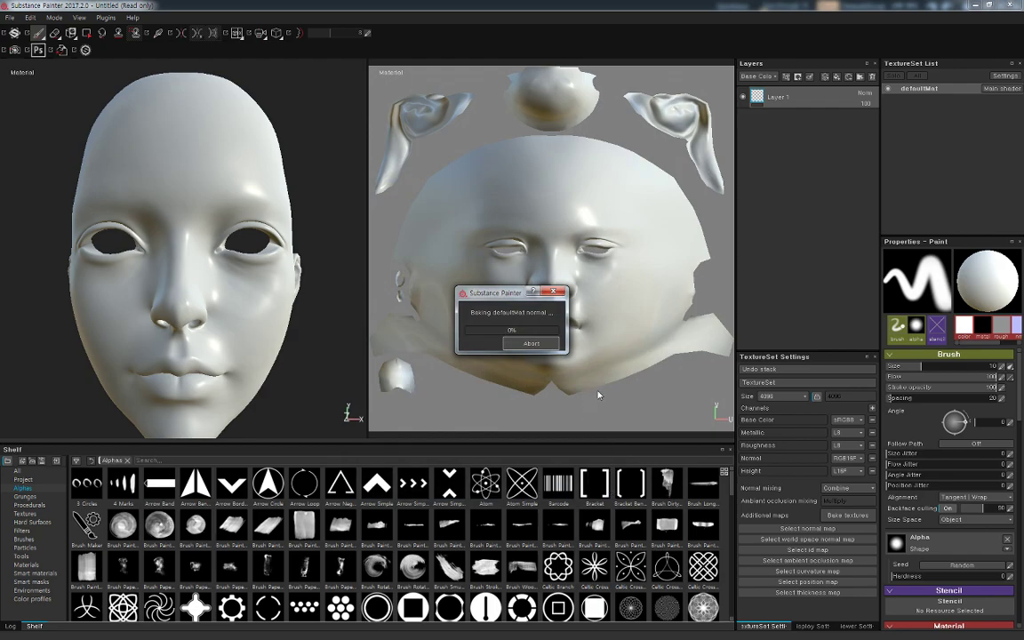
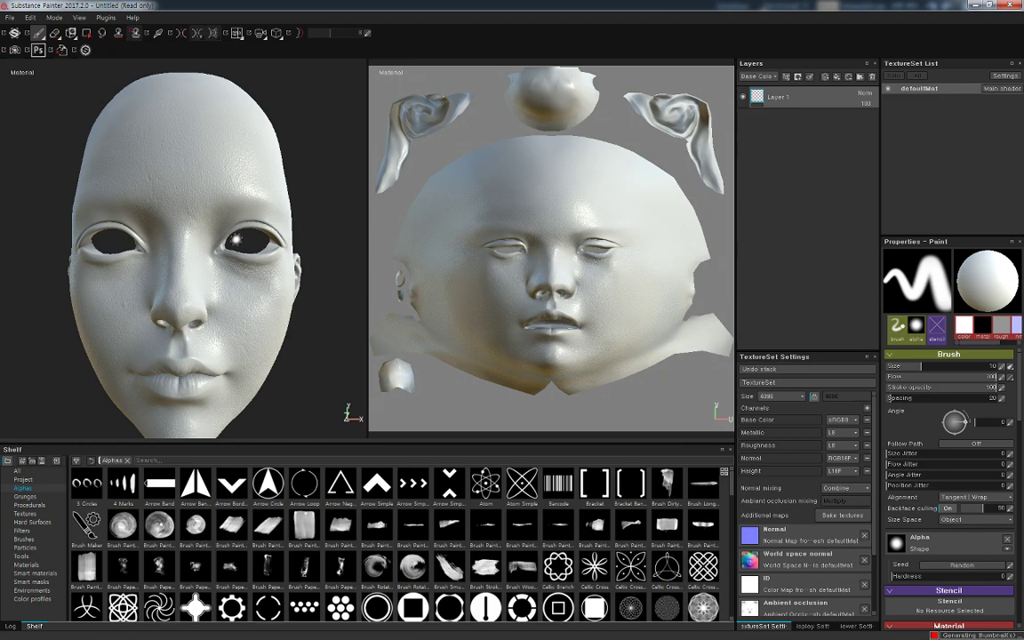
# Lower the camera field of view from 50 to 20 in Display Settings
pyautogui.moveTo(236, 226)
pyautogui.keyDown('alt'); pyautogui.mouseDown()
pyautogui.moveTo(272, 208)
pyautogui.moveTo(240, 213)
pyautogui.mouseUp(); pyautogui.keyUp('alt')
pyautogui.moveTo(240, 213)
pyautogui.keyDown('shift'); pyautogui.mouseDown(button='right')
pyautogui.moveTo(344, 228)
pyautogui.moveTo(297, 227)
pyautogui.moveTo(335, 228)
pyautogui.moveTo(302, 266)
pyautogui.mouseUp(button='right'); pyautogui.keyUp('shift')
pyautogui.scroll(3, 279, 343)
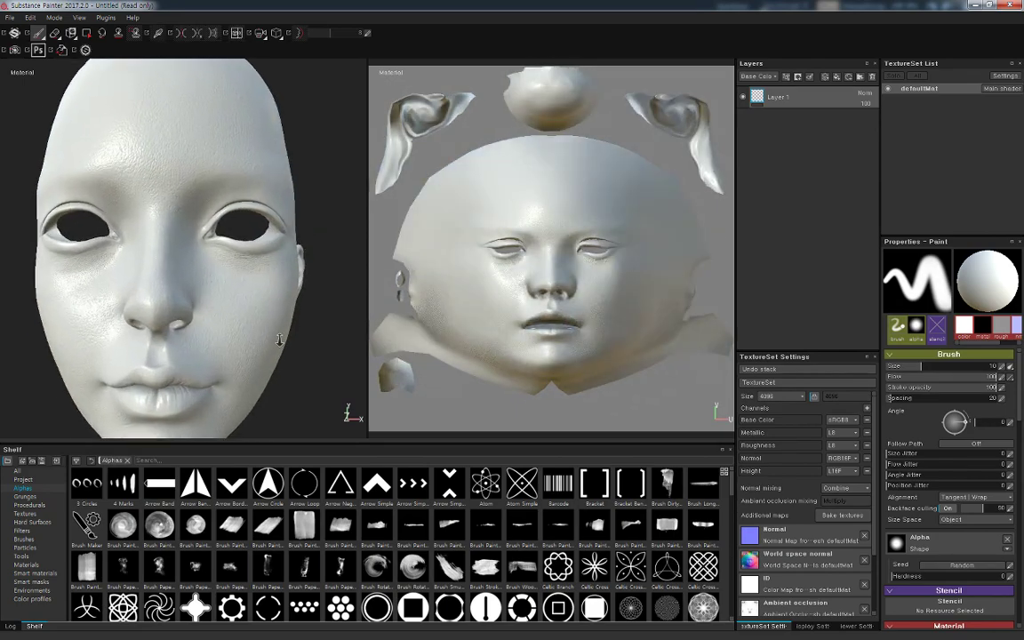
pyautogui.scroll(2, 257, 257)
pyautogui.scroll(2, 256, 286)
pyautogui.keyDown('alt'); pyautogui.moveTo(256, 286); pyautogui.dragTo(215, 292); pyautogui.keyUp('alt')
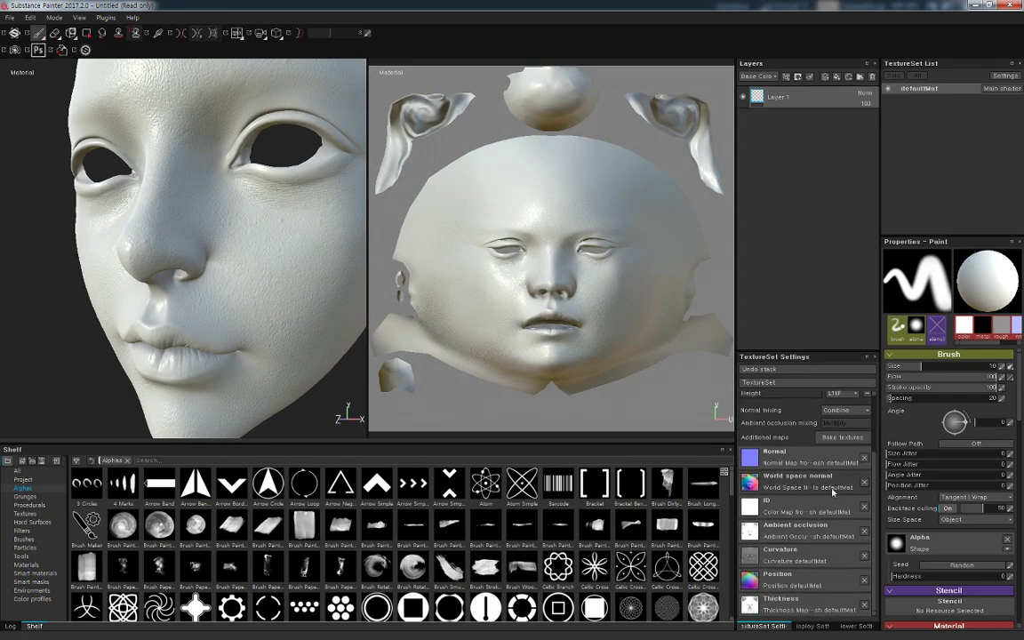
pyautogui.click(815, 627)
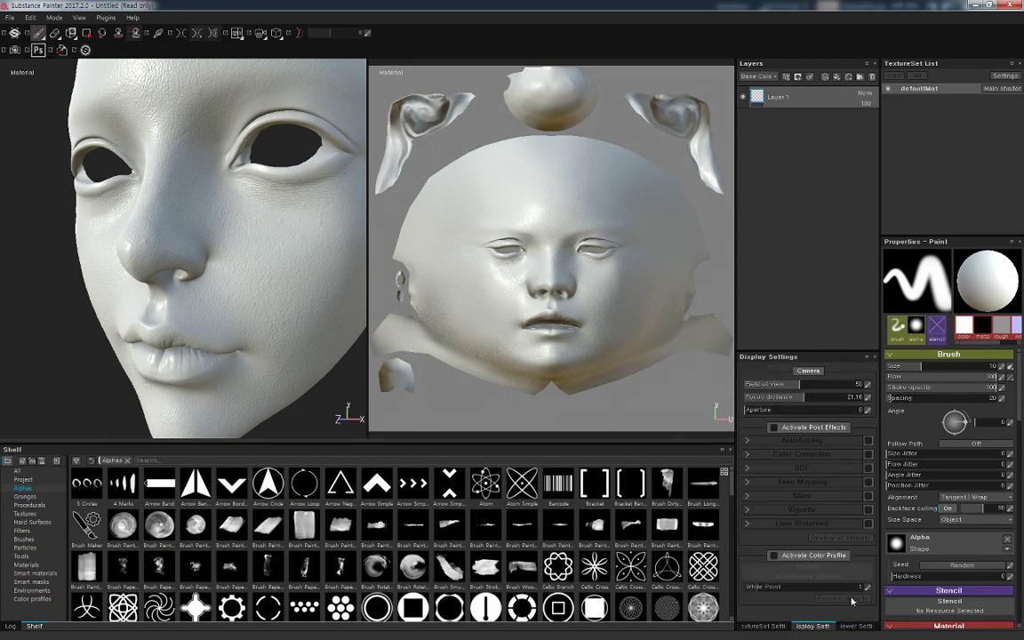
pyautogui.moveTo(819, 389); pyautogui.dragTo(754, 388)
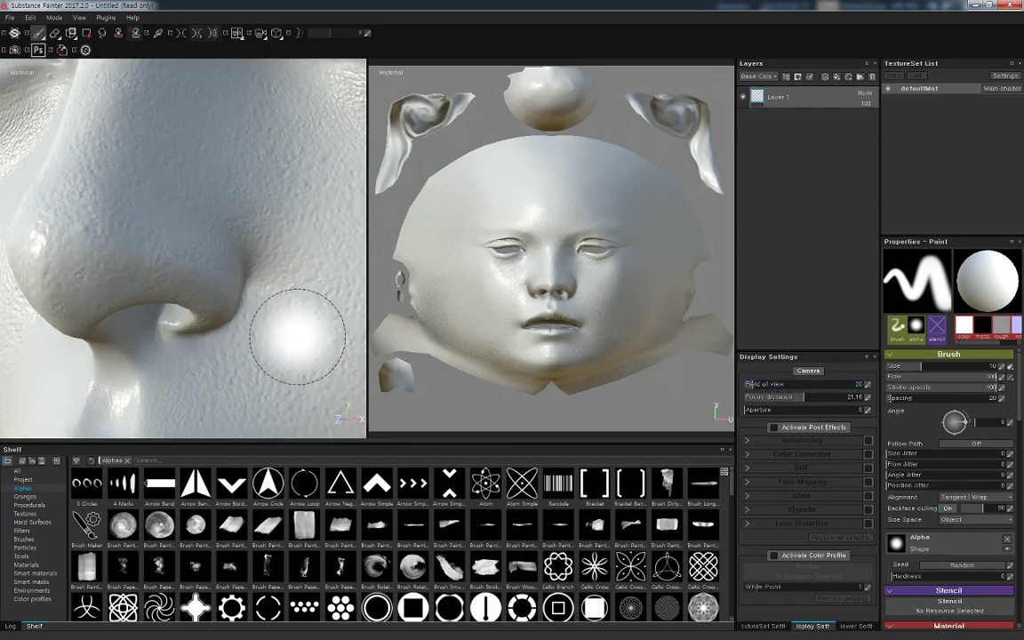
# Orbit and zoom around the head to inspect the eyes, front of the face and nose
pyautogui.keyDown('alt'); pyautogui.moveTo(297, 336); pyautogui.dragTo(257, 98, button='right'); pyautogui.keyUp('alt')
pyautogui.moveTo(258, 98)
pyautogui.keyDown('alt'); pyautogui.mouseDown()
pyautogui.moveTo(201, 316)
pyautogui.moveTo(165, 283)
pyautogui.mouseUp(); pyautogui.keyUp('alt')
pyautogui.moveTo(165, 283)
pyautogui.keyDown('shift'); pyautogui.mouseDown(button='right')
pyautogui.moveTo(209, 322)
pyautogui.moveTo(201, 320)
pyautogui.mouseUp(button='right'); pyautogui.keyUp('shift')
pyautogui.moveTo(201, 320)
pyautogui.keyDown('alt'); pyautogui.mouseDown()
pyautogui.moveTo(279, 327)
pyautogui.moveTo(256, 285)
pyautogui.moveTo(281, 271)
pyautogui.moveTo(165, 265)
pyautogui.moveTo(191, 279)
pyautogui.mouseUp(); pyautogui.keyUp('alt')
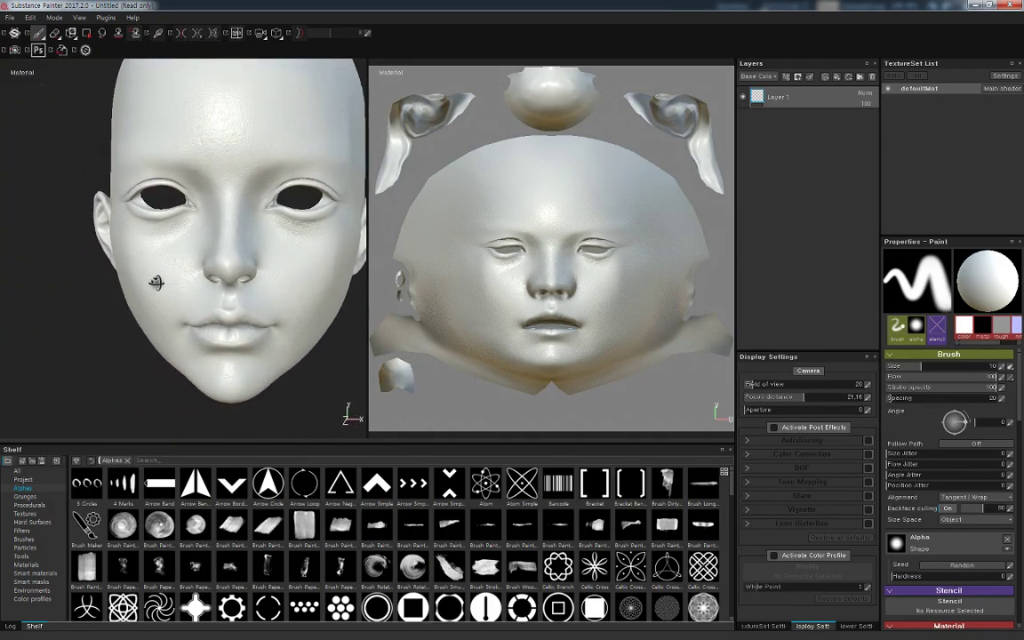
pyautogui.keyDown('alt'); pyautogui.moveTo(156, 282); pyautogui.dragTo(167, 285); pyautogui.keyUp('alt')
pyautogui.moveTo(166, 285)
pyautogui.keyDown('alt'); pyautogui.mouseDown(button='right')
pyautogui.moveTo(233, 297)
pyautogui.moveTo(298, 283)
pyautogui.mouseUp(button='right'); pyautogui.keyUp('alt')
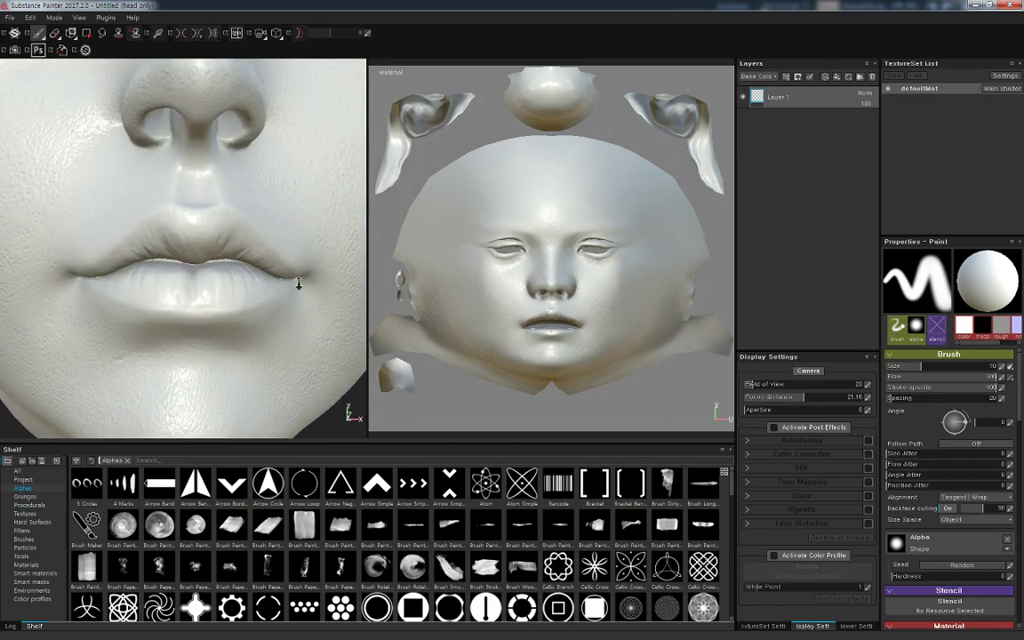
pyautogui.moveTo(299, 283)
pyautogui.keyDown('alt'); pyautogui.mouseDown()
pyautogui.moveTo(285, 327)
pyautogui.moveTo(338, 316)
pyautogui.mouseUp(); pyautogui.keyUp('alt')
pyautogui.keyDown('alt'); pyautogui.moveTo(269, 178); pyautogui.dragTo(263, 315, button='right'); pyautogui.keyUp('alt')
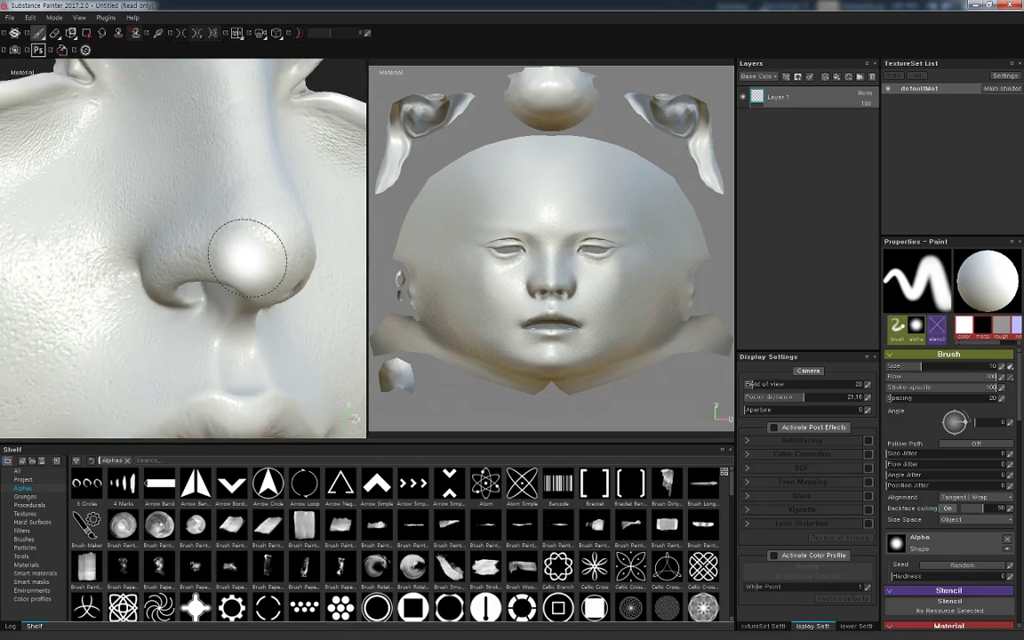
# Inspect the eye and ear up close, then frame the cheek, nose and lips
pyautogui.keyDown('alt'); pyautogui.moveTo(247, 258); pyautogui.dragTo(282, 276, button='middle'); pyautogui.keyUp('alt')
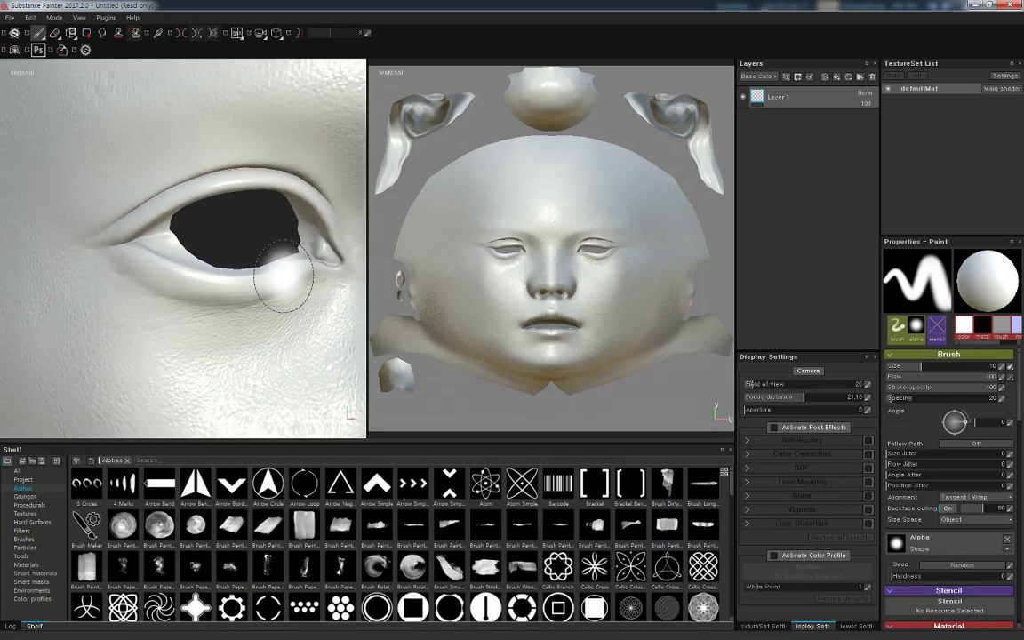
pyautogui.keyDown('alt'); pyautogui.moveTo(282, 275); pyautogui.dragTo(269, 137, button='right'); pyautogui.keyUp('alt')
pyautogui.moveTo(269, 137)
pyautogui.keyDown('alt'); pyautogui.mouseDown()
pyautogui.moveTo(171, 227)
pyautogui.moveTo(263, 211)
pyautogui.moveTo(279, 196)
pyautogui.mouseUp(); pyautogui.keyUp('alt')
pyautogui.moveTo(279, 197)
pyautogui.keyDown('alt'); pyautogui.mouseDown(button='right')
pyautogui.moveTo(276, 349)
pyautogui.moveTo(293, 355)
pyautogui.mouseUp(button='right'); pyautogui.keyUp('alt')
pyautogui.keyDown('alt'); pyautogui.moveTo(300, 338); pyautogui.dragTo(241, 328, button='middle'); pyautogui.keyUp('alt')
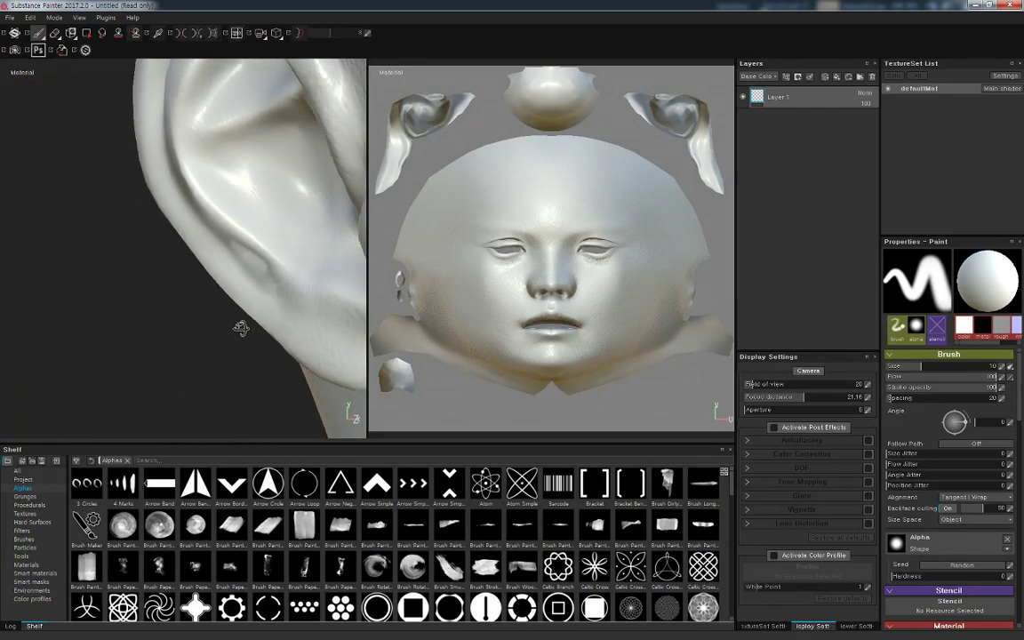
pyautogui.keyDown('alt'); pyautogui.moveTo(241, 328); pyautogui.dragTo(256, 300); pyautogui.keyUp('alt')
pyautogui.keyDown('alt'); pyautogui.moveTo(225, 368); pyautogui.dragTo(280, 270); pyautogui.keyUp('alt')
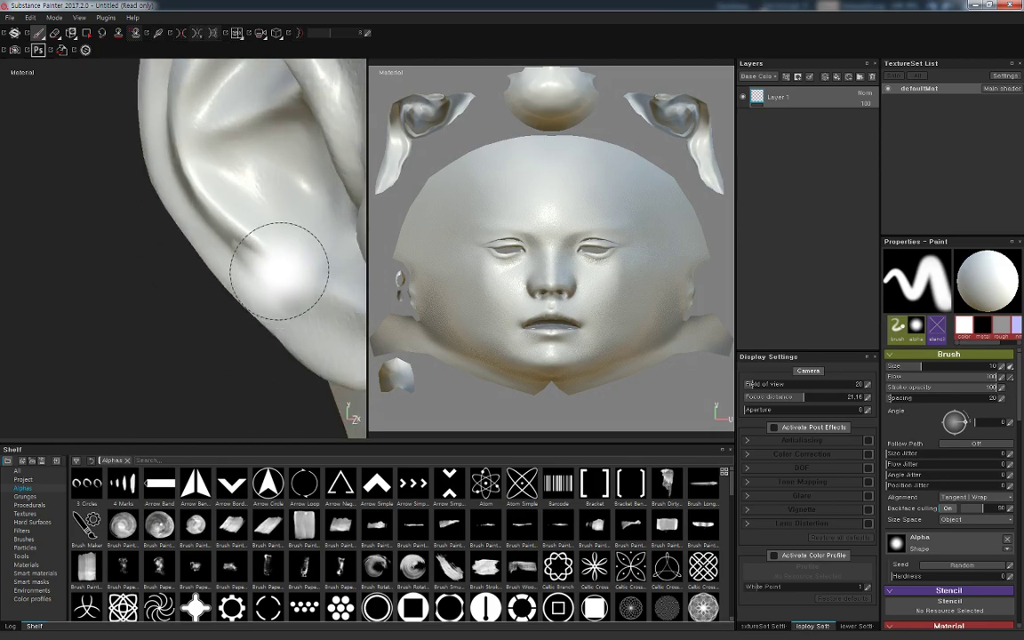
pyautogui.moveTo(254, 360)
pyautogui.keyDown('alt'); pyautogui.mouseDown()
pyautogui.moveTo(308, 325)
pyautogui.moveTo(210, 297)
pyautogui.mouseUp(); pyautogui.keyUp('alt')
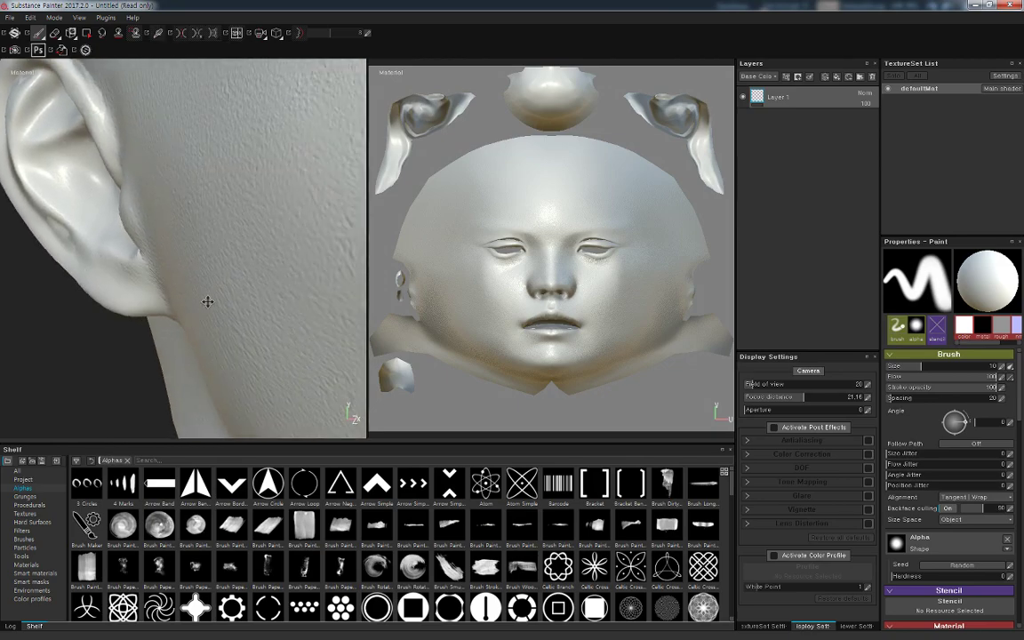
pyautogui.keyDown('alt'); pyautogui.moveTo(211, 297); pyautogui.dragTo(75, 269, button='right'); pyautogui.keyUp('alt')
pyautogui.keyDown('alt'); pyautogui.moveTo(76, 269); pyautogui.dragTo(214, 279); pyautogui.keyUp('alt')
pyautogui.keyDown('alt'); pyautogui.moveTo(215, 278); pyautogui.dragTo(281, 304, button='right'); pyautogui.keyUp('alt')
pyautogui.moveTo(281, 304)
pyautogui.keyDown('alt'); pyautogui.mouseDown()
pyautogui.moveTo(354, 410)
pyautogui.moveTo(163, 201)
pyautogui.moveTo(260, 268)
pyautogui.mouseUp(); pyautogui.keyUp('alt')
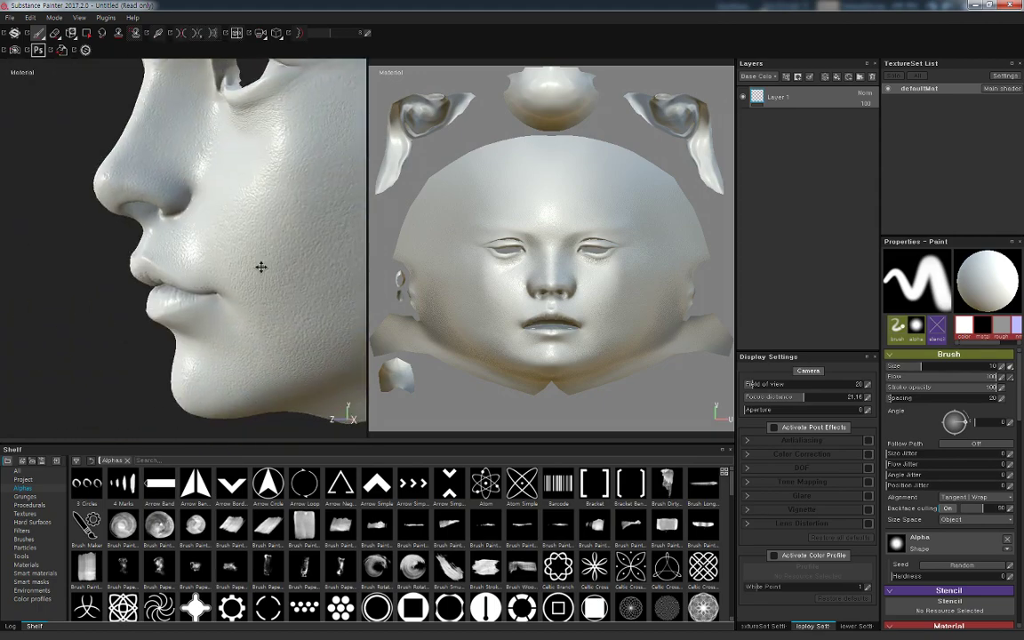
# Zoom in on the ear and earlobe while rotating the environment lighting
pyautogui.keyDown('alt'); pyautogui.moveTo(260, 268); pyautogui.dragTo(289, 274, button='right'); pyautogui.keyUp('alt')
pyautogui.keyDown('alt'); pyautogui.moveTo(288, 273); pyautogui.dragTo(229, 327, button='middle'); pyautogui.keyUp('alt')
pyautogui.moveTo(228, 327)
pyautogui.keyDown('alt'); pyautogui.mouseDown(button='right')
pyautogui.moveTo(172, 320)
pyautogui.moveTo(228, 254)
pyautogui.mouseUp(button='right'); pyautogui.keyUp('alt')
pyautogui.keyDown('alt'); pyautogui.moveTo(228, 254); pyautogui.dragTo(270, 313); pyautogui.keyUp('alt')
pyautogui.keyDown('alt'); pyautogui.moveTo(270, 313); pyautogui.dragTo(263, 320, button='right'); pyautogui.keyUp('alt')
pyautogui.moveTo(263, 320)
pyautogui.keyDown('alt'); pyautogui.mouseDown()
pyautogui.moveTo(297, 270)
pyautogui.moveTo(284, 282)
pyautogui.mouseUp(); pyautogui.keyUp('alt')
pyautogui.keyDown('alt'); pyautogui.moveTo(284, 283); pyautogui.dragTo(278, 293, button='middle'); pyautogui.keyUp('alt')
pyautogui.moveTo(278, 293)
pyautogui.keyDown('shift'); pyautogui.mouseDown(button='right')
pyautogui.moveTo(240, 293)
pyautogui.moveTo(199, 328)
pyautogui.moveTo(263, 353)
pyautogui.moveTo(200, 334)
pyautogui.moveTo(183, 343)
pyautogui.mouseUp(button='right'); pyautogui.keyUp('shift')
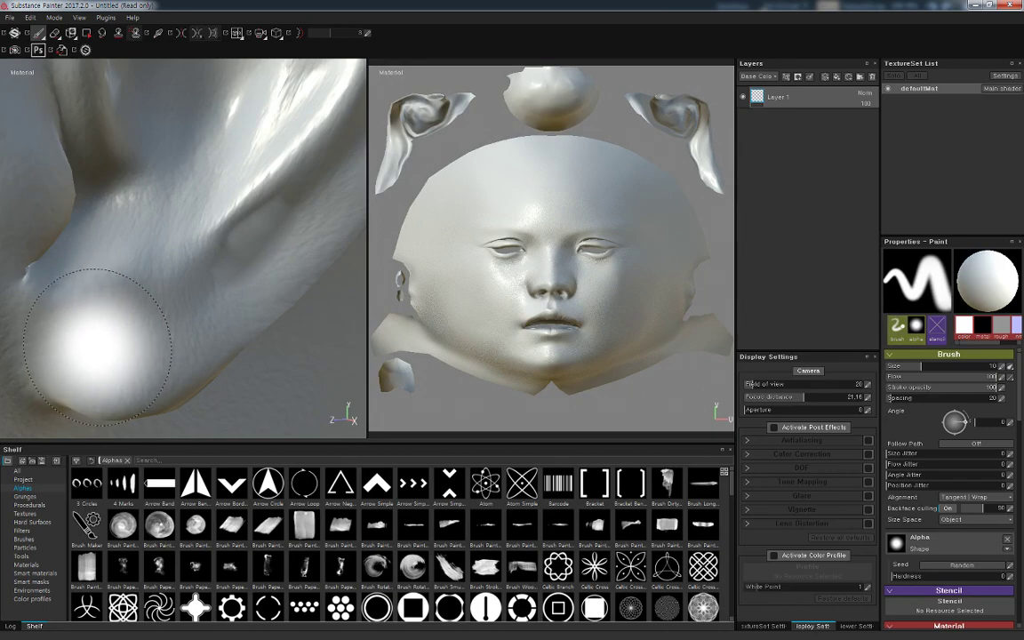
pyautogui.press('b')
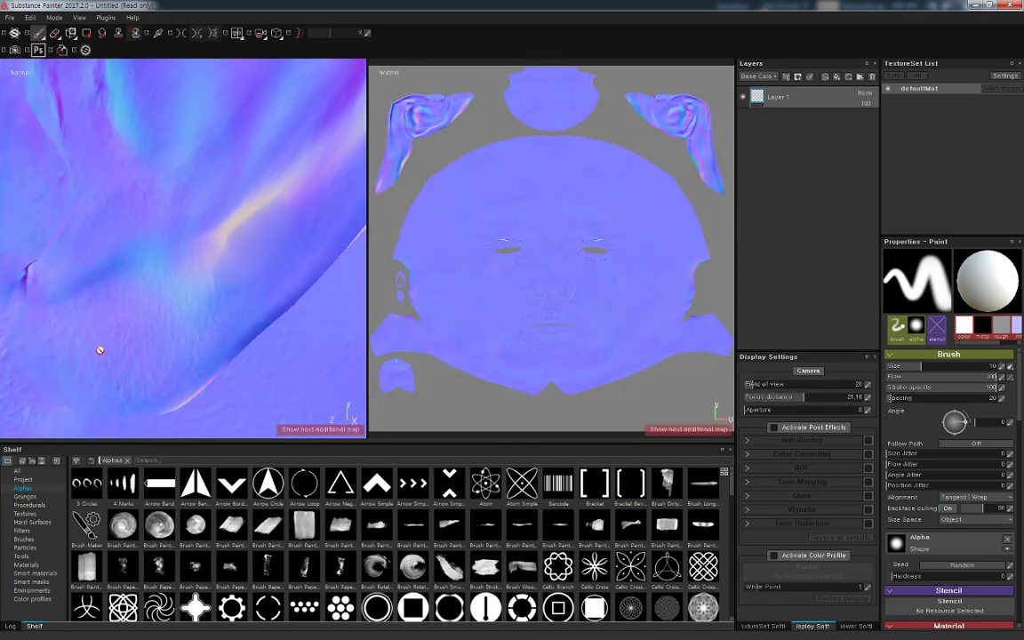
pyautogui.press('b')
pyautogui.press('b')
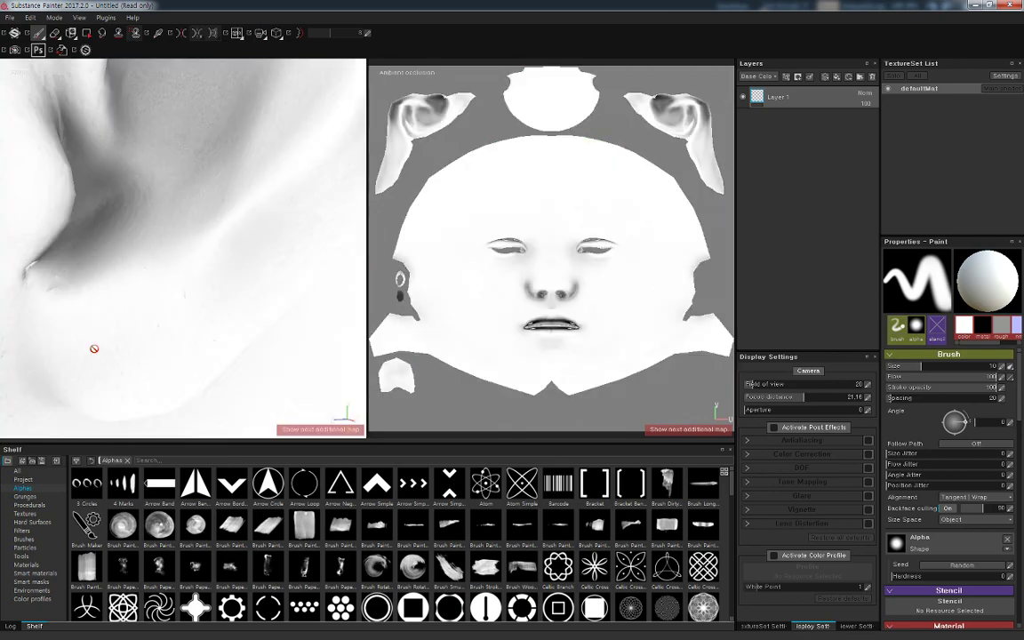
pyautogui.press('b')
pyautogui.press('b')
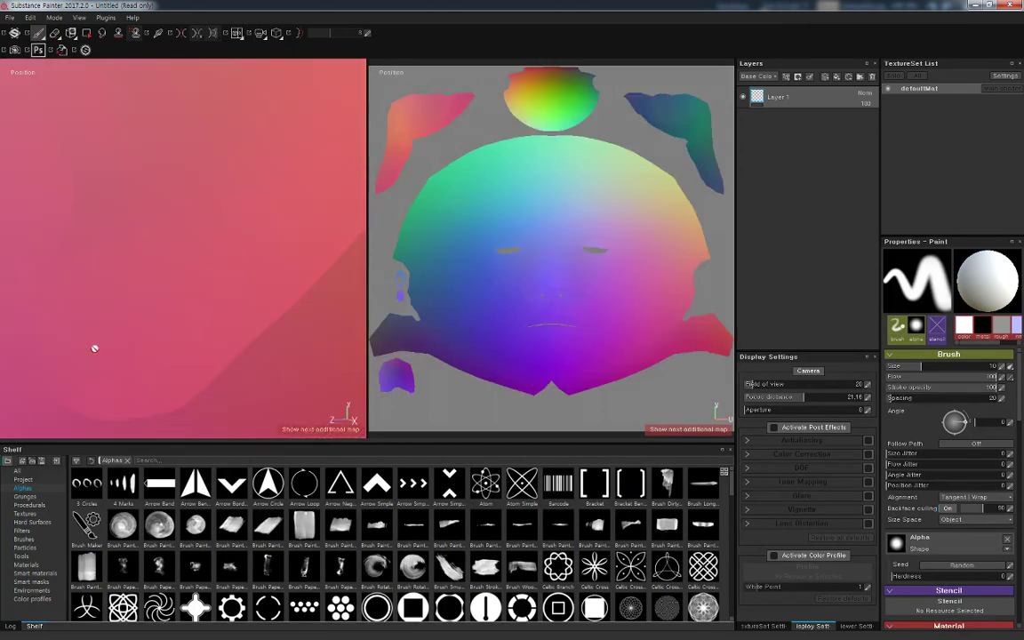
pyautogui.press('b')
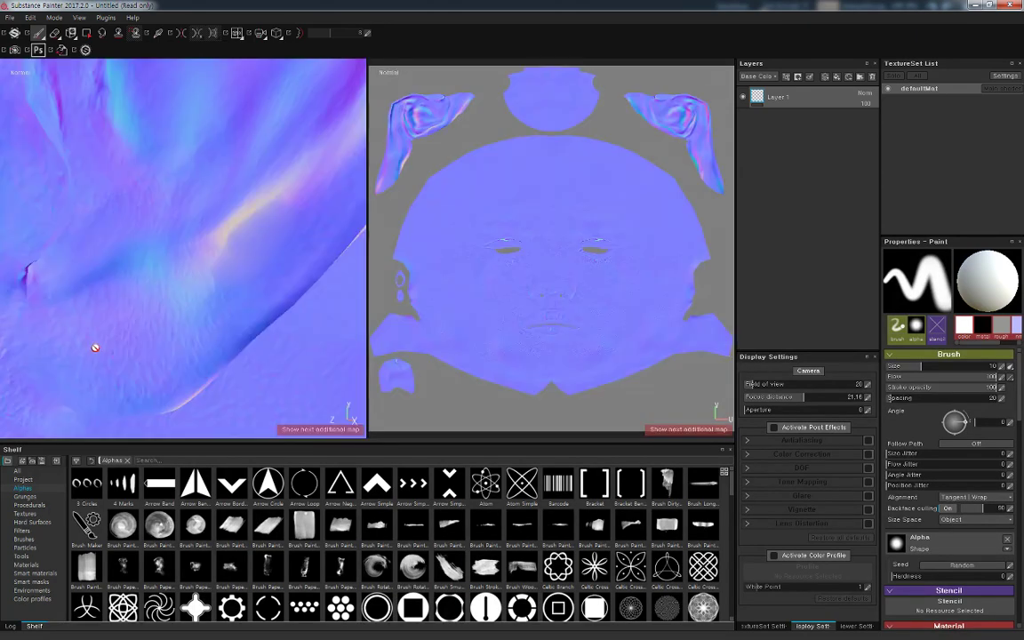
pyautogui.press('b')
pyautogui.press('b')
pyautogui.press('b')
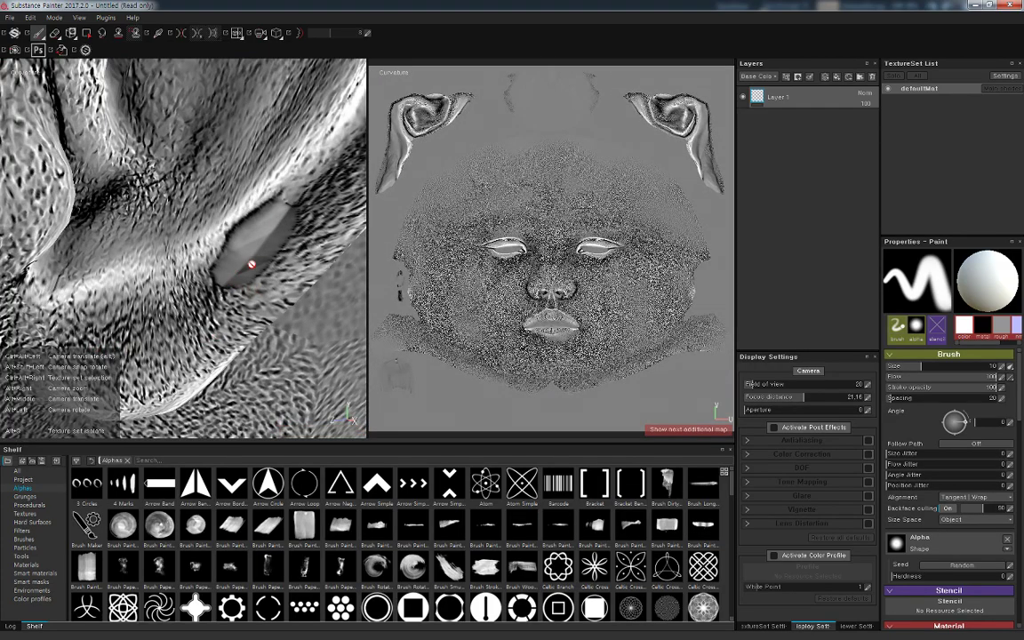
pyautogui.moveTo(222, 328)
pyautogui.keyDown('alt'); pyautogui.mouseDown()
pyautogui.moveTo(158, 244)
pyautogui.moveTo(214, 293)
pyautogui.mouseUp(); pyautogui.keyUp('alt')
pyautogui.press('f')
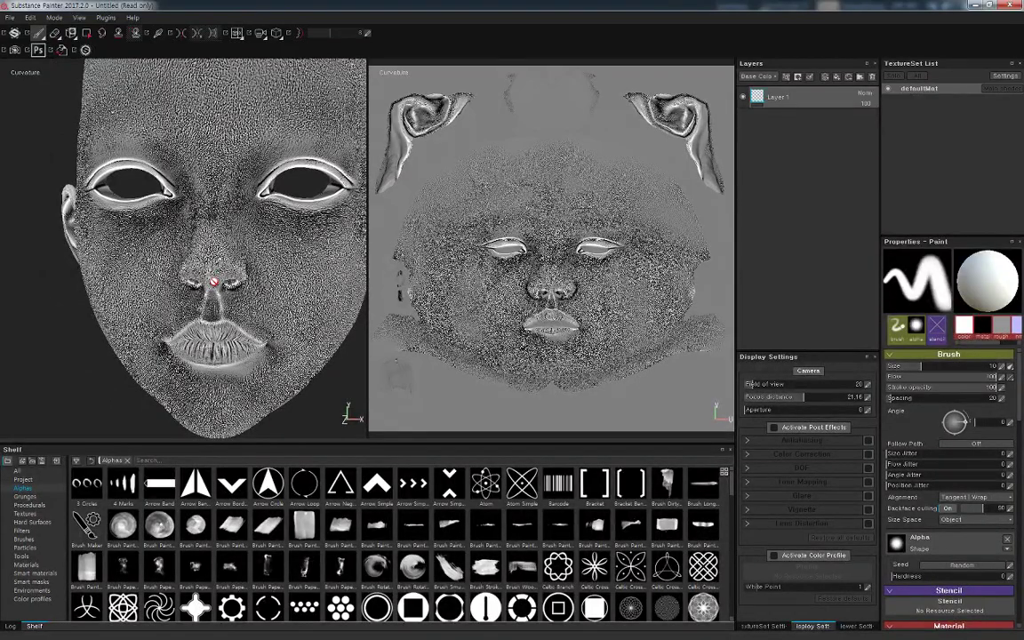
pyautogui.press('m')
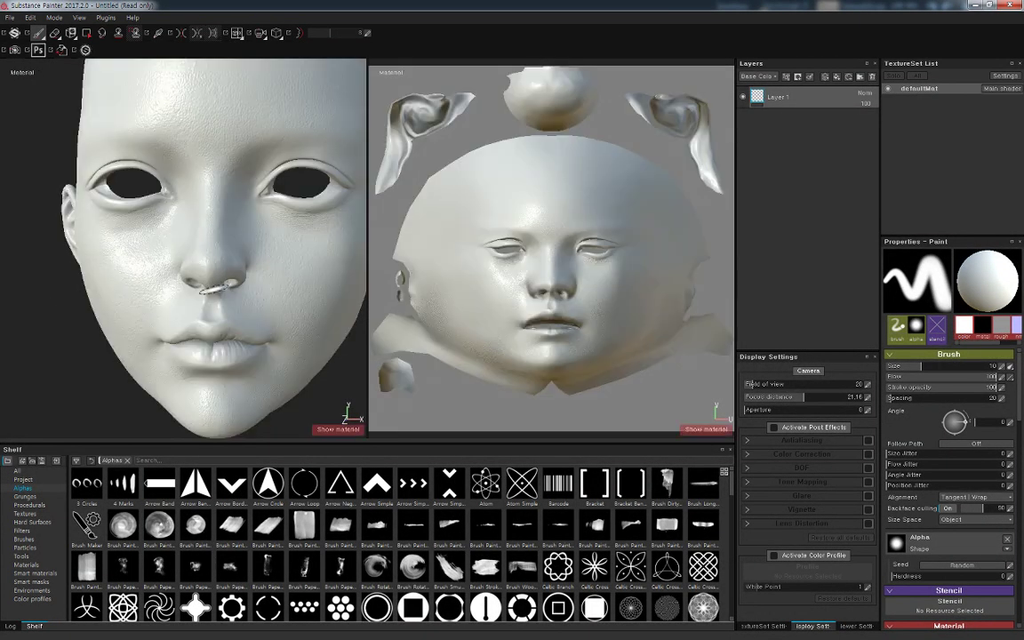
pyautogui.keyDown('alt'); pyautogui.moveTo(250, 307); pyautogui.dragTo(310, 343); pyautogui.keyUp('alt')
pyautogui.press('f')
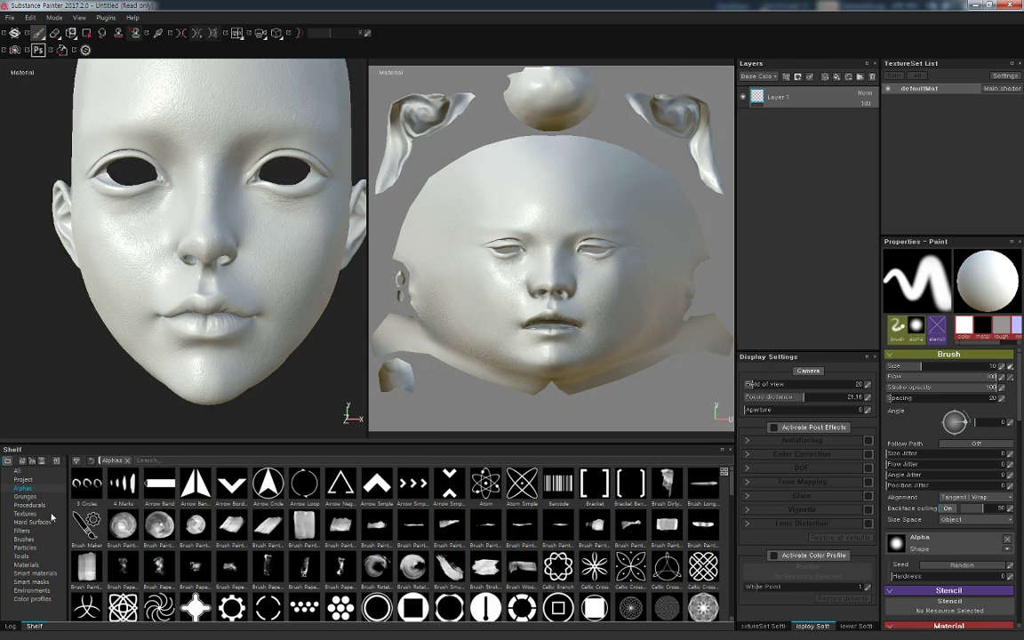
# Browse the Shelf categories and drag the Skin Face smart material into the layer stack
pyautogui.click(25, 514)
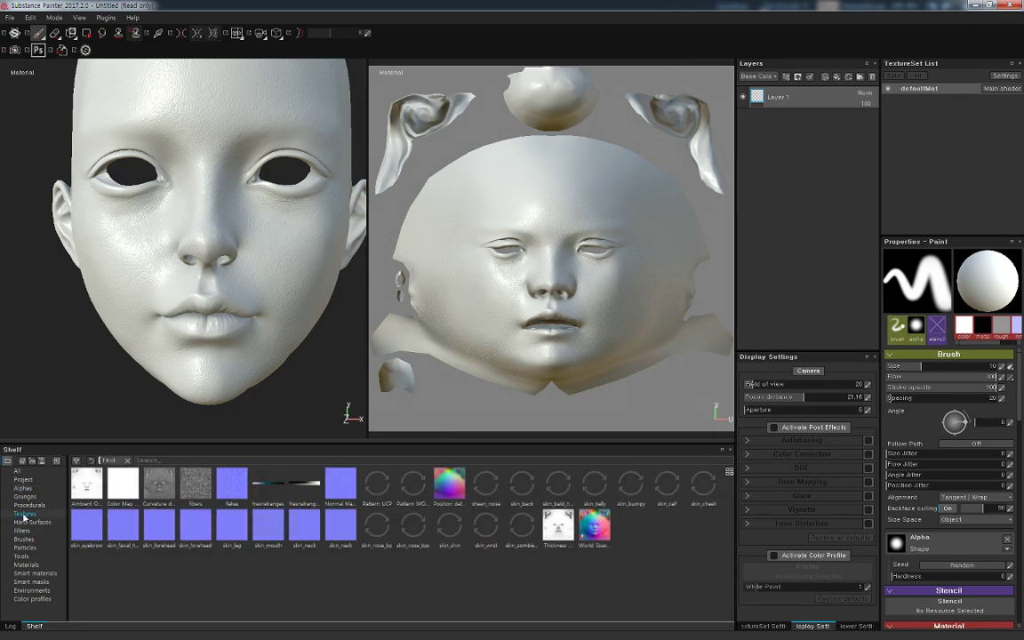
pyautogui.click(21, 556)
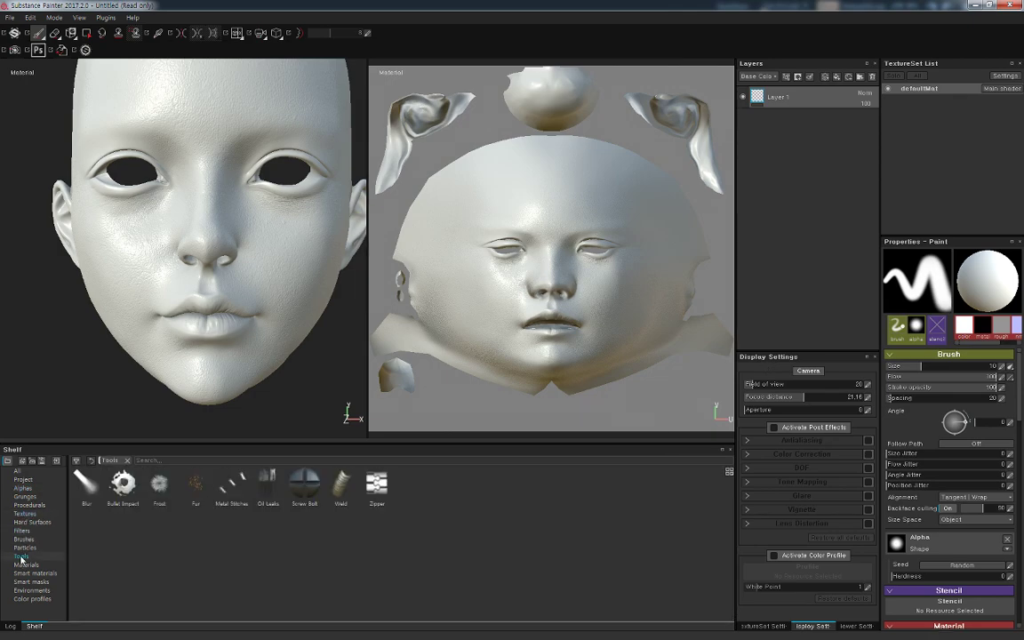
pyautogui.click(23, 532)
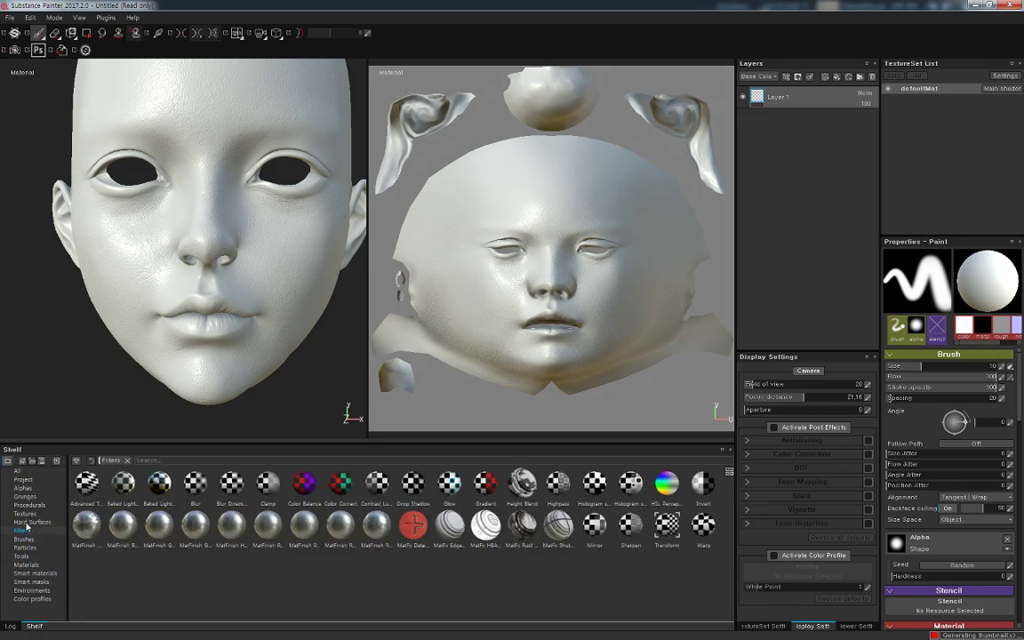
pyautogui.click(34, 574)
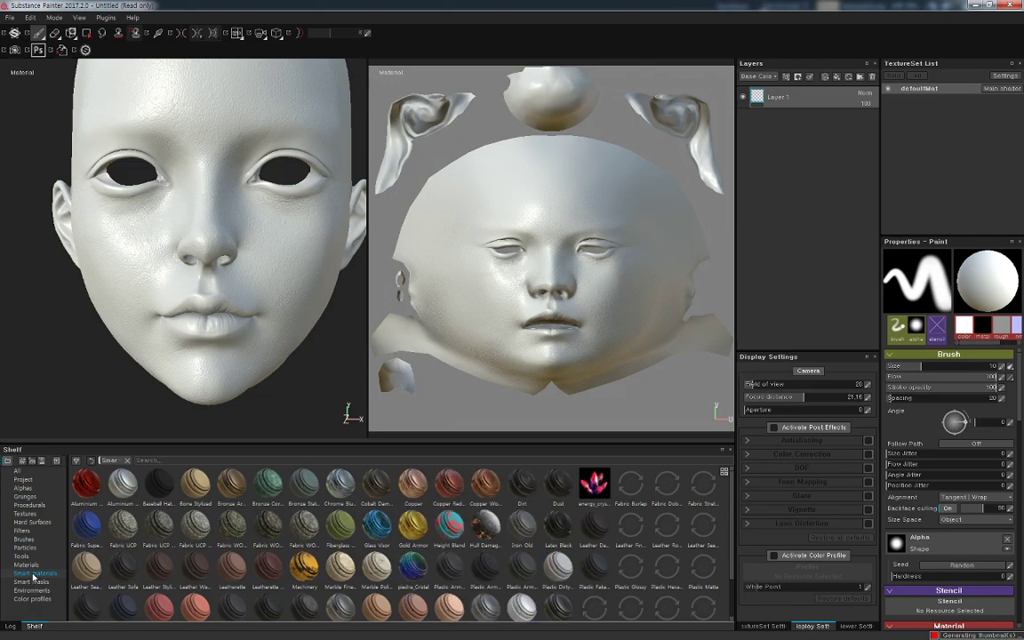
pyautogui.scroll(-2, 448, 596)
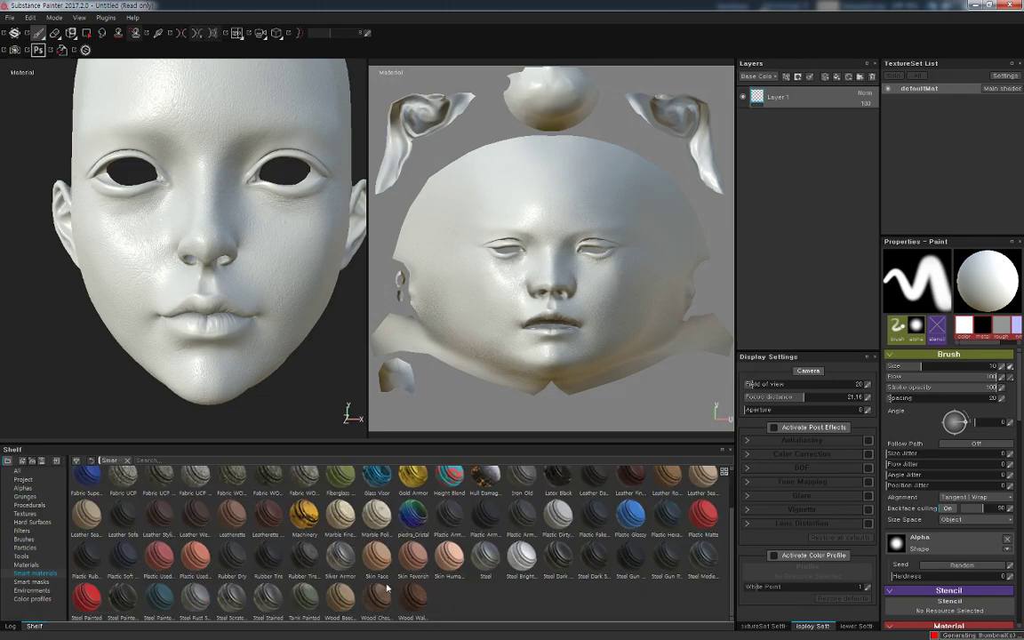
pyautogui.moveTo(384, 564)
pyautogui.mouseDown()
pyautogui.moveTo(766, 216)
pyautogui.moveTo(783, 74)
pyautogui.moveTo(795, 90)
pyautogui.mouseUp()
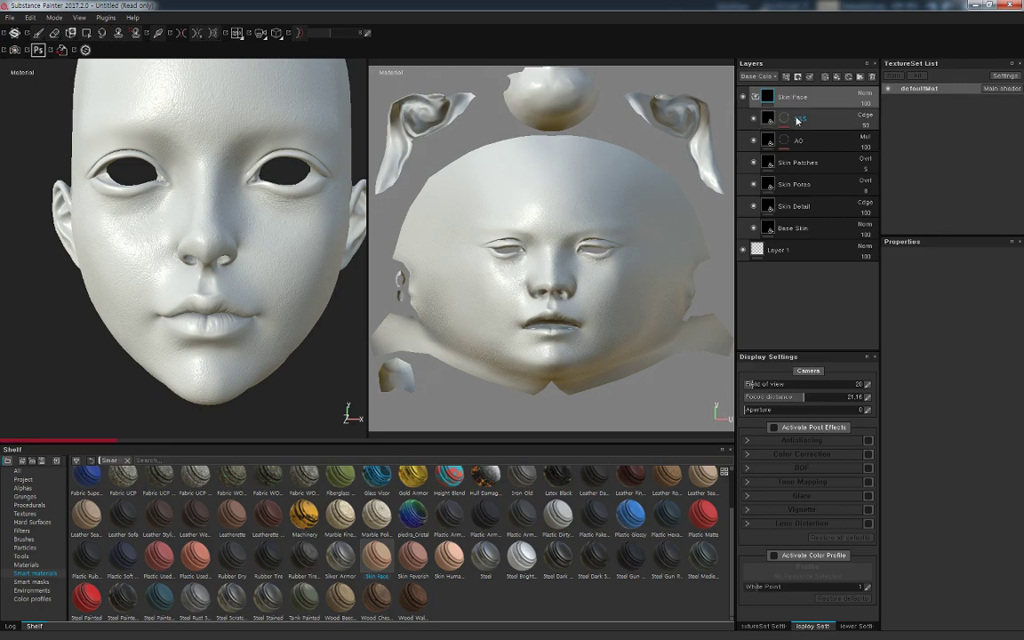
# Set the texture set size to 2048 and zoom the 3D view onto the nose and eye
pyautogui.click(764, 627)
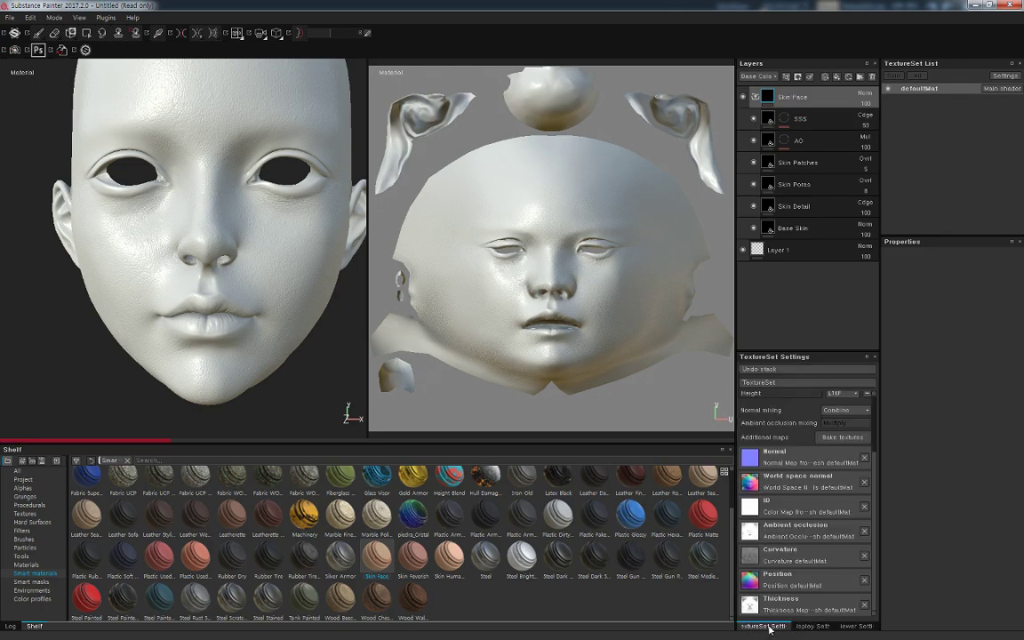
pyautogui.scroll(3, 777, 431)
pyautogui.click(782, 398)
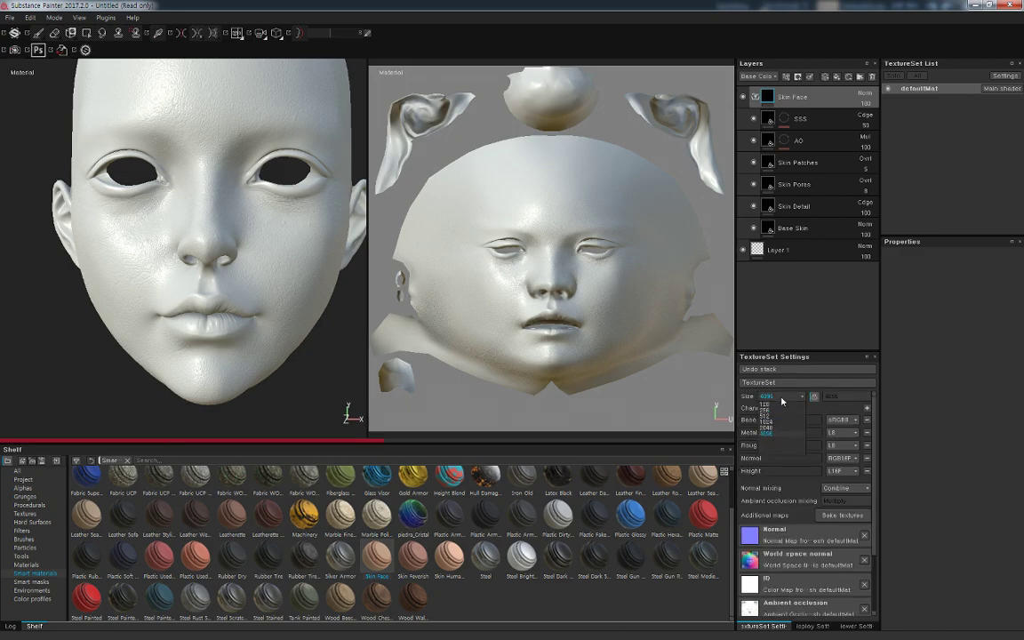
pyautogui.click(771, 432)
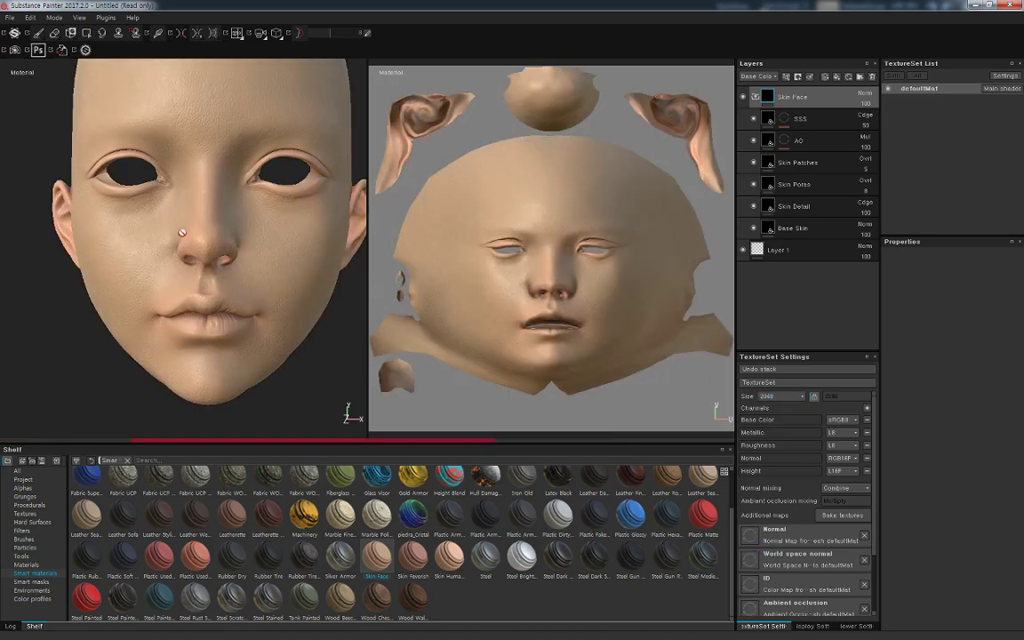
pyautogui.keyDown('alt'); pyautogui.moveTo(182, 233); pyautogui.dragTo(155, 236); pyautogui.keyUp('alt')
pyautogui.moveTo(155, 236)
pyautogui.keyDown('alt'); pyautogui.mouseDown(button='right')
pyautogui.moveTo(217, 328)
pyautogui.moveTo(247, 277)
pyautogui.mouseUp(button='right'); pyautogui.keyUp('alt')
pyautogui.moveTo(247, 277)
pyautogui.keyDown('alt'); pyautogui.mouseDown()
pyautogui.moveTo(275, 217)
pyautogui.moveTo(276, 272)
pyautogui.moveTo(223, 250)
pyautogui.moveTo(216, 269)
pyautogui.mouseUp(); pyautogui.keyUp('alt')
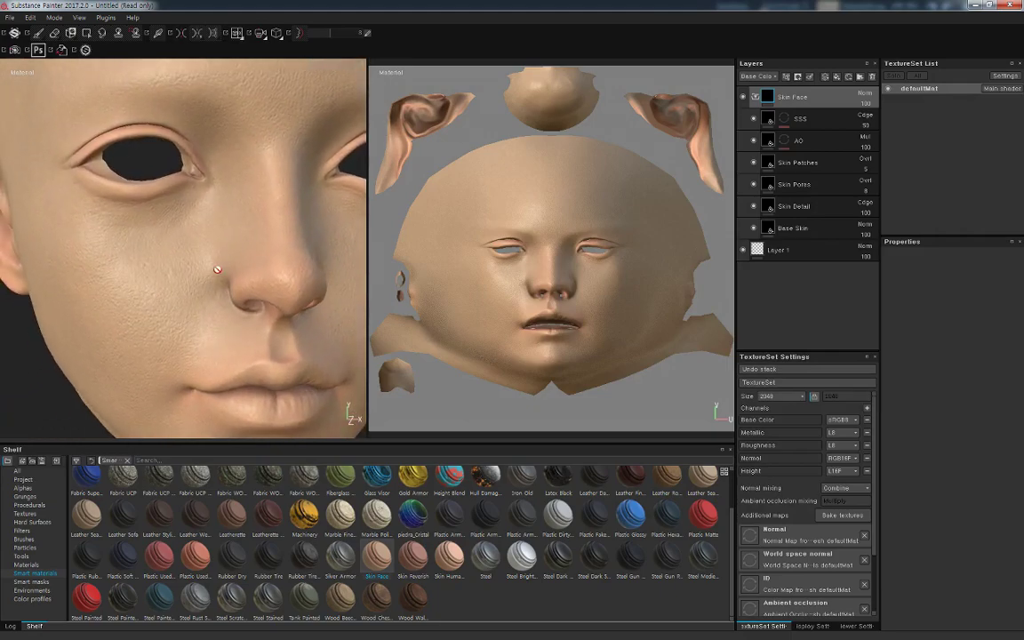
# Collapse, expand, hide and reshow the Skin Face group to compare its effect
pyautogui.click(754, 97)
pyautogui.click(754, 97)
pyautogui.click(745, 97)
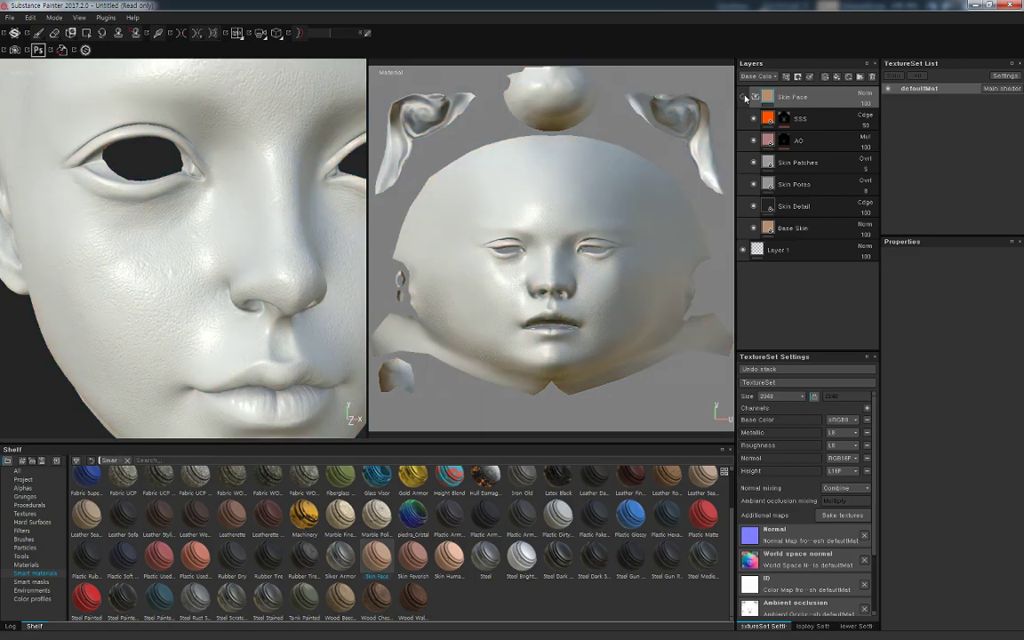
pyautogui.click(745, 98)
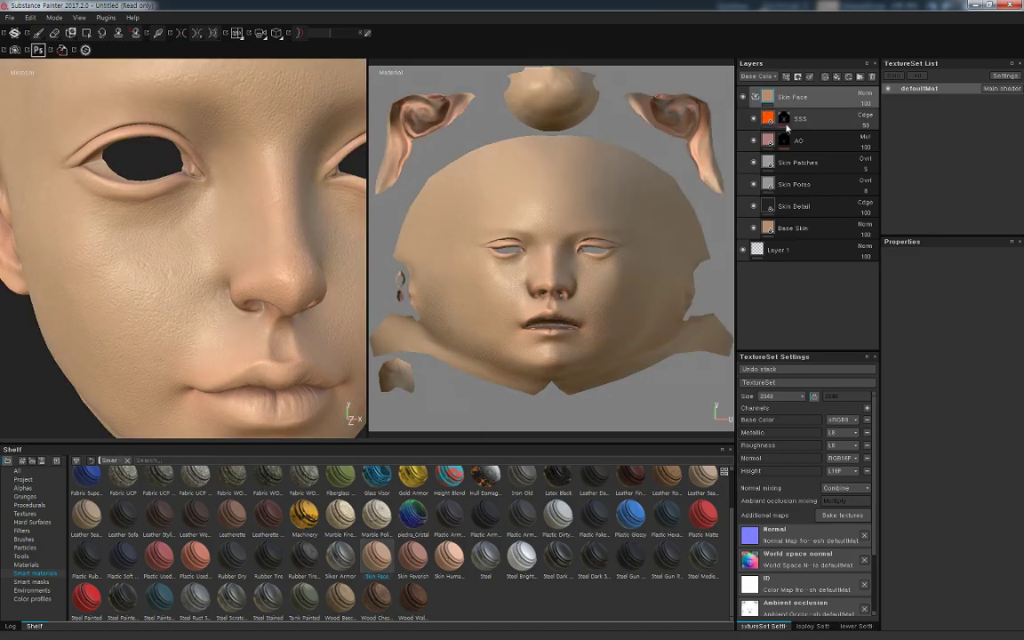
# Give the Base Skin layer a darker, slightly pinker base colour
pyautogui.click(770, 229)
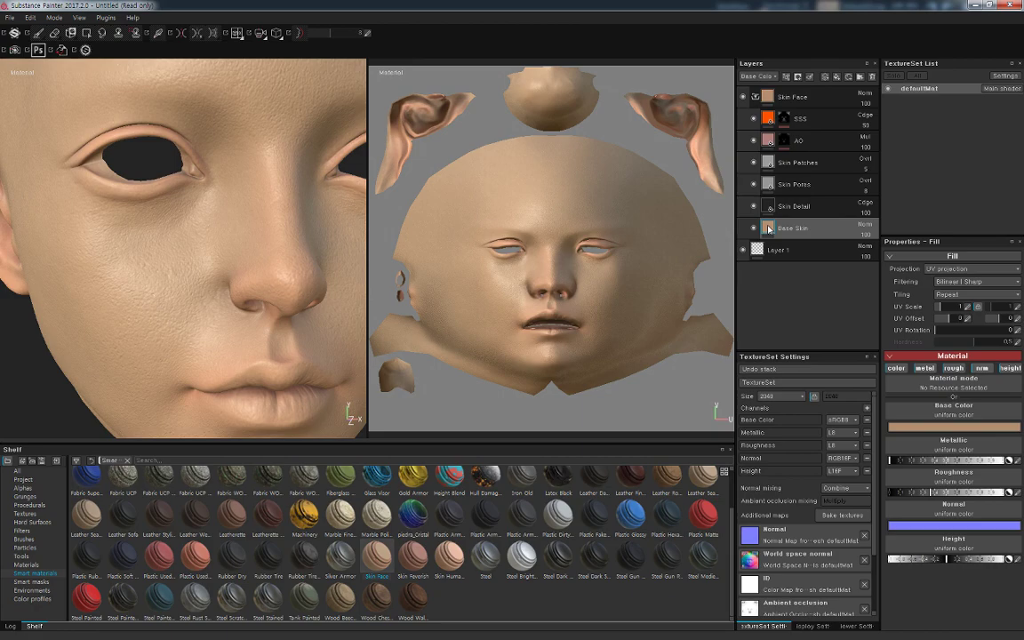
pyautogui.click(941, 428)
pyautogui.click(885, 401)
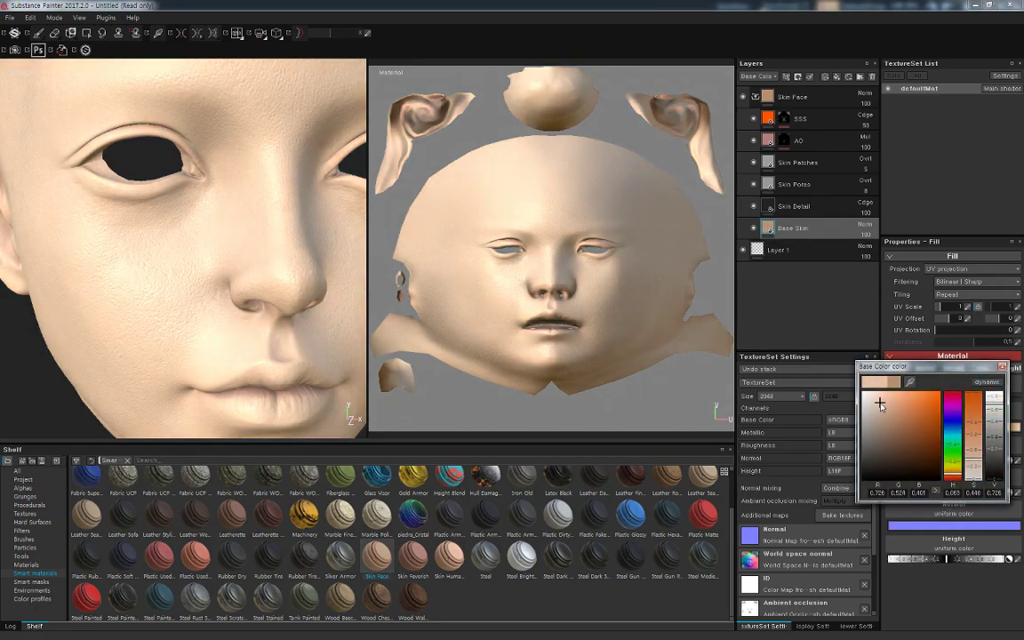
pyautogui.moveTo(886, 404); pyautogui.dragTo(882, 407)
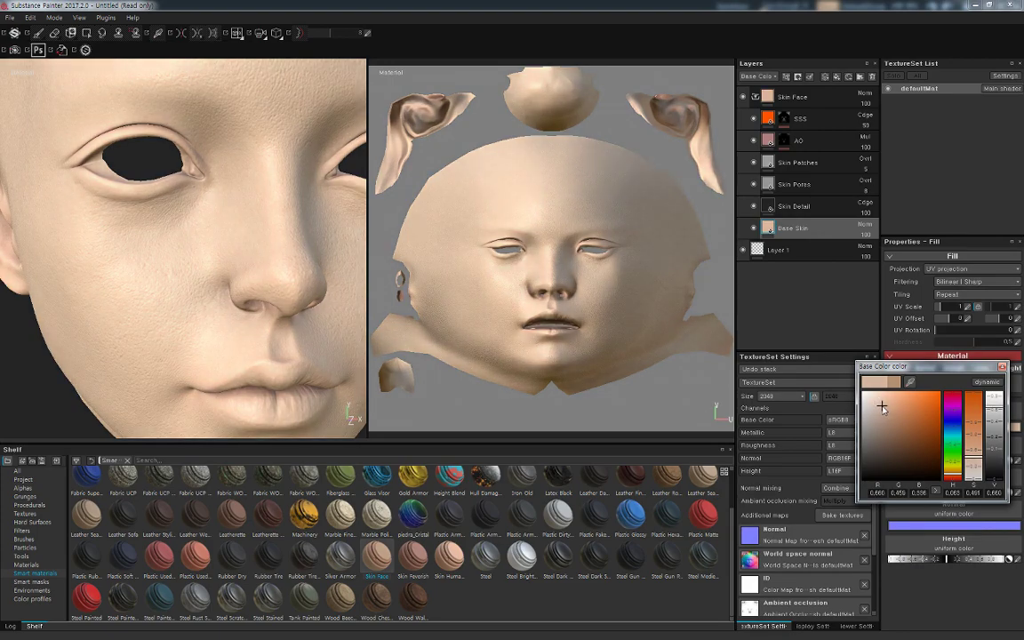
pyautogui.moveTo(953, 478); pyautogui.dragTo(955, 479)
pyautogui.moveTo(881, 406); pyautogui.dragTo(884, 417)
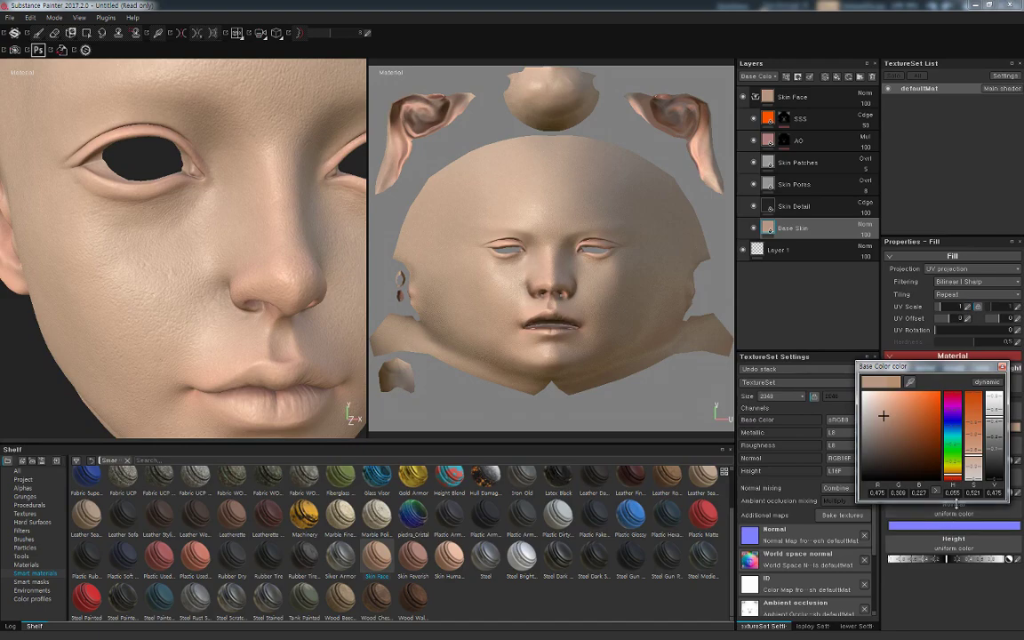
pyautogui.moveTo(883, 418); pyautogui.dragTo(885, 424)
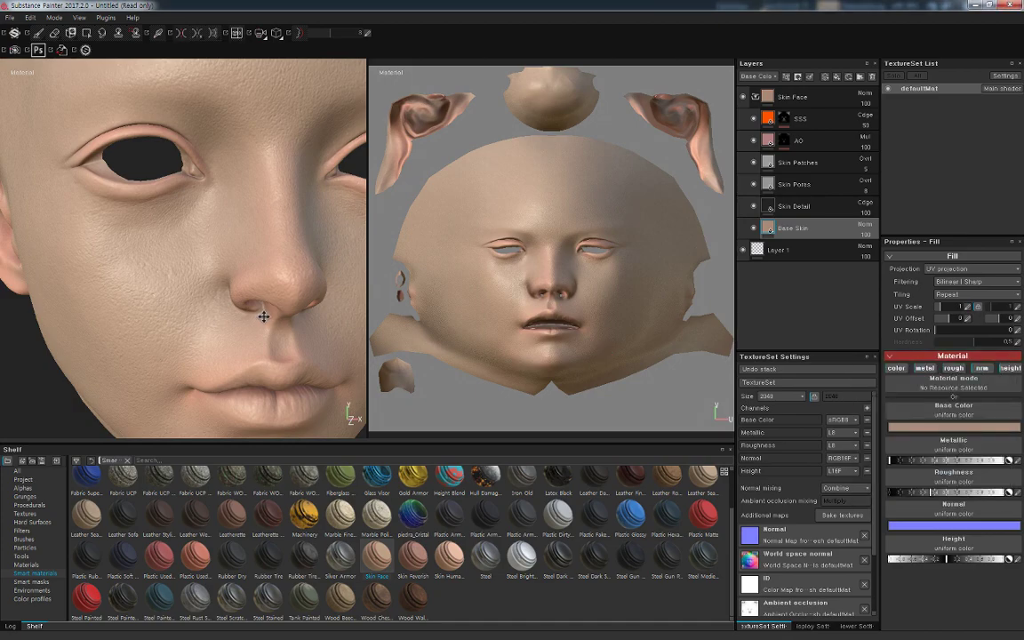
pyautogui.moveTo(263, 311)
pyautogui.keyDown('alt'); pyautogui.mouseDown()
pyautogui.moveTo(242, 226)
pyautogui.moveTo(247, 172)
pyautogui.moveTo(217, 177)
pyautogui.moveTo(228, 222)
pyautogui.mouseUp(); pyautogui.keyUp('alt')
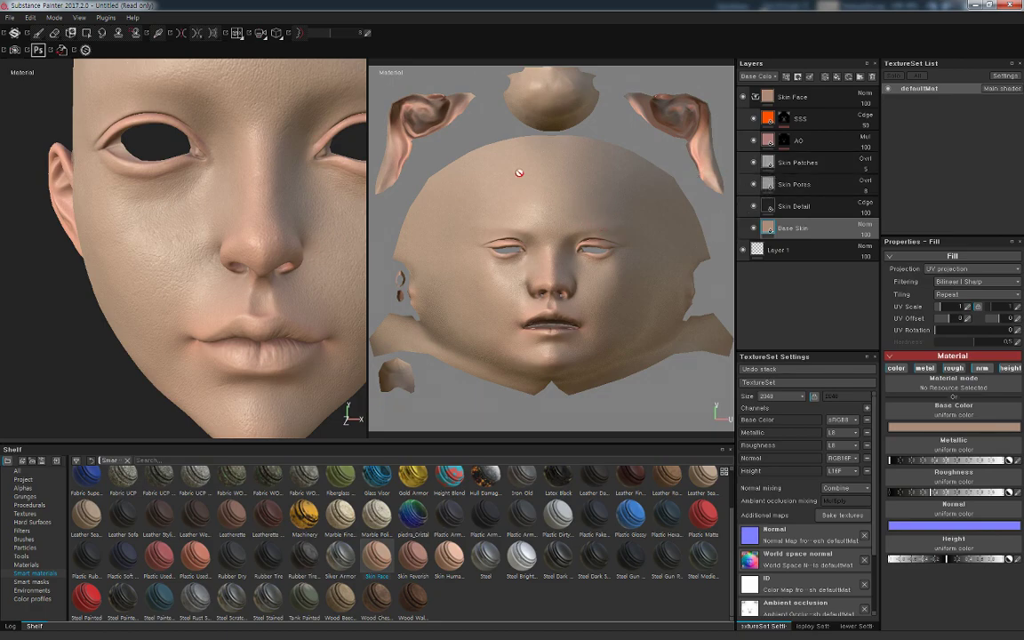
pyautogui.moveTo(307, 181)
pyautogui.keyDown('alt'); pyautogui.mouseDown()
pyautogui.moveTo(252, 228)
pyautogui.moveTo(274, 214)
pyautogui.moveTo(286, 228)
pyautogui.mouseUp(); pyautogui.keyUp('alt')
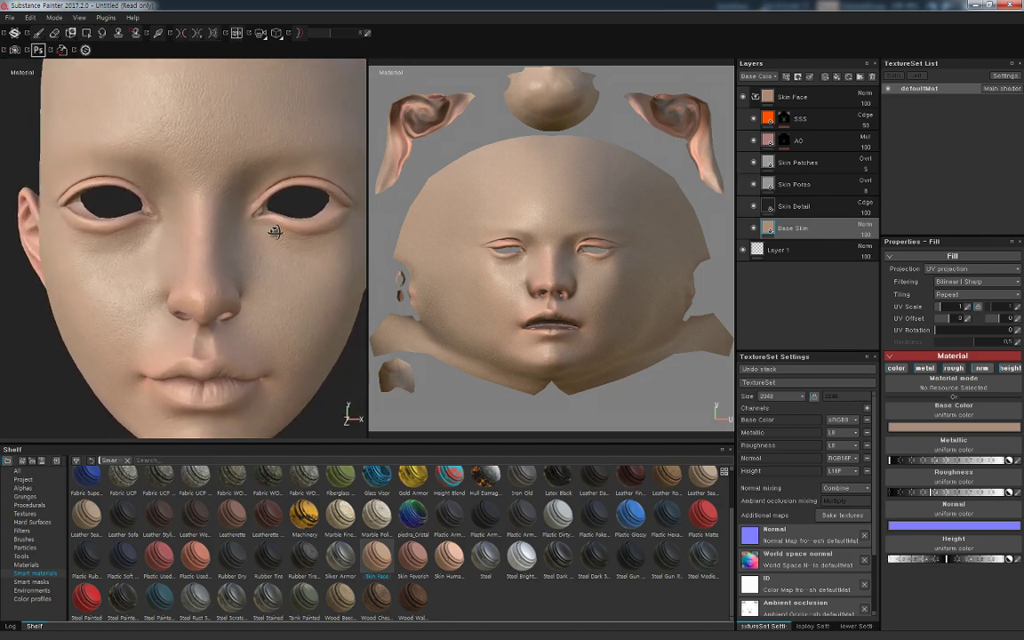
# Compare the SSS layer on and off, expand it, leave it hidden, and select Skin Face
pyautogui.click(753, 120)
pyautogui.click(753, 120)
pyautogui.click(752, 120)
pyautogui.click(753, 120)
pyautogui.click(753, 120)
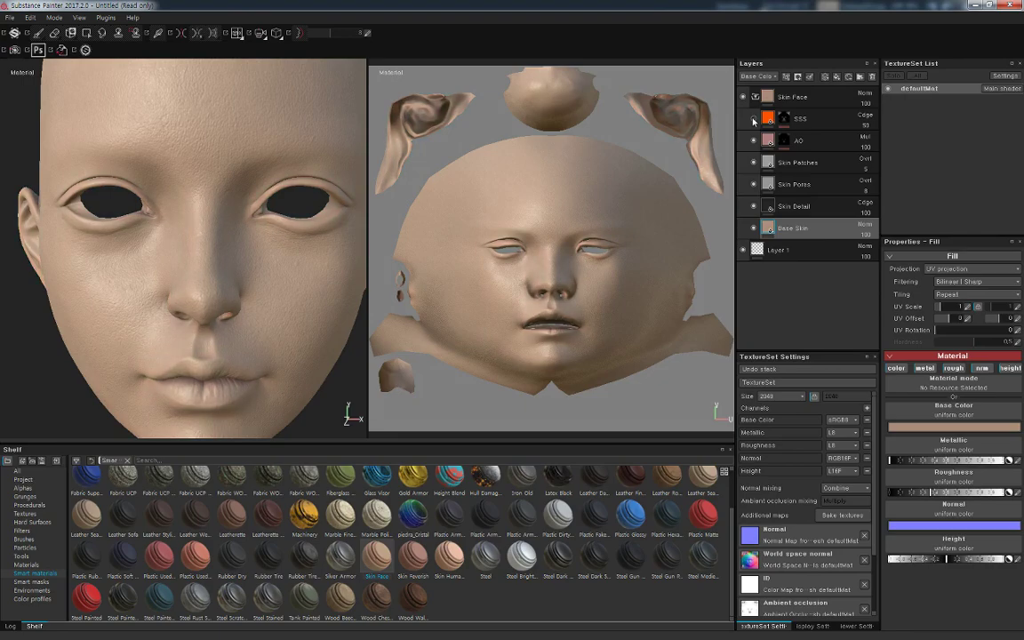
pyautogui.click(783, 118)
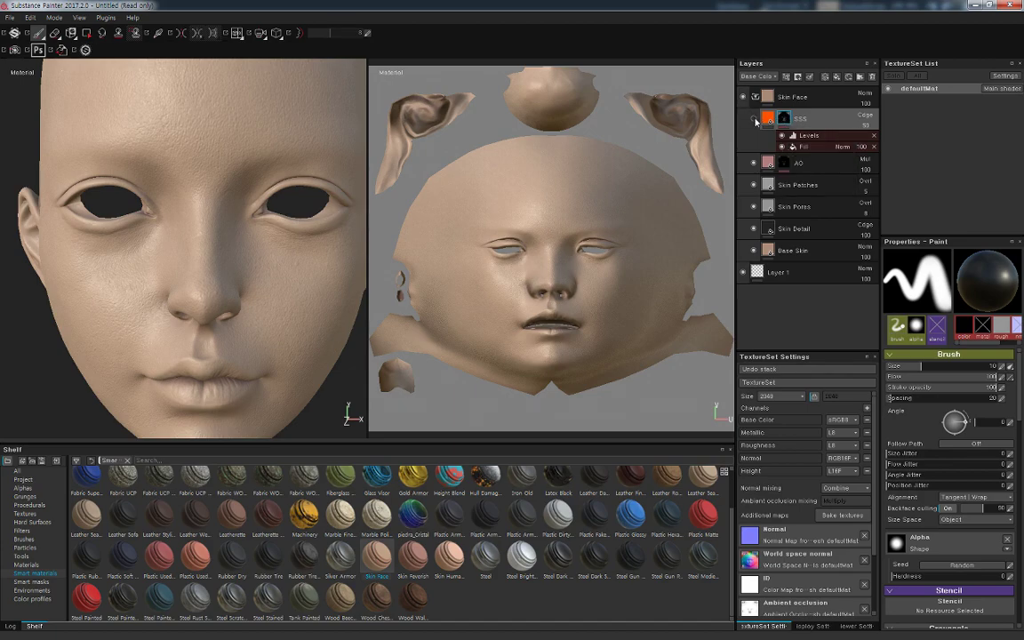
pyautogui.moveTo(303, 218)
pyautogui.keyDown('alt'); pyautogui.mouseDown()
pyautogui.moveTo(286, 221)
pyautogui.moveTo(286, 236)
pyautogui.moveTo(332, 216)
pyautogui.mouseUp(); pyautogui.keyUp('alt')
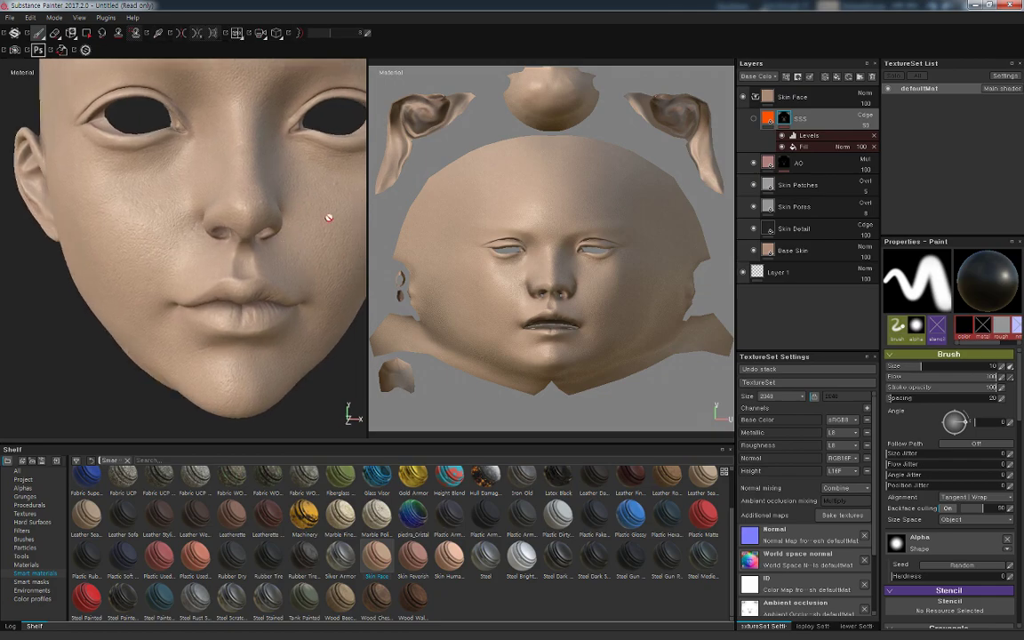
pyautogui.click(802, 99)
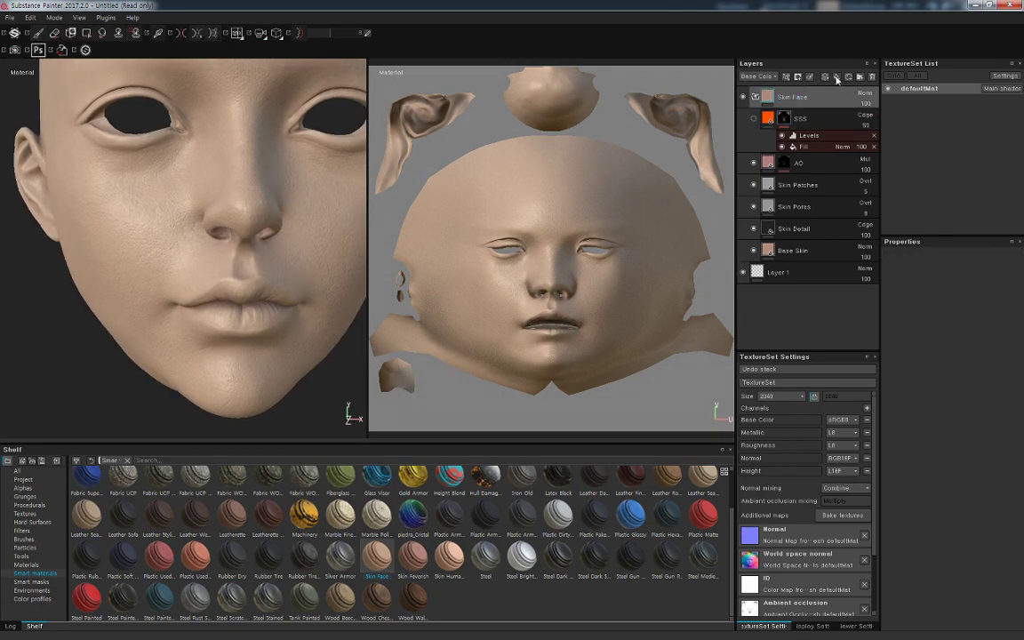
# Add Fill layer 1 at the top of the stack with a black mask
pyautogui.click(836, 79)
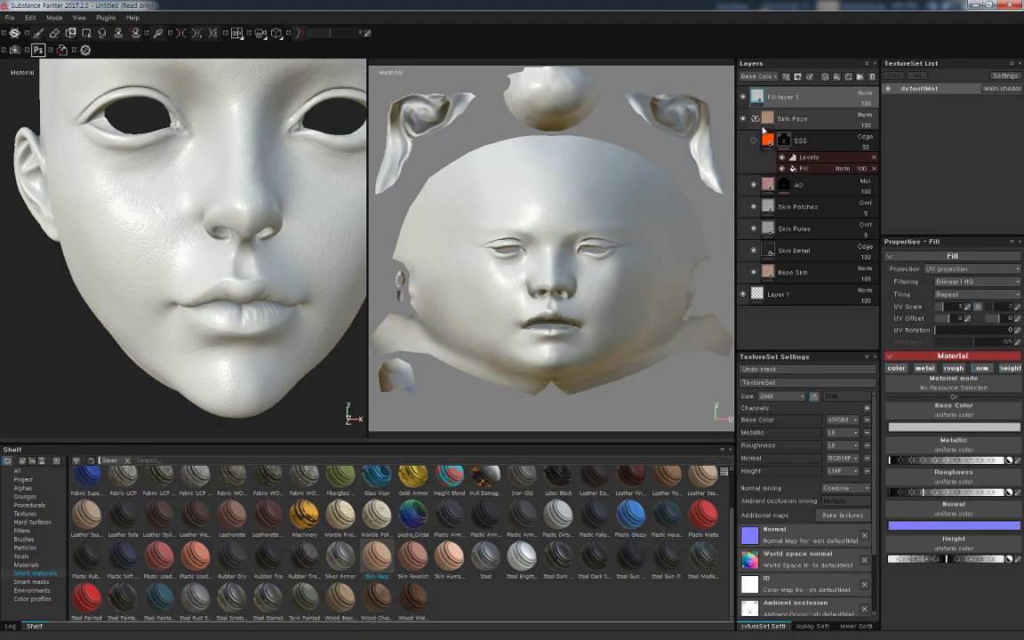
pyautogui.rightClick(789, 96)
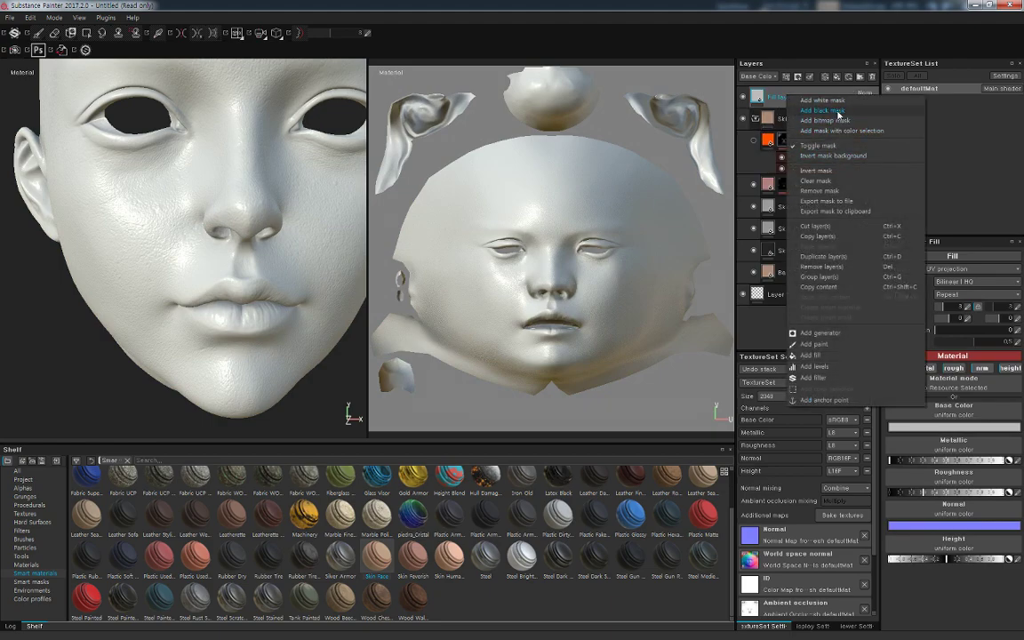
pyautogui.click(839, 112)
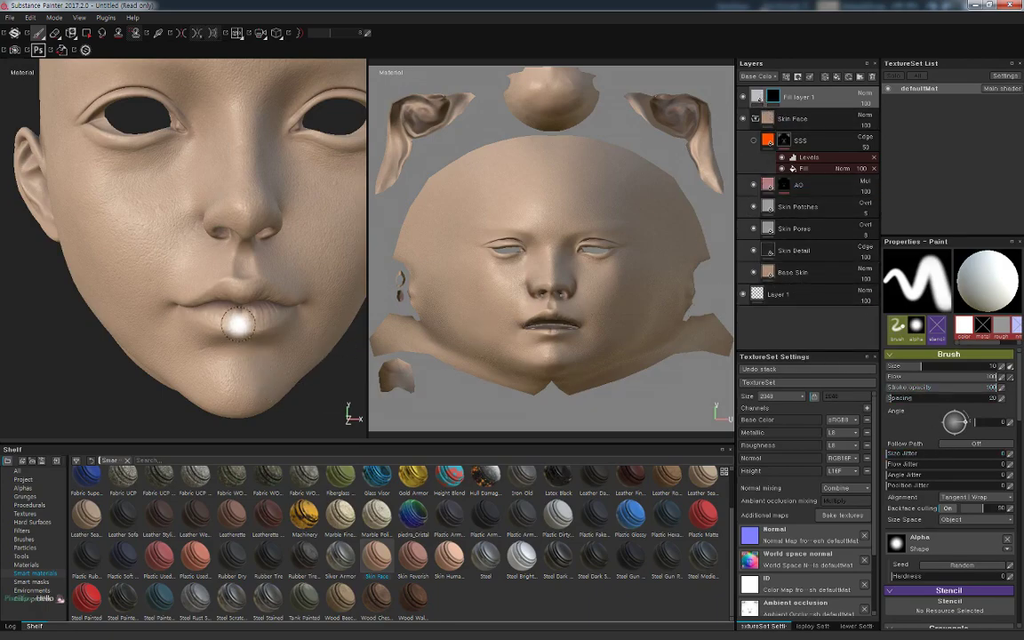
# Paint white across the lips and zoom in close on the nose and lips
pyautogui.moveTo(238, 316); pyautogui.dragTo(232, 314)
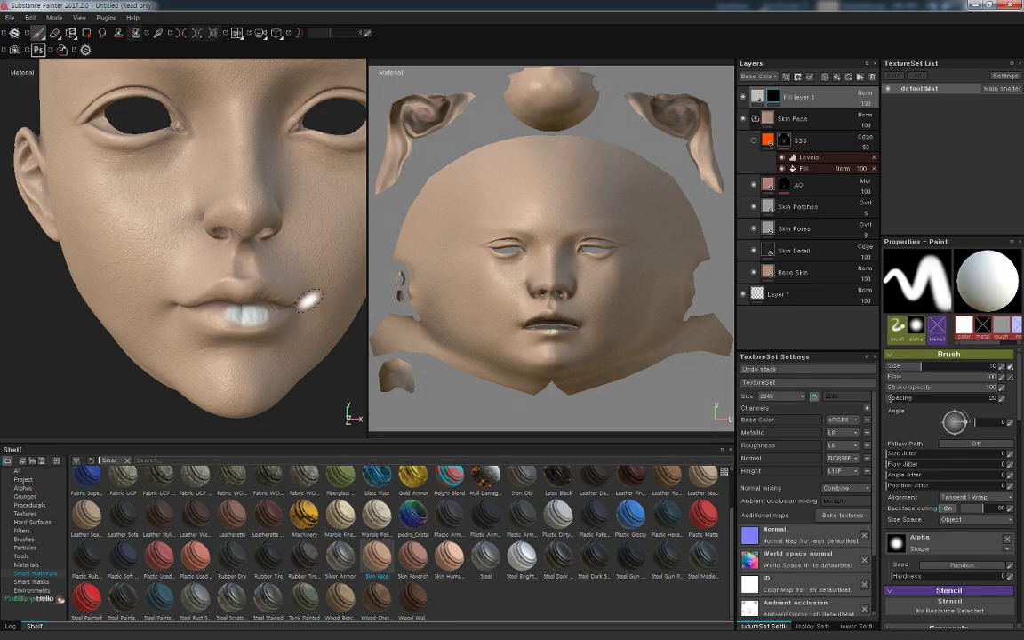
pyautogui.keyDown('alt'); pyautogui.moveTo(294, 342); pyautogui.dragTo(275, 347, button='right'); pyautogui.keyUp('alt')
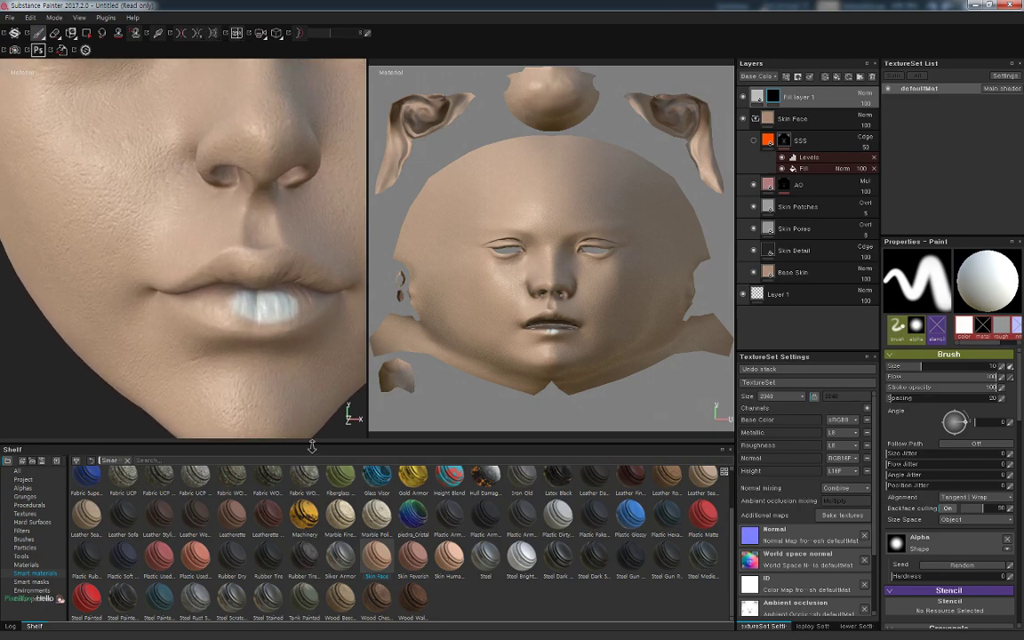
pyautogui.scroll(2, 542, 275)
pyautogui.scroll(3, 548, 269)
pyautogui.scroll(2, 558, 248)
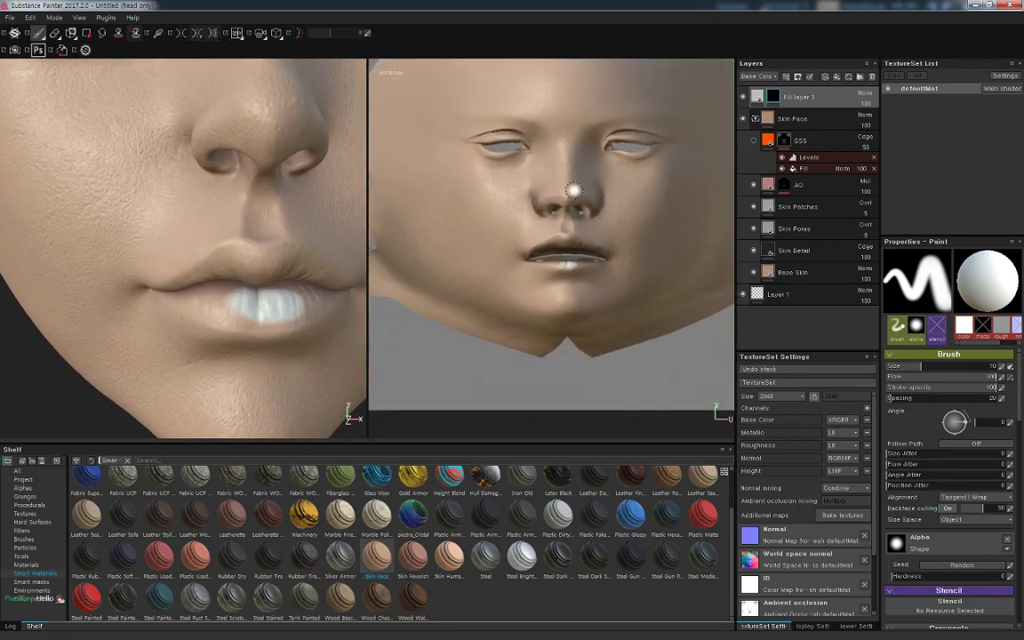
pyautogui.scroll(2, 587, 320)
pyautogui.scroll(2, 587, 320)
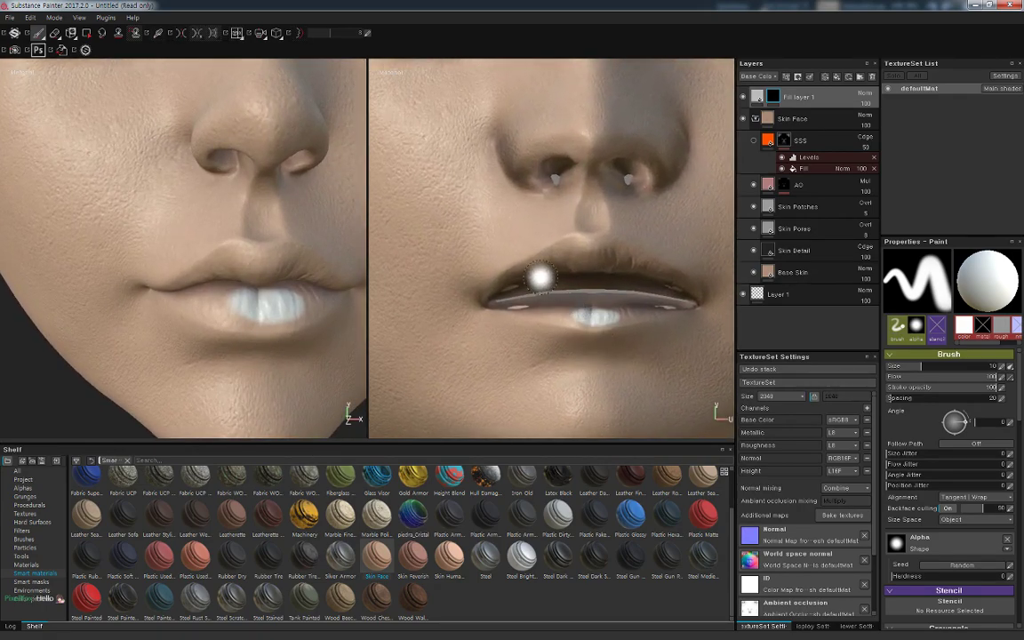
# Paint white gloss along the upper lip, shrinking the brush partway
pyautogui.moveTo(569, 260); pyautogui.dragTo(563, 264)
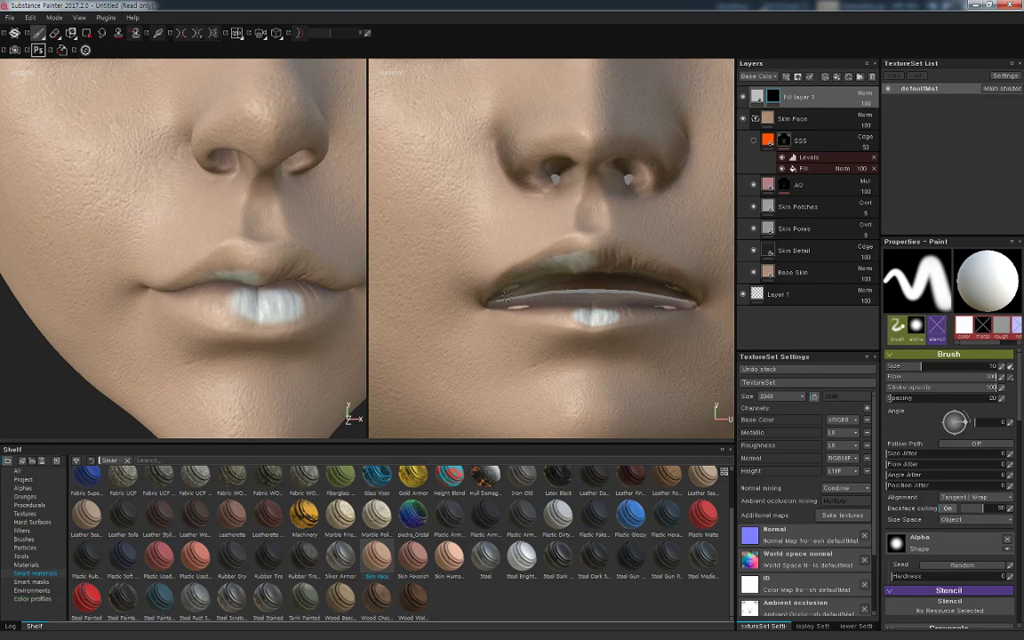
pyautogui.moveTo(444, 253); pyautogui.dragTo(526, 277)
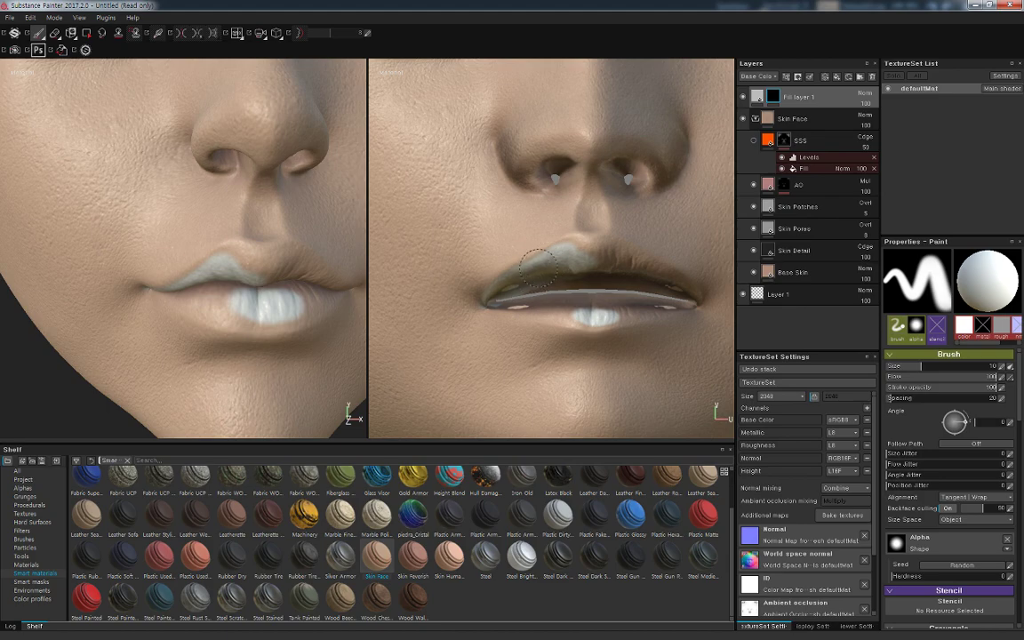
pyautogui.keyDown('ctrl'); pyautogui.moveTo(538, 265); pyautogui.dragTo(583, 252, button='right'); pyautogui.keyUp('ctrl')
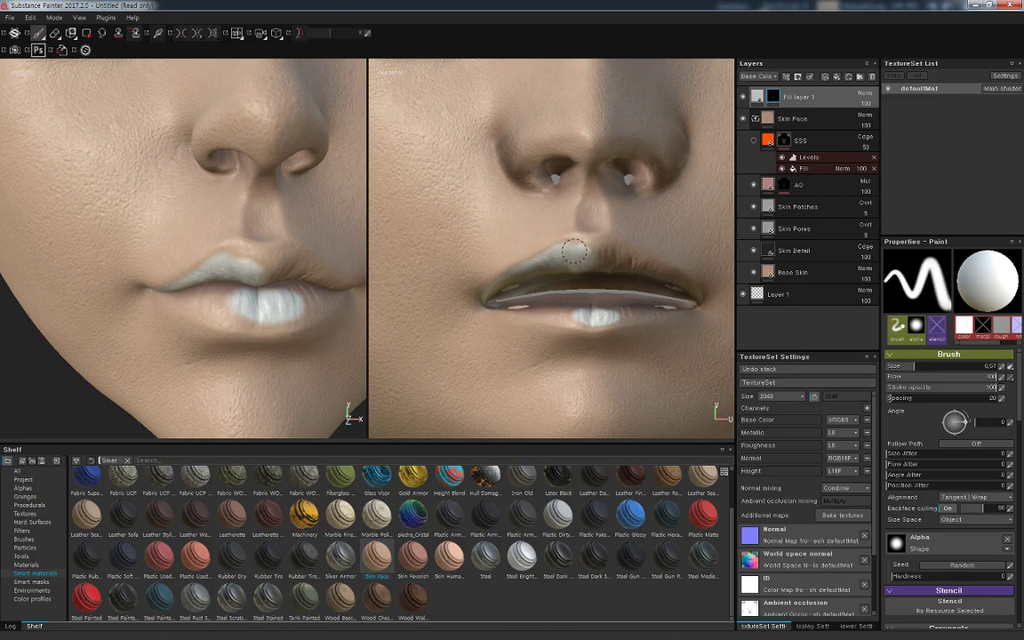
pyautogui.moveTo(590, 245); pyautogui.dragTo(646, 266)
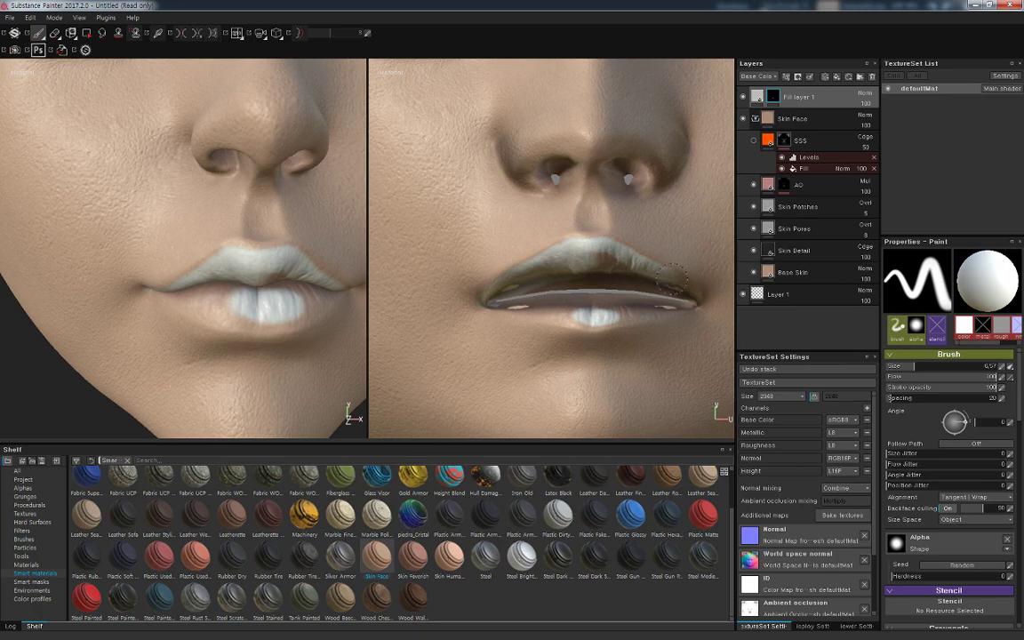
pyautogui.moveTo(648, 283); pyautogui.dragTo(605, 261)
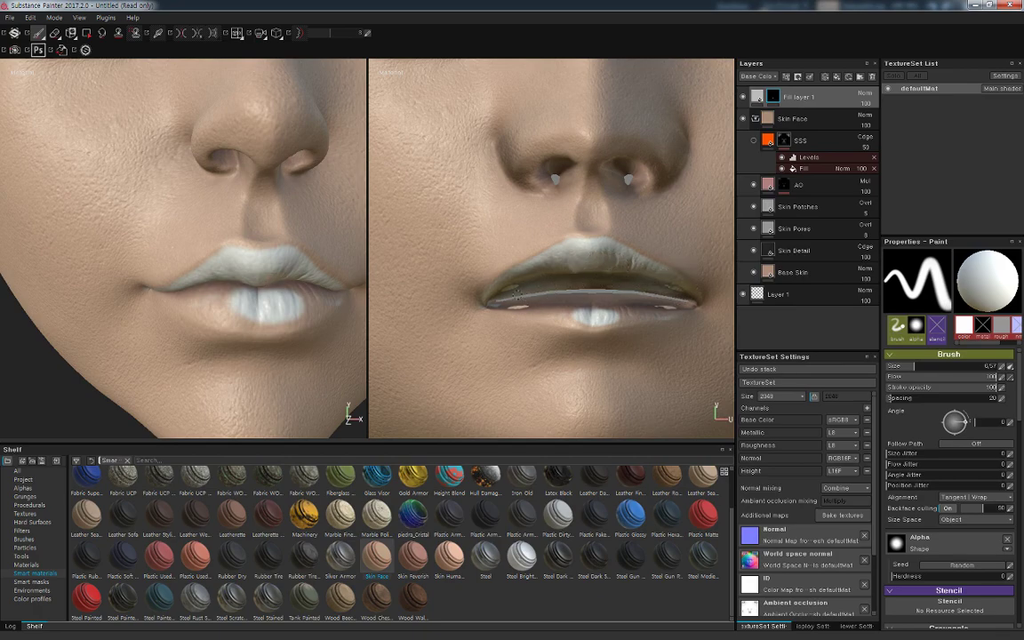
# Gloss the lower lip and lip seam, then set the eraser to size 4.68
pyautogui.moveTo(461, 279)
pyautogui.mouseDown()
pyautogui.moveTo(552, 309)
pyautogui.moveTo(467, 278)
pyautogui.moveTo(507, 284)
pyautogui.moveTo(542, 313)
pyautogui.moveTo(632, 310)
pyautogui.moveTo(610, 316)
pyautogui.moveTo(547, 299)
pyautogui.moveTo(643, 293)
pyautogui.mouseUp()
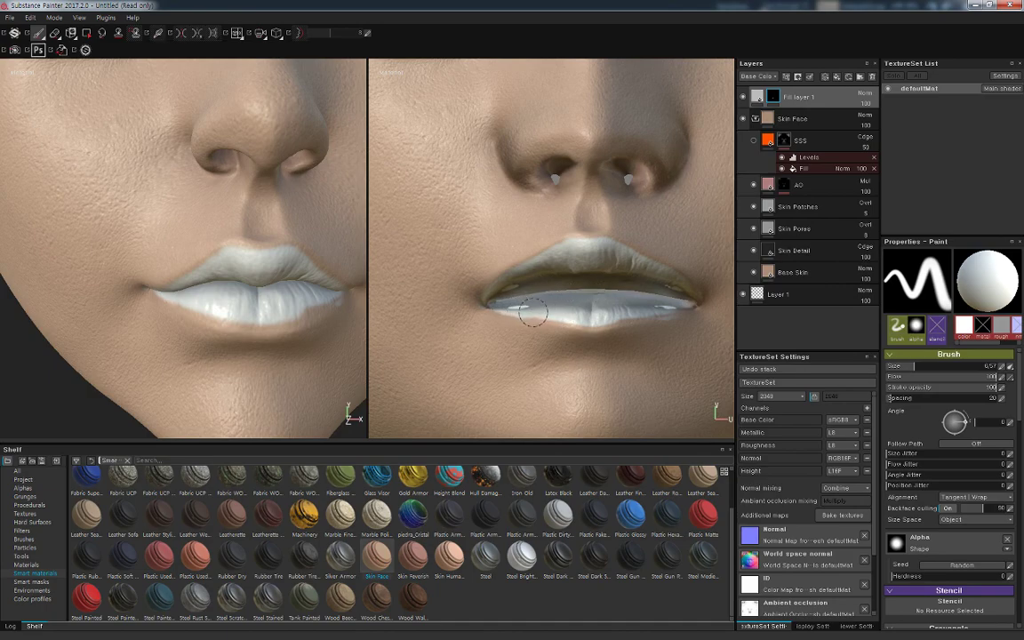
pyautogui.moveTo(556, 316)
pyautogui.mouseDown()
pyautogui.moveTo(533, 313)
pyautogui.moveTo(620, 317)
pyautogui.mouseUp()
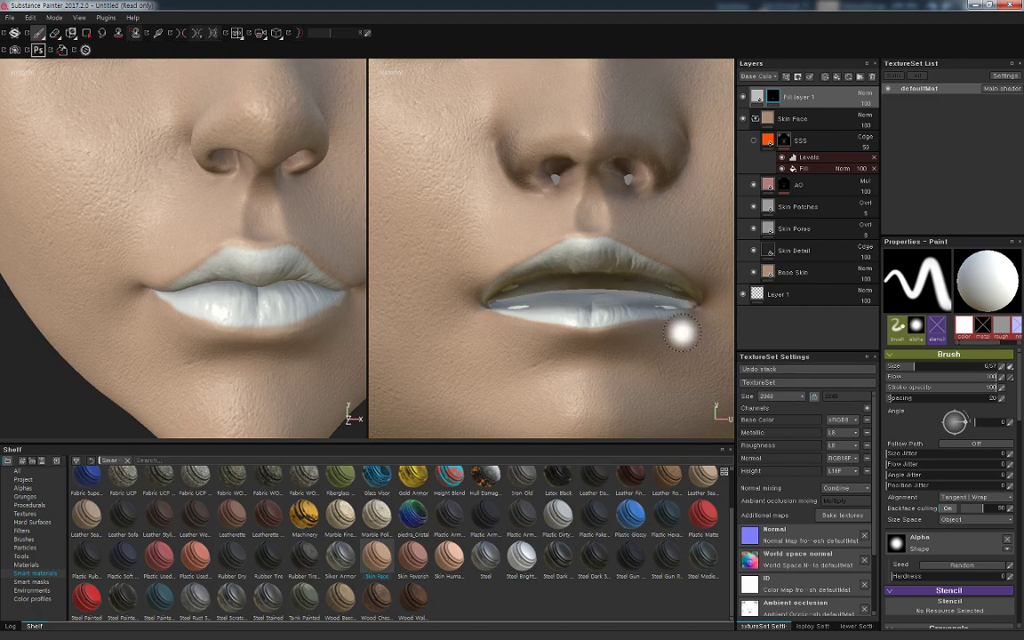
pyautogui.press('e')
pyautogui.keyDown('ctrl'); pyautogui.moveTo(689, 362); pyautogui.dragTo(665, 335, button='right'); pyautogui.keyUp('ctrl')
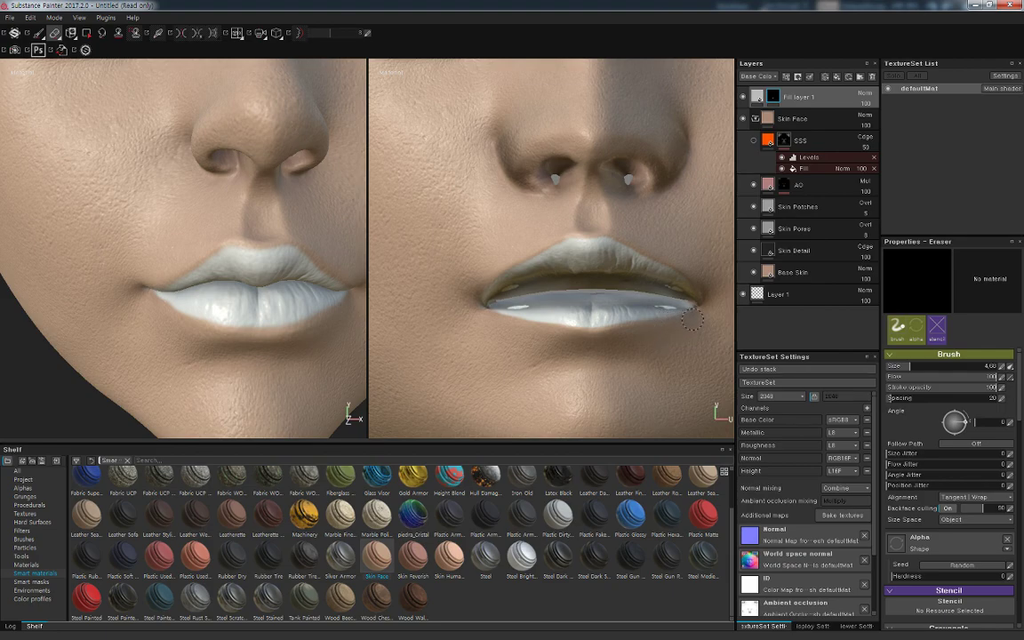
# Switch to painting at brush size 3.11 and add white along the lower lip
pyautogui.press('p')
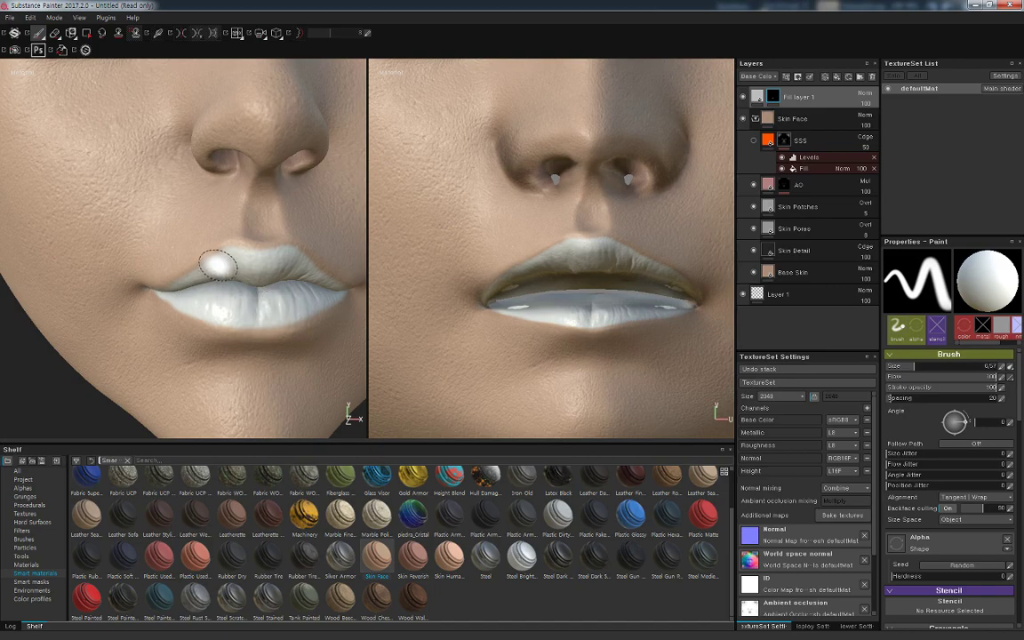
pyautogui.keyDown('ctrl'); pyautogui.moveTo(227, 274); pyautogui.dragTo(192, 274, button='right'); pyautogui.keyUp('ctrl')
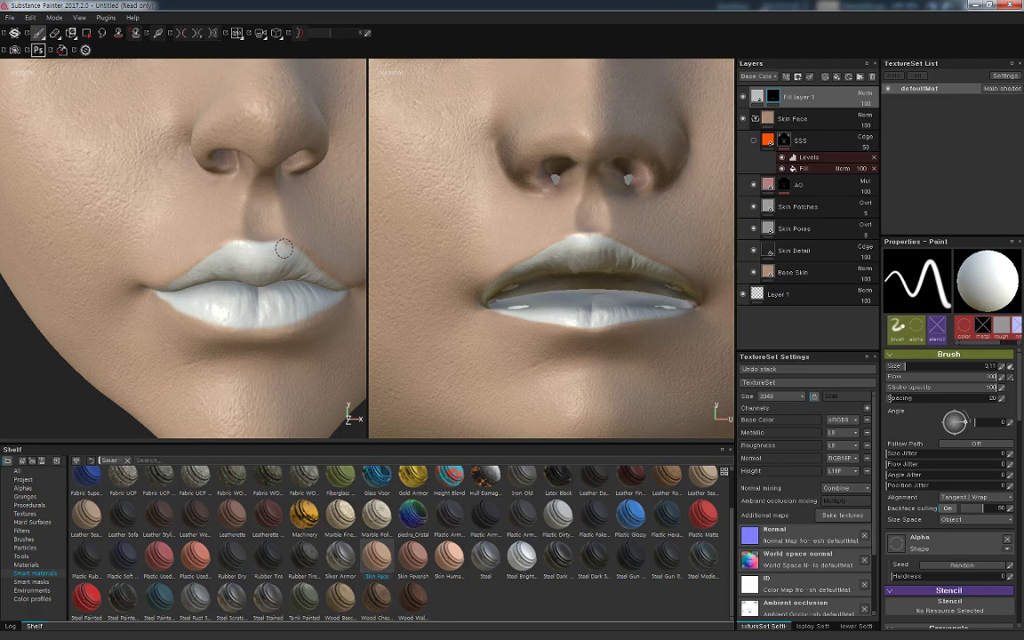
pyautogui.moveTo(333, 291)
pyautogui.keyDown('alt'); pyautogui.mouseDown()
pyautogui.moveTo(304, 291)
pyautogui.moveTo(270, 242)
pyautogui.mouseUp(); pyautogui.keyUp('alt')
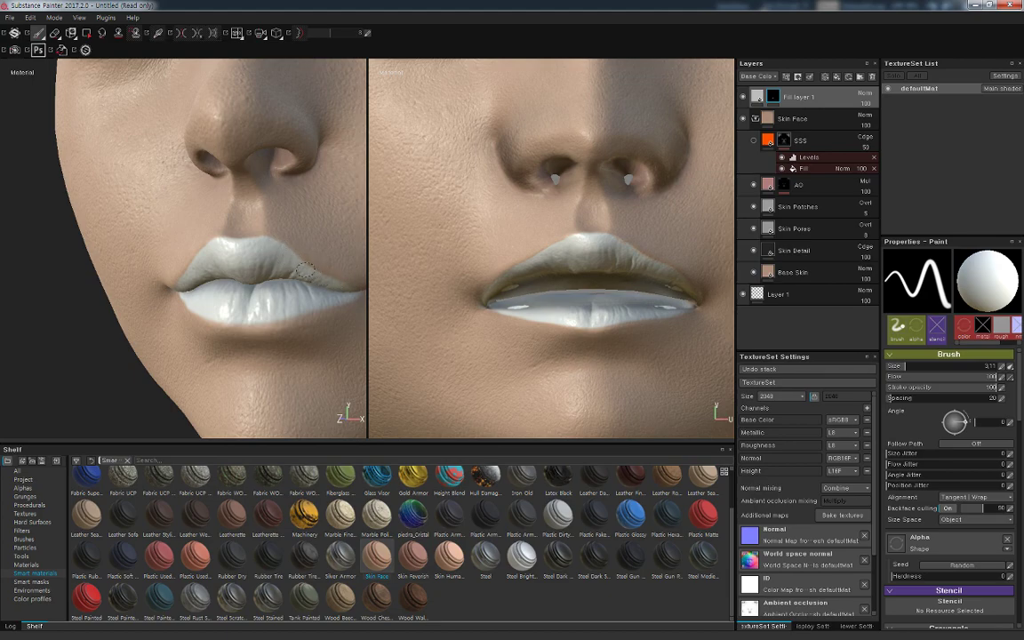
pyautogui.keyDown('alt'); pyautogui.moveTo(318, 276); pyautogui.dragTo(164, 245); pyautogui.keyUp('alt')
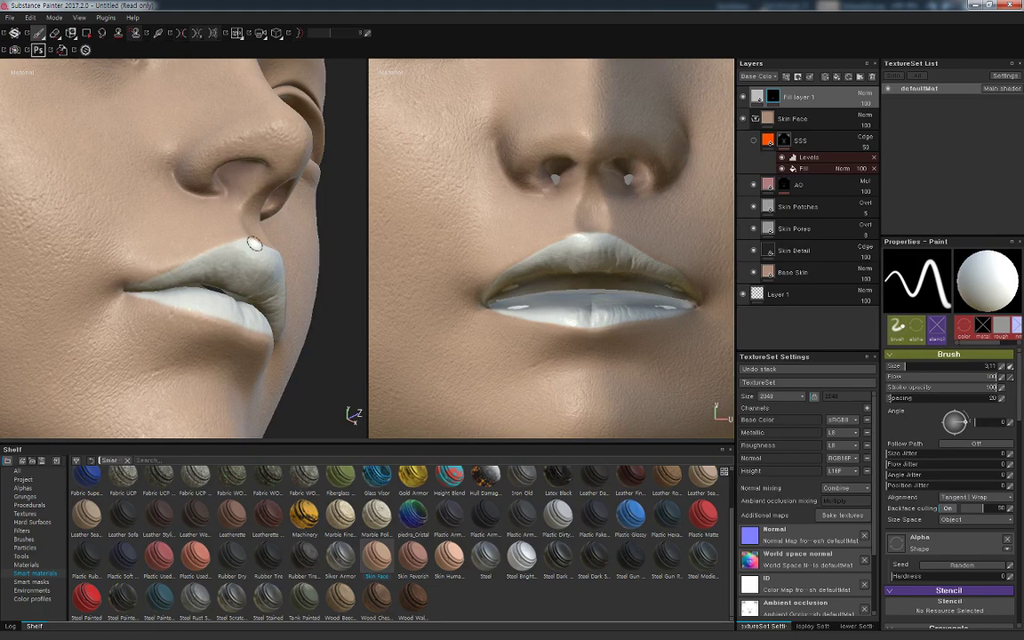
pyautogui.moveTo(233, 256)
pyautogui.keyDown('alt'); pyautogui.mouseDown()
pyautogui.moveTo(201, 322)
pyautogui.moveTo(178, 294)
pyautogui.mouseUp(); pyautogui.keyUp('alt')
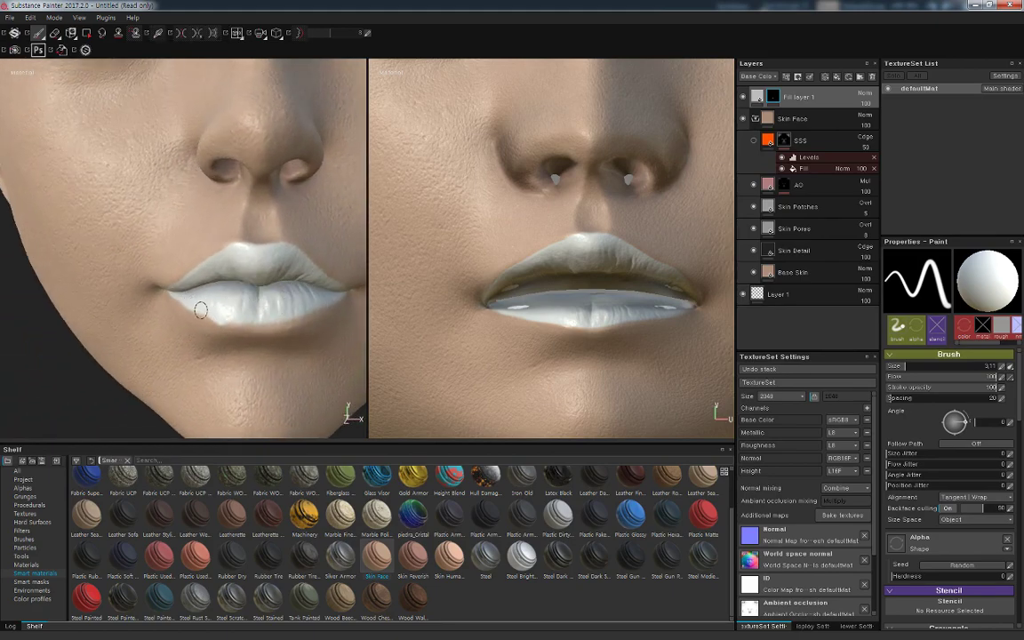
pyautogui.moveTo(187, 303); pyautogui.dragTo(273, 323)
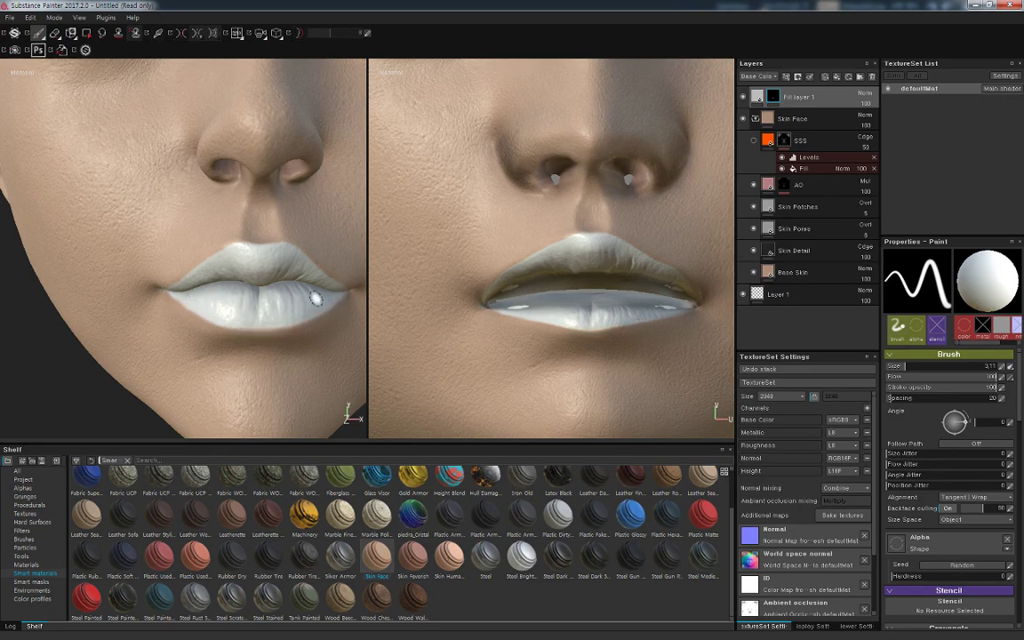
# Check the lips from side and front, then zoom out to the whole lower face
pyautogui.keyDown('alt'); pyautogui.moveTo(312, 306); pyautogui.dragTo(156, 320); pyautogui.keyUp('alt')
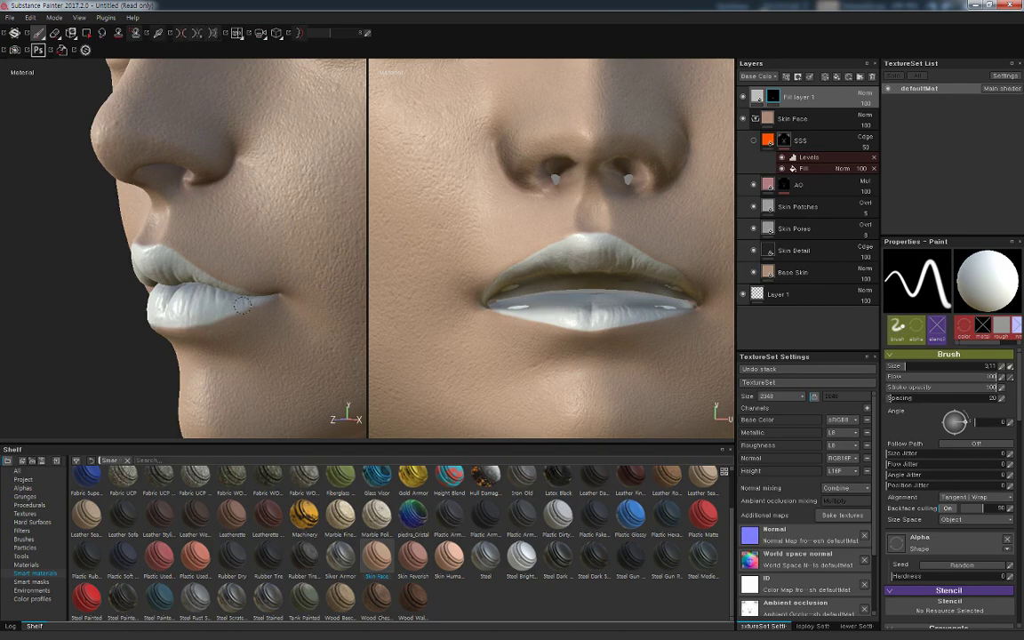
pyautogui.moveTo(240, 297)
pyautogui.keyDown('alt'); pyautogui.mouseDown()
pyautogui.moveTo(216, 320)
pyautogui.moveTo(240, 355)
pyautogui.mouseUp(); pyautogui.keyUp('alt')
pyautogui.keyDown('alt'); pyautogui.moveTo(240, 355); pyautogui.dragTo(376, 351, button='middle'); pyautogui.keyUp('alt')
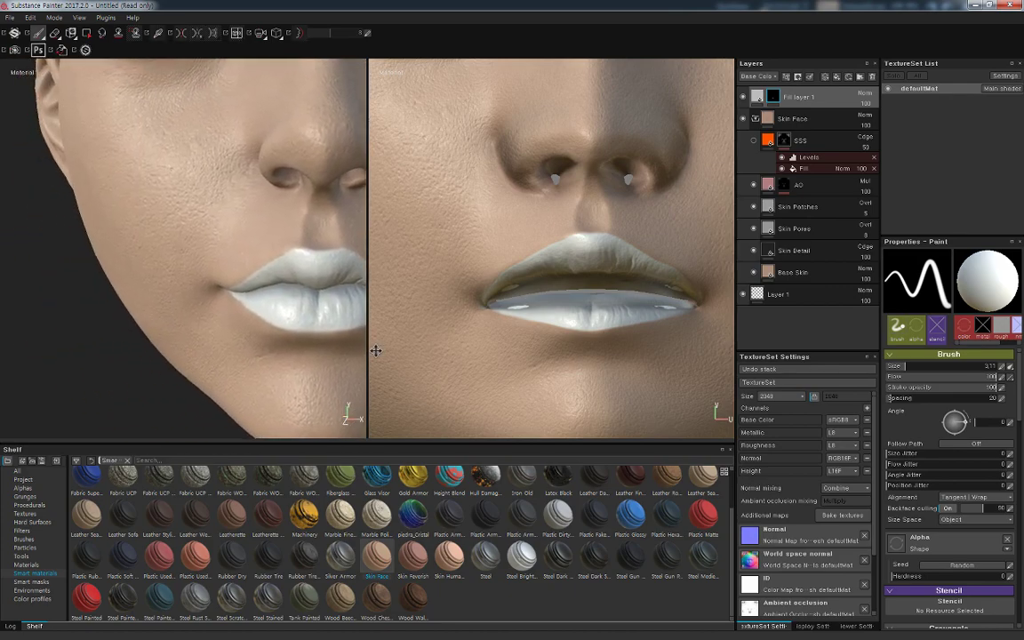
pyautogui.scroll(-2, 376, 351)
pyautogui.keyDown('alt'); pyautogui.moveTo(244, 290); pyautogui.dragTo(244, 224); pyautogui.keyUp('alt')
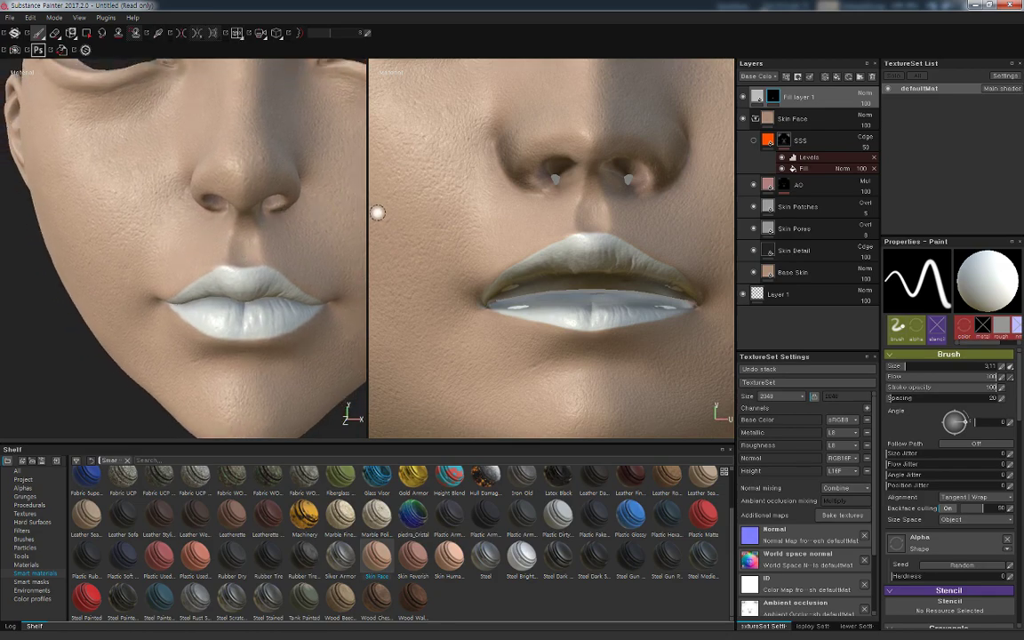
# Drag the viewport splitter right to widen the 3D view, then zoom in on the lips
pyautogui.moveTo(367, 212); pyautogui.dragTo(595, 209)
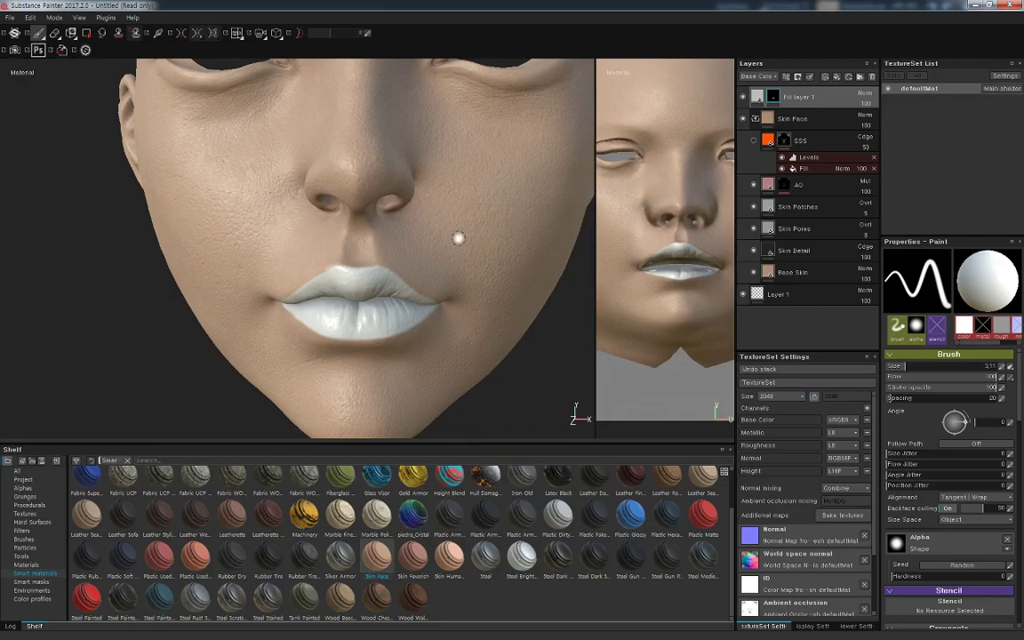
pyautogui.scroll(1, 458, 237)
pyautogui.scroll(2, 434, 221)
pyautogui.moveTo(427, 332)
pyautogui.keyDown('alt'); pyautogui.mouseDown()
pyautogui.moveTo(384, 318)
pyautogui.moveTo(416, 284)
pyautogui.moveTo(450, 279)
pyautogui.moveTo(416, 160)
pyautogui.moveTo(446, 248)
pyautogui.moveTo(425, 343)
pyautogui.moveTo(464, 224)
pyautogui.moveTo(430, 279)
pyautogui.moveTo(418, 265)
pyautogui.moveTo(423, 275)
pyautogui.mouseUp(); pyautogui.keyUp('alt')
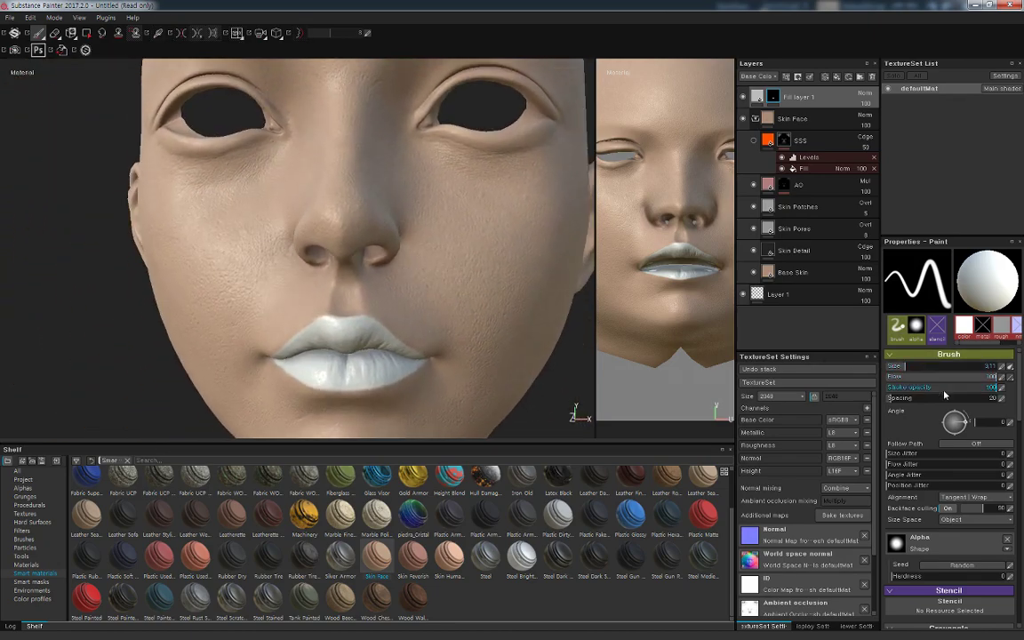
# Turn off Fill layer 1's color channel and lower its roughness for glossy lips
pyautogui.click(758, 97)
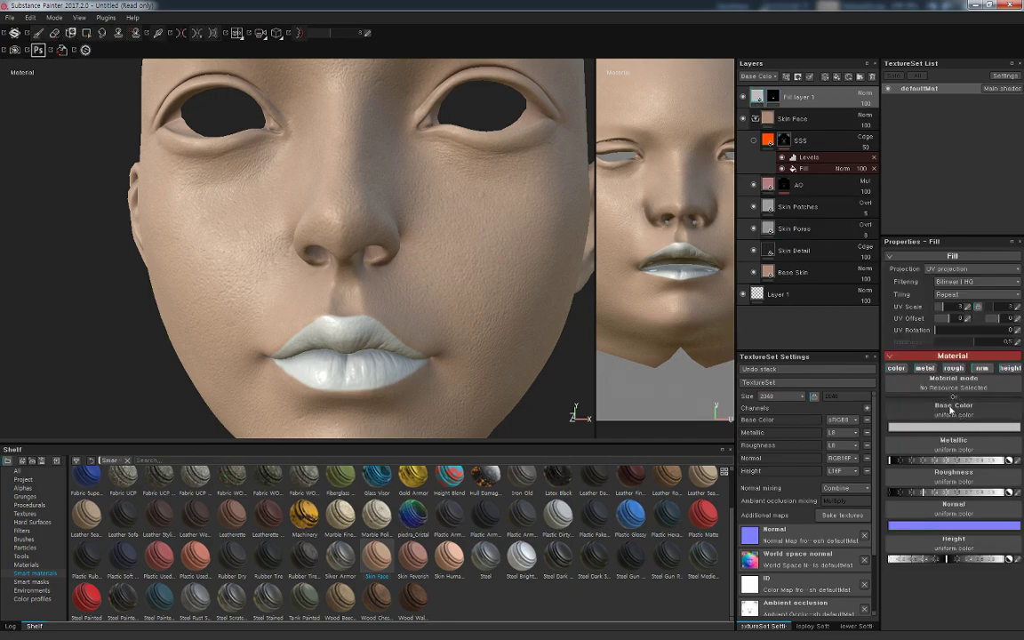
pyautogui.click(898, 368)
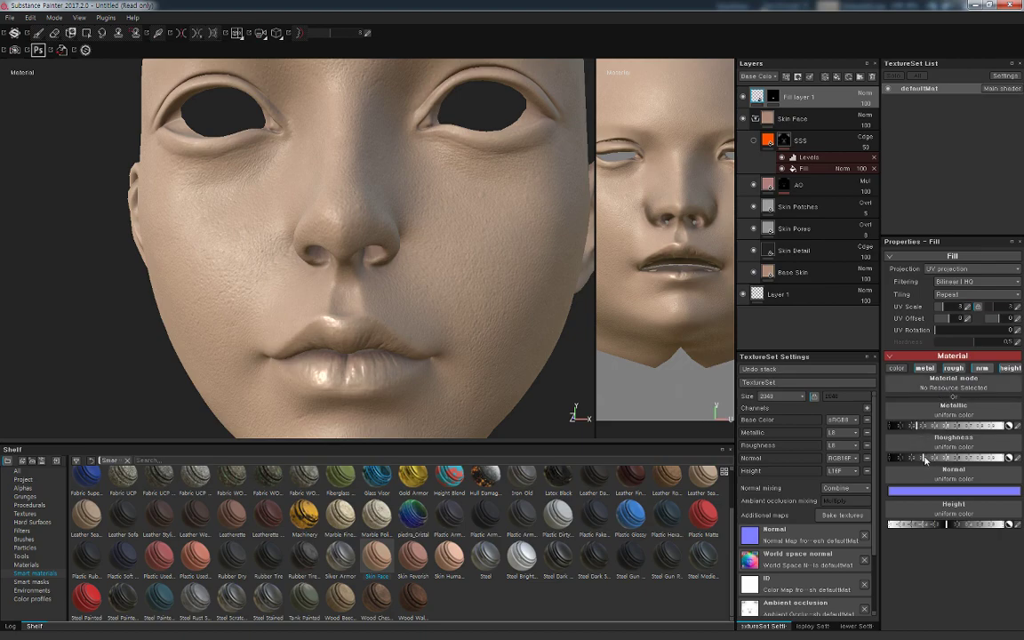
pyautogui.moveTo(914, 460); pyautogui.dragTo(898, 458)
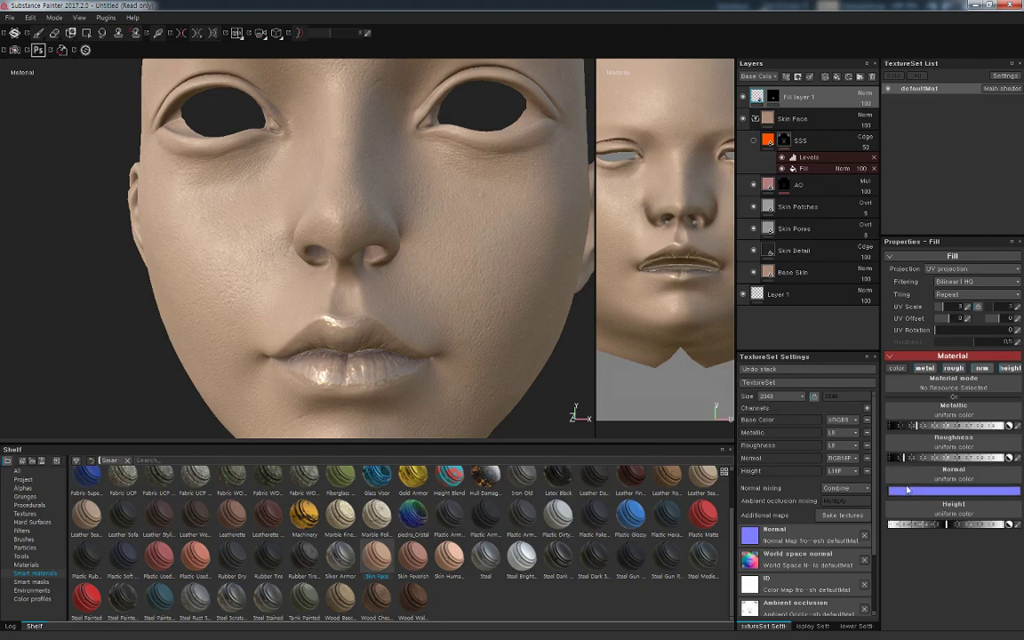
pyautogui.moveTo(411, 316)
pyautogui.keyDown('alt'); pyautogui.mouseDown()
pyautogui.moveTo(482, 364)
pyautogui.moveTo(517, 371)
pyautogui.moveTo(472, 343)
pyautogui.moveTo(480, 360)
pyautogui.mouseUp(); pyautogui.keyUp('alt')
pyautogui.moveTo(449, 289)
pyautogui.keyDown('alt'); pyautogui.mouseDown()
pyautogui.moveTo(464, 286)
pyautogui.moveTo(450, 343)
pyautogui.moveTo(459, 291)
pyautogui.moveTo(470, 322)
pyautogui.moveTo(501, 259)
pyautogui.moveTo(519, 277)
pyautogui.moveTo(589, 275)
pyautogui.moveTo(588, 304)
pyautogui.moveTo(488, 304)
pyautogui.moveTo(412, 324)
pyautogui.moveTo(349, 282)
pyautogui.mouseUp(); pyautogui.keyUp('alt')
pyautogui.moveTo(402, 255)
pyautogui.keyDown('alt'); pyautogui.mouseDown()
pyautogui.moveTo(467, 327)
pyautogui.moveTo(466, 289)
pyautogui.mouseUp(); pyautogui.keyUp('alt')
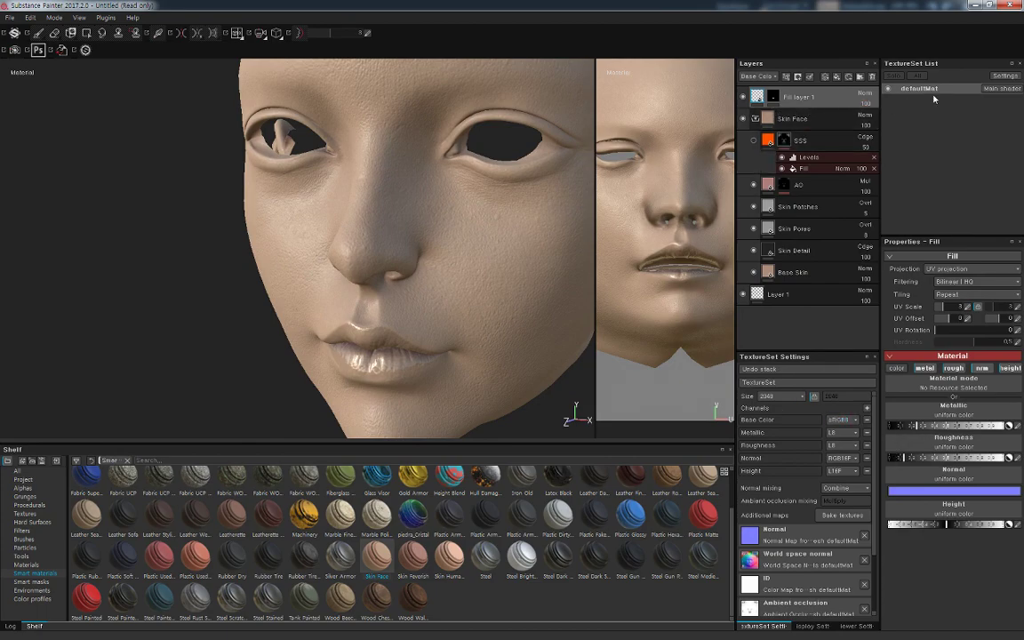
# Add Fill layer 2 at the top of the stack and give it a black mask
pyautogui.click(836, 77)
pyautogui.rightClick(807, 102)
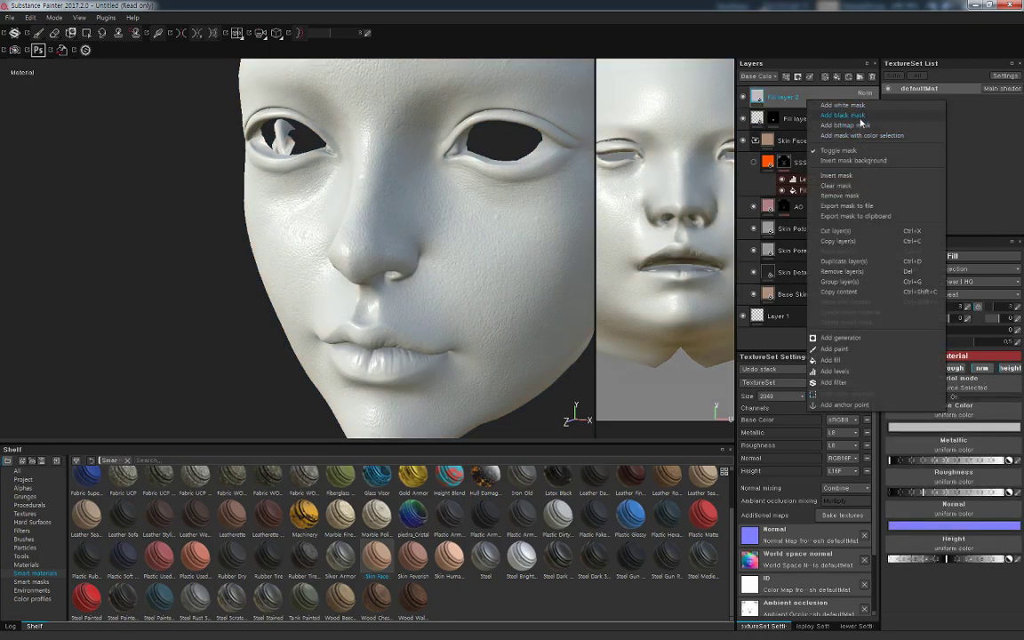
pyautogui.click(860, 116)
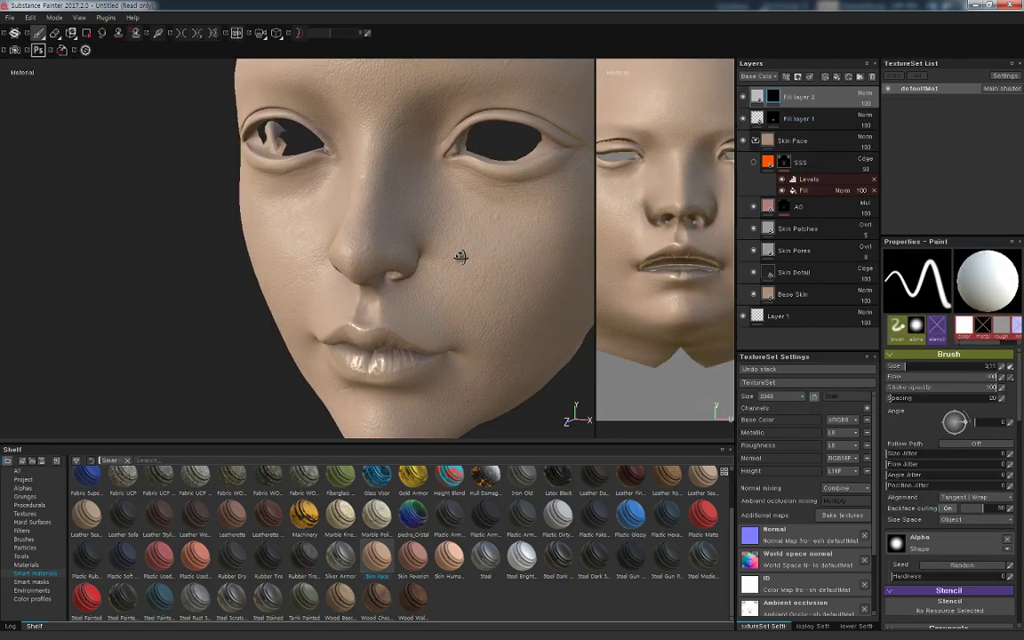
# Zoom and orbit close in on the eyes, ending with both eyes and the nose in view
pyautogui.keyDown('alt'); pyautogui.moveTo(468, 252); pyautogui.dragTo(467, 347, button='middle'); pyautogui.keyUp('alt')
pyautogui.moveTo(467, 347)
pyautogui.keyDown('alt'); pyautogui.mouseDown(button='right')
pyautogui.moveTo(450, 308)
pyautogui.moveTo(475, 258)
pyautogui.mouseUp(button='right'); pyautogui.keyUp('alt')
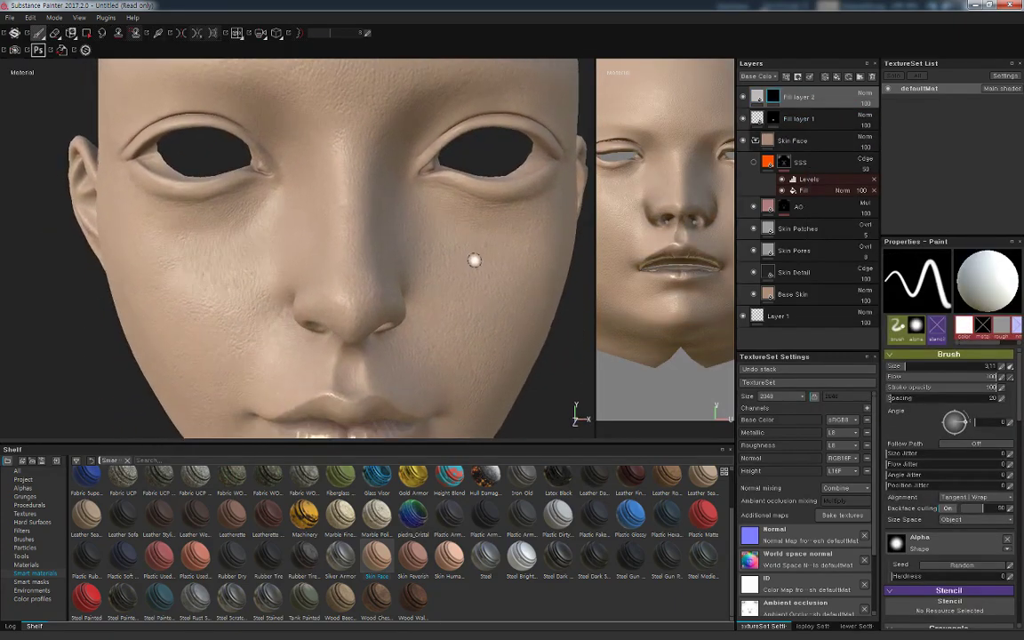
pyautogui.keyDown('alt'); pyautogui.moveTo(449, 221); pyautogui.dragTo(464, 227, button='middle'); pyautogui.keyUp('alt')
pyautogui.scroll(2, 464, 228)
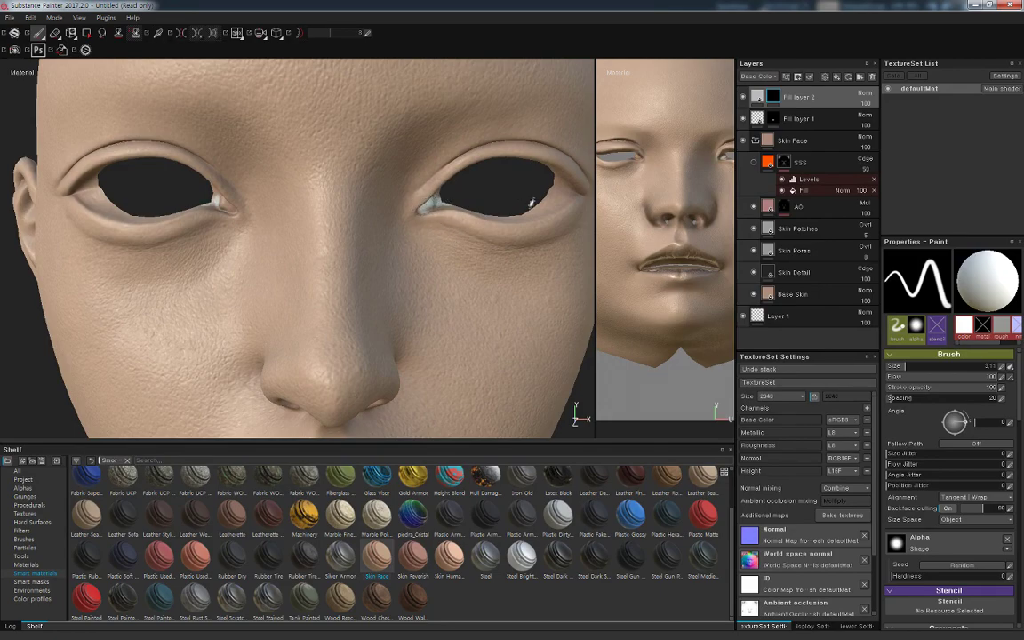
pyautogui.moveTo(433, 202)
pyautogui.keyDown('alt'); pyautogui.mouseDown()
pyautogui.moveTo(444, 194)
pyautogui.moveTo(576, 197)
pyautogui.moveTo(499, 217)
pyautogui.mouseUp(); pyautogui.keyUp('alt')
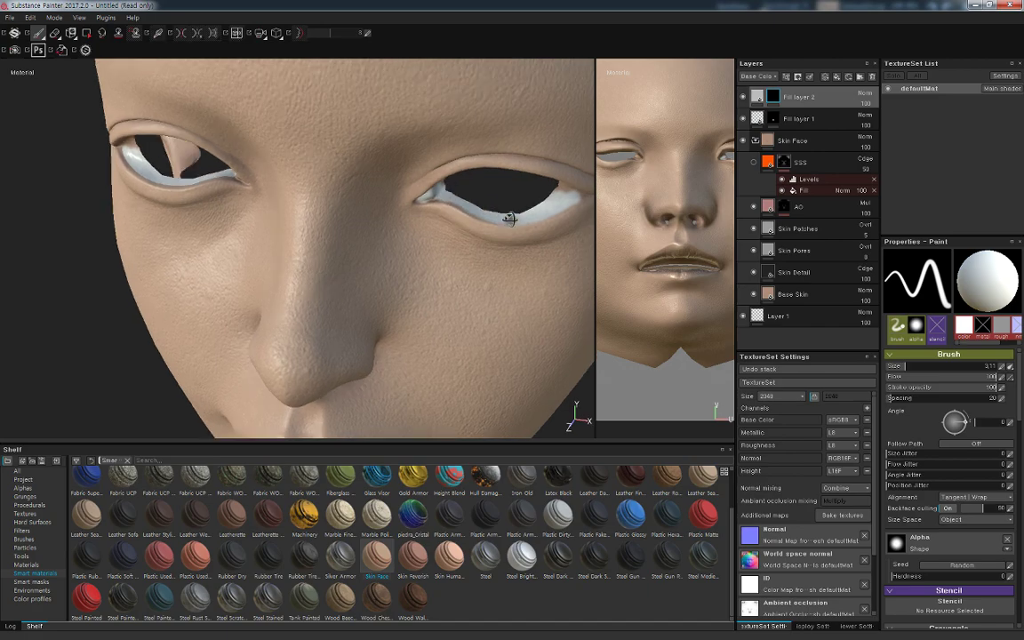
pyautogui.keyDown('alt'); pyautogui.moveTo(449, 196); pyautogui.dragTo(533, 176); pyautogui.keyUp('alt')
pyautogui.keyDown('alt'); pyautogui.moveTo(475, 200); pyautogui.dragTo(416, 208); pyautogui.keyUp('alt')
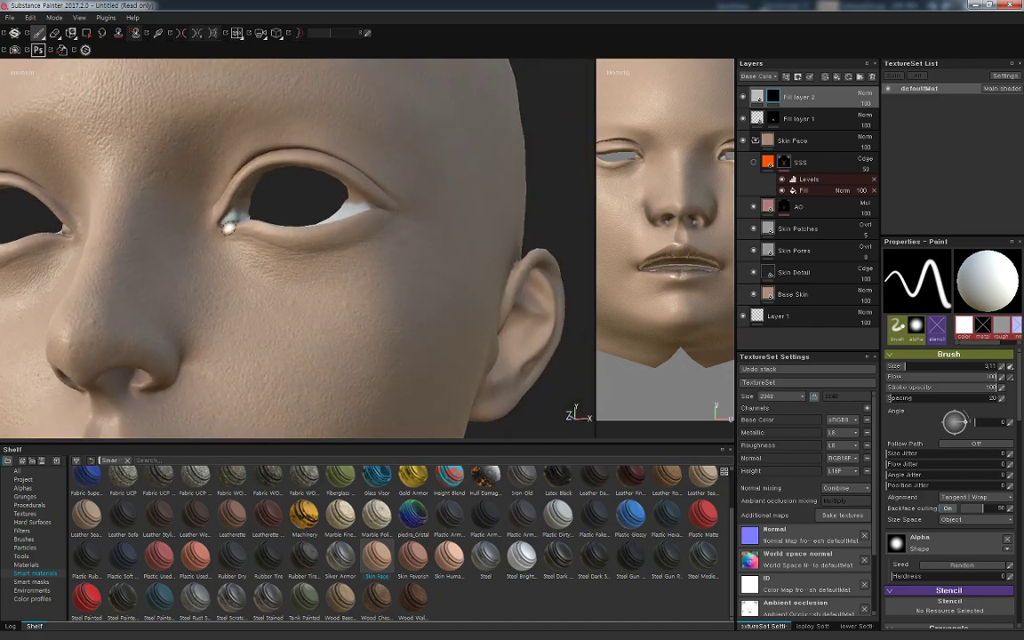
pyautogui.moveTo(297, 231)
pyautogui.keyDown('alt'); pyautogui.mouseDown()
pyautogui.moveTo(493, 242)
pyautogui.moveTo(483, 252)
pyautogui.moveTo(601, 131)
pyautogui.moveTo(703, 131)
pyautogui.mouseUp(); pyautogui.keyUp('alt')
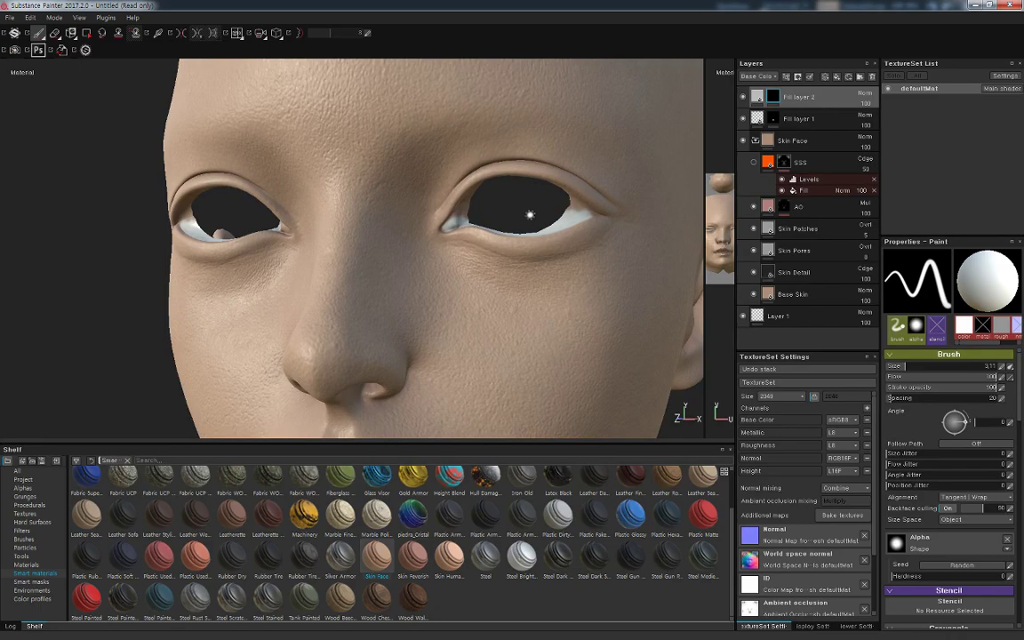
# Paint white on Fill layer 2's mask along the lower eyelid rim to the inner corner
pyautogui.moveTo(530, 213)
pyautogui.keyDown('alt'); pyautogui.mouseDown()
pyautogui.moveTo(467, 211)
pyautogui.moveTo(492, 200)
pyautogui.mouseUp(); pyautogui.keyUp('alt')
pyautogui.scroll(2, 466, 211)
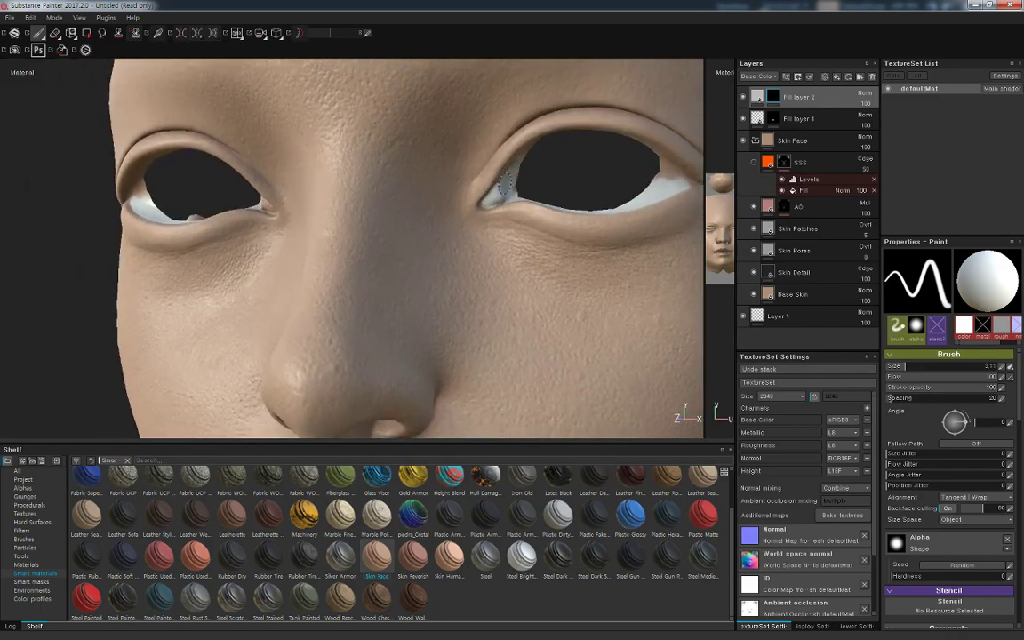
pyautogui.moveTo(565, 174)
pyautogui.keyDown('alt'); pyautogui.mouseDown()
pyautogui.moveTo(598, 182)
pyautogui.moveTo(466, 251)
pyautogui.moveTo(680, 378)
pyautogui.moveTo(518, 264)
pyautogui.mouseUp(); pyautogui.keyUp('alt')
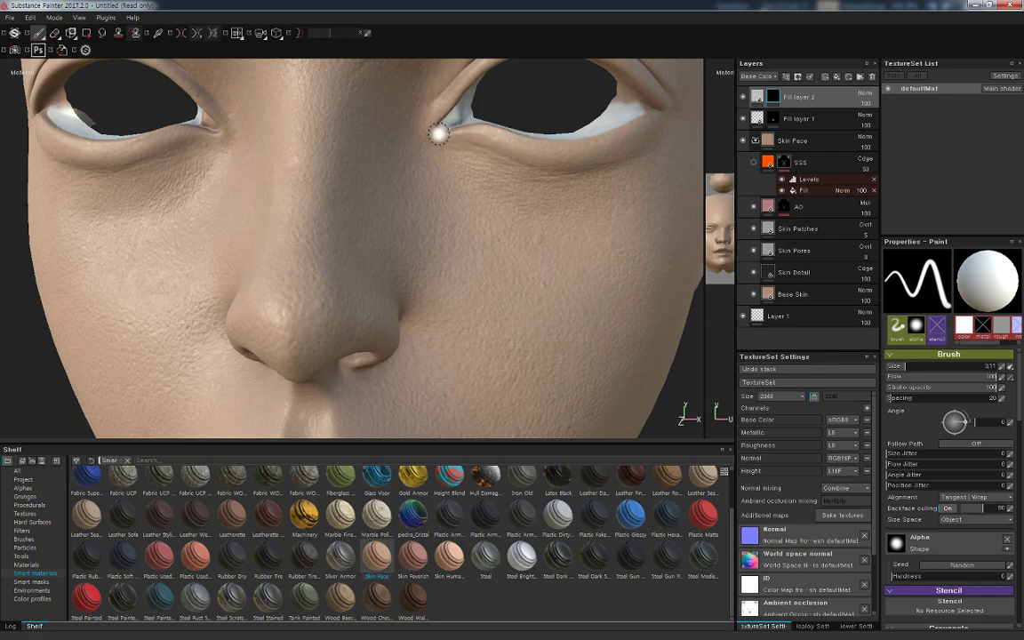
pyautogui.moveTo(473, 130)
pyautogui.mouseDown()
pyautogui.moveTo(561, 144)
pyautogui.moveTo(610, 135)
pyautogui.mouseUp()
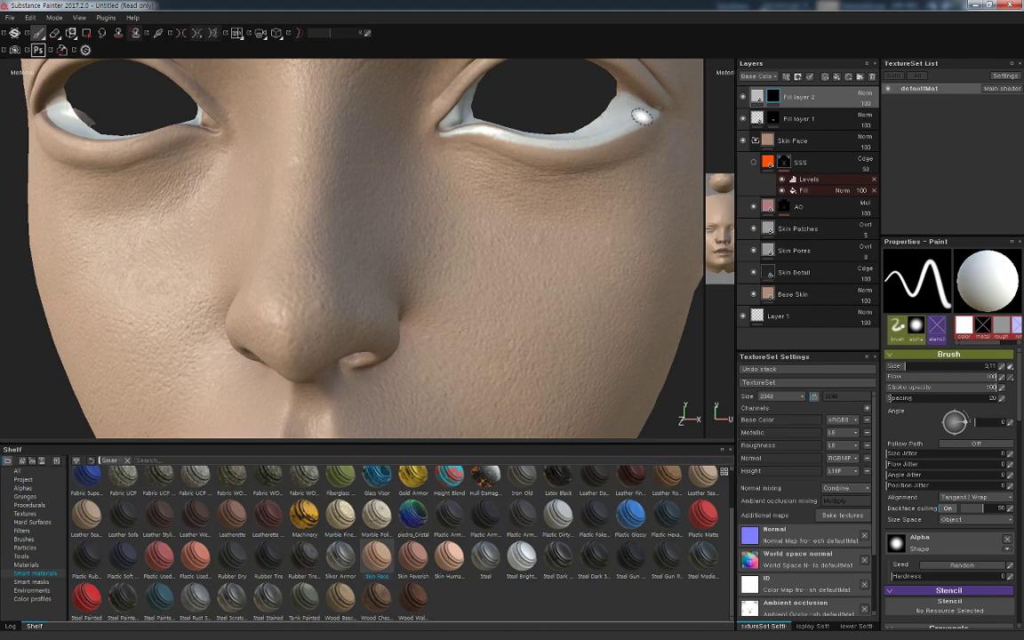
pyautogui.press('e')
pyautogui.press('1')
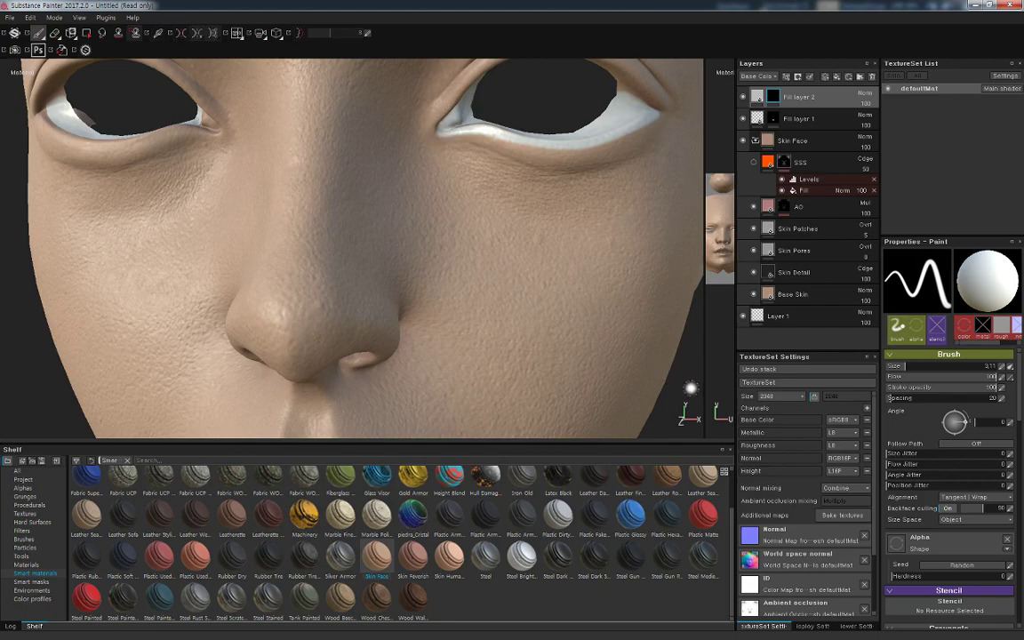
# Zoom out and orbit to a frontal view of the whole face
pyautogui.moveTo(621, 350)
pyautogui.keyDown('alt'); pyautogui.mouseDown()
pyautogui.moveTo(683, 391)
pyautogui.moveTo(331, 98)
pyautogui.mouseUp(); pyautogui.keyUp('alt')
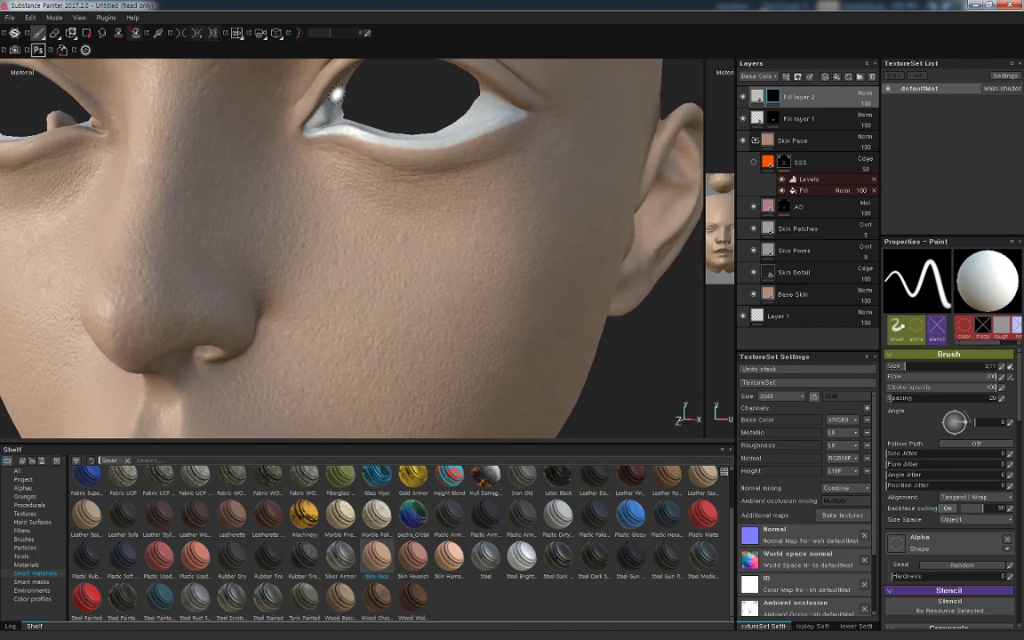
pyautogui.keyDown('alt'); pyautogui.moveTo(606, 336); pyautogui.dragTo(602, 274, button='right'); pyautogui.keyUp('alt')
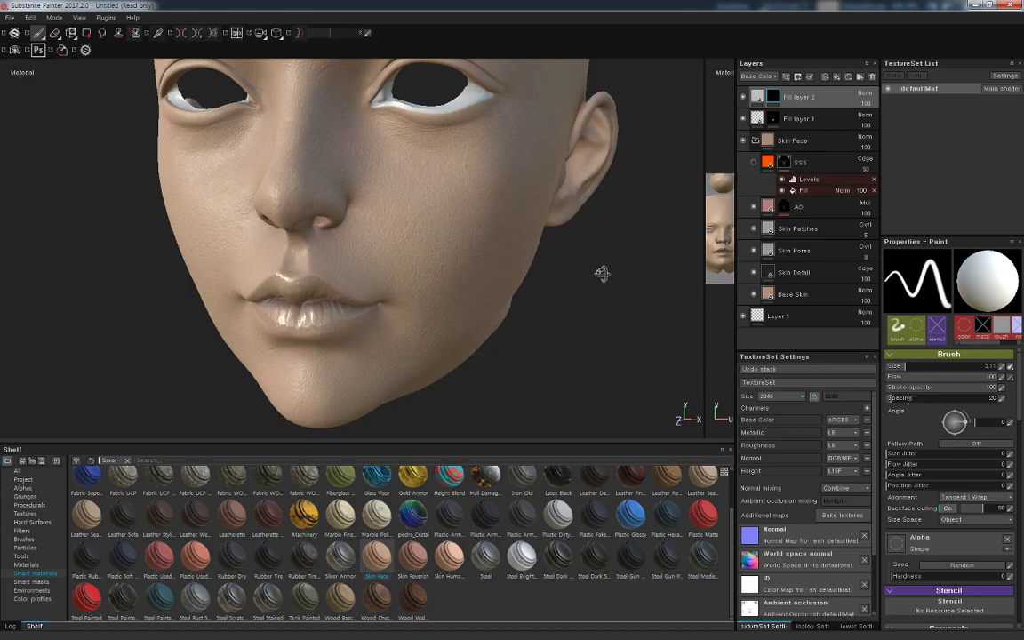
pyautogui.keyDown('alt'); pyautogui.moveTo(602, 273); pyautogui.dragTo(624, 269); pyautogui.keyUp('alt')
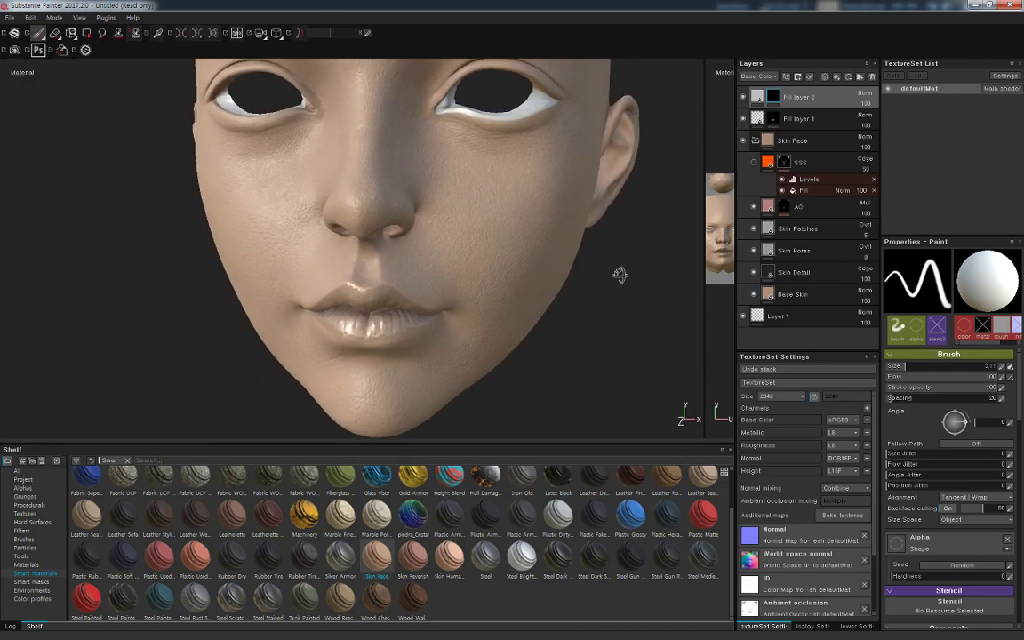
# Disable Fill layer 2's color channel, raise its Metallic and lower its Roughness for glossy rims
pyautogui.click(758, 96)
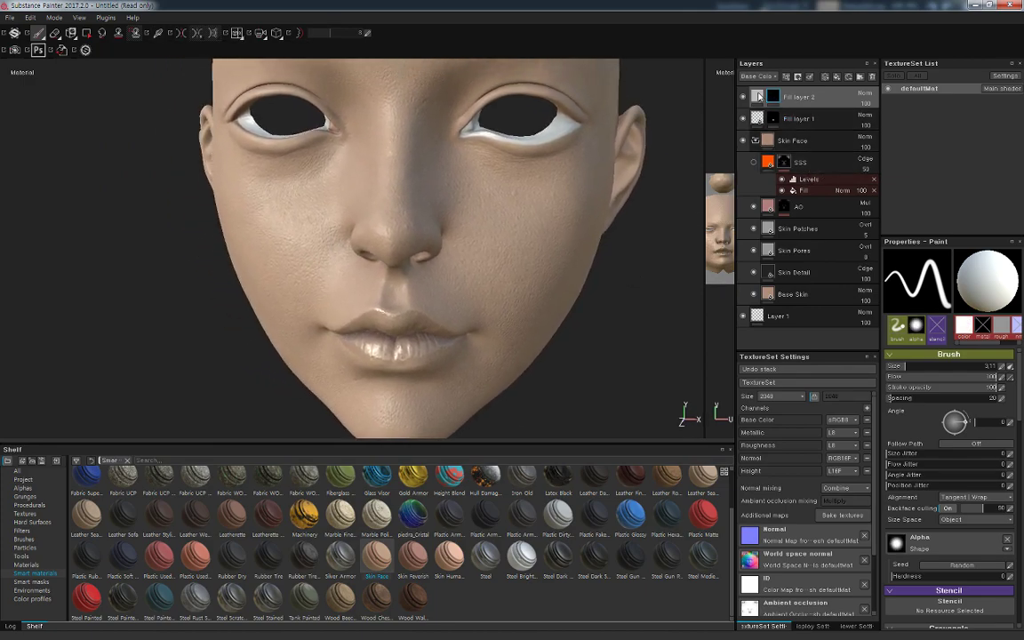
pyautogui.click(772, 105)
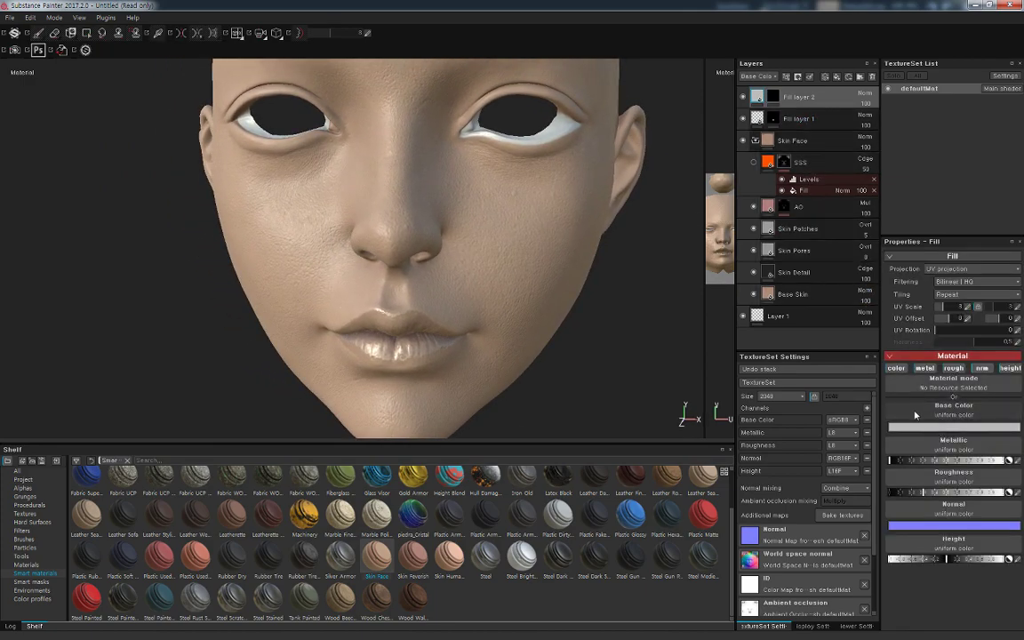
pyautogui.click(897, 367)
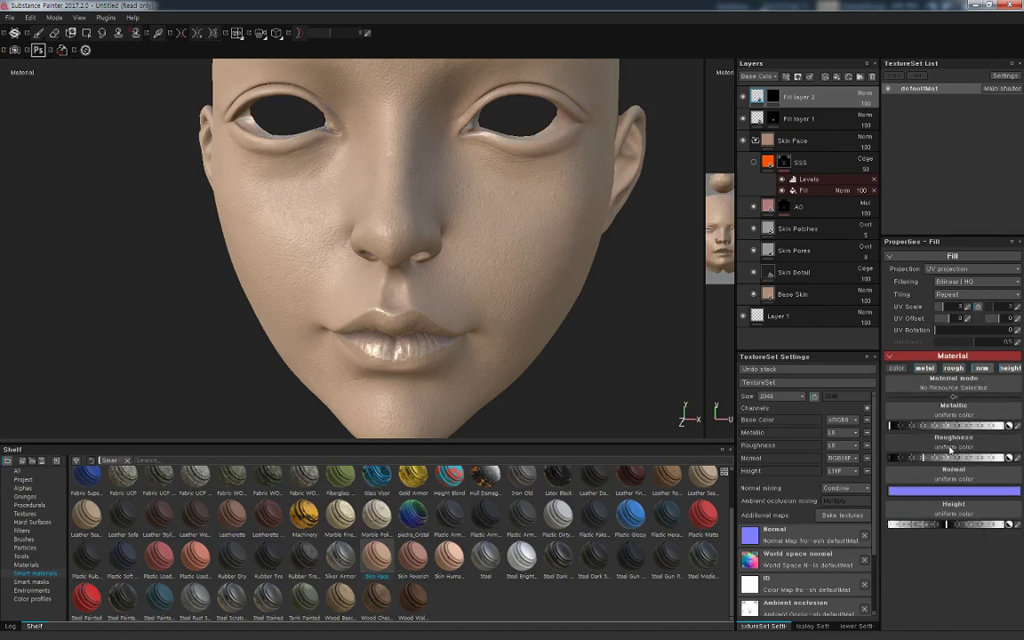
pyautogui.moveTo(911, 429); pyautogui.dragTo(934, 429)
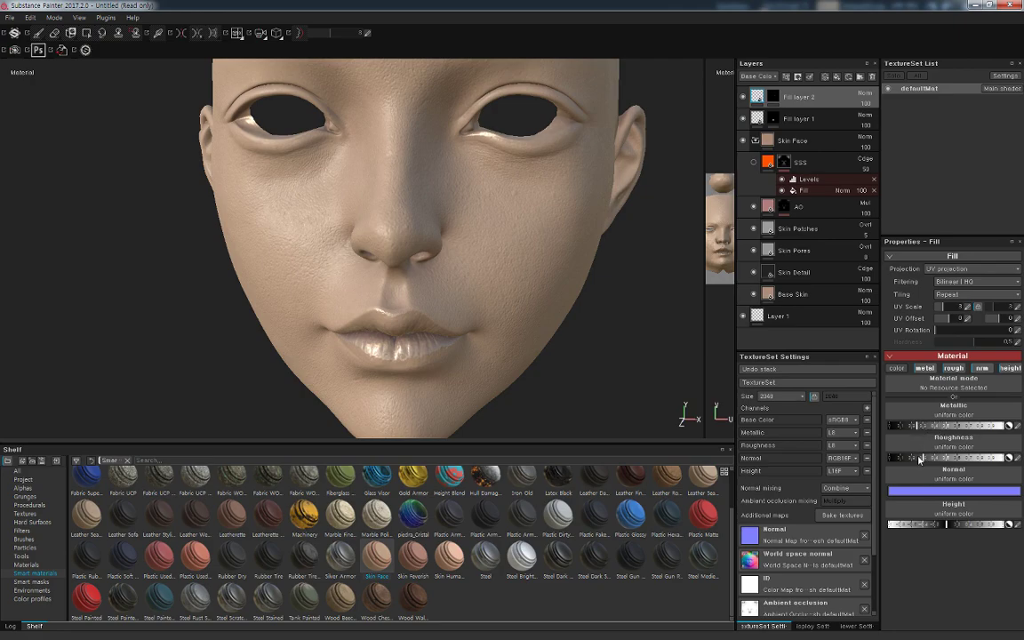
pyautogui.moveTo(911, 459); pyautogui.dragTo(892, 458)
# Switch to the paint brush and lower its flow to 27
pyautogui.scroll(2, 589, 377)
pyautogui.scroll(2, 612, 361)
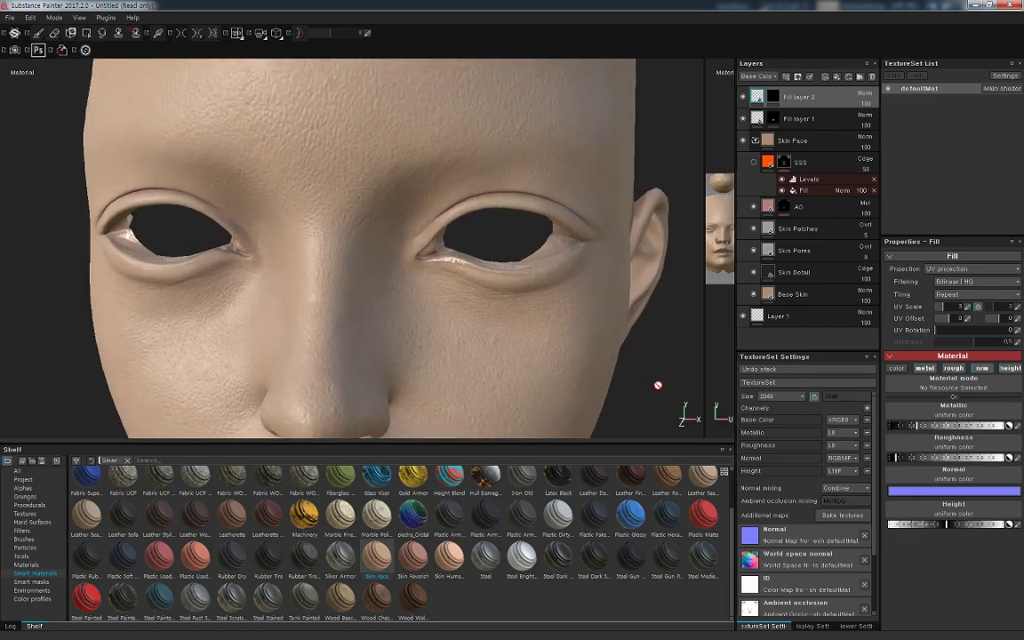
pyautogui.keyDown('alt'); pyautogui.moveTo(658, 385); pyautogui.dragTo(543, 268); pyautogui.keyUp('alt')
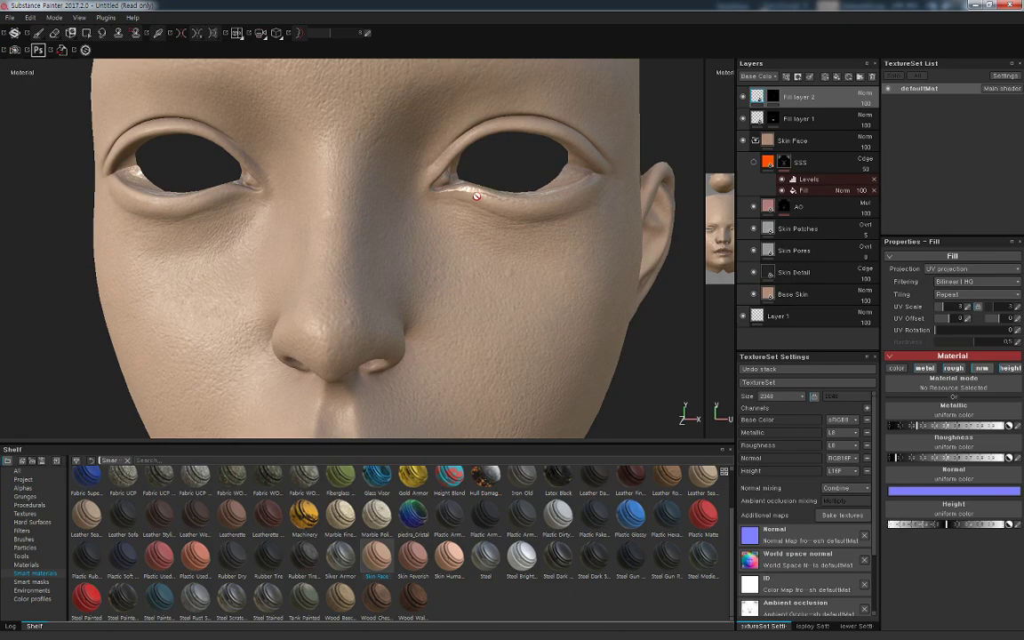
pyautogui.press('1')
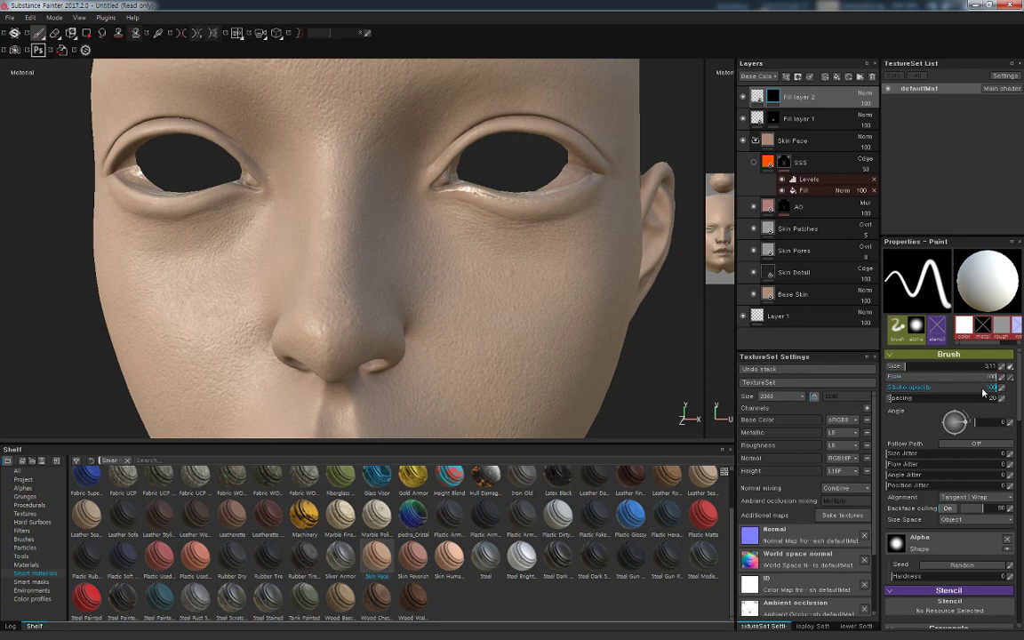
pyautogui.moveTo(929, 377); pyautogui.dragTo(914, 378)
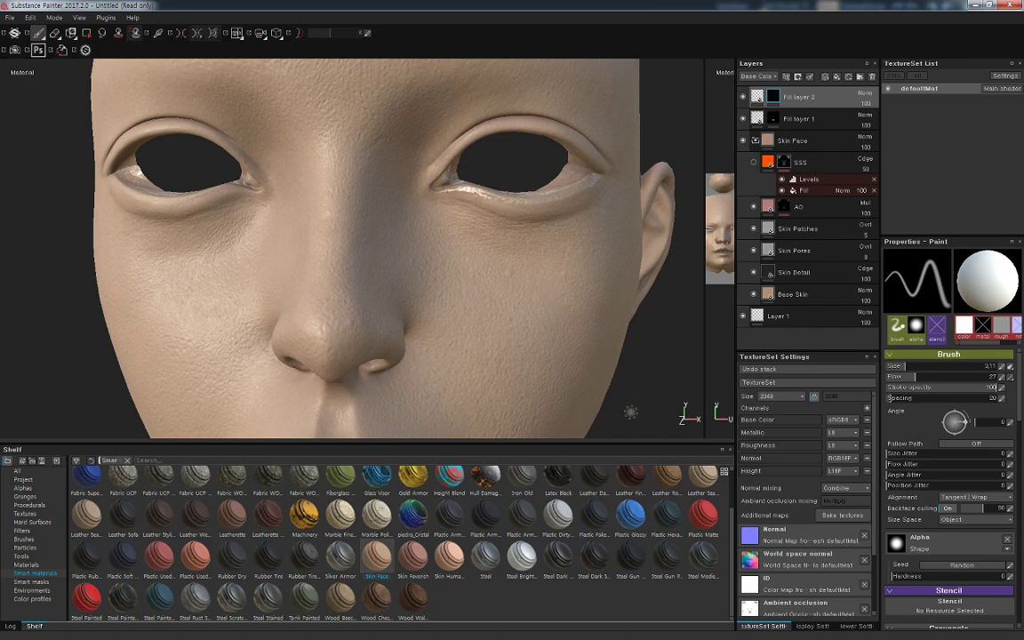
pyautogui.moveTo(462, 194)
pyautogui.keyDown('alt'); pyautogui.mouseDown(button='middle')
pyautogui.moveTo(655, 348)
pyautogui.moveTo(799, 127)
pyautogui.mouseUp(button='middle'); pyautogui.keyUp('alt')
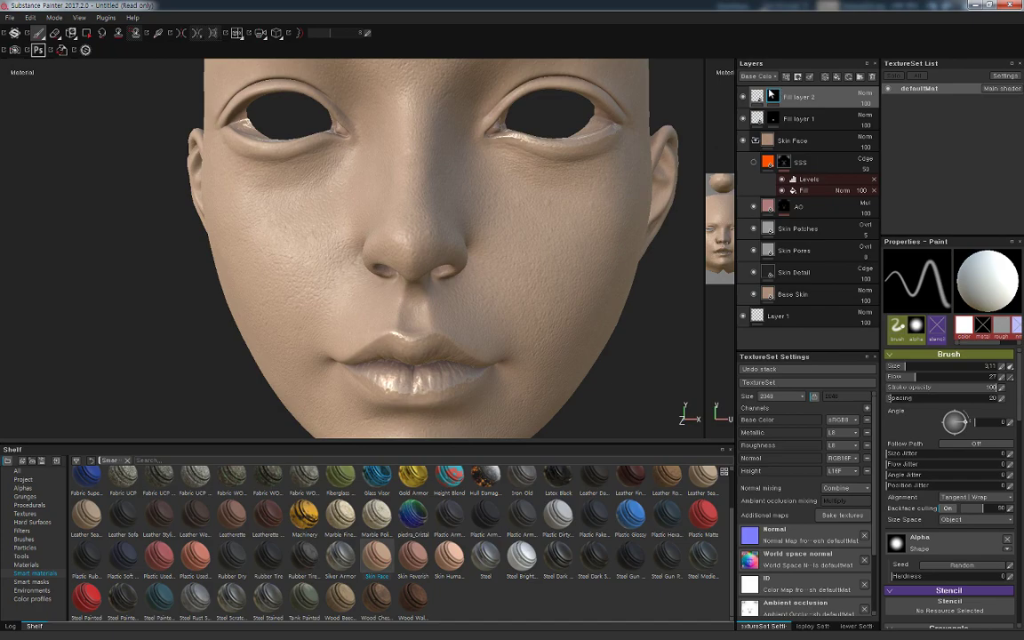
# Set up an eraser on Fill layer 1's mask with flow 15 and size about 10
pyautogui.click(770, 118)
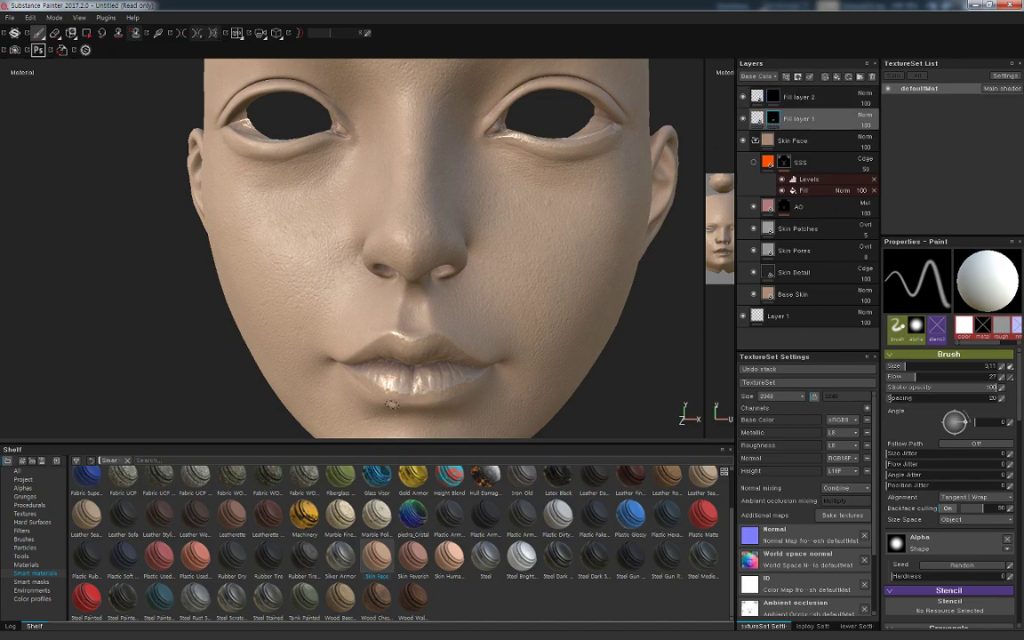
pyautogui.keyDown('alt'); pyautogui.moveTo(519, 396); pyautogui.dragTo(532, 324, button='middle'); pyautogui.keyUp('alt')
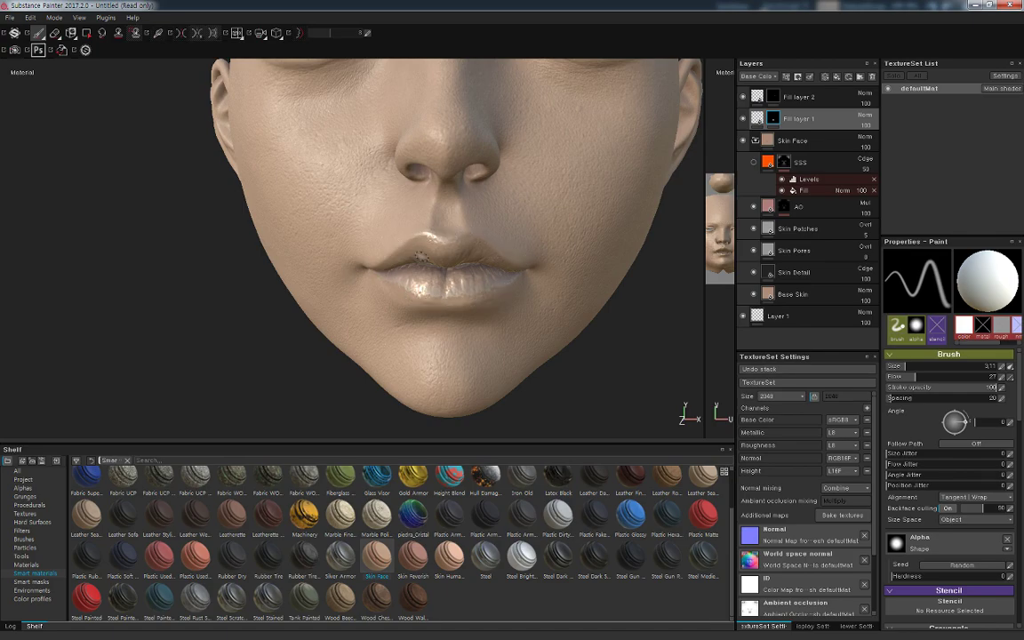
pyautogui.press('2')
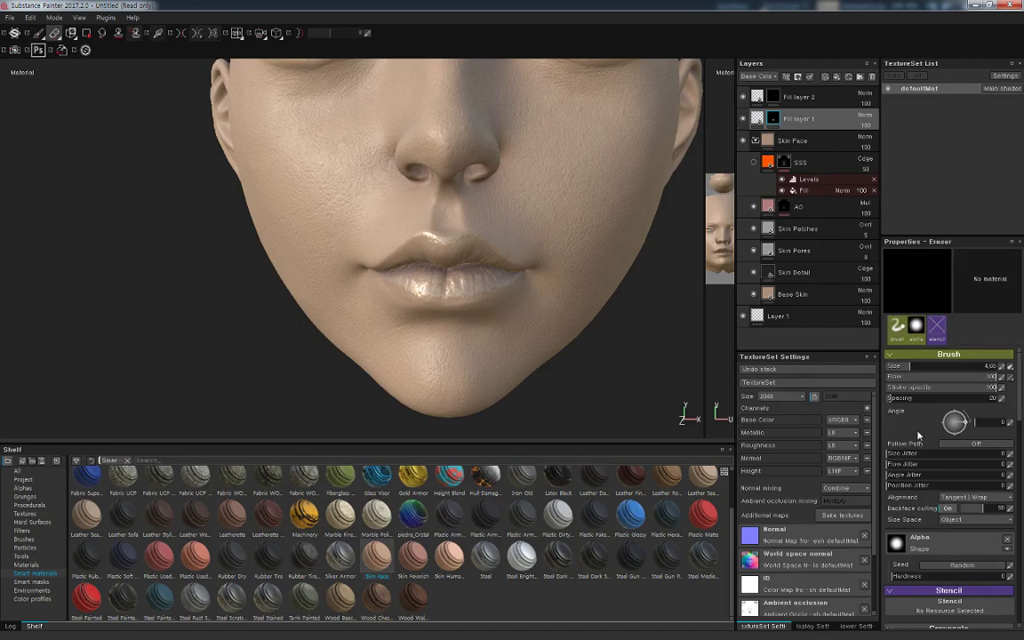
pyautogui.moveTo(933, 376); pyautogui.dragTo(908, 376)
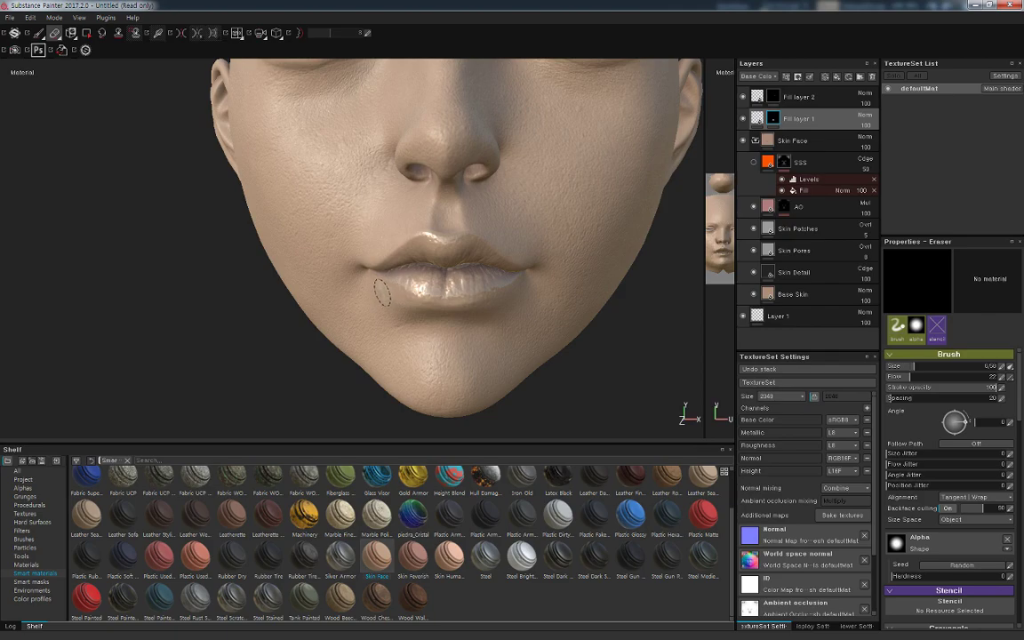
pyautogui.keyDown('ctrl'); pyautogui.moveTo(383, 291); pyautogui.dragTo(401, 295, button='right'); pyautogui.keyUp('ctrl')
# Orbit around the lips from the left, front and right sides
pyautogui.moveTo(374, 285)
pyautogui.keyDown('alt'); pyautogui.mouseDown()
pyautogui.moveTo(292, 343)
pyautogui.moveTo(389, 301)
pyautogui.mouseUp(); pyautogui.keyUp('alt')
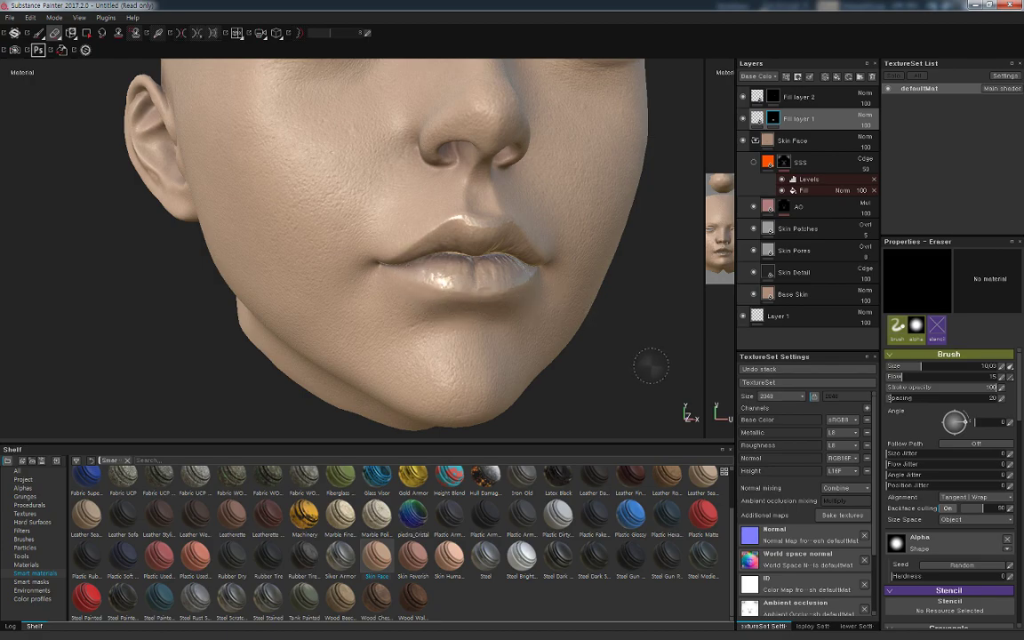
pyautogui.keyDown('alt'); pyautogui.moveTo(585, 330); pyautogui.dragTo(507, 333); pyautogui.keyUp('alt')
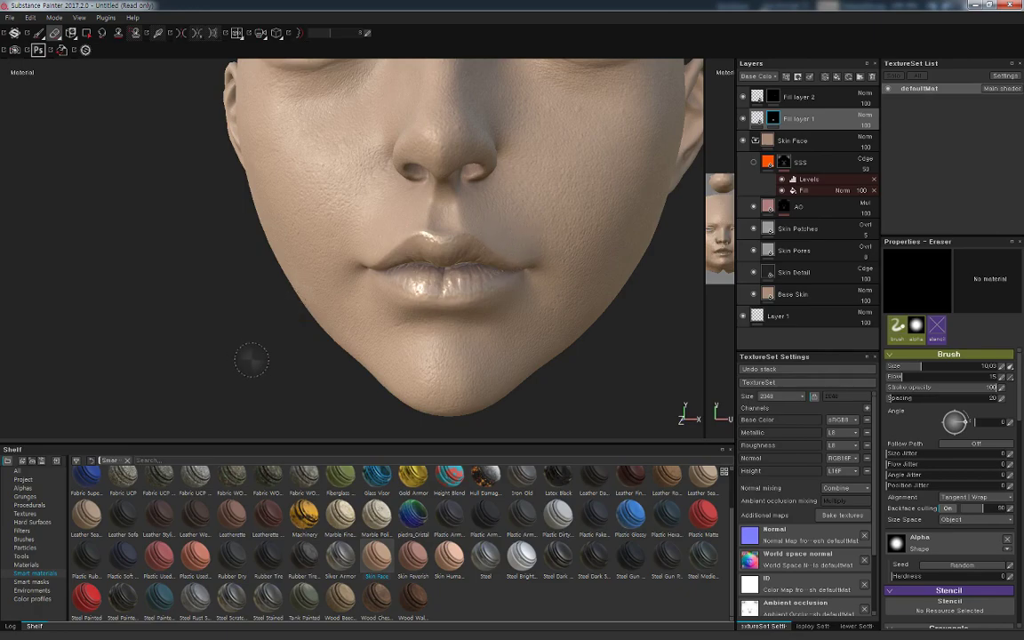
pyautogui.keyDown('alt'); pyautogui.moveTo(249, 351); pyautogui.dragTo(356, 233); pyautogui.keyUp('alt')
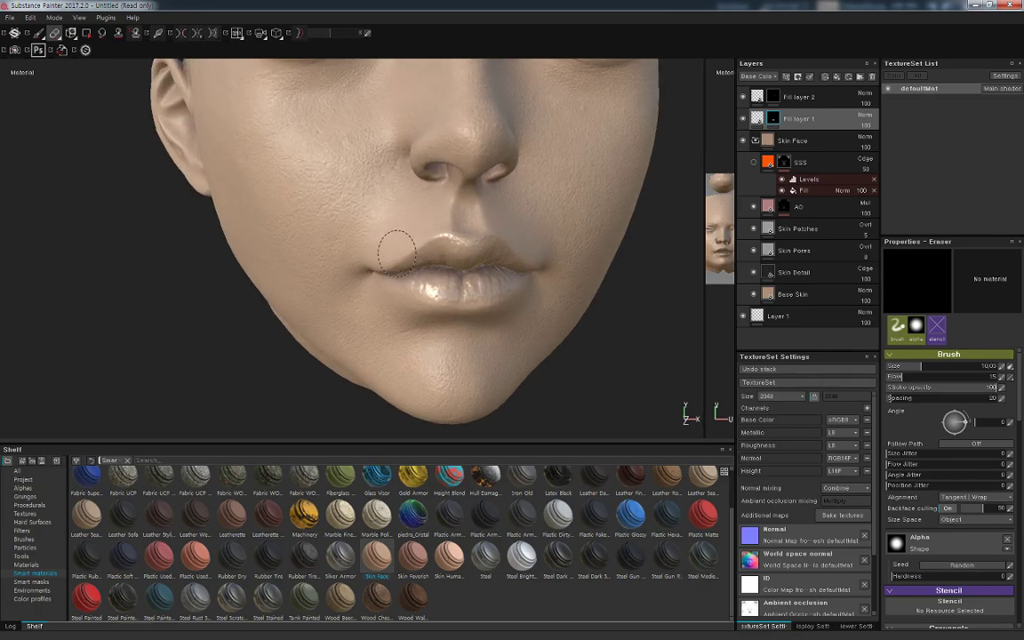
pyautogui.moveTo(617, 313)
pyautogui.keyDown('alt'); pyautogui.mouseDown()
pyautogui.moveTo(617, 388)
pyautogui.moveTo(605, 206)
pyautogui.mouseUp(); pyautogui.keyUp('alt')
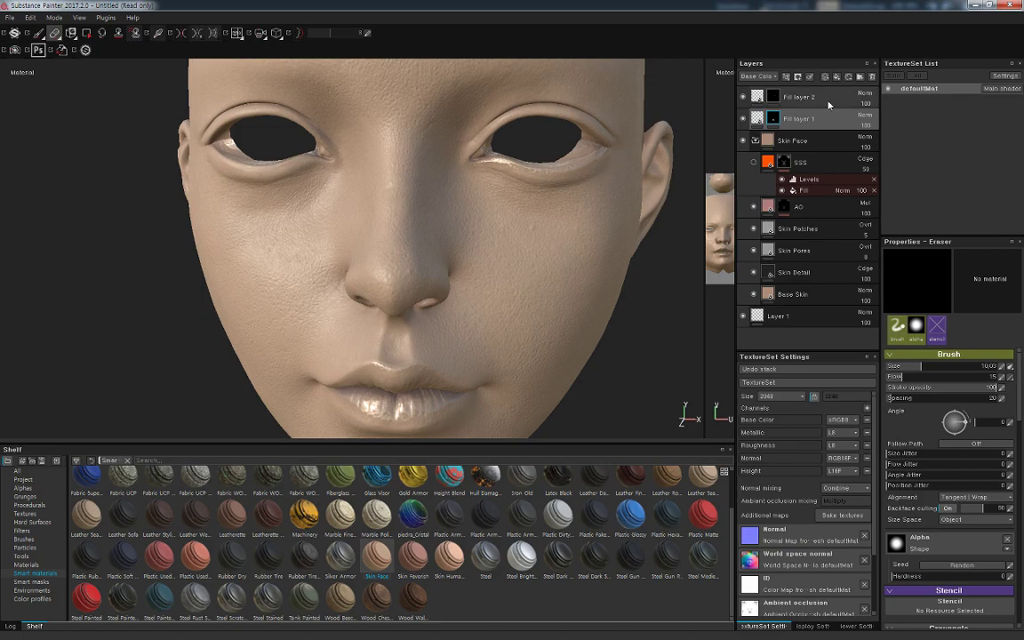
# Add Fill layer 3 above Fill layer 2 and give it a black mask
pyautogui.click(796, 96)
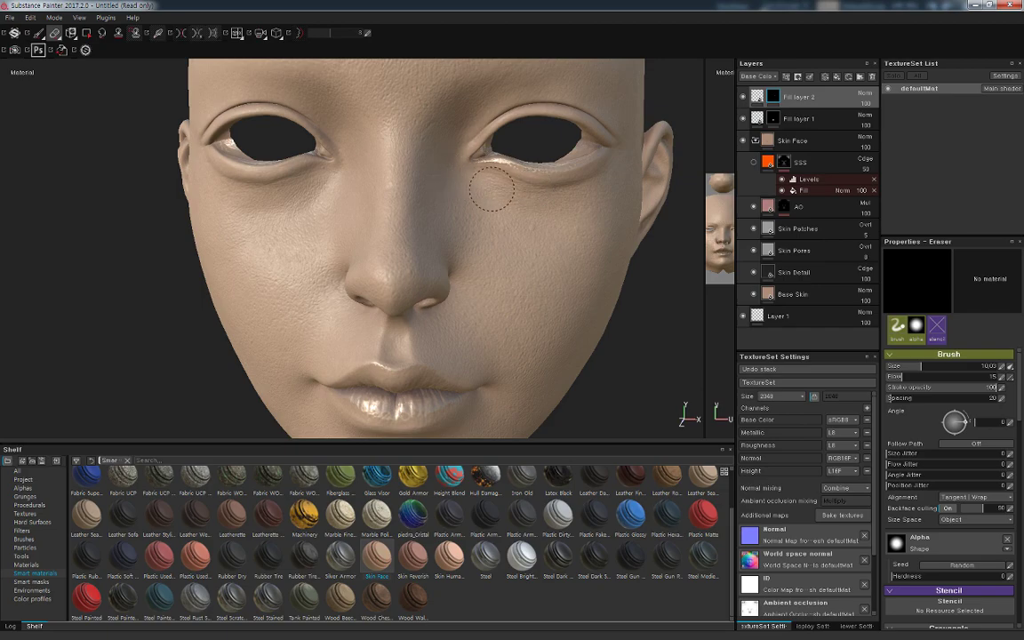
pyautogui.moveTo(631, 382)
pyautogui.keyDown('alt'); pyautogui.mouseDown()
pyautogui.moveTo(601, 240)
pyautogui.moveTo(656, 359)
pyautogui.moveTo(608, 247)
pyautogui.moveTo(631, 295)
pyautogui.moveTo(623, 368)
pyautogui.moveTo(645, 355)
pyautogui.mouseUp(); pyautogui.keyUp('alt')
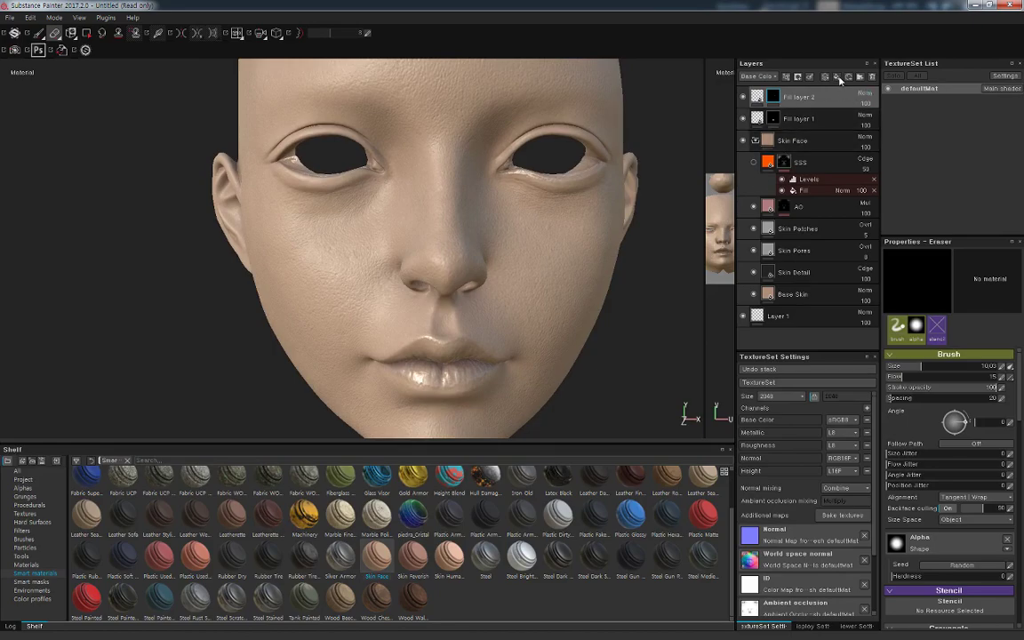
pyautogui.click(838, 79)
pyautogui.click(838, 78)
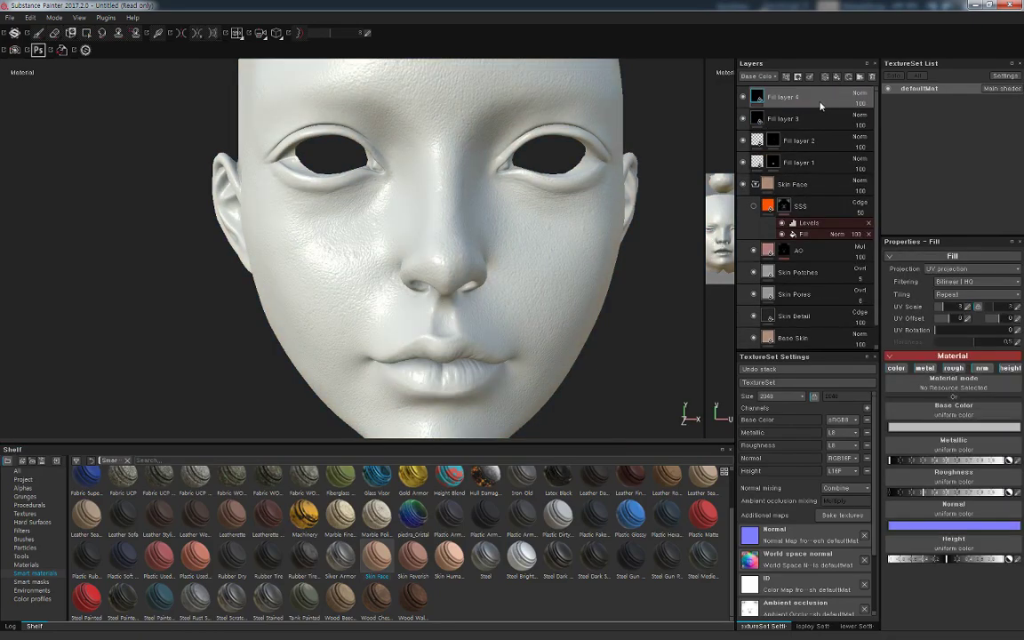
pyautogui.rightClick(798, 100)
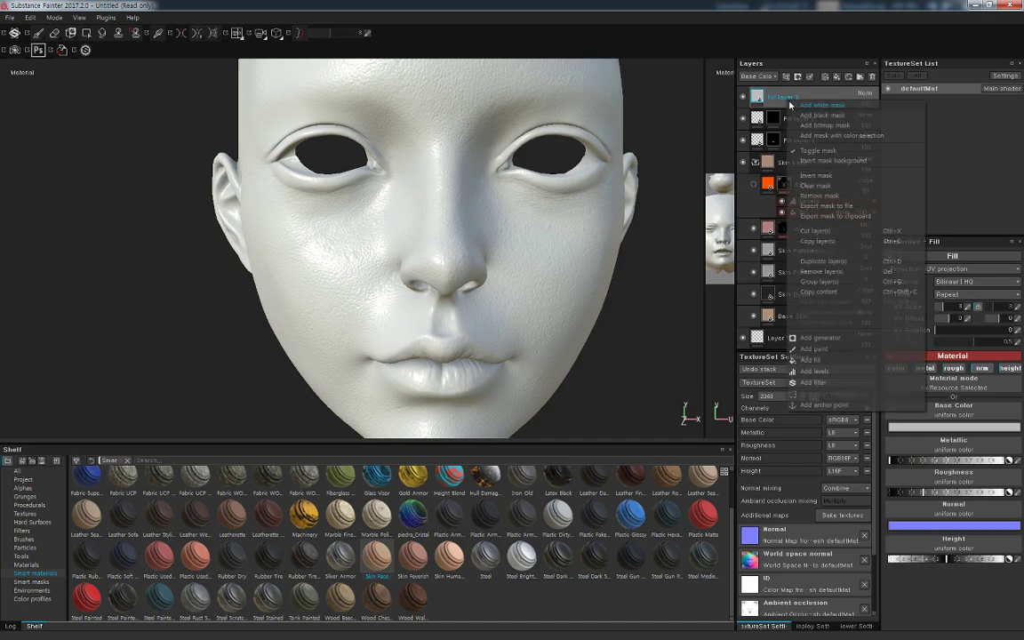
pyautogui.click(822, 115)
# Disable the color channel in Fill layer 3's fill settings
pyautogui.press('2')
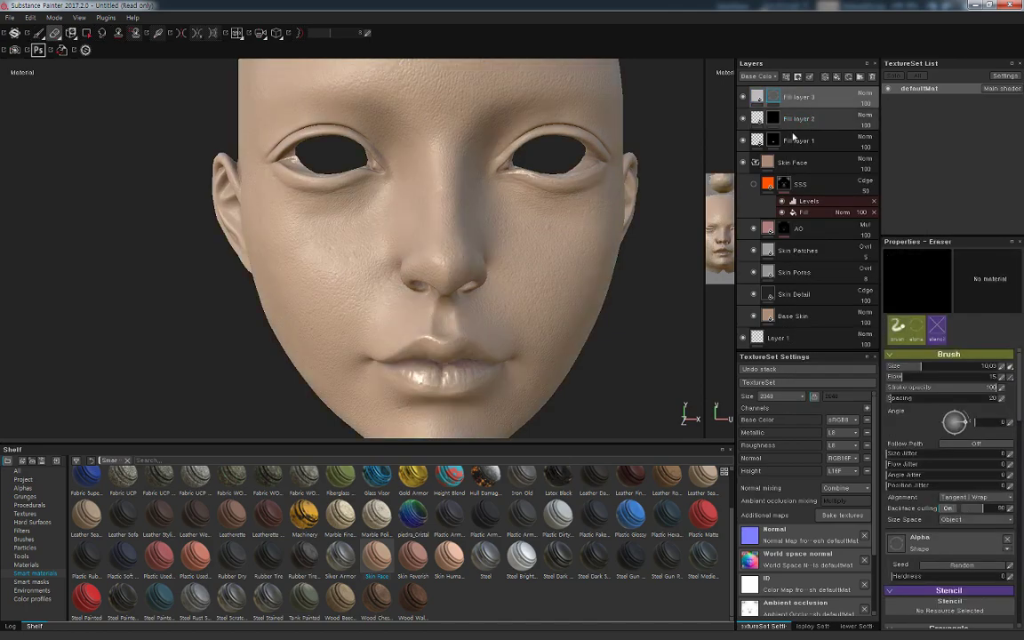
pyautogui.keyDown('alt'); pyautogui.moveTo(613, 378); pyautogui.dragTo(669, 359); pyautogui.keyUp('alt')
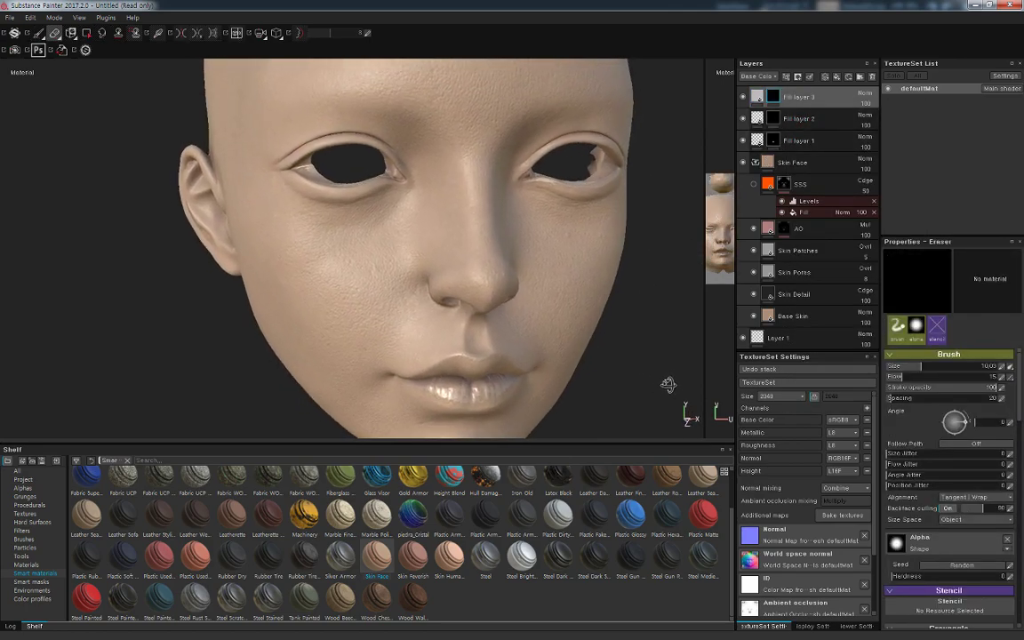
pyautogui.press('1')
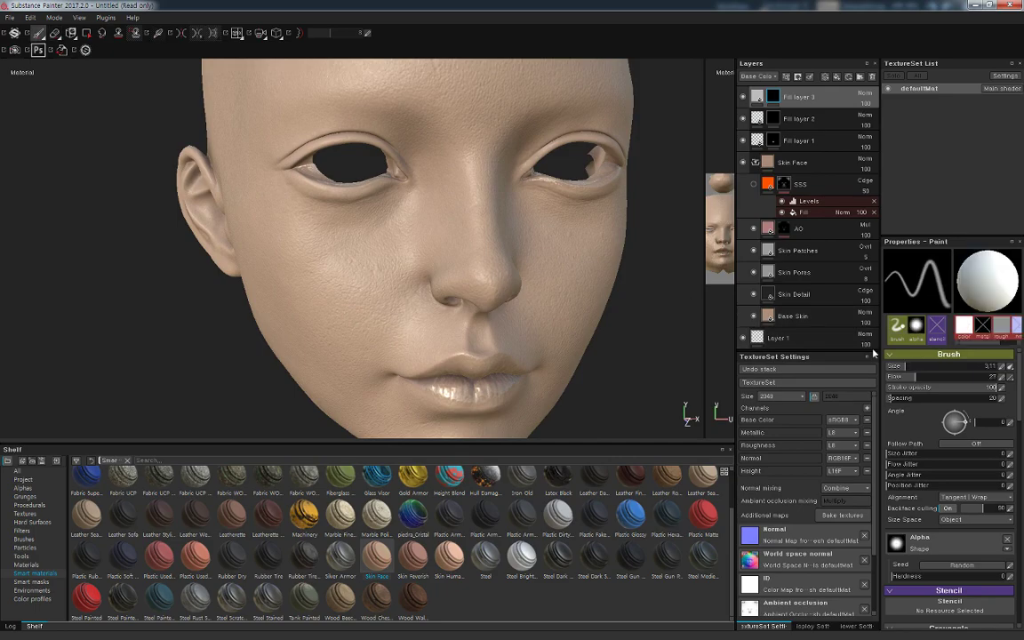
pyautogui.click(756, 96)
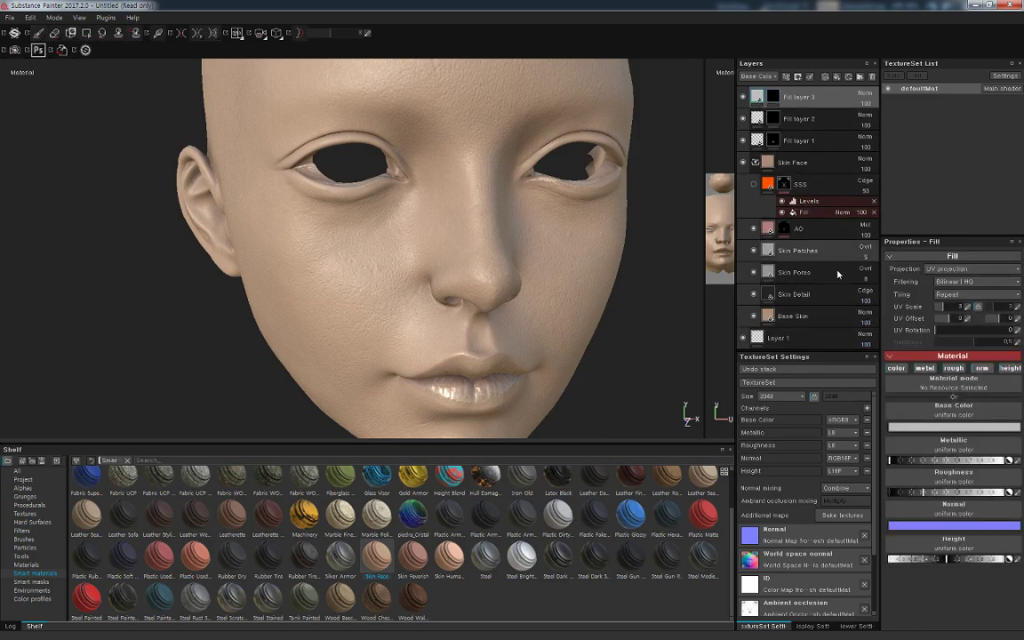
pyautogui.click(897, 368)
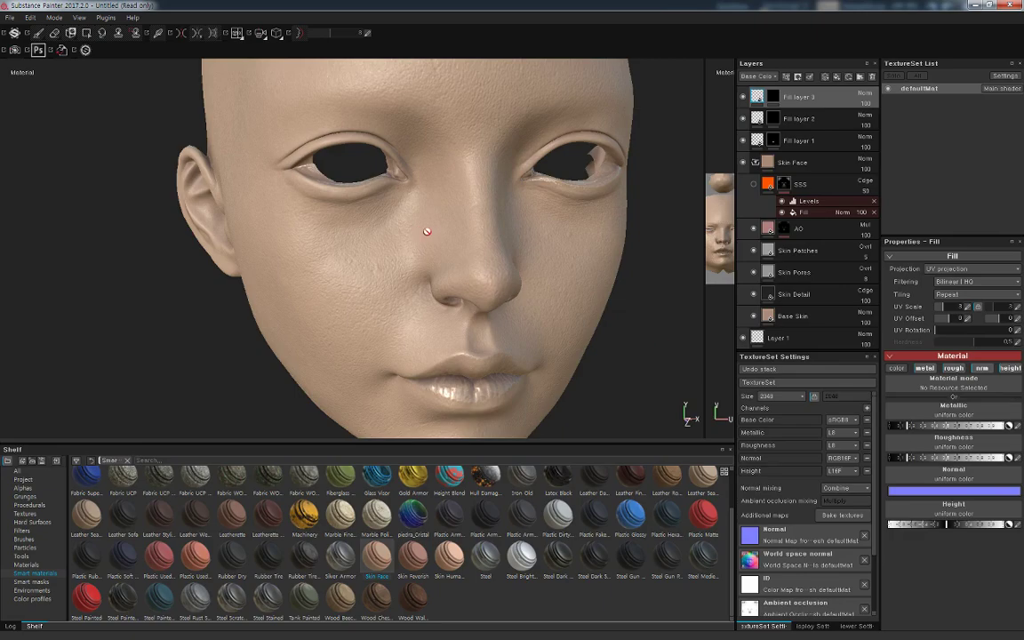
# Paint a glossy patch under the left eye with a size-11 brush, then open Base Skin's fill settings
pyautogui.press('1')
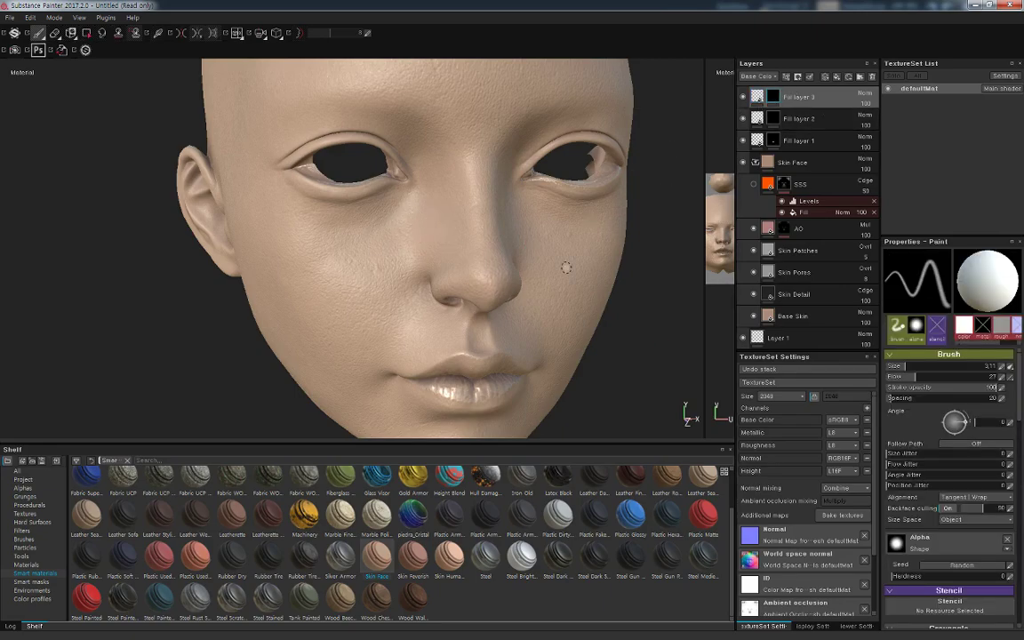
pyautogui.moveTo(360, 223)
pyautogui.keyDown('ctrl'); pyautogui.mouseDown(button='right')
pyautogui.moveTo(399, 229)
pyautogui.moveTo(405, 194)
pyautogui.mouseUp(button='right'); pyautogui.keyUp('ctrl')
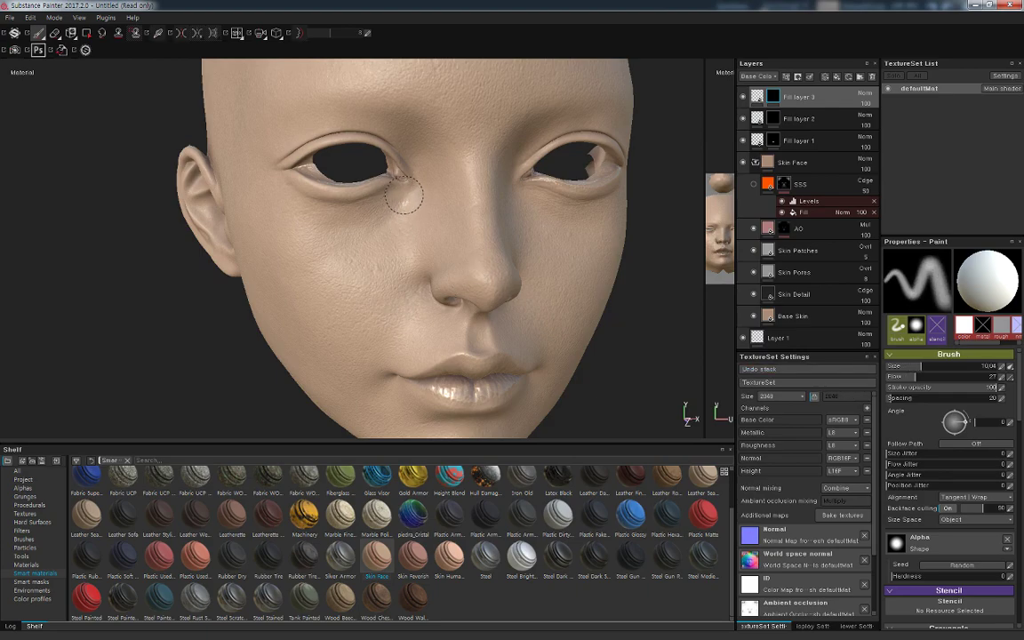
pyautogui.moveTo(405, 195)
pyautogui.keyDown('ctrl'); pyautogui.mouseDown(button='right')
pyautogui.moveTo(391, 209)
pyautogui.moveTo(403, 203)
pyautogui.mouseUp(button='right'); pyautogui.keyUp('ctrl')
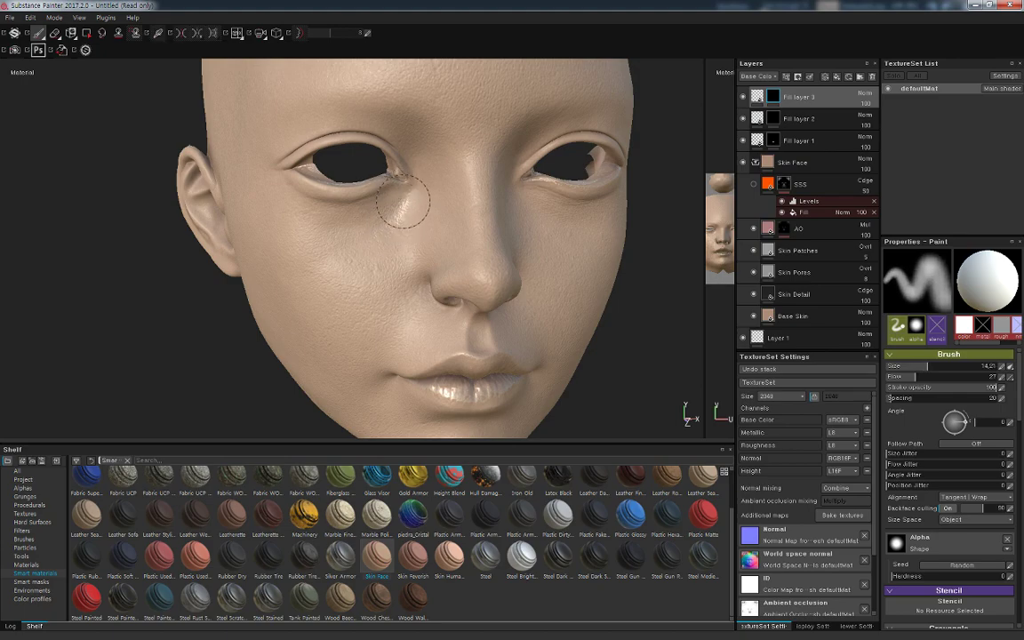
pyautogui.moveTo(384, 236); pyautogui.dragTo(377, 217)
pyautogui.moveTo(369, 210)
pyautogui.keyDown('ctrl'); pyautogui.mouseDown(button='right')
pyautogui.moveTo(387, 213)
pyautogui.moveTo(389, 230)
pyautogui.mouseUp(button='right'); pyautogui.keyUp('ctrl')
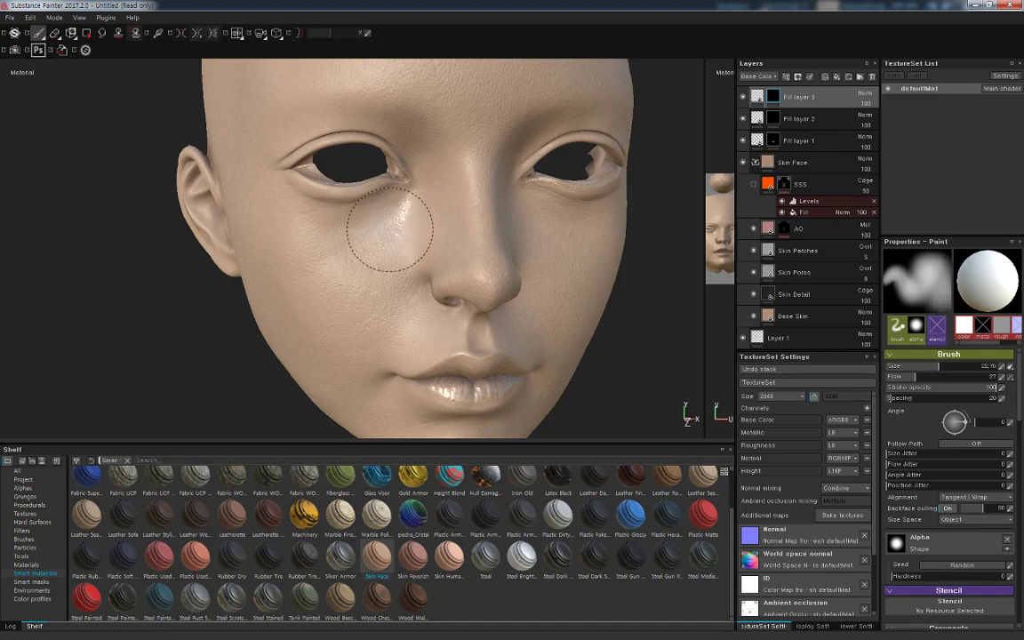
pyautogui.moveTo(389, 228); pyautogui.dragTo(411, 229)
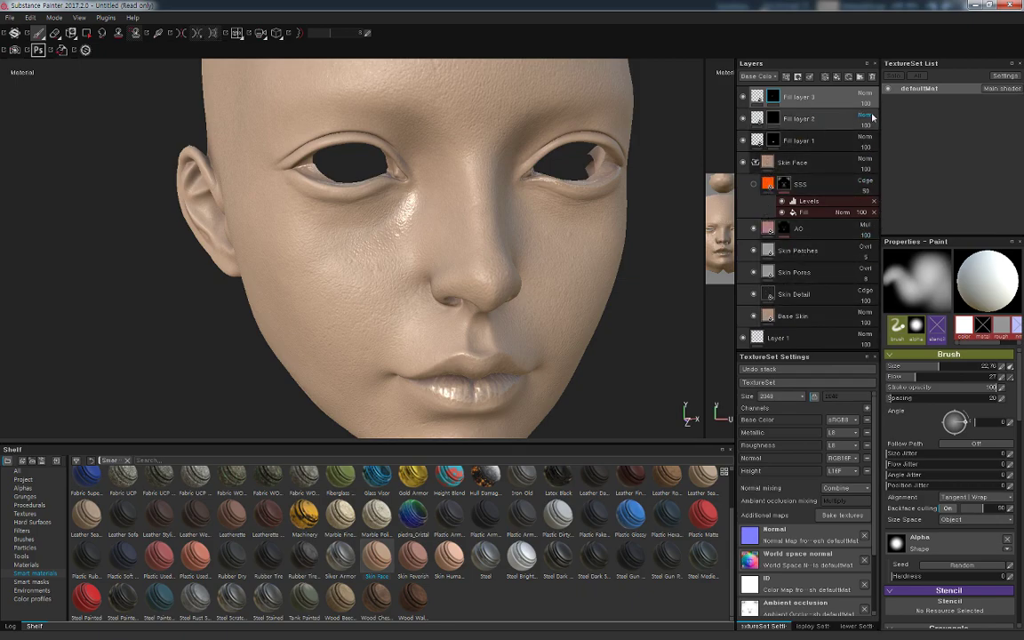
pyautogui.click(820, 163)
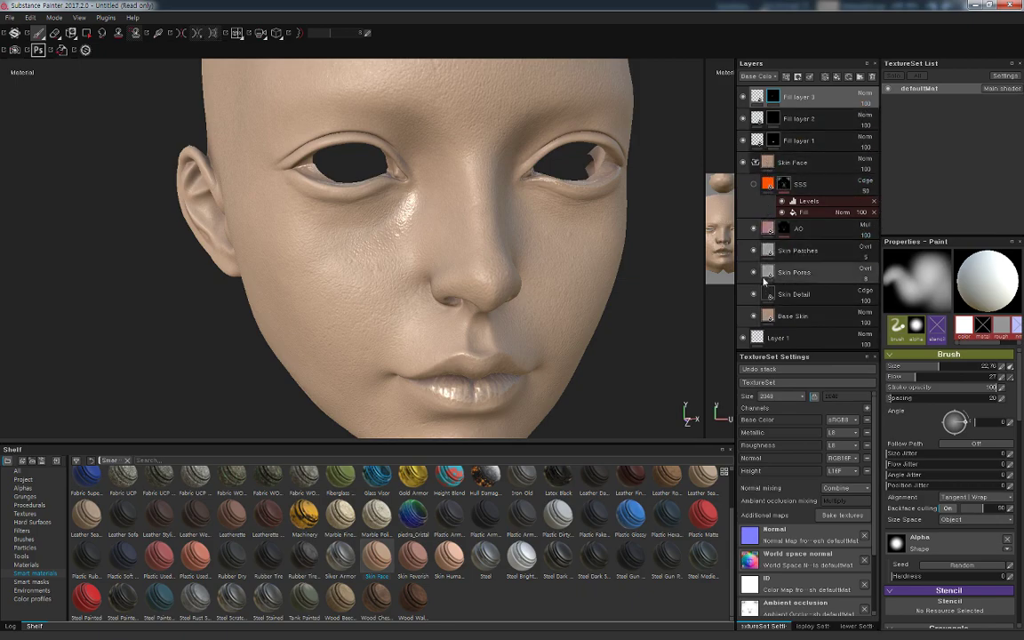
pyautogui.click(770, 315)
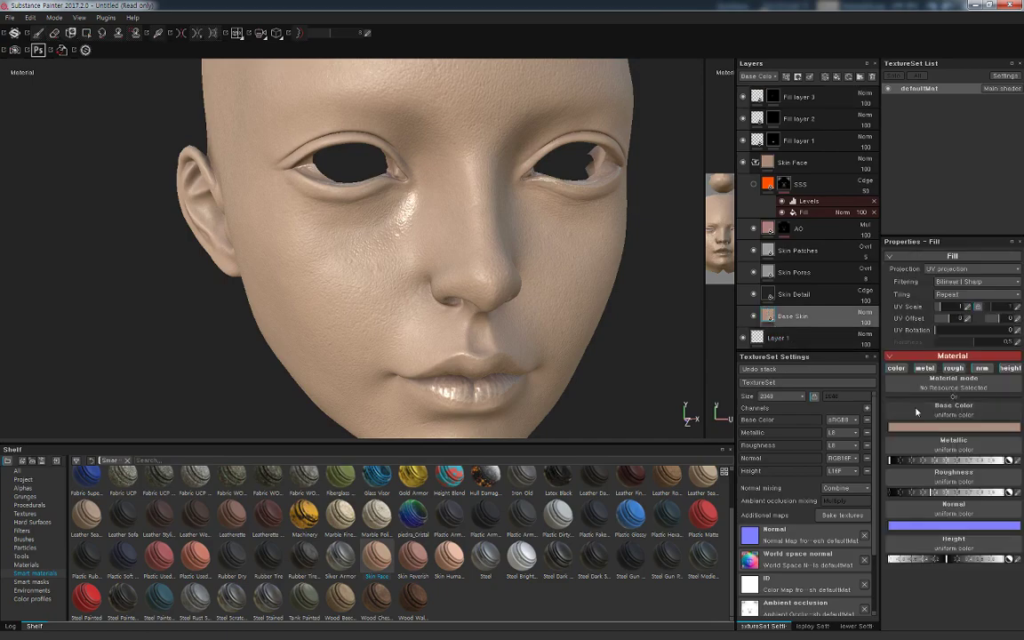
# Trial a lower Base Skin roughness, raise it back for matte skin, and reselect Fill layer 3
pyautogui.moveTo(916, 497); pyautogui.dragTo(907, 494)
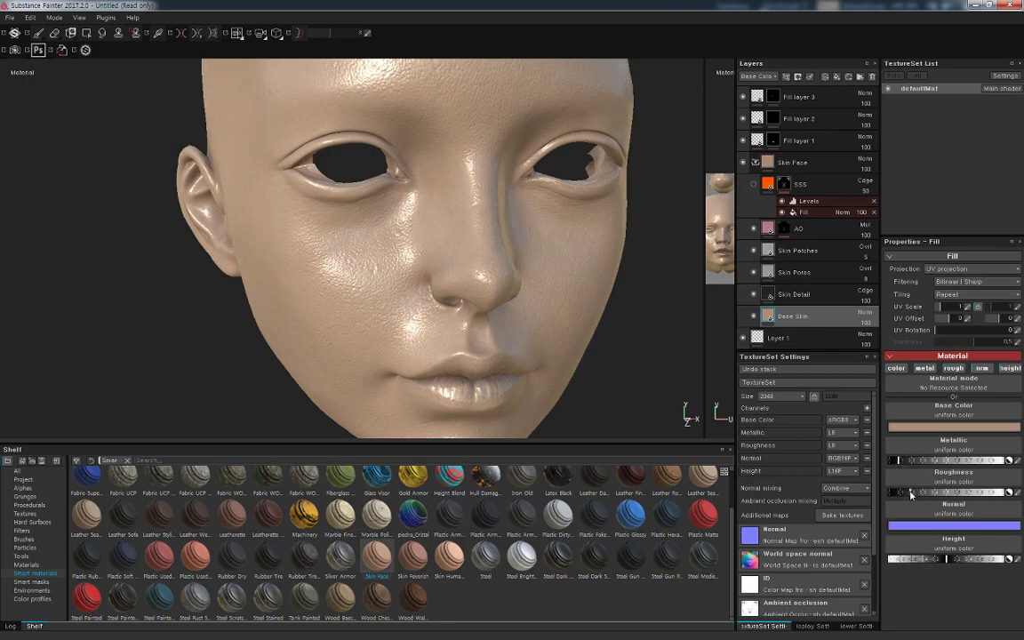
pyautogui.moveTo(917, 495); pyautogui.dragTo(945, 499)
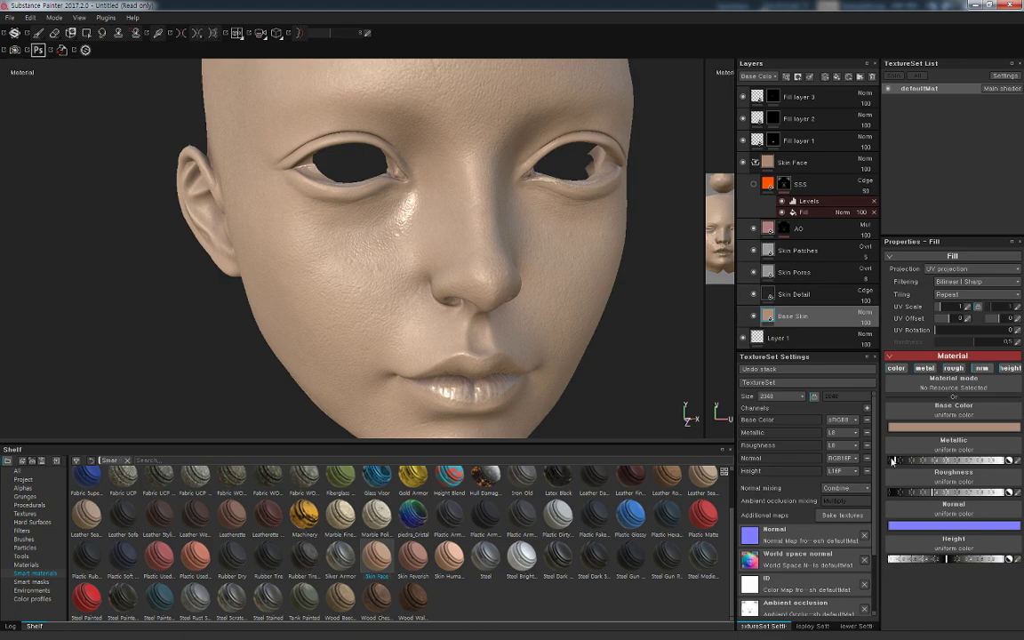
pyautogui.click(773, 96)
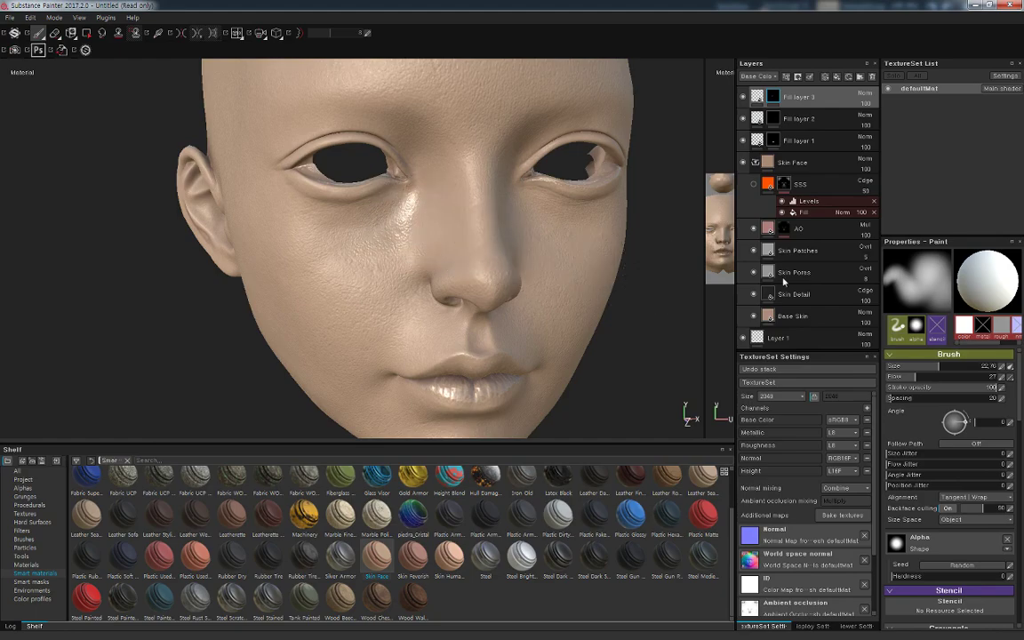
# Set Fill layer 3's opacity to 39
pyautogui.click(867, 104)
pyautogui.write('39')
pyautogui.click(789, 102)
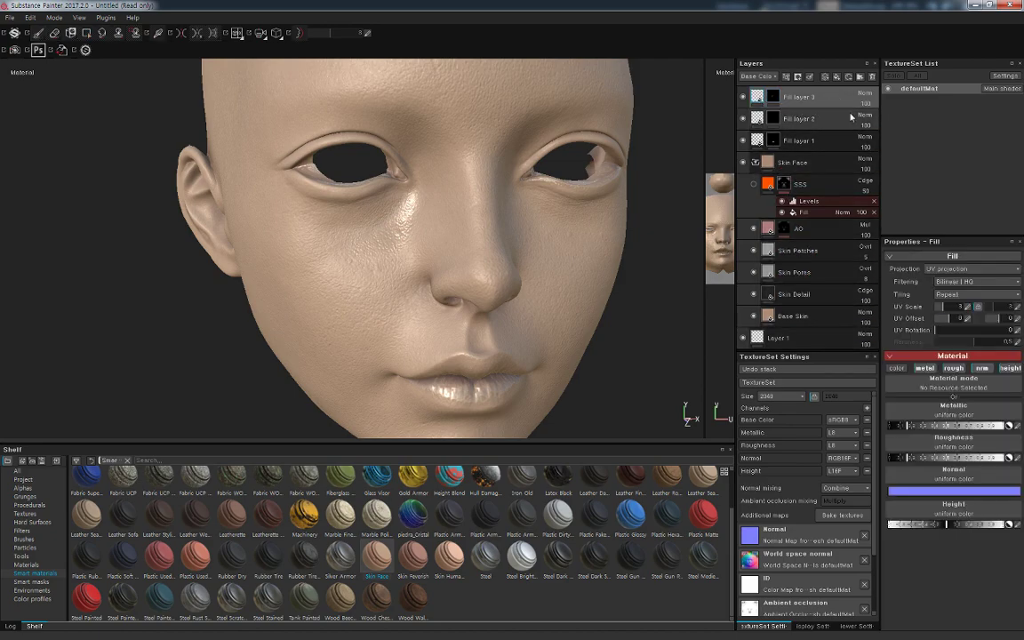
pyautogui.click(867, 116)
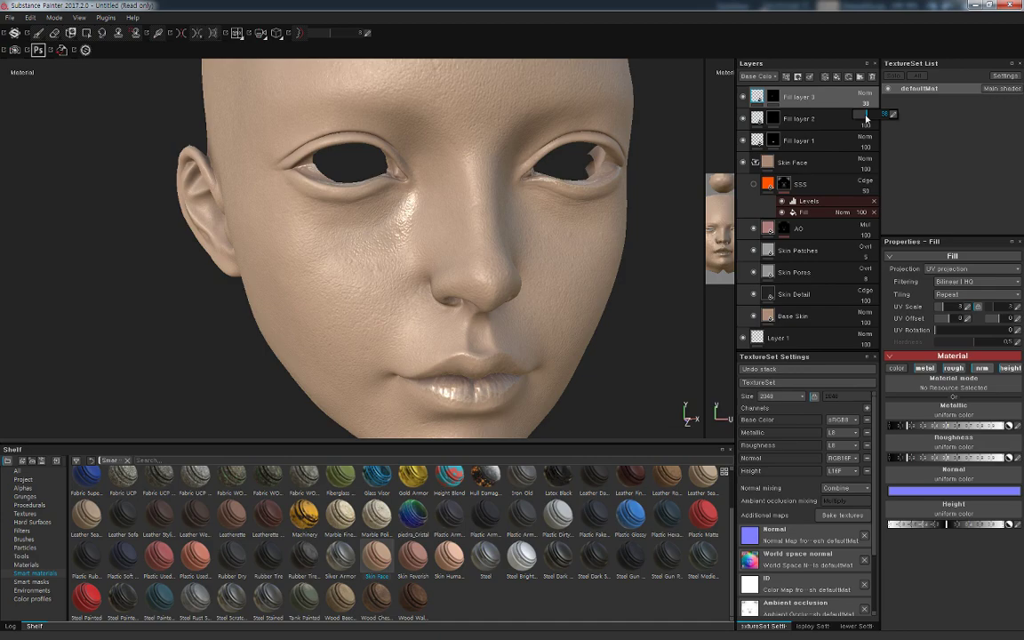
# Paint skin detail under the eye toward the nose, orbiting the head and rotating the lighting
pyautogui.press('1')
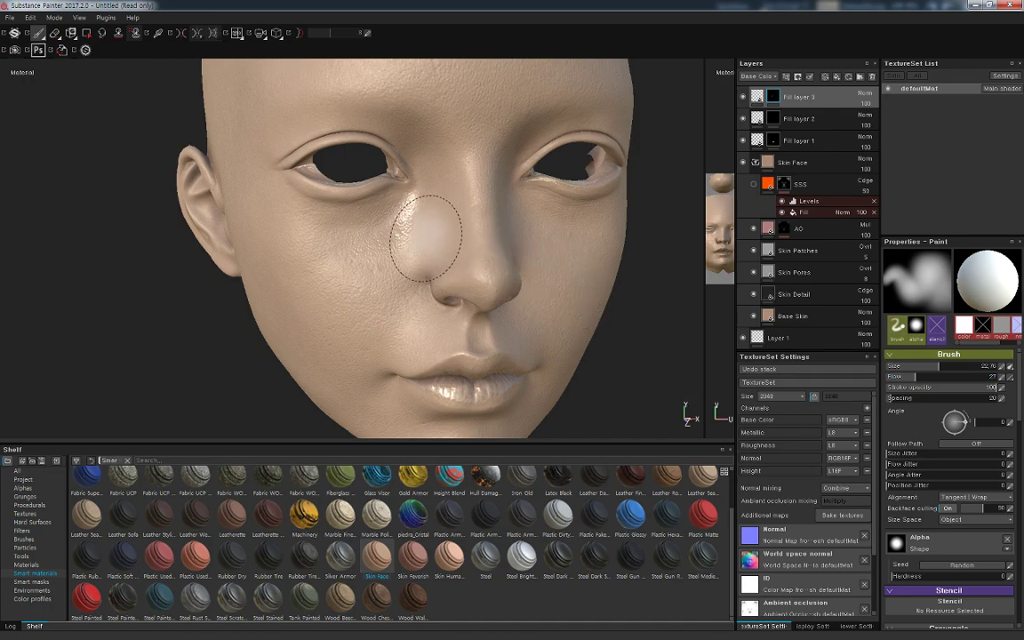
pyautogui.press('2')
pyautogui.press('1')
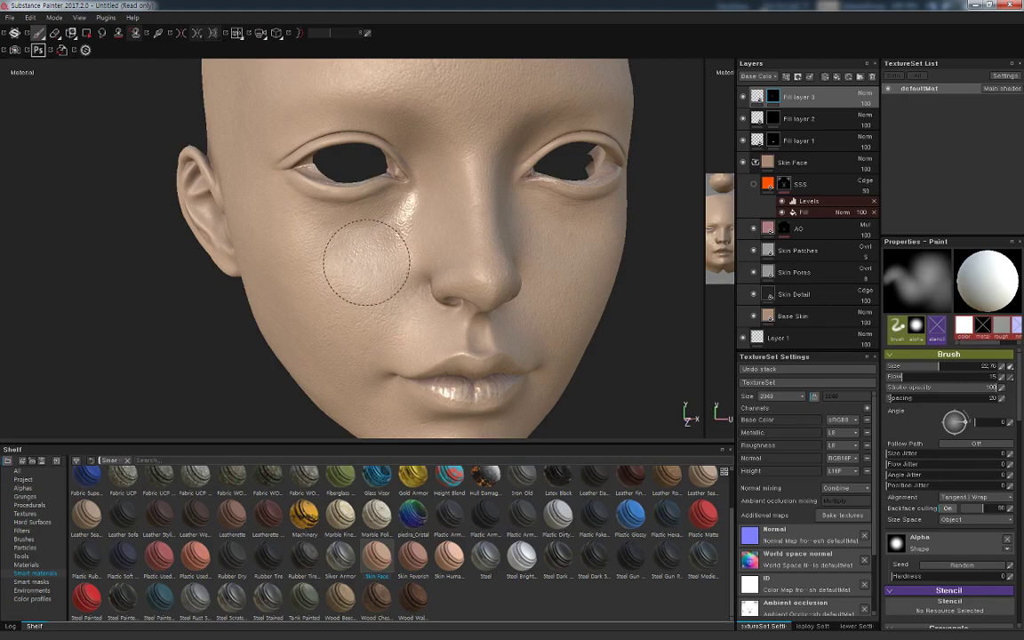
pyautogui.moveTo(373, 256)
pyautogui.mouseDown()
pyautogui.moveTo(365, 210)
pyautogui.moveTo(343, 217)
pyautogui.moveTo(425, 255)
pyautogui.mouseUp()
pyautogui.keyDown('alt'); pyautogui.moveTo(593, 336); pyautogui.dragTo(631, 354); pyautogui.keyUp('alt')
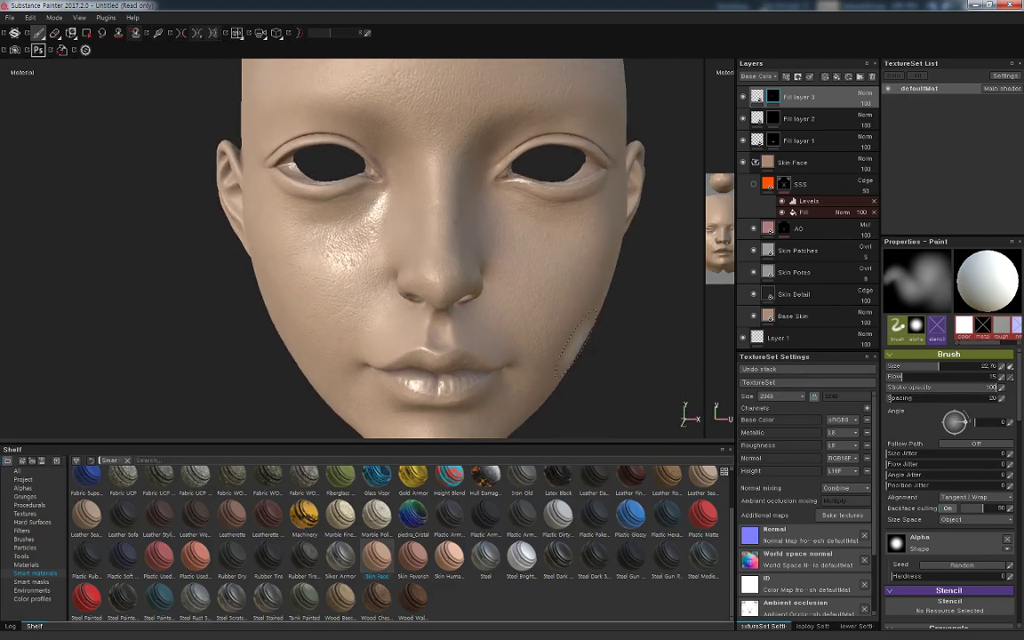
pyautogui.keyDown('alt'); pyautogui.moveTo(613, 338); pyautogui.dragTo(492, 235); pyautogui.keyUp('alt')
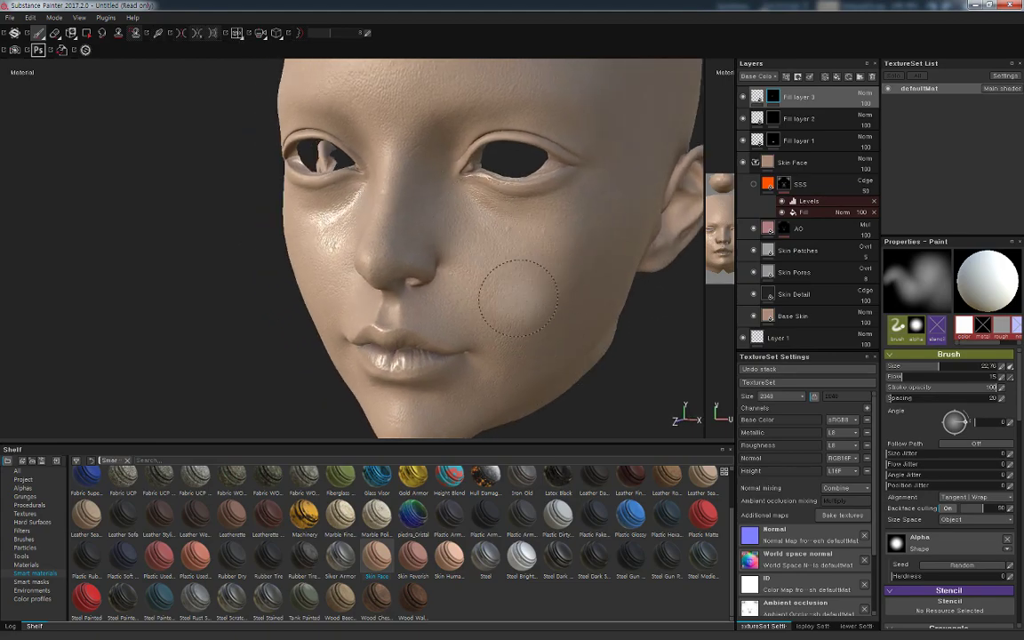
pyautogui.keyDown('alt'); pyautogui.moveTo(502, 316); pyautogui.dragTo(596, 342); pyautogui.keyUp('alt')
pyautogui.keyDown('shift'); pyautogui.moveTo(595, 342); pyautogui.dragTo(567, 338, button='right'); pyautogui.keyUp('shift')
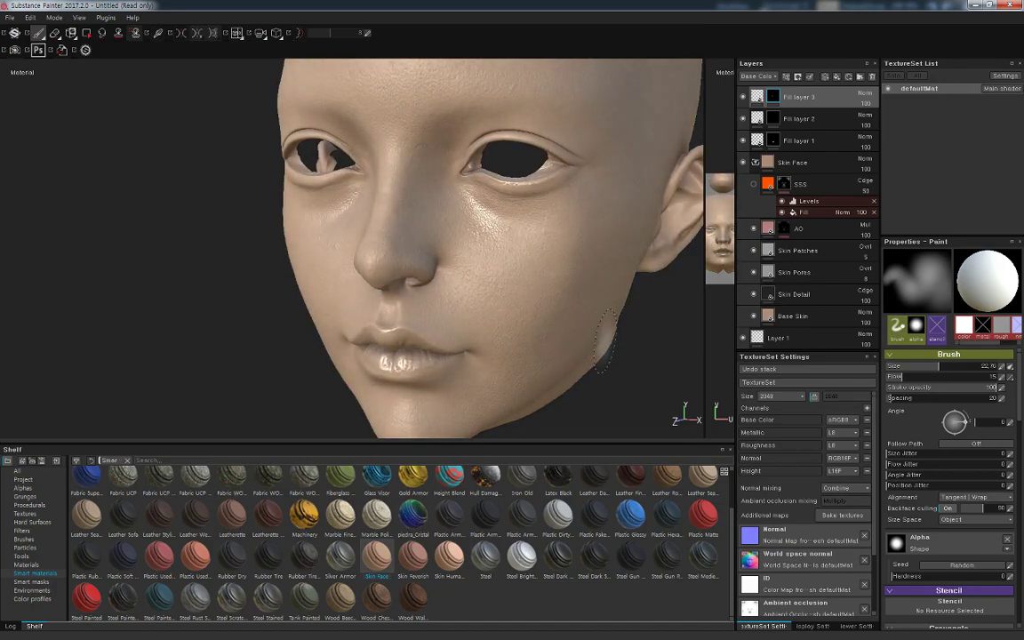
pyautogui.keyDown('alt'); pyautogui.moveTo(569, 364); pyautogui.dragTo(517, 275); pyautogui.keyUp('alt')
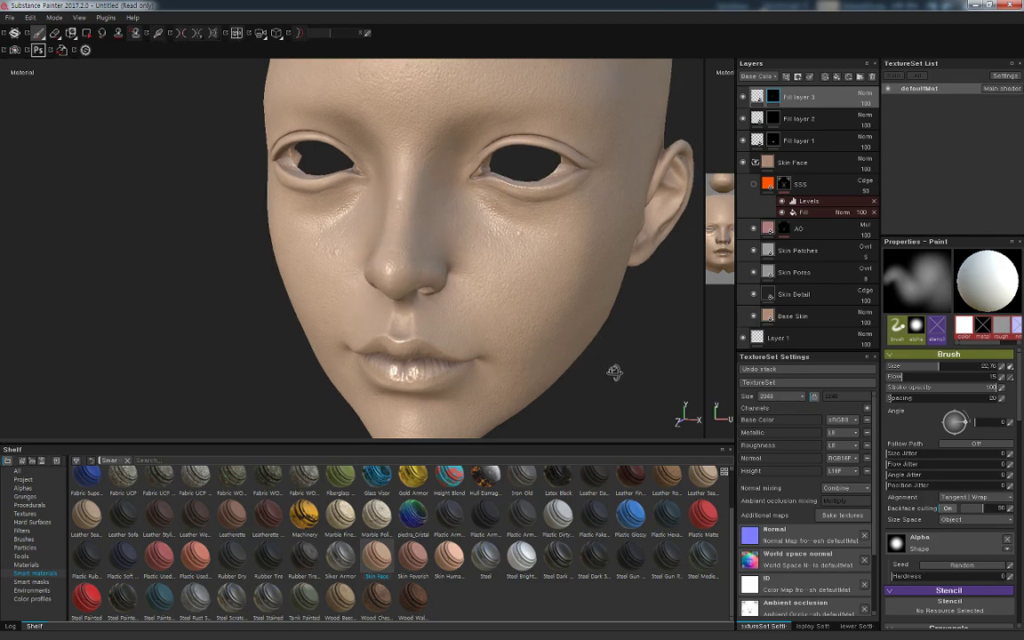
pyautogui.keyDown('alt'); pyautogui.moveTo(377, 276); pyautogui.dragTo(436, 247); pyautogui.keyUp('alt')
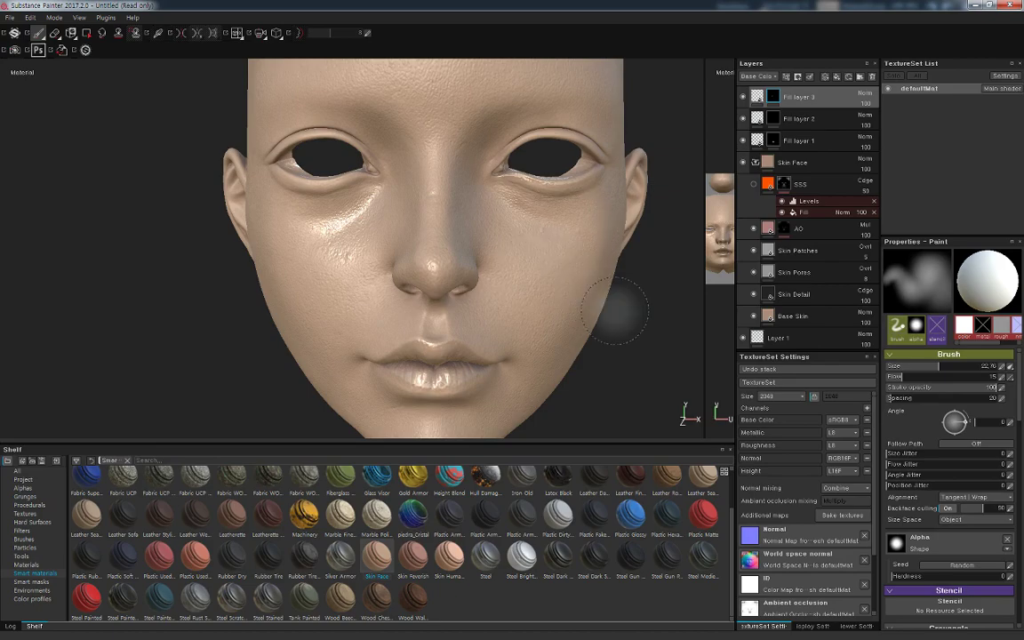
pyautogui.keyDown('alt'); pyautogui.moveTo(617, 308); pyautogui.dragTo(462, 245); pyautogui.keyUp('alt')
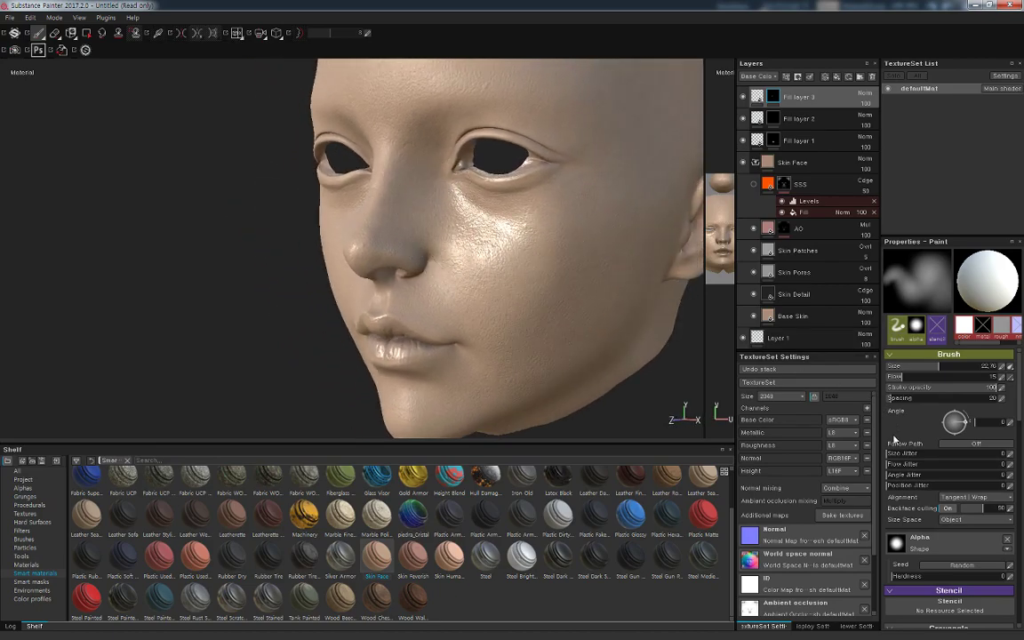
# Lower brush stroke opacity to 42 and work detail across the cheeks from several angles
pyautogui.click(922, 390)
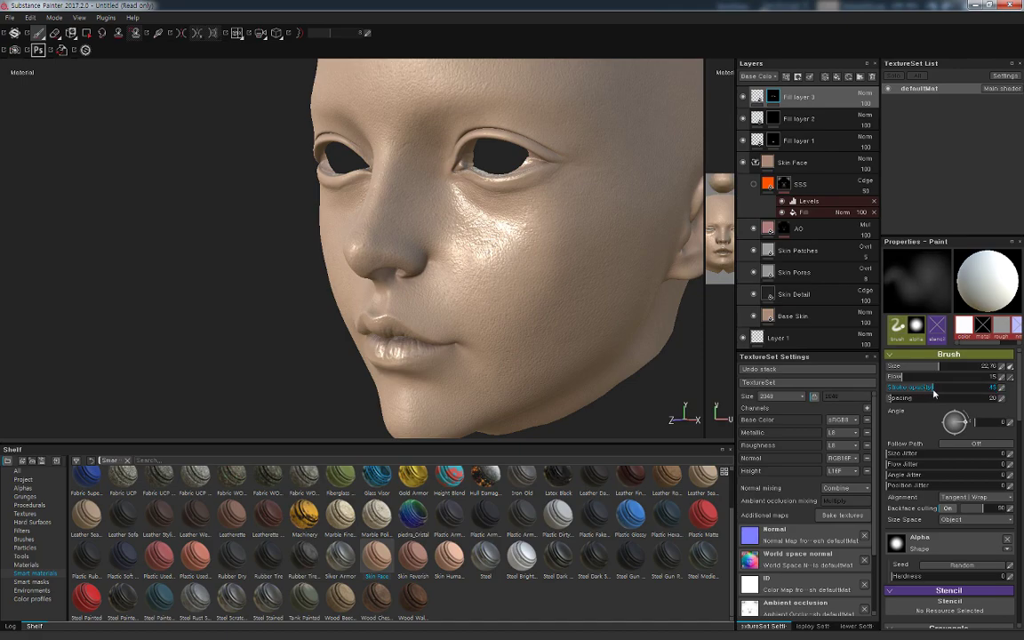
pyautogui.moveTo(933, 393); pyautogui.dragTo(930, 393)
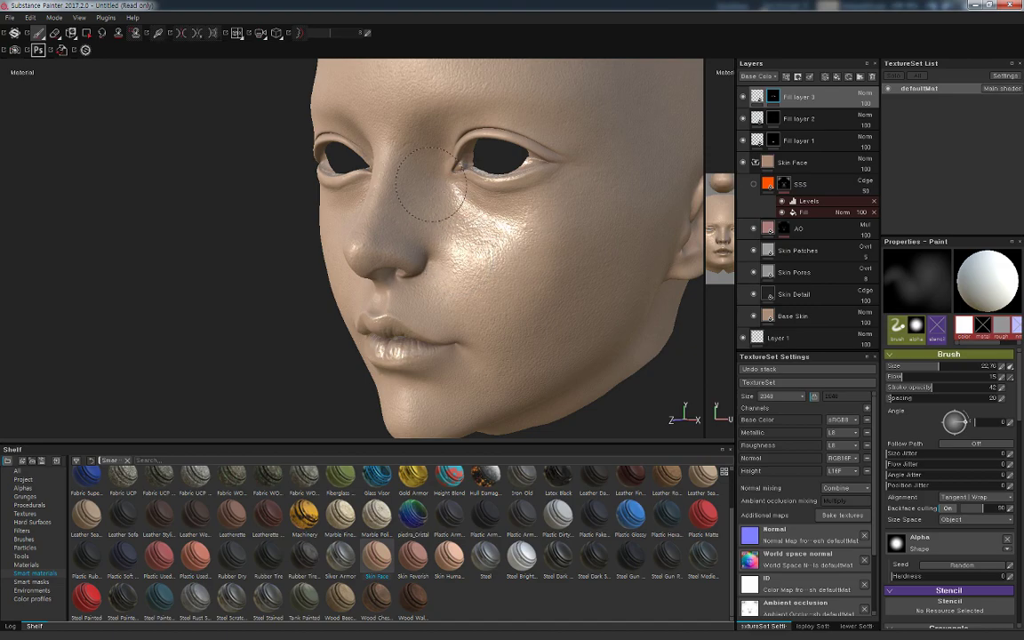
pyautogui.moveTo(267, 336)
pyautogui.keyDown('alt'); pyautogui.mouseDown()
pyautogui.moveTo(318, 374)
pyautogui.moveTo(453, 297)
pyautogui.mouseUp(); pyautogui.keyUp('alt')
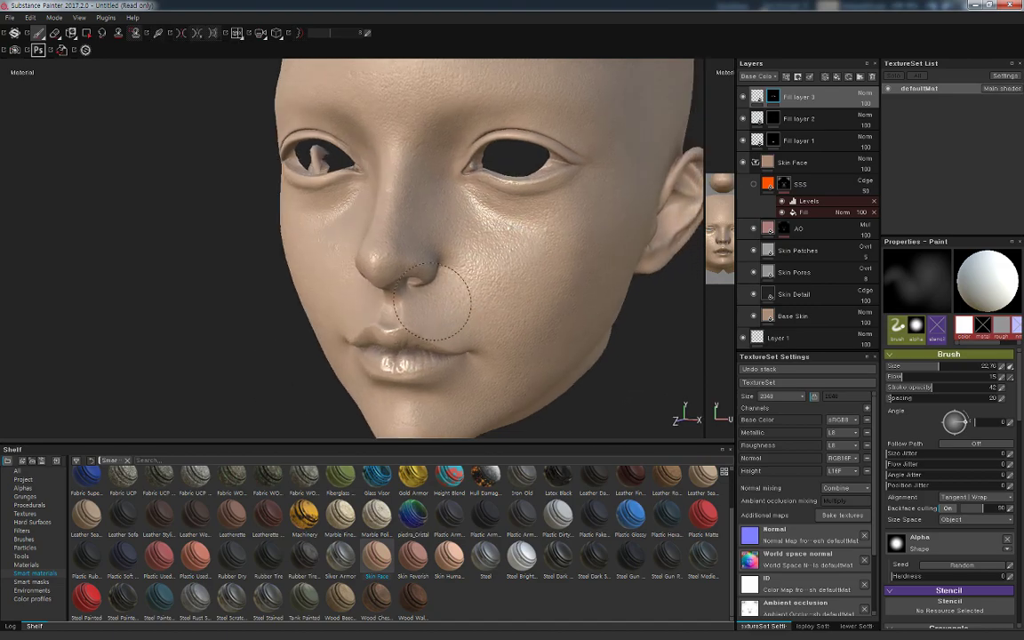
pyautogui.keyDown('alt'); pyautogui.moveTo(196, 338); pyautogui.dragTo(384, 317); pyautogui.keyUp('alt')
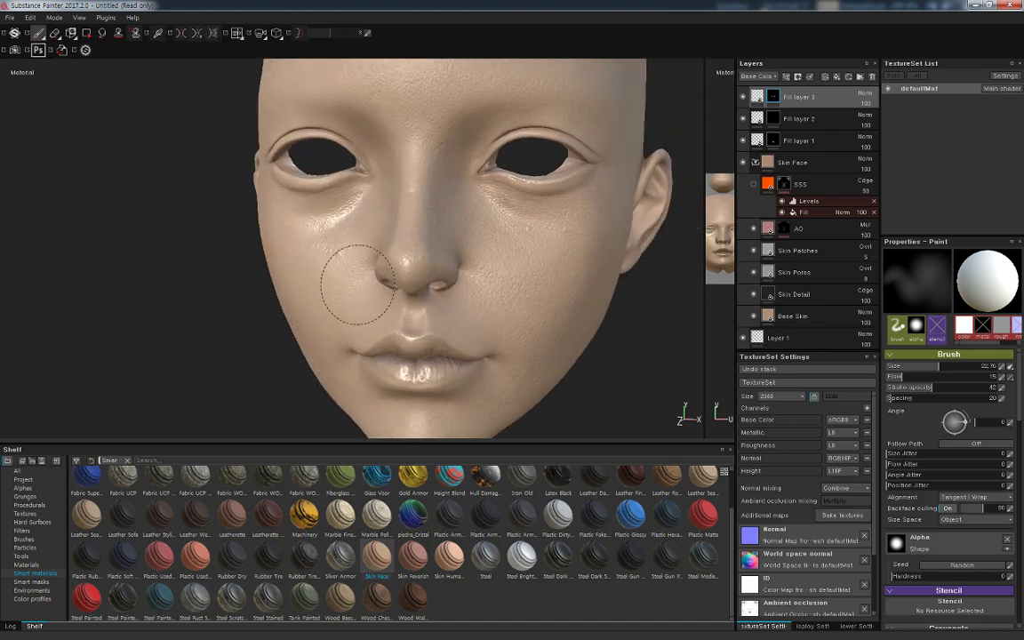
pyautogui.keyDown('alt'); pyautogui.moveTo(188, 336); pyautogui.dragTo(294, 292); pyautogui.keyUp('alt')
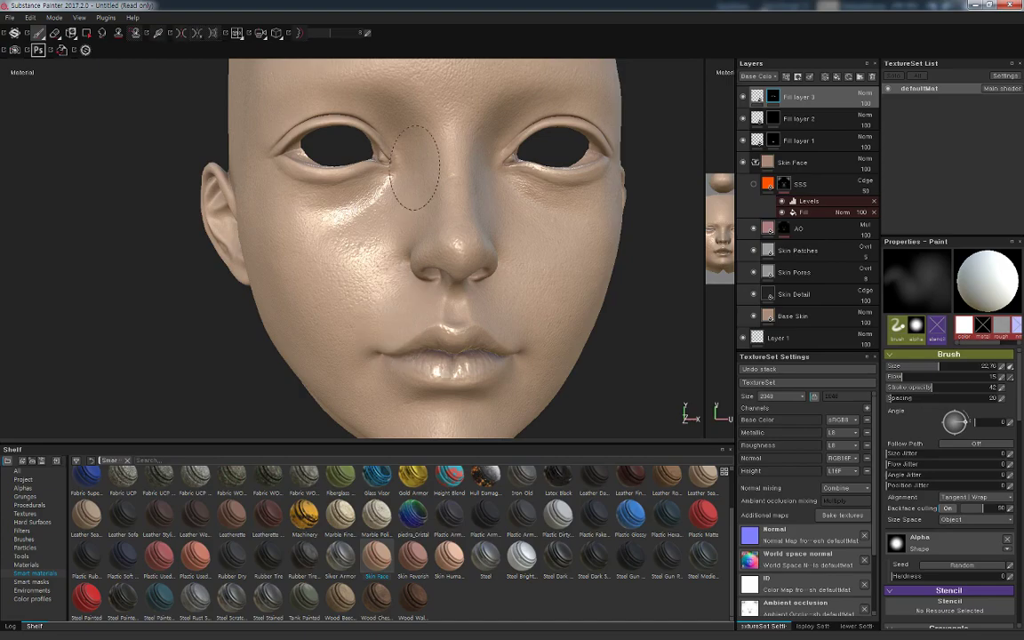
pyautogui.moveTo(588, 324)
pyautogui.keyDown('alt'); pyautogui.mouseDown()
pyautogui.moveTo(595, 367)
pyautogui.moveTo(529, 354)
pyautogui.mouseUp(); pyautogui.keyUp('alt')
pyautogui.moveTo(397, 237)
pyautogui.keyDown('alt'); pyautogui.mouseDown()
pyautogui.moveTo(269, 337)
pyautogui.moveTo(244, 309)
pyautogui.mouseUp(); pyautogui.keyUp('alt')
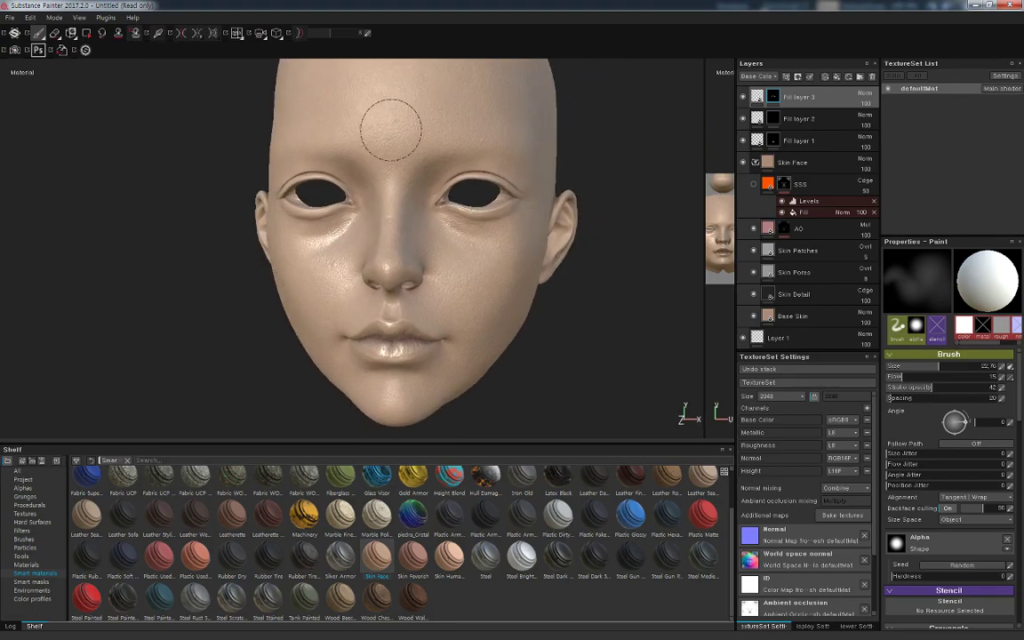
pyautogui.moveTo(373, 135)
pyautogui.keyDown('alt'); pyautogui.mouseDown()
pyautogui.moveTo(551, 348)
pyautogui.moveTo(551, 360)
pyautogui.mouseUp(); pyautogui.keyUp('alt')
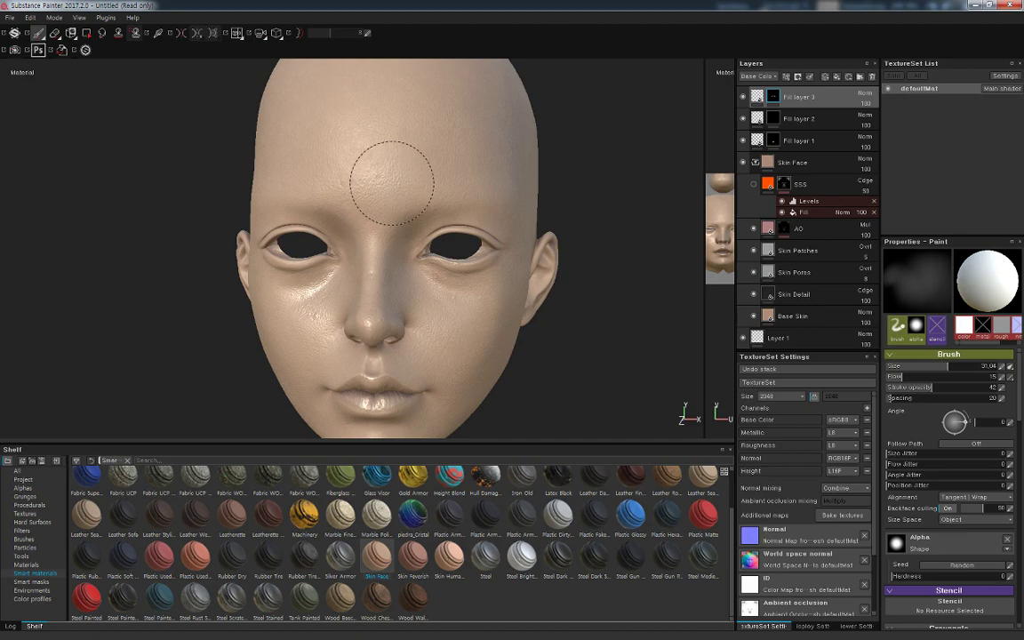
# Enlarge the brush to about 35.66 and orbit through three-quarter and profile views
pyautogui.press(']')
pyautogui.press(']')
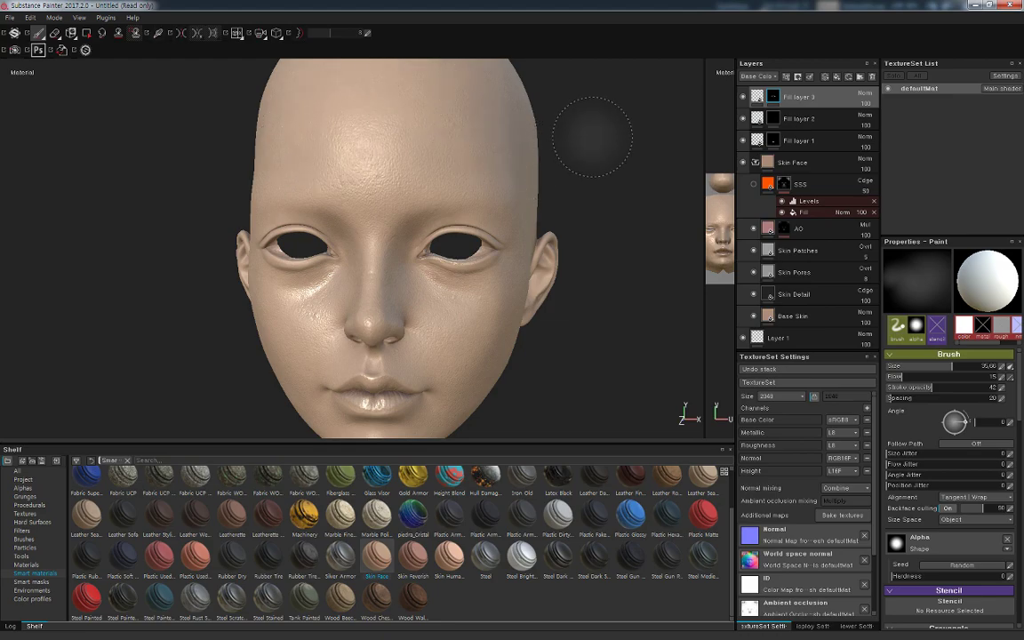
pyautogui.keyDown('alt'); pyautogui.moveTo(592, 136); pyautogui.dragTo(640, 109); pyautogui.keyUp('alt')
pyautogui.keyDown('alt'); pyautogui.moveTo(485, 103); pyautogui.dragTo(320, 103); pyautogui.keyUp('alt')
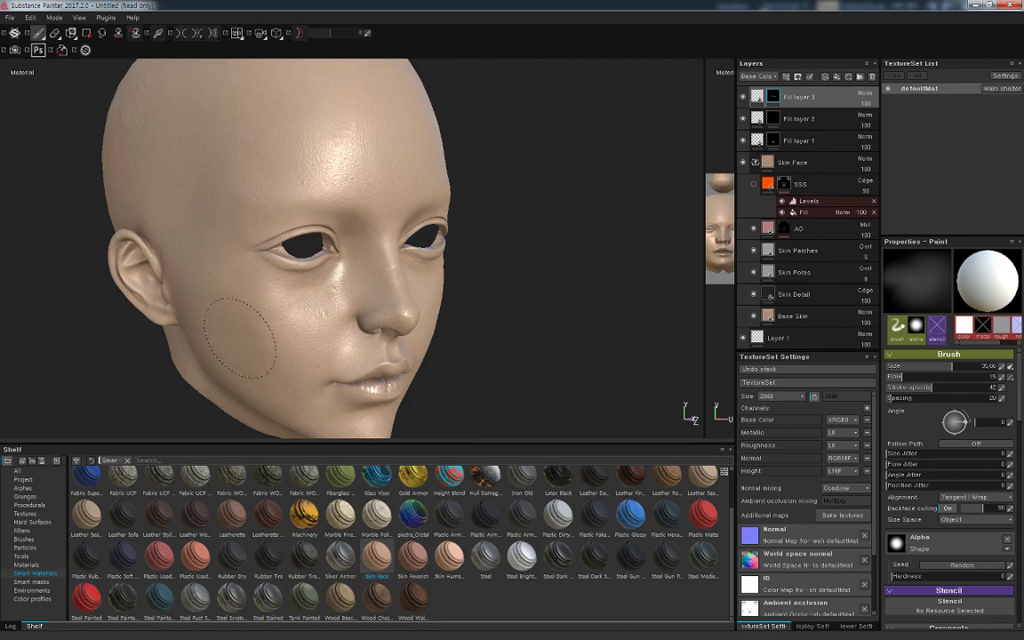
pyautogui.keyDown('alt'); pyautogui.moveTo(531, 212); pyautogui.dragTo(342, 205); pyautogui.keyUp('alt')
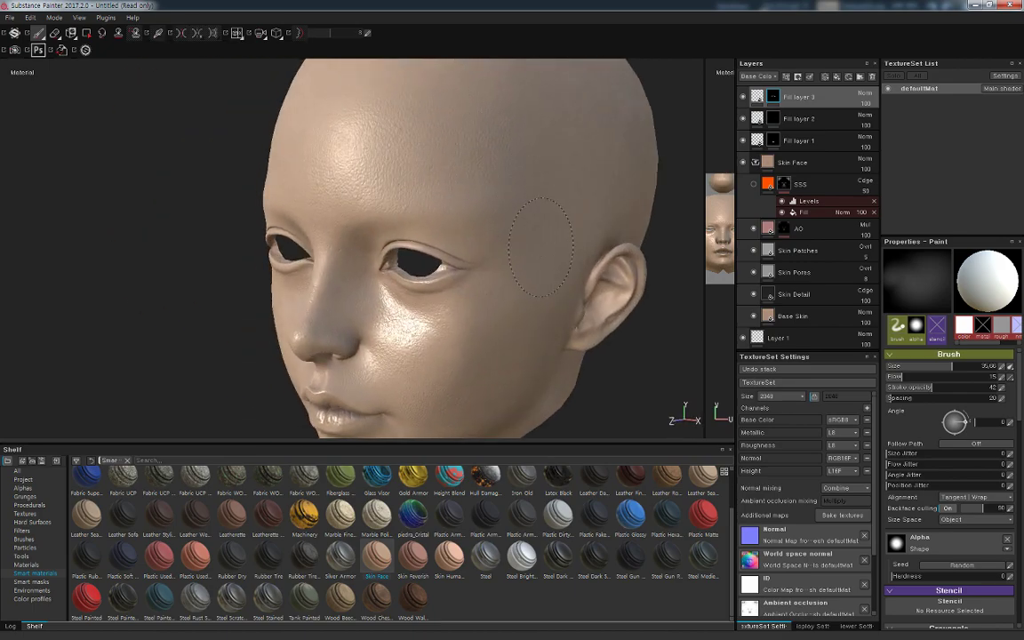
pyautogui.keyDown('alt'); pyautogui.moveTo(542, 244); pyautogui.dragTo(541, 338); pyautogui.keyUp('alt')
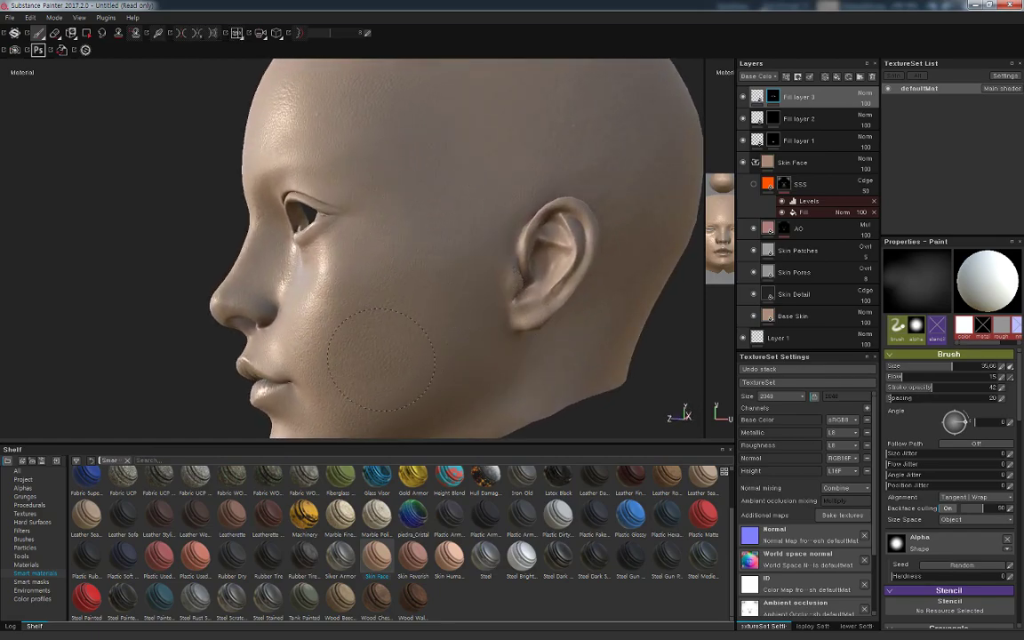
pyautogui.keyDown('alt'); pyautogui.moveTo(381, 358); pyautogui.dragTo(512, 388); pyautogui.keyUp('alt')
pyautogui.keyDown('alt'); pyautogui.moveTo(205, 355); pyautogui.dragTo(241, 354, button='right'); pyautogui.keyUp('alt')
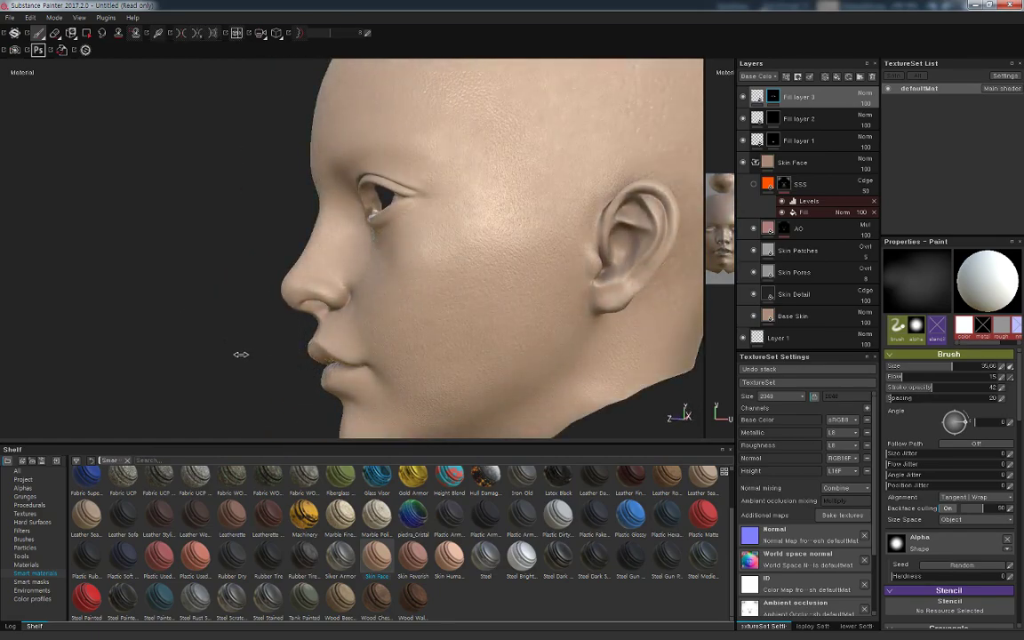
# Orbit past the left ear and rotate the lighting, ending on a straight-on front view
pyautogui.moveTo(194, 370)
pyautogui.keyDown('alt'); pyautogui.mouseDown()
pyautogui.moveTo(297, 370)
pyautogui.moveTo(211, 299)
pyautogui.moveTo(293, 266)
pyautogui.mouseUp(); pyautogui.keyUp('alt')
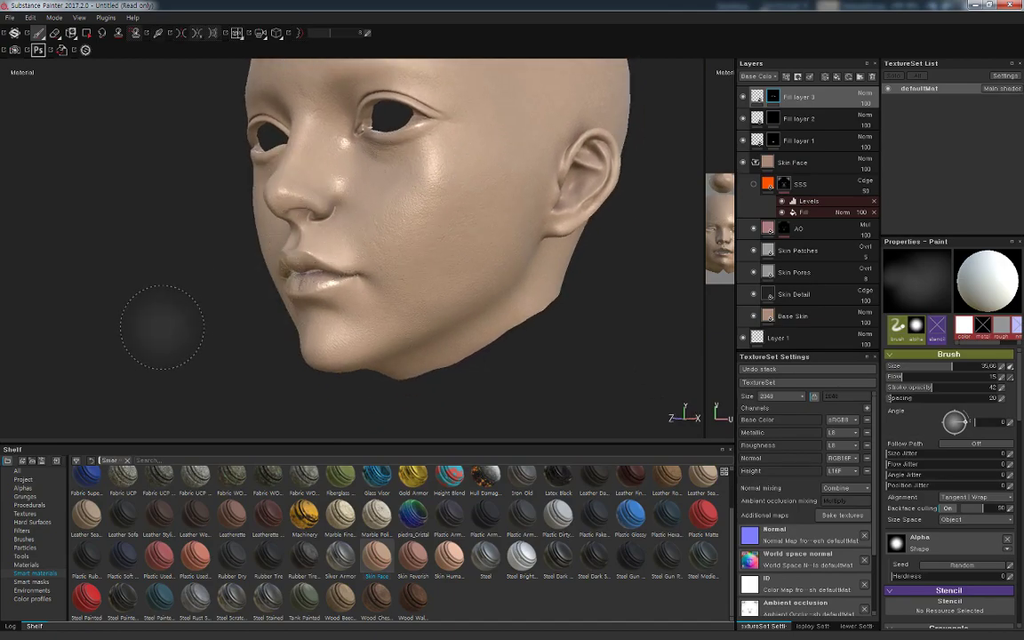
pyautogui.keyDown('alt'); pyautogui.moveTo(164, 320); pyautogui.dragTo(372, 327); pyautogui.keyUp('alt')
pyautogui.keyDown('alt'); pyautogui.moveTo(272, 342); pyautogui.dragTo(240, 371); pyautogui.keyUp('alt')
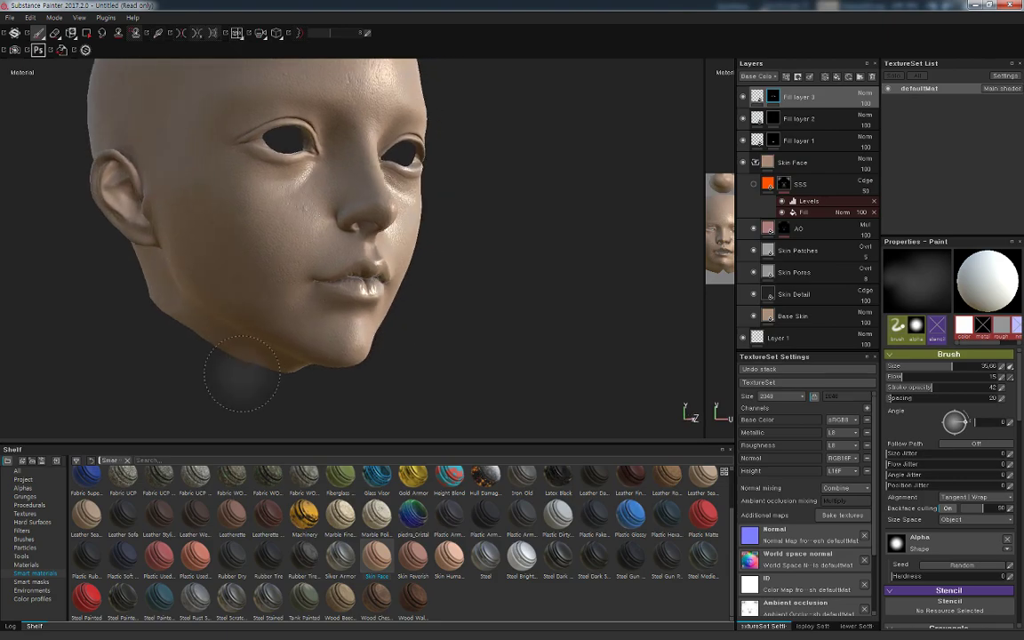
pyautogui.moveTo(541, 257)
pyautogui.keyDown('shift'); pyautogui.mouseDown(button='right')
pyautogui.moveTo(511, 253)
pyautogui.moveTo(532, 246)
pyautogui.moveTo(523, 258)
pyautogui.mouseUp(button='right'); pyautogui.keyUp('shift')
pyautogui.keyDown('alt'); pyautogui.moveTo(523, 258); pyautogui.dragTo(484, 269); pyautogui.keyUp('alt')
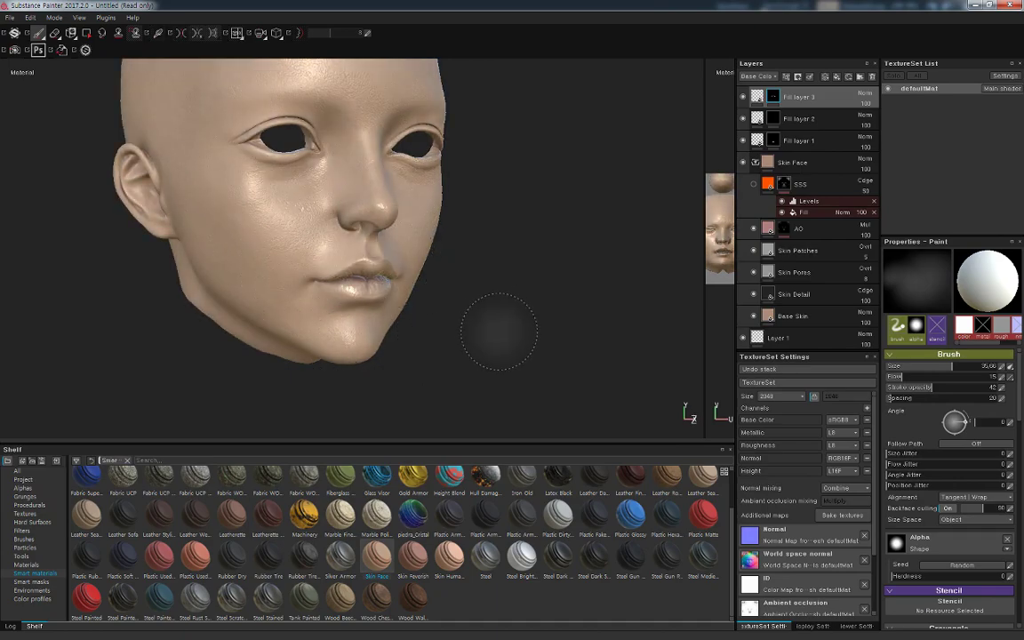
pyautogui.keyDown('alt'); pyautogui.moveTo(499, 332); pyautogui.dragTo(382, 351); pyautogui.keyUp('alt')
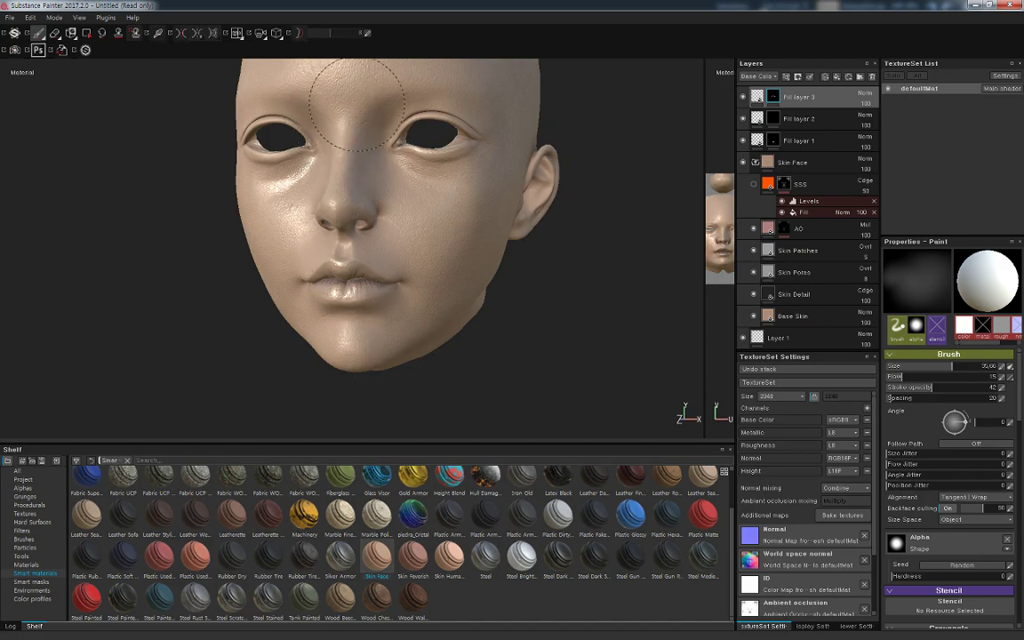
pyautogui.moveTo(514, 308)
pyautogui.keyDown('alt'); pyautogui.mouseDown()
pyautogui.moveTo(514, 263)
pyautogui.moveTo(499, 247)
pyautogui.mouseUp(); pyautogui.keyUp('alt')
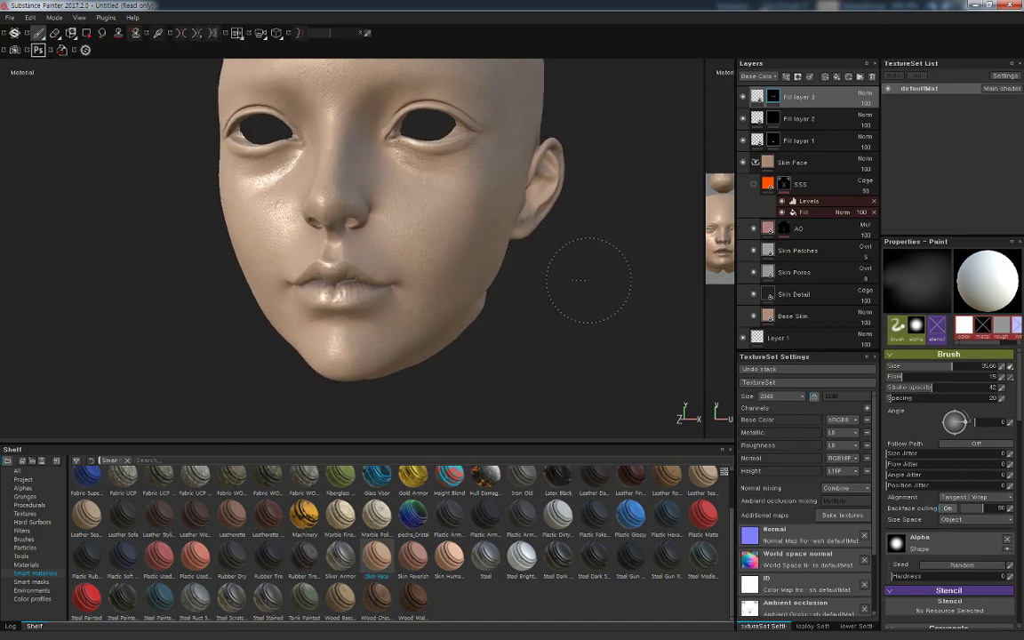
pyautogui.keyDown('alt'); pyautogui.moveTo(579, 297); pyautogui.dragTo(605, 309); pyautogui.keyUp('alt')
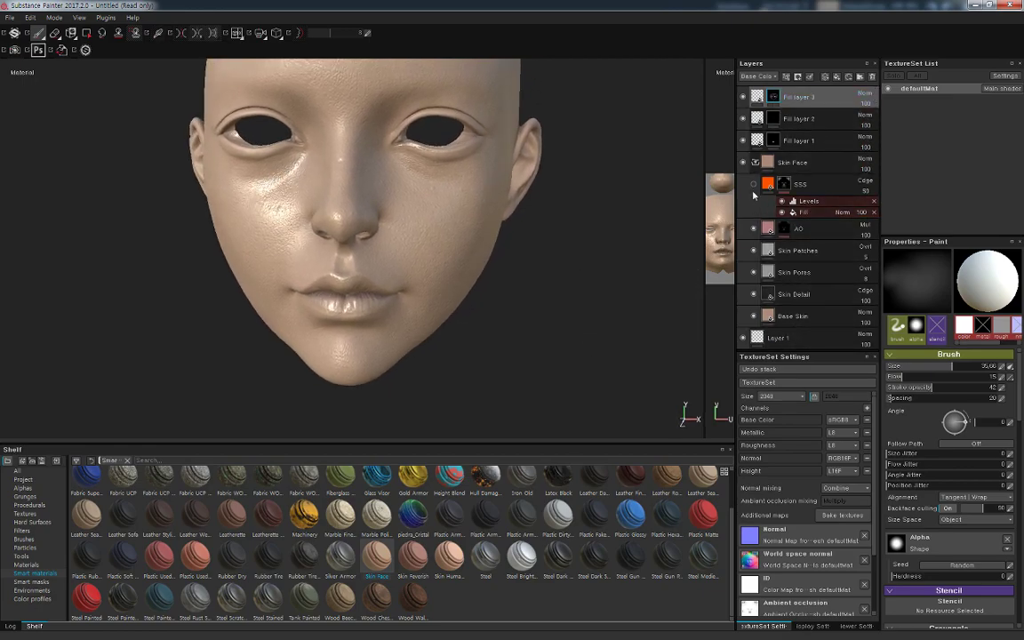
# Collapse the Skin Face group and add Fill layer 4 directly above Layer 1
pyautogui.click(756, 169)
pyautogui.click(827, 184)
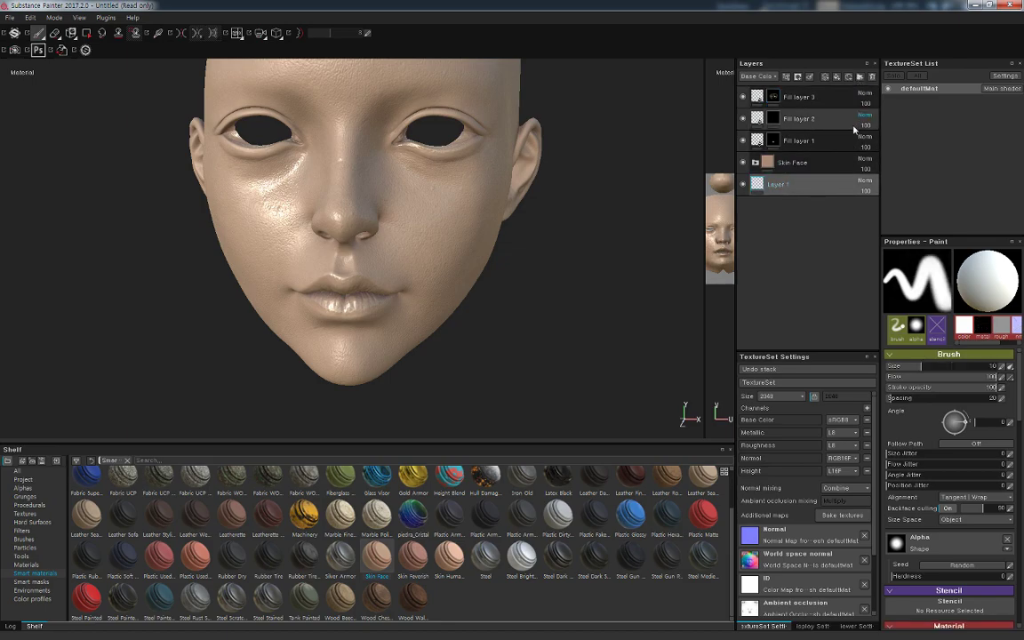
pyautogui.click(838, 79)
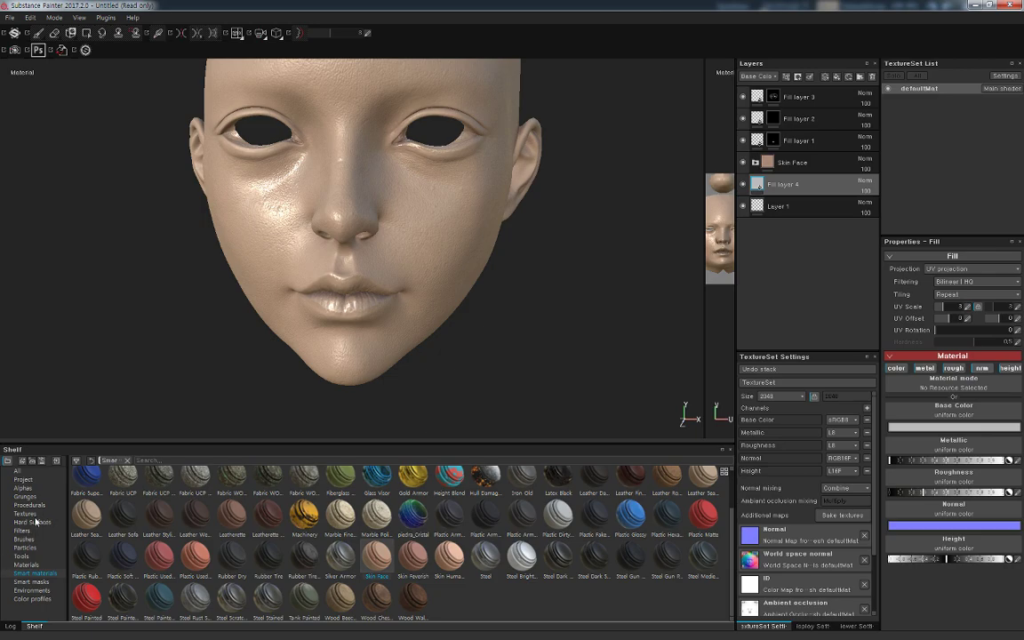
pyautogui.click(7, 18)
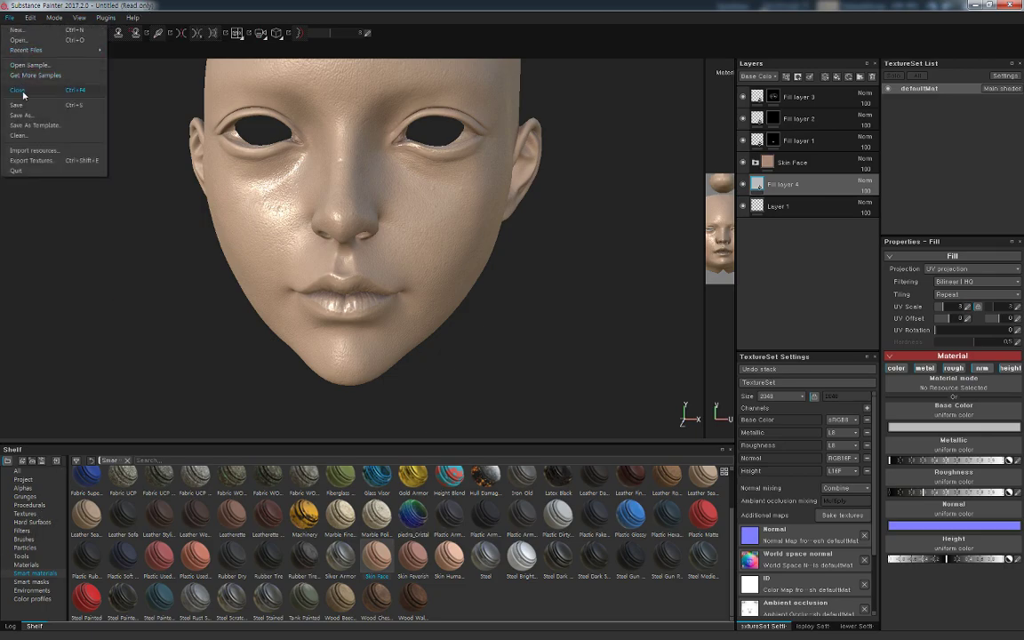
# Import Maps/Eye_Ball_PP.PSD as a texture resource into the shelf
pyautogui.click(25, 149)
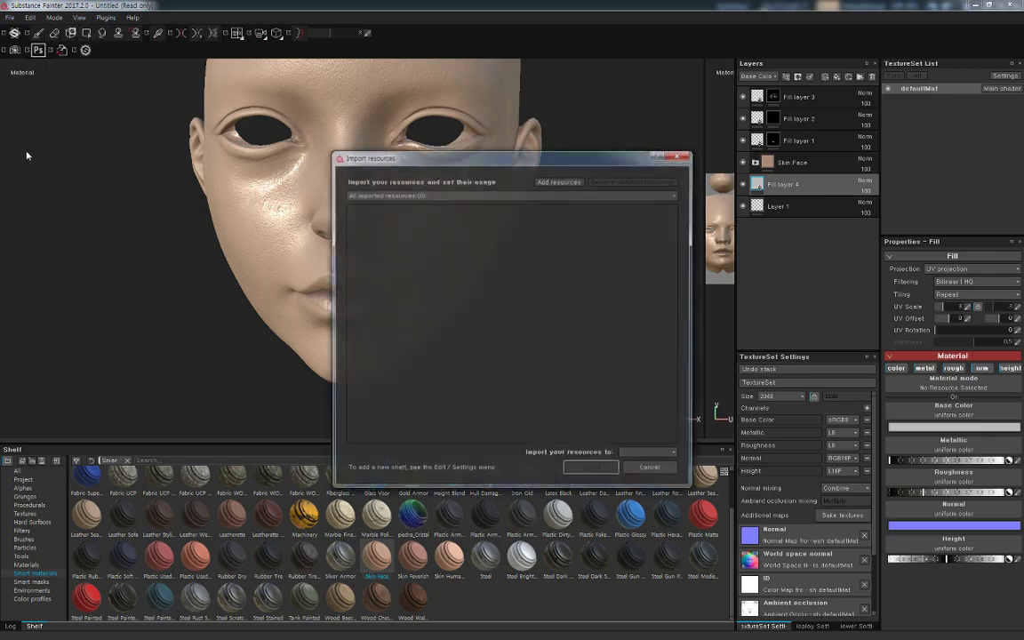
pyautogui.click(572, 186)
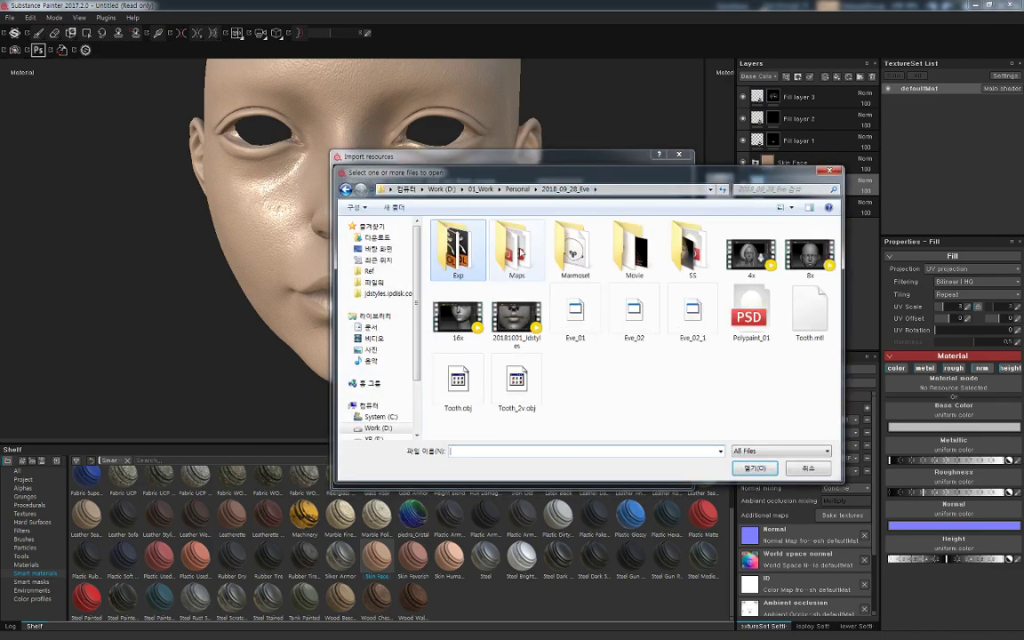
pyautogui.doubleClick(516, 251)
pyautogui.click(470, 240)
pyautogui.doubleClick(470, 239)
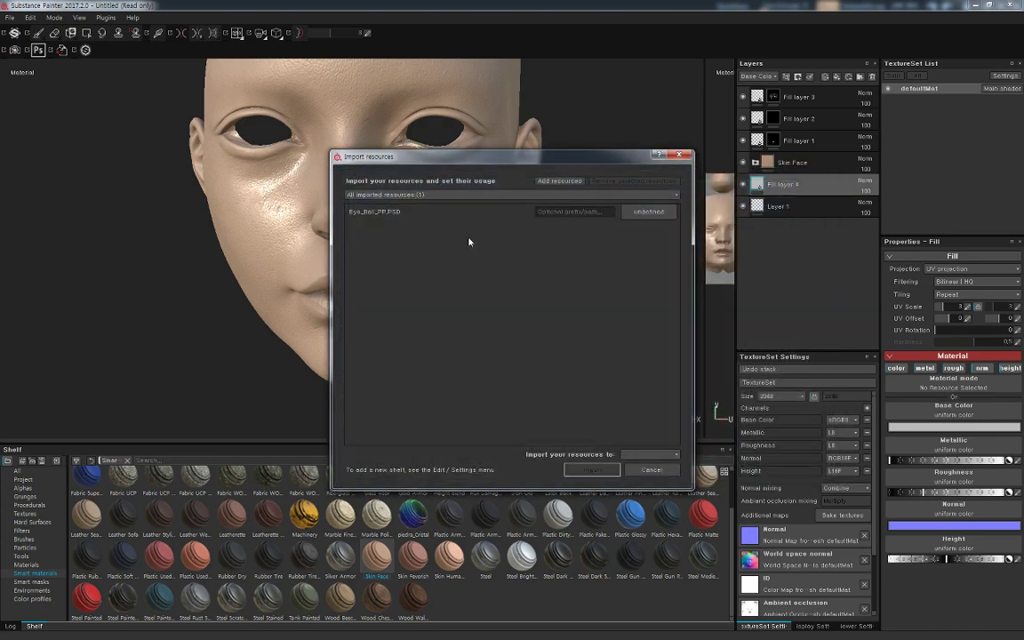
pyautogui.click(648, 214)
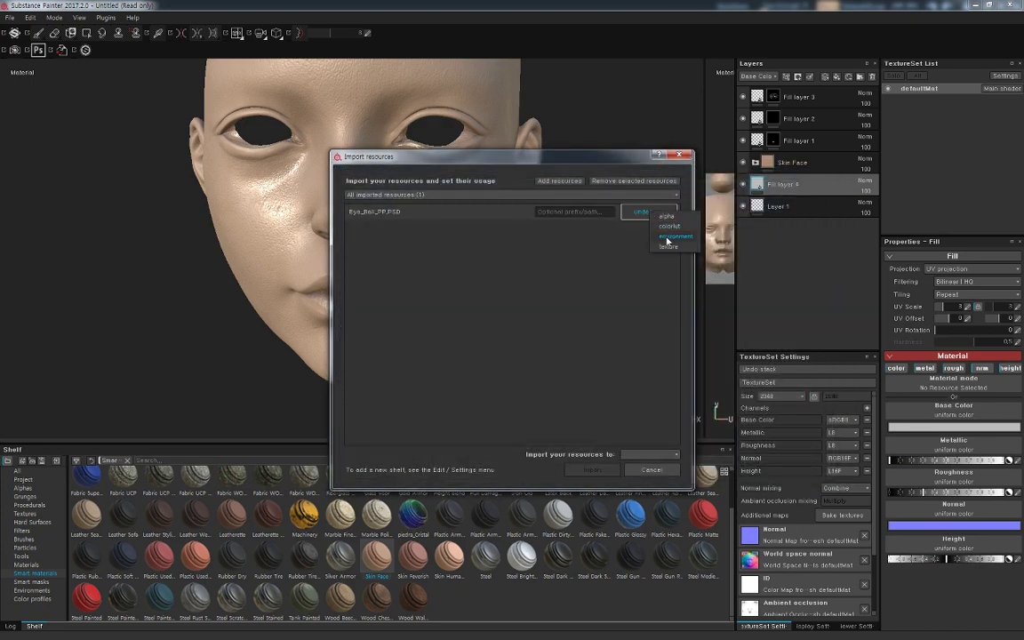
pyautogui.click(666, 247)
pyautogui.click(649, 455)
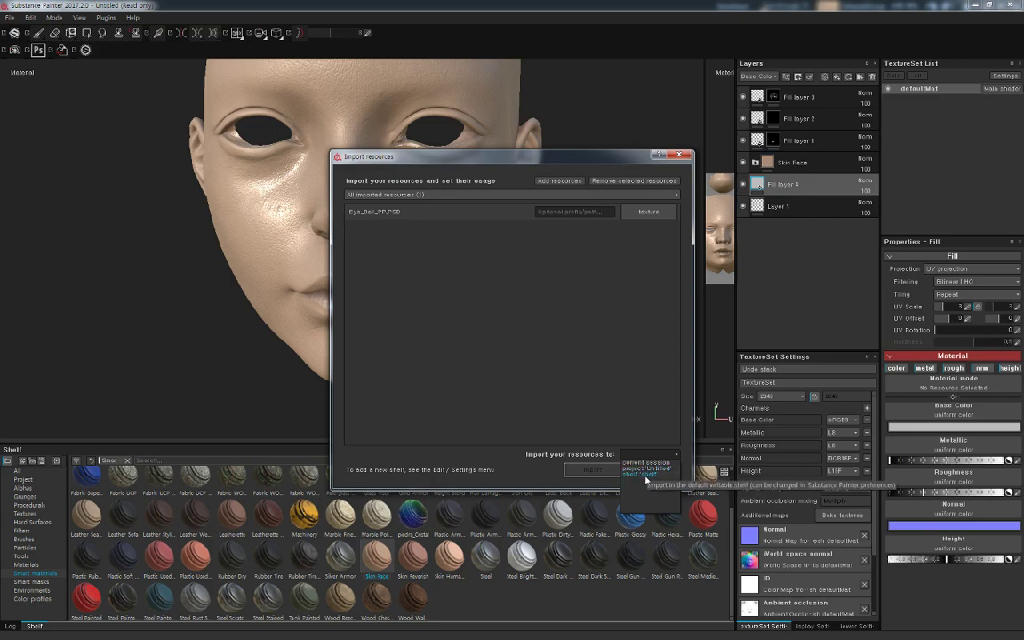
pyautogui.click(645, 476)
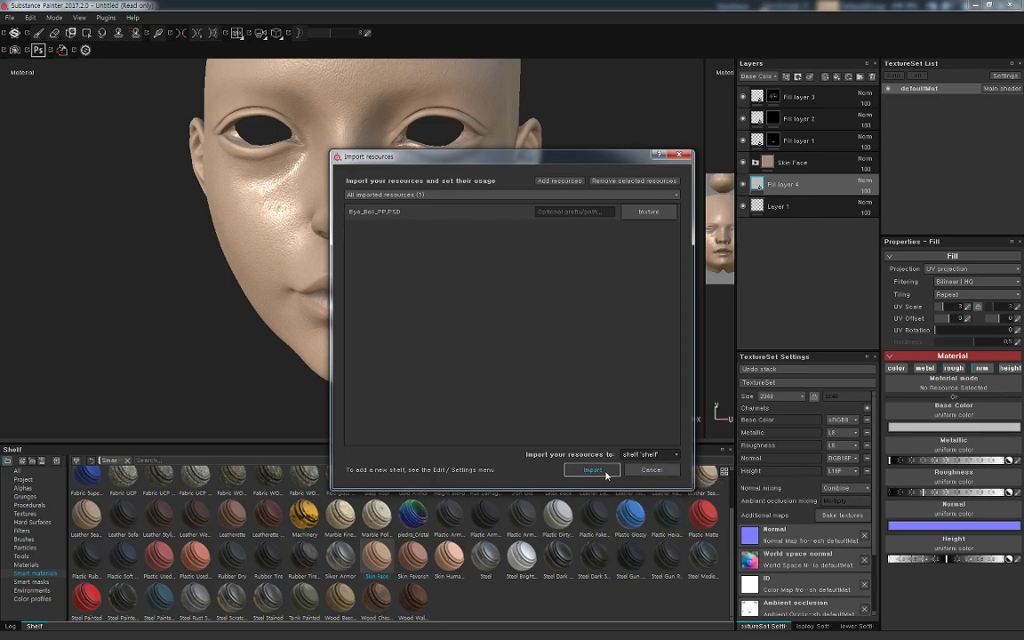
pyautogui.click(606, 476)
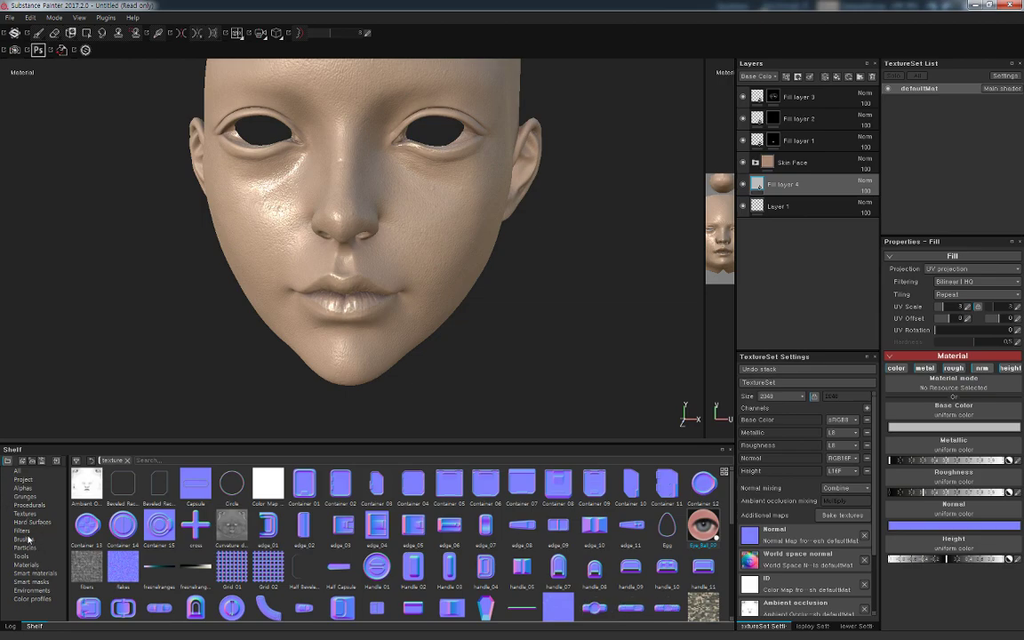
# Filter the shelf to project textures, then import Polypaint_01.PSD to the shelf as a texture
pyautogui.click(33, 480)
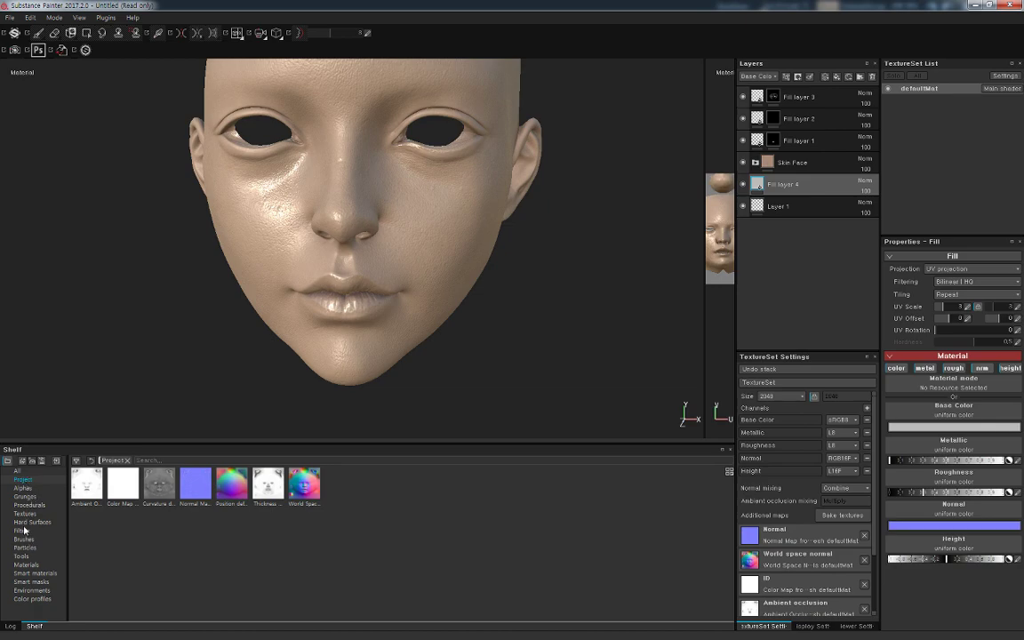
pyautogui.click(24, 515)
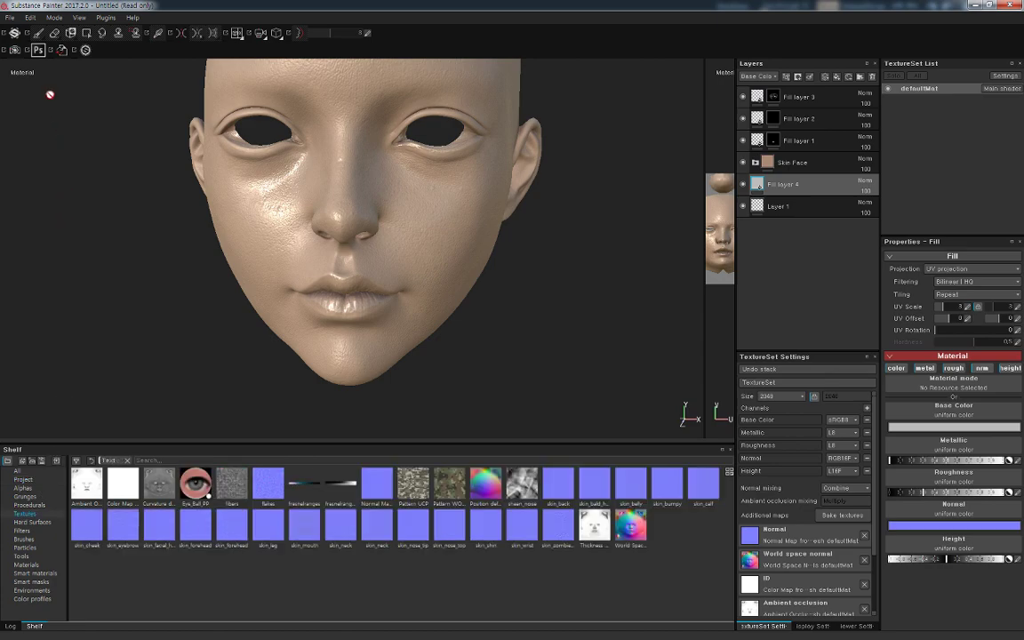
pyautogui.click(8, 17)
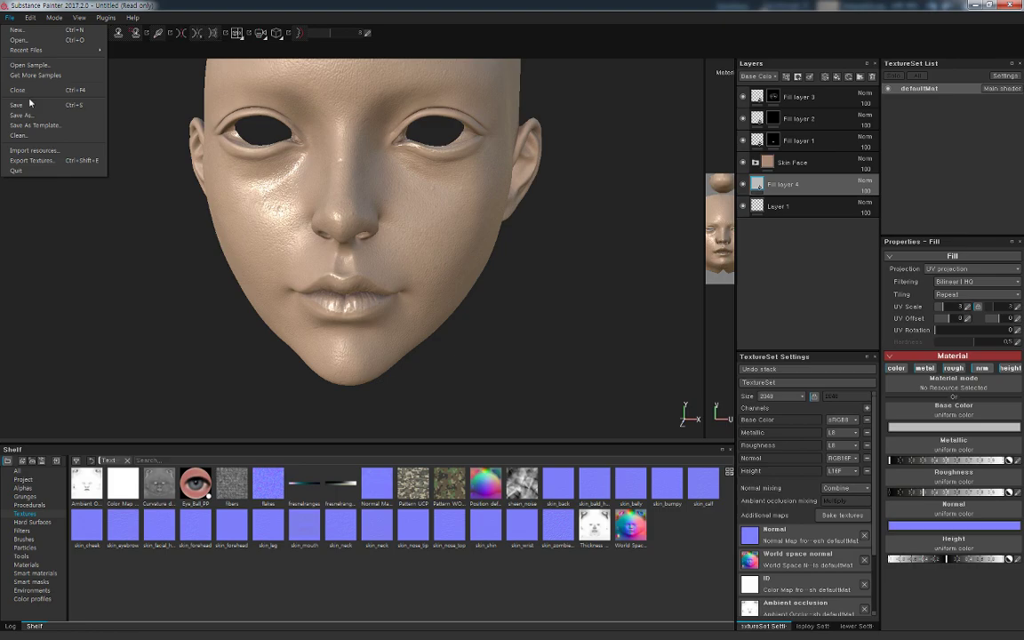
pyautogui.click(32, 149)
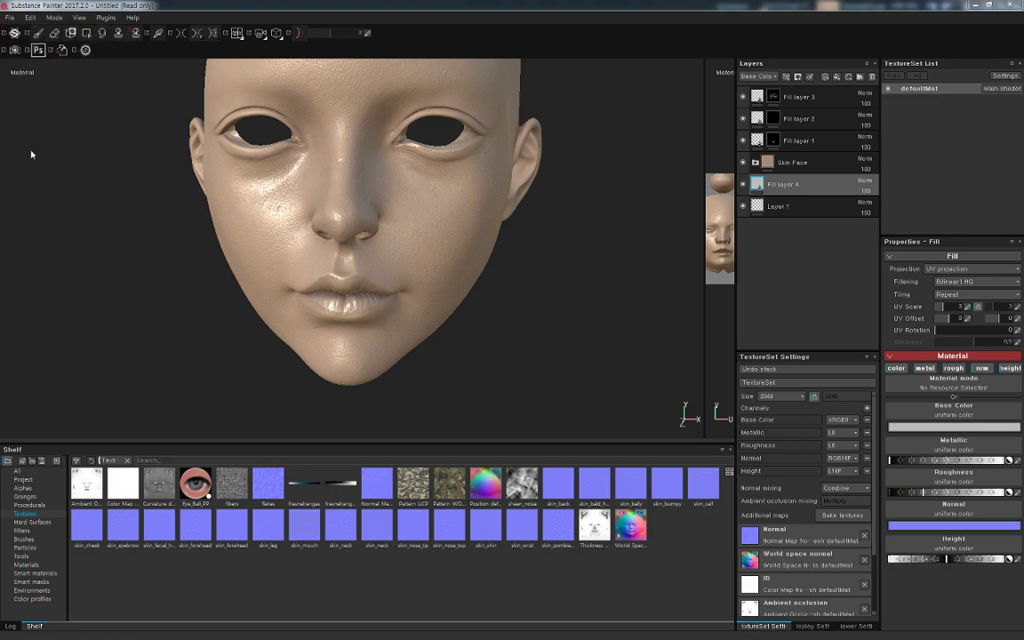
pyautogui.click(558, 181)
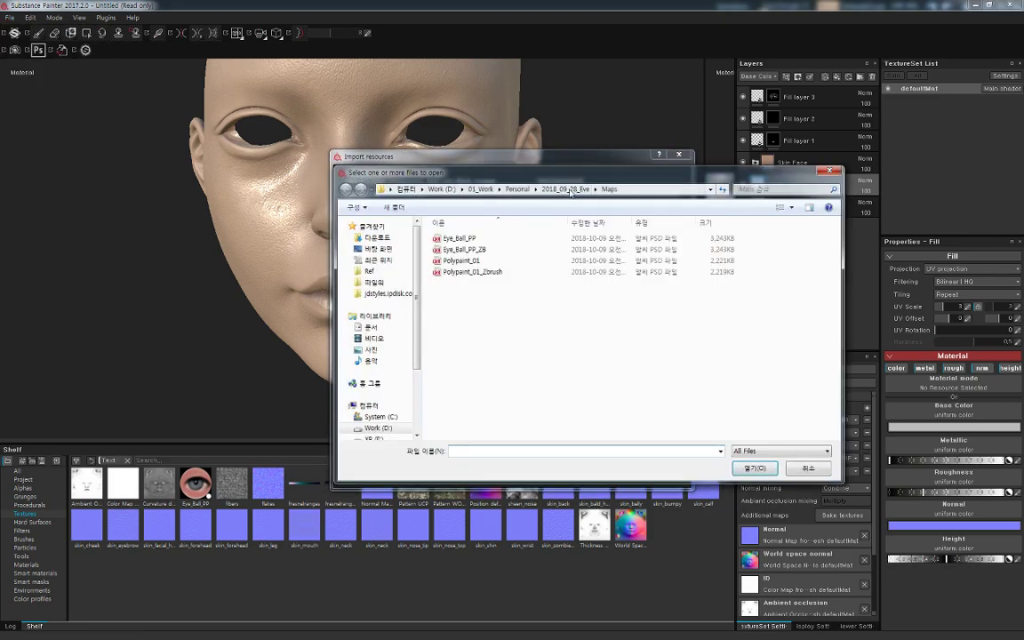
pyautogui.doubleClick(458, 262)
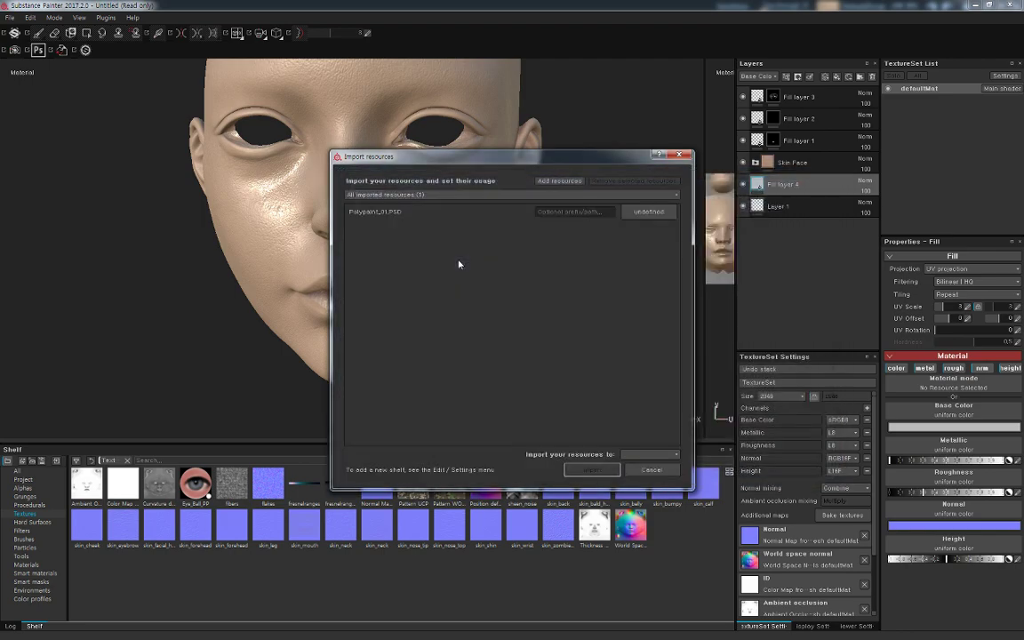
pyautogui.click(647, 213)
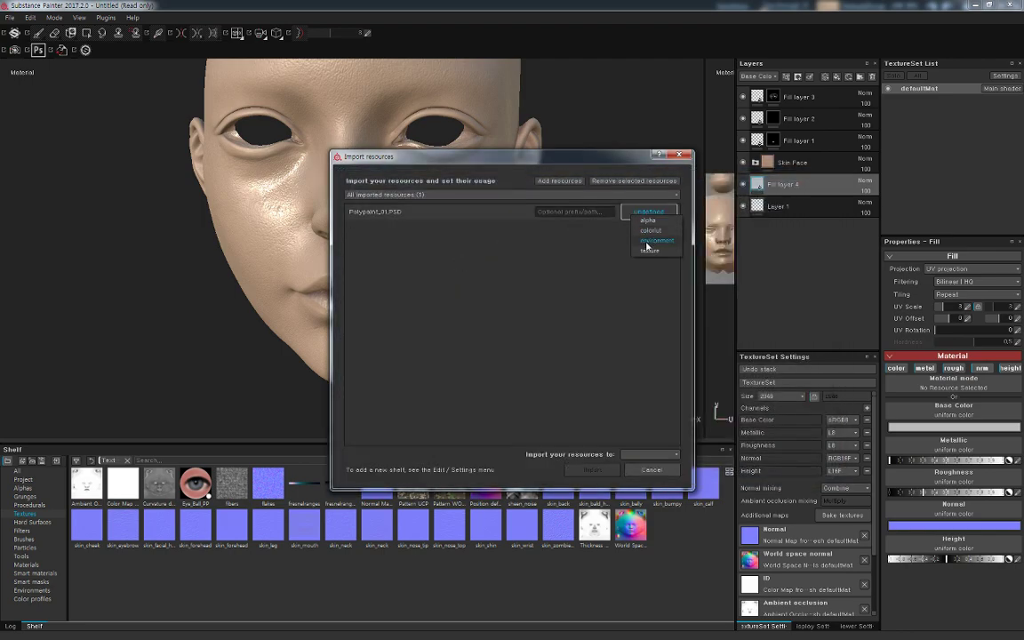
pyautogui.click(649, 249)
pyautogui.click(664, 455)
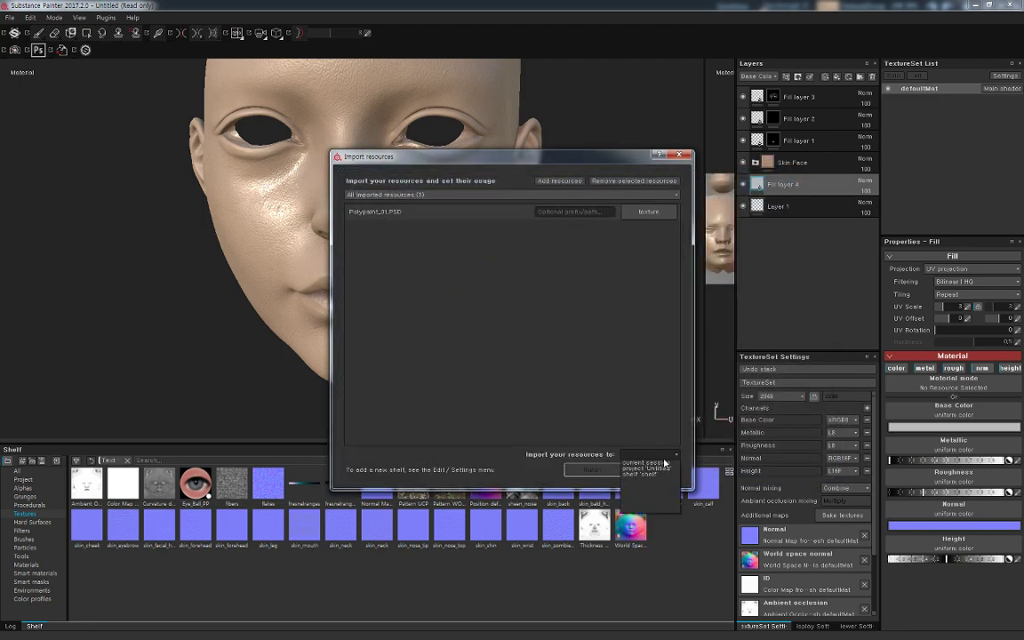
pyautogui.click(654, 476)
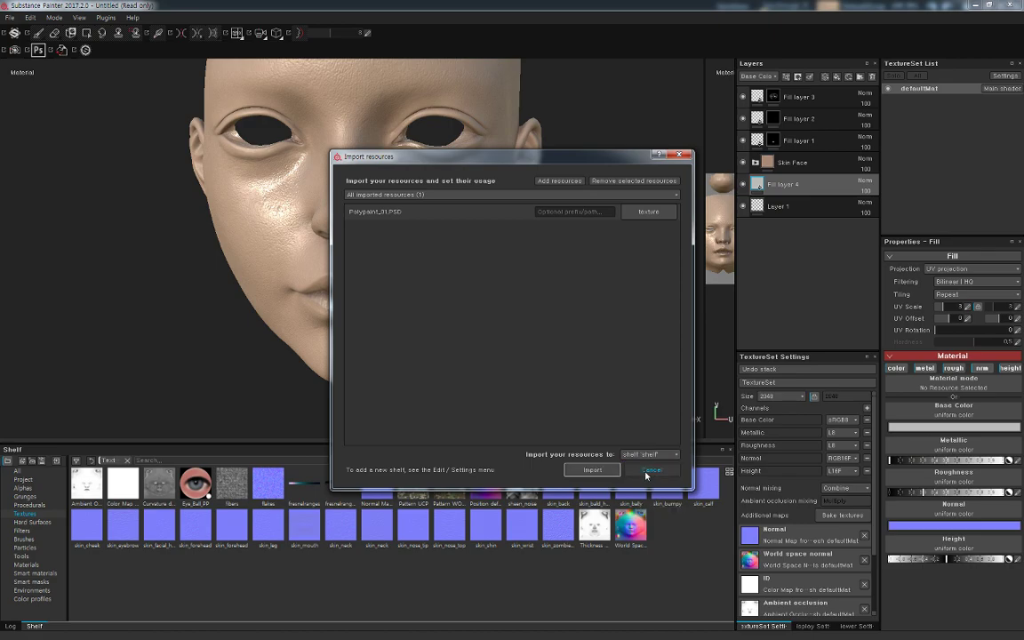
pyautogui.click(591, 470)
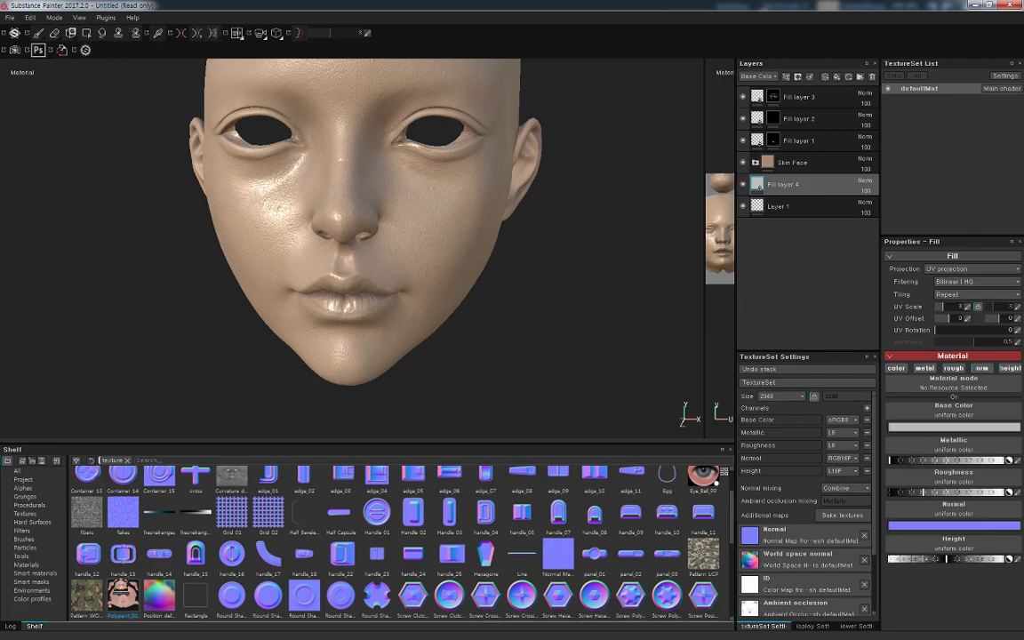
# Use Polypaint_01 as Fill layer 4's base colour, comparing with Skin Face hidden
pyautogui.moveTo(928, 403); pyautogui.dragTo(933, 409)
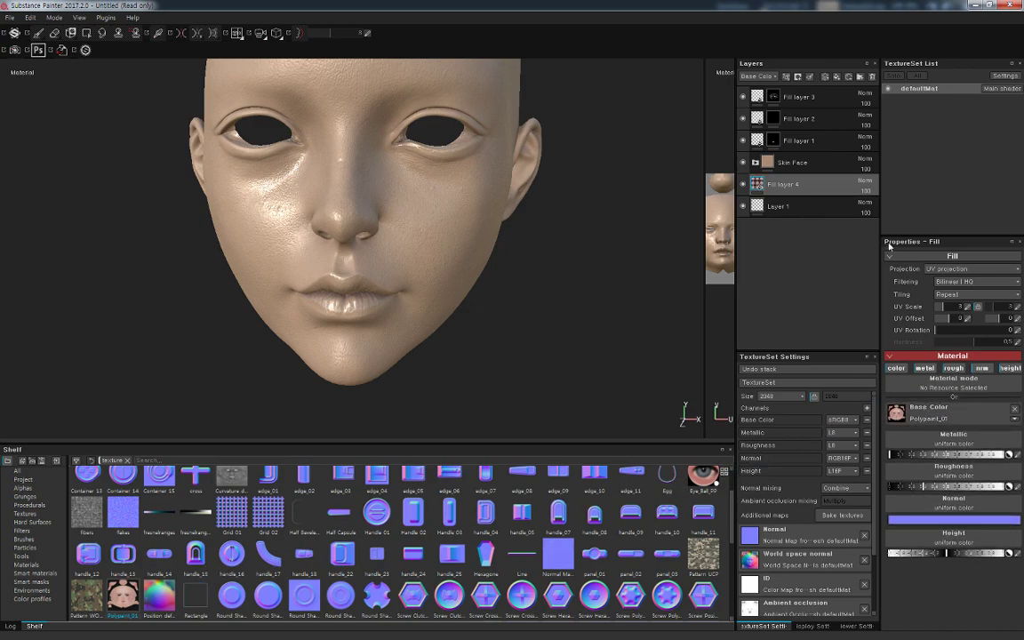
pyautogui.click(744, 163)
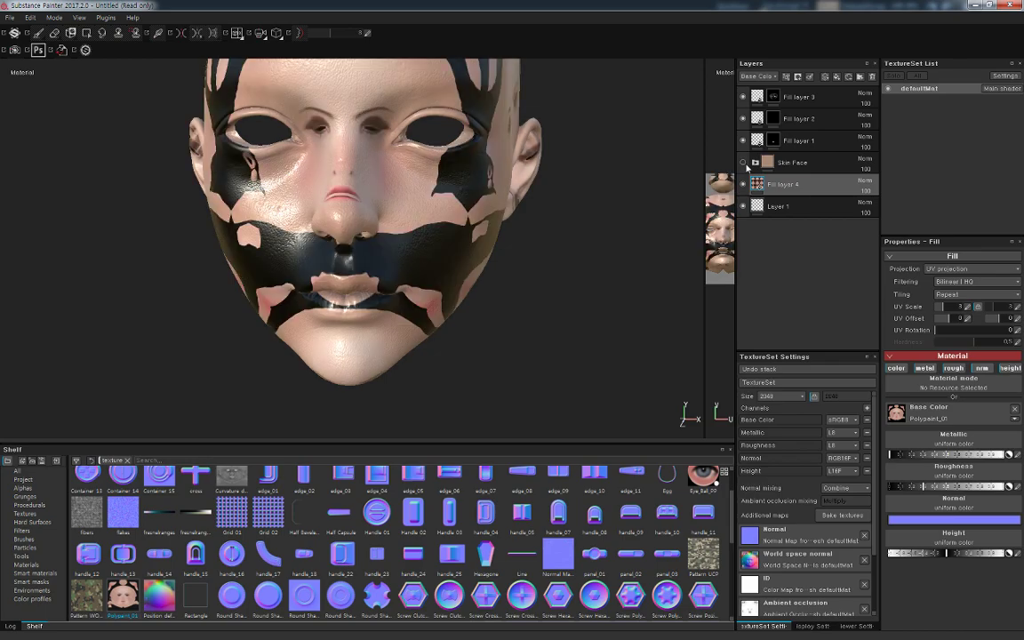
pyautogui.click(968, 308)
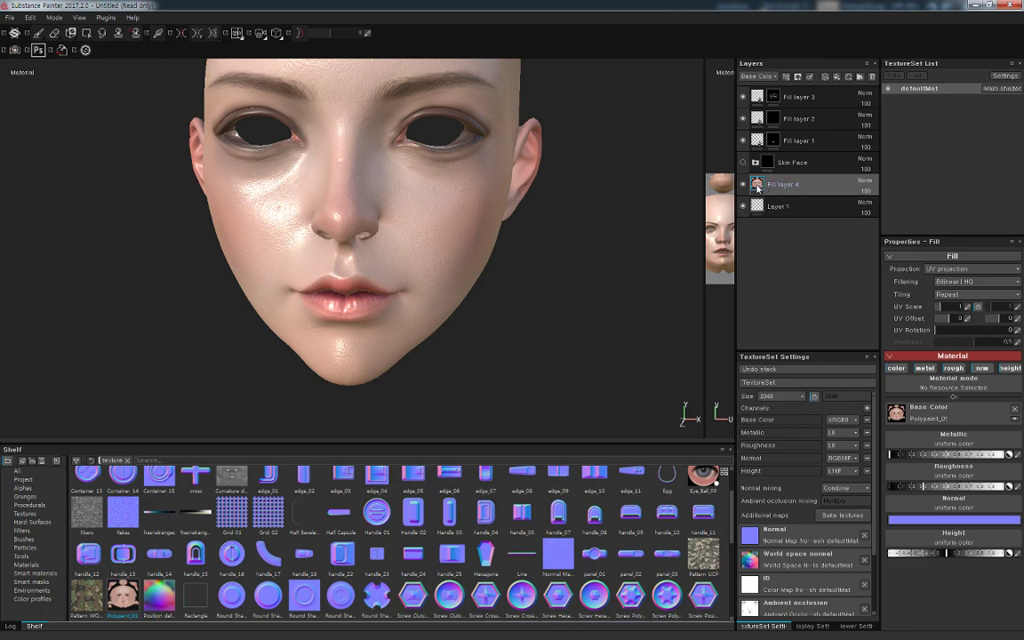
pyautogui.click(743, 164)
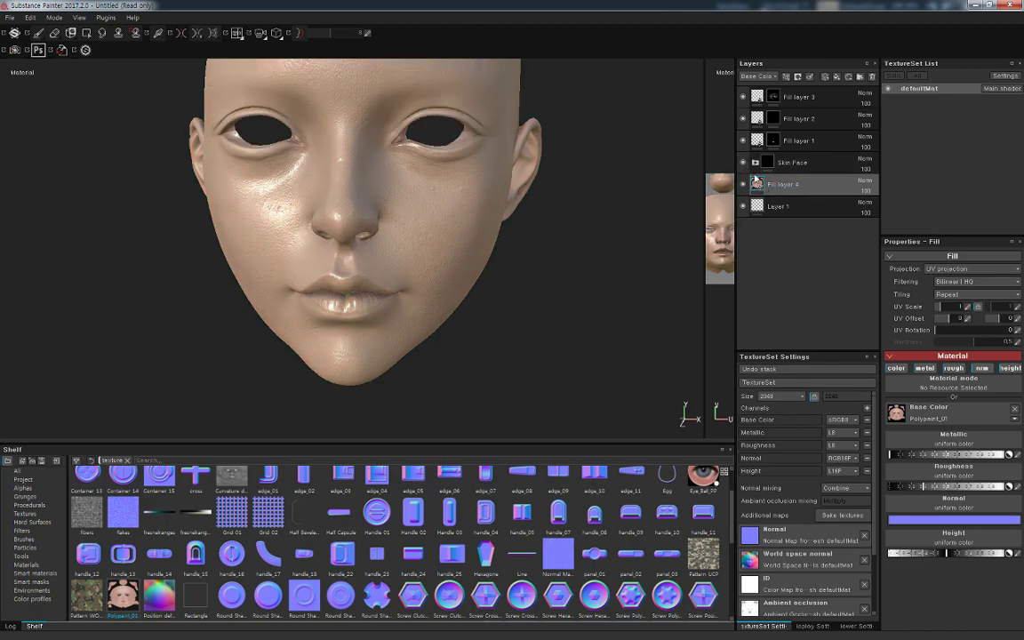
# Move Fill layer 4 above the Skin Face group, adjust its opacity, and select Skin Face
pyautogui.moveTo(755, 181)
pyautogui.mouseDown()
pyautogui.moveTo(758, 158)
pyautogui.moveTo(772, 163)
pyautogui.mouseUp()
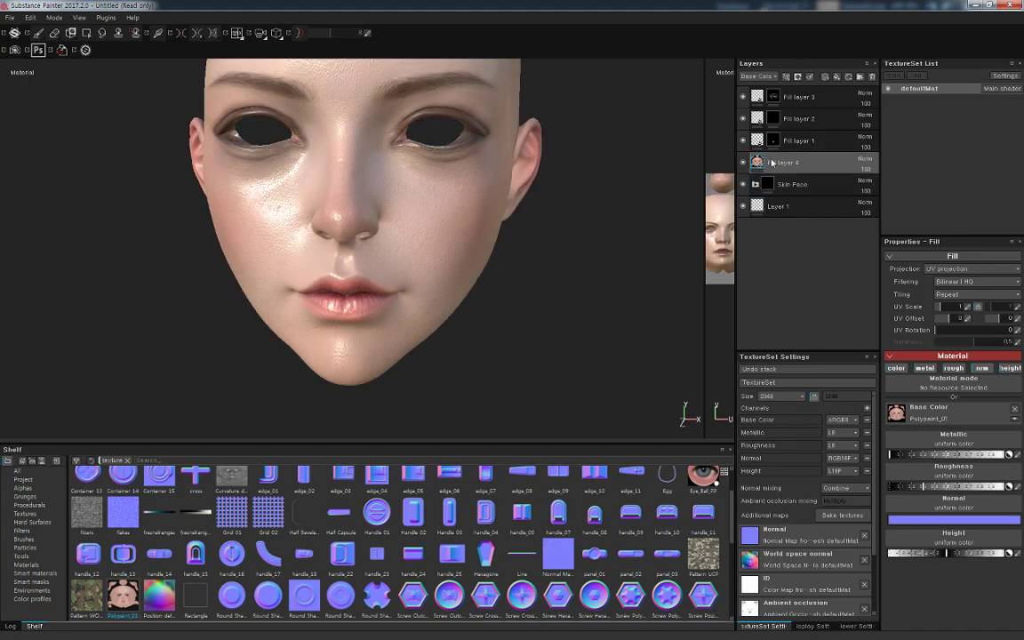
pyautogui.moveTo(869, 183); pyautogui.dragTo(887, 183)
pyautogui.moveTo(617, 211)
pyautogui.keyDown('alt'); pyautogui.mouseDown()
pyautogui.moveTo(633, 236)
pyautogui.moveTo(646, 221)
pyautogui.moveTo(657, 226)
pyautogui.moveTo(633, 256)
pyautogui.mouseUp(); pyautogui.keyUp('alt')
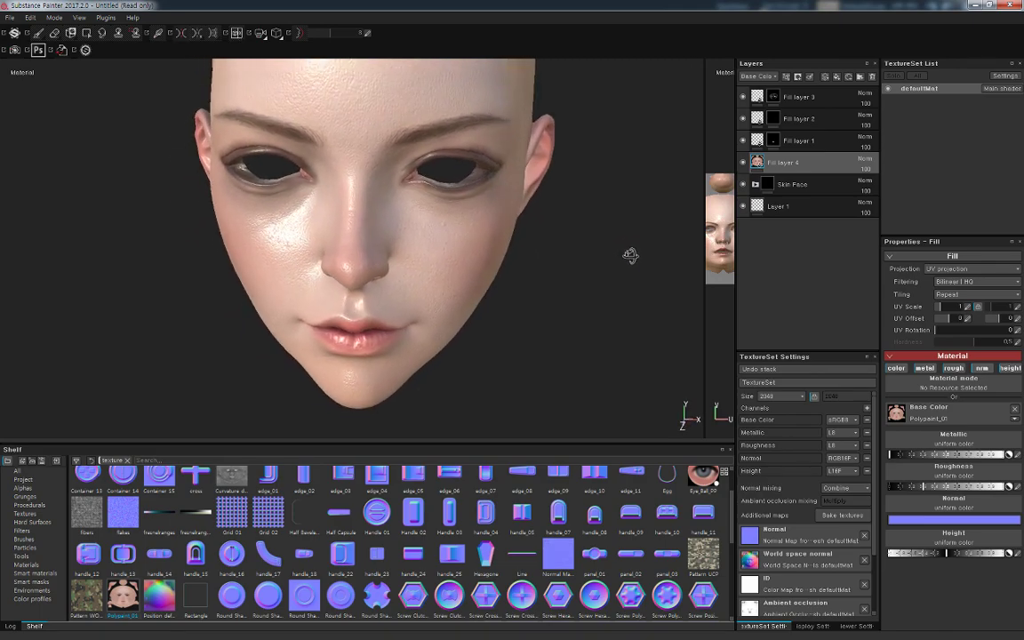
pyautogui.click(770, 188)
# Expand Skin Face and drop Polypaint_01 into the Base Skin layer's base colour
pyautogui.click(755, 184)
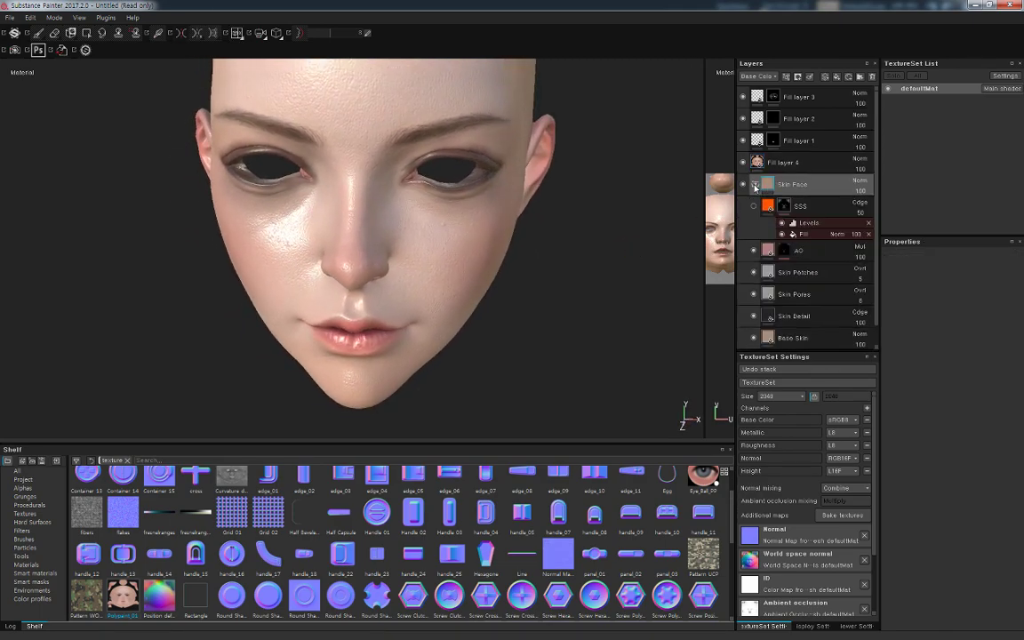
pyautogui.scroll(-1, 765, 248)
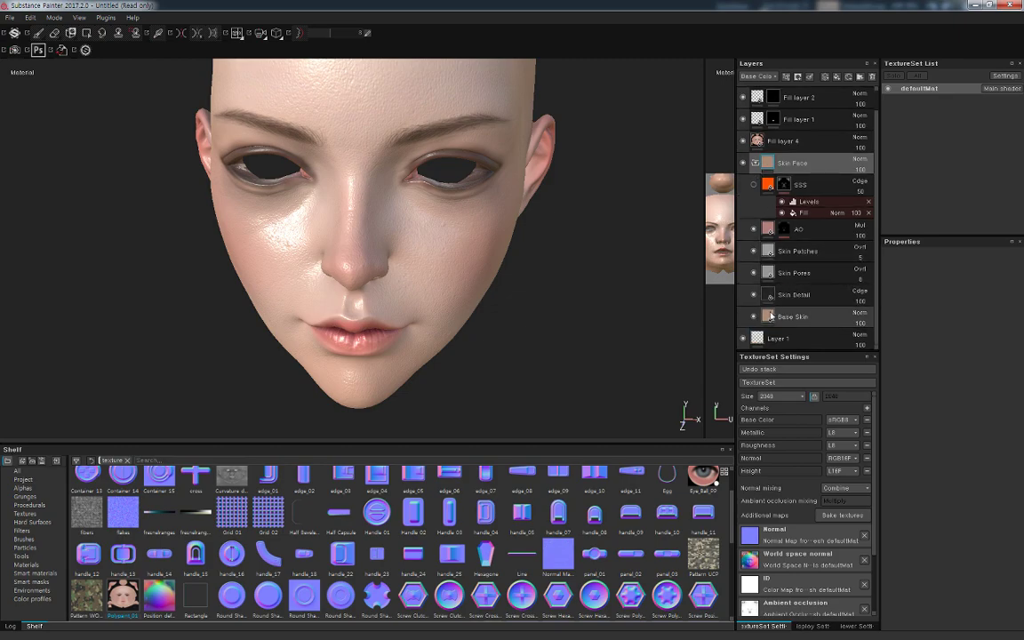
pyautogui.click(770, 316)
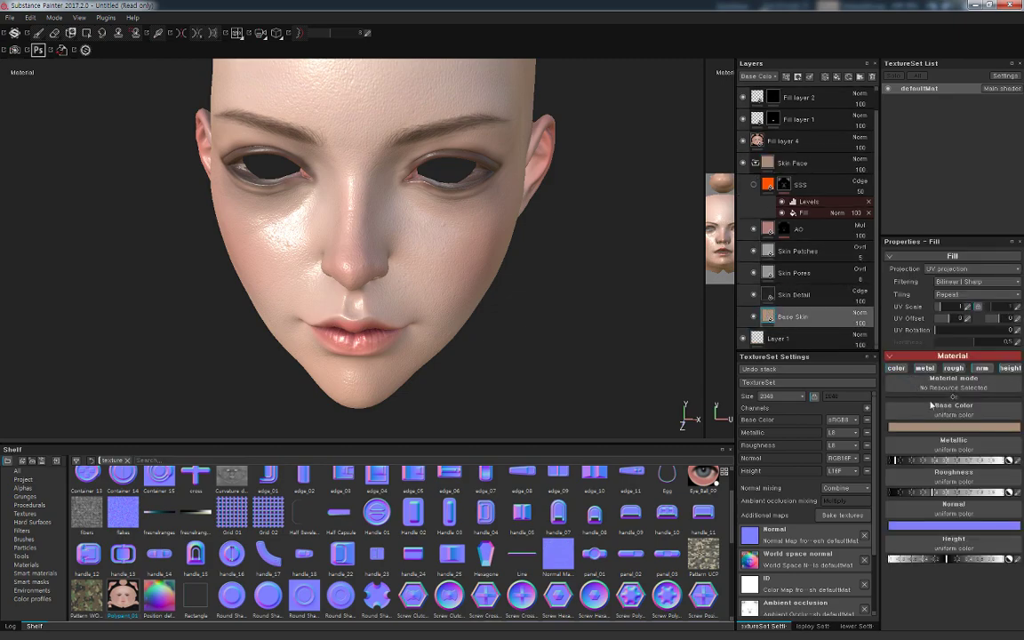
pyautogui.click(946, 415)
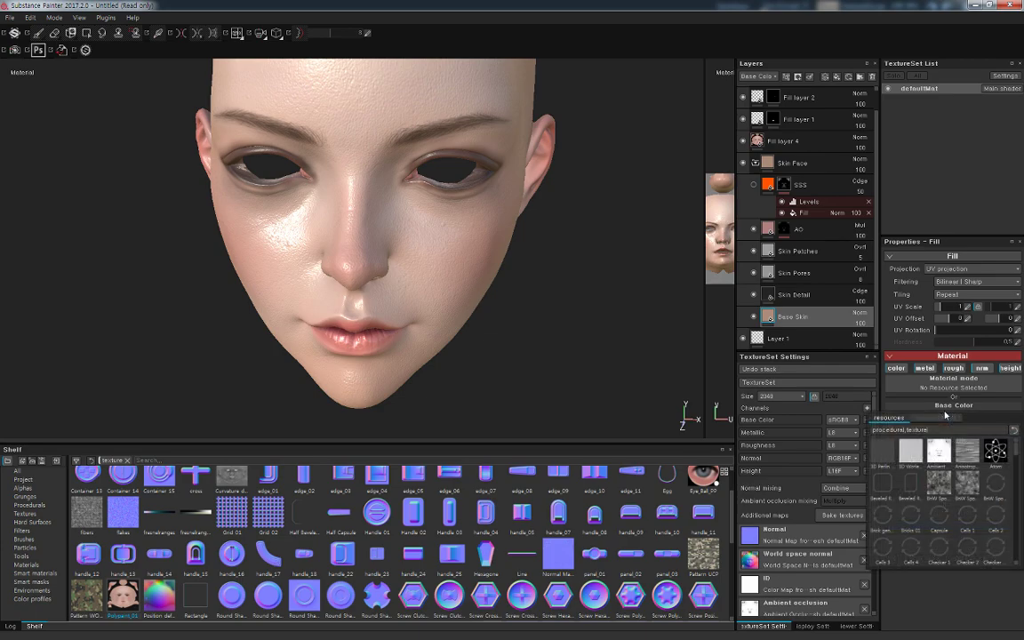
pyautogui.click(127, 594)
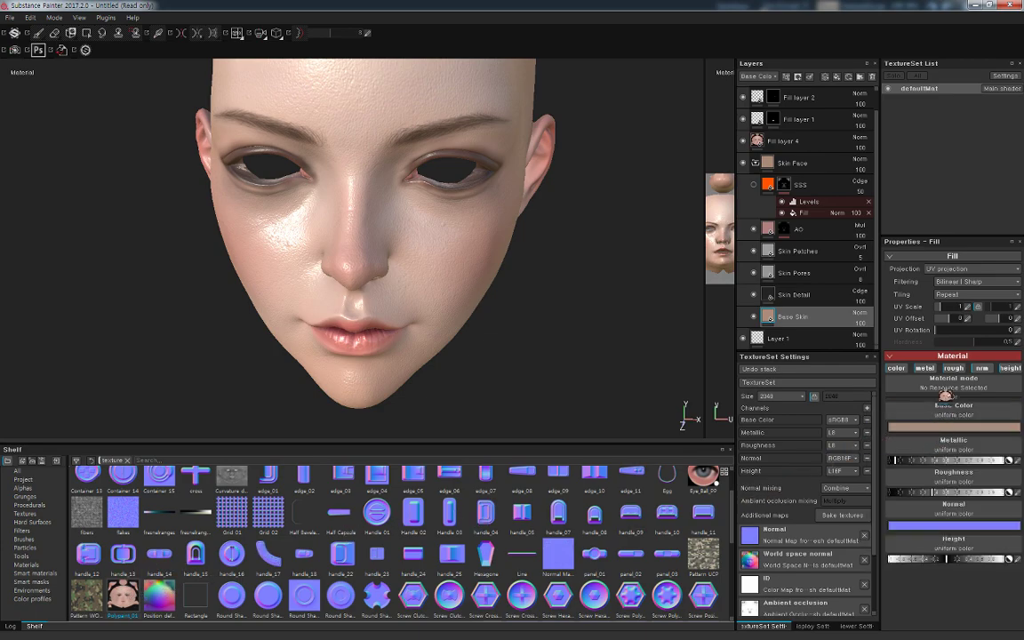
pyautogui.moveTo(937, 416); pyautogui.dragTo(936, 416)
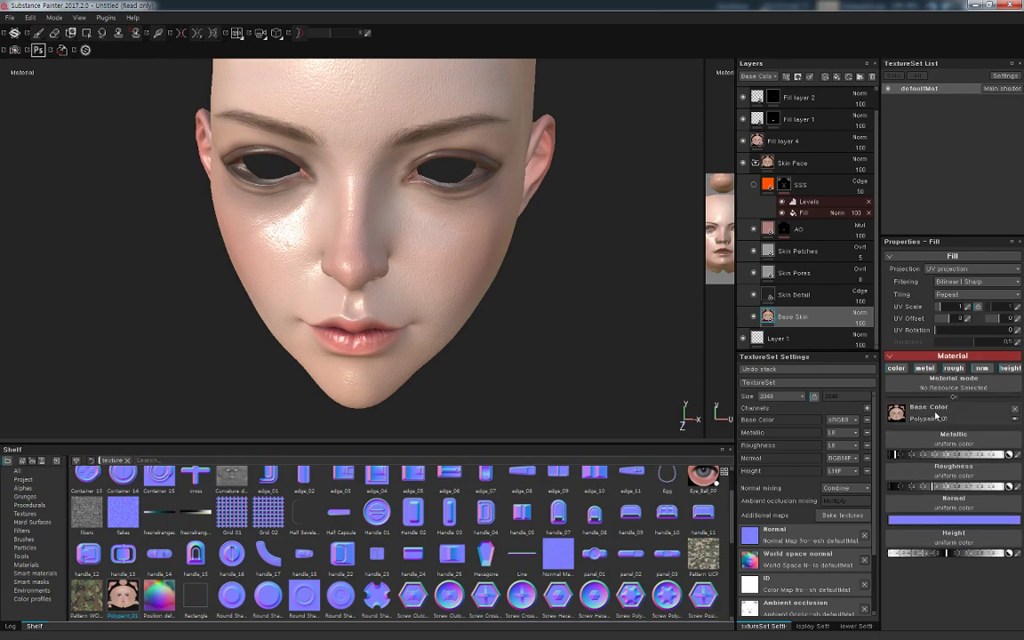
# Hide Fill layer 4 and lower Base Skin opacity to 66
pyautogui.click(744, 142)
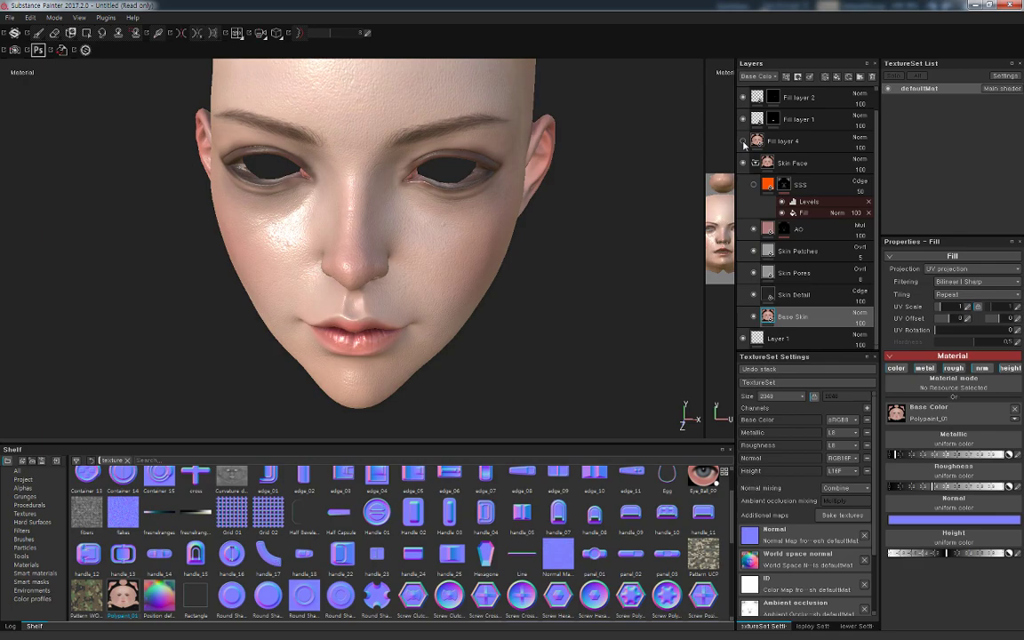
pyautogui.keyDown('alt'); pyautogui.moveTo(539, 327); pyautogui.dragTo(551, 311); pyautogui.keyUp('alt')
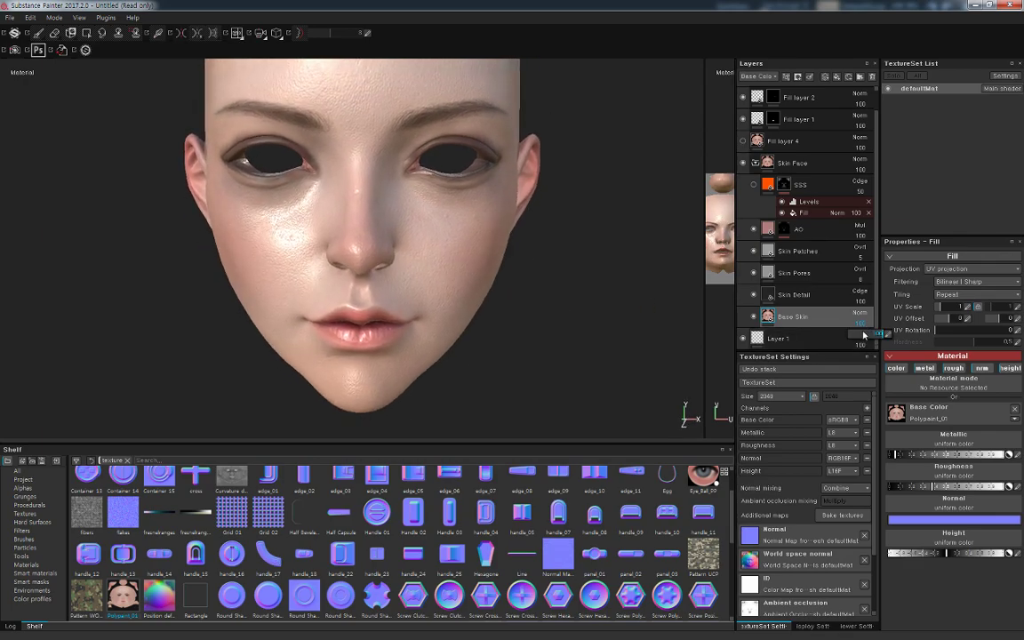
pyautogui.moveTo(863, 340); pyautogui.dragTo(873, 337)
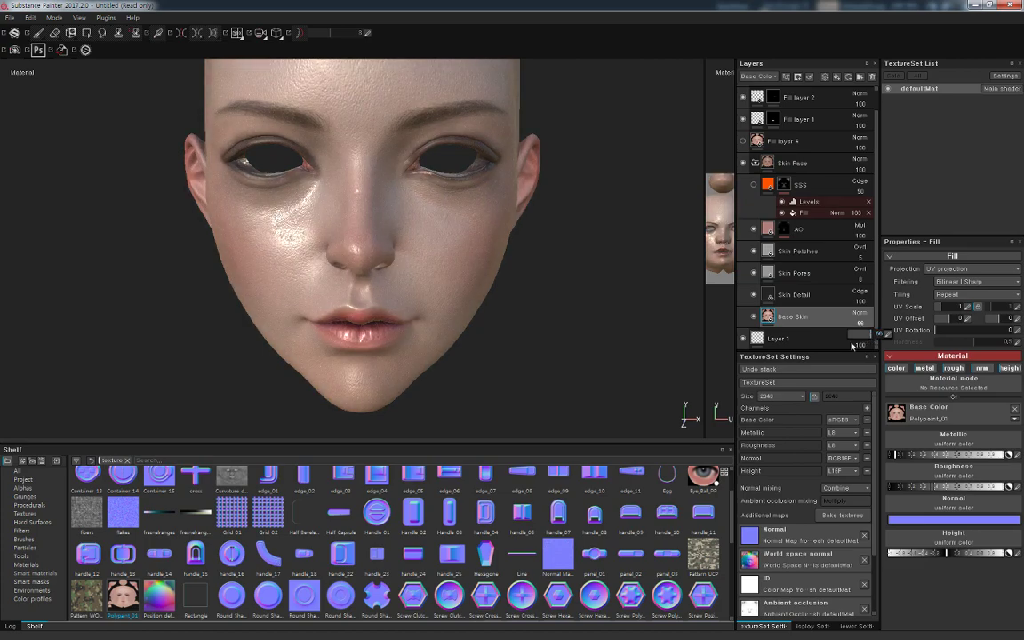
pyautogui.keyDown('alt'); pyautogui.moveTo(562, 359); pyautogui.dragTo(544, 368); pyautogui.keyUp('alt')
# Zoom in on the lips and chin and rotate the environment light to check the gloss
pyautogui.keyDown('alt'); pyautogui.moveTo(544, 368); pyautogui.dragTo(610, 257, button='middle'); pyautogui.keyUp('alt')
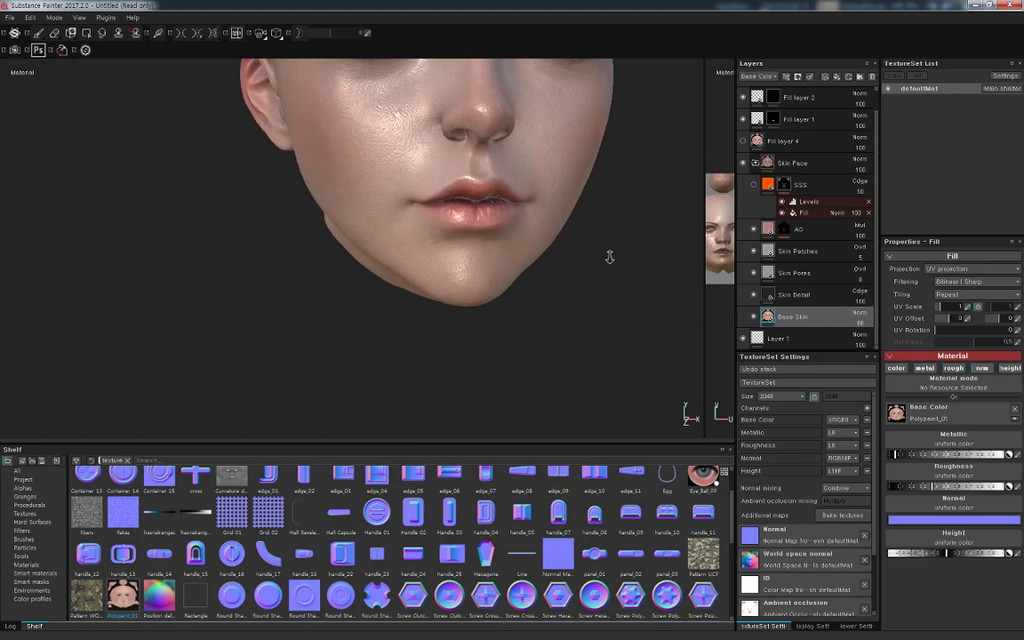
pyautogui.moveTo(609, 256)
pyautogui.keyDown('alt'); pyautogui.mouseDown(button='right')
pyautogui.moveTo(549, 354)
pyautogui.moveTo(524, 334)
pyautogui.moveTo(558, 388)
pyautogui.mouseUp(button='right'); pyautogui.keyUp('alt')
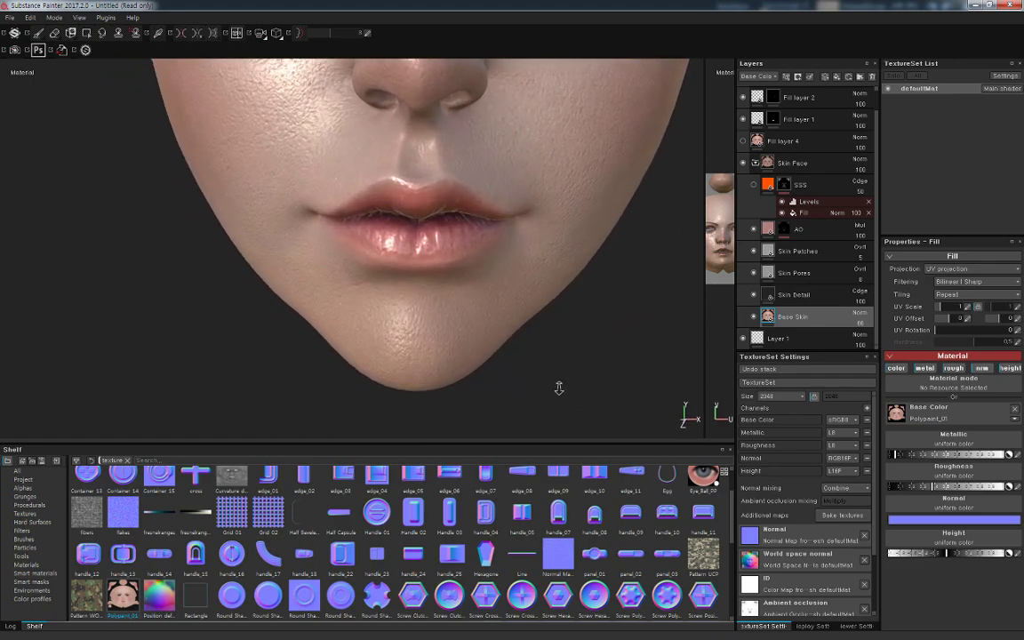
pyautogui.moveTo(558, 387)
pyautogui.keyDown('alt'); pyautogui.mouseDown()
pyautogui.moveTo(569, 393)
pyautogui.moveTo(487, 395)
pyautogui.moveTo(556, 401)
pyautogui.moveTo(590, 361)
pyautogui.moveTo(571, 400)
pyautogui.moveTo(539, 405)
pyautogui.moveTo(512, 389)
pyautogui.moveTo(549, 373)
pyautogui.moveTo(582, 382)
pyautogui.mouseUp(); pyautogui.keyUp('alt')
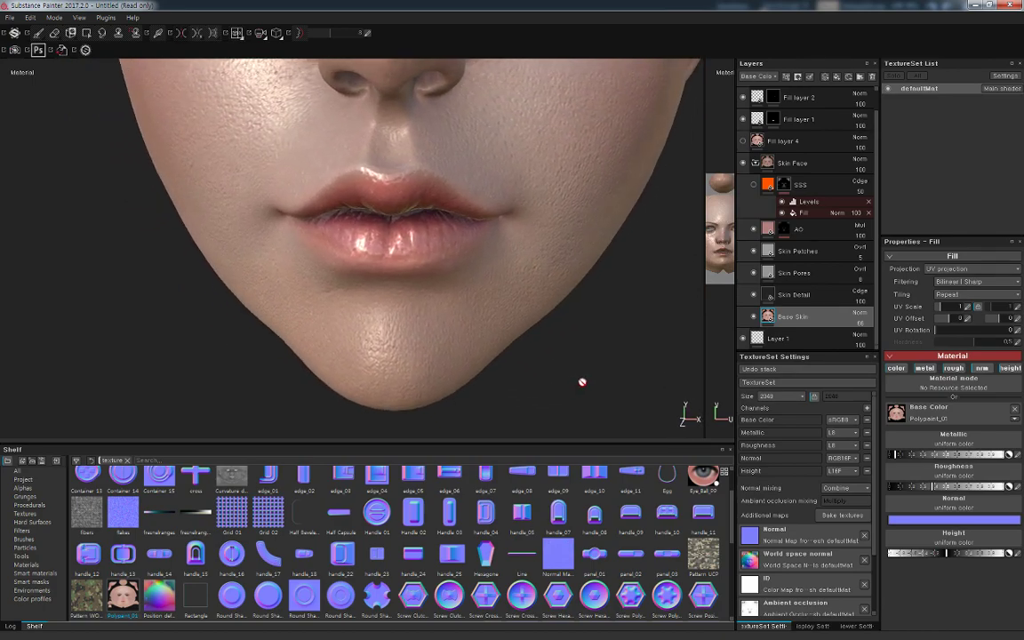
pyautogui.moveTo(589, 376)
pyautogui.keyDown('shift'); pyautogui.mouseDown(button='right')
pyautogui.moveTo(627, 376)
pyautogui.moveTo(589, 373)
pyautogui.moveTo(604, 373)
pyautogui.moveTo(599, 383)
pyautogui.mouseUp(button='right'); pyautogui.keyUp('shift')
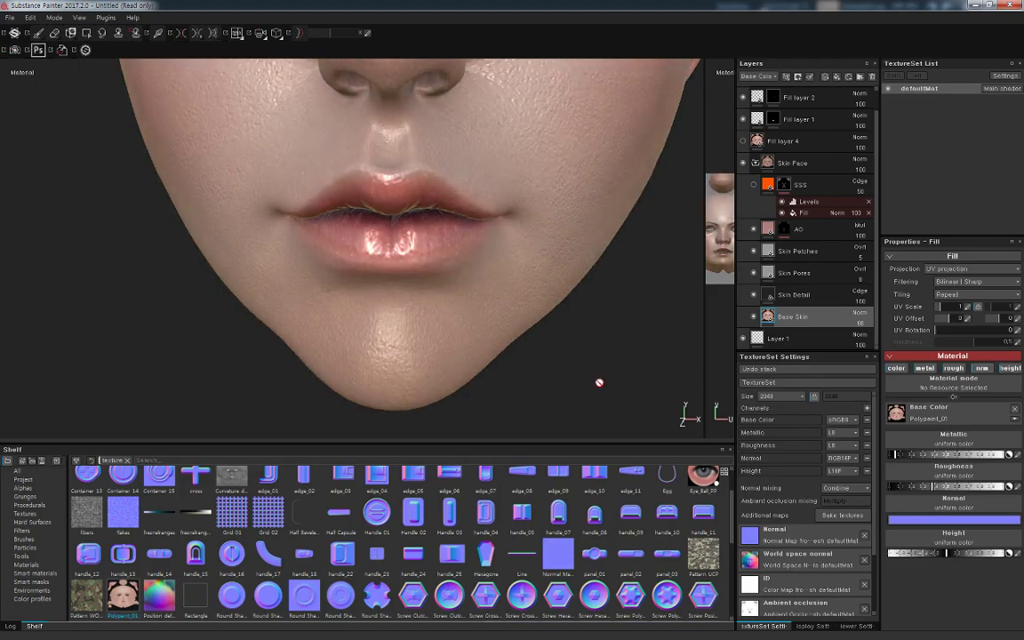
pyautogui.scroll(-2, 599, 205)
pyautogui.scroll(-3, 564, 365)
pyautogui.scroll(-1, 631, 306)
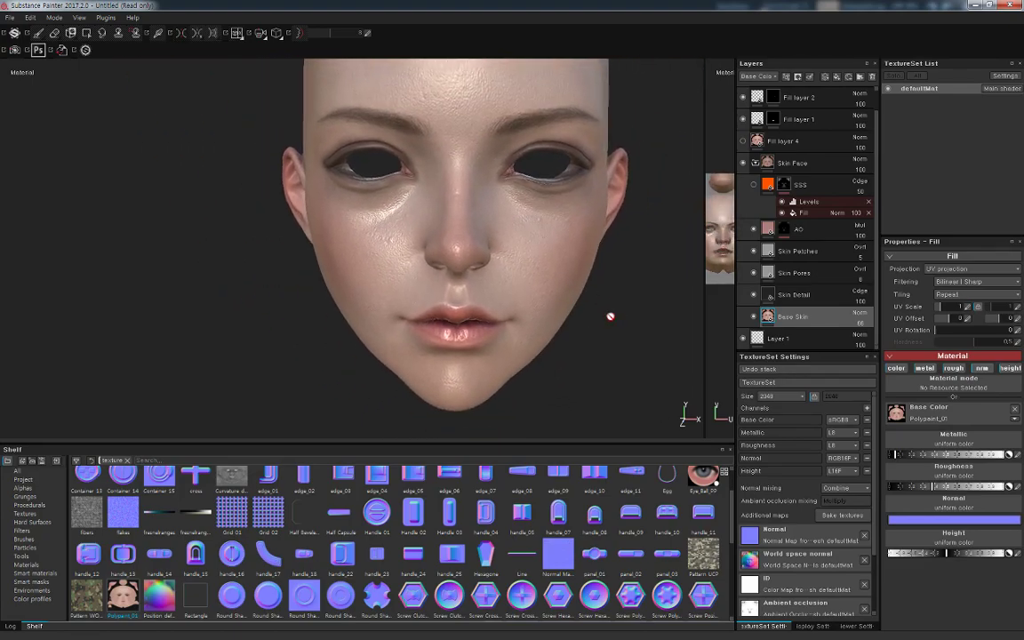
# Light the other cheek, frame the lips closely, and switch to brush painting
pyautogui.moveTo(637, 313)
pyautogui.keyDown('shift'); pyautogui.mouseDown(button='right')
pyautogui.moveTo(624, 251)
pyautogui.moveTo(656, 348)
pyautogui.mouseUp(button='right'); pyautogui.keyUp('shift')
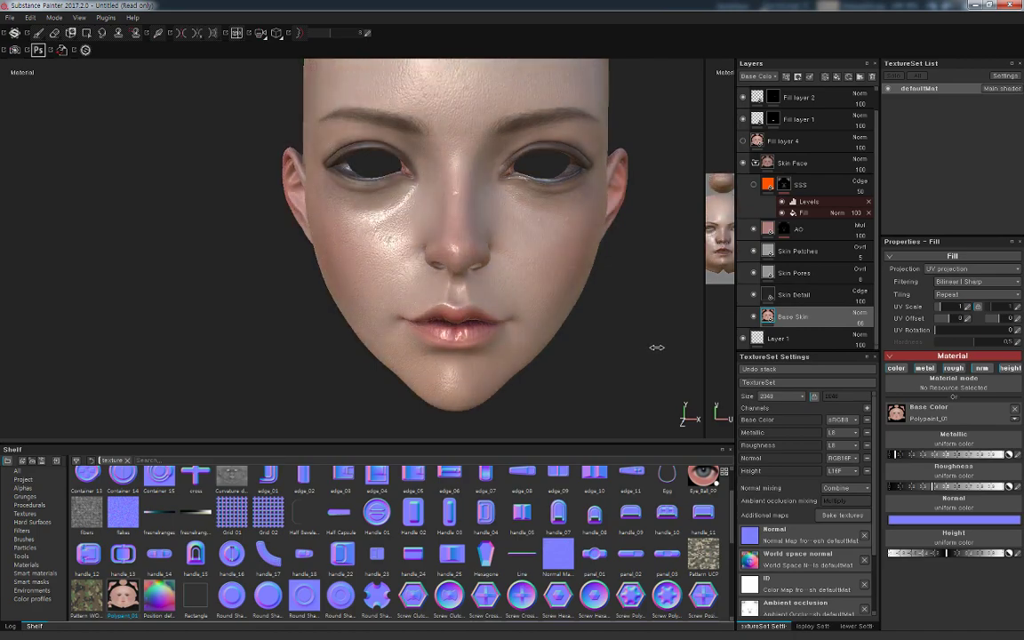
pyautogui.scroll(1, 647, 347)
pyautogui.scroll(1, 619, 297)
pyautogui.scroll(1, 580, 347)
pyautogui.scroll(1, 620, 381)
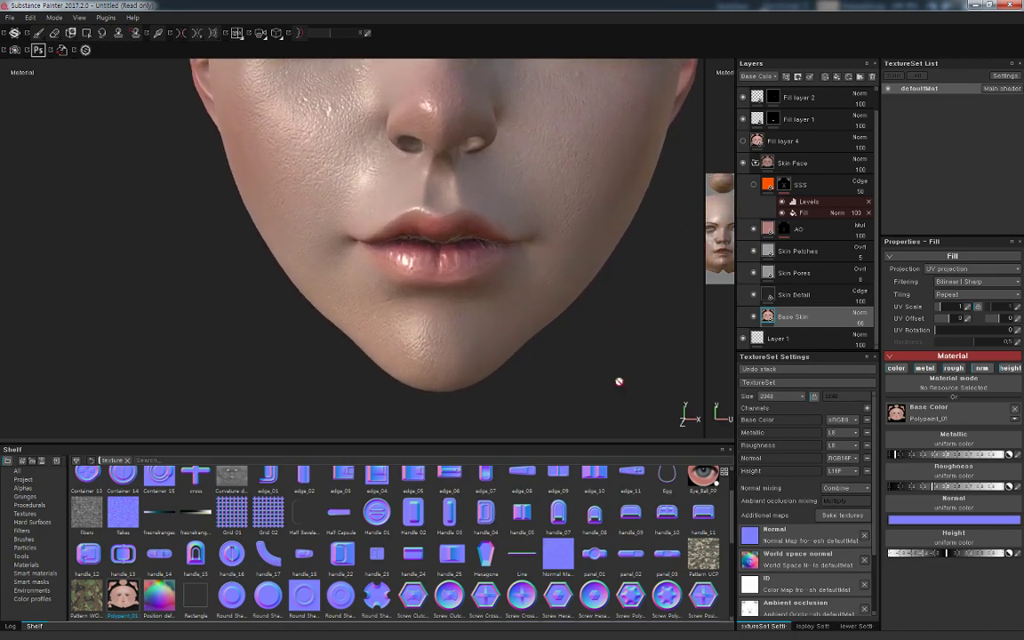
pyautogui.scroll(1, 619, 381)
pyautogui.moveTo(604, 348)
pyautogui.keyDown('shift'); pyautogui.mouseDown(button='right')
pyautogui.moveTo(632, 375)
pyautogui.moveTo(690, 335)
pyautogui.mouseUp(button='right'); pyautogui.keyUp('shift')
pyautogui.hotkey('ctrl', 'd')
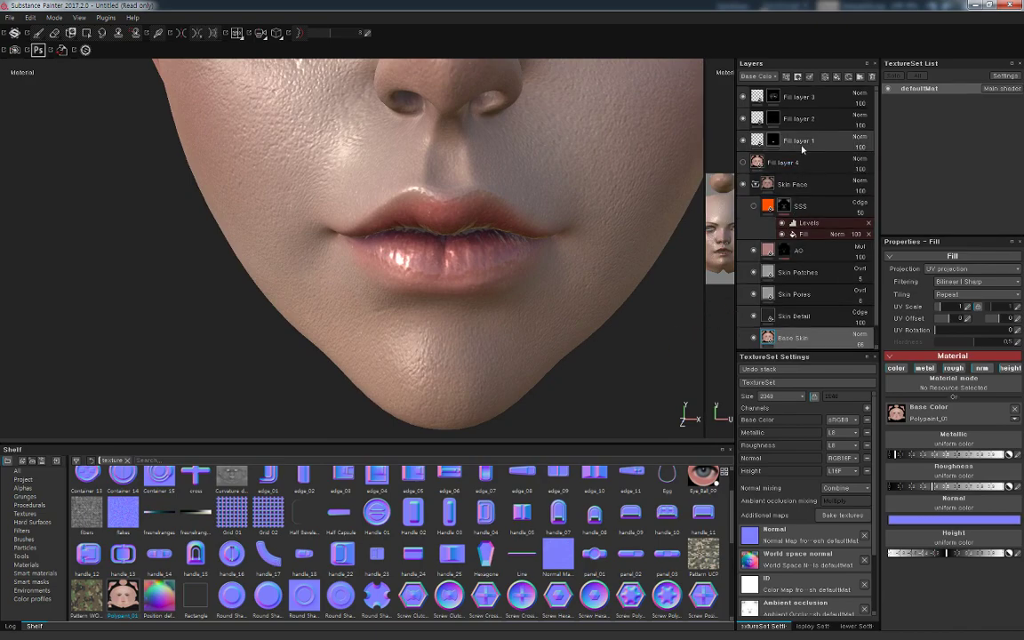
# Switch to the Paint tool and reframe the view to show the whole face
pyautogui.press('1')
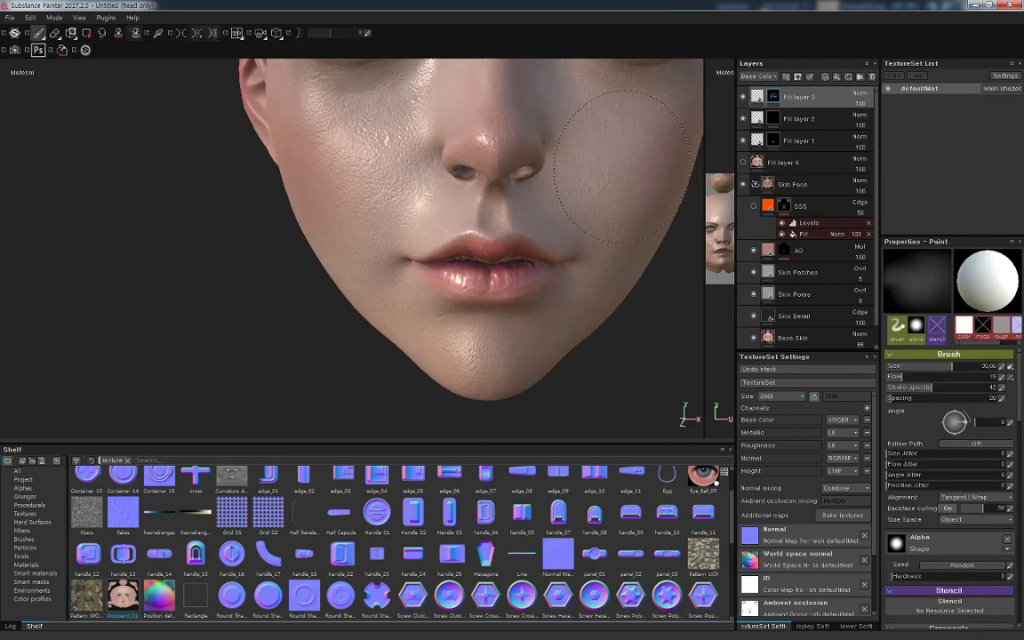
pyautogui.keyDown('alt'); pyautogui.moveTo(567, 214); pyautogui.dragTo(562, 131, button='right'); pyautogui.keyUp('alt')
pyautogui.keyDown('alt'); pyautogui.moveTo(562, 132); pyautogui.dragTo(579, 301, button='middle'); pyautogui.keyUp('alt')
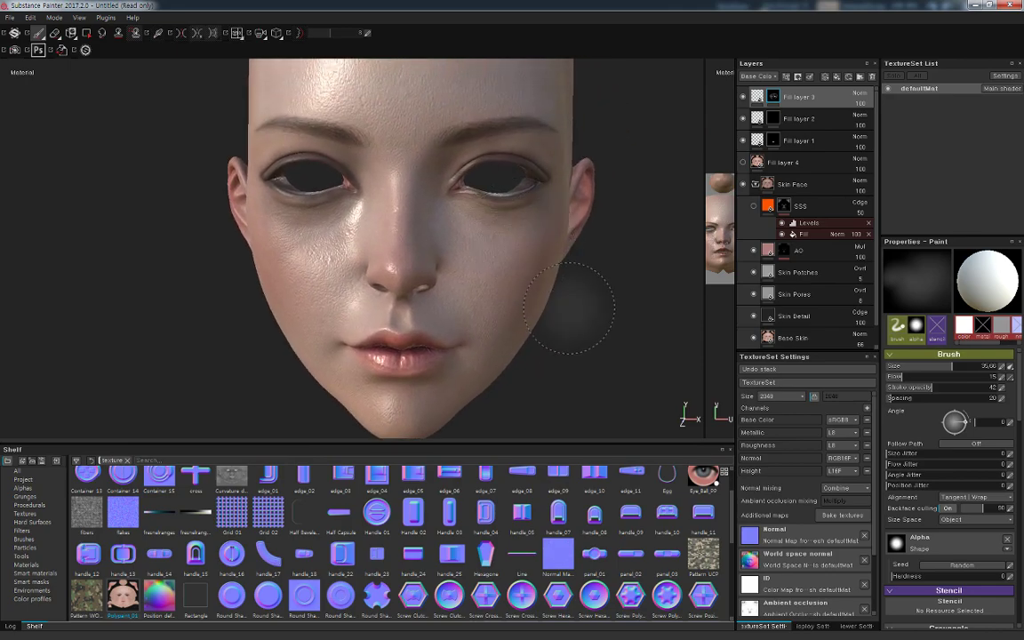
pyautogui.keyDown('shift'); pyautogui.moveTo(579, 300); pyautogui.dragTo(589, 308, button='right'); pyautogui.keyUp('shift')
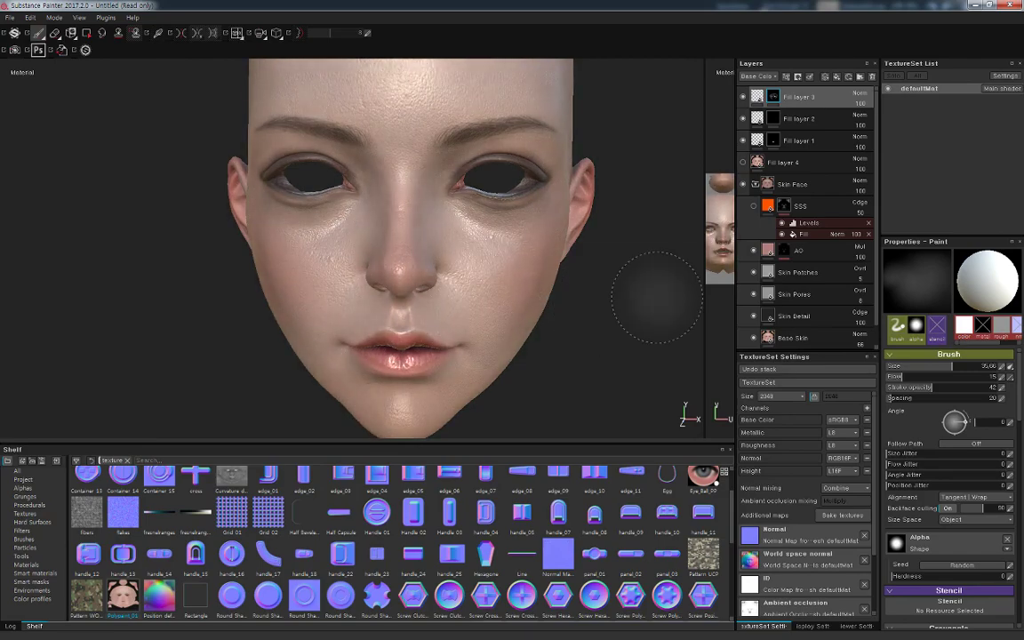
pyautogui.moveTo(599, 347)
pyautogui.keyDown('alt'); pyautogui.mouseDown()
pyautogui.moveTo(642, 340)
pyautogui.moveTo(669, 365)
pyautogui.moveTo(650, 371)
pyautogui.moveTo(608, 327)
pyautogui.moveTo(613, 376)
pyautogui.mouseUp(); pyautogui.keyUp('alt')
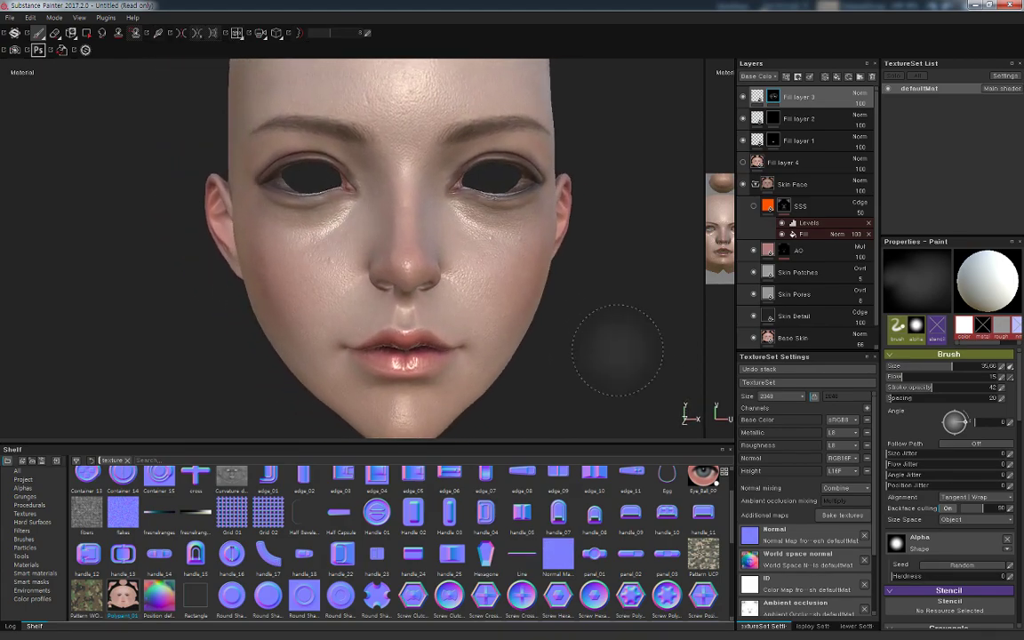
# Select Fill layer 3's mask, then make Fill layer 2's mask the painting target
pyautogui.click(743, 98)
pyautogui.click(743, 98)
pyautogui.click(744, 119)
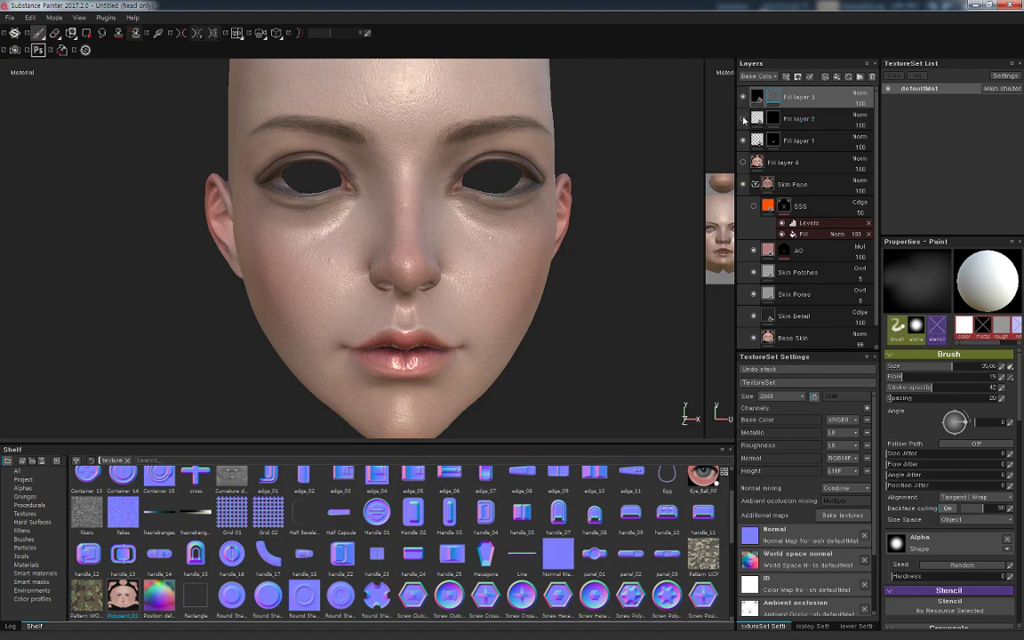
pyautogui.click(775, 119)
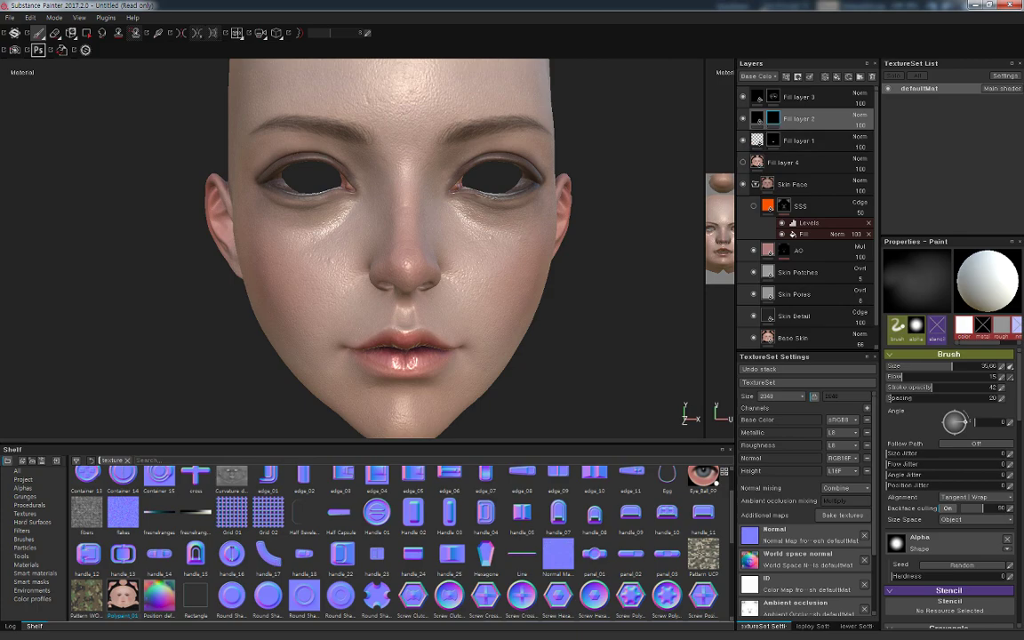
pyautogui.keyDown('alt'); pyautogui.moveTo(543, 300); pyautogui.dragTo(622, 342); pyautogui.keyUp('alt')
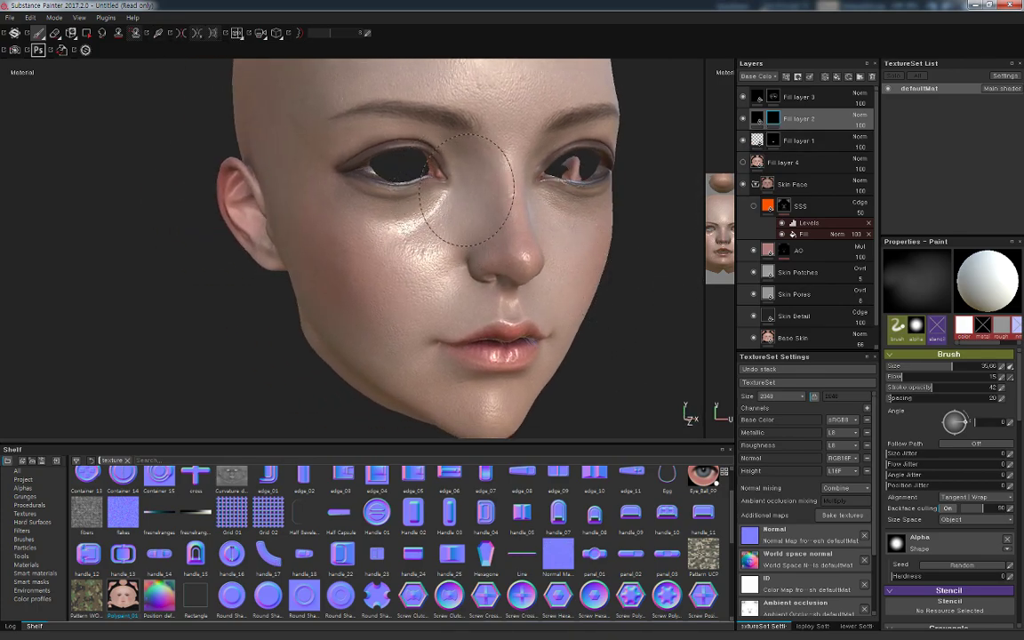
pyautogui.keyDown('ctrl'); pyautogui.moveTo(467, 189); pyautogui.dragTo(395, 160, button='right'); pyautogui.keyUp('ctrl')
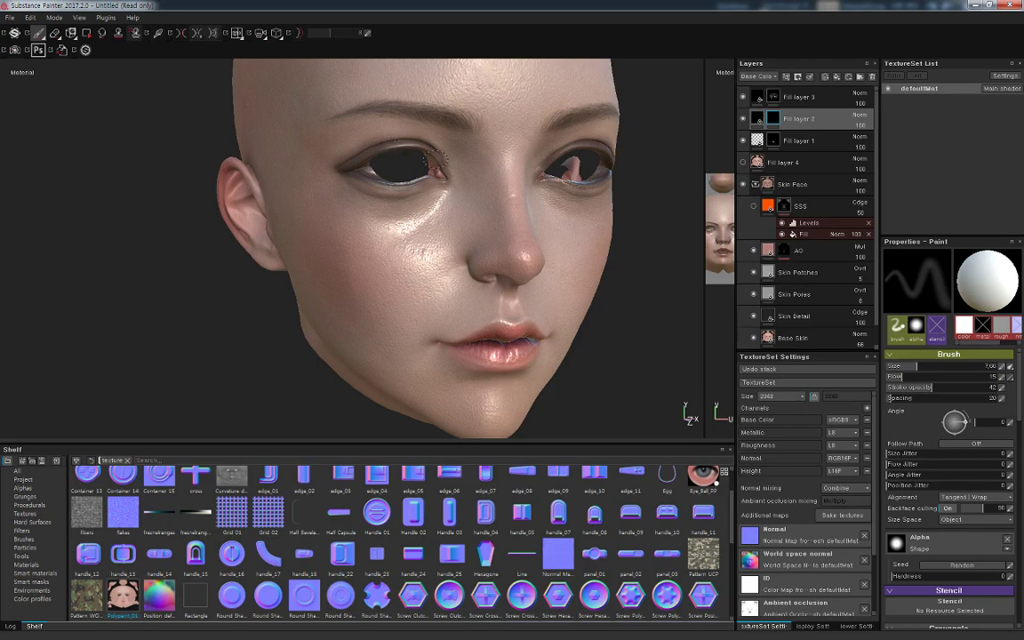
pyautogui.keyDown('alt'); pyautogui.moveTo(602, 225); pyautogui.dragTo(619, 246); pyautogui.keyUp('alt')
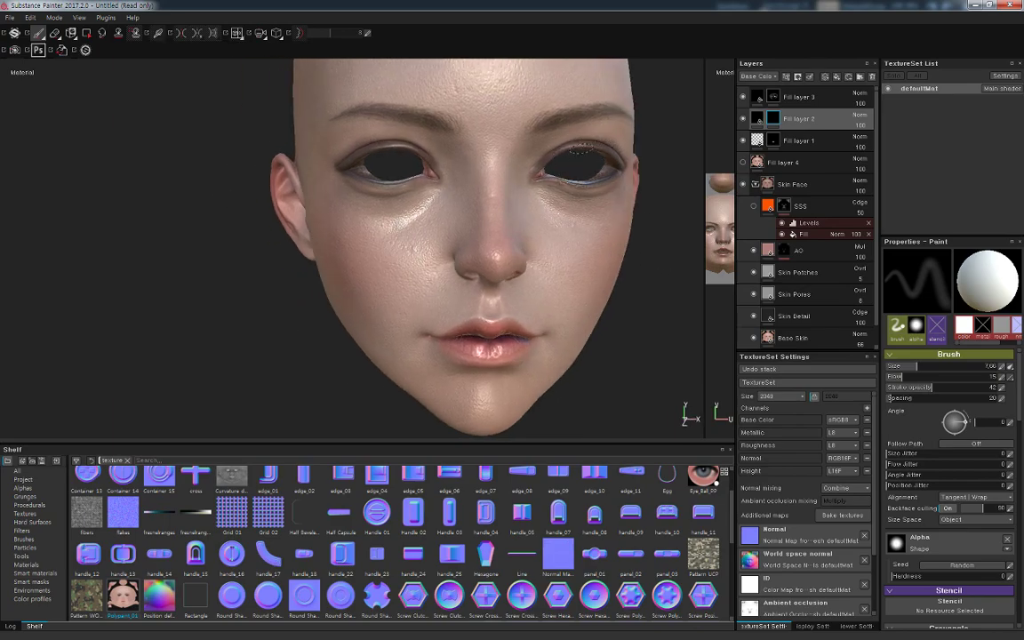
pyautogui.keyDown('alt'); pyautogui.moveTo(678, 272); pyautogui.dragTo(625, 162); pyautogui.keyUp('alt')
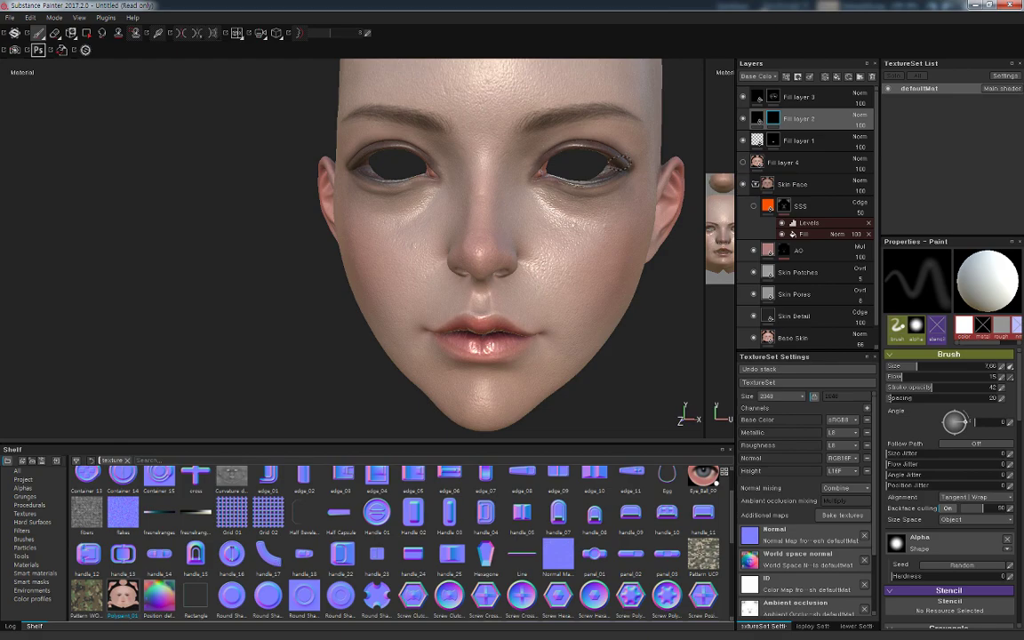
pyautogui.keyDown('alt'); pyautogui.moveTo(622, 163); pyautogui.dragTo(658, 293); pyautogui.keyUp('alt')
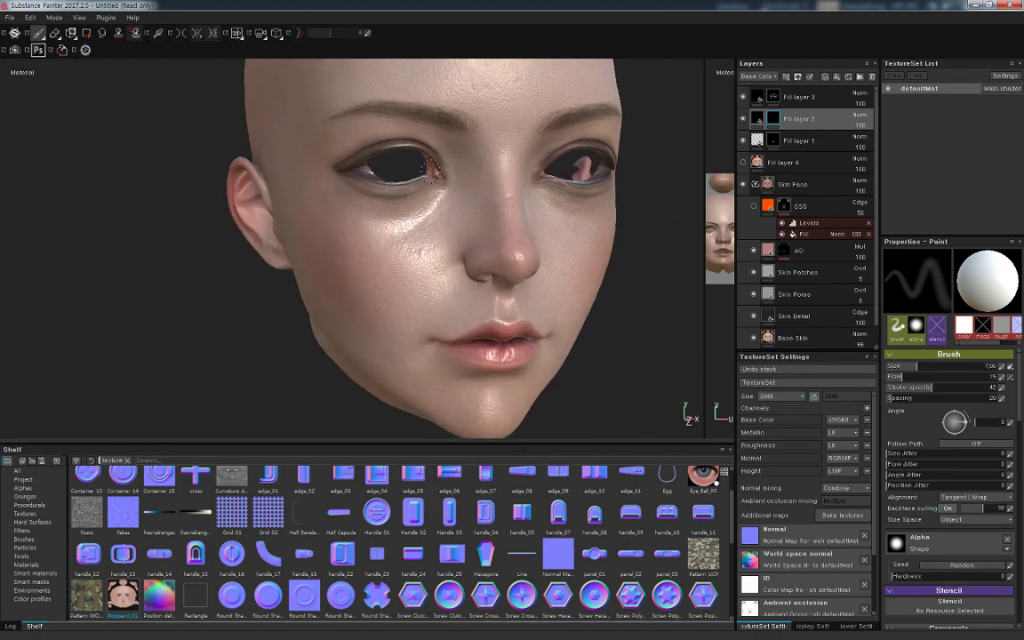
pyautogui.moveTo(652, 341)
pyautogui.keyDown('alt'); pyautogui.mouseDown()
pyautogui.moveTo(642, 374)
pyautogui.moveTo(622, 341)
pyautogui.moveTo(612, 429)
pyautogui.moveTo(659, 369)
pyautogui.moveTo(592, 269)
pyautogui.moveTo(617, 332)
pyautogui.moveTo(807, 338)
pyautogui.mouseUp(); pyautogui.keyUp('alt')
pyautogui.moveTo(594, 333)
pyautogui.keyDown('alt'); pyautogui.mouseDown()
pyautogui.moveTo(663, 338)
pyautogui.moveTo(578, 337)
pyautogui.moveTo(582, 296)
pyautogui.mouseUp(); pyautogui.keyUp('alt')
pyautogui.moveTo(582, 296)
pyautogui.keyDown('shift'); pyautogui.mouseDown(button='right')
pyautogui.moveTo(566, 297)
pyautogui.moveTo(587, 298)
pyautogui.mouseUp(button='right'); pyautogui.keyUp('shift')
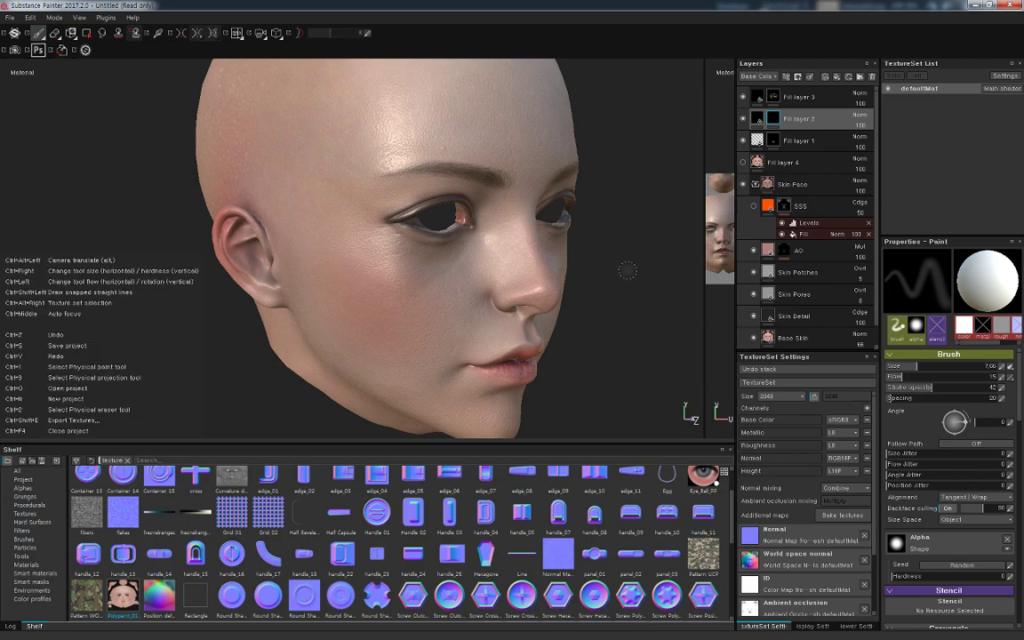
pyautogui.moveTo(648, 285)
pyautogui.keyDown('alt'); pyautogui.mouseDown()
pyautogui.moveTo(595, 285)
pyautogui.moveTo(542, 226)
pyautogui.mouseUp(); pyautogui.keyUp('alt')
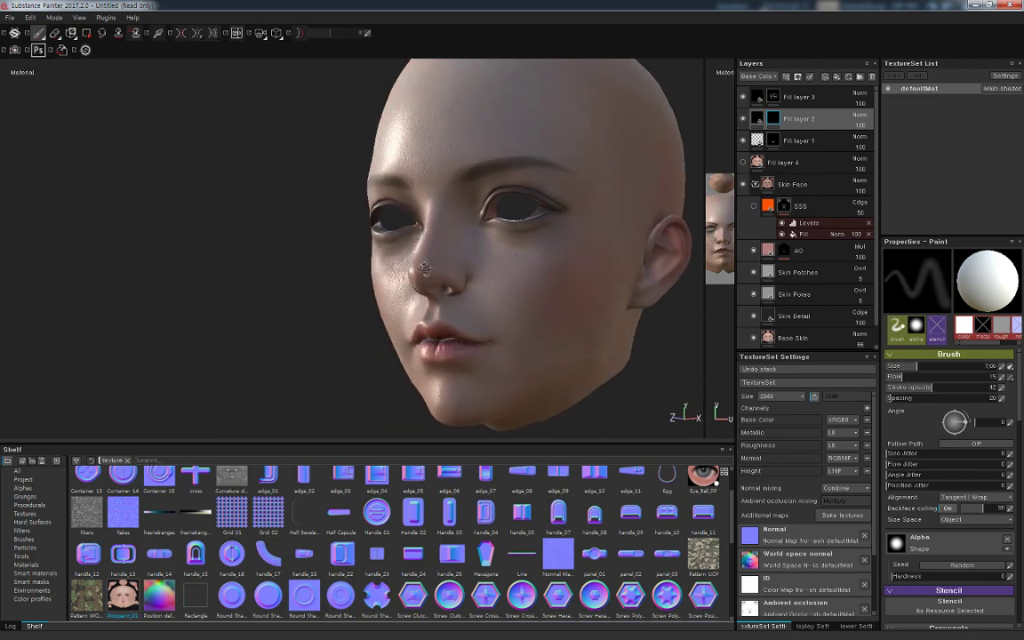
pyautogui.keyDown('shift'); pyautogui.moveTo(481, 198); pyautogui.dragTo(474, 232, button='right'); pyautogui.keyUp('shift')
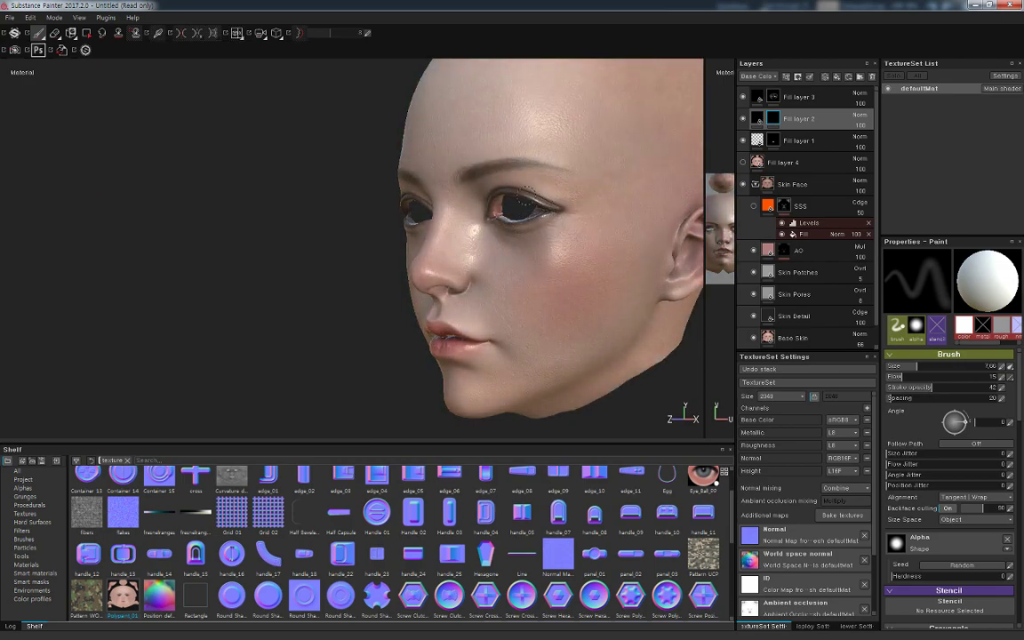
pyautogui.keyDown('shift'); pyautogui.moveTo(287, 310); pyautogui.dragTo(361, 324, button='right'); pyautogui.keyUp('shift')
pyautogui.keyDown('alt'); pyautogui.moveTo(361, 325); pyautogui.dragTo(479, 335); pyautogui.keyUp('alt')
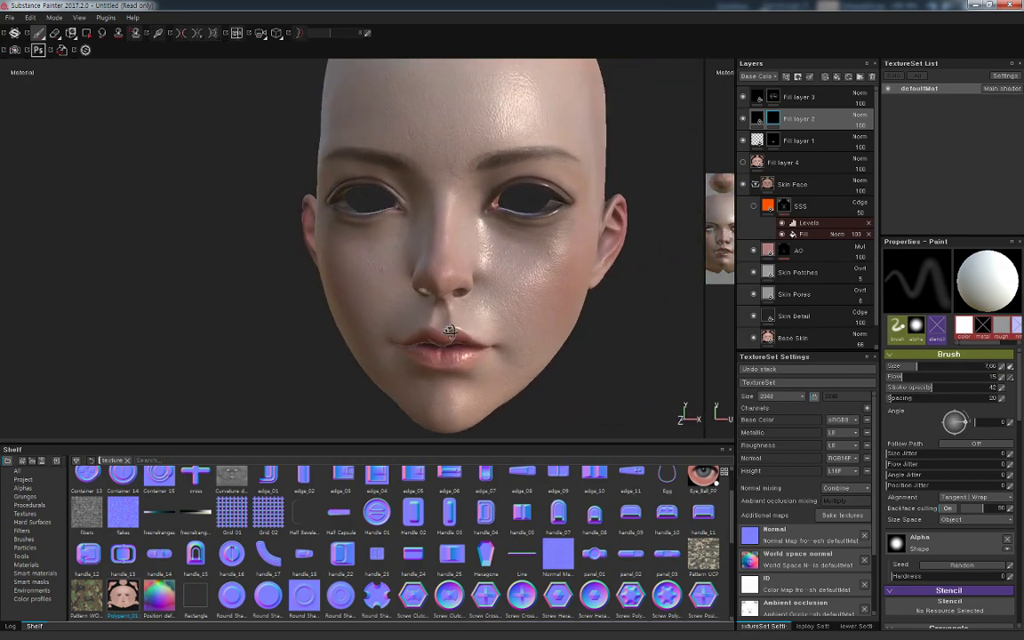
pyautogui.keyDown('shift'); pyautogui.moveTo(480, 335); pyautogui.dragTo(474, 316, button='right'); pyautogui.keyUp('shift')
pyautogui.keyDown('shift'); pyautogui.moveTo(618, 265); pyautogui.dragTo(552, 282, button='right'); pyautogui.keyUp('shift')
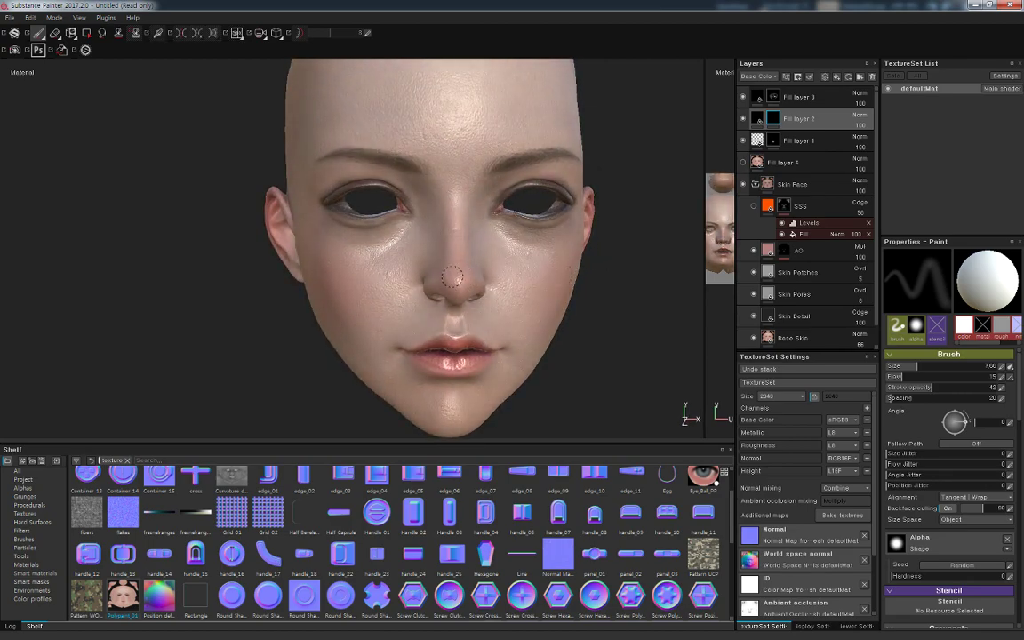
pyautogui.click(772, 98)
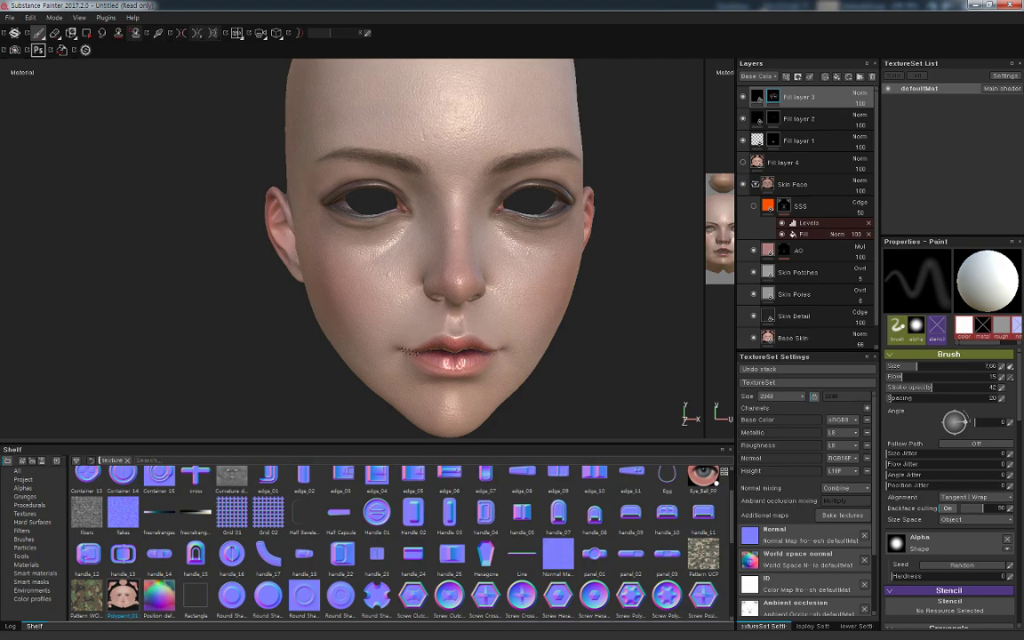
# Add a new fill layer on top with a black mask, ready for mask painting
pyautogui.keyDown('alt'); pyautogui.moveTo(587, 336); pyautogui.dragTo(608, 321); pyautogui.keyUp('alt')
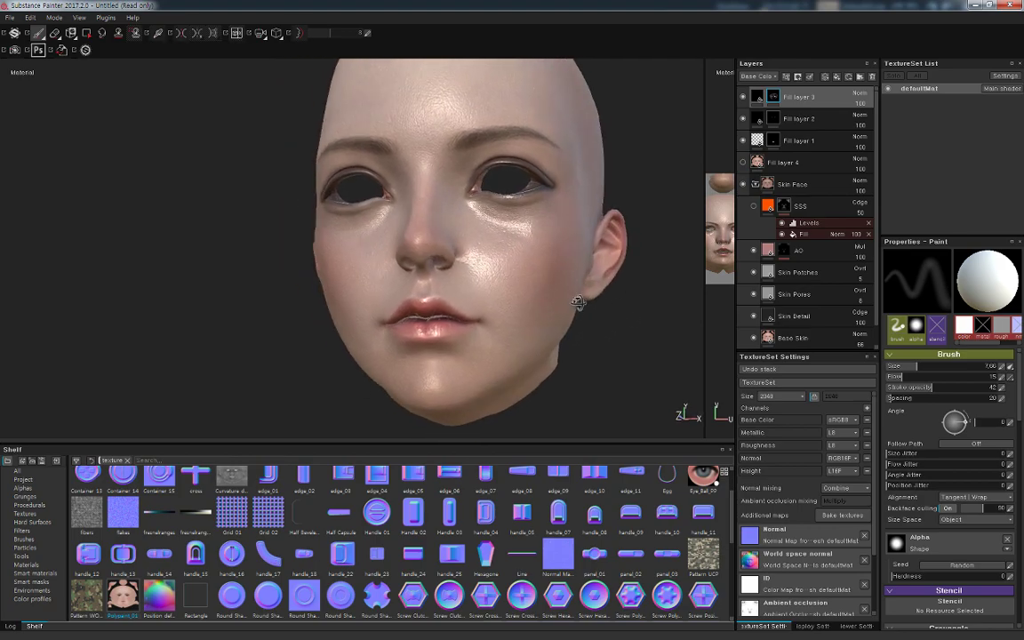
pyautogui.scroll(2, 608, 321)
pyautogui.scroll(2, 594, 324)
pyautogui.scroll(1, 593, 324)
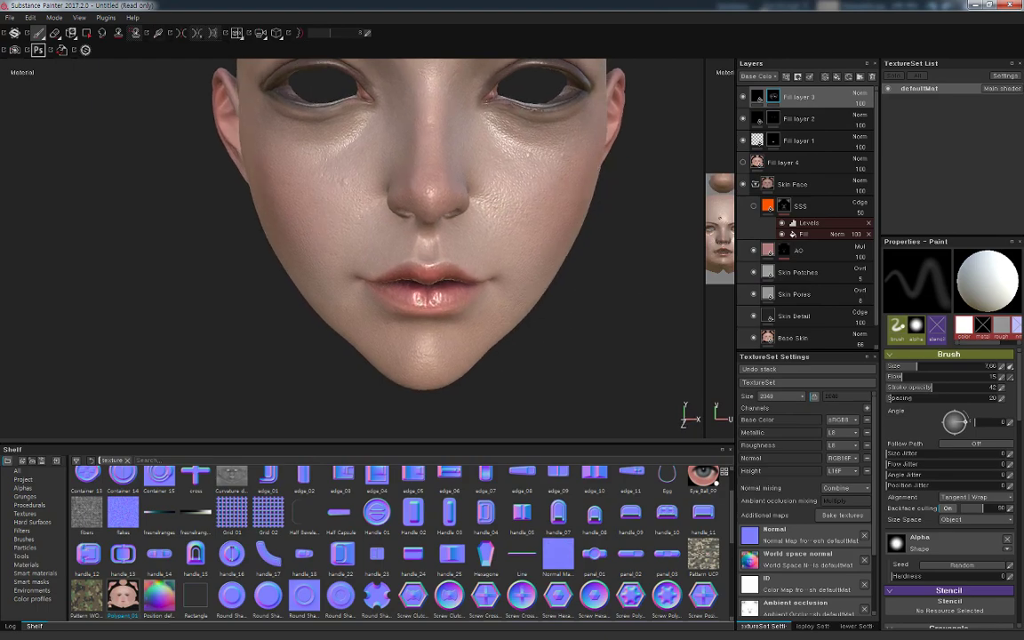
pyautogui.click(805, 100)
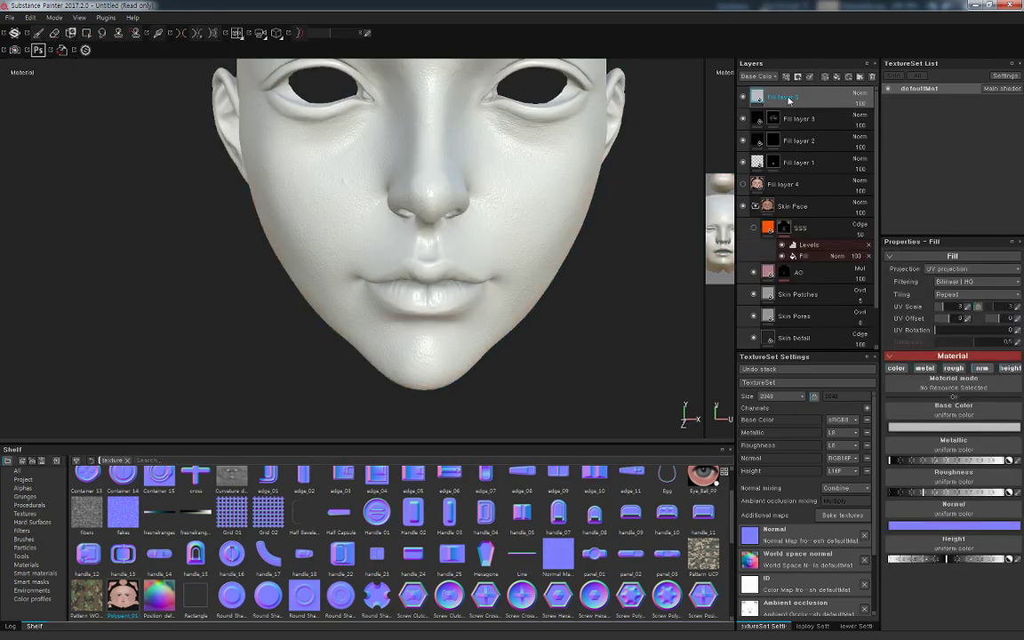
pyautogui.rightClick(791, 99)
pyautogui.click(851, 116)
pyautogui.press('1')
# Zoom in close on the lips
pyautogui.scroll(2, 630, 233)
pyautogui.scroll(2, 624, 336)
pyautogui.scroll(2, 538, 312)
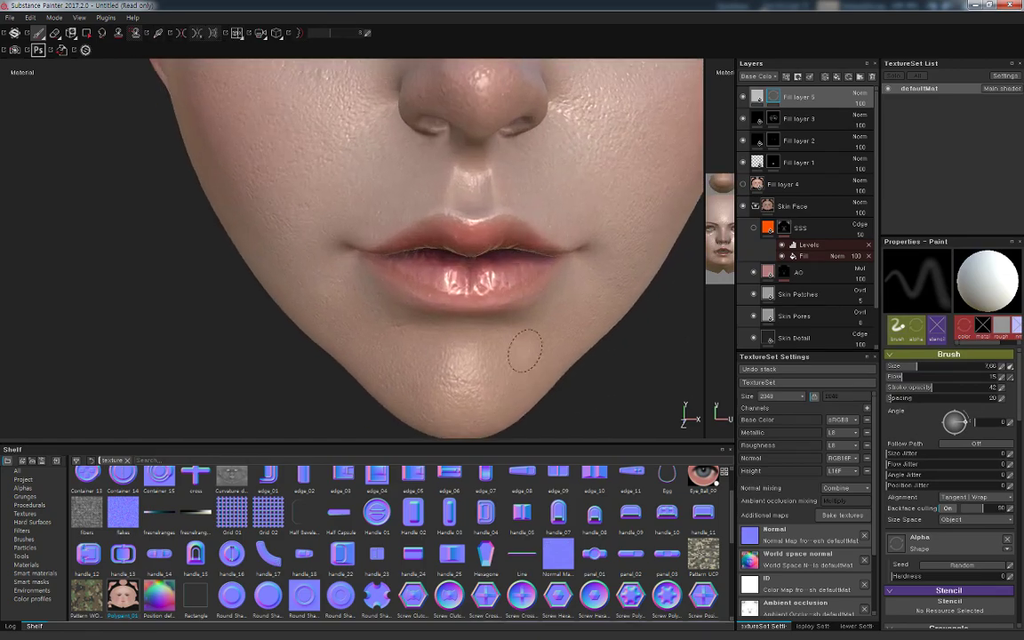
pyautogui.scroll(1, 536, 313)
pyautogui.scroll(2, 547, 373)
pyautogui.moveTo(440, 349)
pyautogui.keyDown('alt'); pyautogui.mouseDown(button='right')
pyautogui.moveTo(487, 337)
pyautogui.moveTo(599, 164)
pyautogui.mouseUp(button='right'); pyautogui.keyUp('alt')
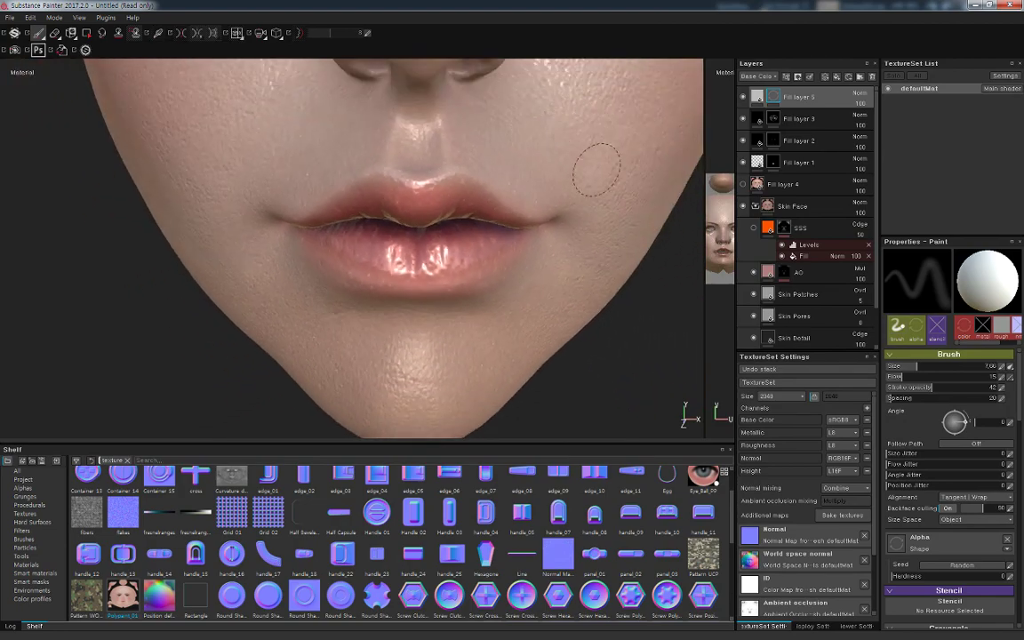
pyautogui.click(768, 397)
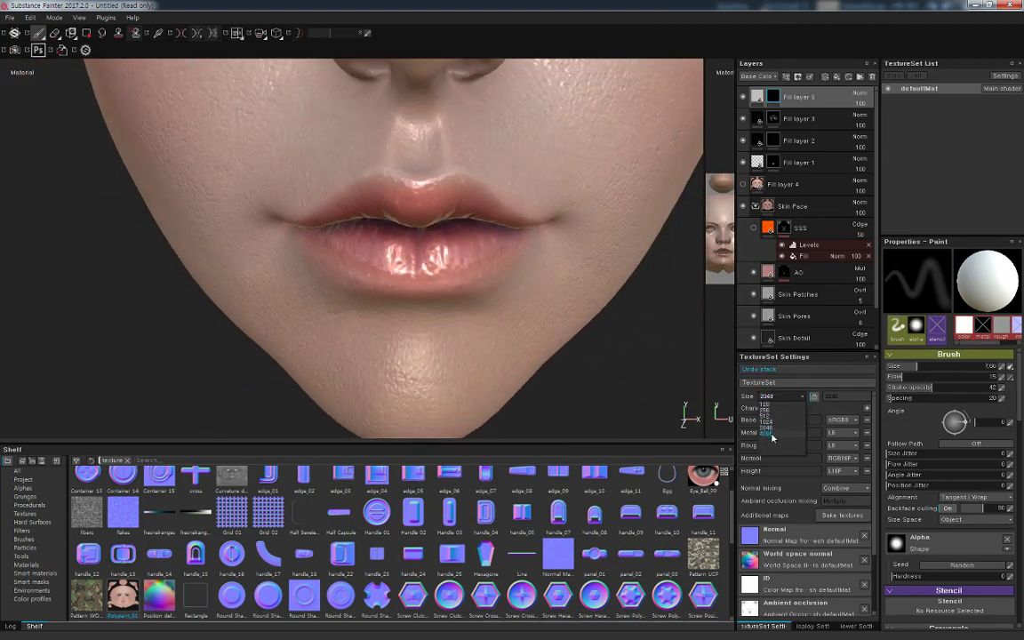
# Set the texture set size to 4096 and orbit to view the lips from the side
pyautogui.click(771, 438)
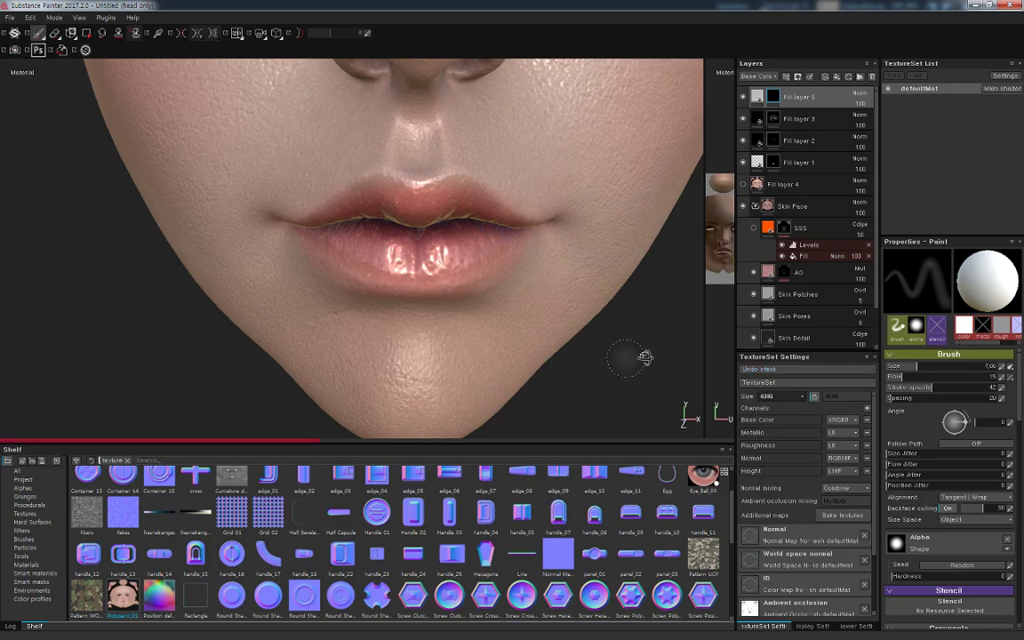
pyautogui.moveTo(645, 357)
pyautogui.keyDown('alt'); pyautogui.mouseDown()
pyautogui.moveTo(590, 369)
pyautogui.moveTo(577, 385)
pyautogui.mouseUp(); pyautogui.keyUp('alt')
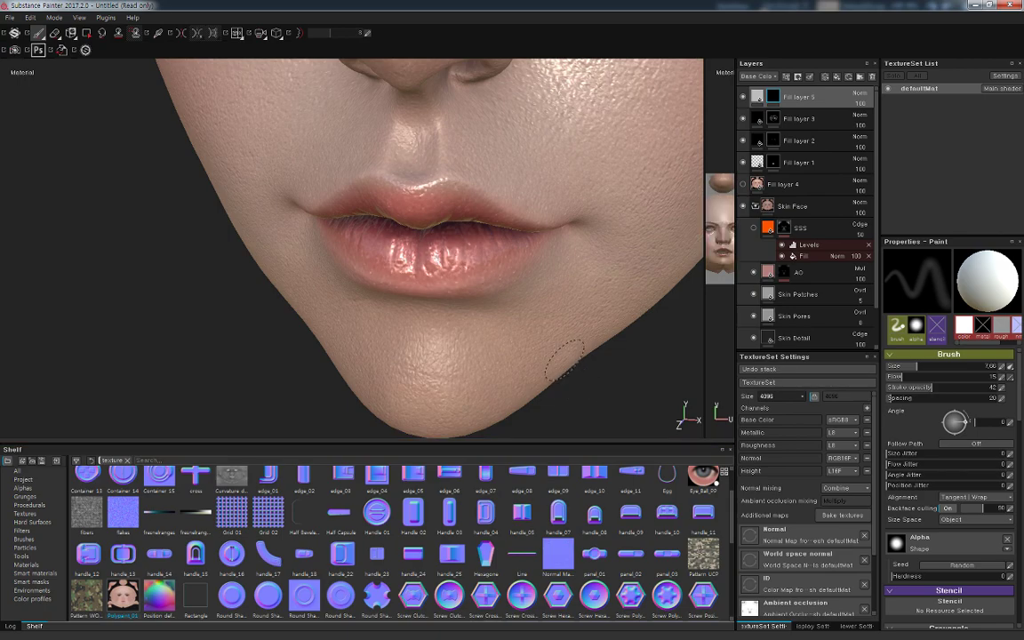
pyautogui.moveTo(613, 404)
pyautogui.keyDown('alt'); pyautogui.mouseDown()
pyautogui.moveTo(559, 362)
pyautogui.moveTo(604, 276)
pyautogui.moveTo(551, 338)
pyautogui.mouseUp(); pyautogui.keyUp('alt')
# Zoom in on the lips and shrink the brush to size 0.32
pyautogui.scroll(5, 548, 343)
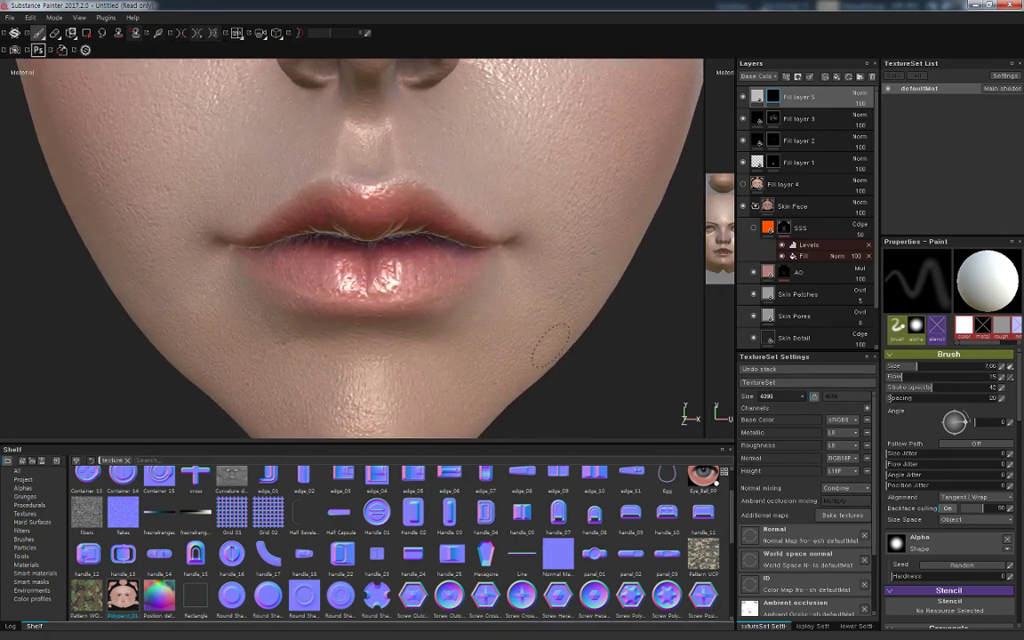
pyautogui.scroll(2, 385, 327)
pyautogui.scroll(1, 465, 325)
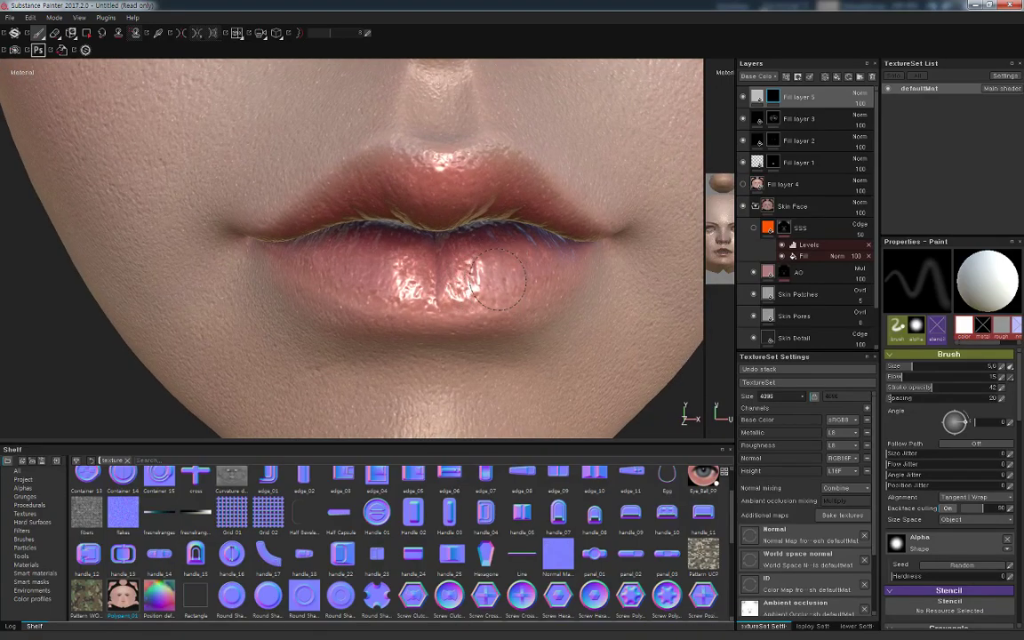
pyautogui.press('[')
pyautogui.press('[')
pyautogui.press('[')
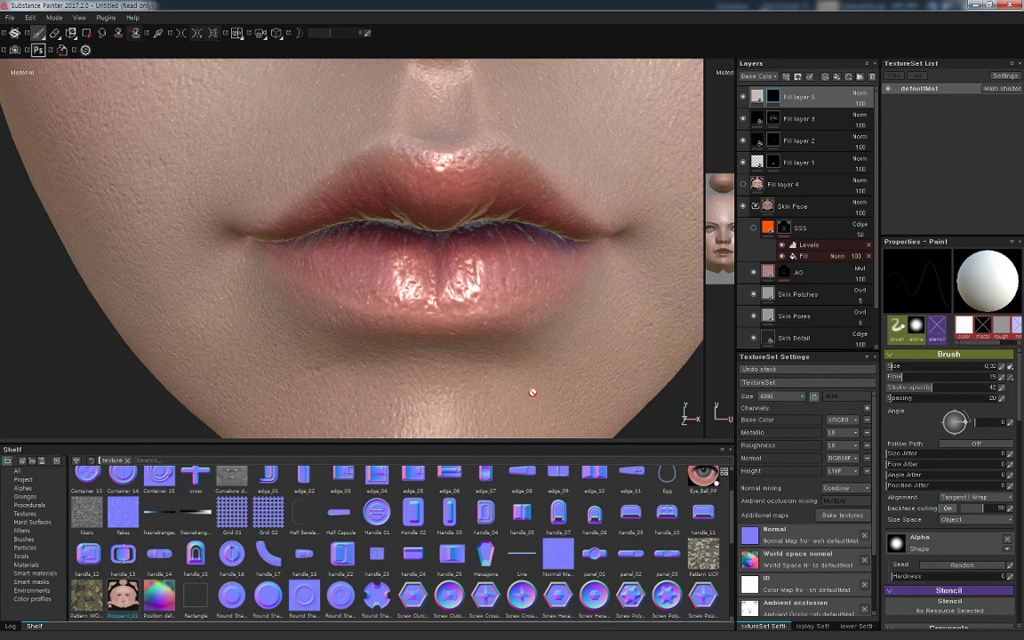
# Review the baked curvature, position, thickness and normal maps, then return to material view
pyautogui.press('b')
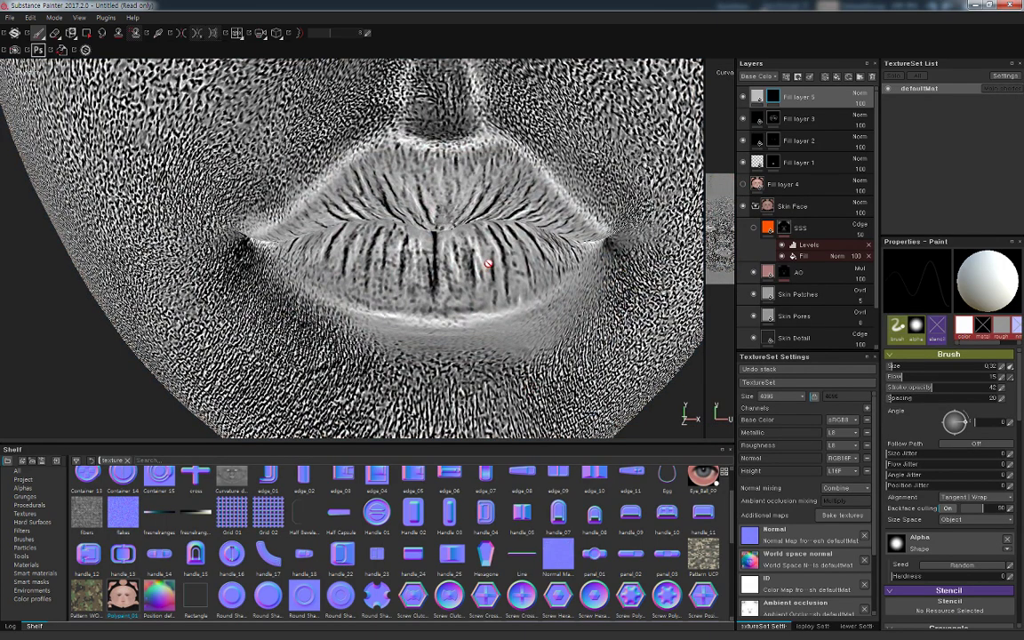
pyautogui.press('b')
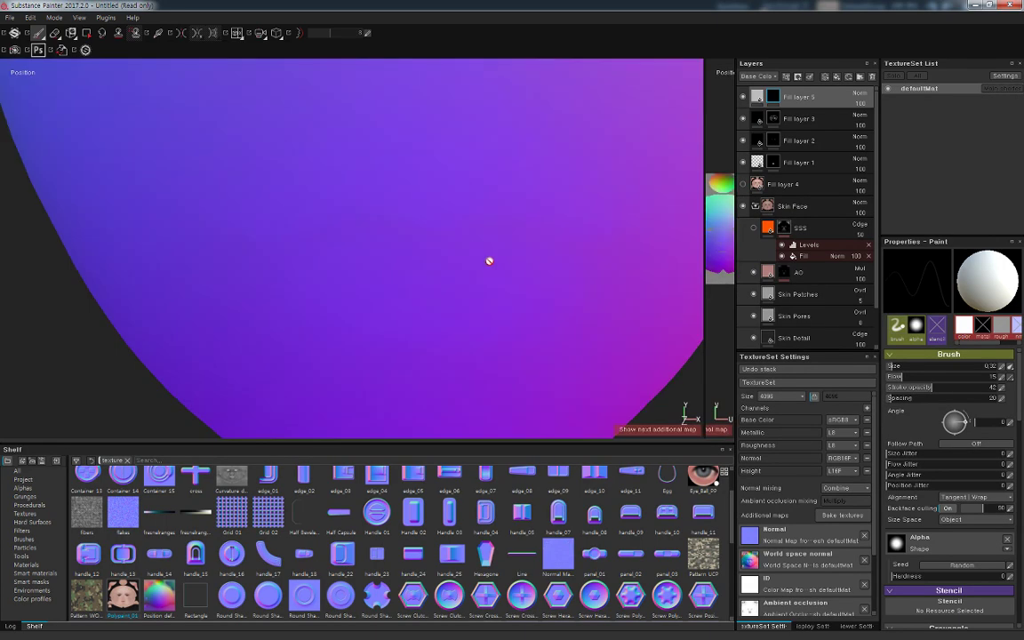
pyautogui.press('b')
pyautogui.press('b')
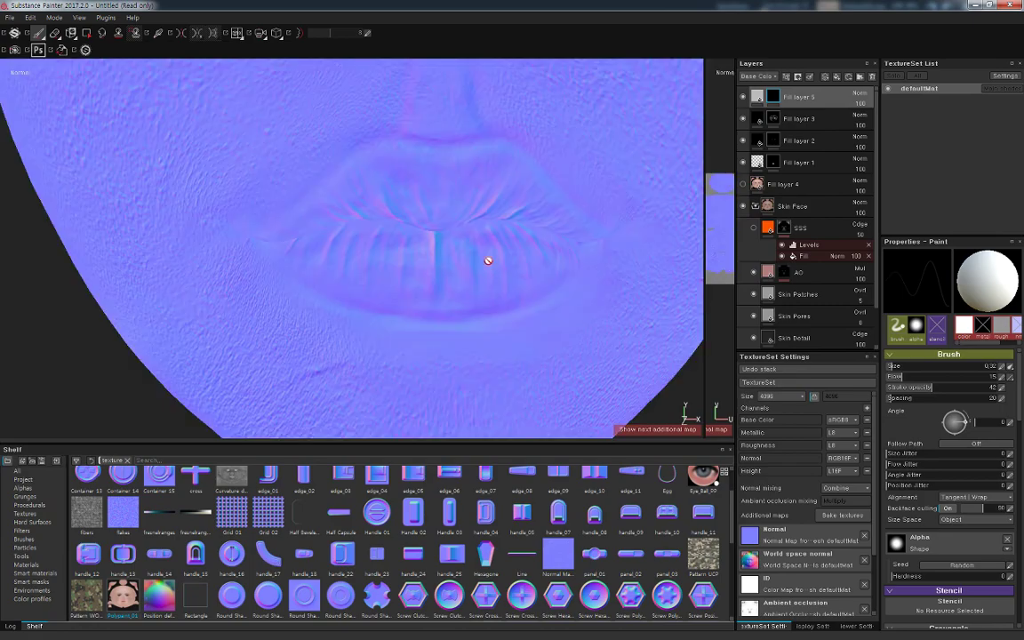
pyautogui.press('b')
pyautogui.press('b')
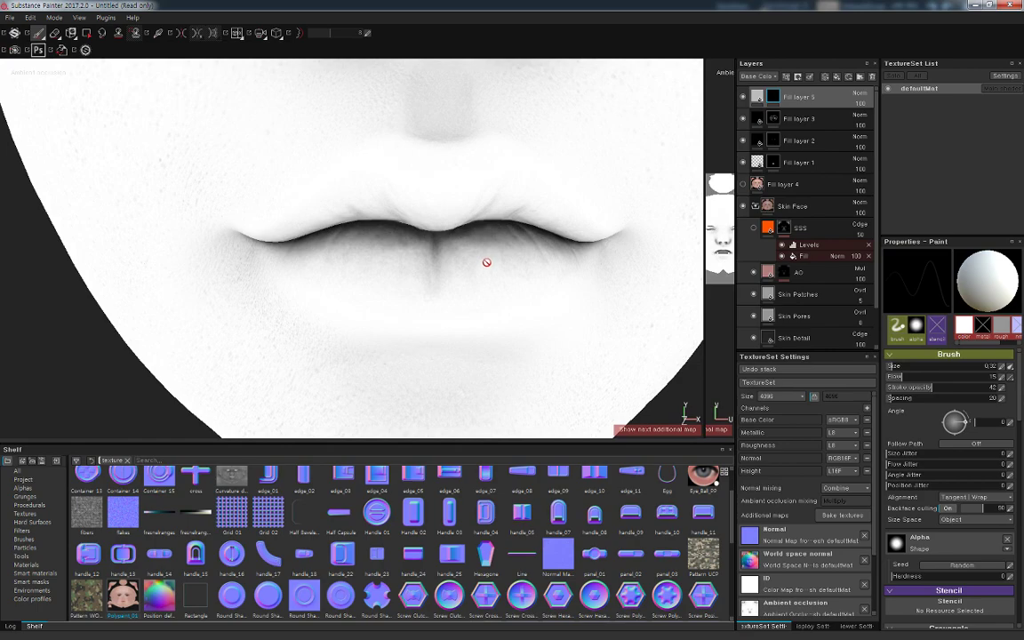
pyautogui.press('m')
pyautogui.click(778, 396)
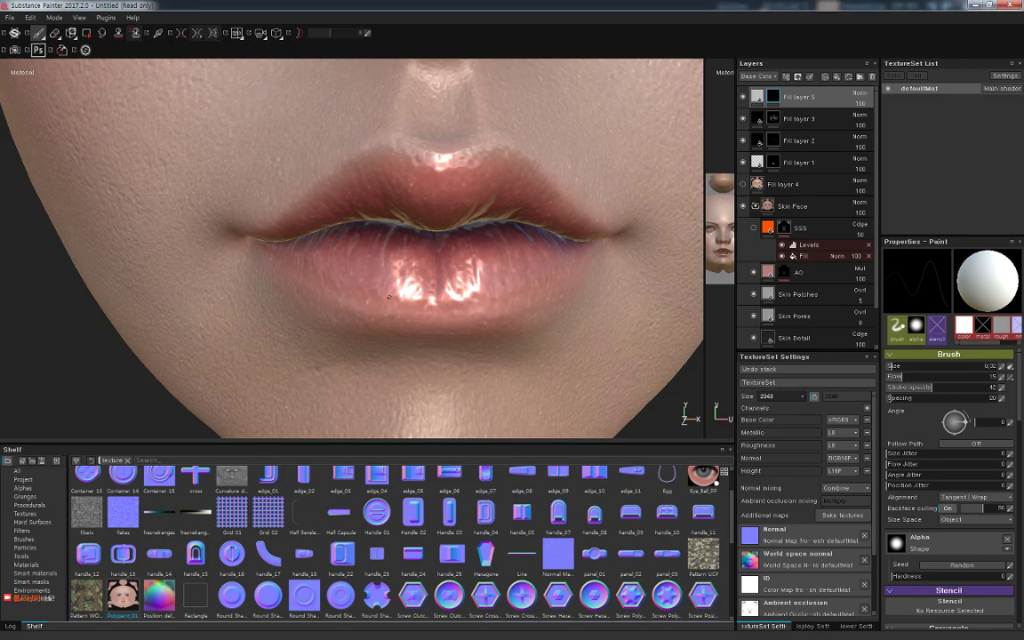
# Shrink the brush slightly, turn off colour on Fill layer 5, and raise its height
pyautogui.press('[')
pyautogui.click(756, 96)
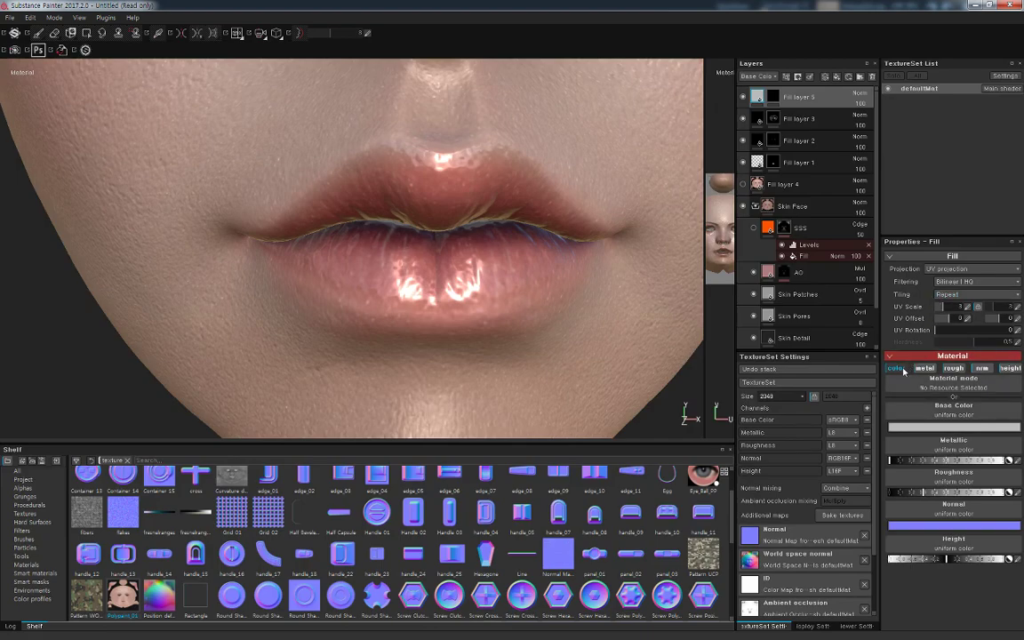
pyautogui.click(900, 369)
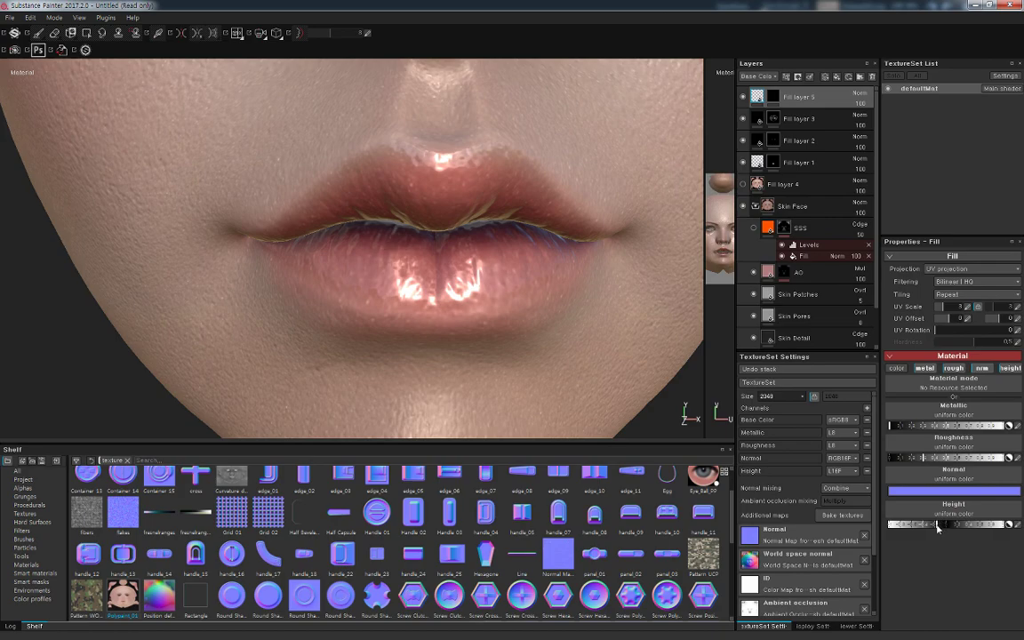
pyautogui.moveTo(937, 526)
pyautogui.mouseDown()
pyautogui.moveTo(966, 526)
pyautogui.moveTo(938, 528)
pyautogui.mouseUp()
# Disable Fill layer 5's metal and roughness channels and fine-tune its height value
pyautogui.moveTo(892, 427); pyautogui.dragTo(912, 428)
pyautogui.click(906, 457)
pyautogui.click(953, 367)
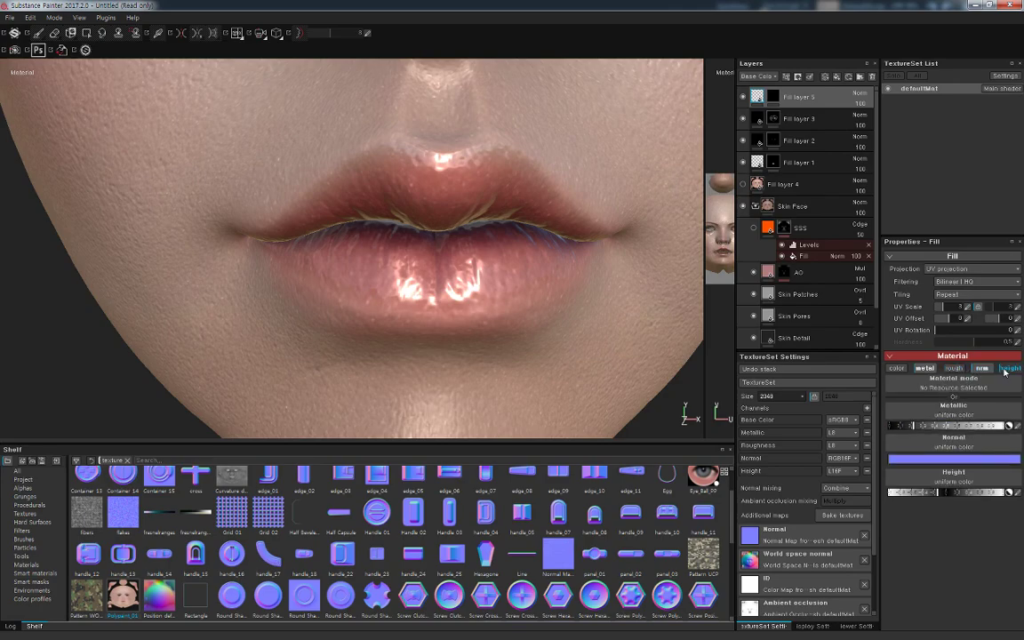
pyautogui.click(924, 367)
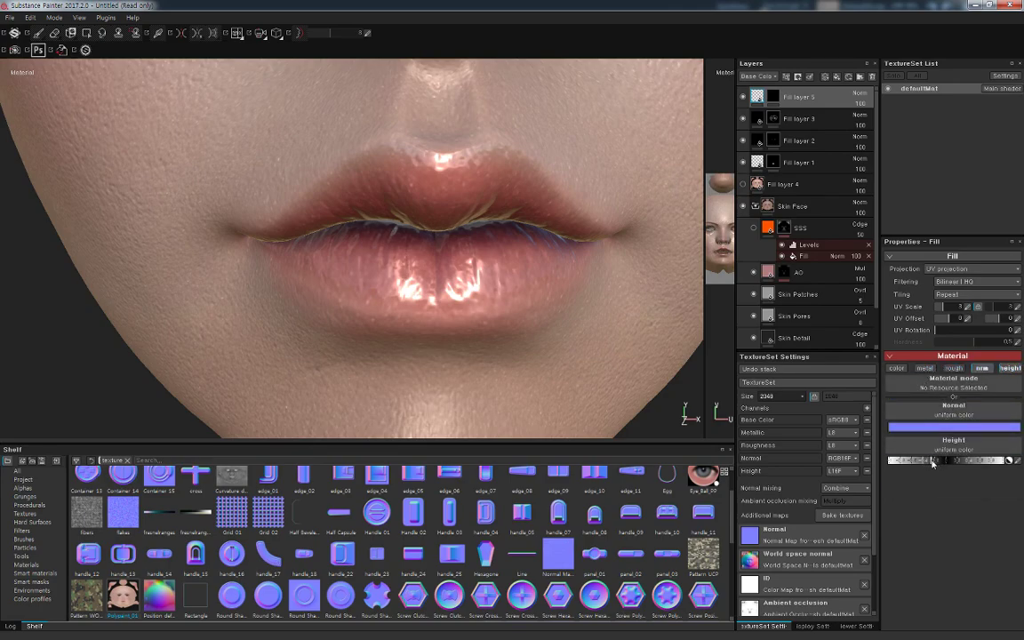
pyautogui.moveTo(931, 462); pyautogui.dragTo(943, 461)
# Return to the Paint tool and set stroke opacity to 50
pyautogui.press('1')
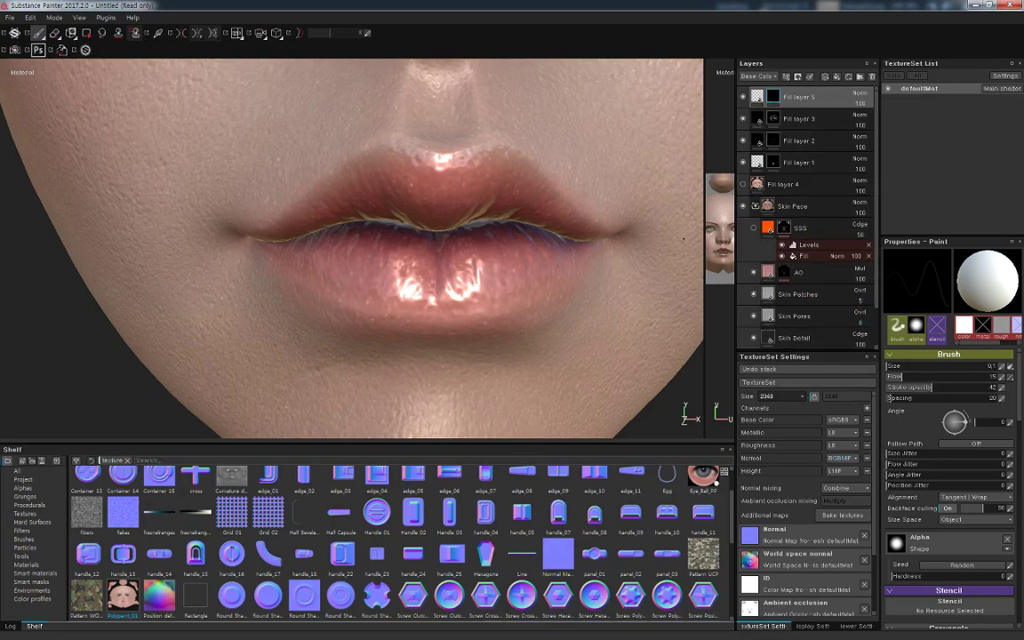
pyautogui.keyDown('alt'); pyautogui.moveTo(457, 289); pyautogui.dragTo(557, 313); pyautogui.keyUp('alt')
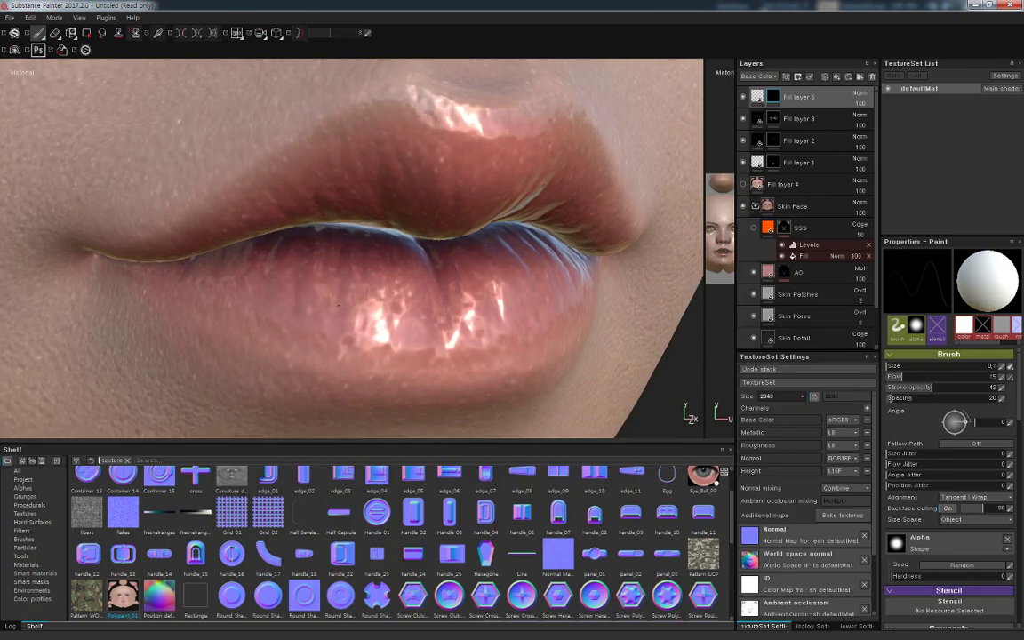
pyautogui.moveTo(926, 388); pyautogui.dragTo(941, 388)
# Rotate the environment light across the lips and raise the texture set size to 4096
pyautogui.moveTo(494, 226)
pyautogui.keyDown('shift'); pyautogui.mouseDown(button='right')
pyautogui.moveTo(592, 326)
pyautogui.moveTo(633, 327)
pyautogui.mouseUp(button='right'); pyautogui.keyUp('shift')
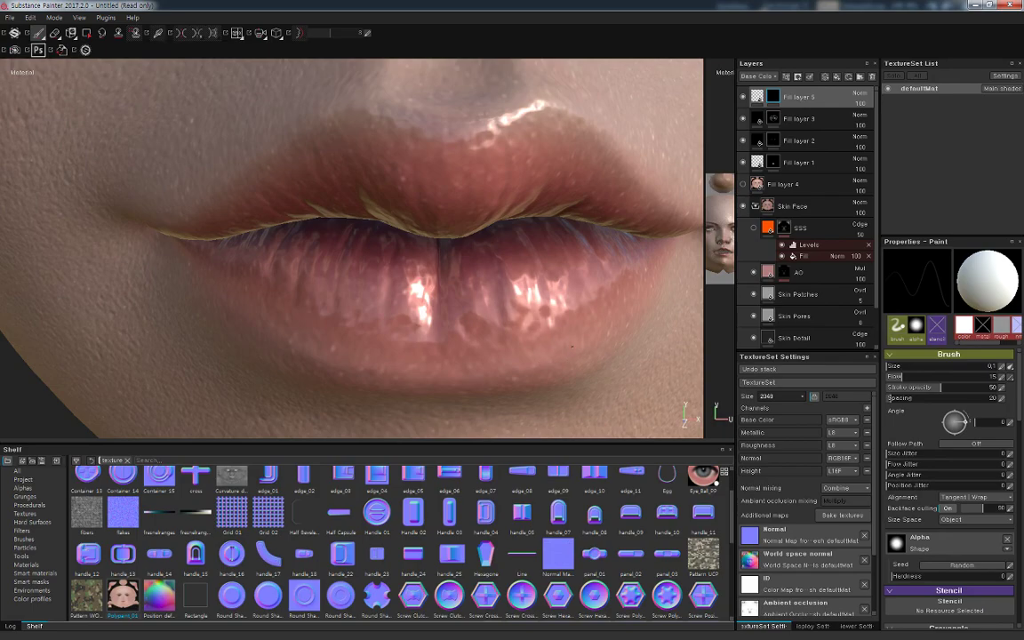
pyautogui.keyDown('alt'); pyautogui.moveTo(664, 280); pyautogui.dragTo(660, 232); pyautogui.keyUp('alt')
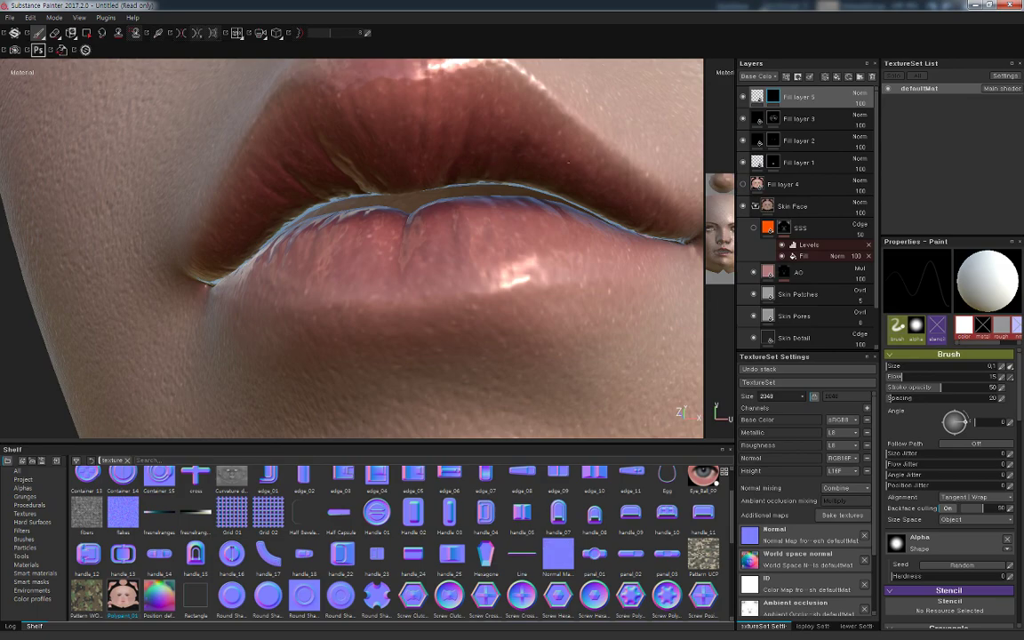
pyautogui.keyDown('alt'); pyautogui.moveTo(645, 266); pyautogui.dragTo(680, 347); pyautogui.keyUp('alt')
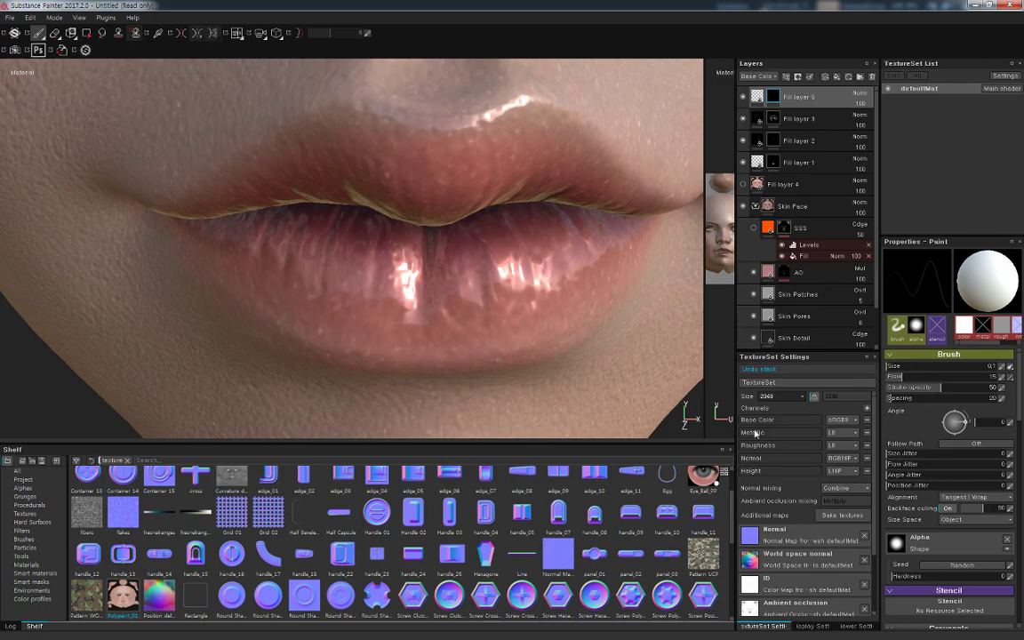
pyautogui.press('Down')
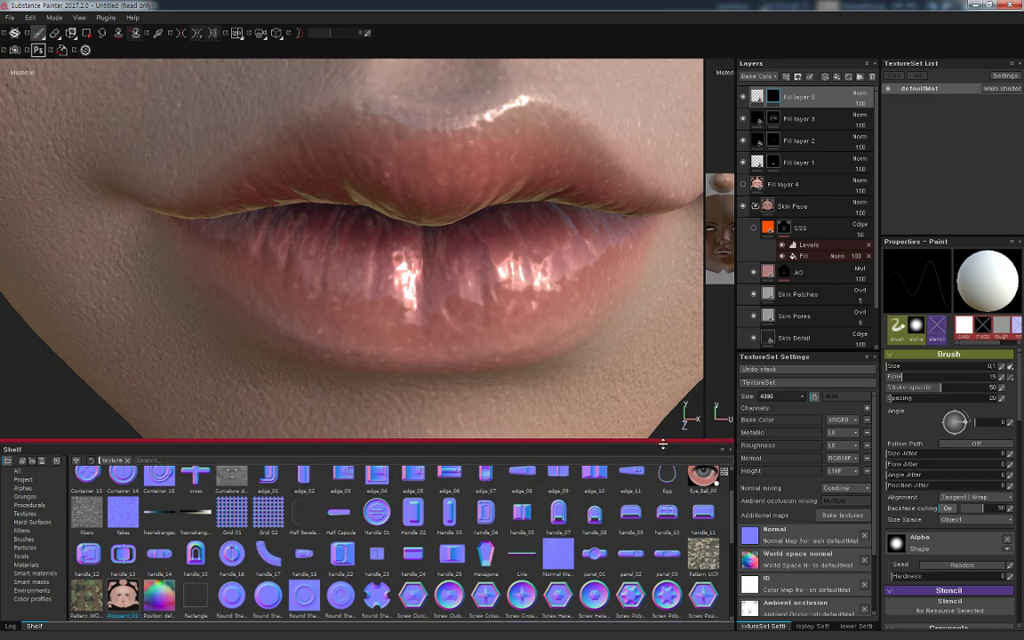
# Float the shelf panel and re-dock it under the viewport, then orbit around the lips
pyautogui.moveTo(663, 444); pyautogui.dragTo(665, 455)
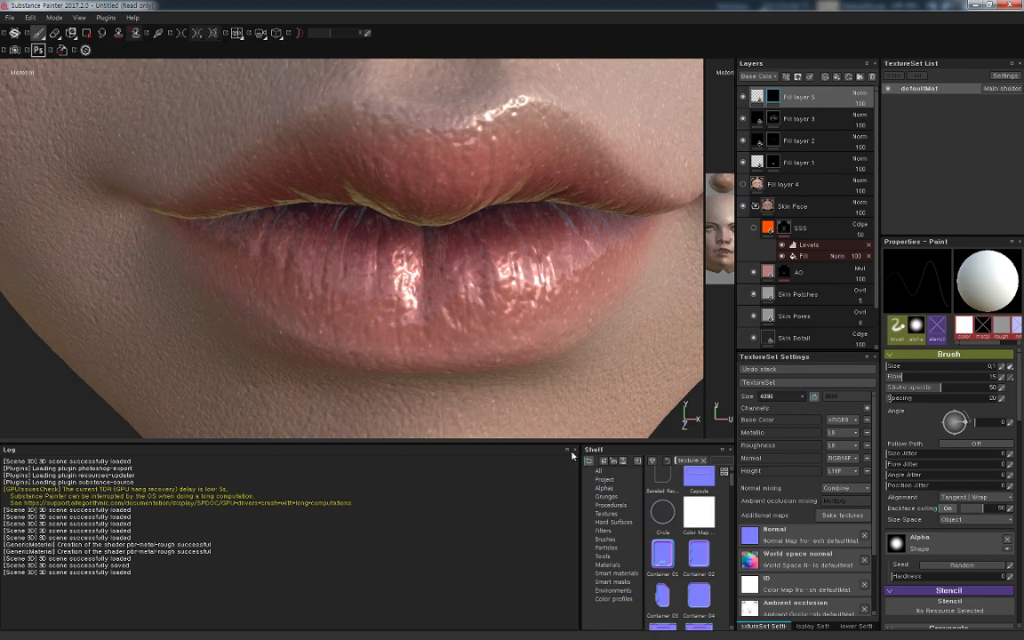
pyautogui.moveTo(576, 454); pyautogui.dragTo(591, 457)
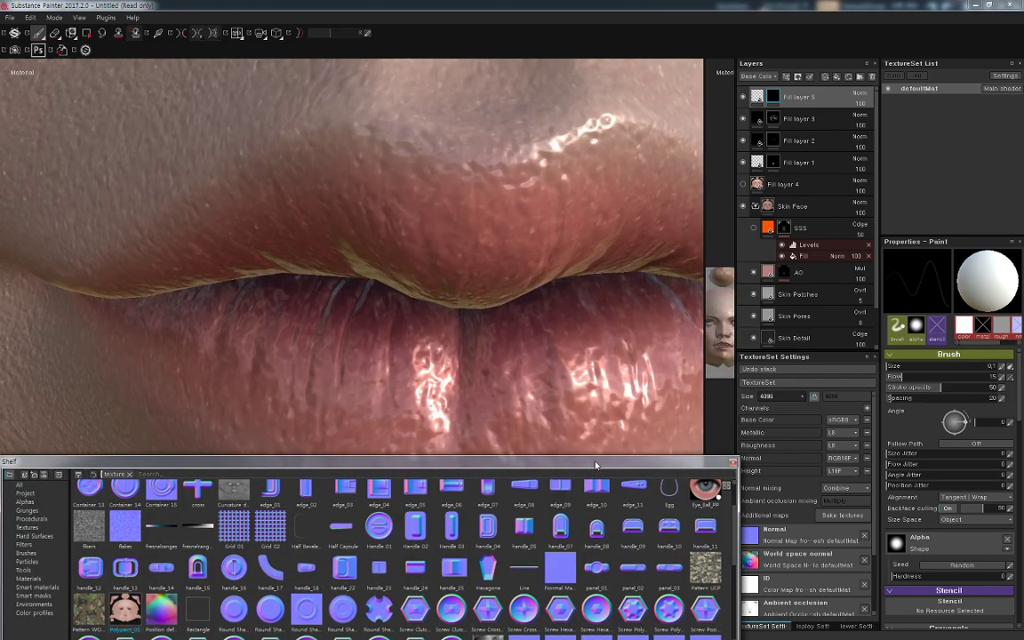
pyautogui.moveTo(596, 464); pyautogui.dragTo(600, 499)
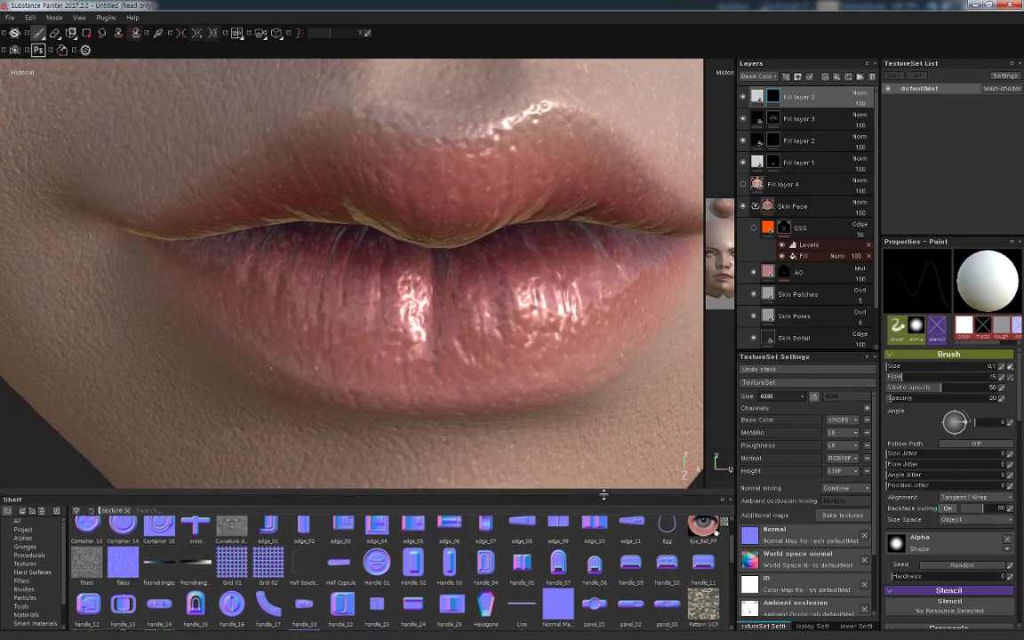
pyautogui.moveTo(559, 348)
pyautogui.keyDown('alt'); pyautogui.mouseDown()
pyautogui.moveTo(589, 343)
pyautogui.moveTo(592, 366)
pyautogui.mouseUp(); pyautogui.keyUp('alt')
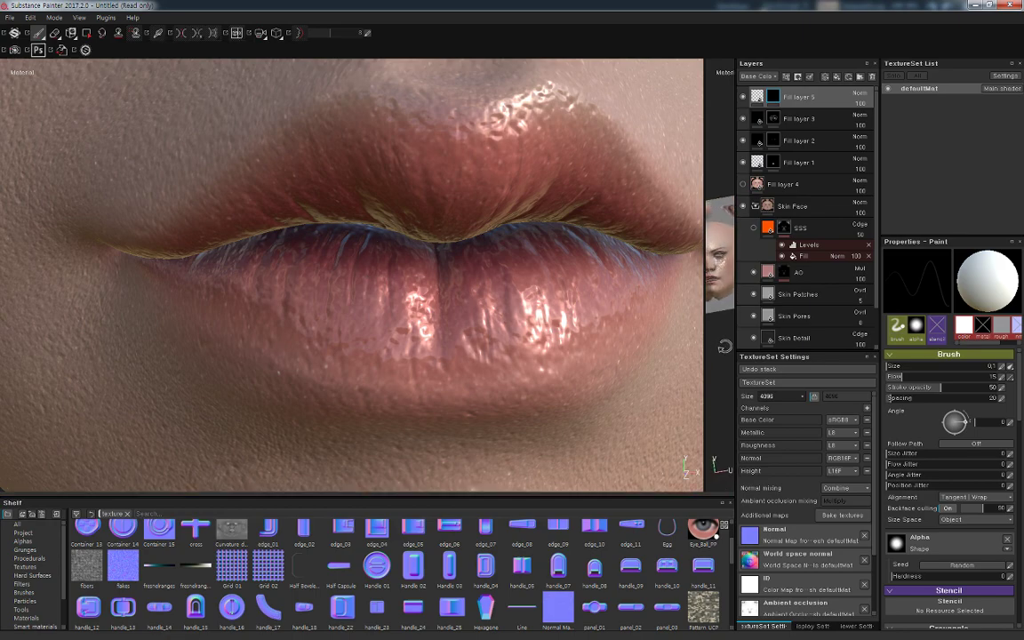
pyautogui.moveTo(589, 388)
pyautogui.keyDown('alt'); pyautogui.mouseDown()
pyautogui.moveTo(539, 378)
pyautogui.moveTo(533, 404)
pyautogui.mouseUp(); pyautogui.keyUp('alt')
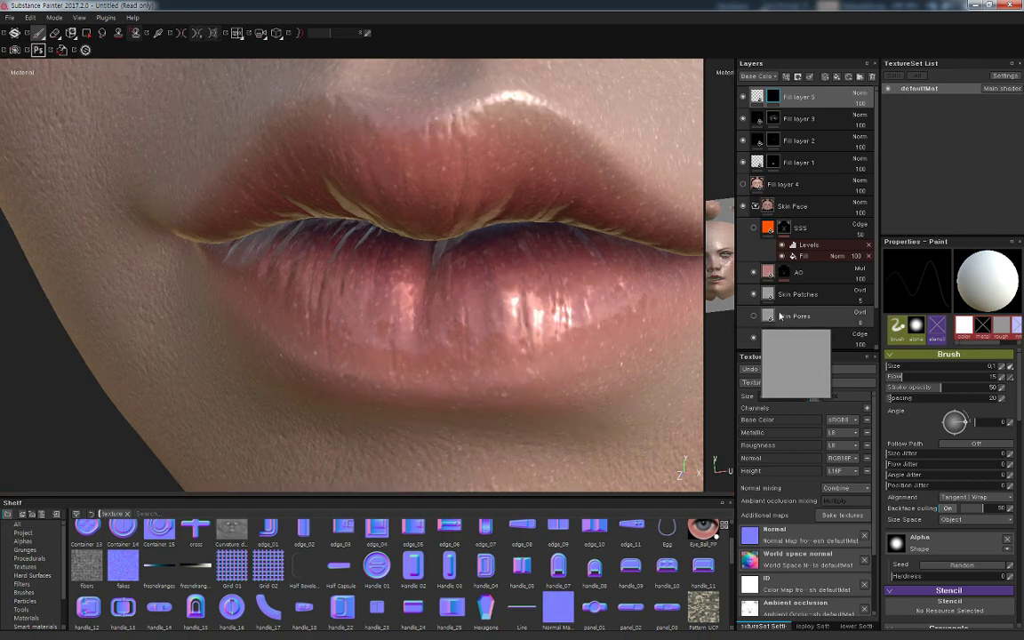
# Toggle the Skin Face group, hide Skin Detail, and show Skin Pores
pyautogui.moveTo(875, 265); pyautogui.dragTo(875, 301)
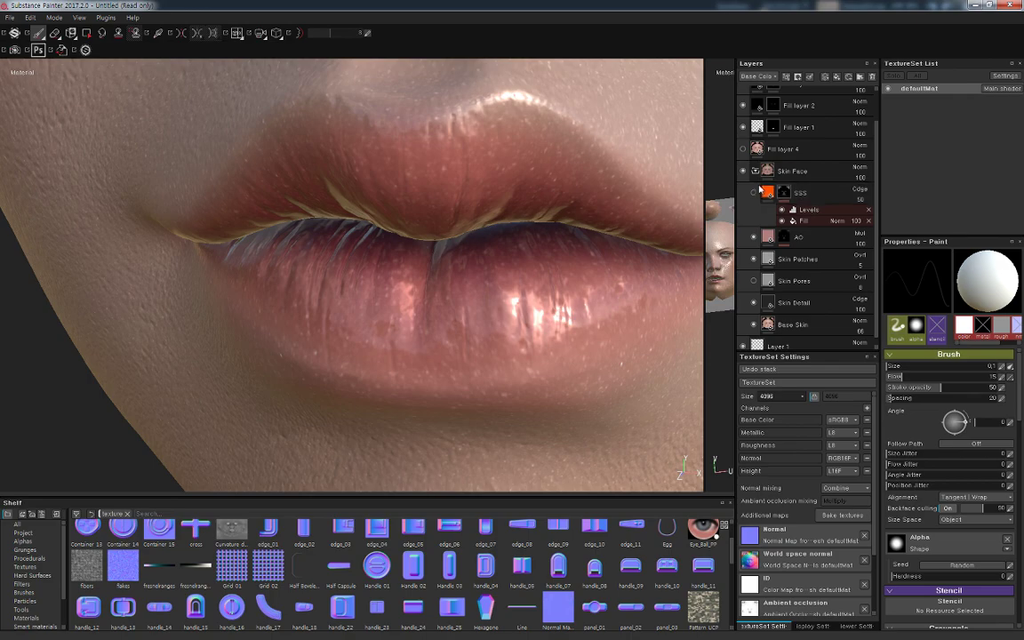
pyautogui.click(743, 170)
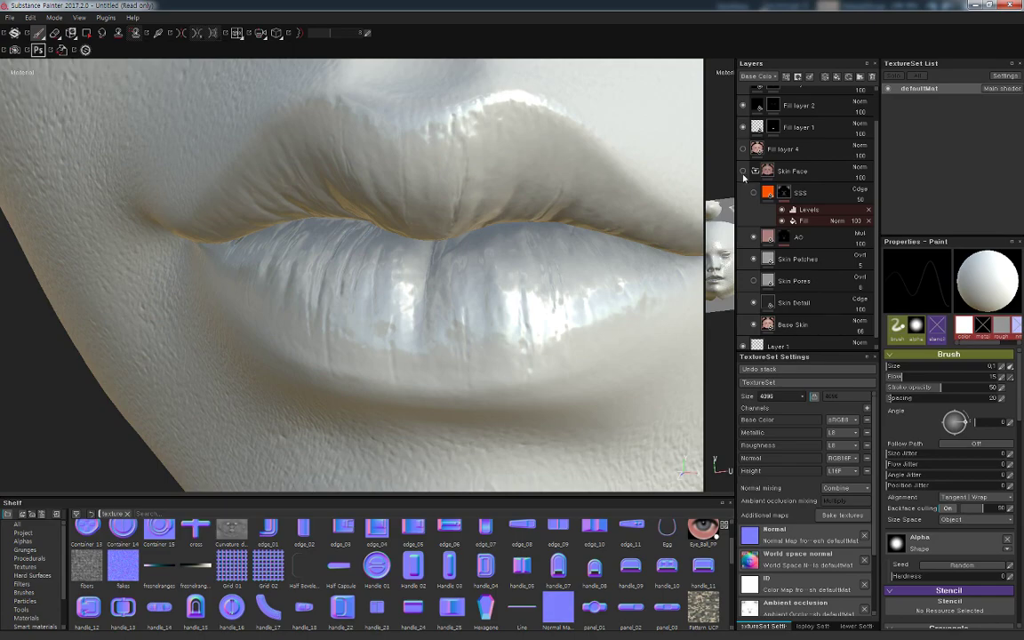
pyautogui.click(743, 169)
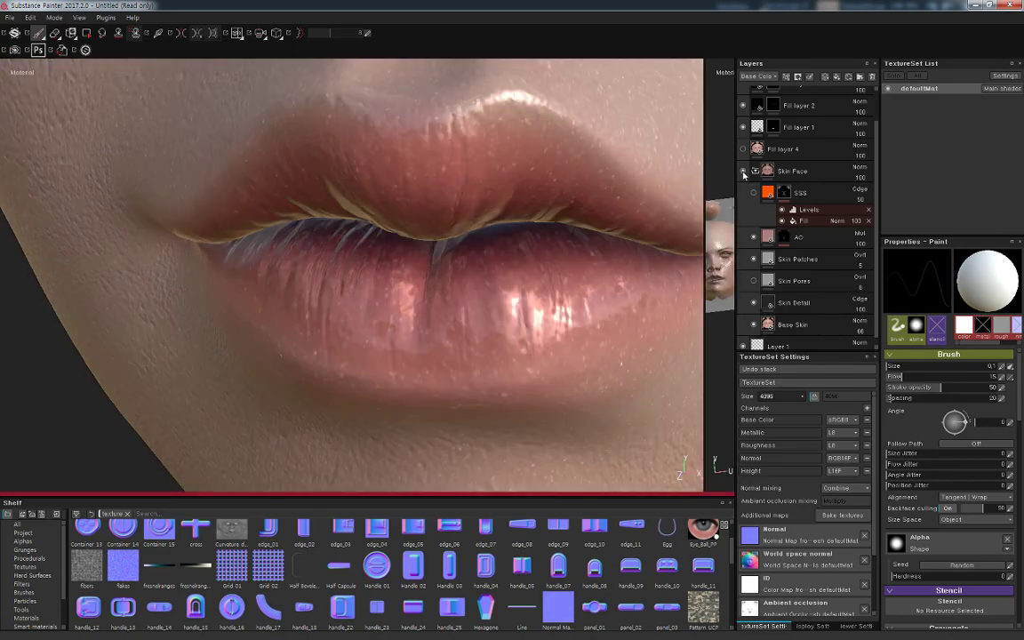
pyautogui.click(755, 304)
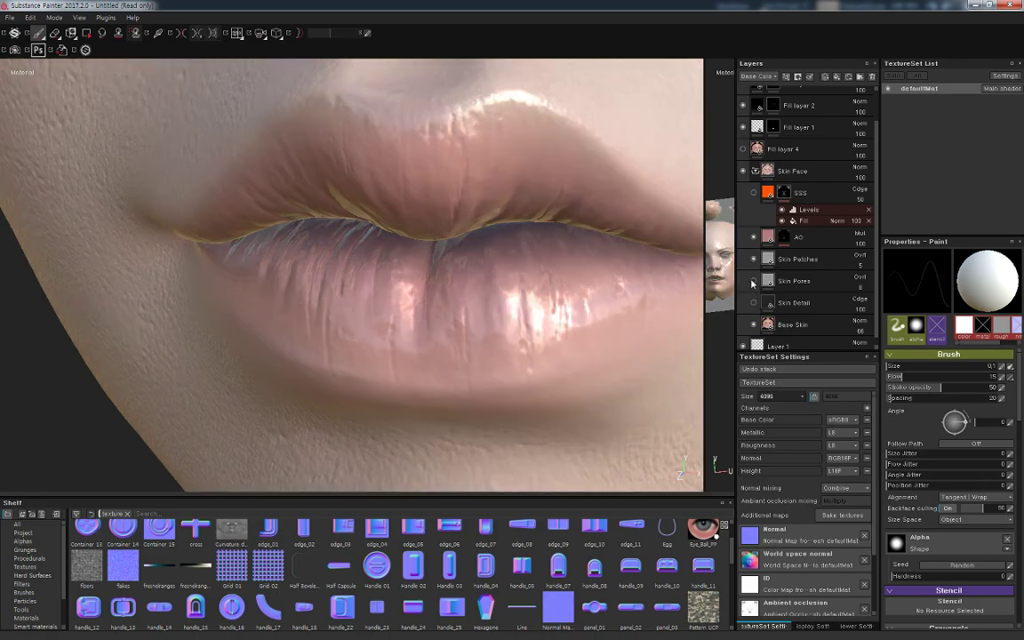
pyautogui.click(754, 281)
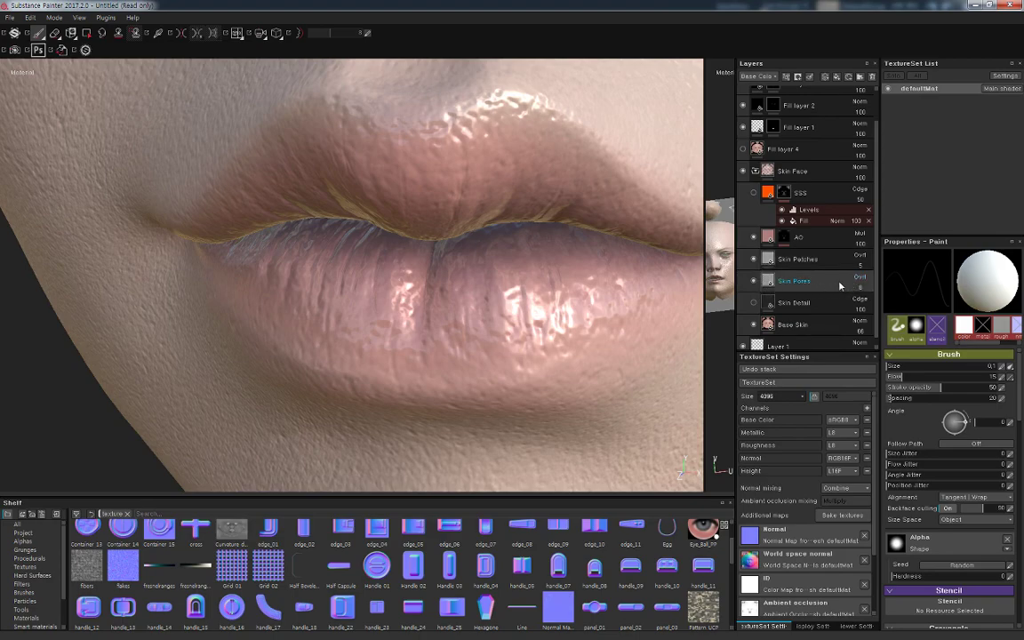
# Lower the Skin Patches opacity to 2 and hide the Skin Pores layer
pyautogui.click(852, 303)
pyautogui.moveTo(852, 303); pyautogui.dragTo(851, 304)
pyautogui.click(858, 270)
pyautogui.click(886, 279)
pyautogui.click(768, 264)
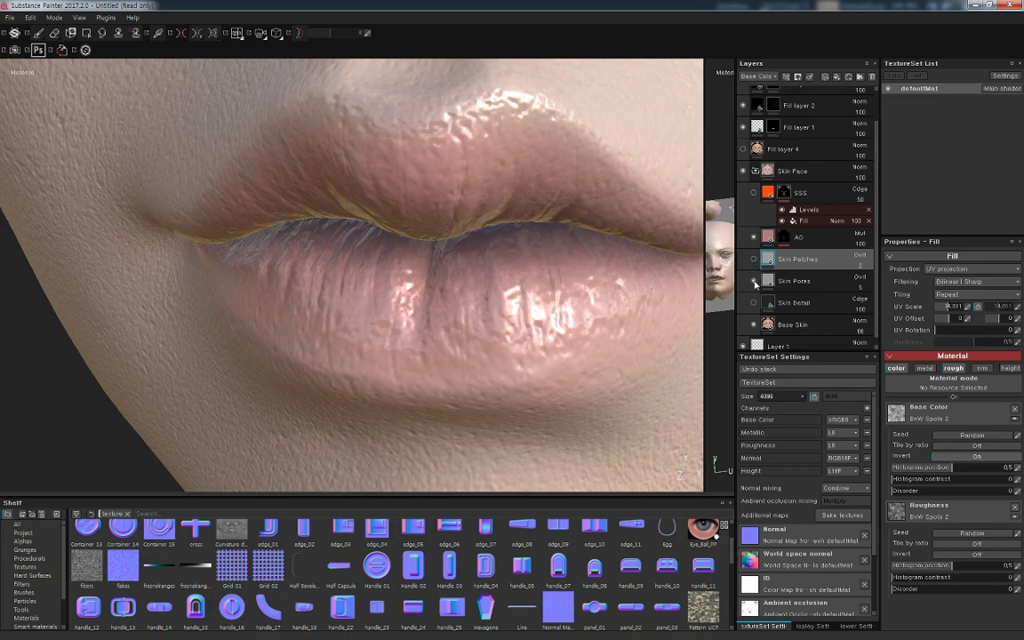
pyautogui.click(755, 282)
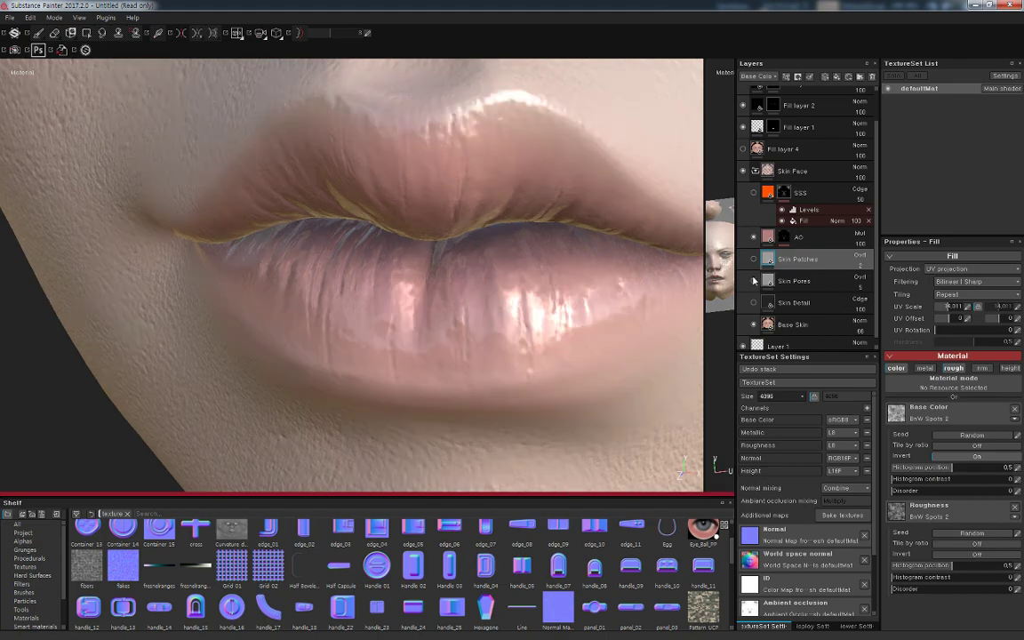
# Frame a close-up of the lips and select Fill layer 5
pyautogui.scroll(-2, 644, 219)
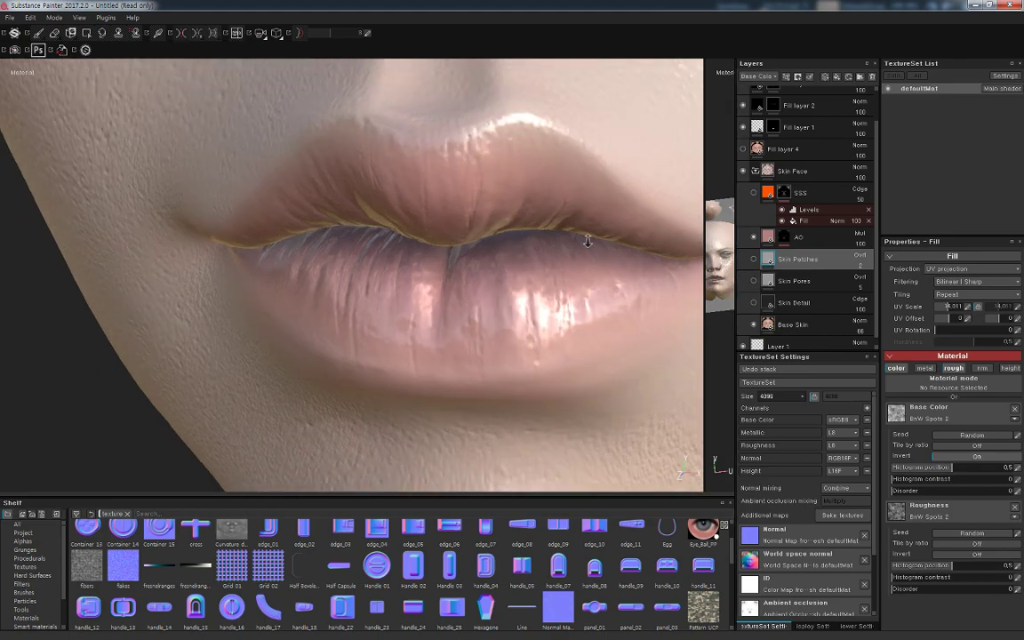
pyautogui.scroll(-2, 644, 219)
pyautogui.scroll(-2, 644, 219)
pyautogui.moveTo(644, 218)
pyautogui.keyDown('alt'); pyautogui.mouseDown()
pyautogui.moveTo(601, 304)
pyautogui.moveTo(651, 332)
pyautogui.moveTo(636, 292)
pyautogui.moveTo(622, 299)
pyautogui.mouseUp(); pyautogui.keyUp('alt')
pyautogui.scroll(2, 621, 299)
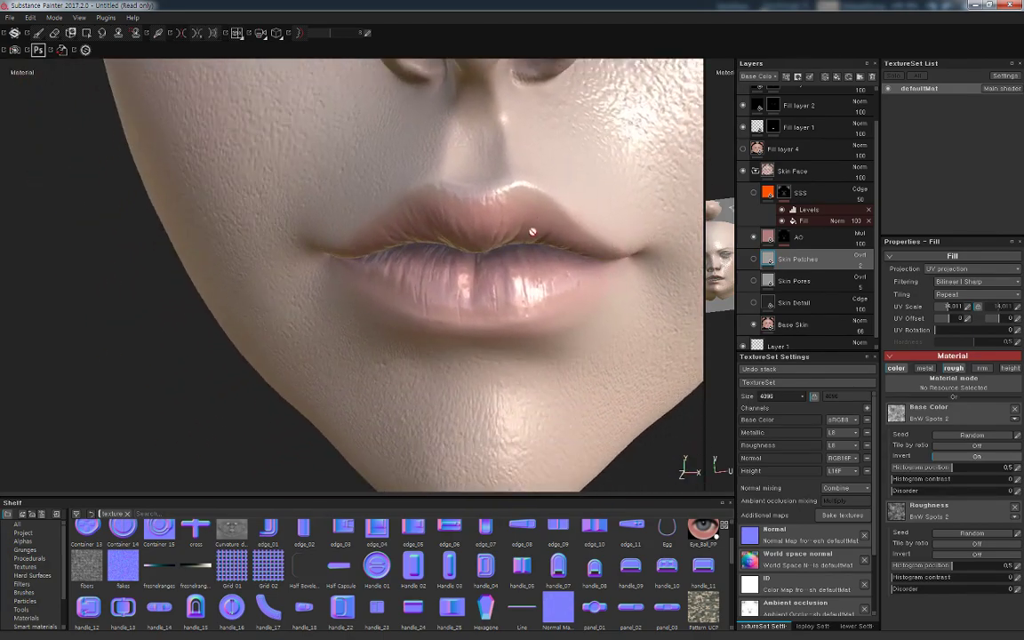
pyautogui.keyDown('alt'); pyautogui.moveTo(532, 228); pyautogui.dragTo(530, 300); pyautogui.keyUp('alt')
pyautogui.scroll(1, 552, 343)
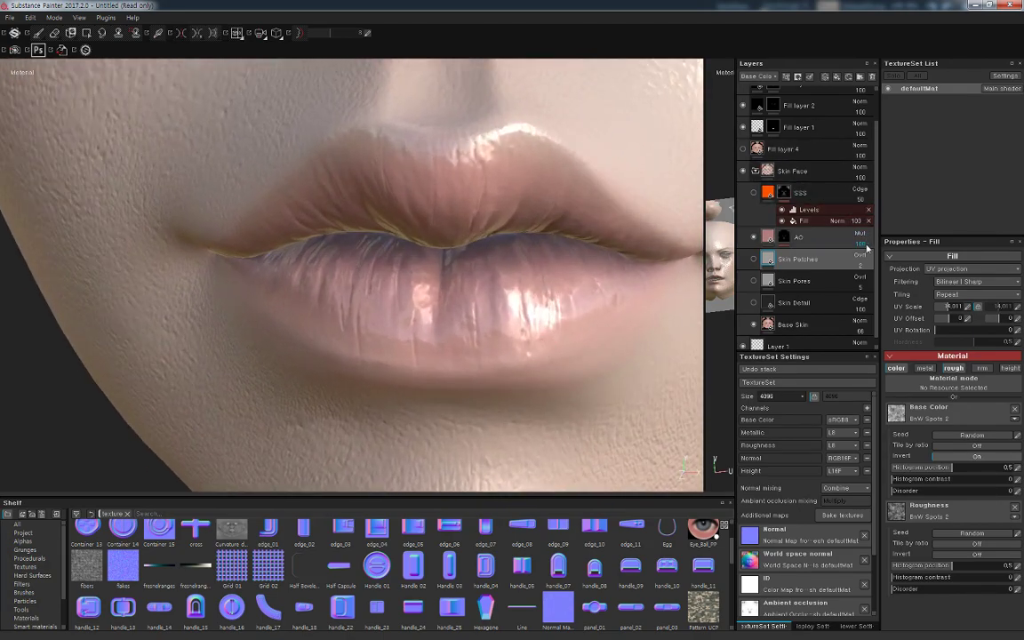
pyautogui.scroll(2, 820, 131)
pyautogui.click(798, 96)
# Set the texture set resolution back to 2048
pyautogui.press('1')
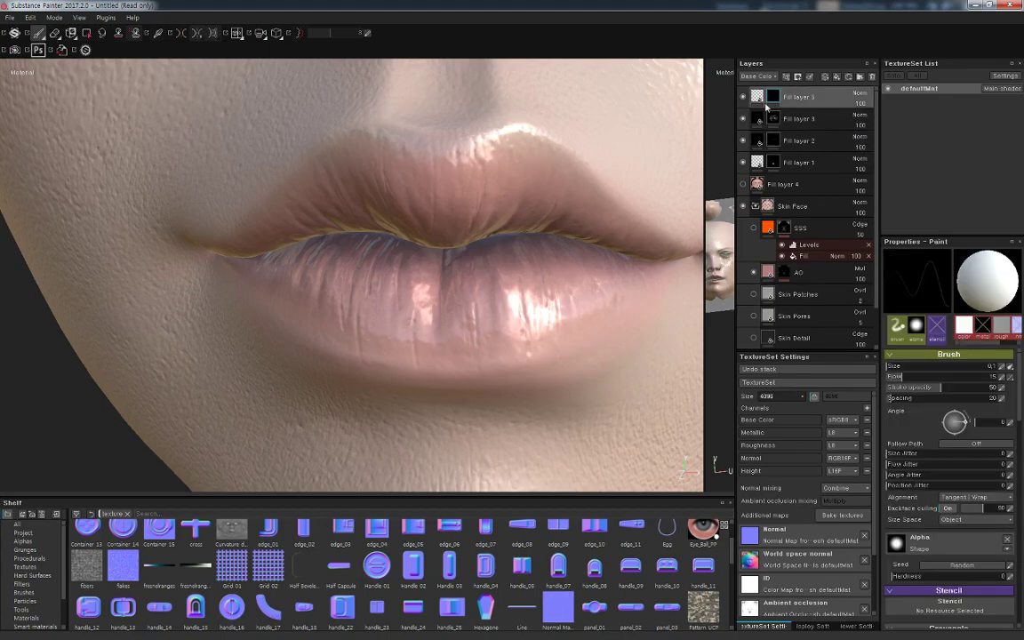
pyautogui.scroll(2, 544, 394)
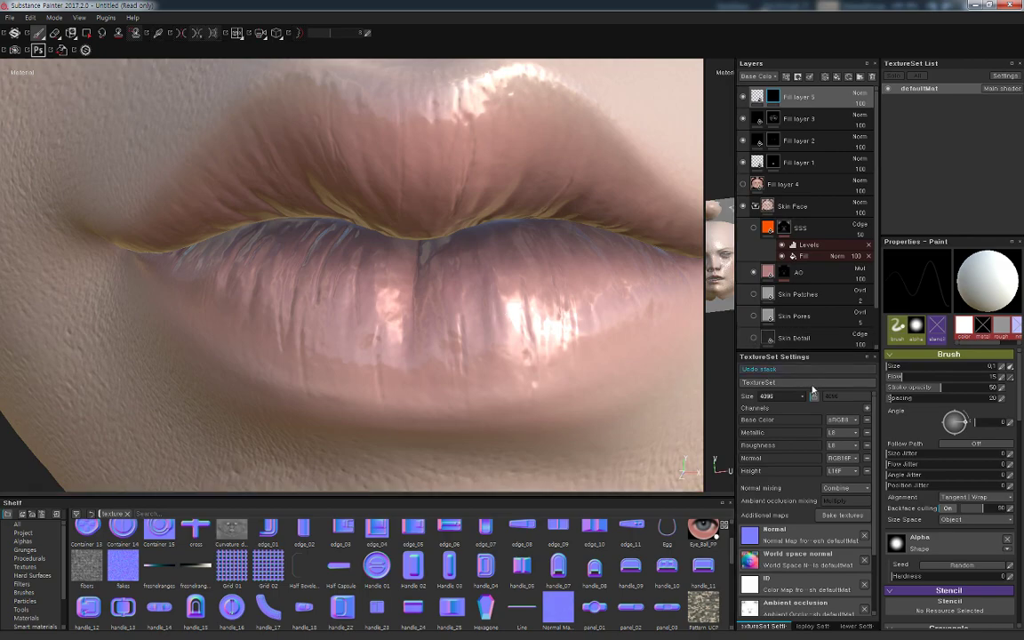
pyautogui.click(782, 396)
pyautogui.click(784, 432)
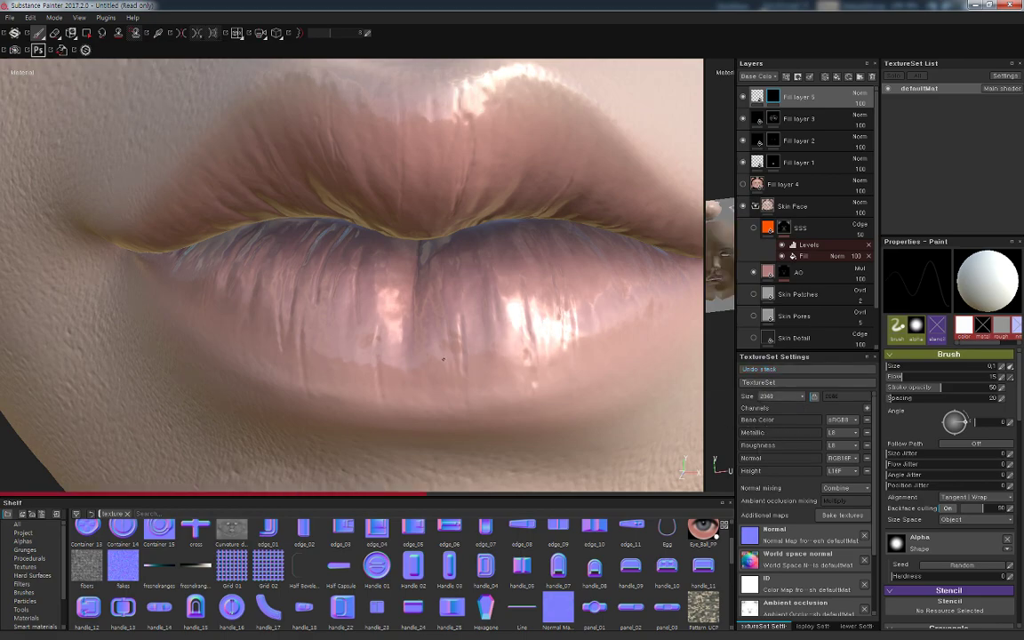
# Switch to the eraser and shrink its size to about 1.06
pyautogui.press('e')
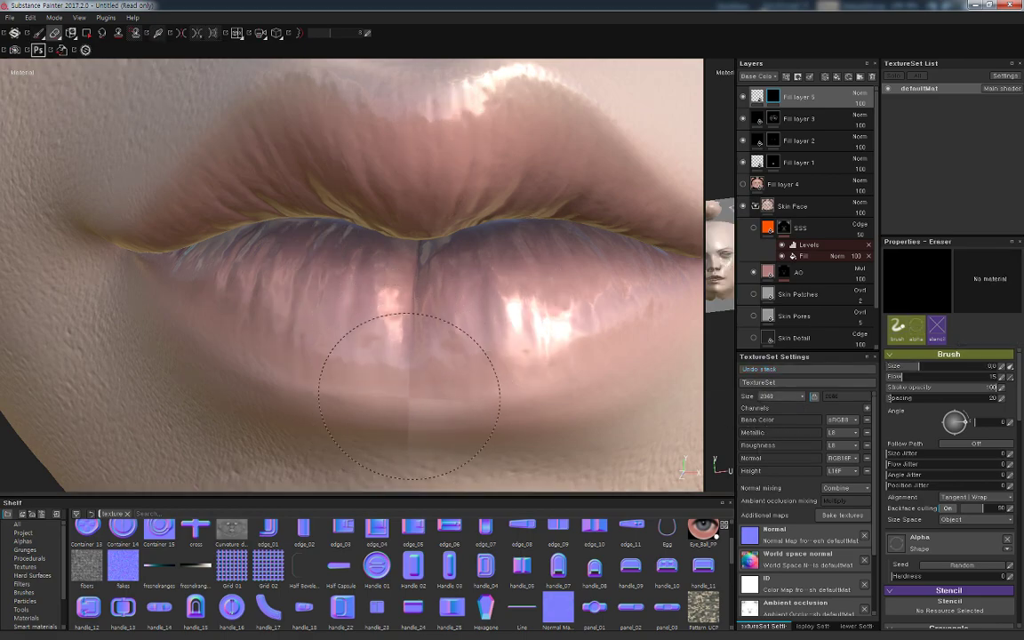
pyautogui.keyDown('ctrl'); pyautogui.moveTo(400, 391); pyautogui.dragTo(342, 391, button='right'); pyautogui.keyUp('ctrl')
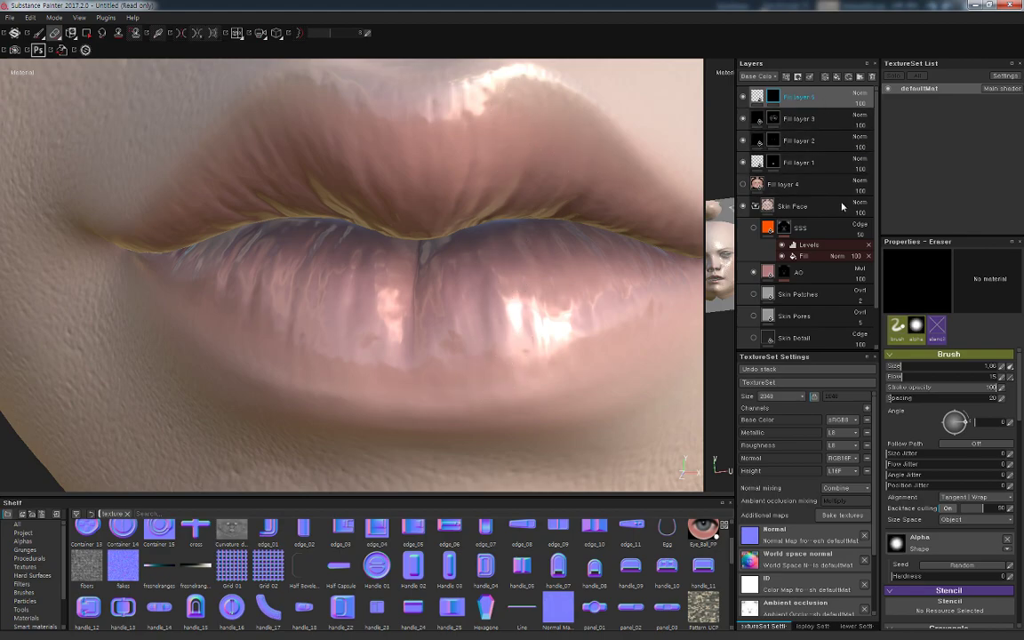
pyautogui.click(797, 397)
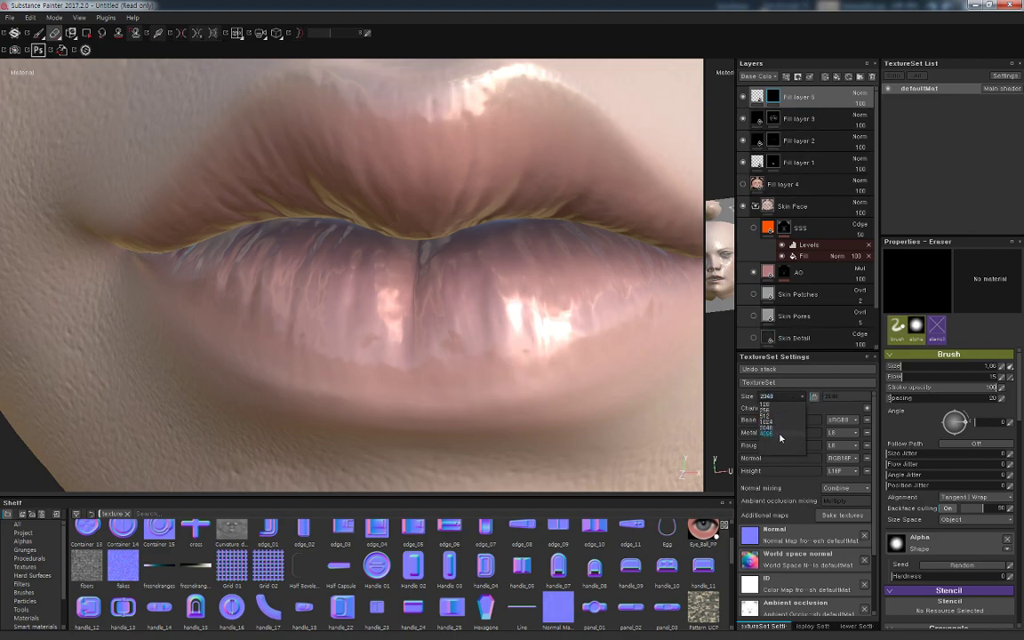
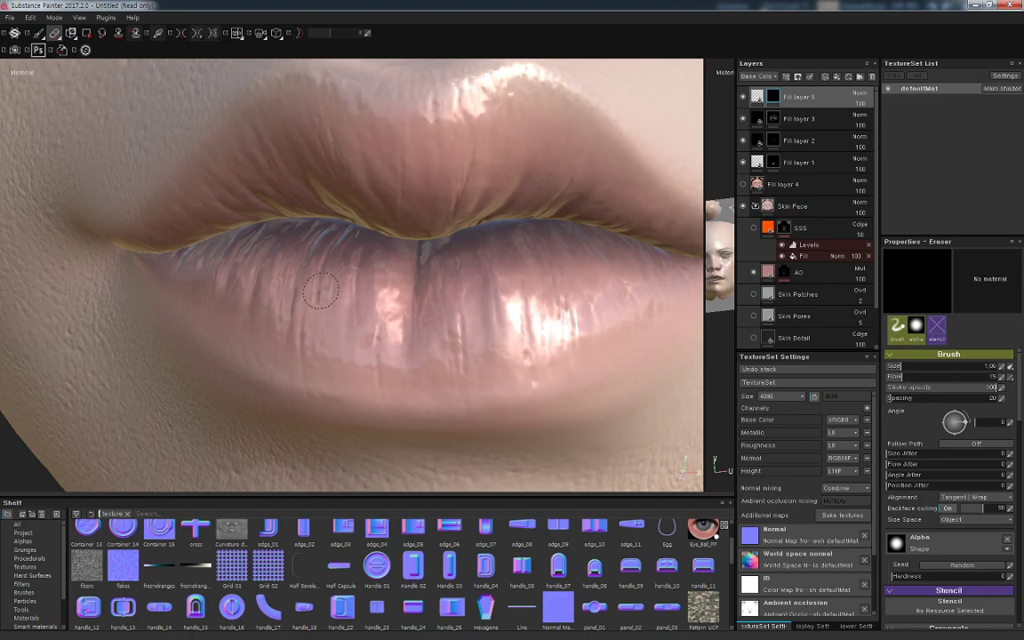
# Switch to the Eraser, check the lighting from further out, and touch the lower lip
pyautogui.press('1')
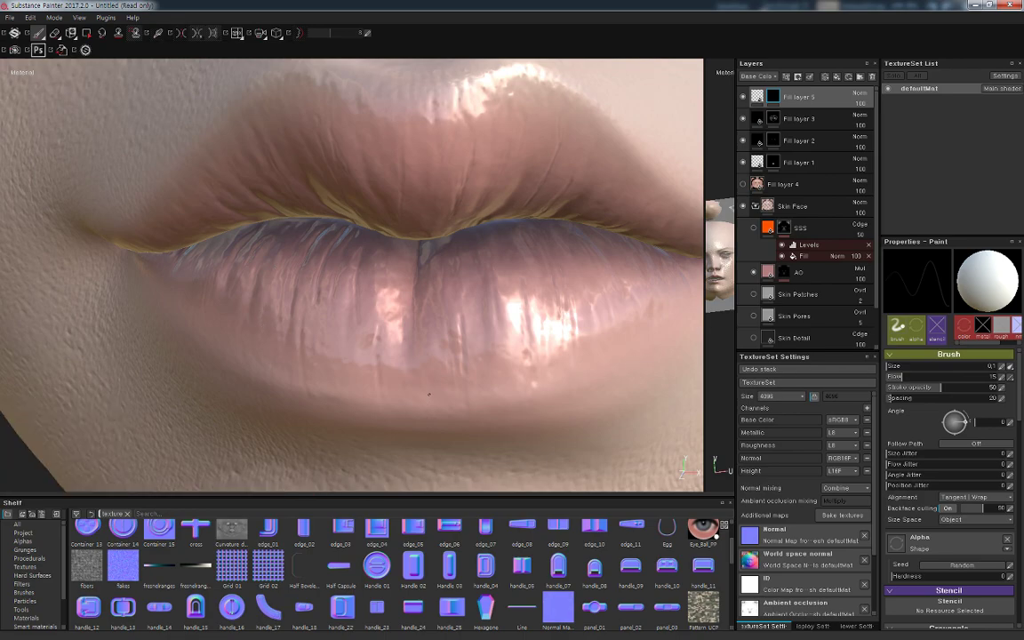
pyautogui.press('e')
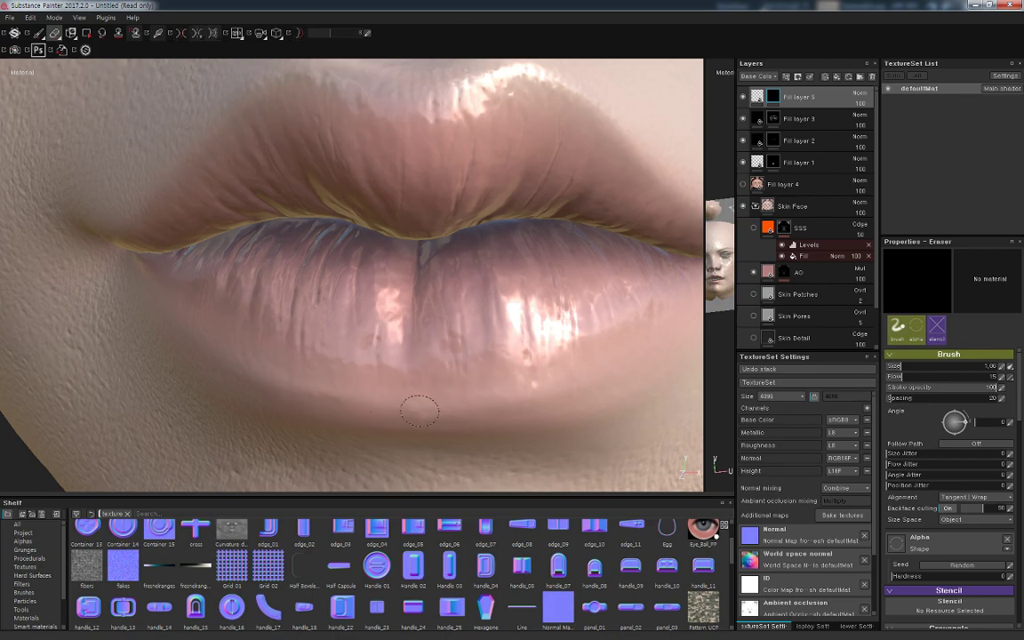
pyautogui.scroll(-2, 558, 173)
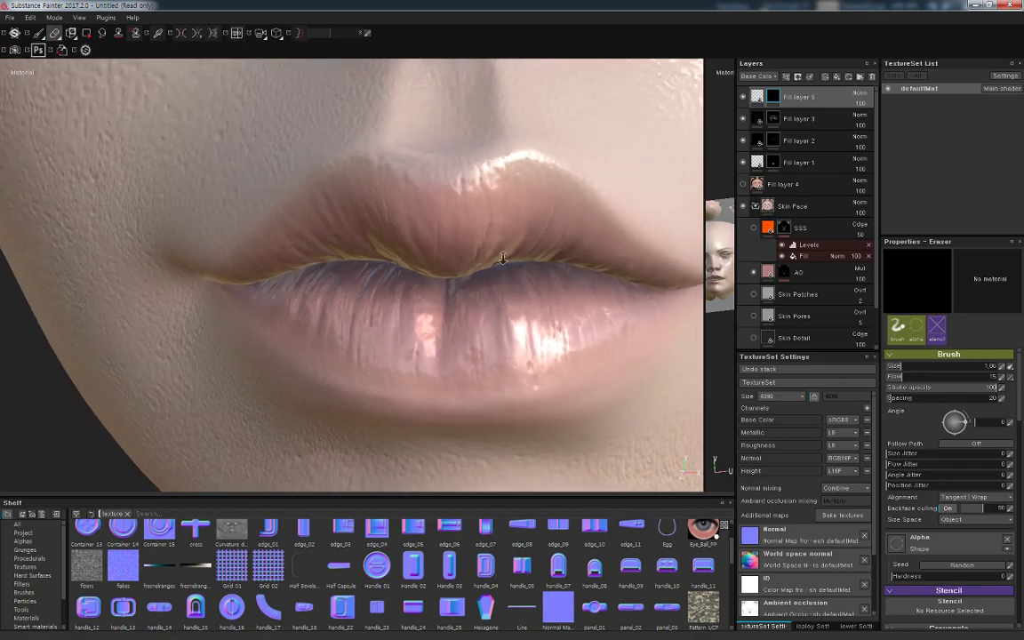
pyautogui.scroll(-2, 547, 213)
pyautogui.scroll(-2, 532, 262)
pyautogui.scroll(-2, 520, 128)
pyautogui.scroll(-2, 539, 229)
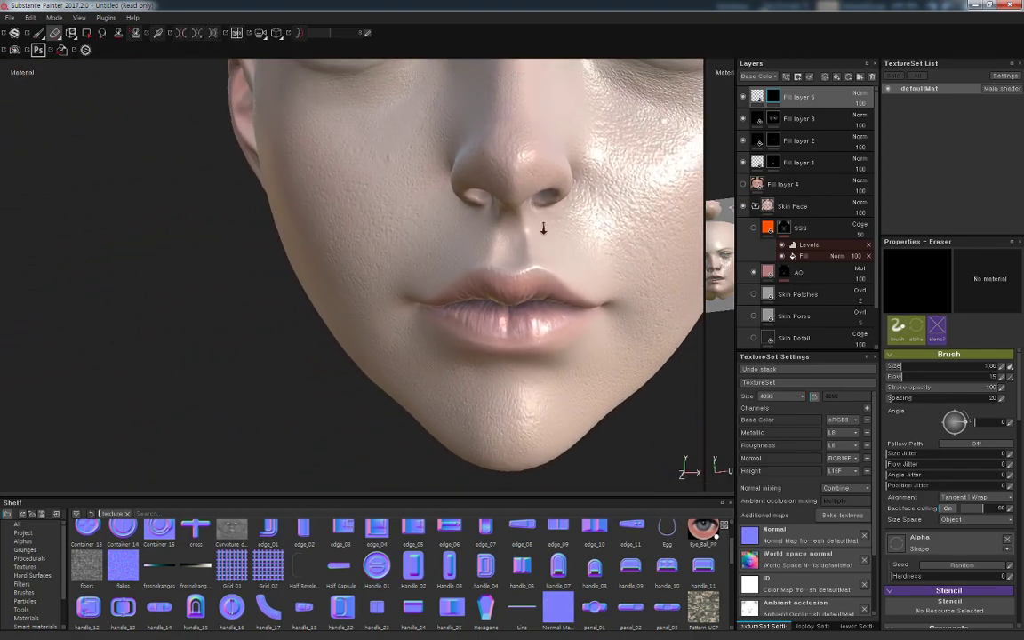
pyautogui.scroll(-2, 533, 258)
pyautogui.scroll(-2, 489, 309)
pyautogui.moveTo(489, 309)
pyautogui.keyDown('alt'); pyautogui.mouseDown()
pyautogui.moveTo(540, 199)
pyautogui.moveTo(539, 293)
pyautogui.moveTo(506, 284)
pyautogui.mouseUp(); pyautogui.keyUp('alt')
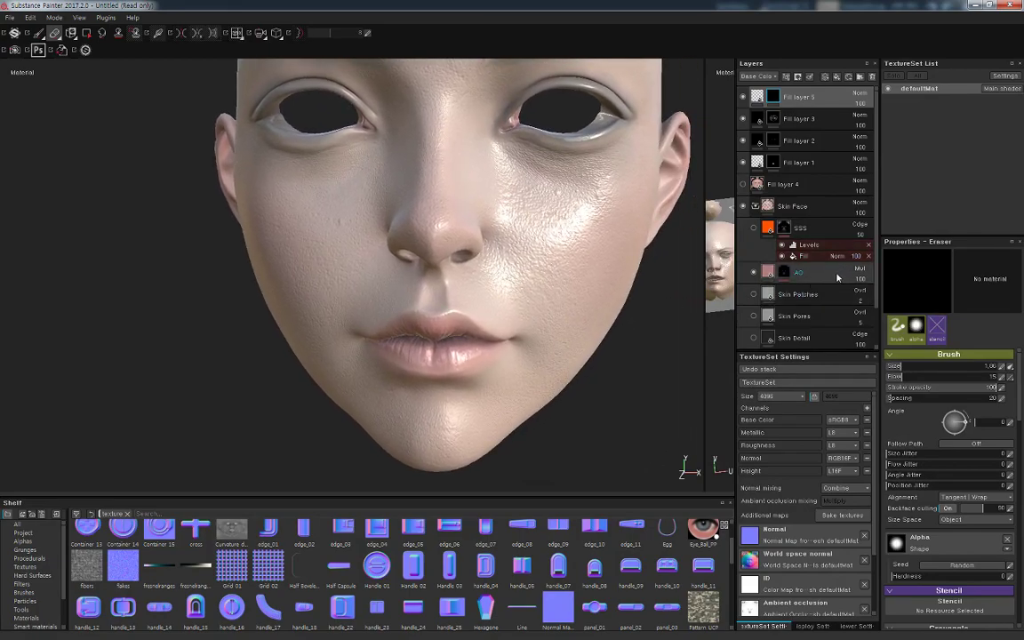
pyautogui.scroll(2, 483, 340)
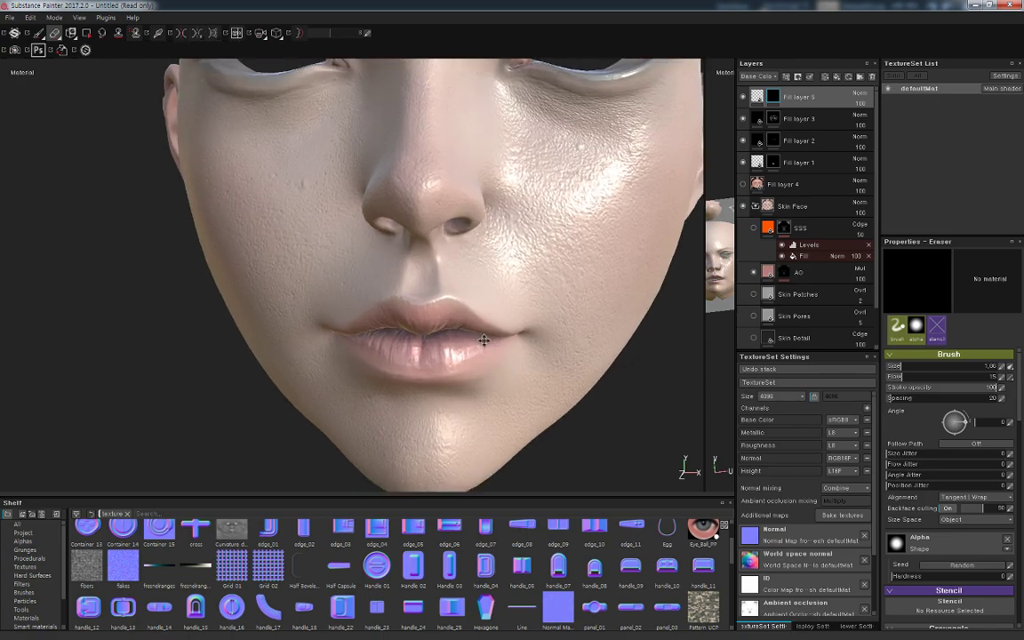
pyautogui.scroll(2, 489, 352)
pyautogui.scroll(2, 485, 366)
pyautogui.scroll(2, 496, 391)
pyautogui.scroll(1, 533, 373)
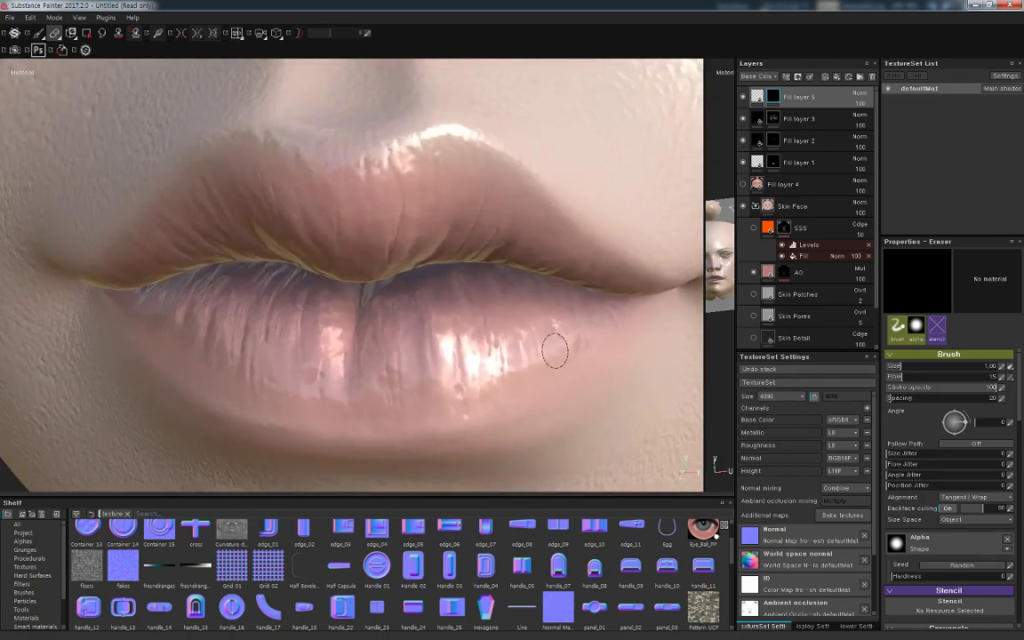
pyautogui.click(753, 317)
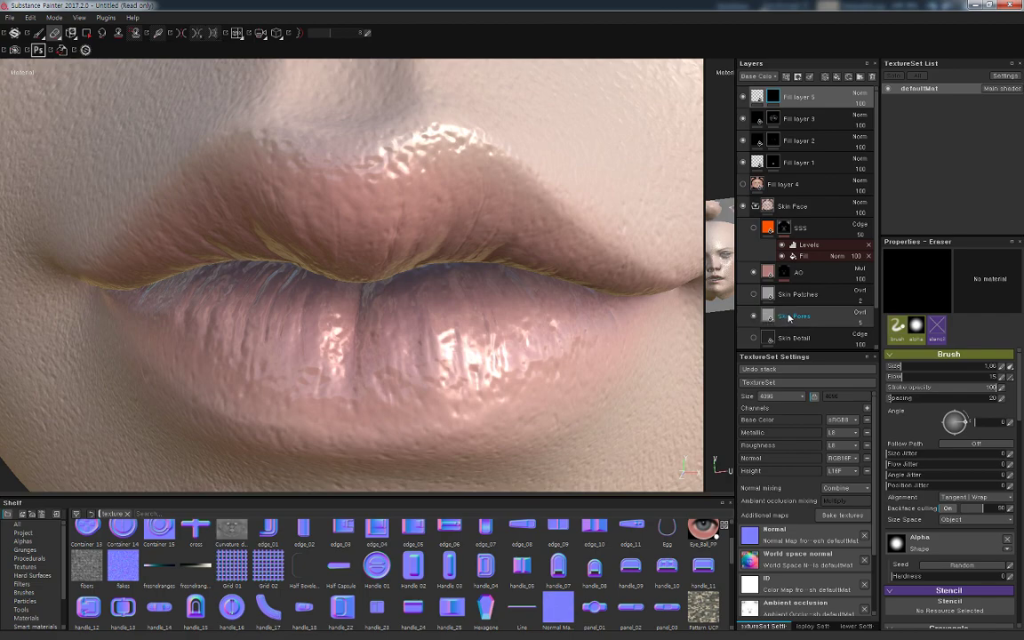
# Select the Skin Pores layer and try fill UV scales of 8, then 10
pyautogui.click(788, 317)
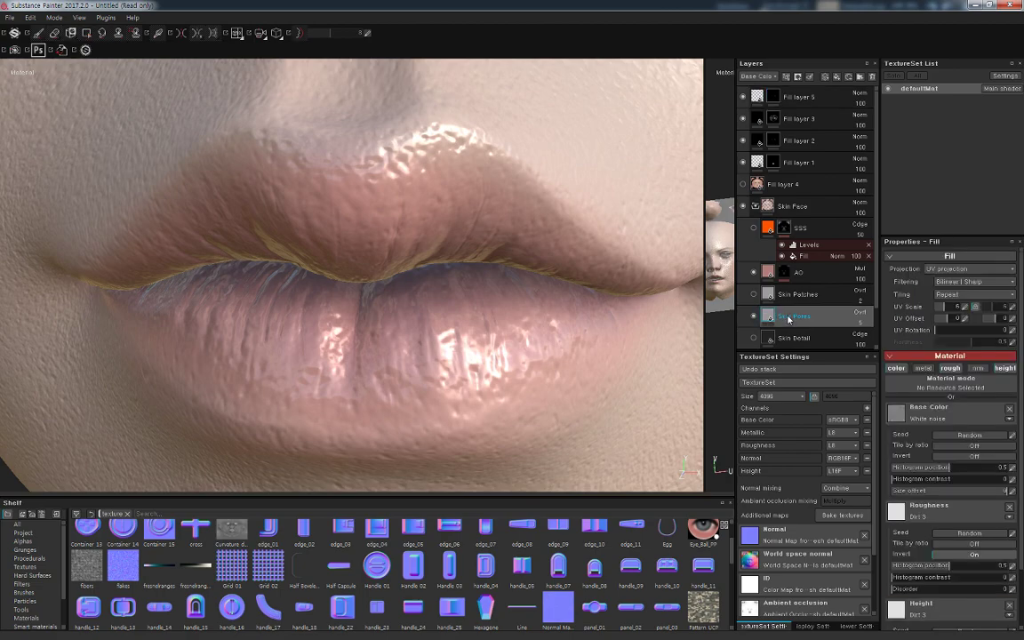
pyautogui.doubleClick(957, 308)
pyautogui.write('8')
pyautogui.press('Return')
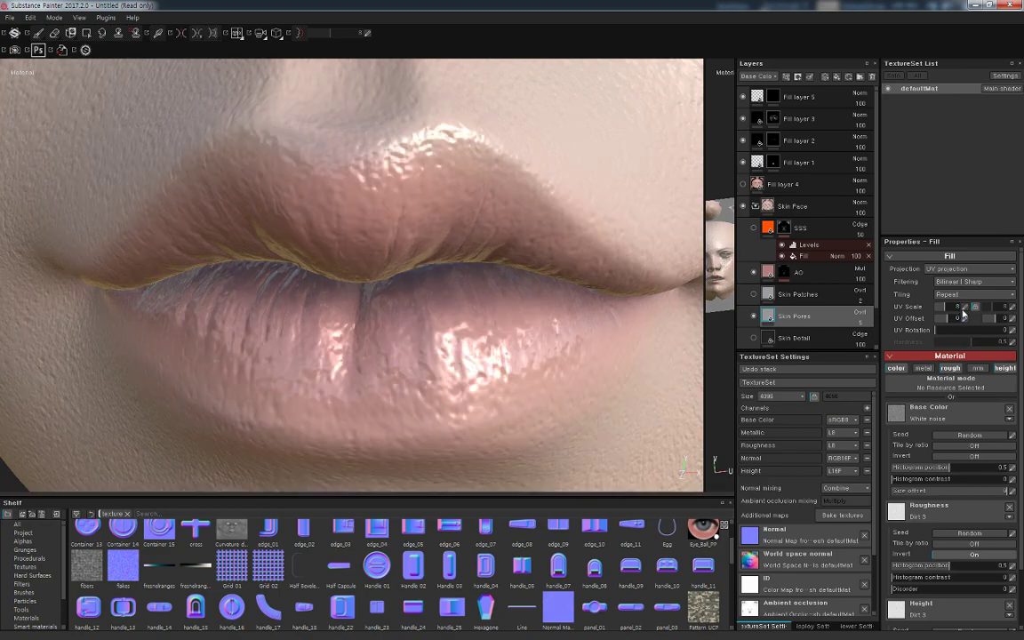
pyautogui.click(963, 309)
pyautogui.write('0')
pyautogui.press('Return')
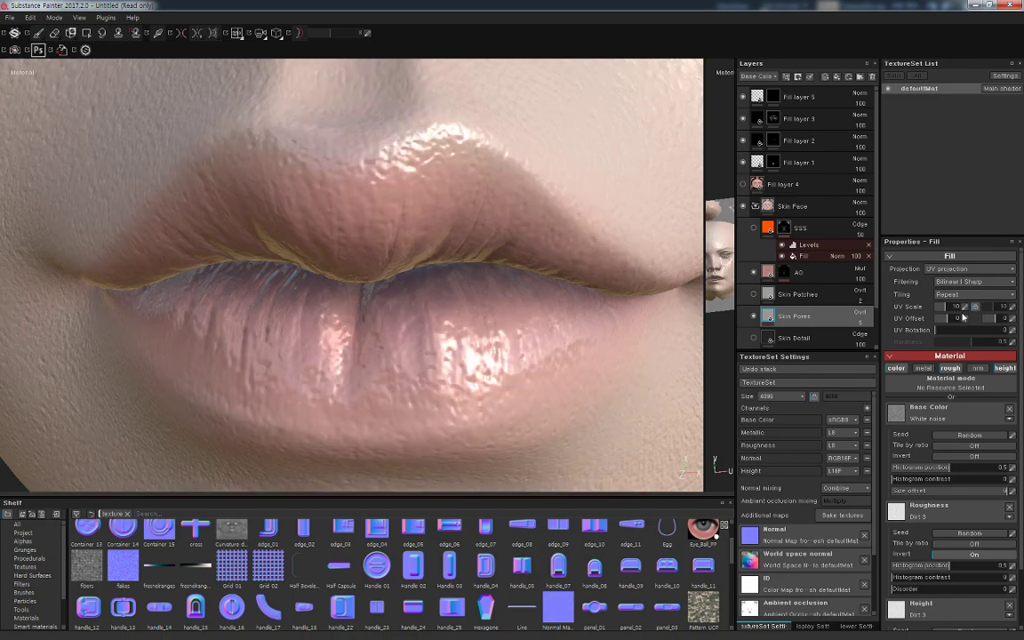
# Raise the Skin Pores UV scale to 15 in both fields
pyautogui.click(964, 308)
pyautogui.moveTo(974, 310); pyautogui.dragTo(967, 311)
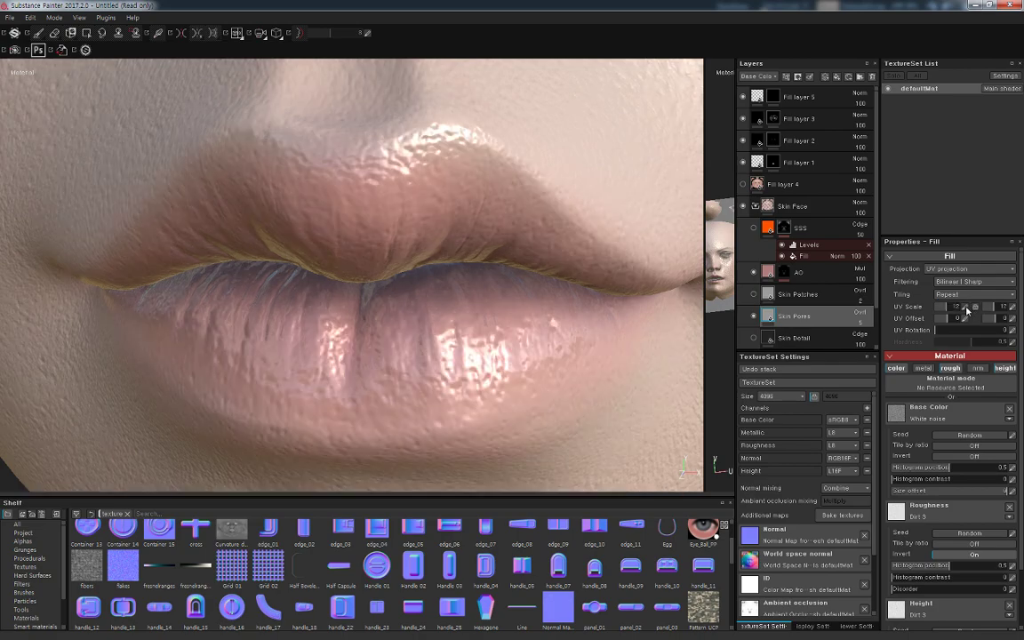
pyautogui.click(965, 307)
pyautogui.press('BackSpace')
pyautogui.write('5')
pyautogui.press('Return')
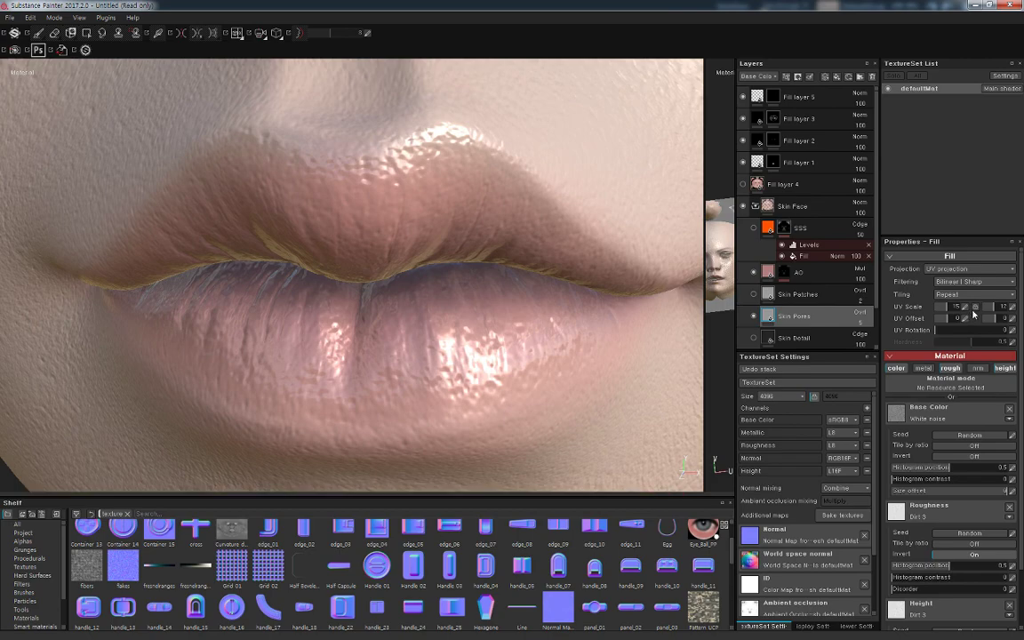
pyautogui.click(975, 310)
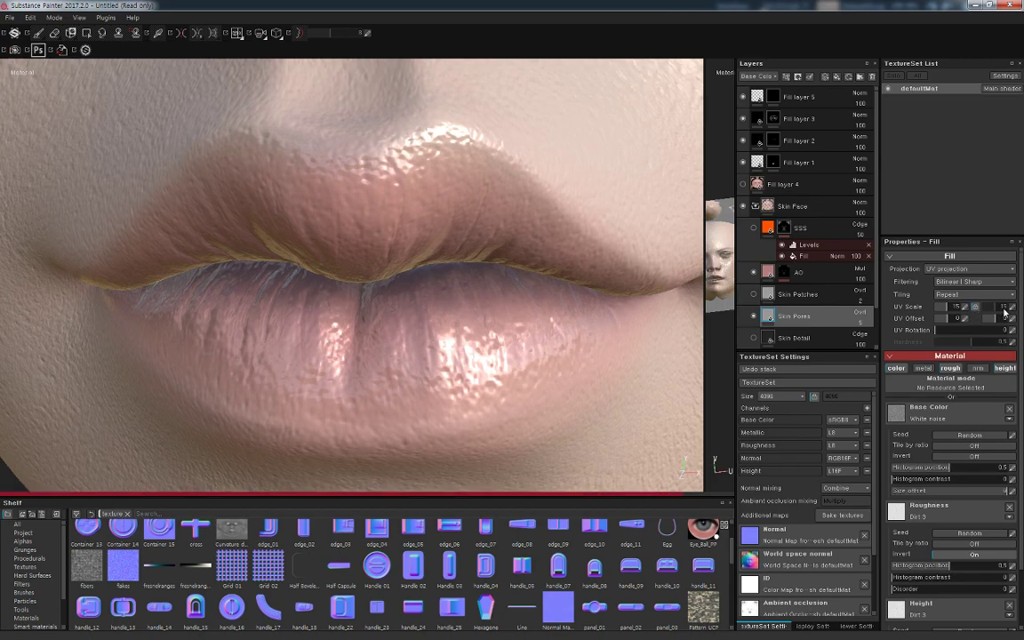
pyautogui.scroll(-4, 604, 267)
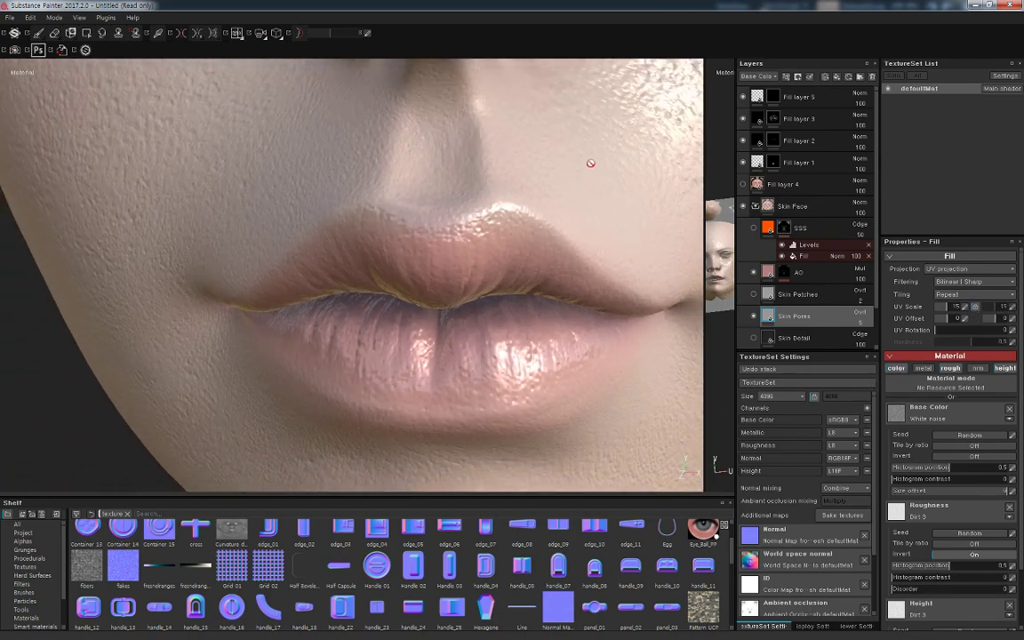
pyautogui.scroll(-2, 603, 132)
pyautogui.scroll(-2, 592, 258)
pyautogui.scroll(-2, 528, 336)
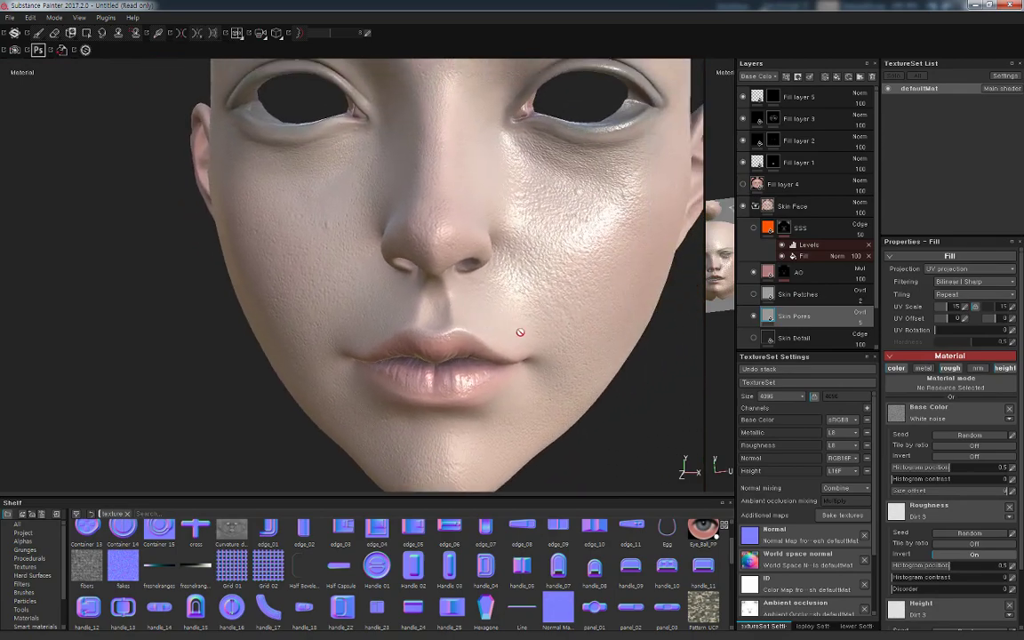
pyautogui.moveTo(574, 349)
pyautogui.keyDown('alt'); pyautogui.mouseDown()
pyautogui.moveTo(601, 359)
pyautogui.moveTo(589, 309)
pyautogui.moveTo(551, 334)
pyautogui.moveTo(551, 316)
pyautogui.moveTo(588, 332)
pyautogui.moveTo(536, 324)
pyautogui.moveTo(497, 342)
pyautogui.mouseUp(); pyautogui.keyUp('alt')
pyautogui.scroll(2, 551, 315)
pyautogui.scroll(2, 536, 336)
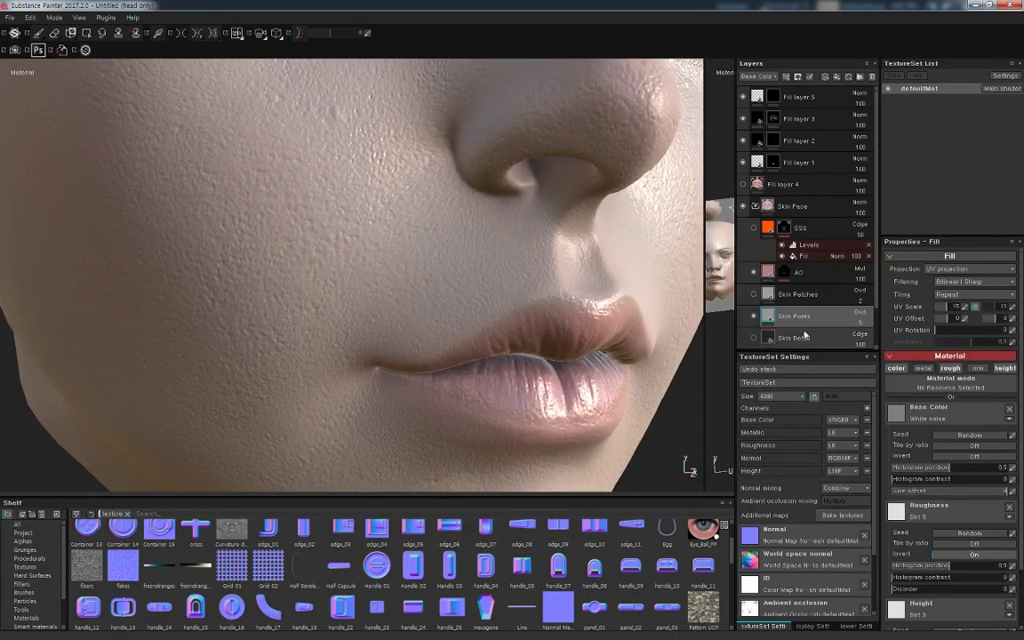
pyautogui.click(755, 317)
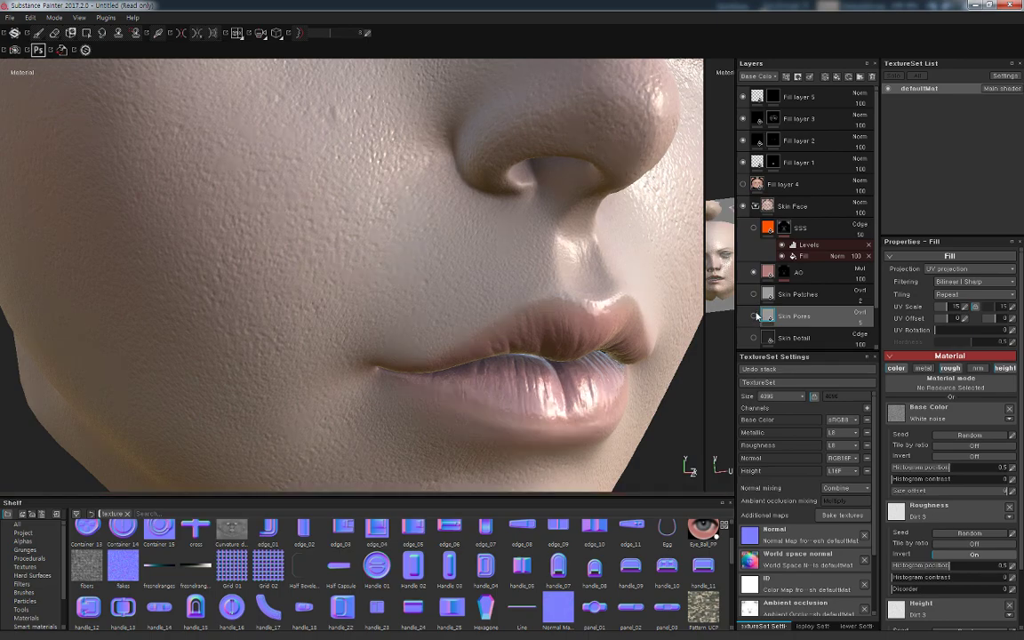
pyautogui.click(754, 317)
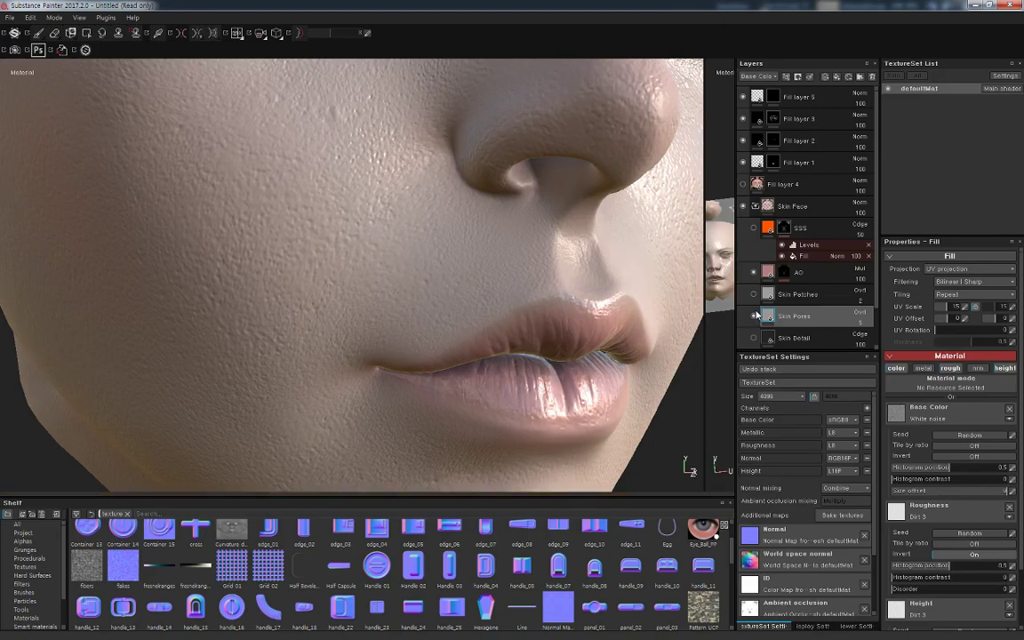
pyautogui.moveTo(692, 341)
pyautogui.keyDown('alt'); pyautogui.mouseDown()
pyautogui.moveTo(610, 368)
pyautogui.moveTo(693, 285)
pyautogui.mouseUp(); pyautogui.keyUp('alt')
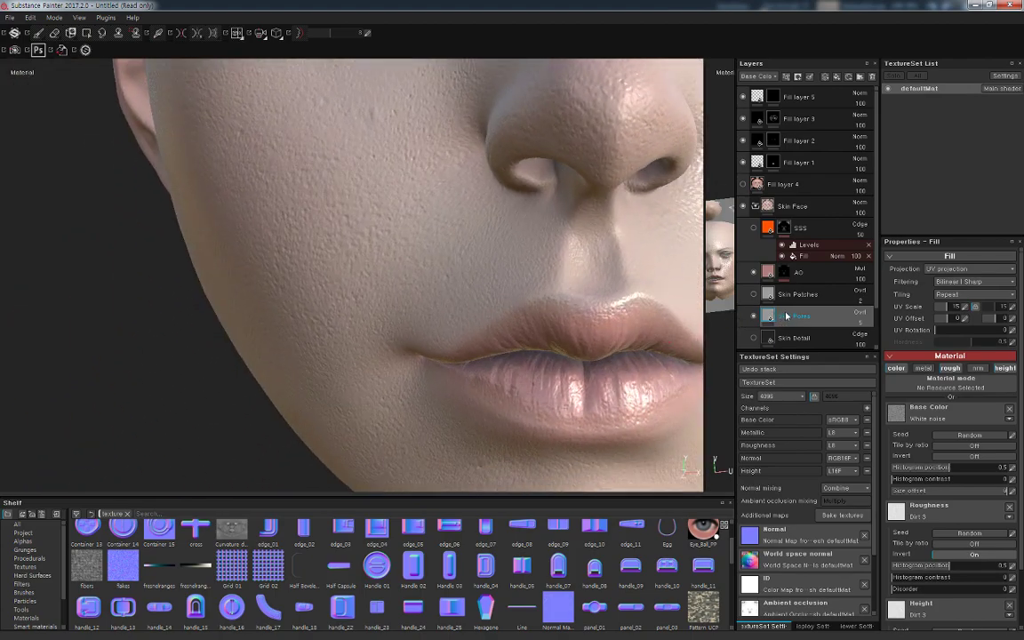
# Try adding a bitmap mask to Skin Pores, cancel it, and return to the Eraser
pyautogui.rightClick(794, 315)
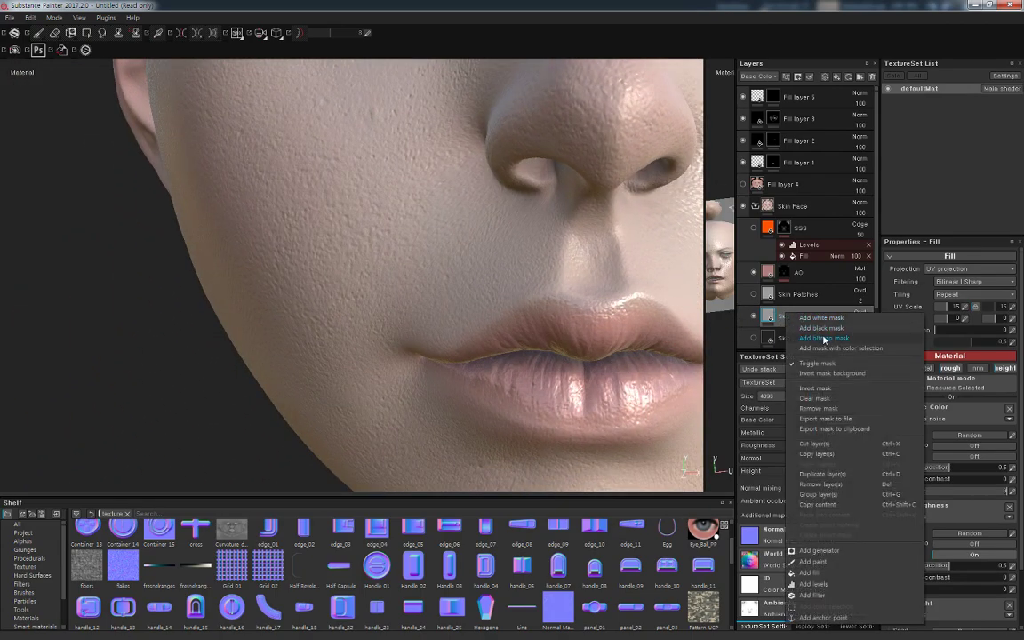
pyautogui.click(824, 338)
pyautogui.click(794, 315)
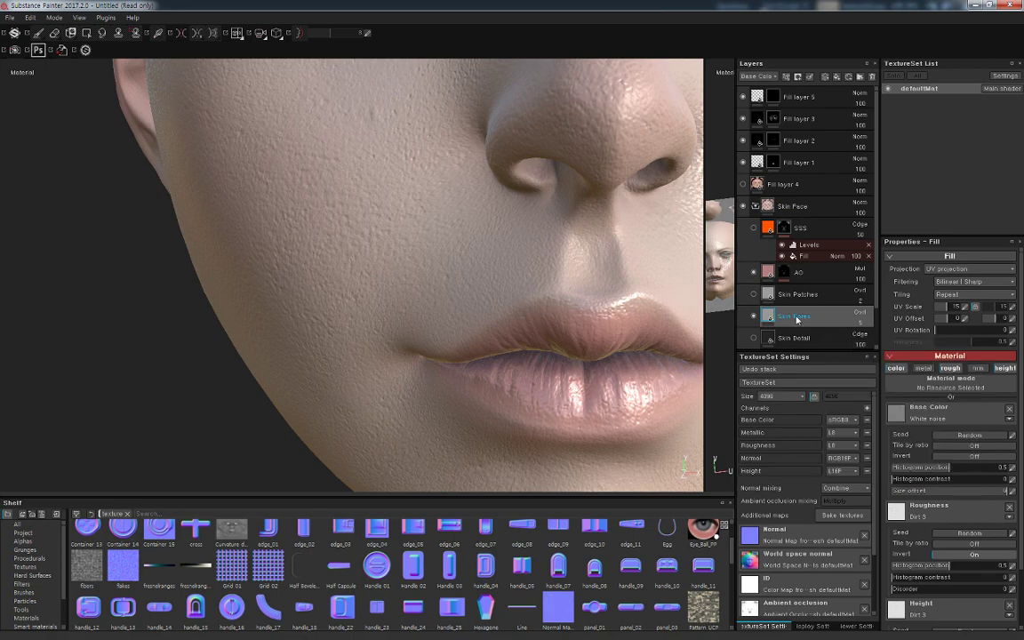
pyautogui.rightClick(794, 316)
pyautogui.press('Escape')
pyautogui.press('e')
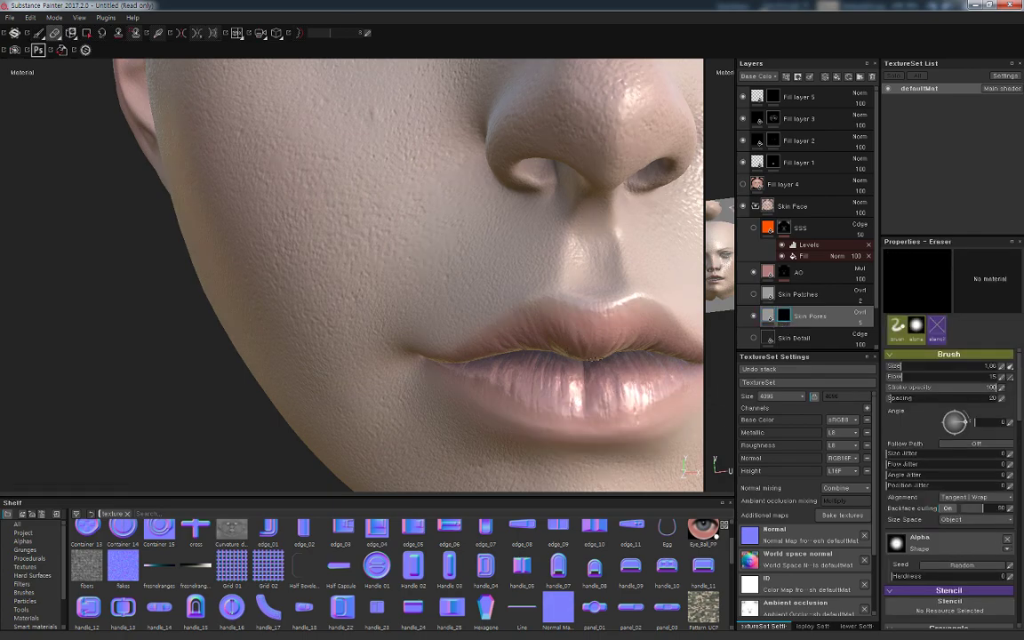
pyautogui.keyDown('alt'); pyautogui.moveTo(596, 343); pyautogui.dragTo(662, 316); pyautogui.keyUp('alt')
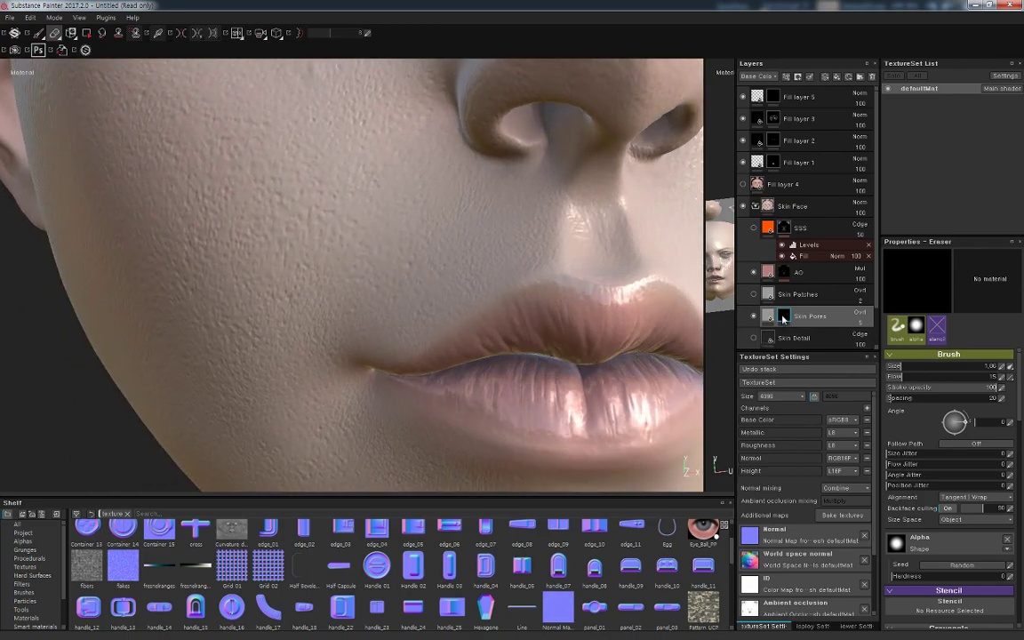
# Add a white mask to the Skin Pores layer, ready for erasing on it
pyautogui.rightClick(784, 318)
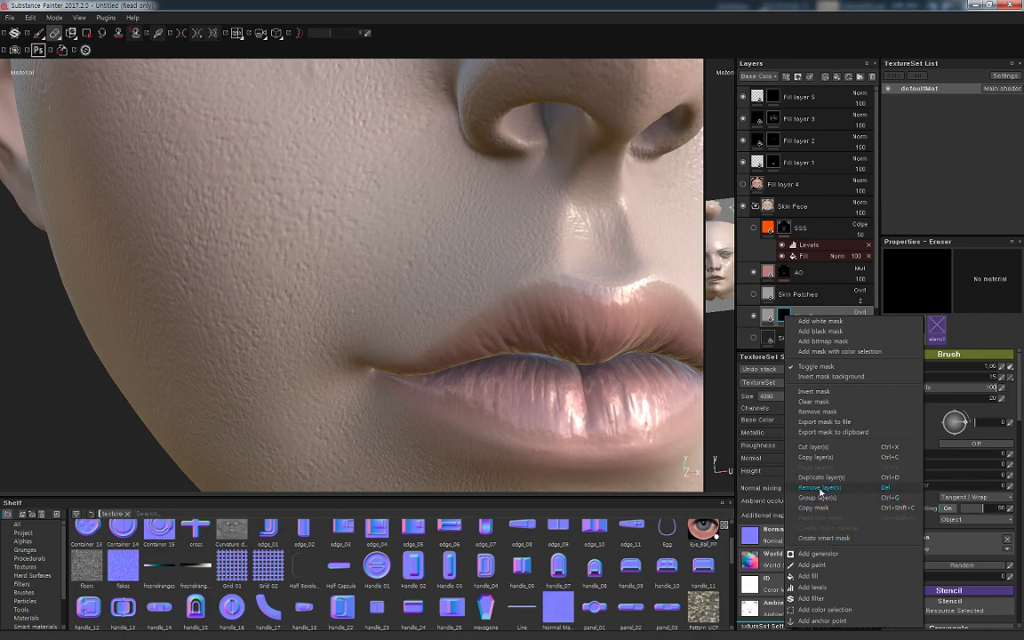
pyautogui.click(742, 375)
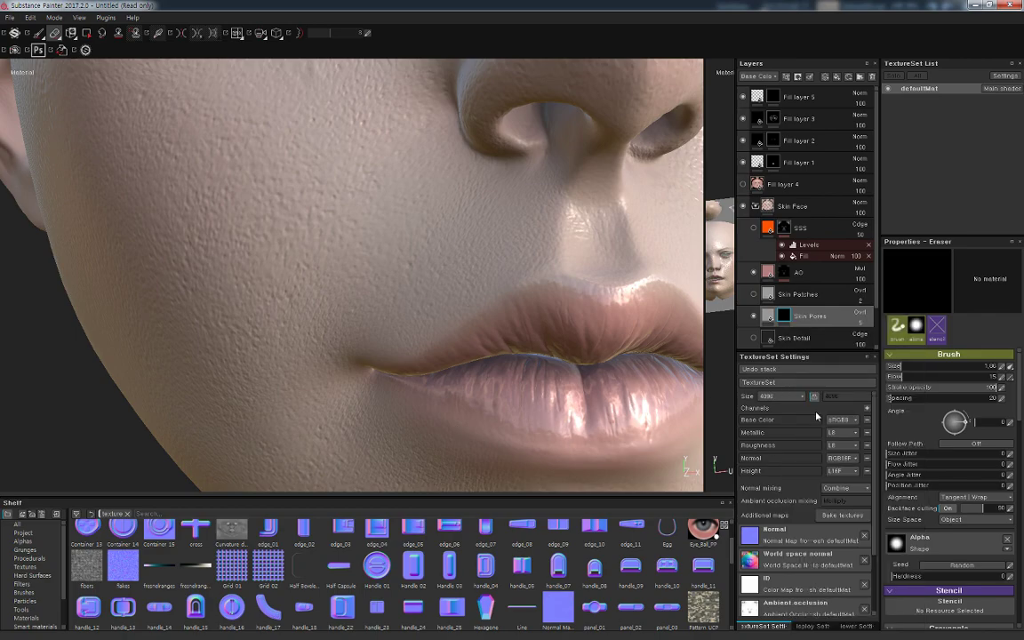
pyautogui.click(784, 322)
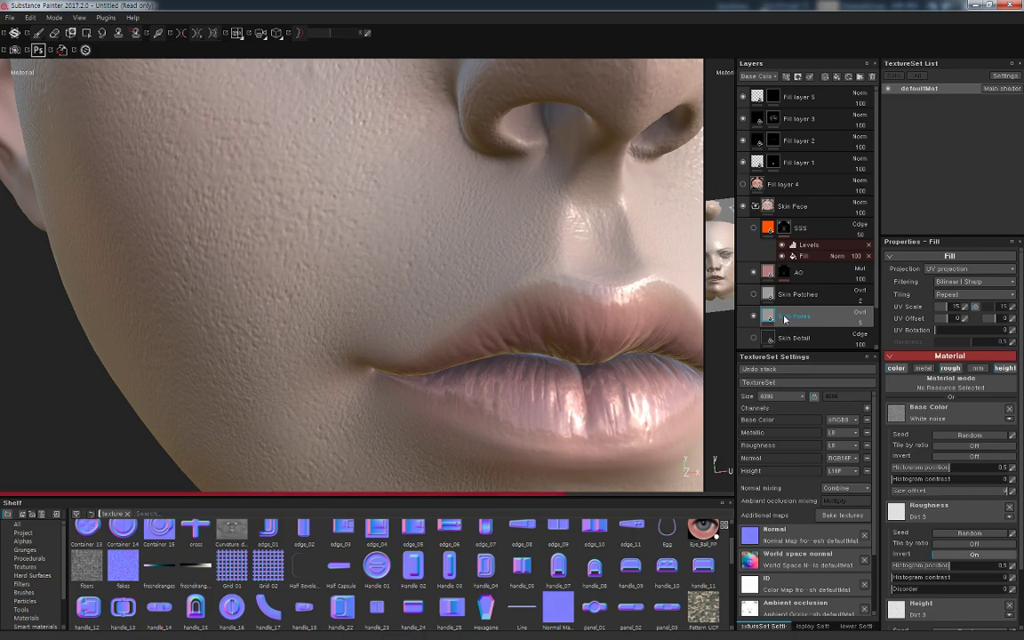
pyautogui.rightClick(791, 319)
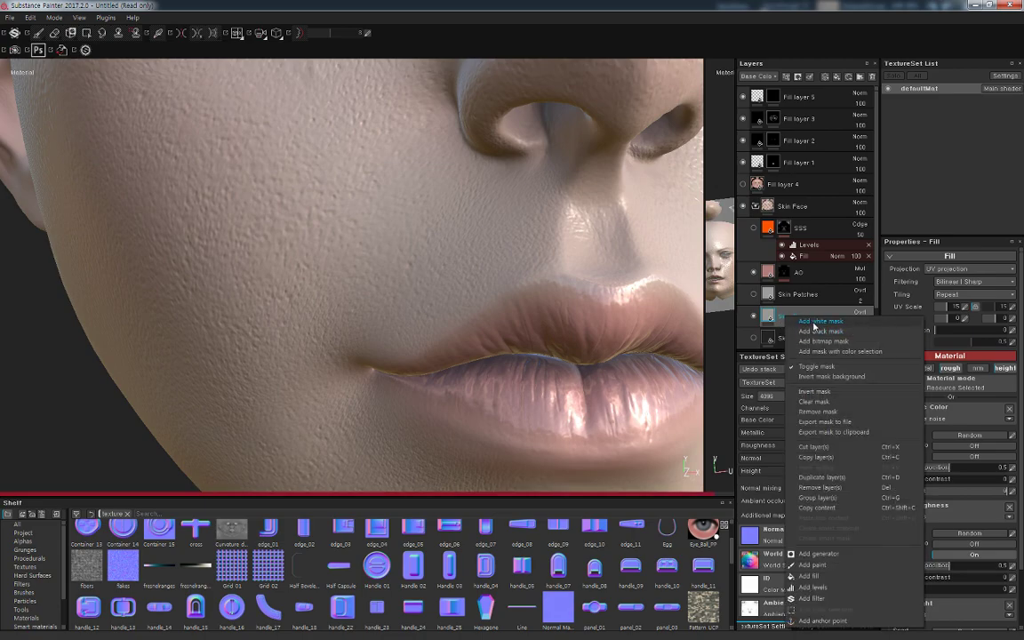
pyautogui.click(812, 324)
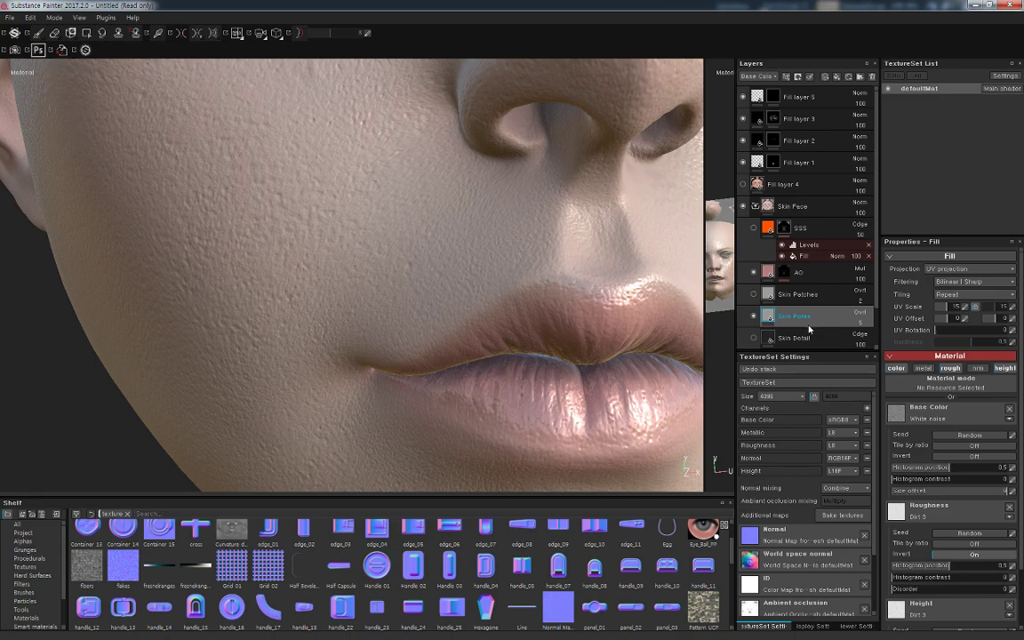
pyautogui.press('e')
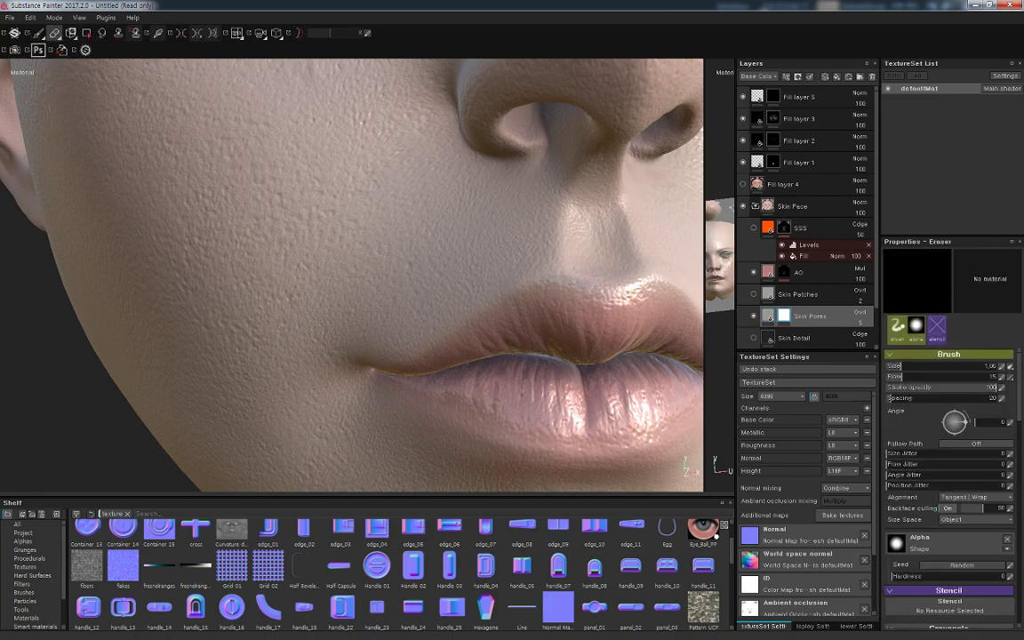
# Erase pores from the lower lip with brush size 4.7 at 25 stroke opacity, then orbit to check
pyautogui.keyDown('ctrl'); pyautogui.moveTo(607, 329); pyautogui.dragTo(600, 349, button='right'); pyautogui.keyUp('ctrl')
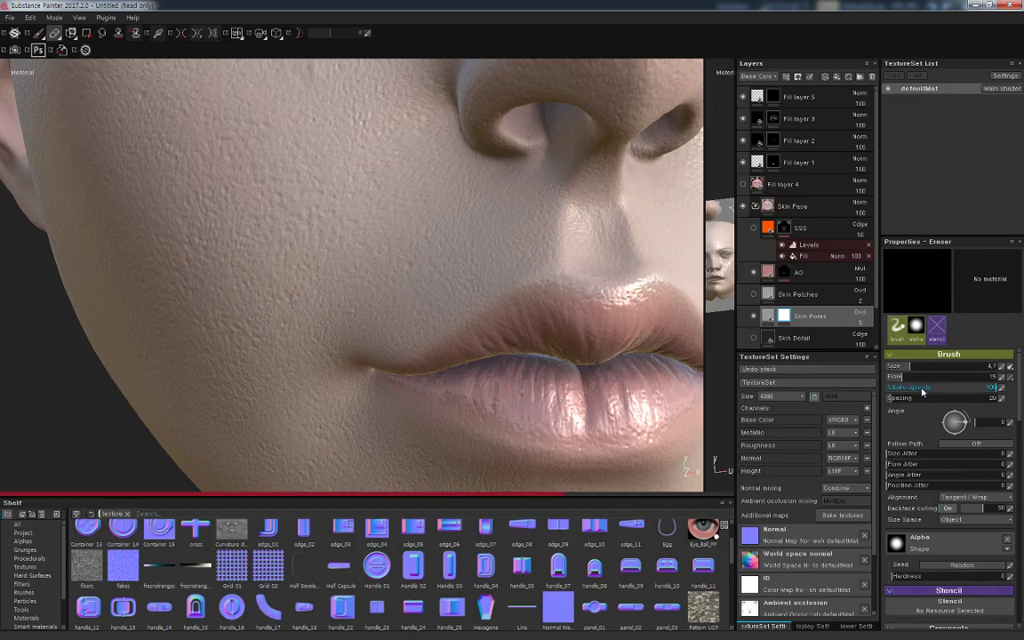
pyautogui.moveTo(922, 393); pyautogui.dragTo(912, 387)
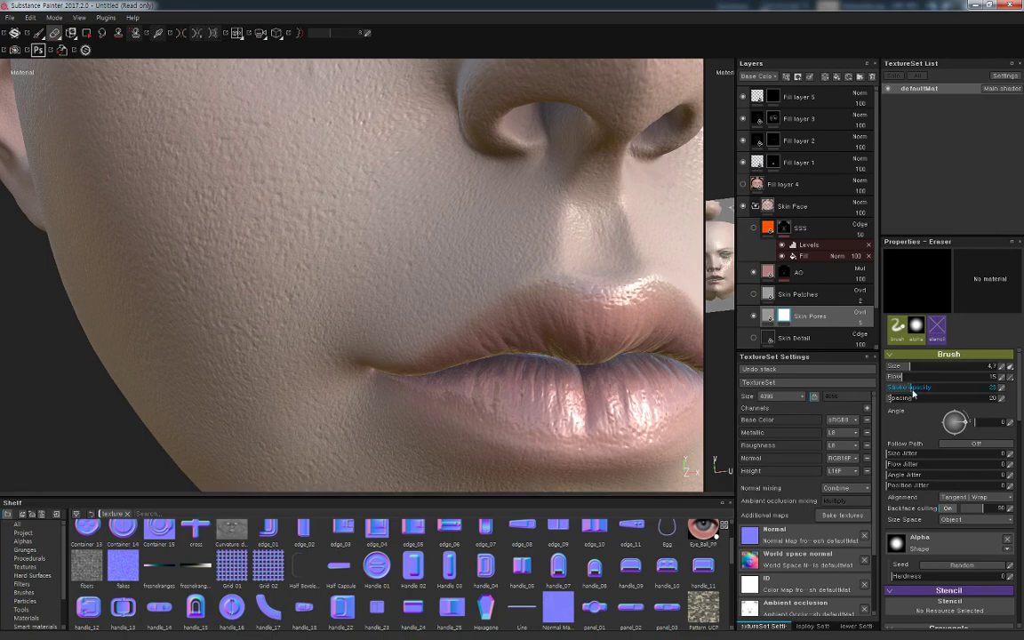
pyautogui.click(569, 329)
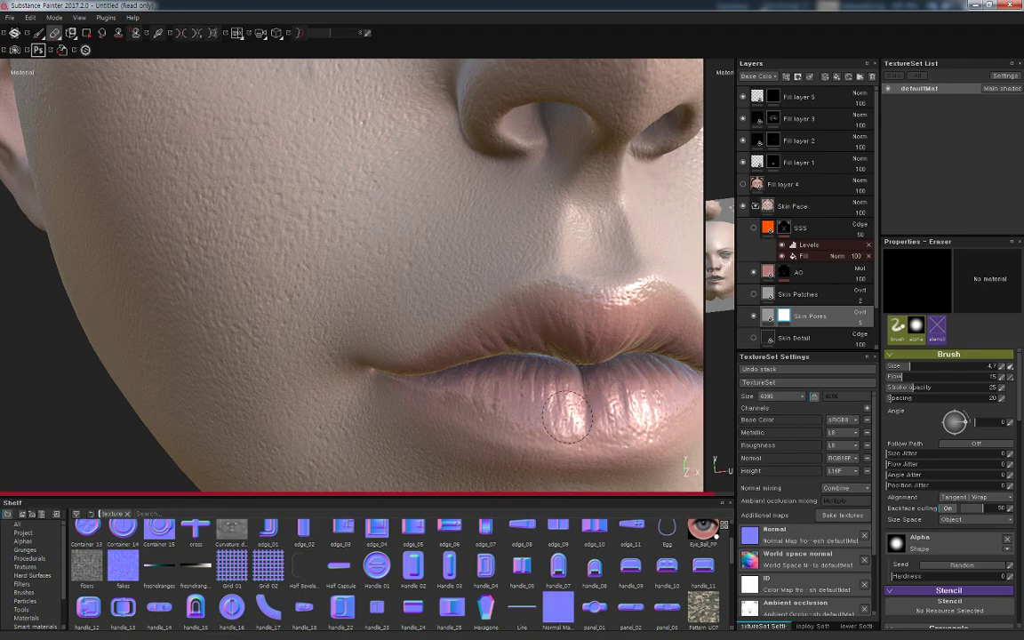
pyautogui.moveTo(566, 414); pyautogui.dragTo(517, 394)
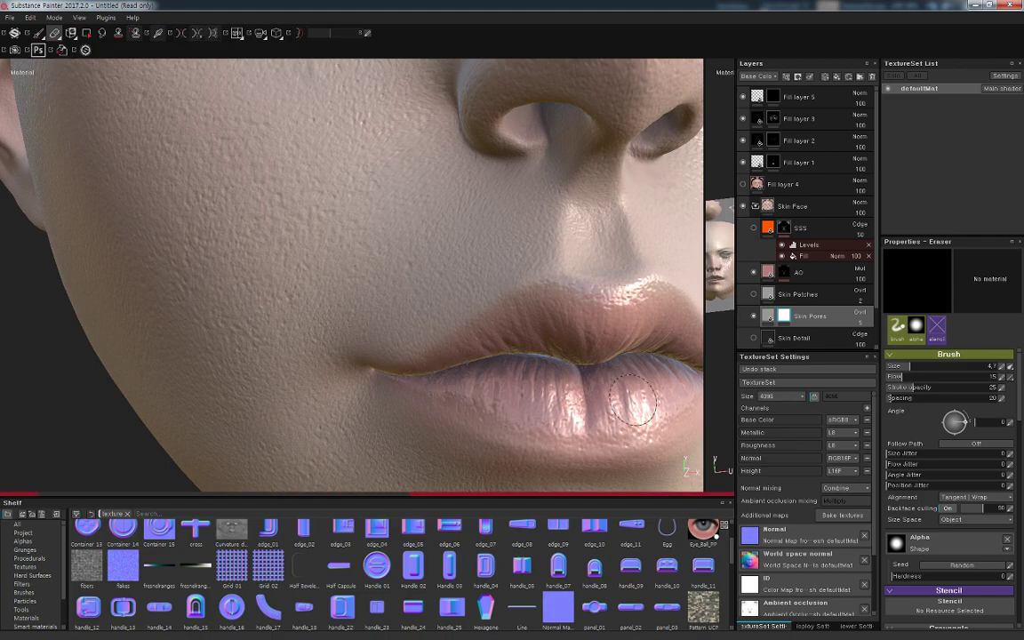
pyautogui.moveTo(597, 347)
pyautogui.keyDown('alt'); pyautogui.mouseDown()
pyautogui.moveTo(633, 376)
pyautogui.moveTo(502, 329)
pyautogui.mouseUp(); pyautogui.keyUp('alt')
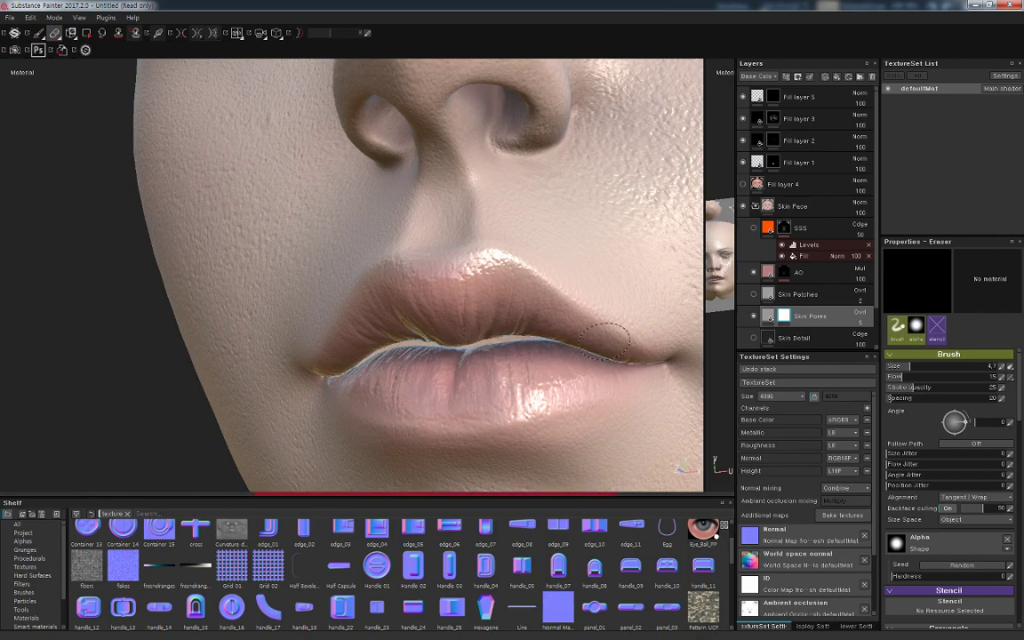
pyautogui.keyDown('alt'); pyautogui.moveTo(612, 371); pyautogui.dragTo(640, 384); pyautogui.keyUp('alt')
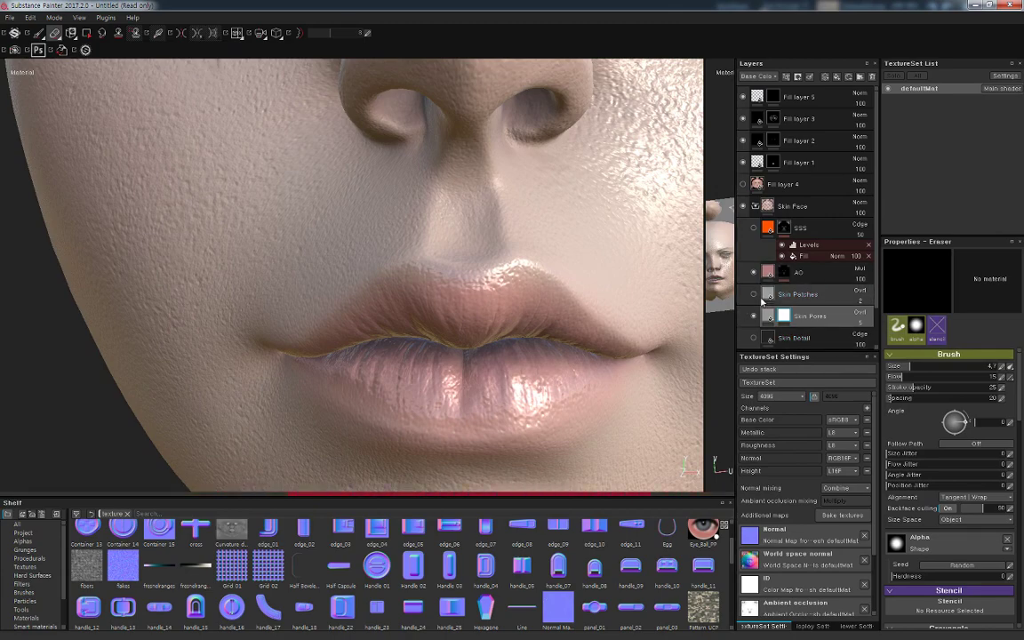
# Switch on the Skin Detail layer so the lips gain fine creases and a deeper red tone
pyautogui.click(803, 297)
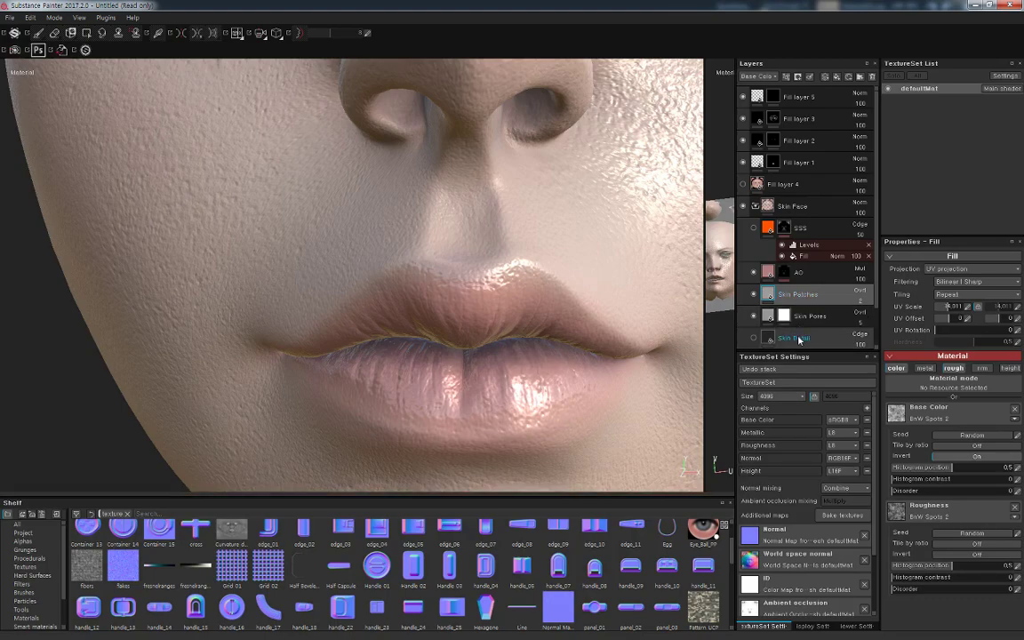
pyautogui.click(799, 338)
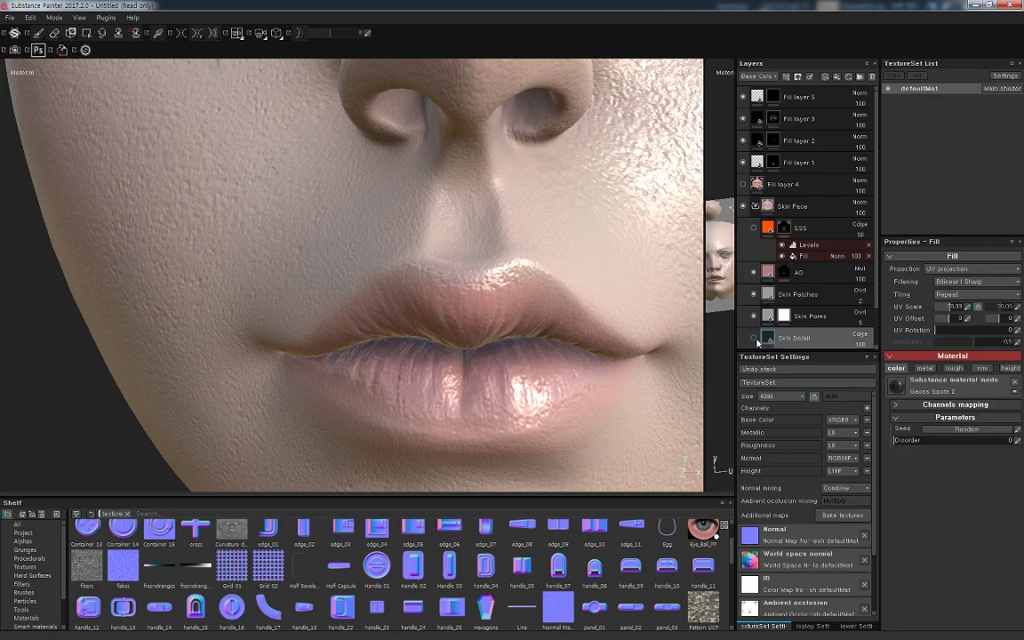
pyautogui.rightClick(793, 339)
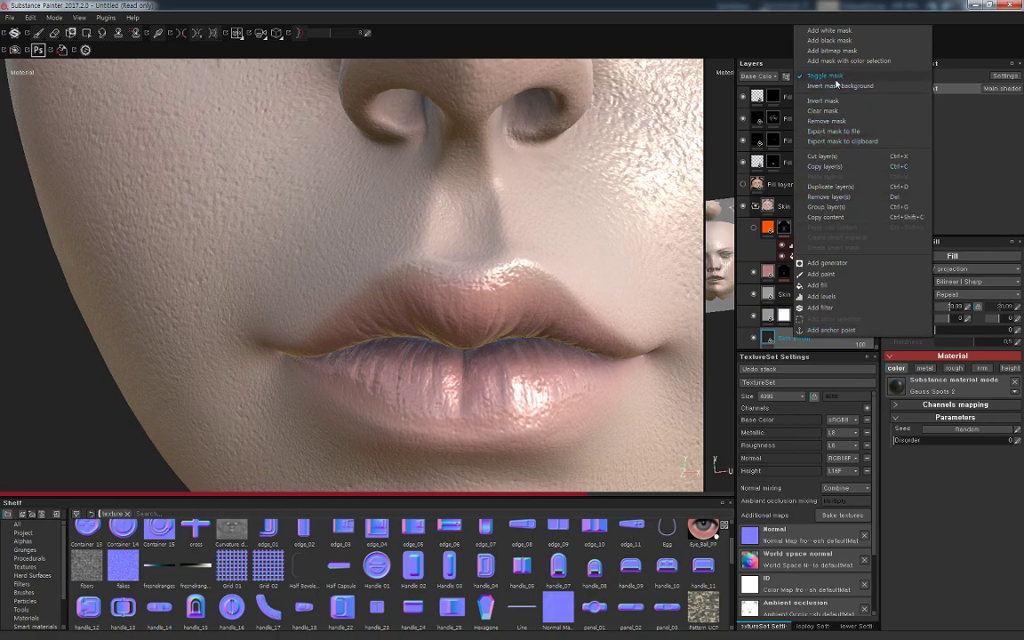
pyautogui.click(774, 28)
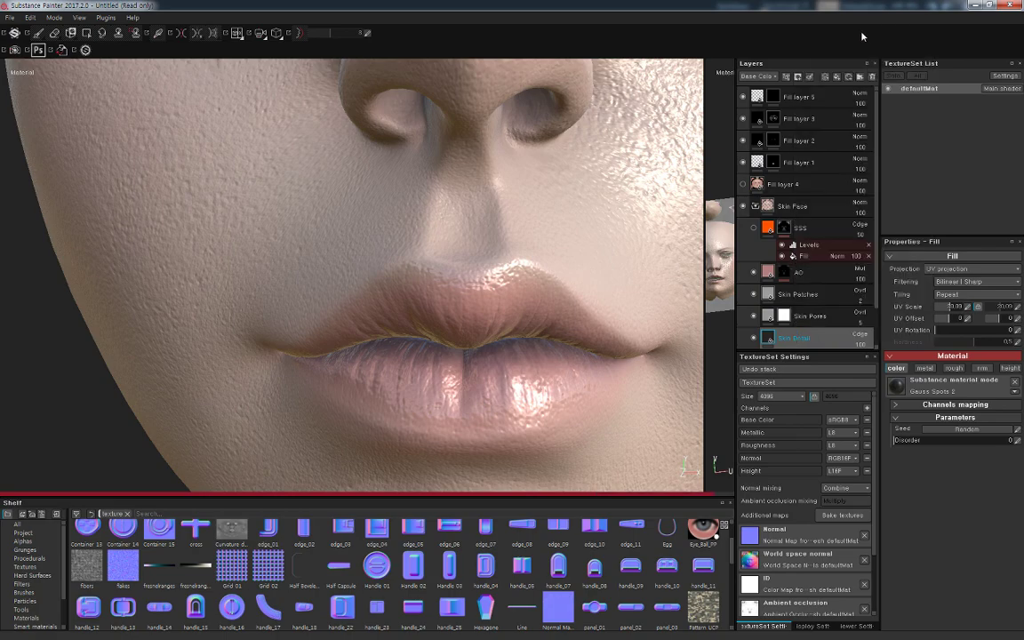
pyautogui.press('e')
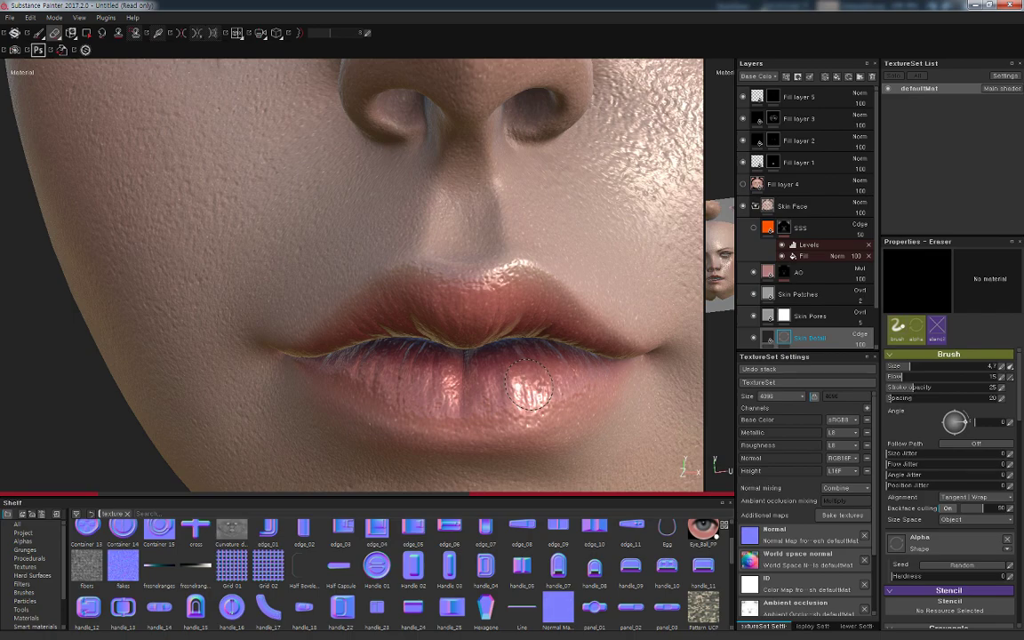
# Set the paint brush to 21 stroke opacity and size 3.7 for lip detailing
pyautogui.press('p')
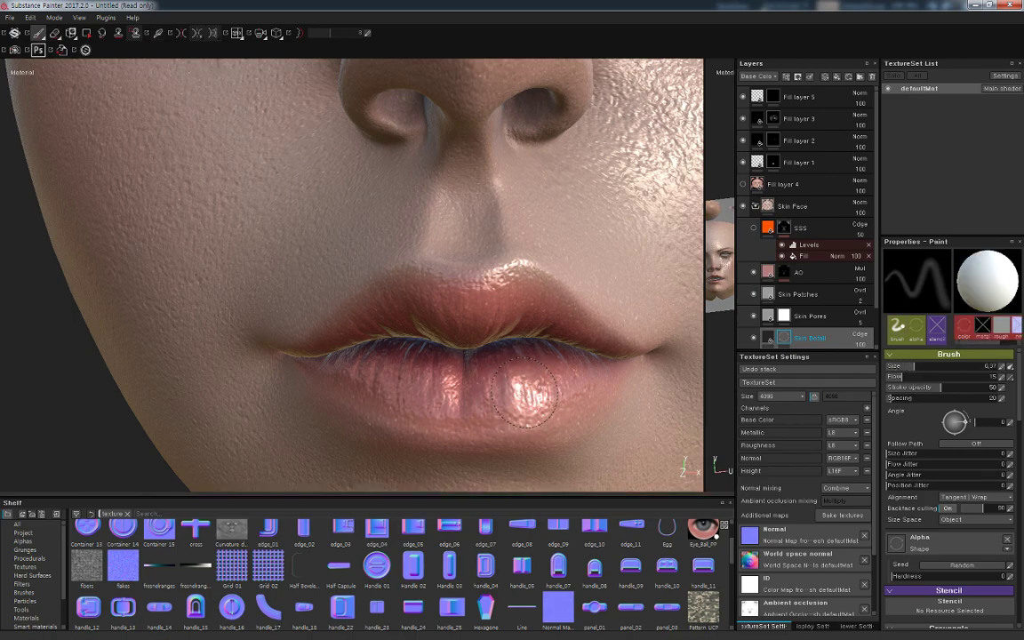
pyautogui.click(919, 387)
pyautogui.moveTo(913, 388); pyautogui.dragTo(908, 389)
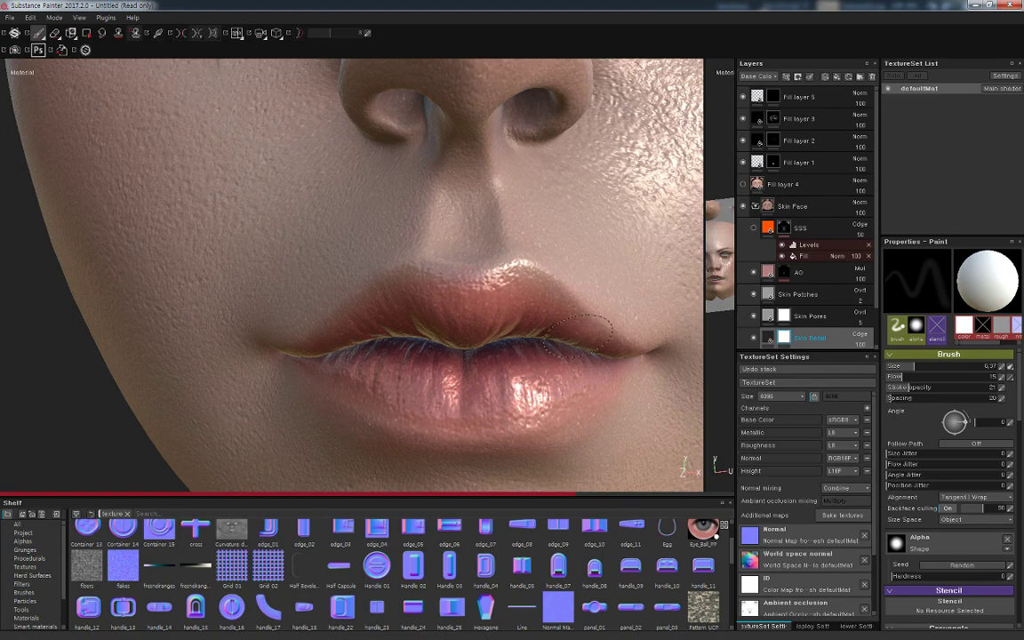
pyautogui.keyDown('ctrl'); pyautogui.moveTo(579, 336); pyautogui.dragTo(558, 311, button='right'); pyautogui.keyUp('ctrl')
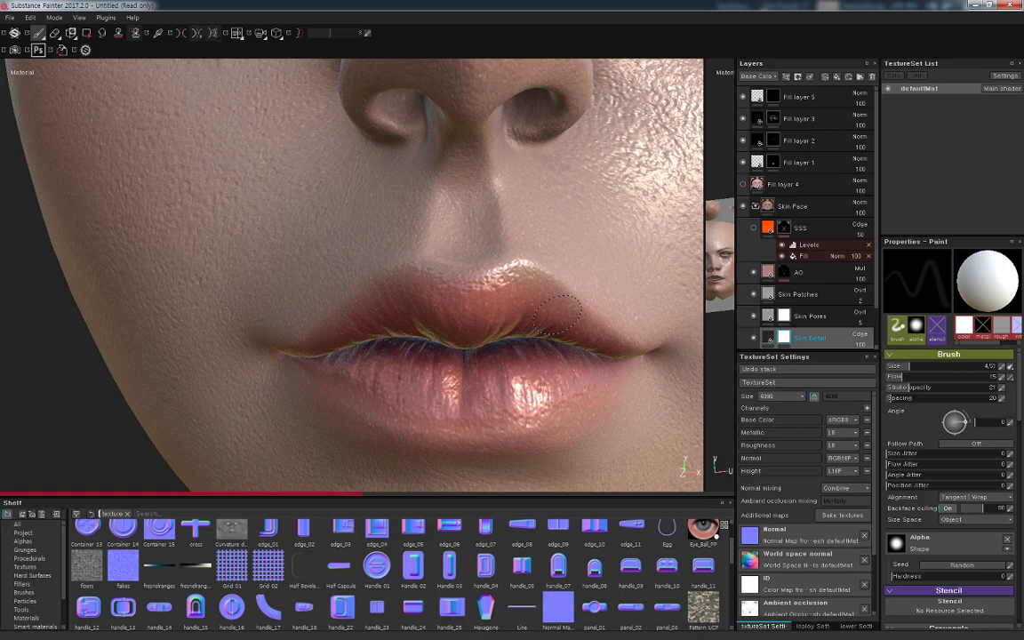
pyautogui.keyDown('ctrl'); pyautogui.moveTo(557, 313); pyautogui.dragTo(544, 305, button='right'); pyautogui.keyUp('ctrl')
pyautogui.keyDown('alt'); pyautogui.moveTo(549, 356); pyautogui.dragTo(483, 286); pyautogui.keyUp('alt')
# Rotate the environment lighting around the head and bring the face back to a near-frontal view
pyautogui.keyDown('alt'); pyautogui.moveTo(482, 285); pyautogui.dragTo(391, 214, button='right'); pyautogui.keyUp('alt')
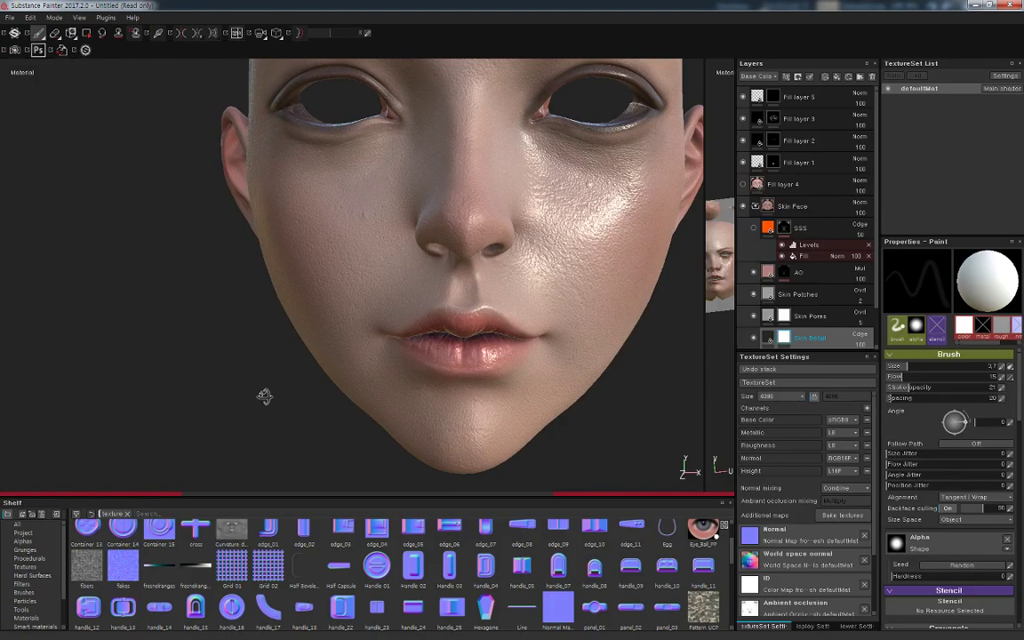
pyautogui.moveTo(265, 393)
pyautogui.keyDown('alt'); pyautogui.mouseDown()
pyautogui.moveTo(386, 383)
pyautogui.moveTo(584, 324)
pyautogui.moveTo(579, 359)
pyautogui.moveTo(599, 336)
pyautogui.moveTo(571, 309)
pyautogui.moveTo(558, 320)
pyautogui.moveTo(587, 326)
pyautogui.moveTo(571, 320)
pyautogui.moveTo(637, 288)
pyautogui.moveTo(562, 268)
pyautogui.moveTo(571, 297)
pyautogui.moveTo(610, 278)
pyautogui.mouseUp(); pyautogui.keyUp('alt')
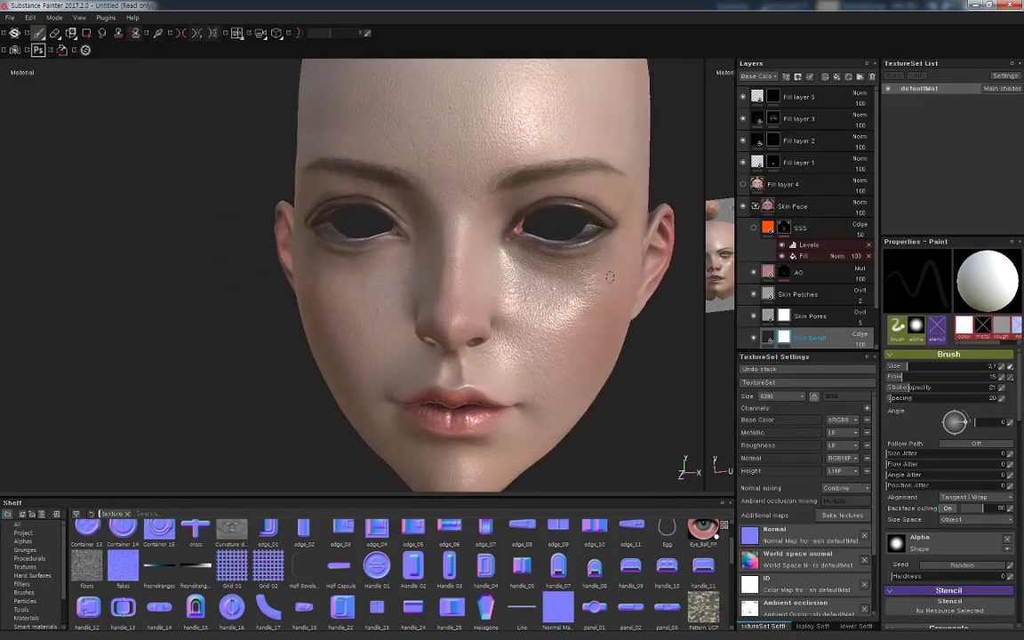
pyautogui.keyDown('shift'); pyautogui.moveTo(560, 290); pyautogui.dragTo(647, 290, button='right'); pyautogui.keyUp('shift')
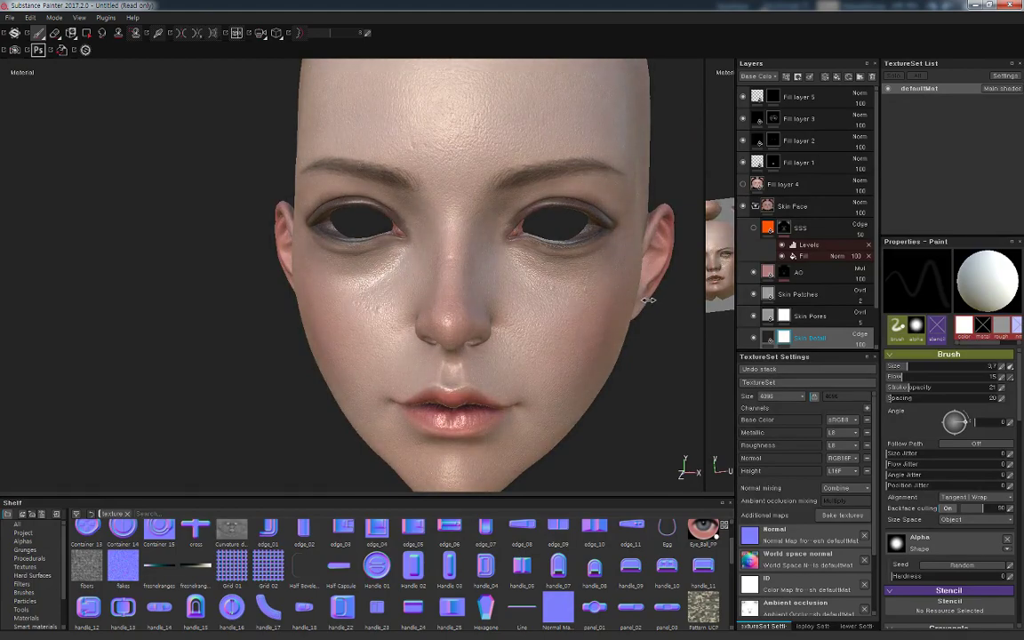
pyautogui.moveTo(671, 376)
pyautogui.keyDown('alt'); pyautogui.mouseDown()
pyautogui.moveTo(768, 398)
pyautogui.moveTo(612, 384)
pyautogui.moveTo(610, 416)
pyautogui.moveTo(585, 256)
pyautogui.mouseUp(); pyautogui.keyUp('alt')
pyautogui.keyDown('alt'); pyautogui.moveTo(585, 256); pyautogui.dragTo(595, 322, button='right'); pyautogui.keyUp('alt')
pyautogui.moveTo(597, 334)
pyautogui.keyDown('alt'); pyautogui.mouseDown()
pyautogui.moveTo(553, 293)
pyautogui.moveTo(436, 282)
pyautogui.mouseUp(); pyautogui.keyUp('alt')
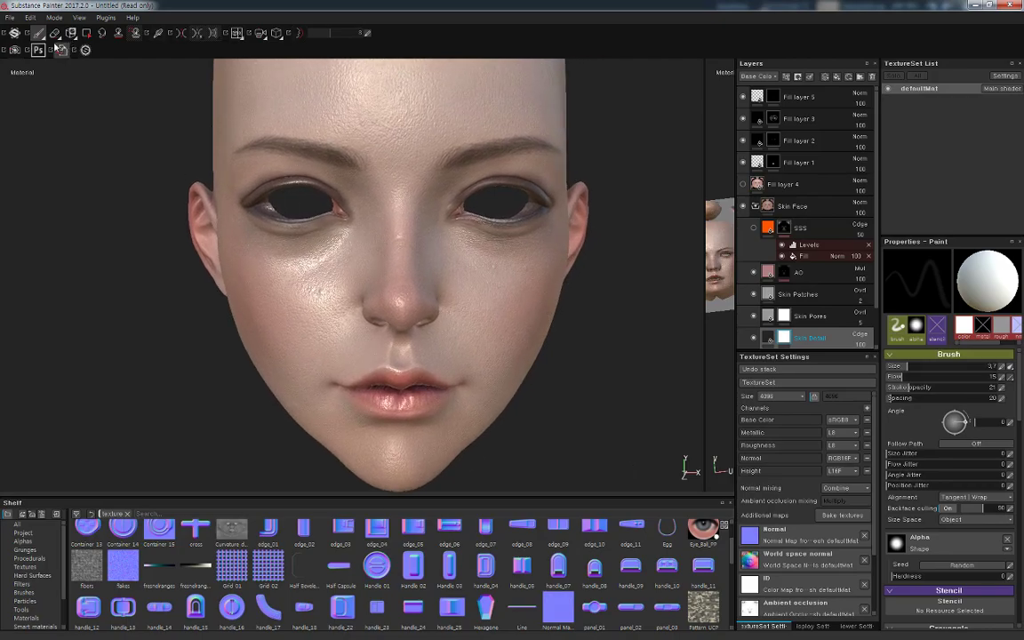
pyautogui.click(9, 17)
# Make a SubsPainter folder in Personal\2018_09_28_Eve and save the project there as Head_01
pyautogui.click(43, 114)
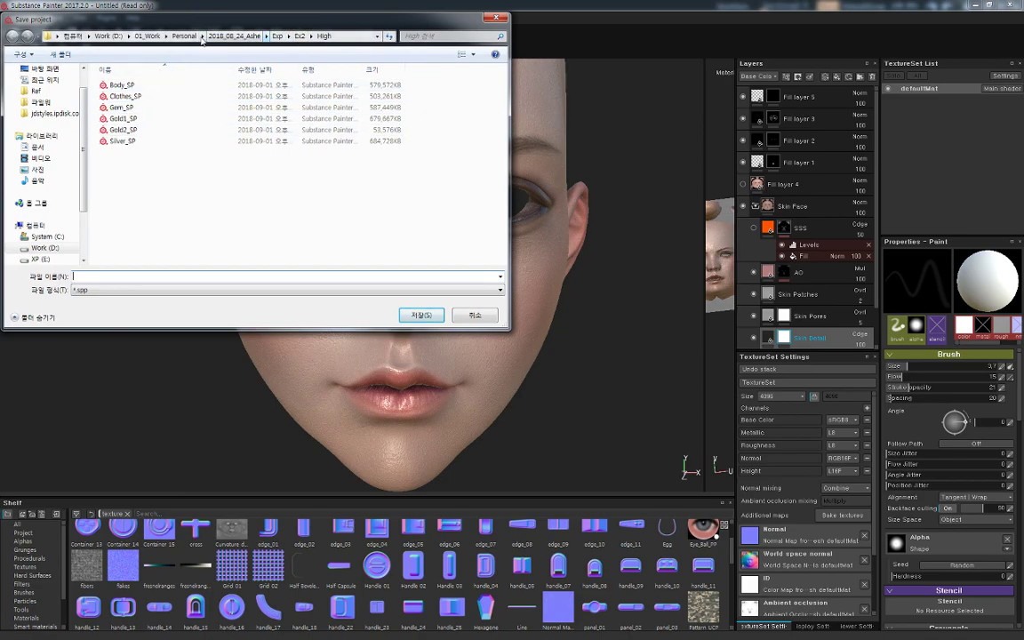
pyautogui.click(184, 35)
pyautogui.scroll(-3, 493, 186)
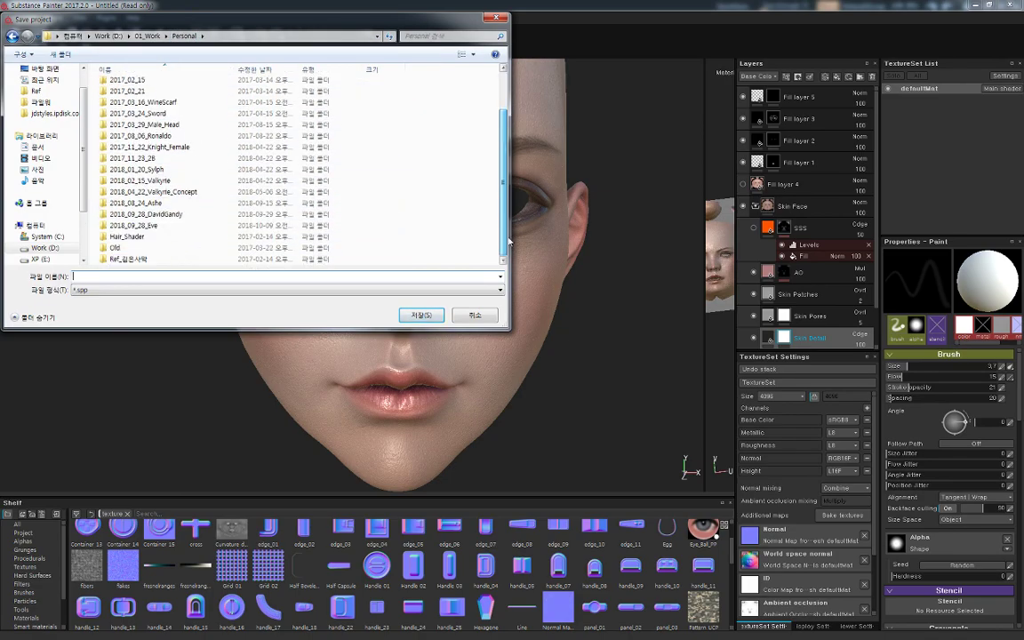
pyautogui.doubleClick(133, 209)
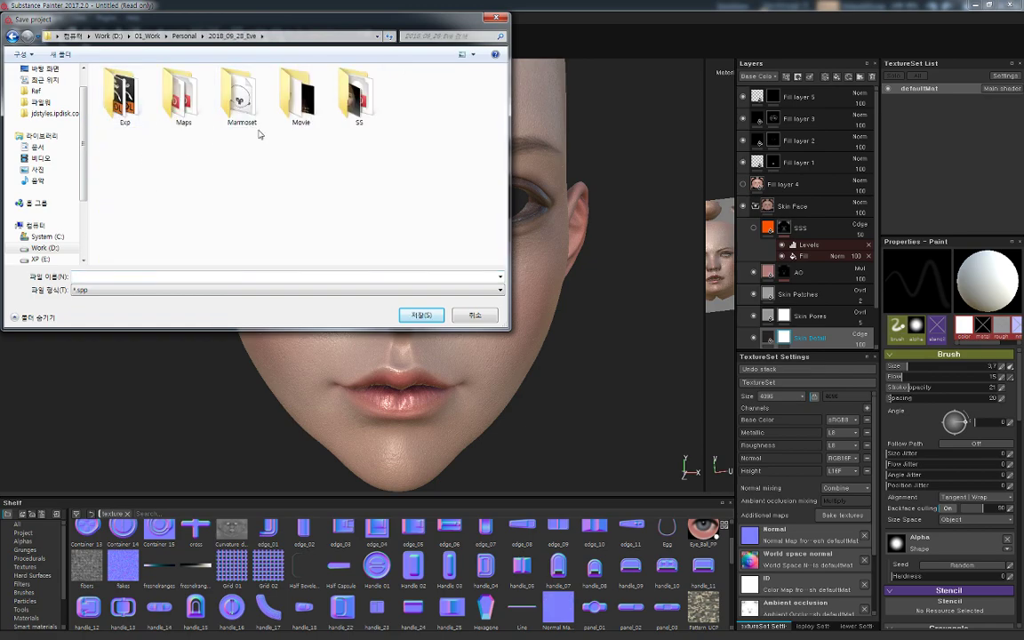
pyautogui.rightClick(301, 162)
pyautogui.click(295, 173)
pyautogui.write('S')
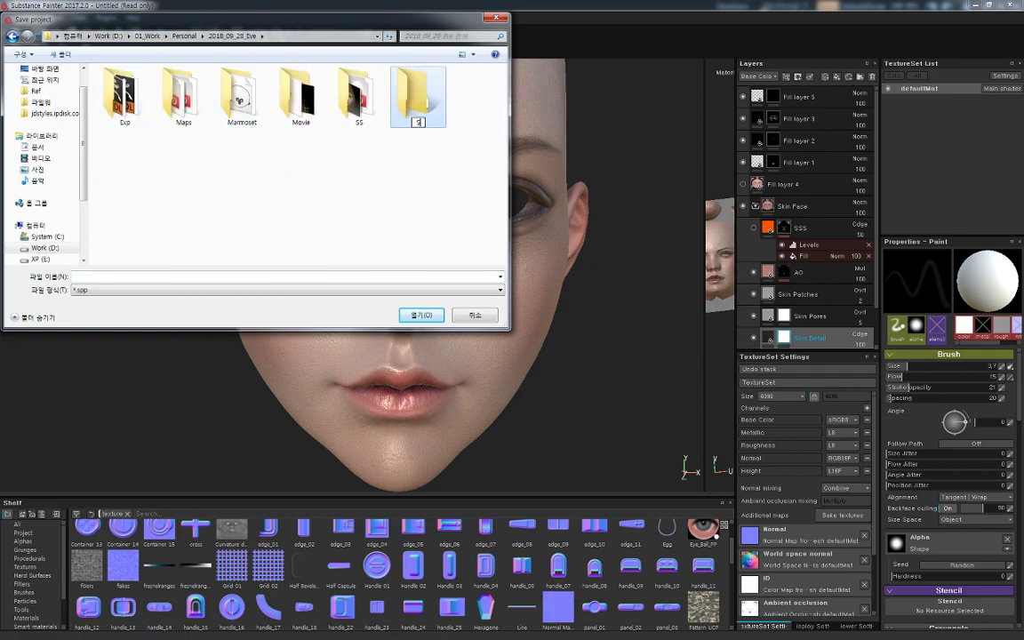
pyautogui.write('ubsP')
pyautogui.write('ainter')
pyautogui.press('Return')
pyautogui.press('Return')
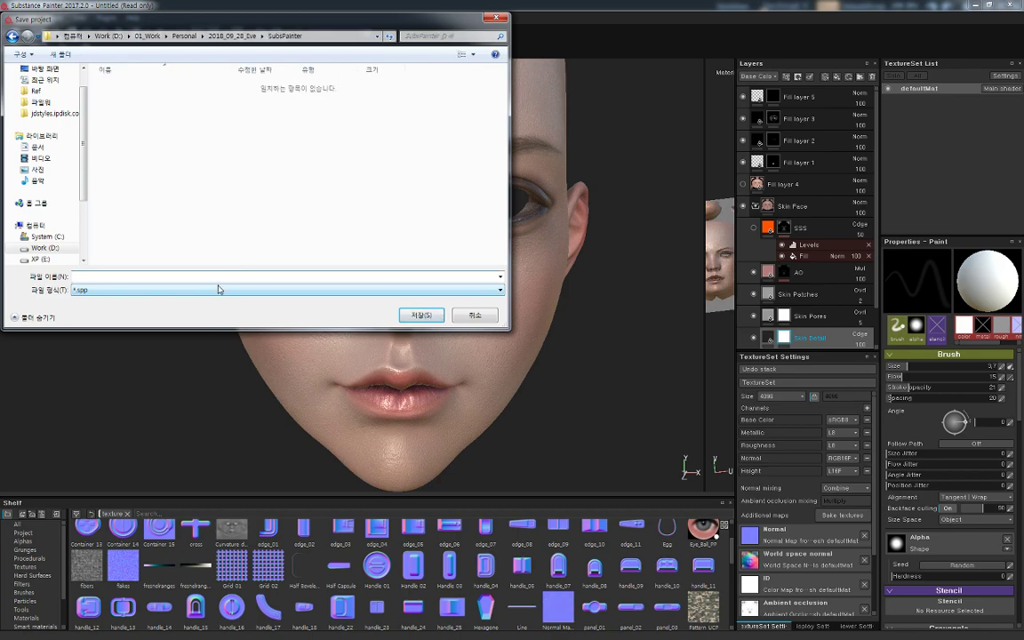
pyautogui.write('Head_')
pyautogui.press('Return')
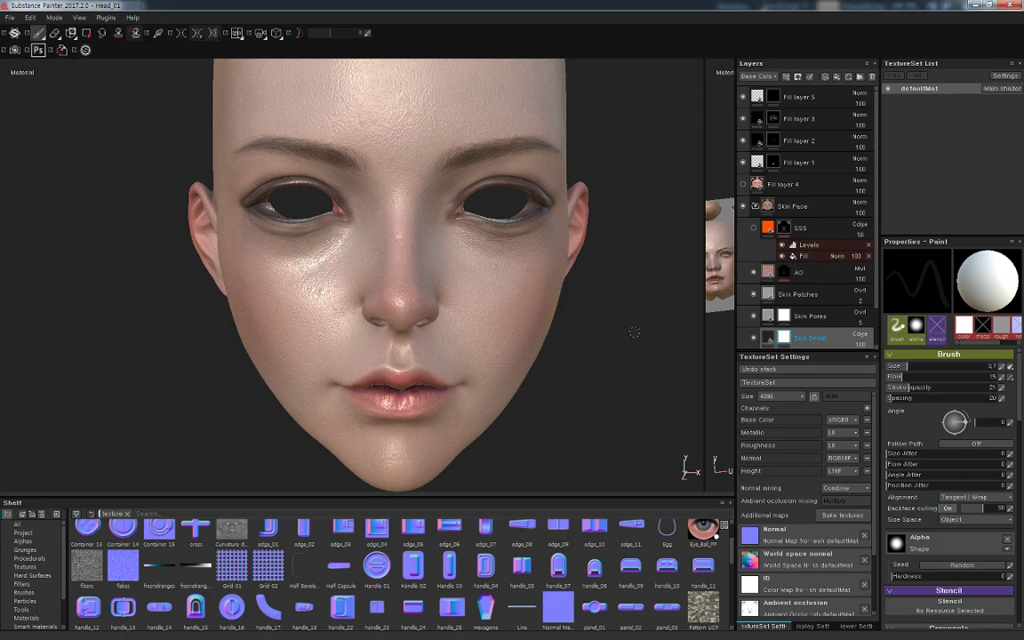
# Start a texture export and browse its destination to D: 01_Work > Personal > 2018_09_28_Eve > Maps
pyautogui.moveTo(631, 329)
pyautogui.keyDown('alt'); pyautogui.mouseDown()
pyautogui.moveTo(649, 324)
pyautogui.moveTo(605, 304)
pyautogui.moveTo(605, 324)
pyautogui.mouseUp(); pyautogui.keyUp('alt')
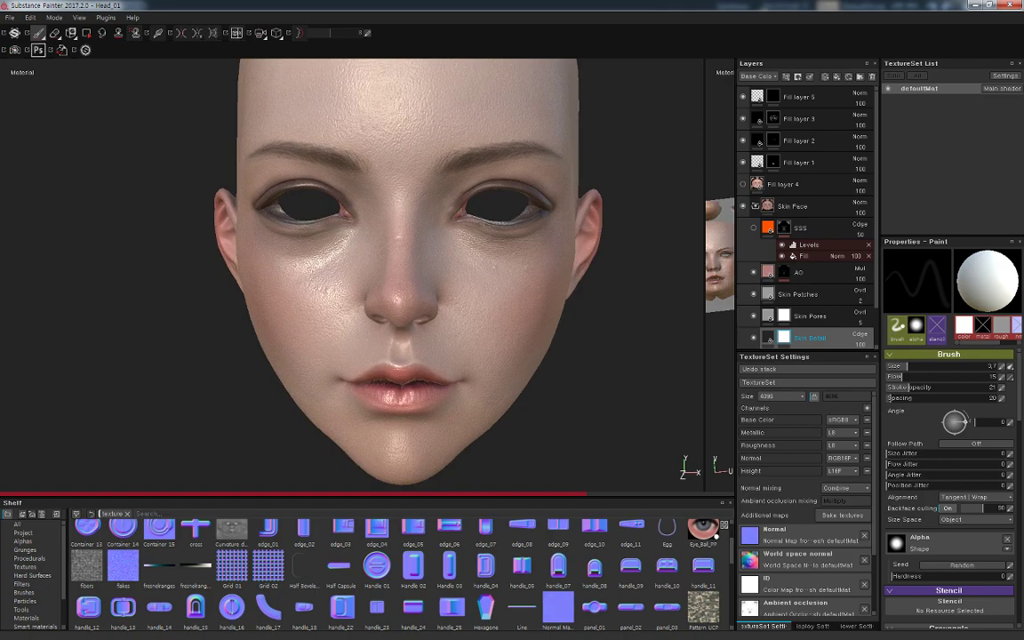
pyautogui.click(10, 19)
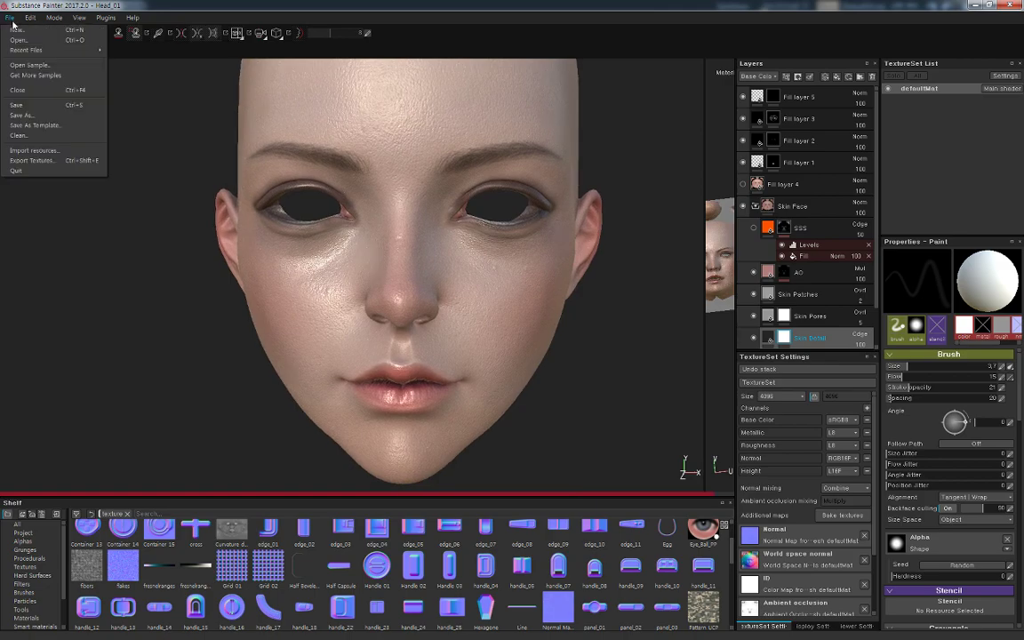
pyautogui.click(56, 160)
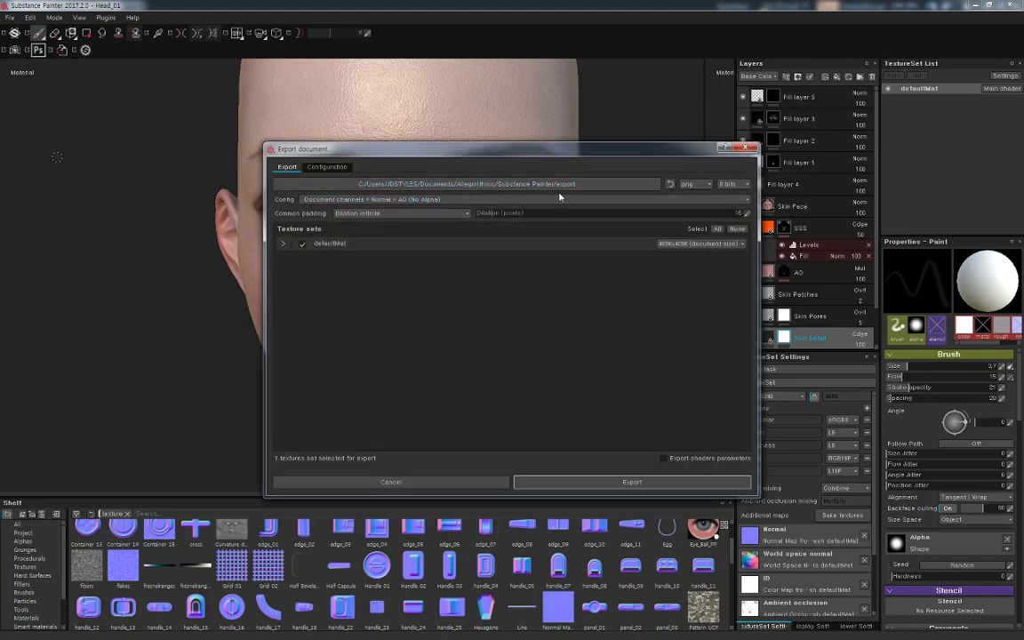
pyautogui.click(506, 181)
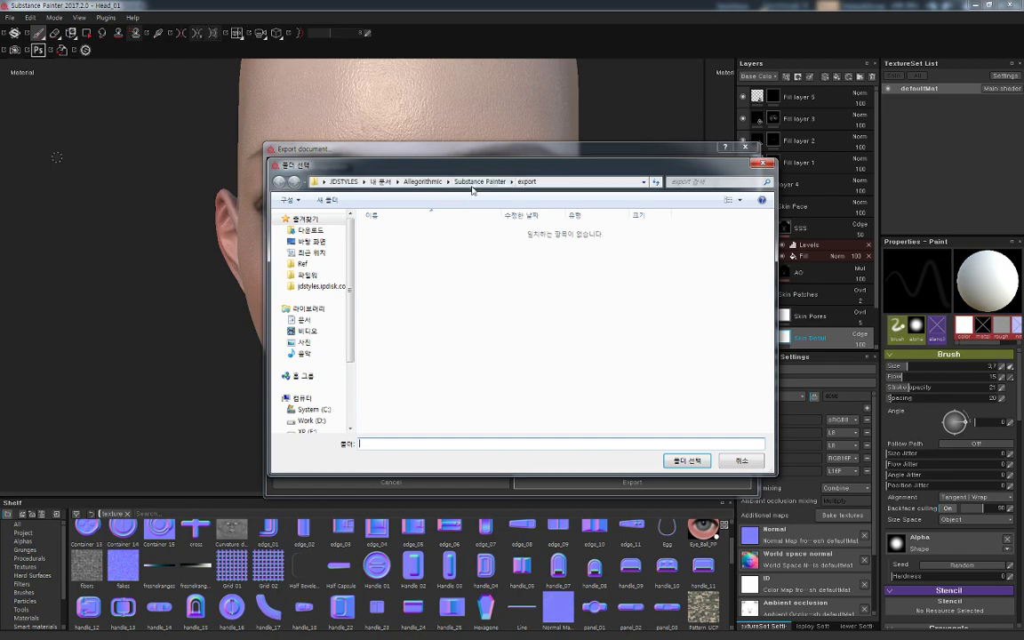
pyautogui.click(311, 420)
pyautogui.doubleClick(409, 233)
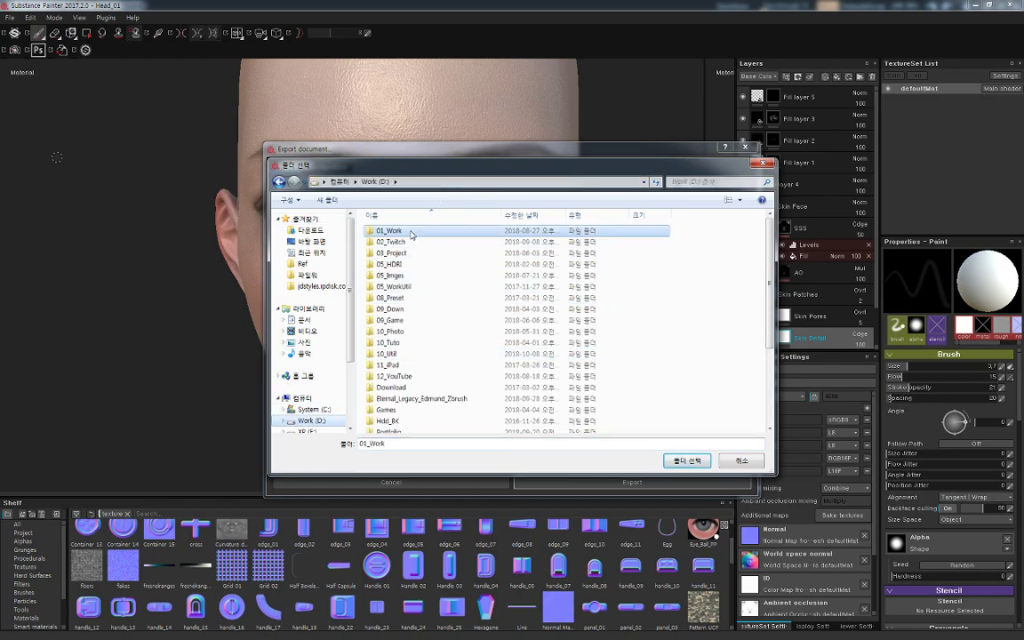
pyautogui.click(391, 298)
pyautogui.doubleClick(394, 301)
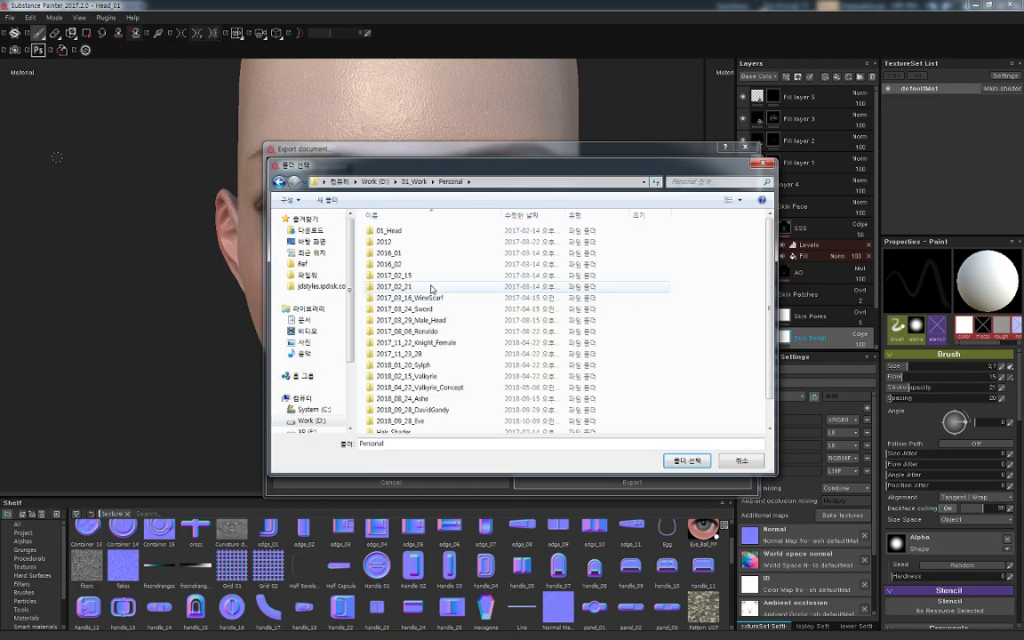
pyautogui.scroll(-3, 445, 373)
pyautogui.click(417, 392)
pyautogui.doubleClick(417, 392)
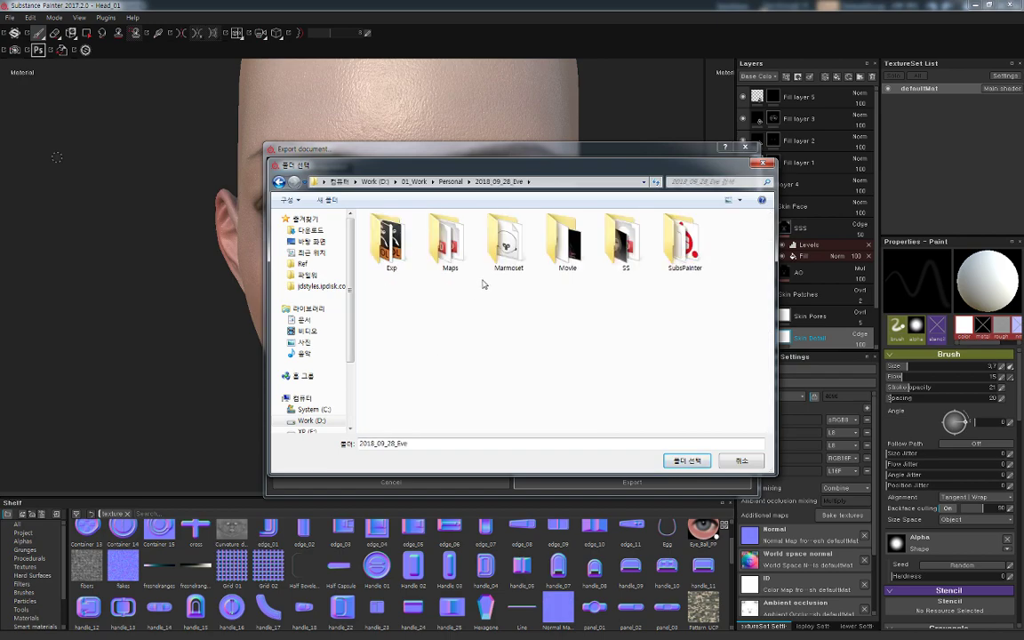
pyautogui.click(457, 260)
pyautogui.doubleClick(459, 260)
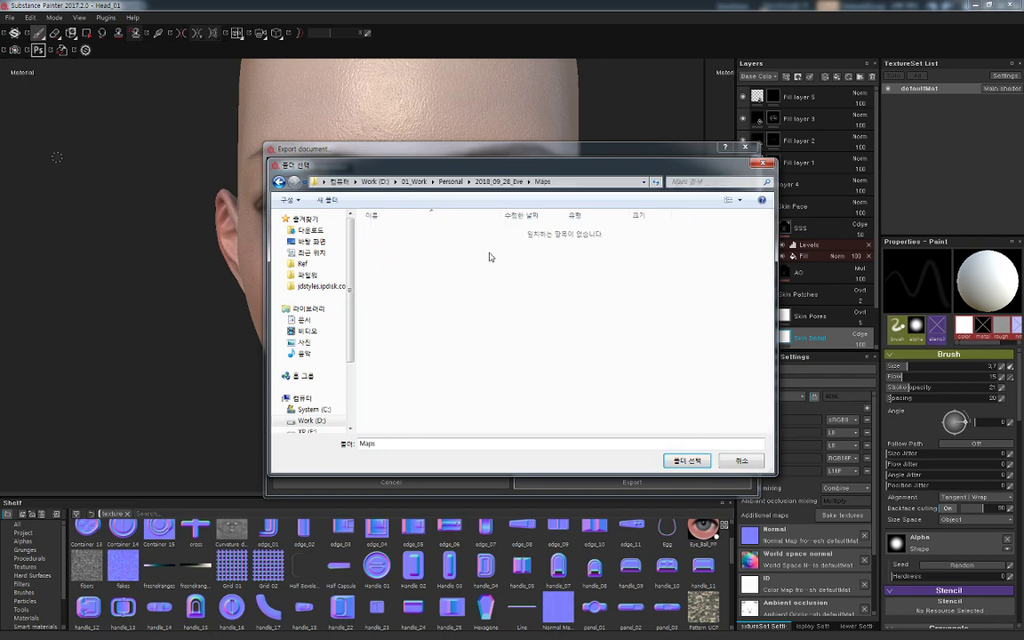
# Create a Subs folder in Maps and export the textures there at 4096x4096
pyautogui.rightClick(478, 303)
pyautogui.click(464, 307)
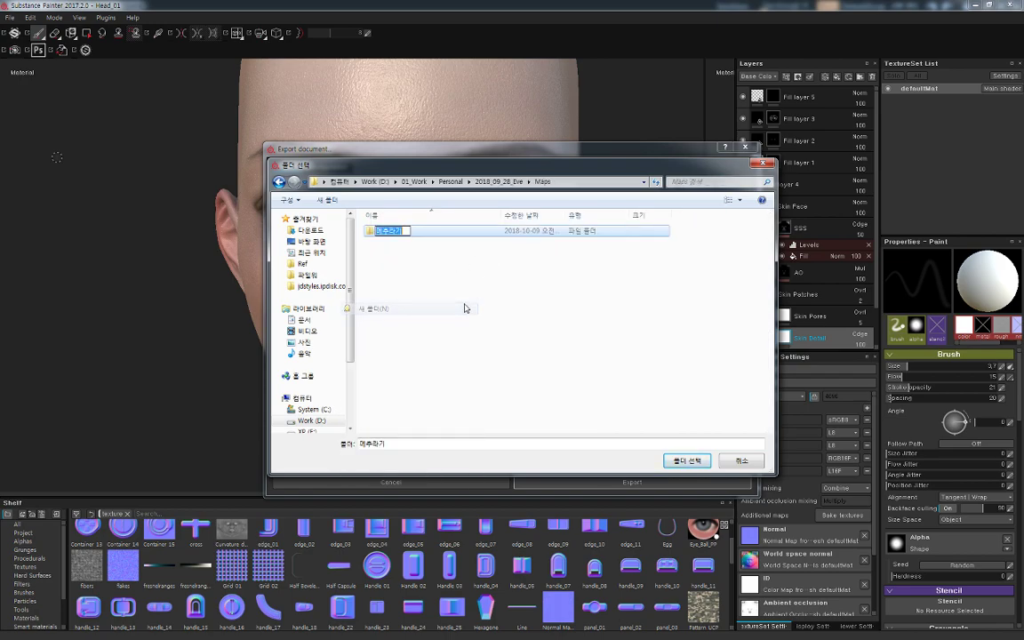
pyautogui.write('Sub')
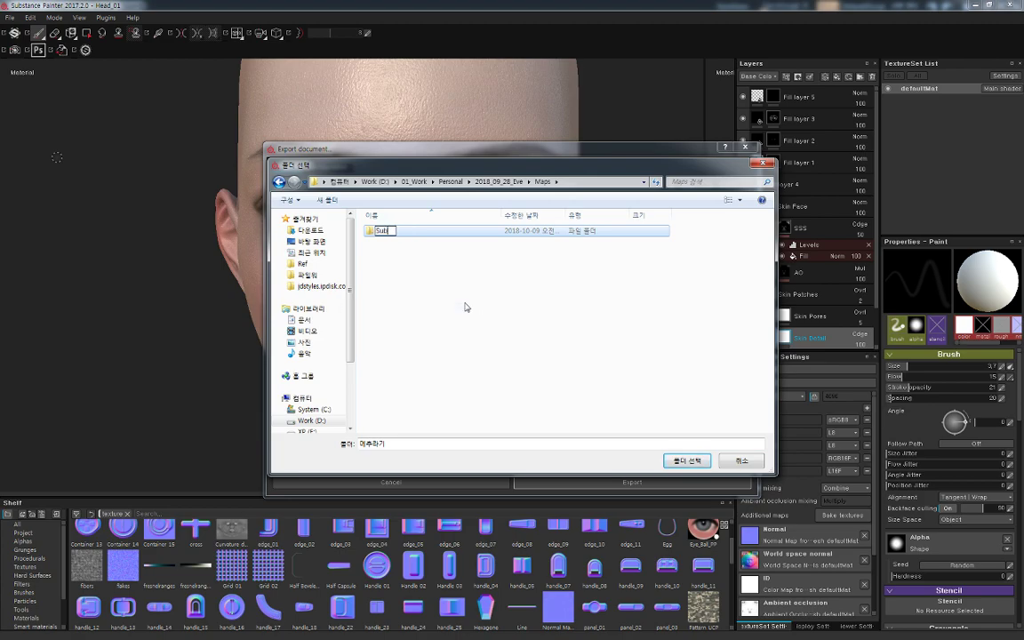
pyautogui.write('s')
pyautogui.press('Return')
pyautogui.press('Return')
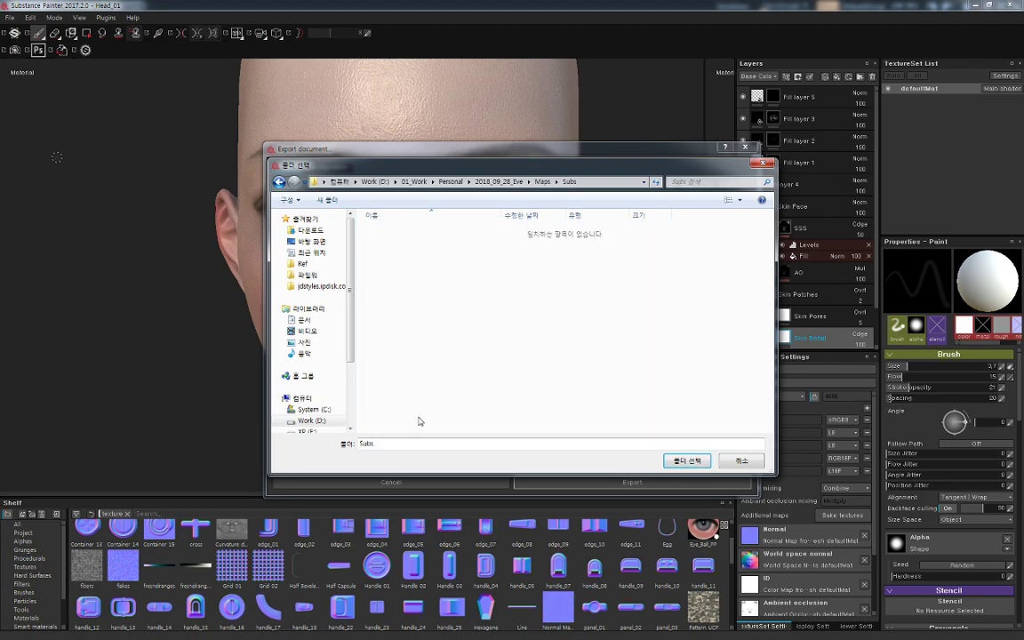
pyautogui.click(686, 460)
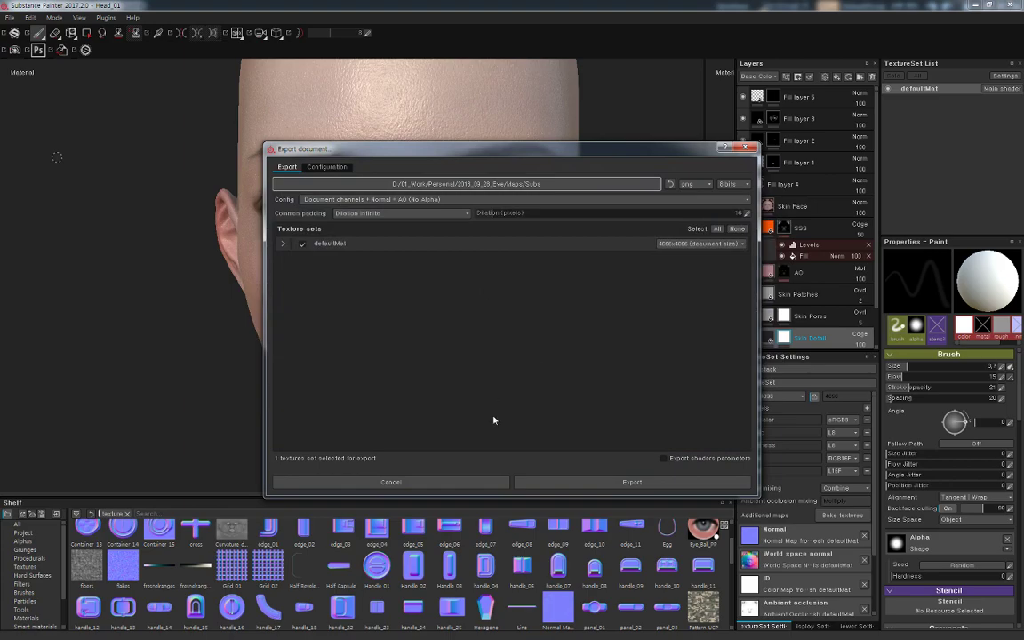
pyautogui.click(713, 247)
pyautogui.click(713, 246)
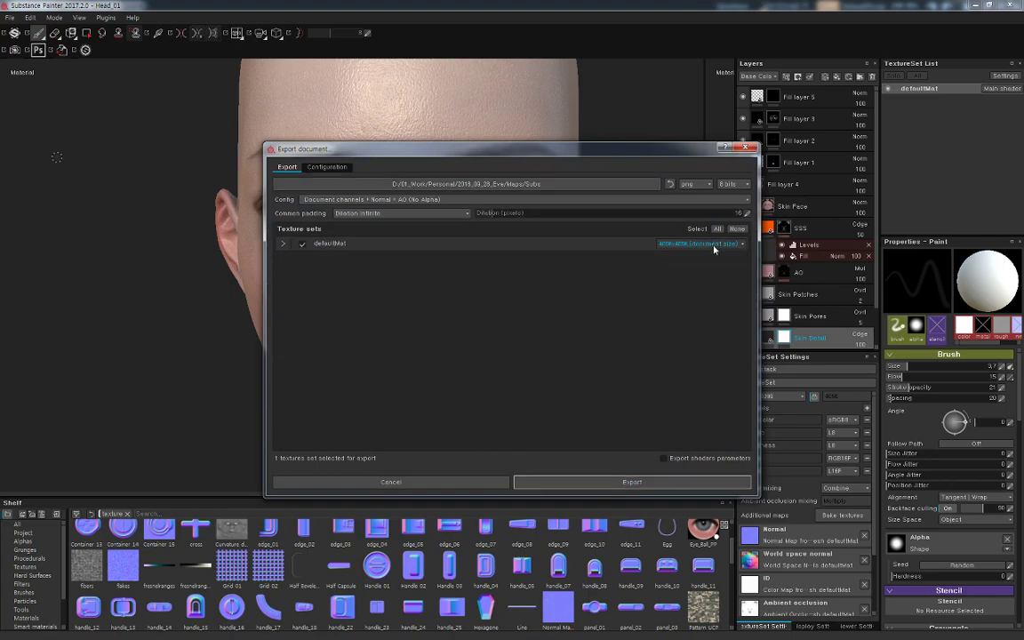
pyautogui.click(655, 480)
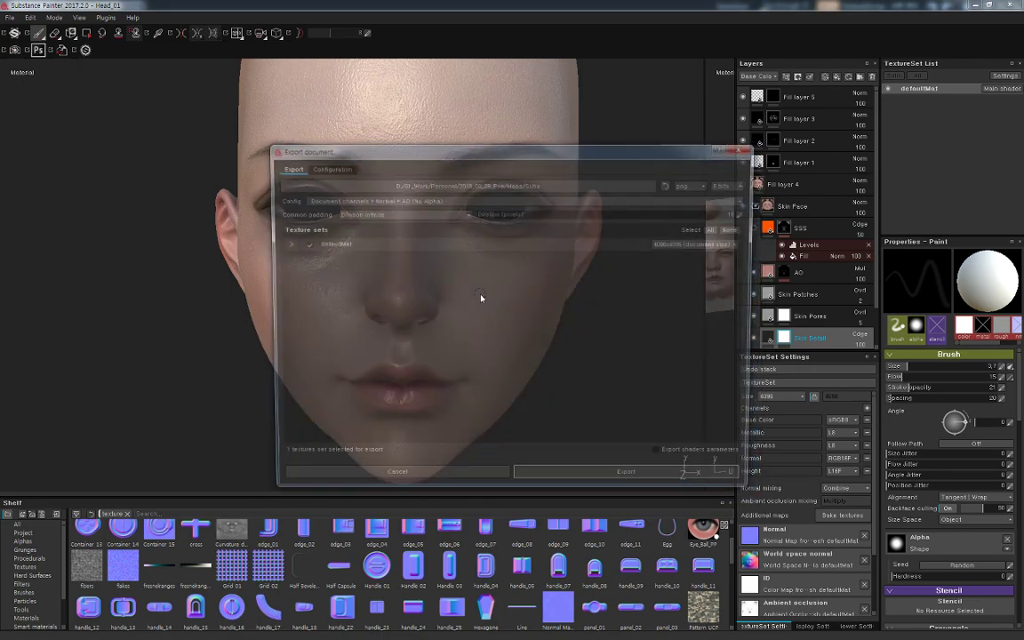
# Switch the export config to Additional maps and export again into Subs
pyautogui.click(395, 199)
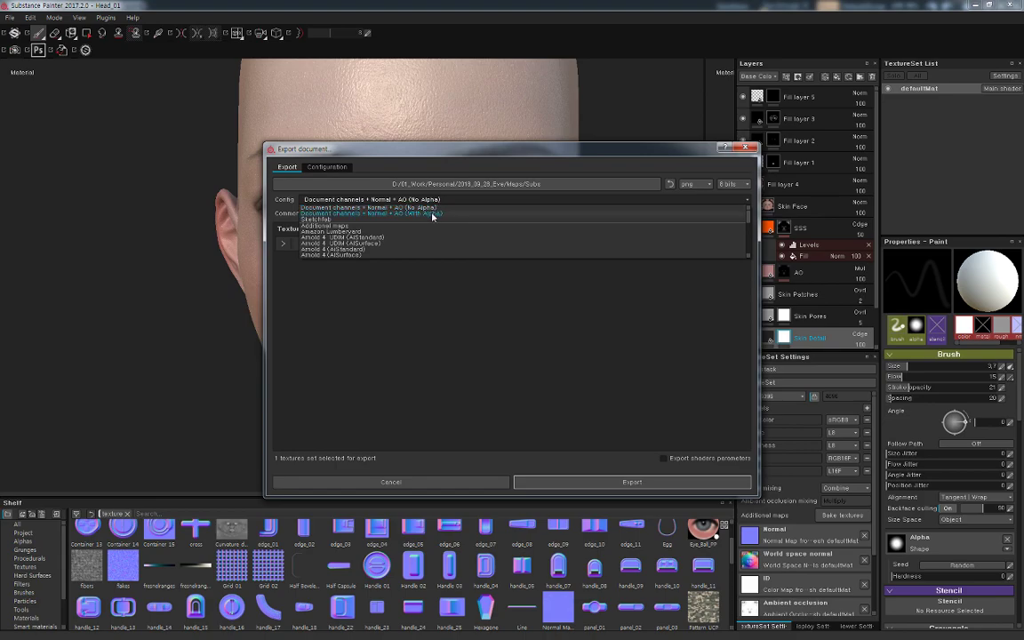
pyautogui.click(416, 226)
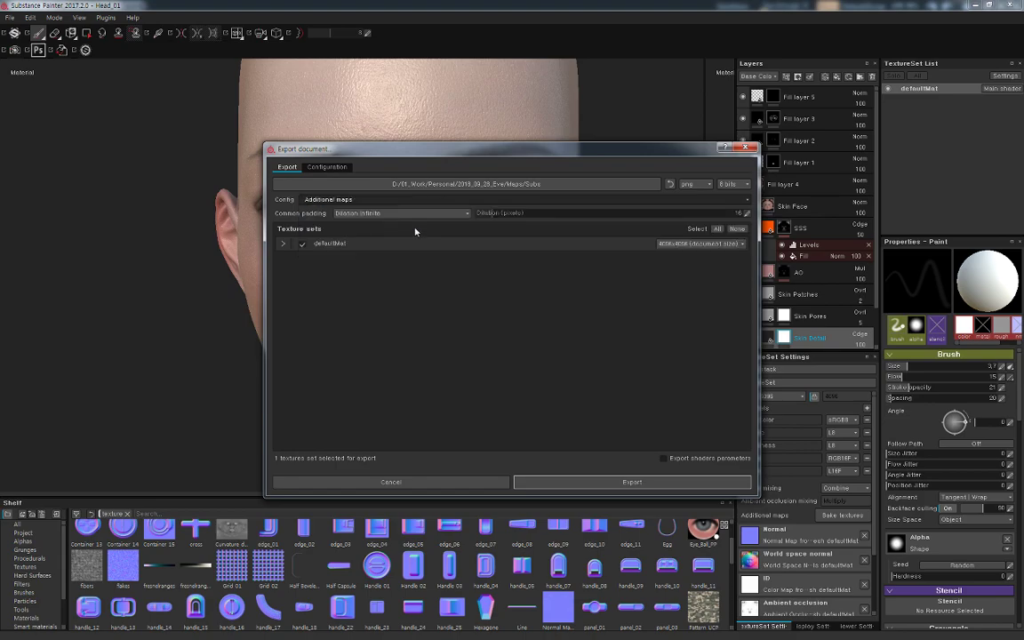
pyautogui.click(637, 485)
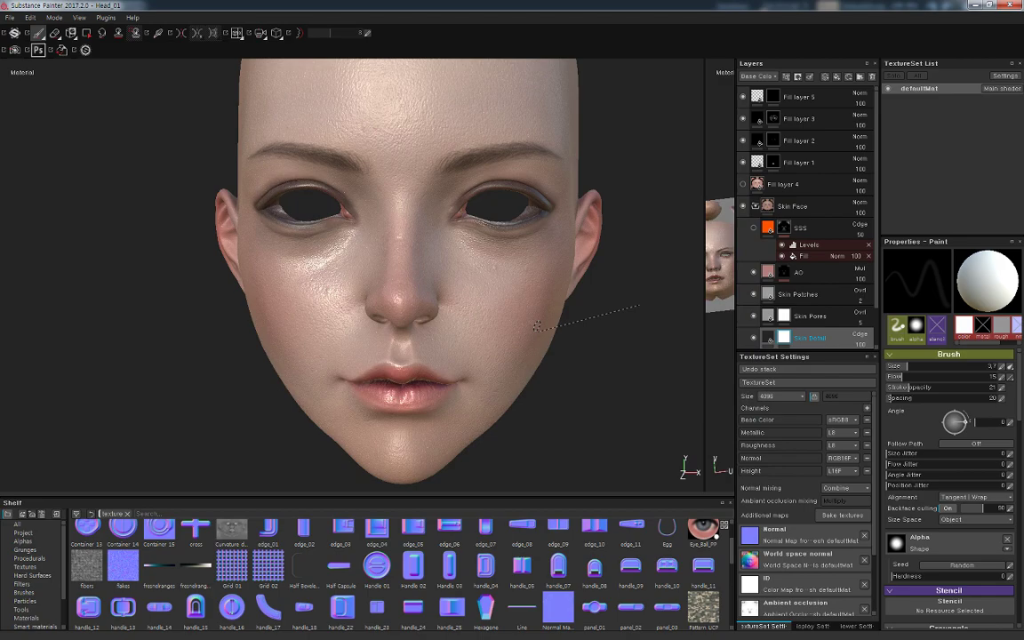
# Export the textures with the PBR MetalRough preset and dismiss the finished message
pyautogui.click(374, 200)
pyautogui.scroll(-2, 382, 226)
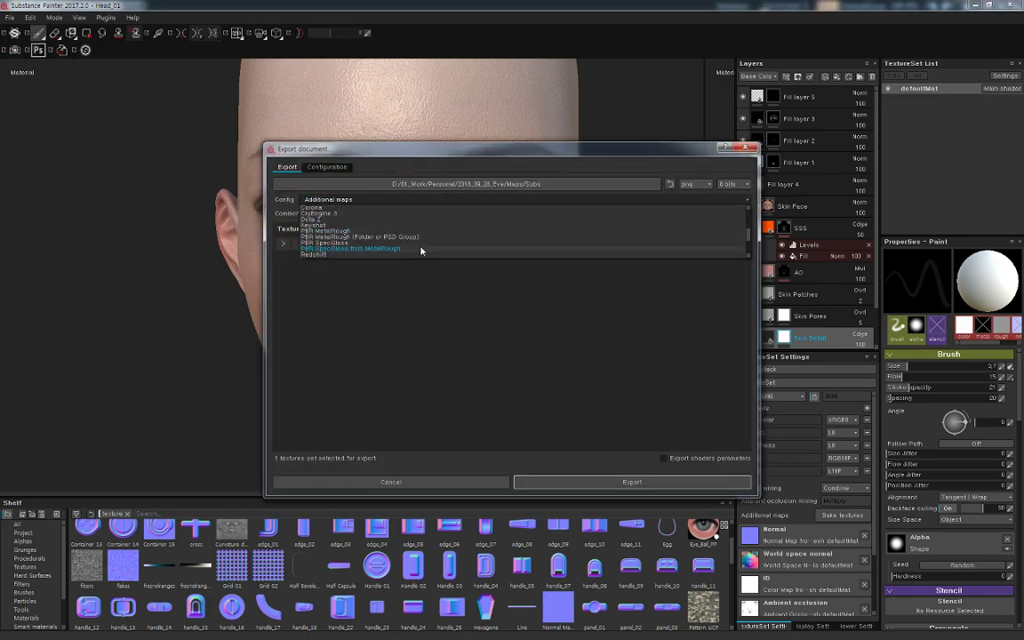
pyautogui.scroll(-2, 382, 227)
pyautogui.scroll(-2, 382, 227)
pyautogui.scroll(-1, 421, 250)
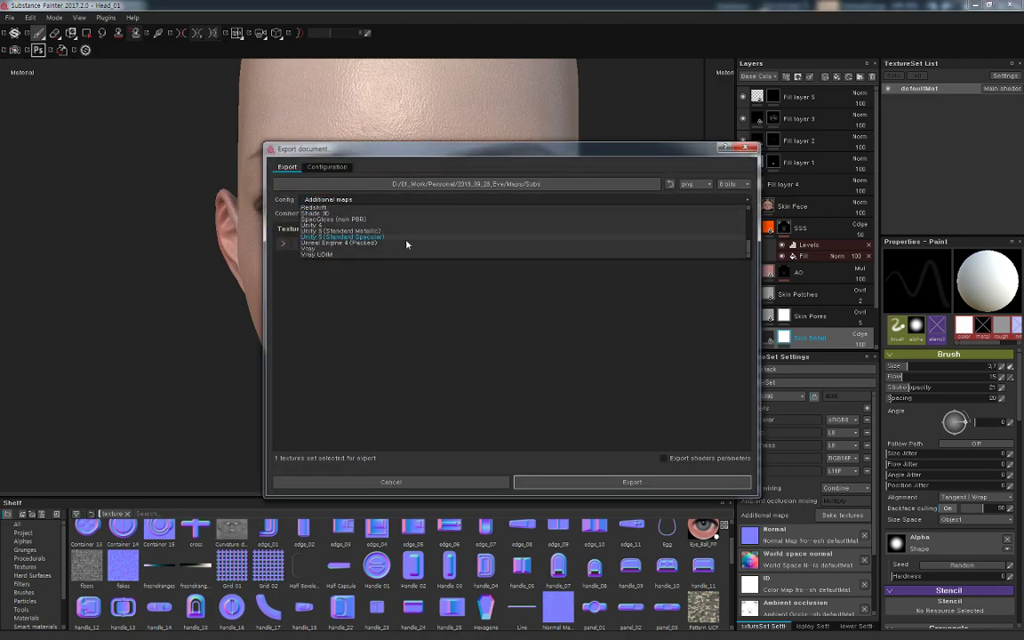
pyautogui.scroll(1, 407, 245)
pyautogui.scroll(1, 389, 238)
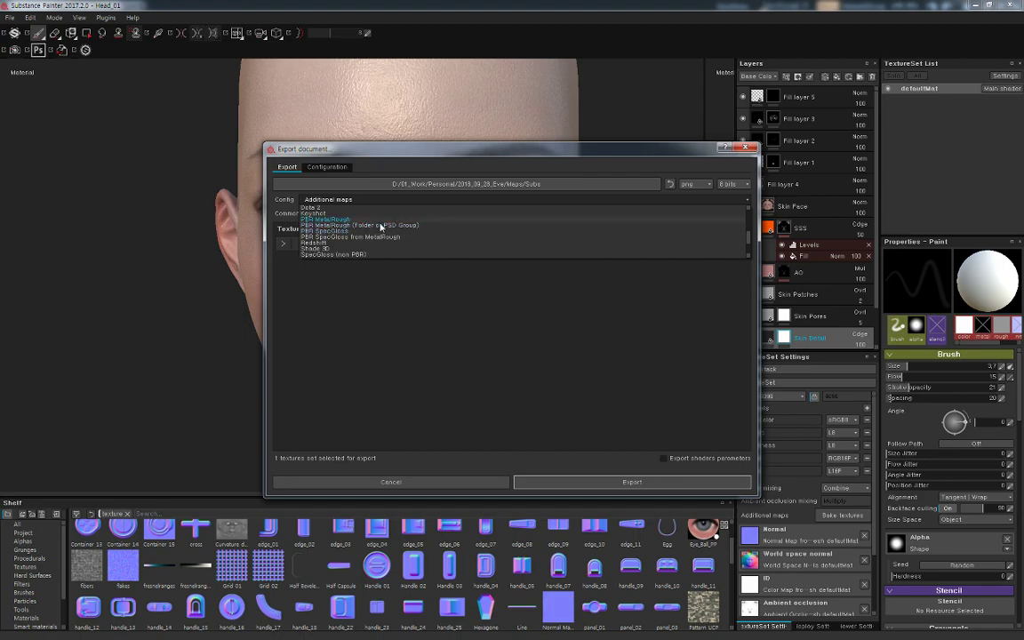
pyautogui.click(386, 220)
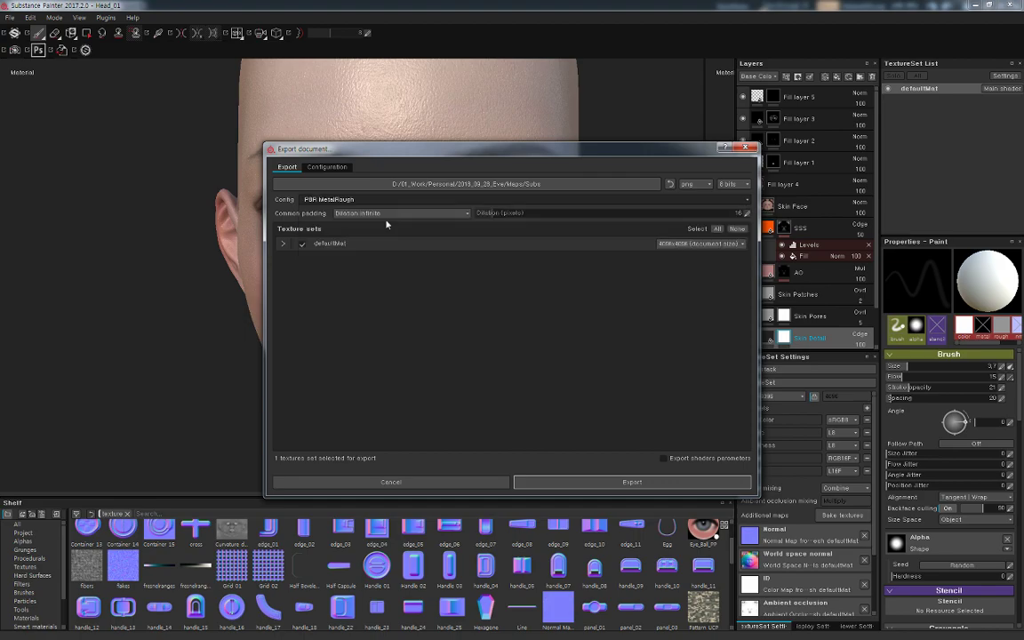
pyautogui.click(603, 483)
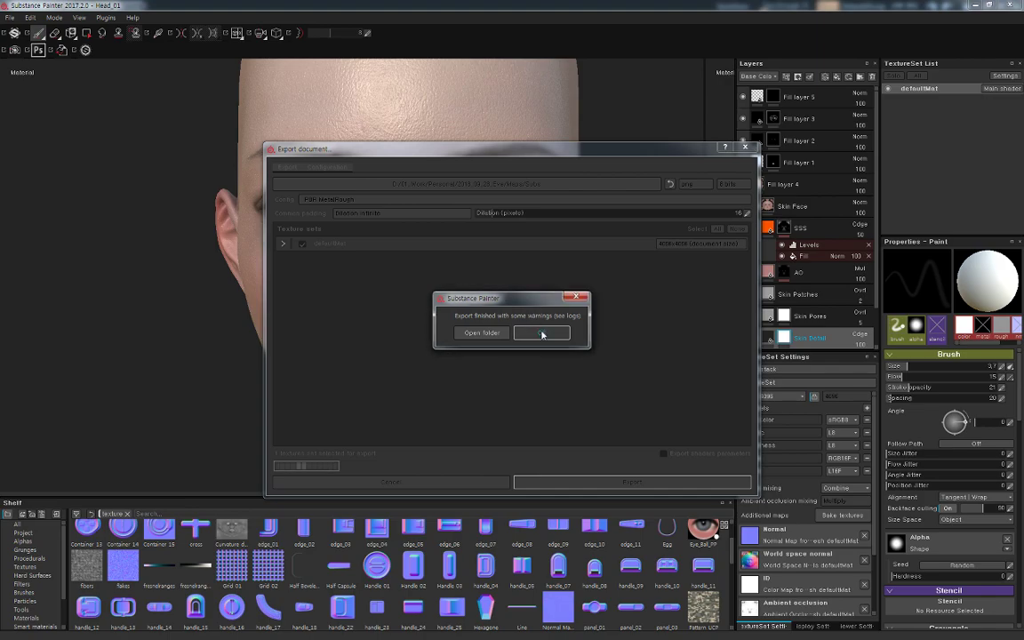
pyautogui.click(540, 332)
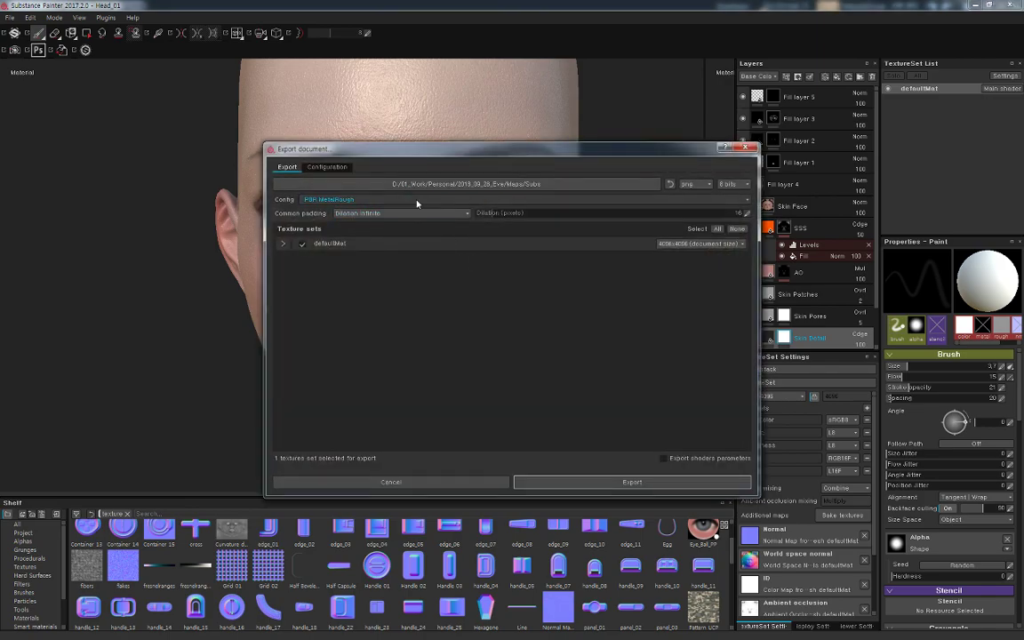
# Export with the PBR SpecGloss preset, then dismiss the warning and close the export window
pyautogui.click(416, 199)
pyautogui.scroll(-5, 417, 232)
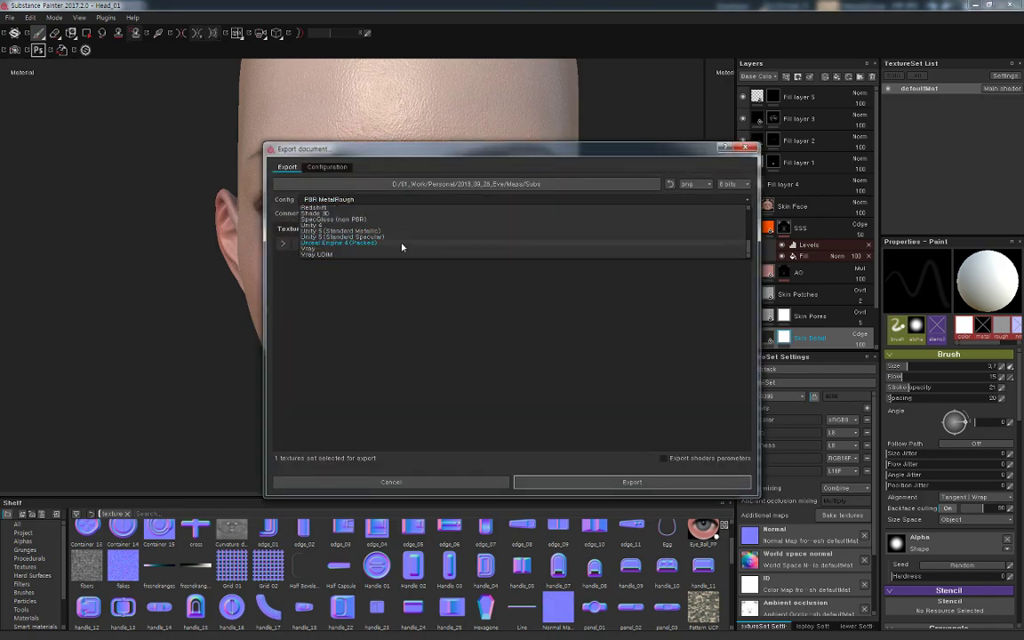
pyautogui.scroll(3, 395, 229)
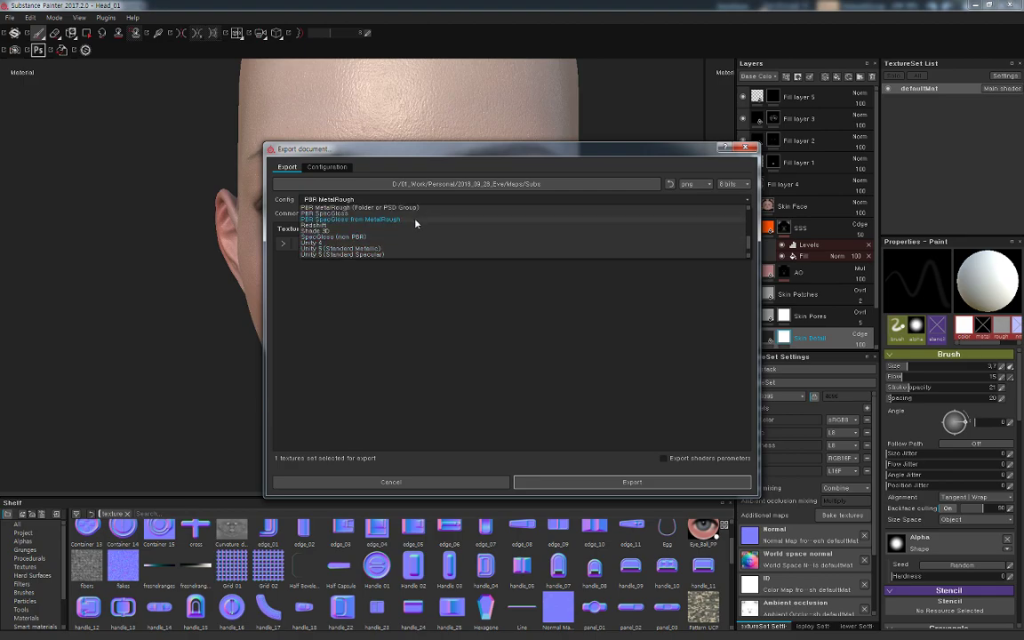
pyautogui.click(415, 223)
pyautogui.click(407, 201)
pyautogui.click(407, 213)
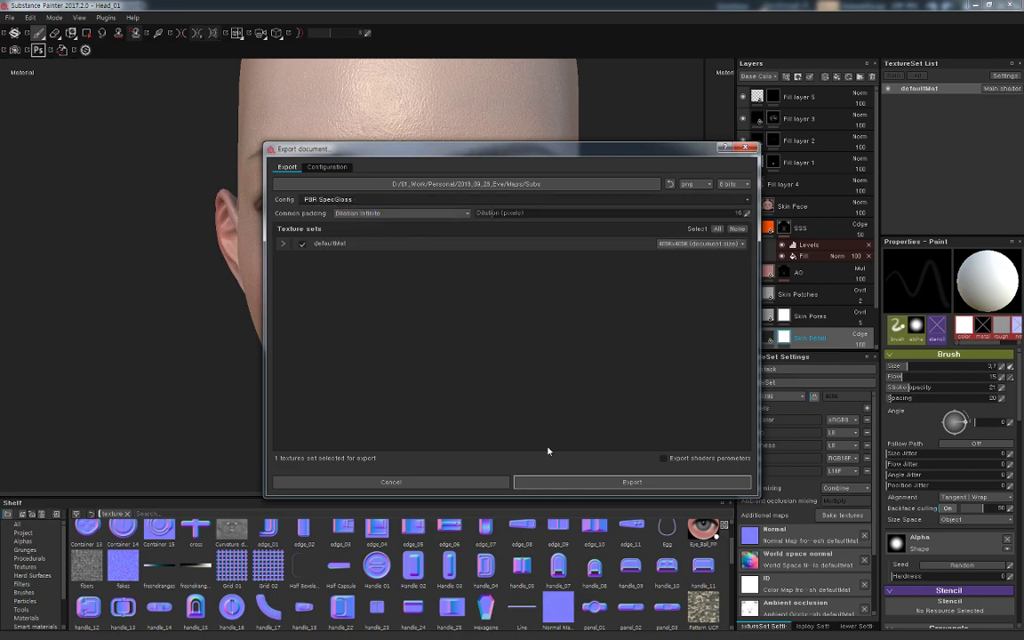
pyautogui.click(565, 483)
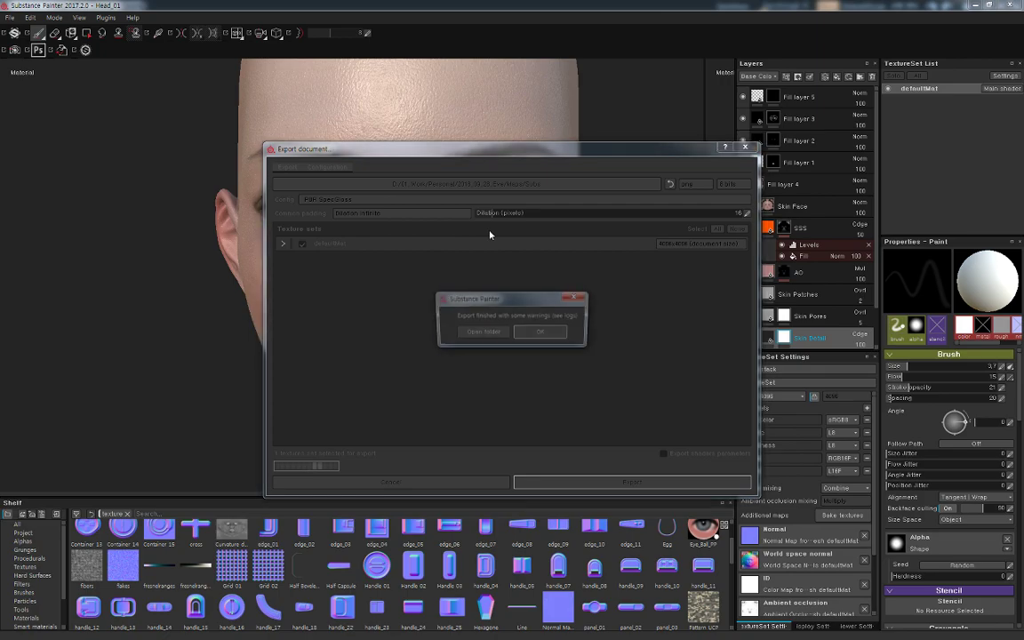
pyautogui.click(527, 332)
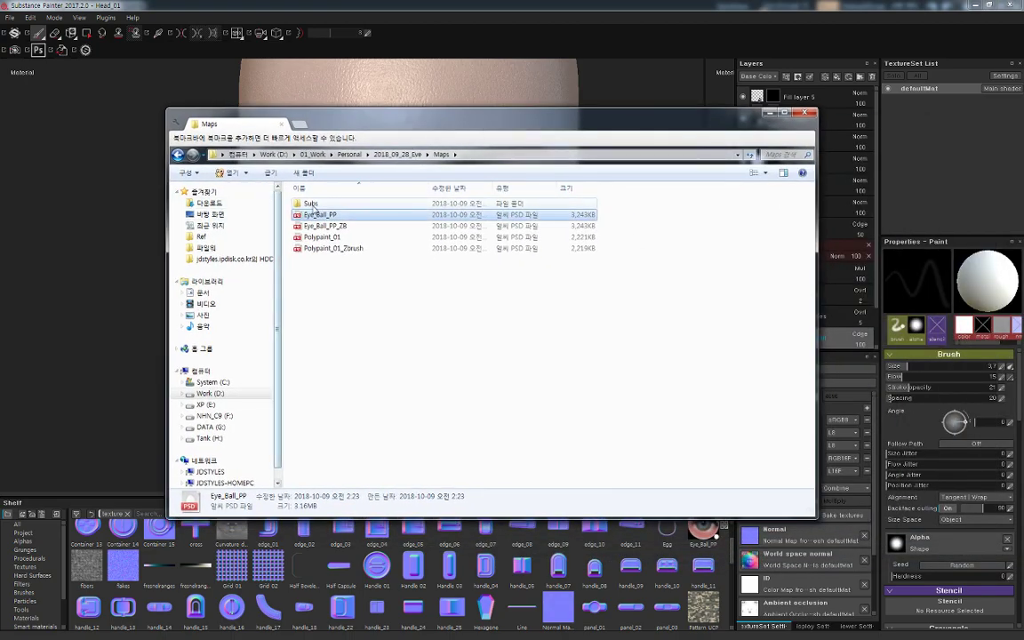
pyautogui.doubleClick(313, 209)
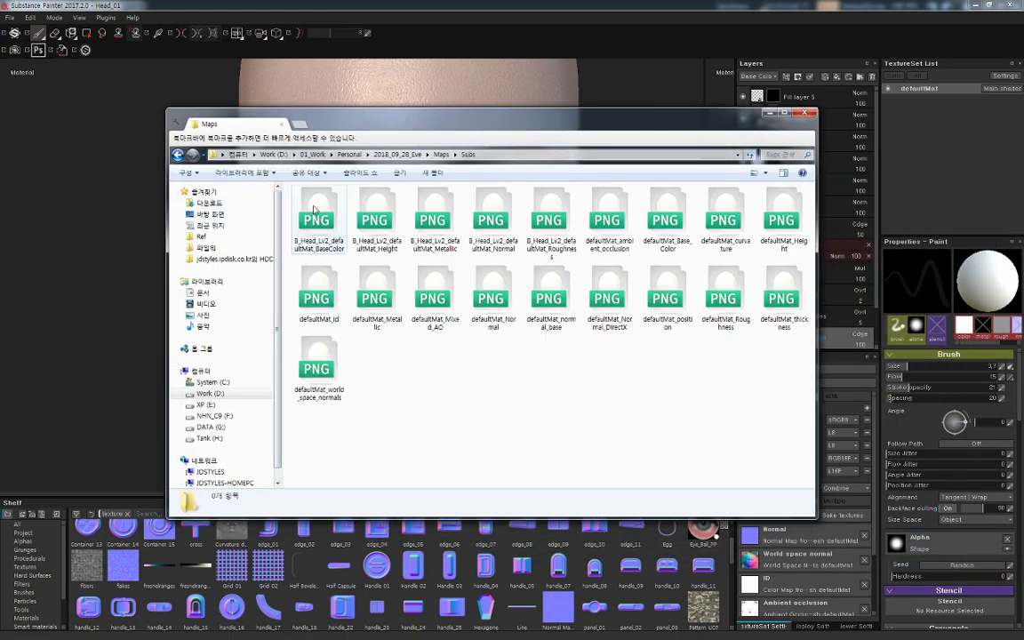
pyautogui.moveTo(498, 122); pyautogui.dragTo(431, 104)
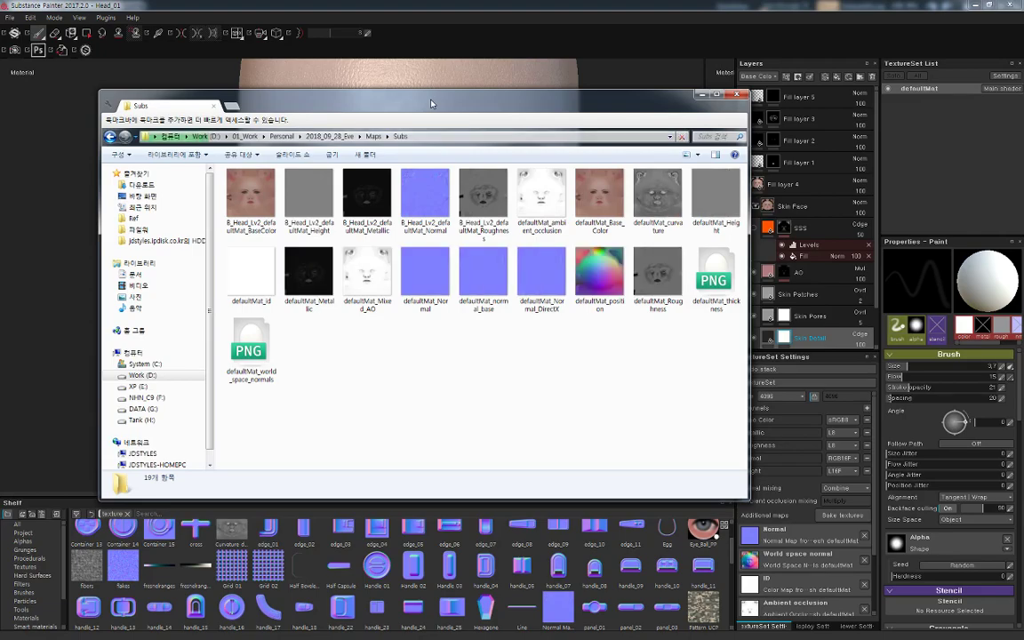
pyautogui.doubleClick(431, 104)
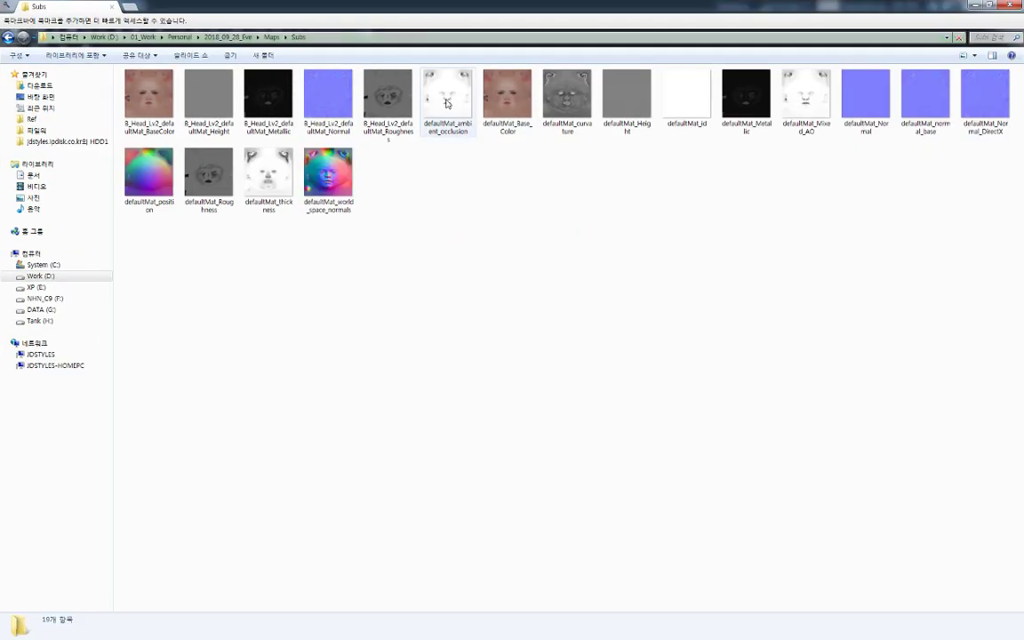
pyautogui.click(391, 98)
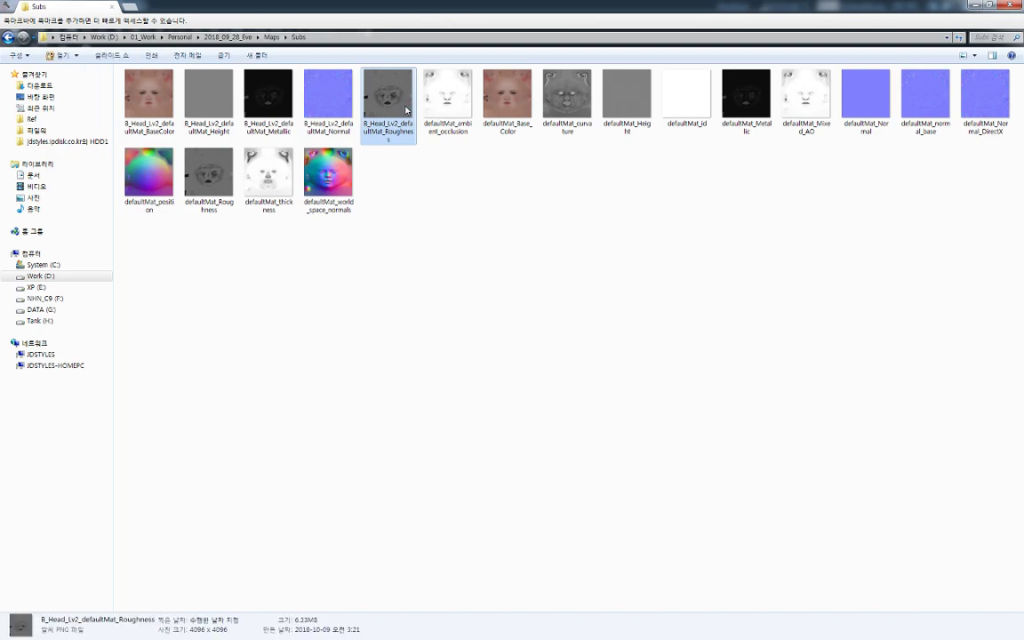
pyautogui.doubleClick(405, 110)
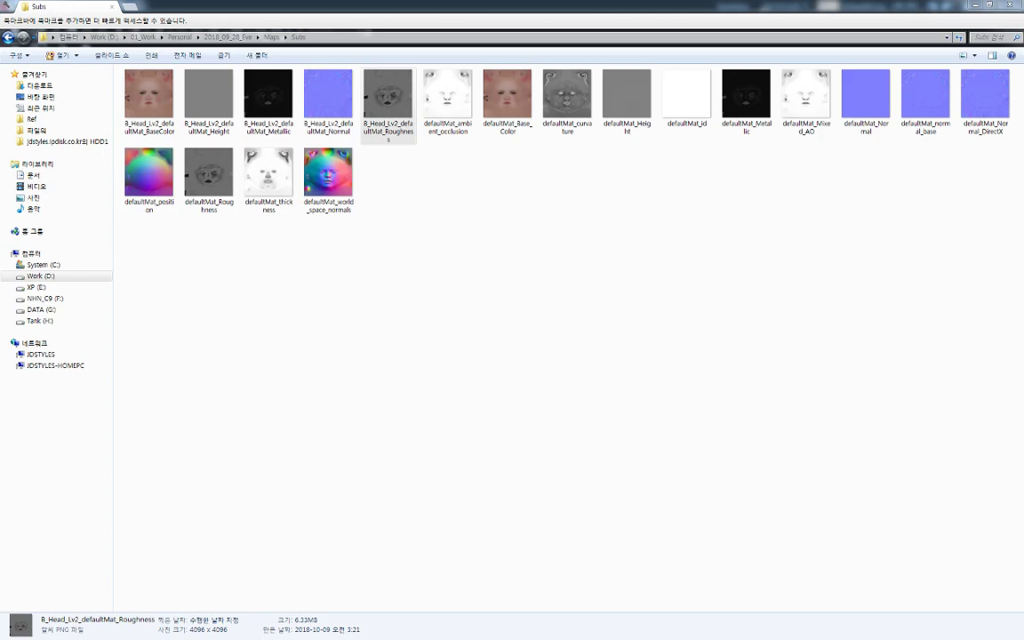
pyautogui.press('Return')
pyautogui.doubleClick(565, 368)
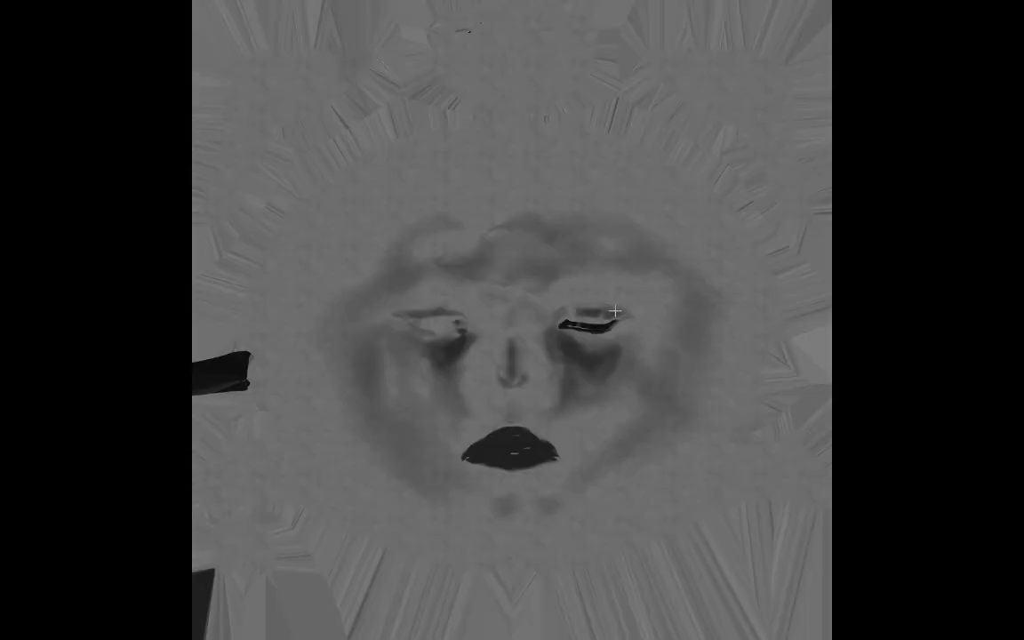
pyautogui.doubleClick(563, 370)
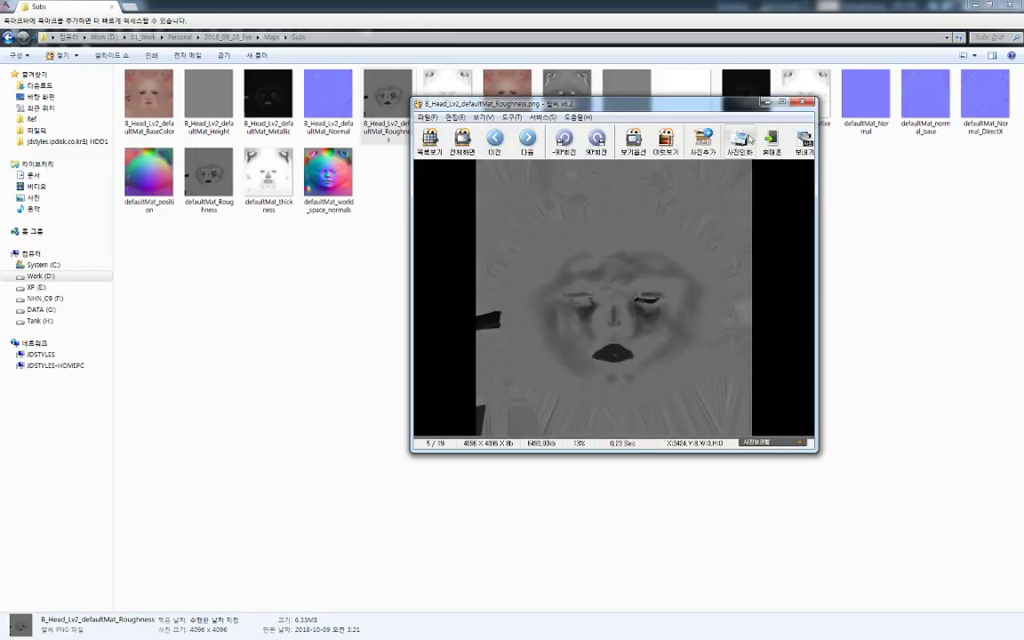
pyautogui.click(806, 106)
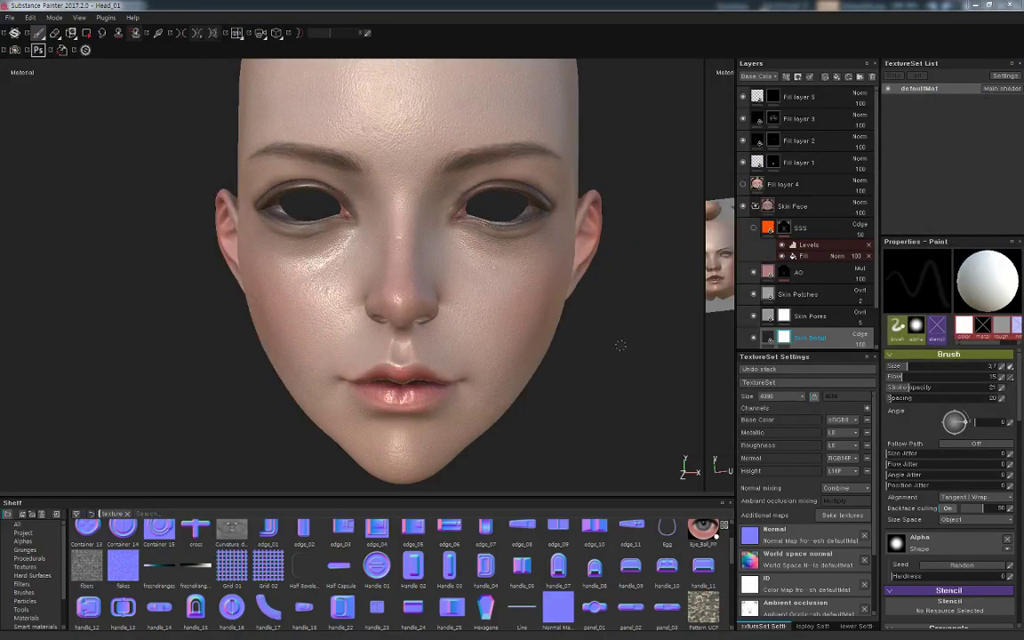
# Hide Fill layers 5, 3 and 1 and drop the texture set size from 4096 to 2048
pyautogui.click(743, 96)
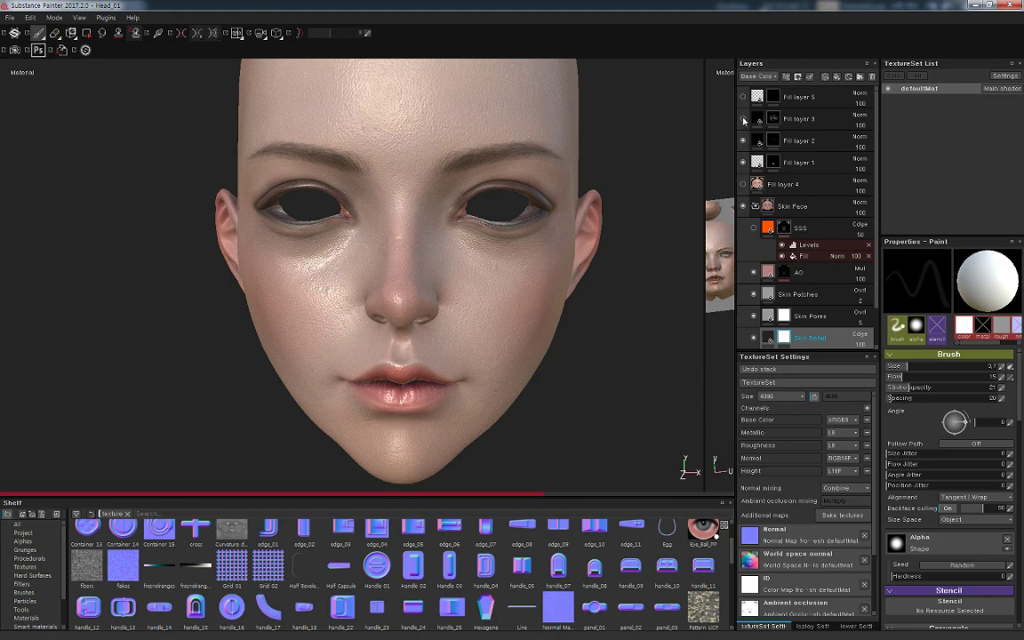
pyautogui.click(743, 118)
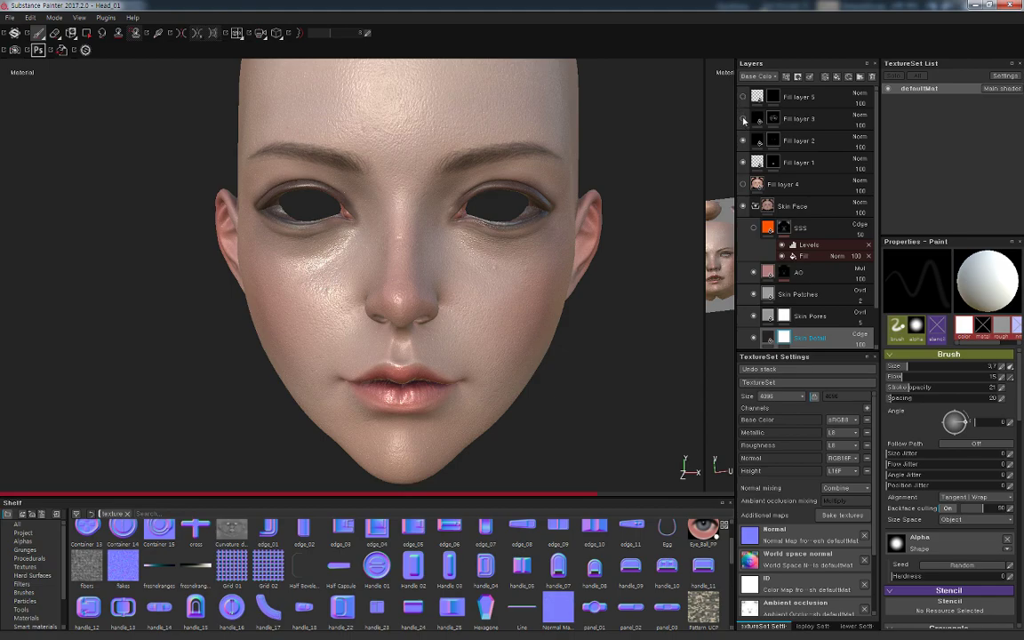
pyautogui.click(791, 397)
pyautogui.click(770, 431)
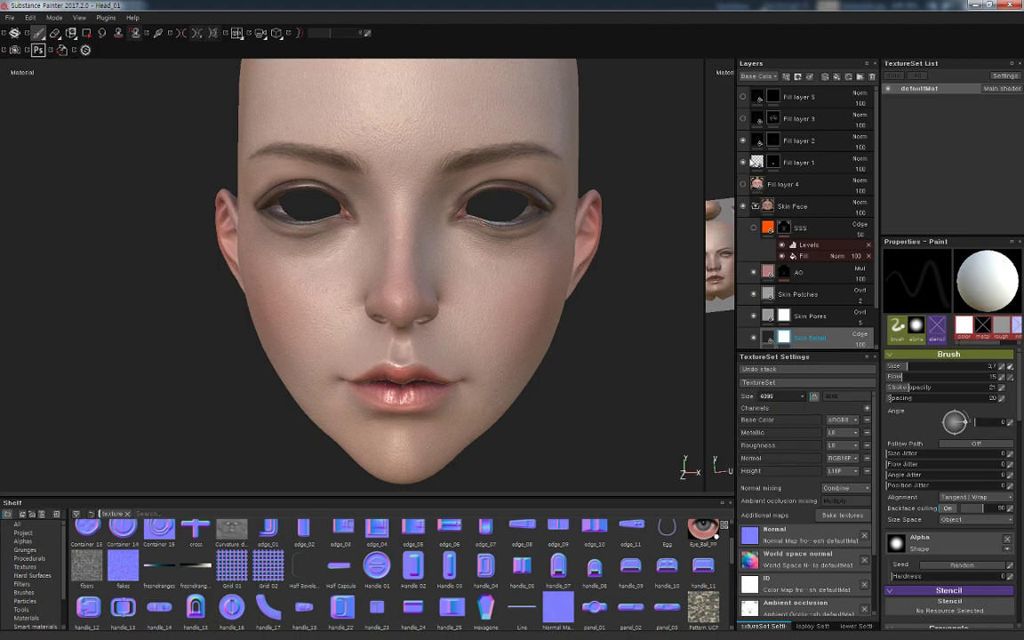
pyautogui.click(745, 163)
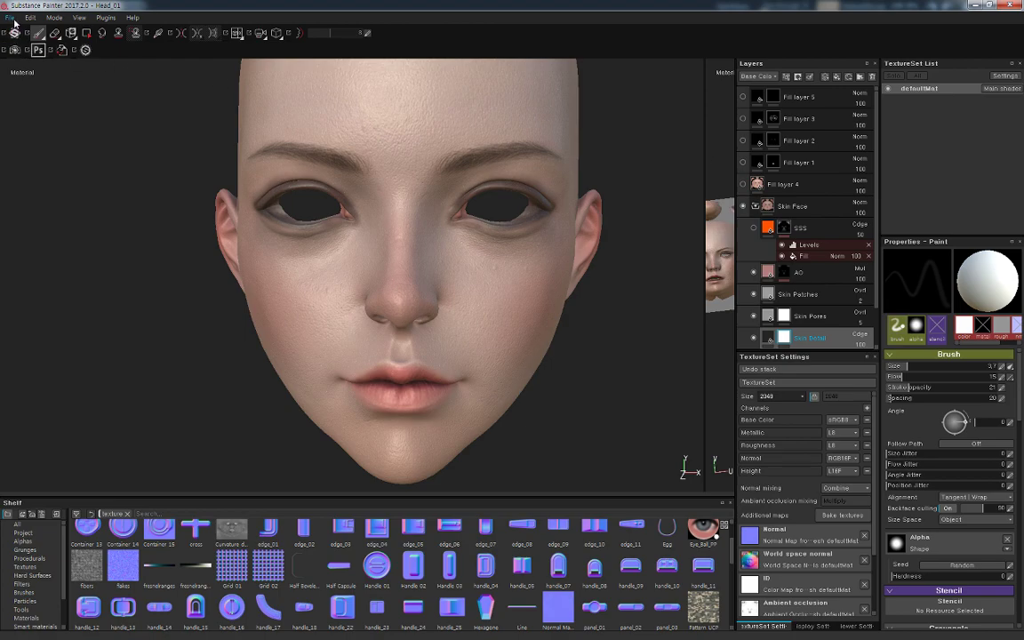
# Set the export output to a new Base folder created inside Maps/Subs
pyautogui.hotkey('ctrl', 'shift', 'e')
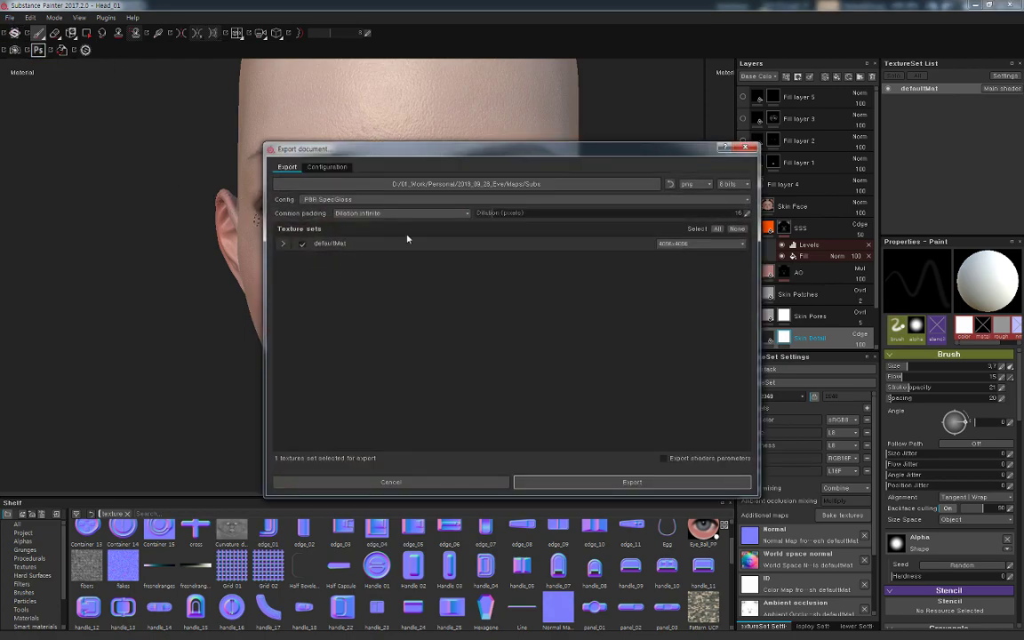
pyautogui.click(466, 183)
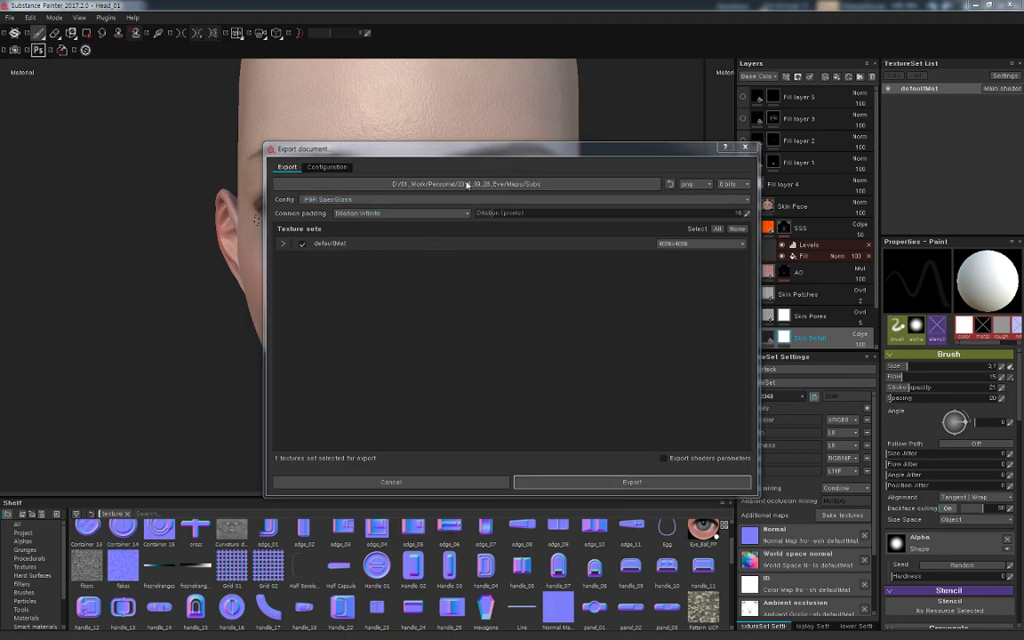
pyautogui.click(543, 182)
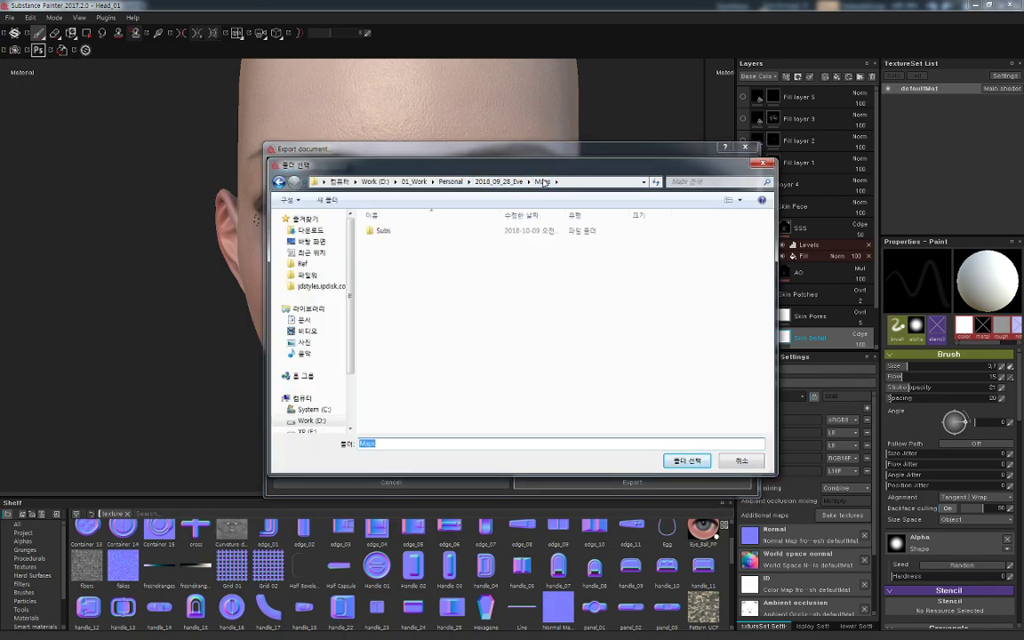
pyautogui.doubleClick(384, 231)
pyautogui.rightClick(384, 275)
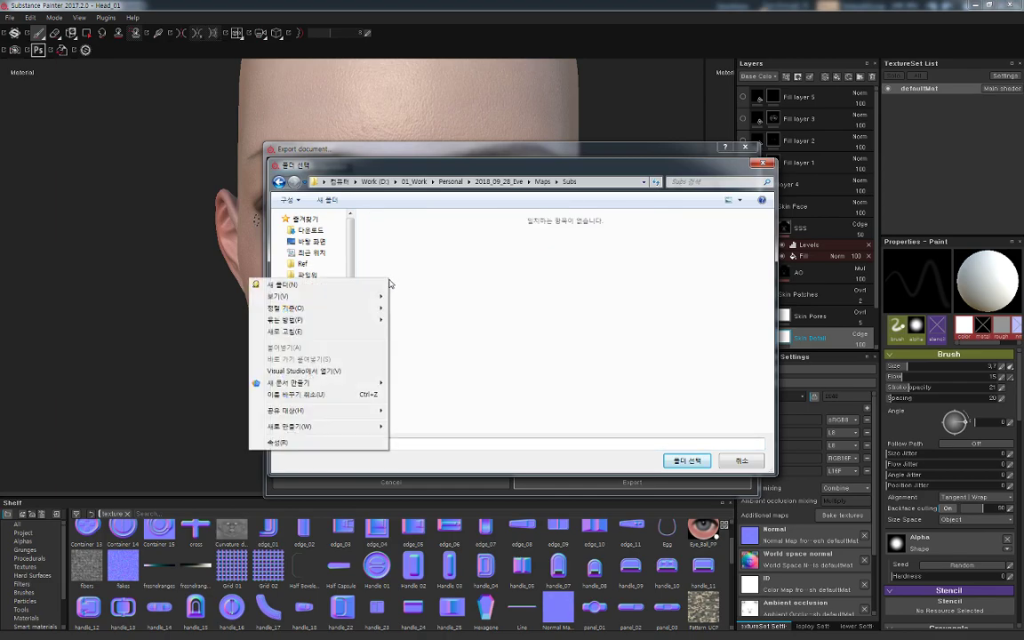
pyautogui.click(367, 285)
pyautogui.write('Eve')
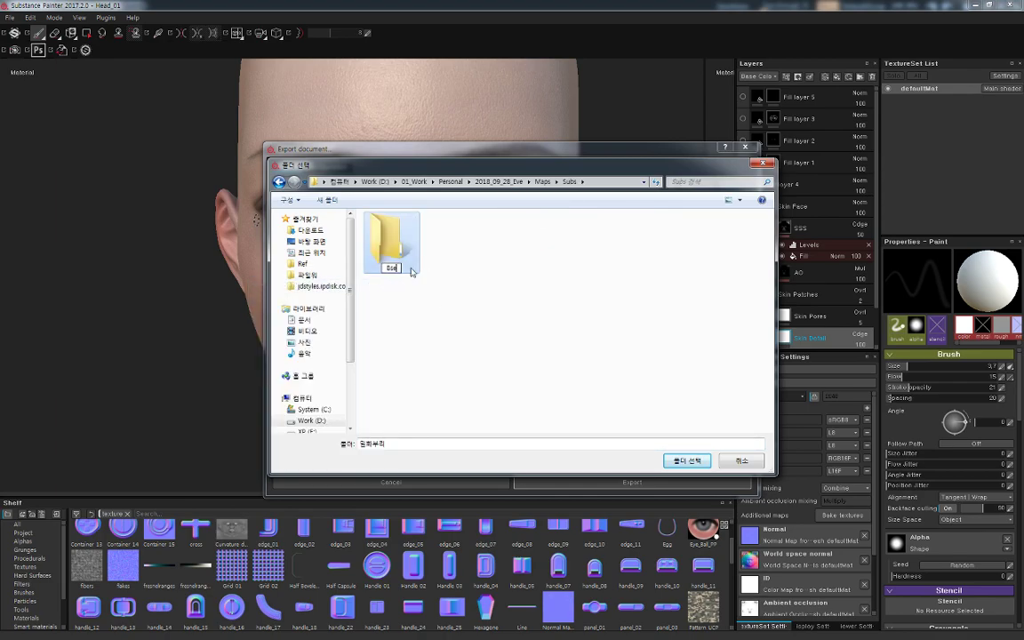
pyautogui.write('e')
pyautogui.press('Return')
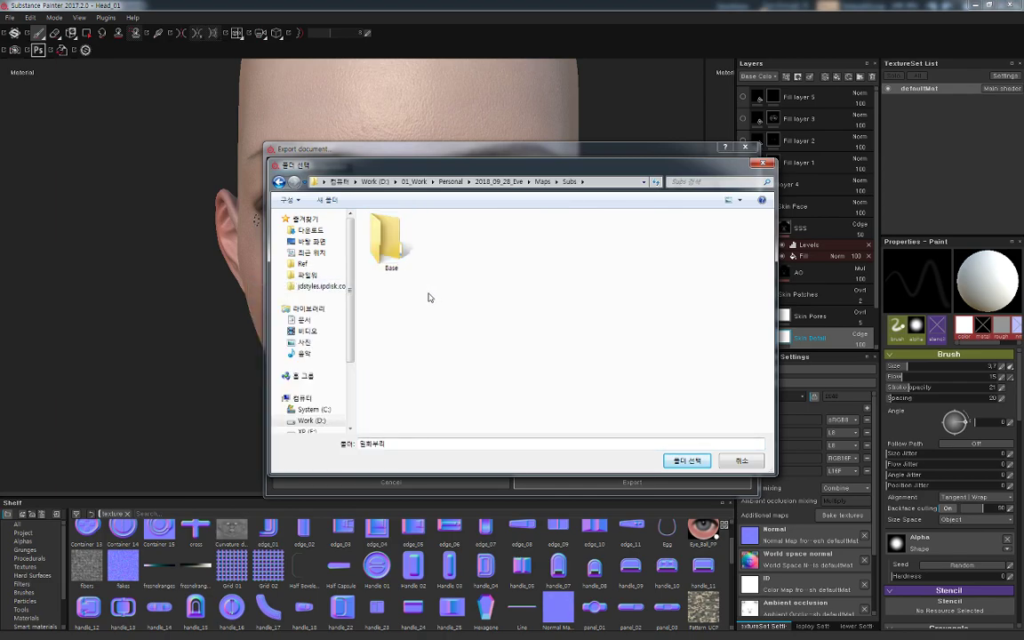
pyautogui.doubleClick(392, 249)
pyautogui.press('Return')
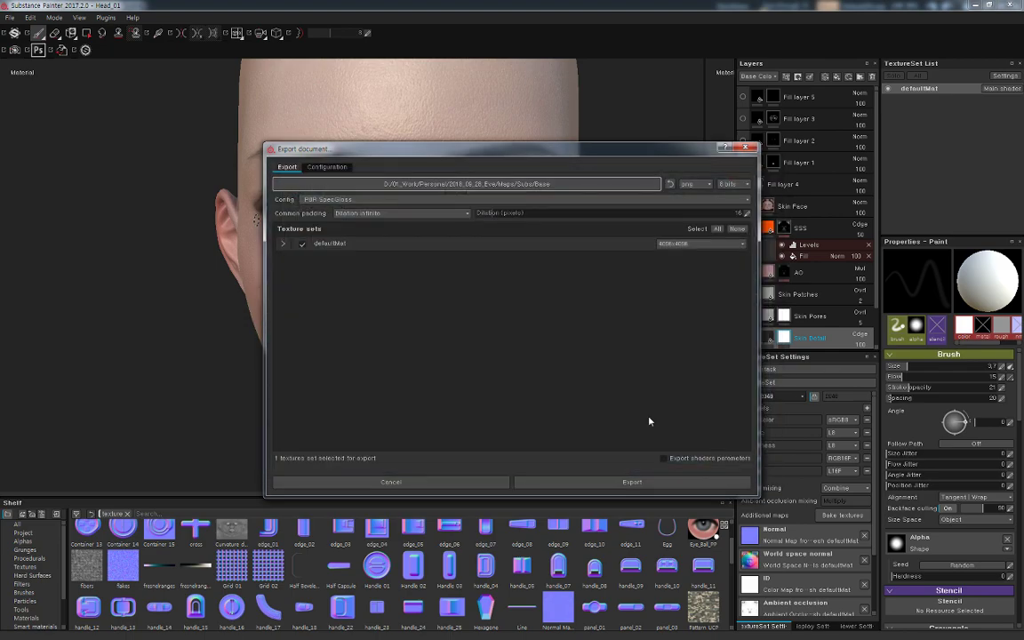
# Export the textures using the PBR MetalRough config
pyautogui.click(379, 200)
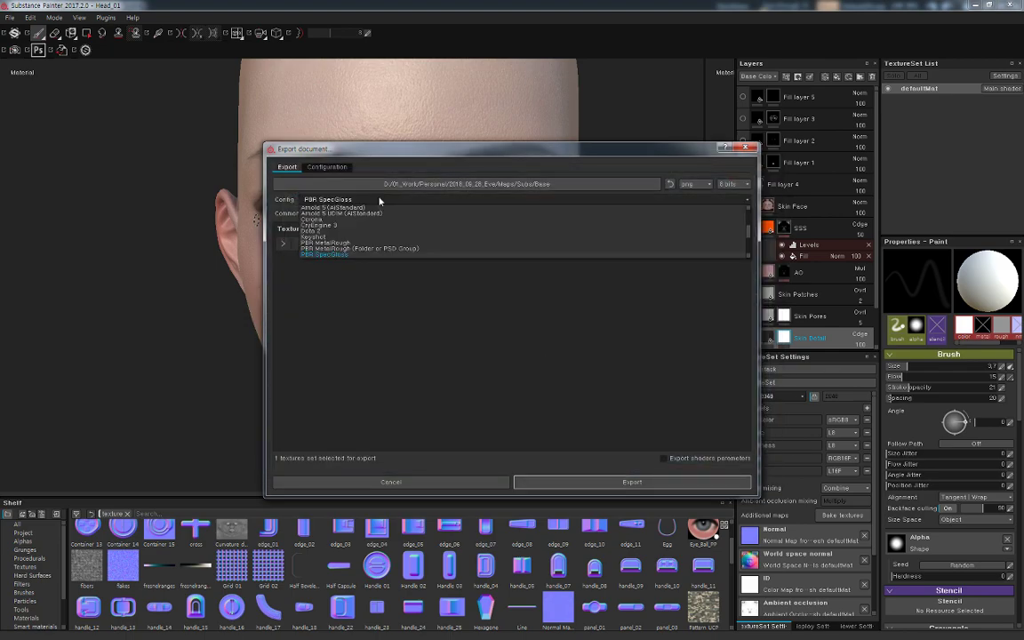
pyautogui.click(325, 242)
pyautogui.click(612, 482)
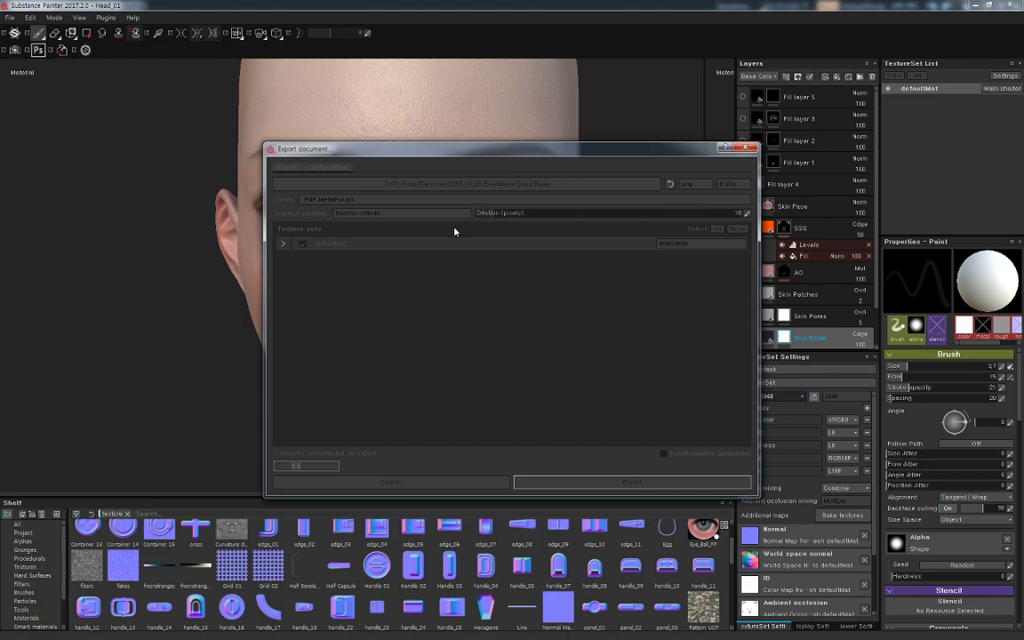
# Re-export the textures to Base with the PBR SpecGloss from MetalRough config
pyautogui.click(531, 339)
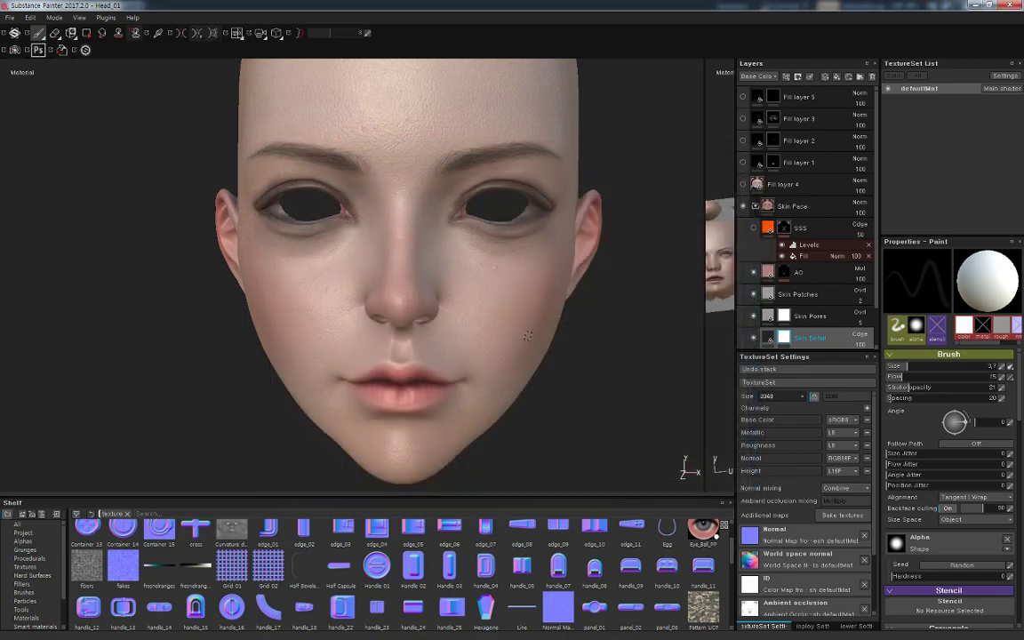
pyautogui.hotkey('ctrl', 'shift', 'e')
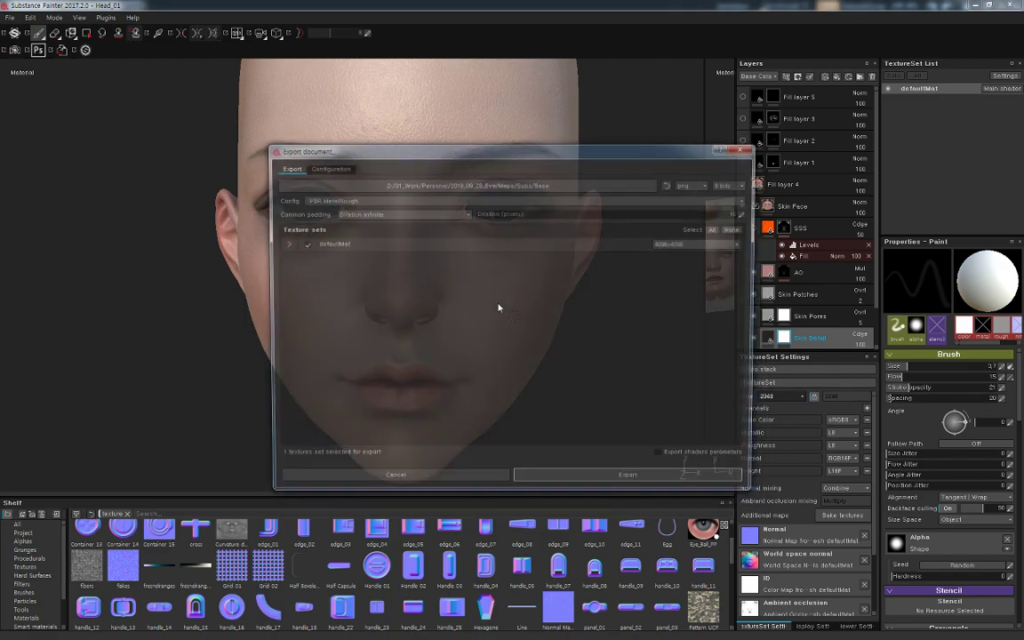
pyautogui.click(429, 200)
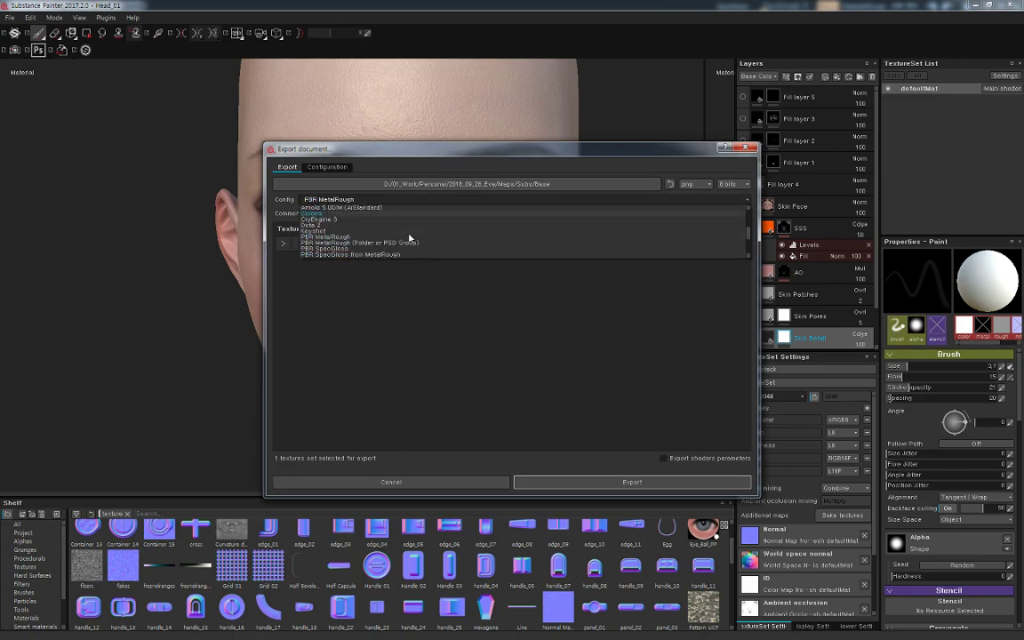
pyautogui.click(394, 243)
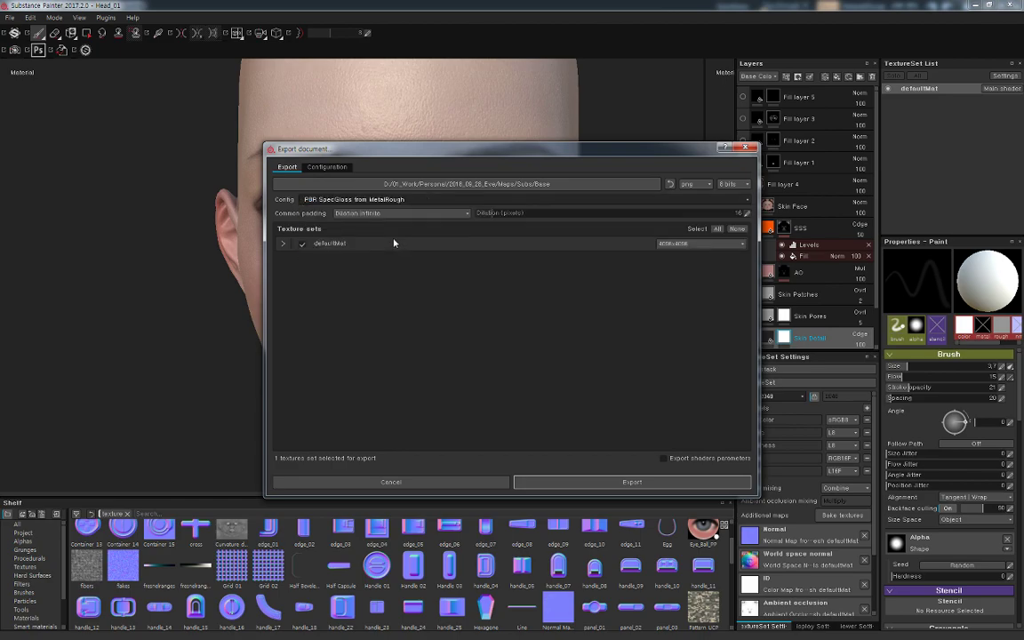
pyautogui.click(592, 482)
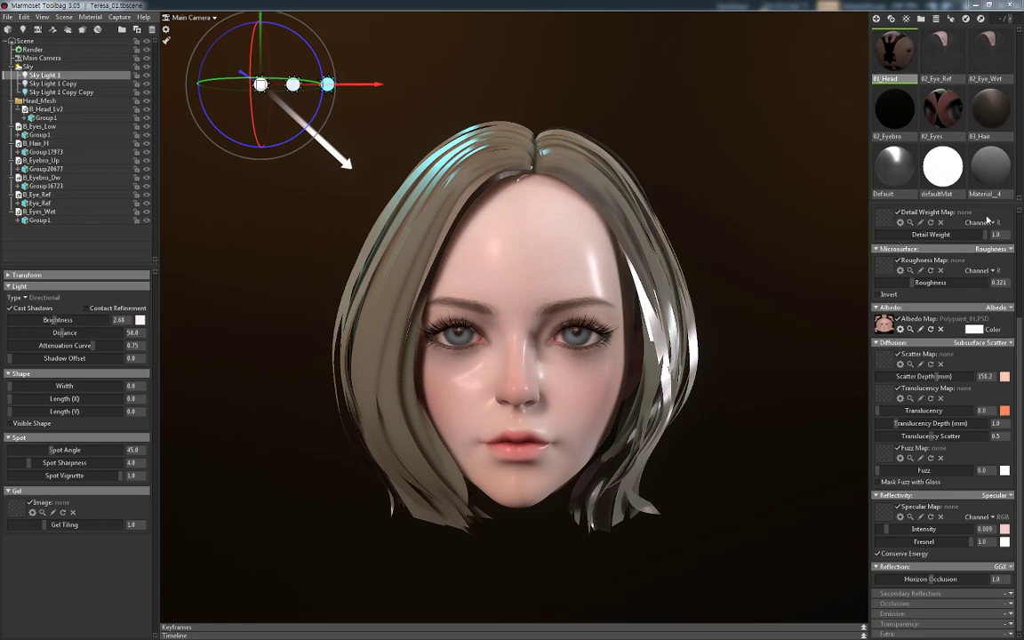
# Load the exported normal map into the 01_Head material with Flip Y enabled
pyautogui.scroll(3, 1013, 238)
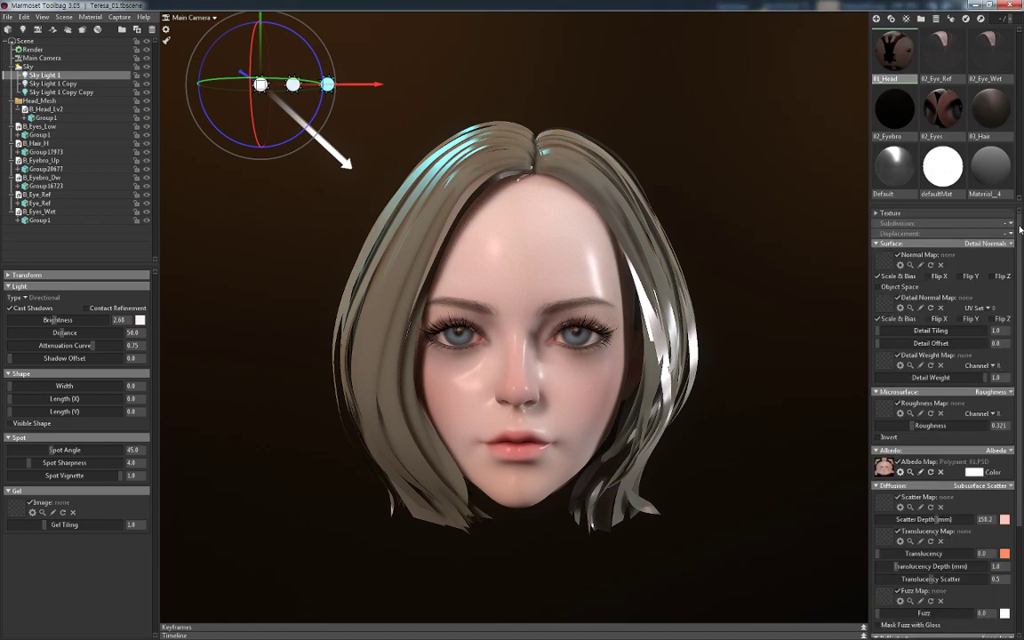
pyautogui.click(887, 255)
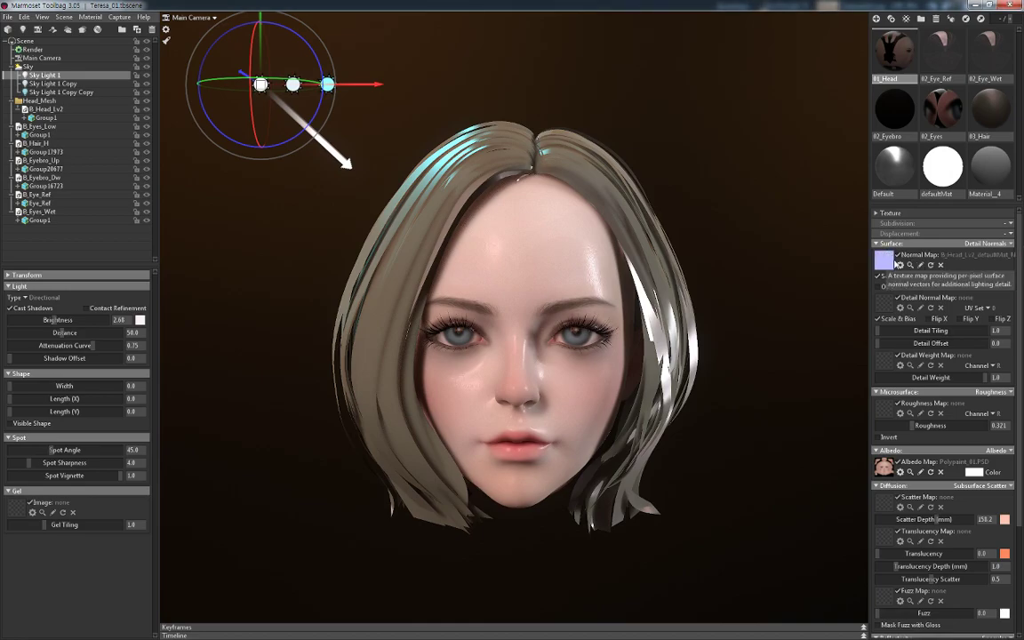
pyautogui.click(964, 277)
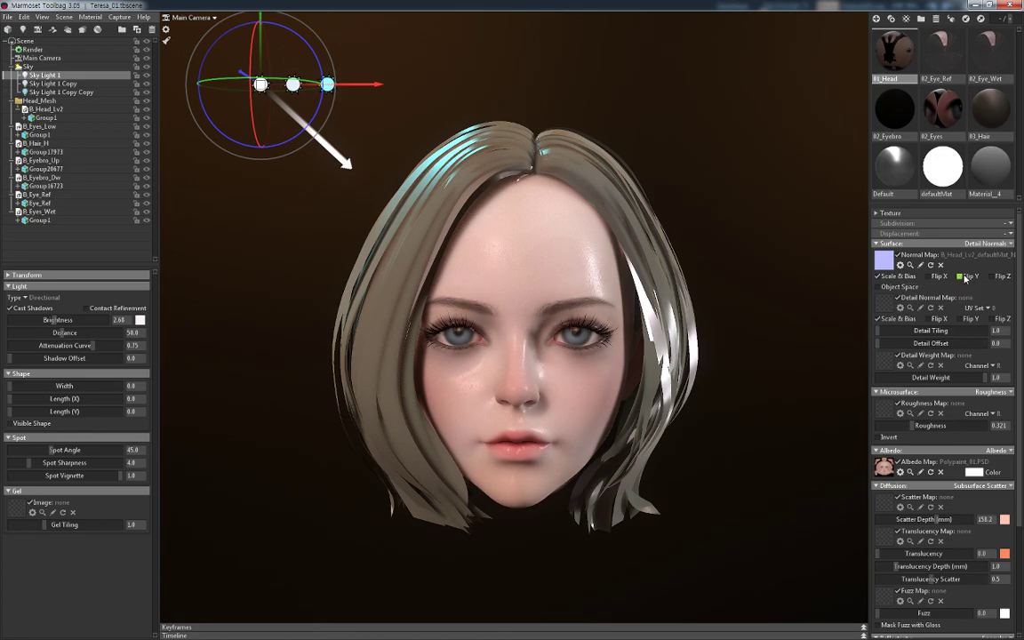
# Drag the exported roughness texture into the head material's Roughness Map slot
pyautogui.scroll(5, 600, 374)
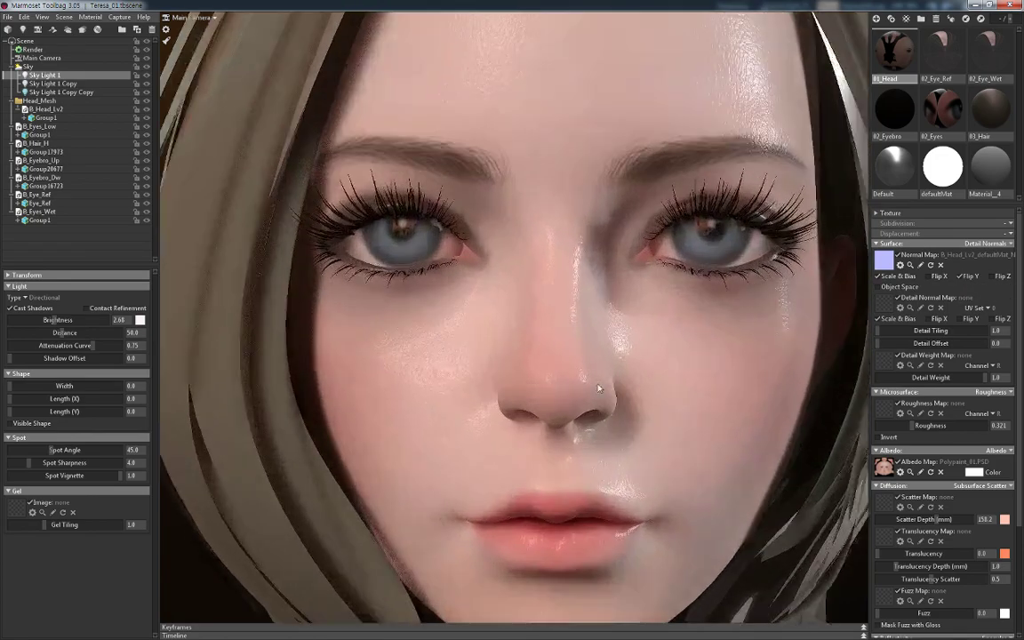
pyautogui.scroll(-1, 600, 374)
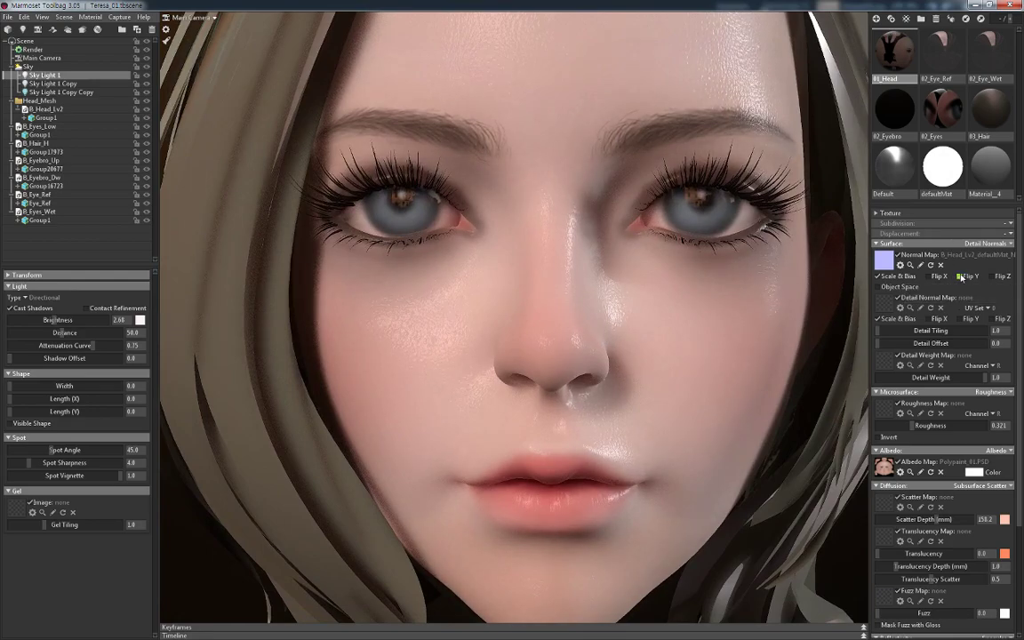
pyautogui.scroll(-3, 696, 258)
pyautogui.scroll(-2, 702, 249)
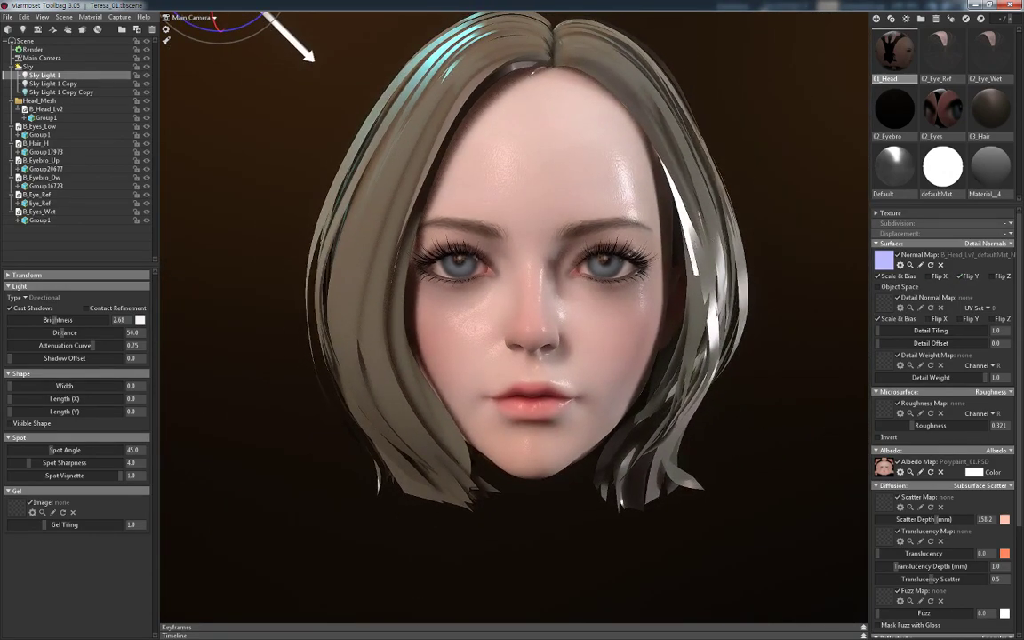
pyautogui.moveTo(798, 369); pyautogui.dragTo(885, 409)
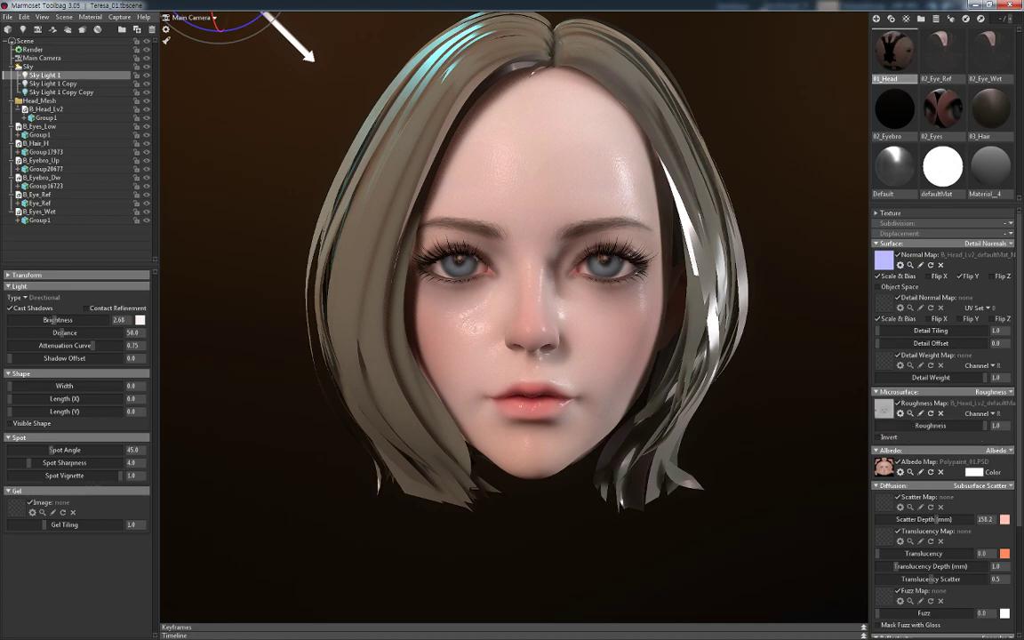
pyautogui.scroll(-1, 942, 373)
pyautogui.scroll(-1, 960, 391)
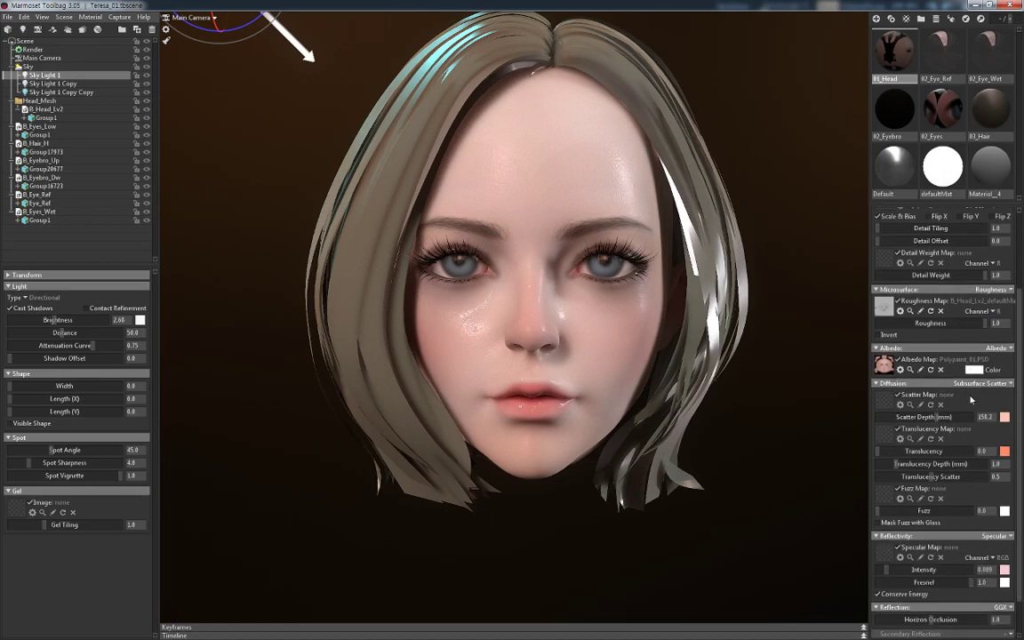
pyautogui.scroll(-2, 972, 396)
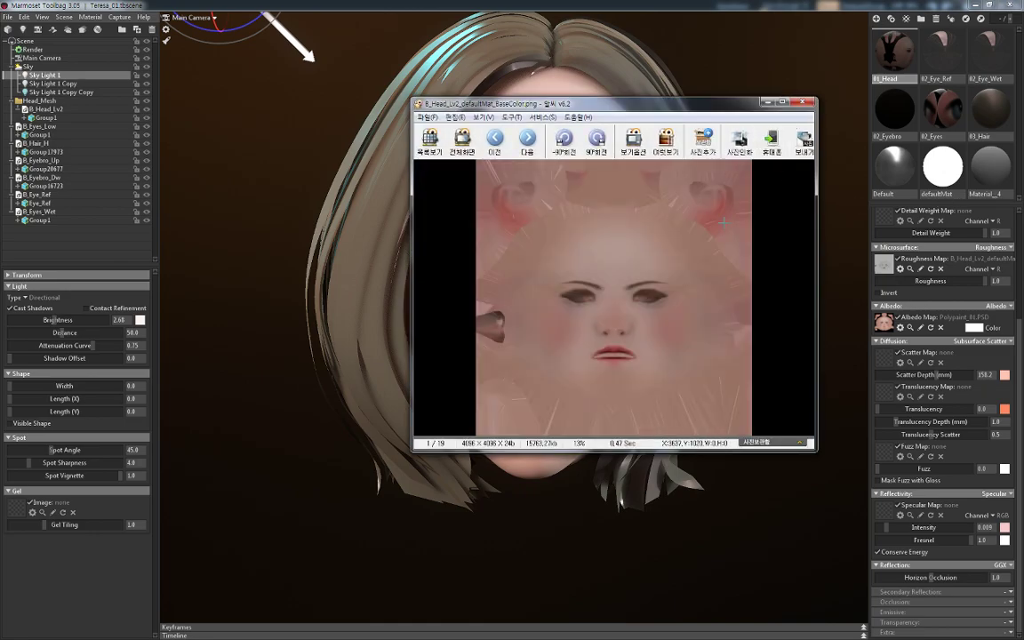
# Apply the BaseColor texture as albedo, inspect the face close up, then return to Painter
pyautogui.click(809, 103)
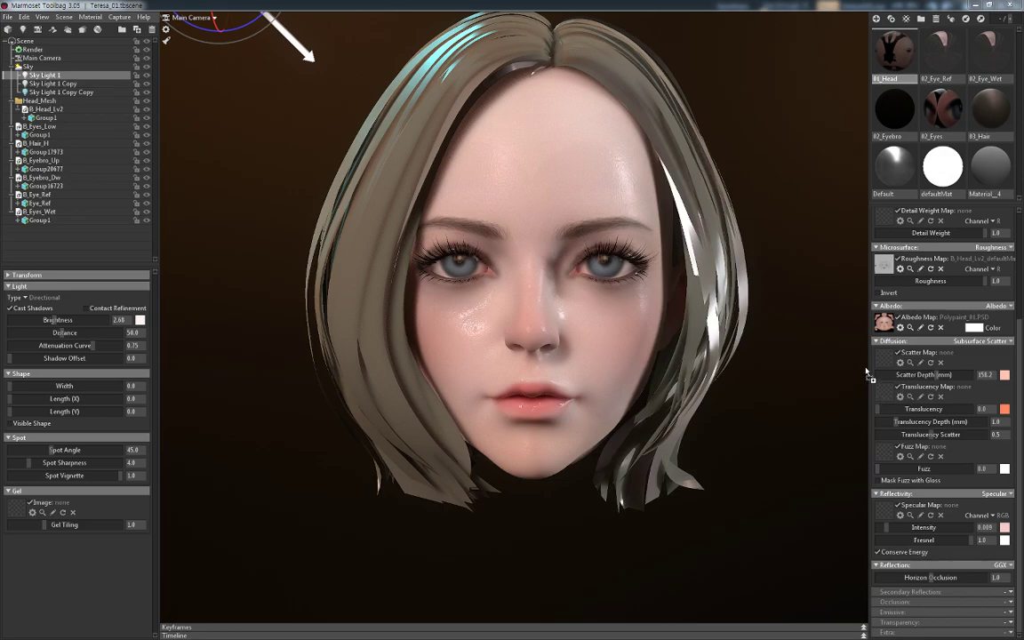
pyautogui.click(882, 324)
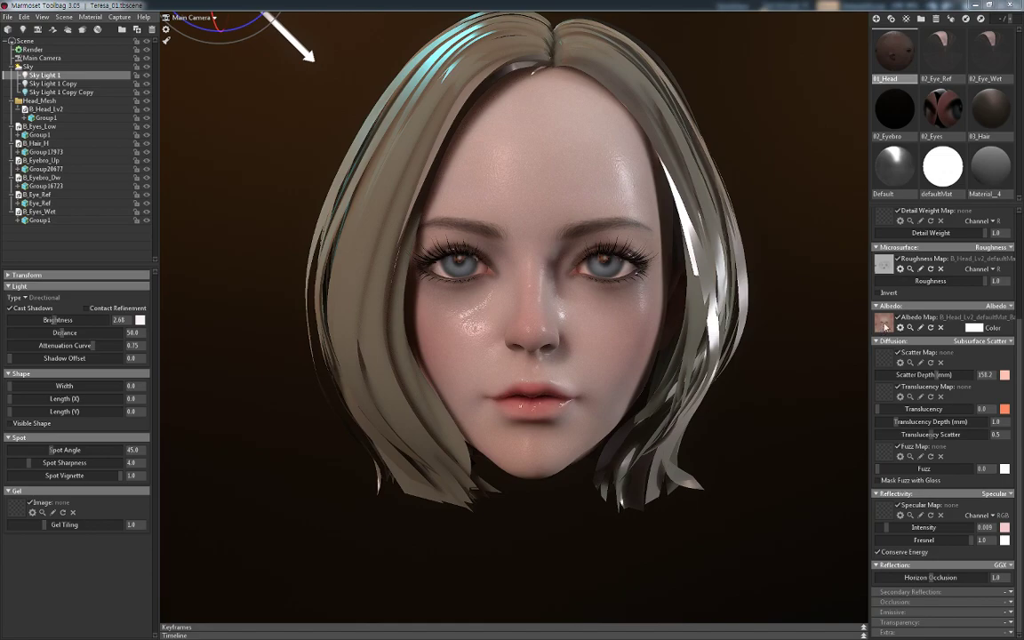
pyautogui.scroll(3, 826, 351)
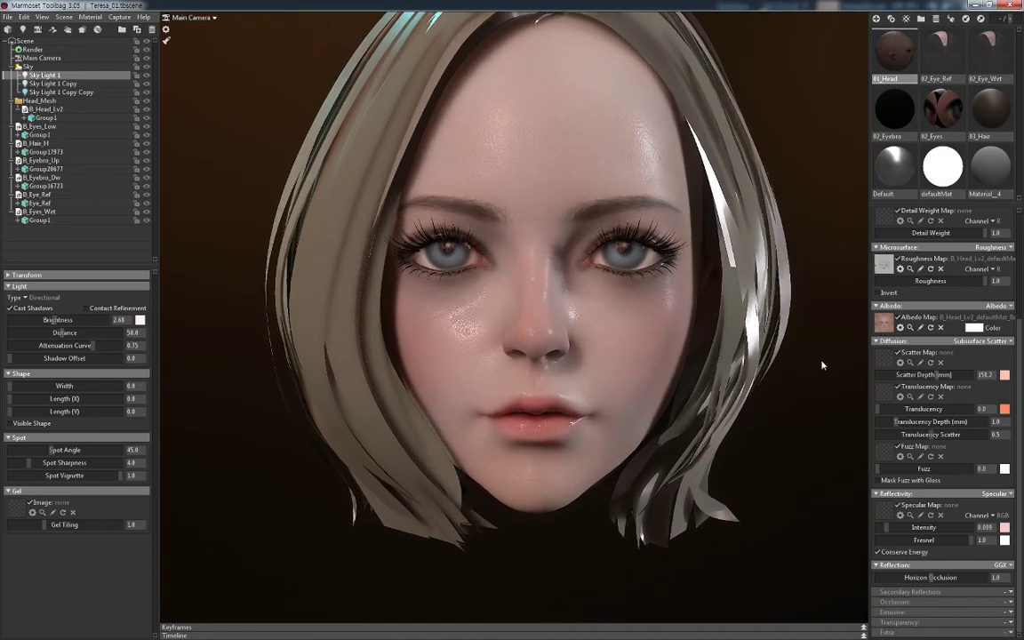
pyautogui.scroll(2, 821, 365)
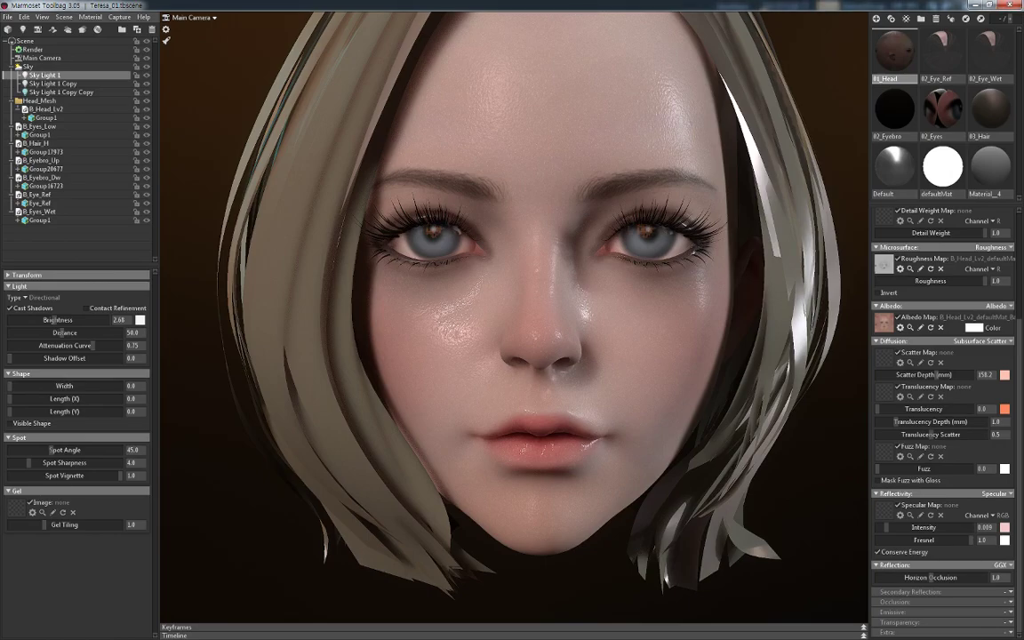
pyautogui.hotkey('alt', 'Tab')
pyautogui.hotkey('alt', 'Tab')
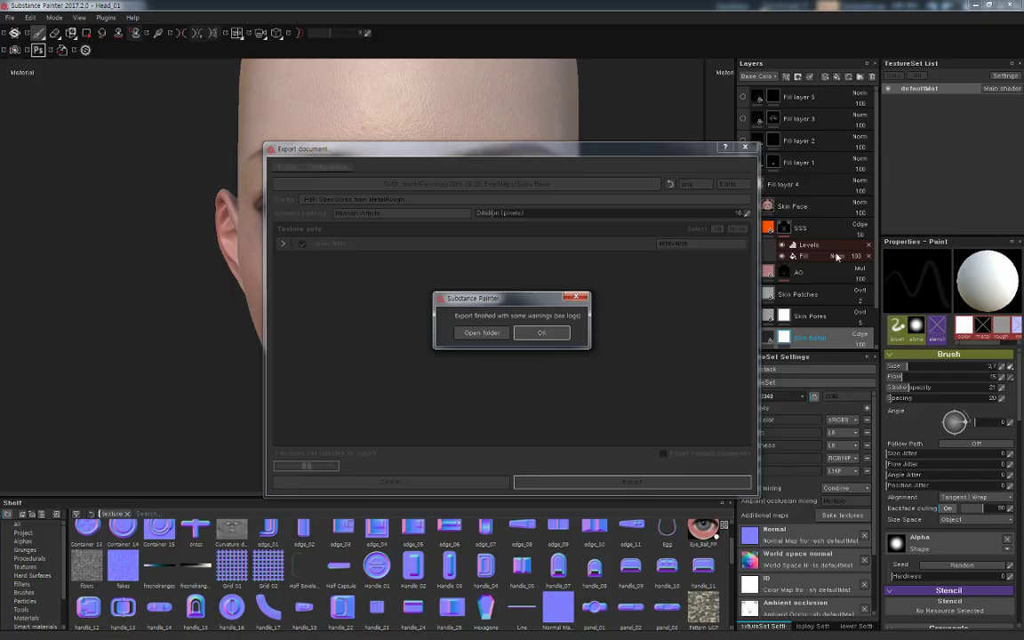
pyautogui.click(537, 332)
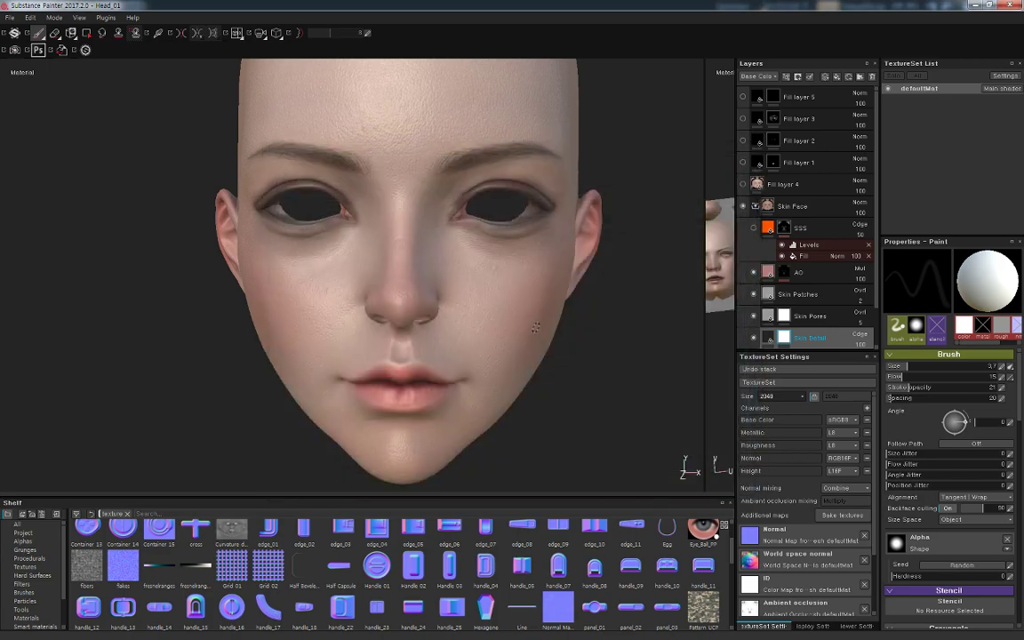
# Make Fill layers 1 and 2 visible again while leaving Fill layer 3 hidden
pyautogui.click(743, 163)
pyautogui.click(743, 141)
pyautogui.click(743, 118)
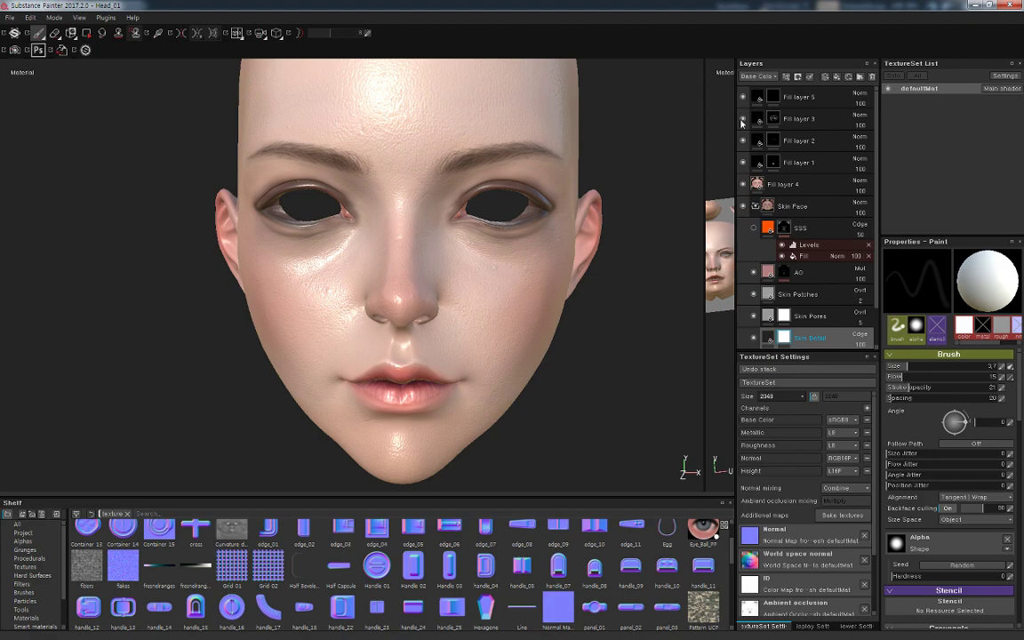
pyautogui.click(743, 118)
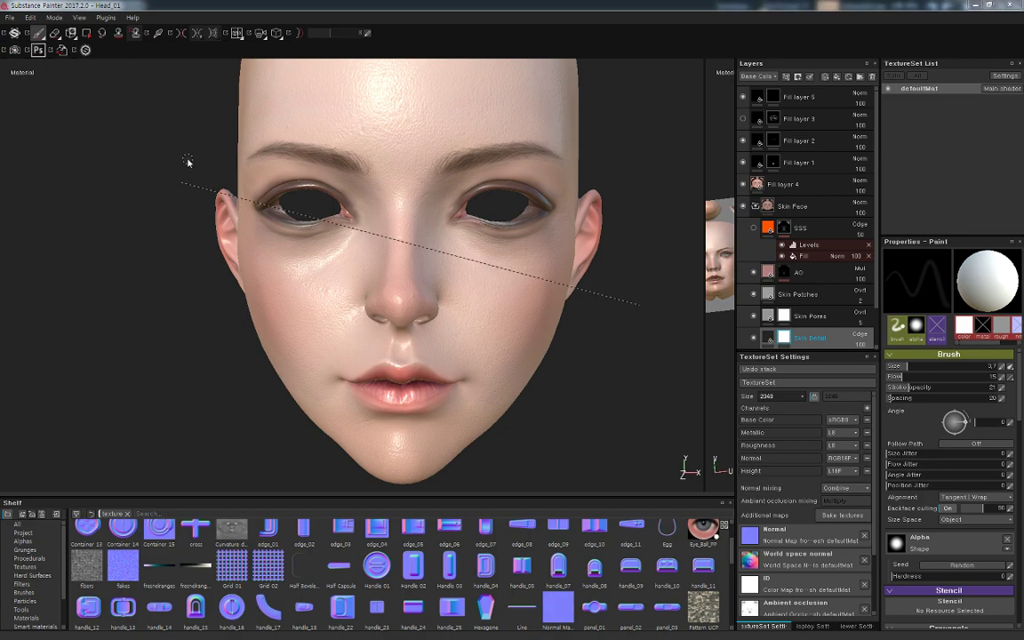
pyautogui.hotkey('ctrl', 'shift', 'e')
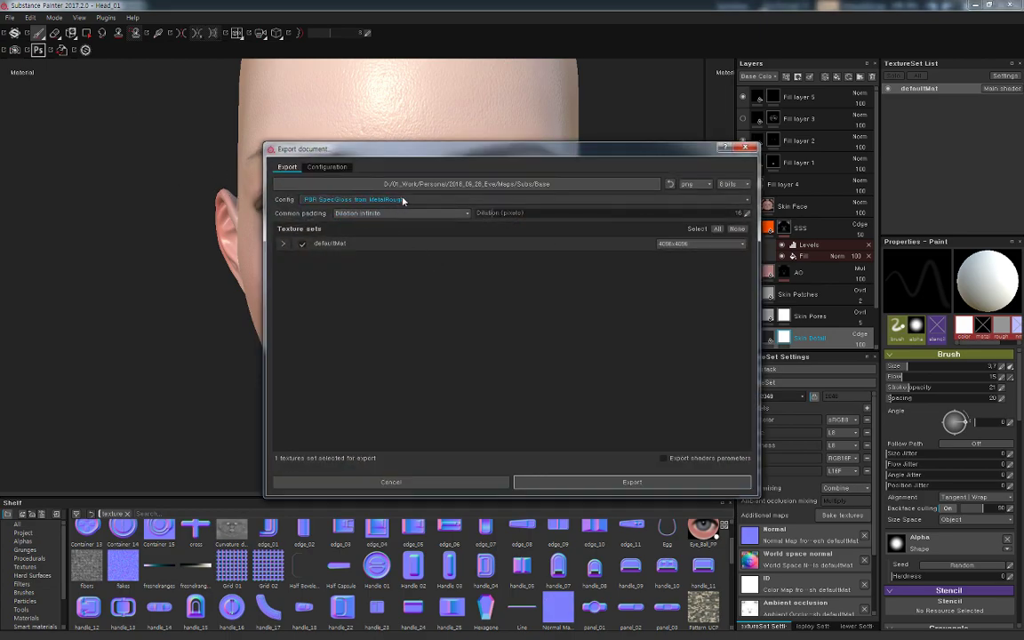
# Export with PBR SpecGloss from MetalRough into a new Spec folder under Subs
pyautogui.click(405, 202)
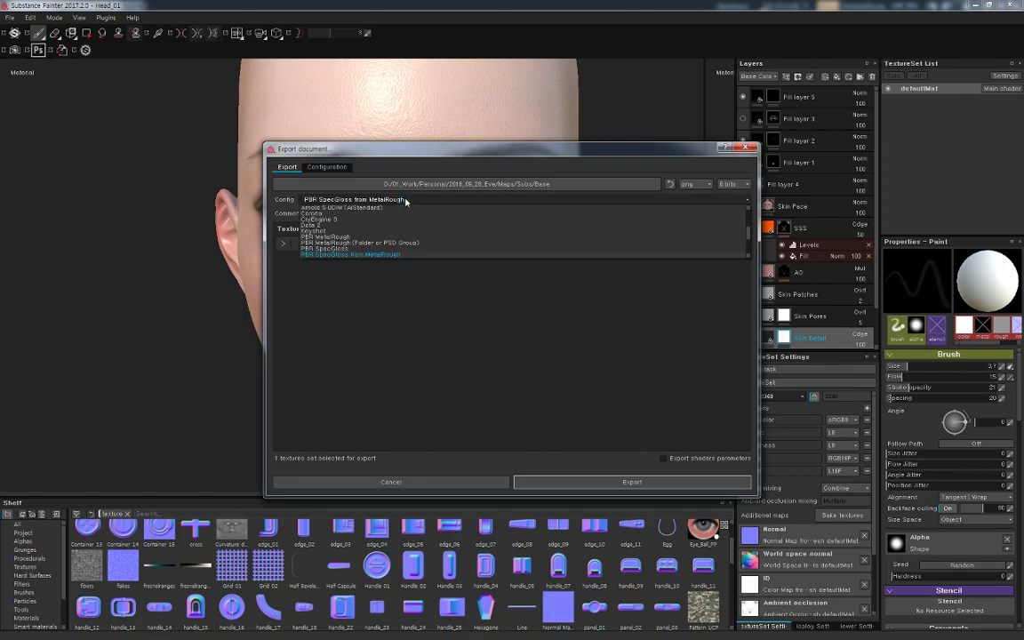
pyautogui.click(405, 201)
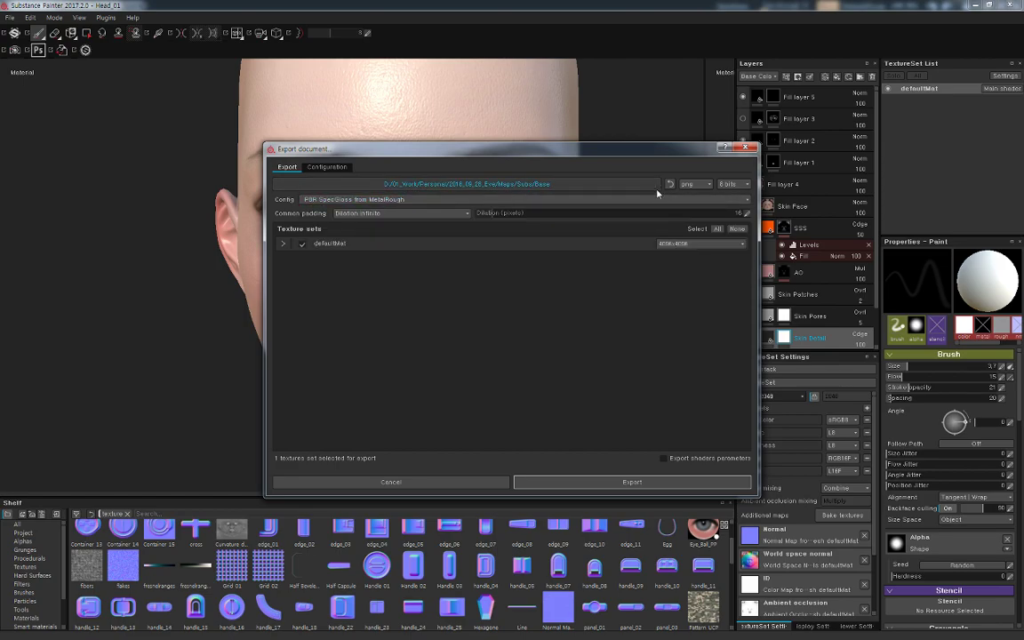
pyautogui.click(593, 185)
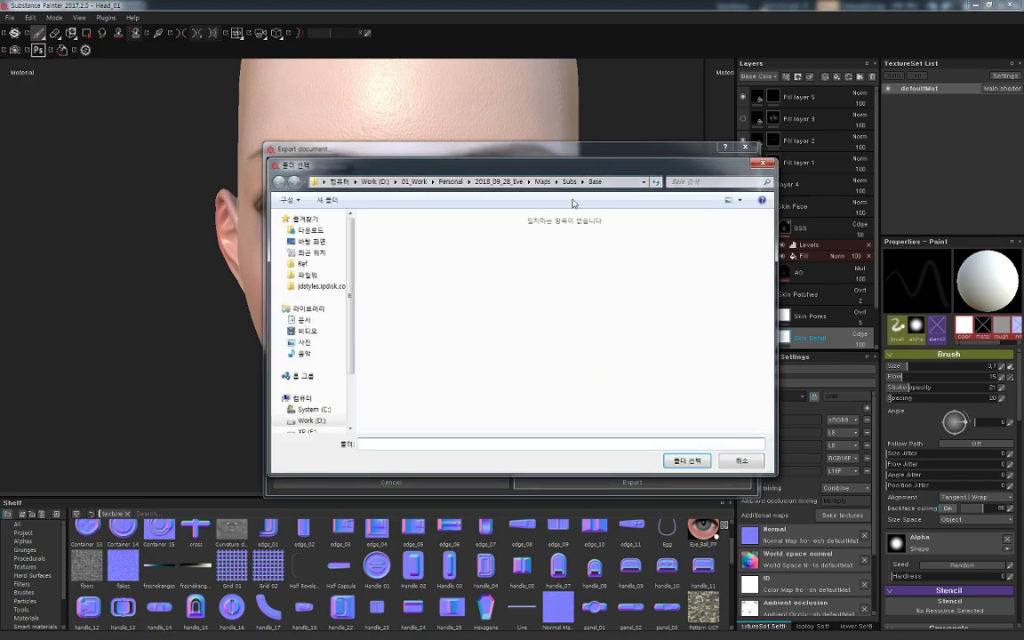
pyautogui.click(570, 182)
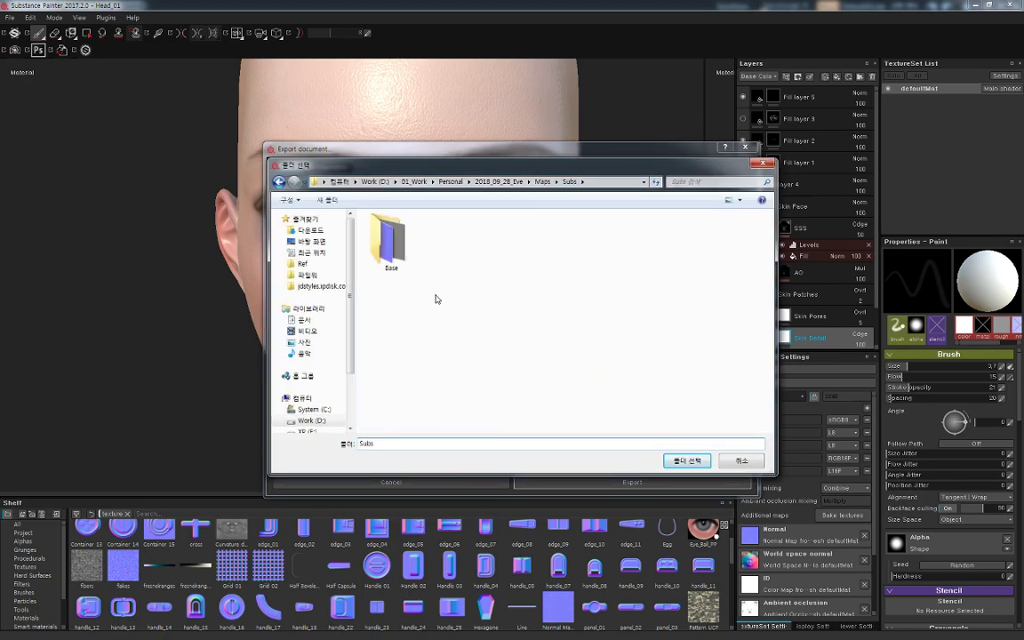
pyautogui.rightClick(434, 296)
pyautogui.write('wfSpec')
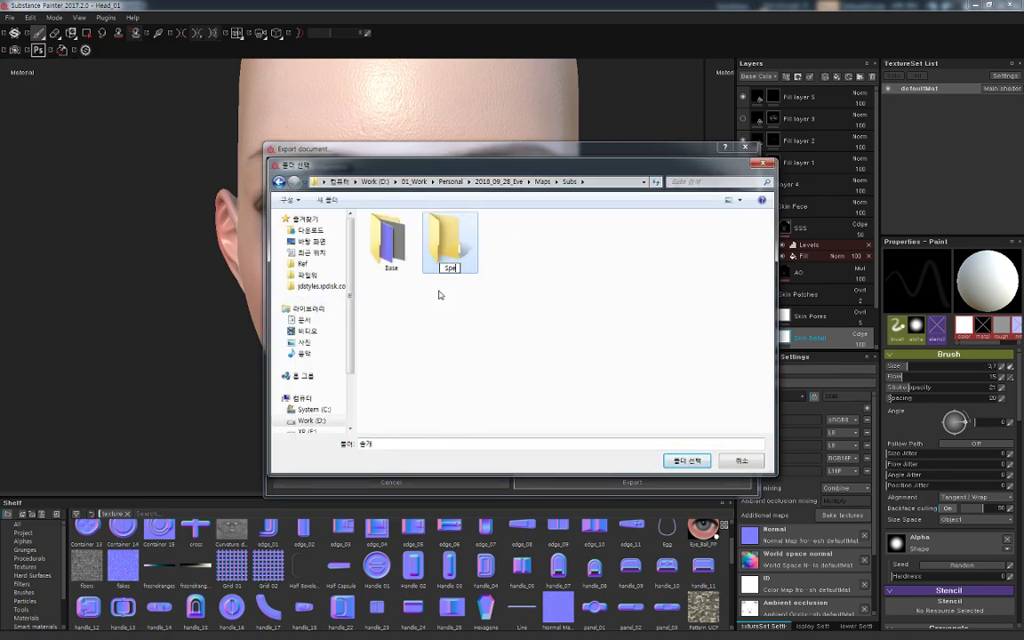
pyautogui.press('Return')
pyautogui.press('Return')
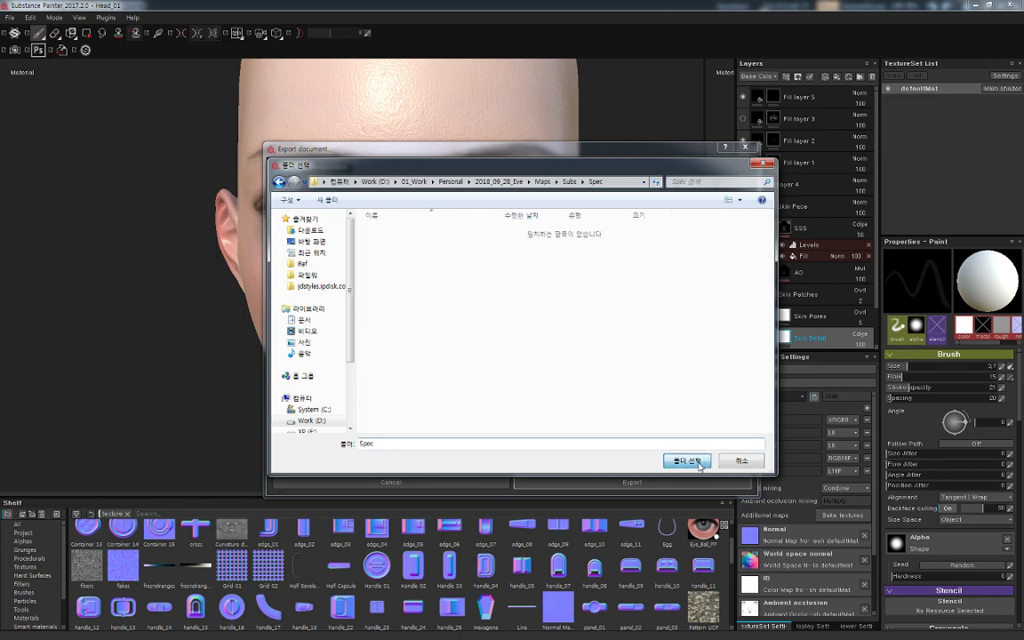
pyautogui.press('Return')
pyautogui.click(638, 488)
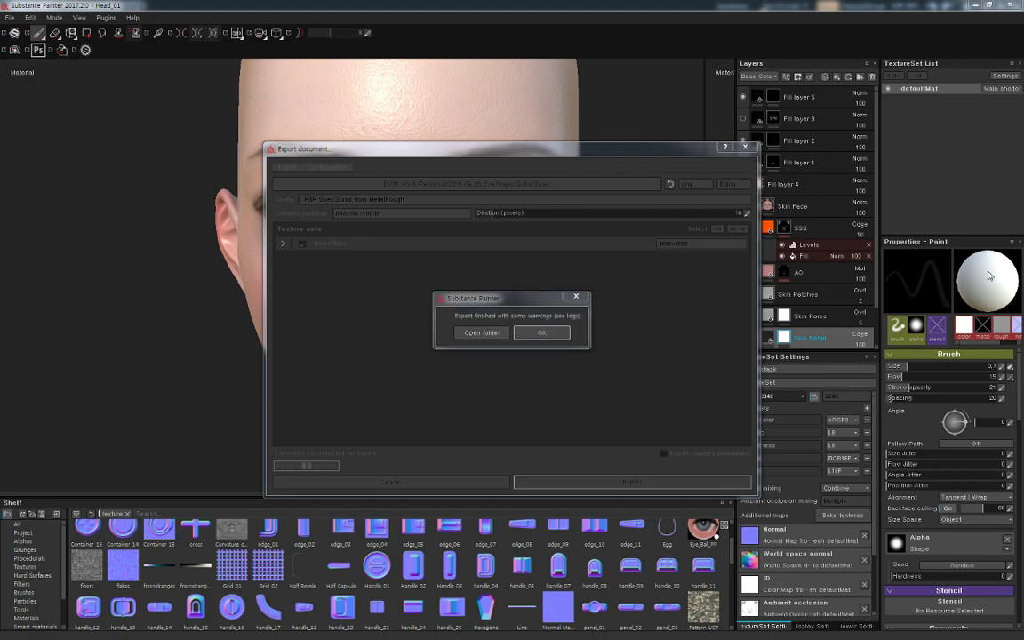
pyautogui.click(556, 332)
# Back in Toolbag, zoom out and rotate the sky light around the head
pyautogui.click(975, 4)
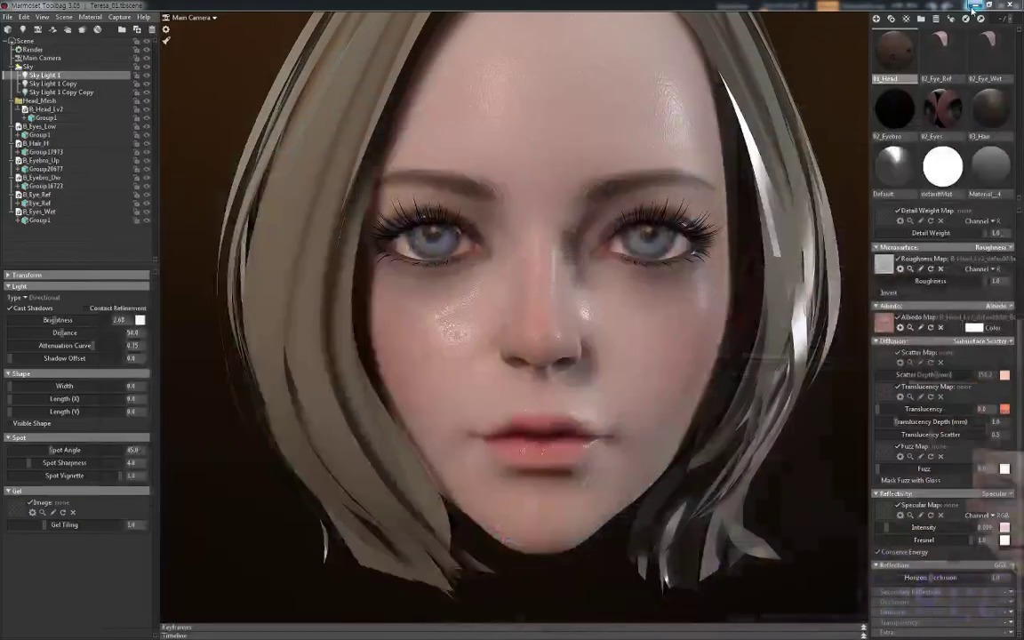
pyautogui.scroll(-2, 734, 201)
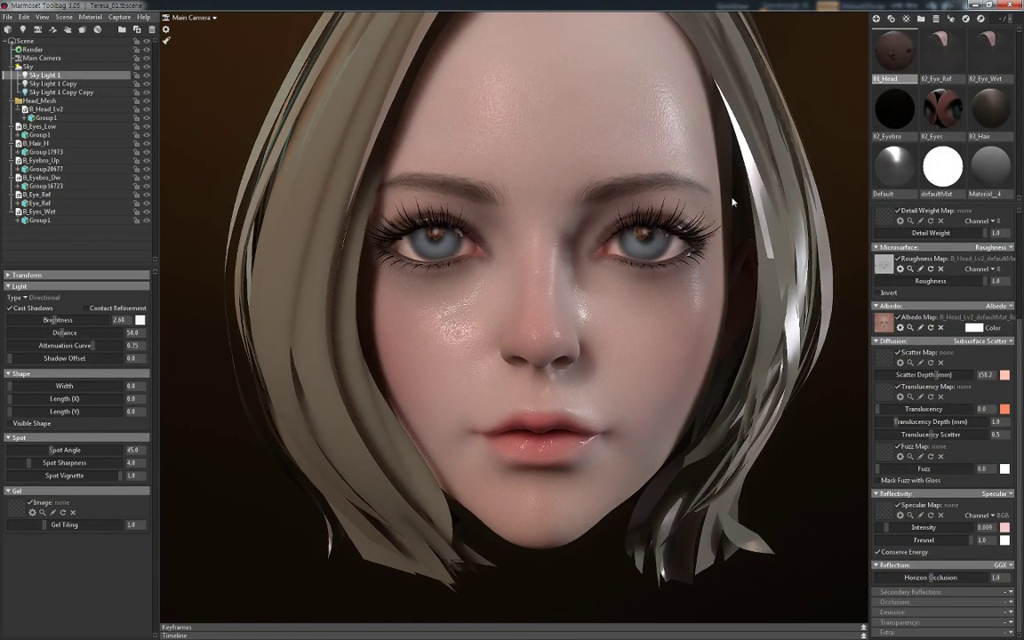
pyautogui.scroll(-2, 727, 191)
pyautogui.keyDown('shift'); pyautogui.moveTo(727, 191); pyautogui.dragTo(623, 191, button='right'); pyautogui.keyUp('shift')
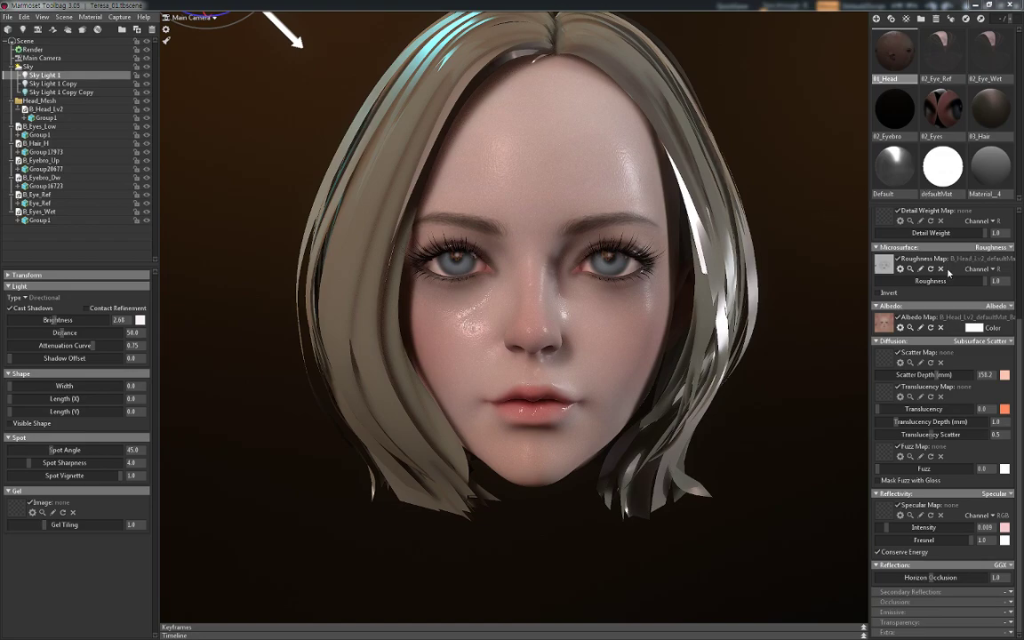
pyautogui.scroll(1, 875, 267)
pyautogui.scroll(1, 874, 272)
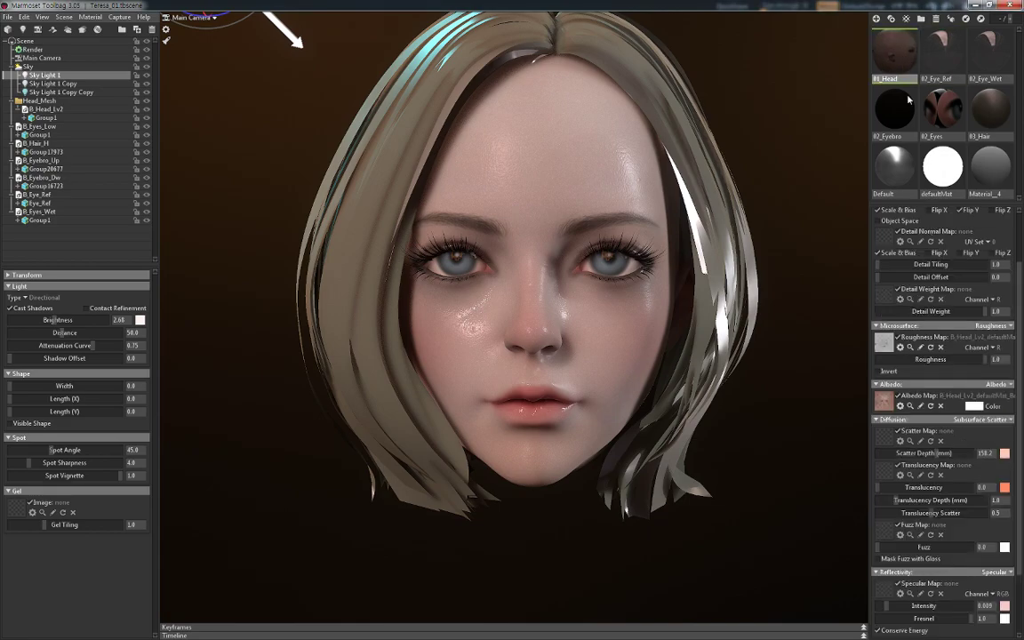
pyautogui.scroll(1, 872, 275)
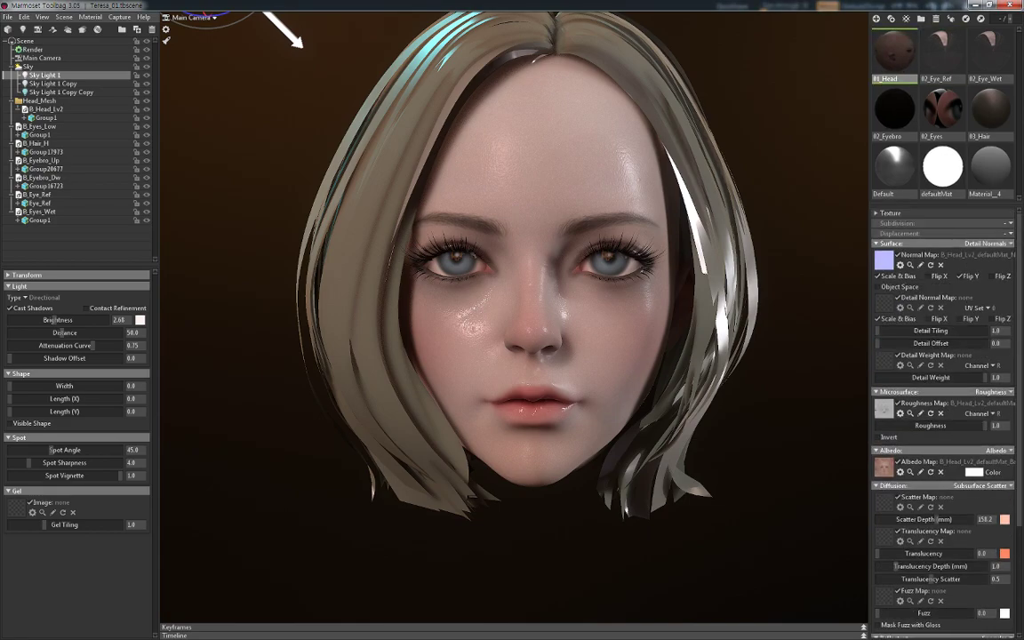
# Load a detail normal texture onto the head material, then clear it again
pyautogui.moveTo(800, 278); pyautogui.dragTo(884, 303)
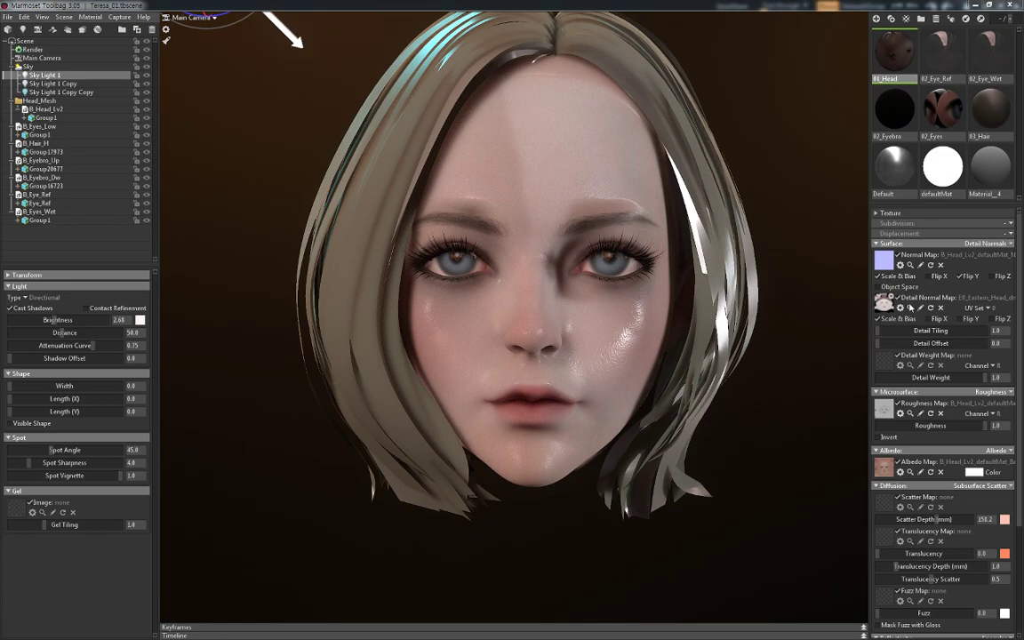
pyautogui.click(940, 308)
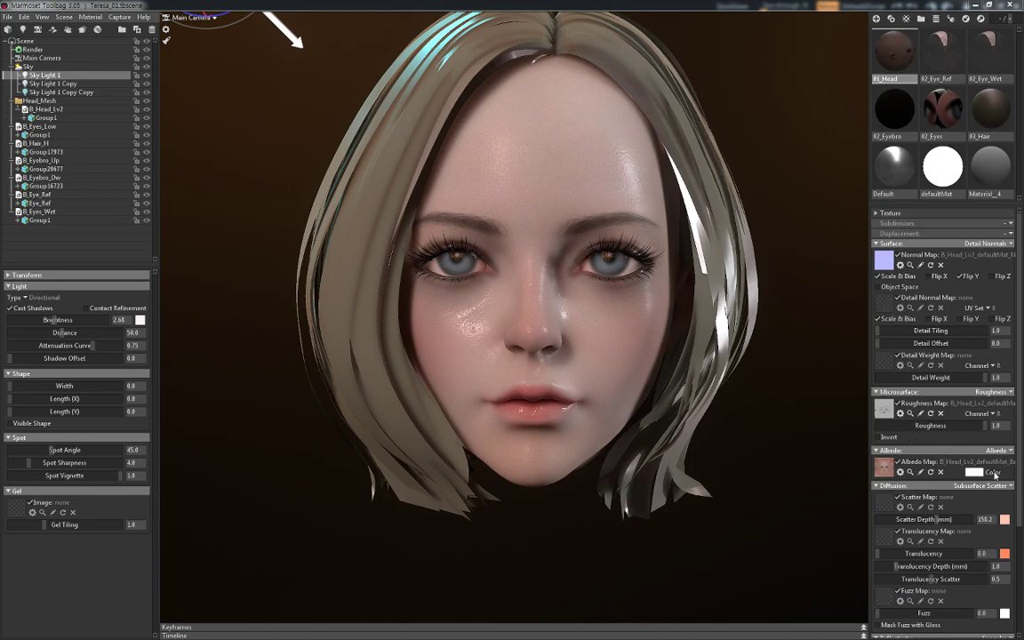
pyautogui.scroll(-2, 1019, 530)
pyautogui.scroll(-2, 1018, 530)
pyautogui.scroll(-1, 1018, 530)
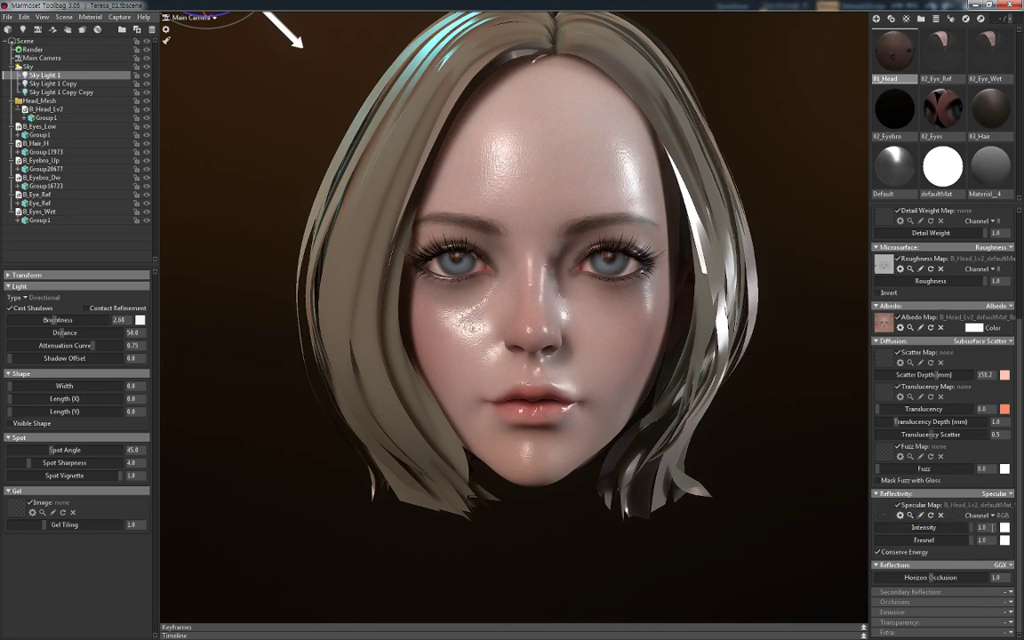
# Tint the head material's specular colour pale pink and rotate the lighting
pyautogui.click(1004, 527)
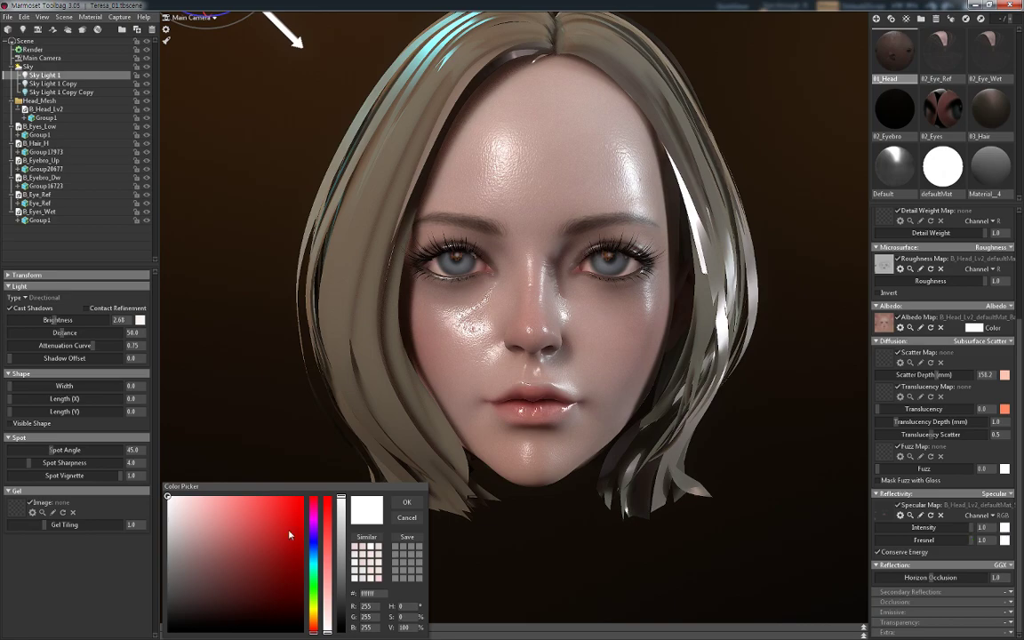
pyautogui.moveTo(199, 494); pyautogui.dragTo(195, 496)
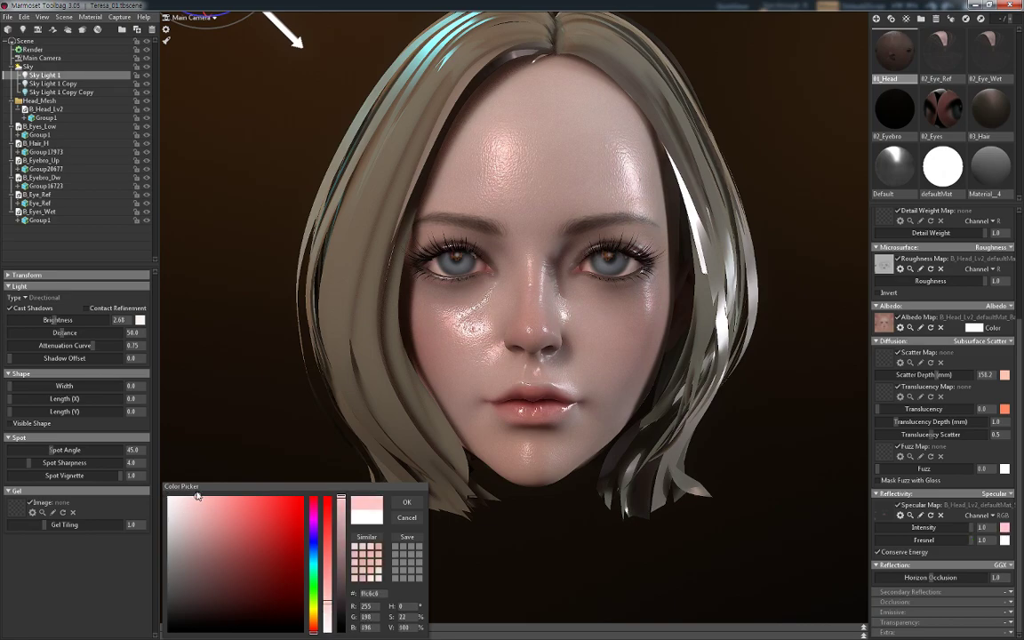
pyautogui.click(406, 502)
pyautogui.moveTo(683, 449)
pyautogui.keyDown('shift'); pyautogui.mouseDown()
pyautogui.moveTo(740, 517)
pyautogui.moveTo(761, 520)
pyautogui.mouseUp(); pyautogui.keyUp('shift')
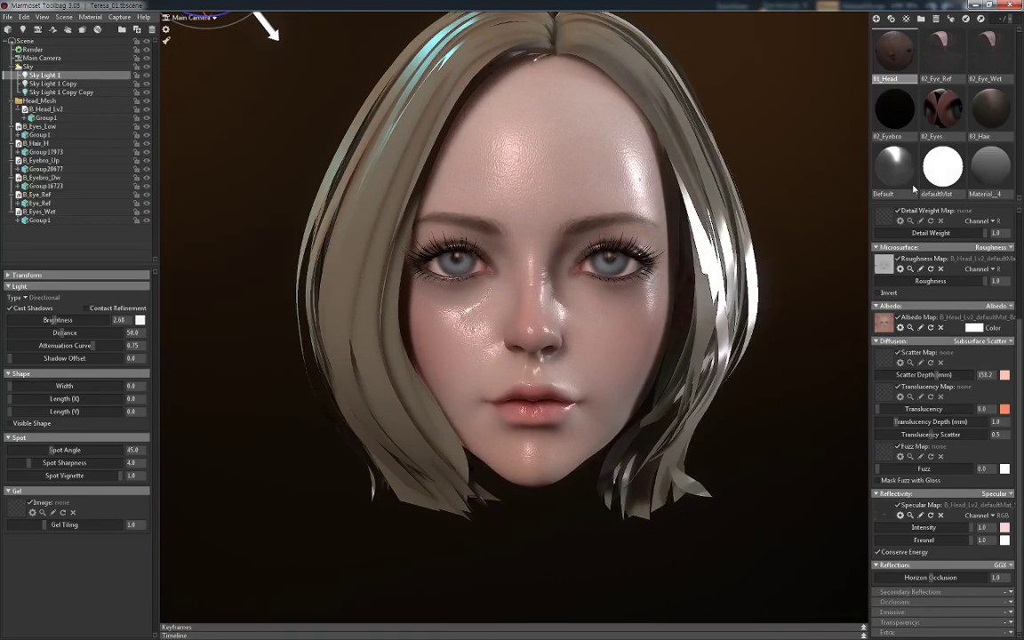
# Make the 02_Eye_Ref material's specular colour nearly white and rotate the lighting across the face
pyautogui.click(958, 64)
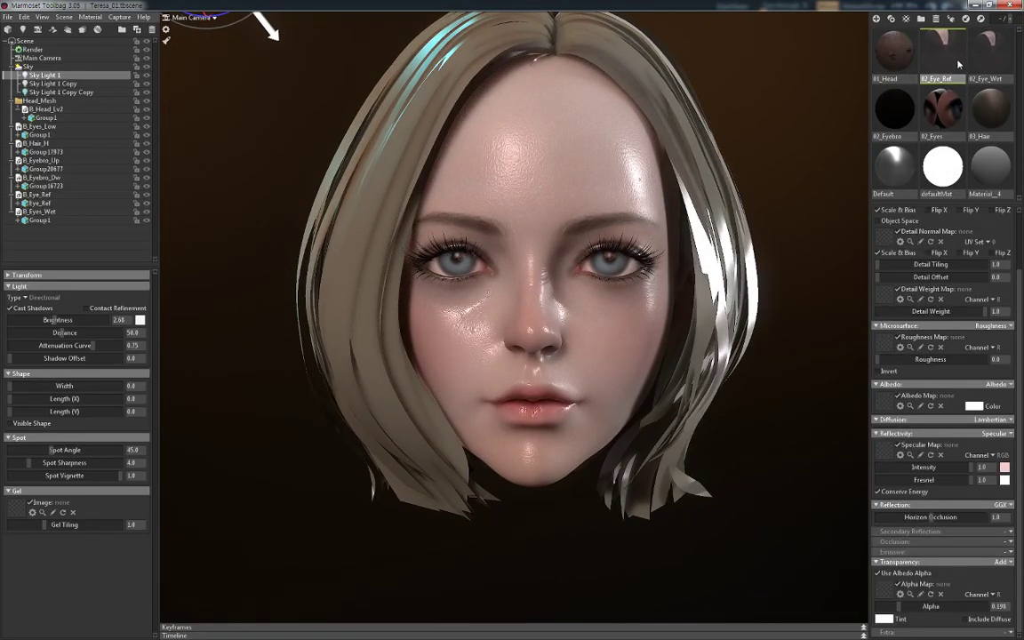
pyautogui.click(1003, 467)
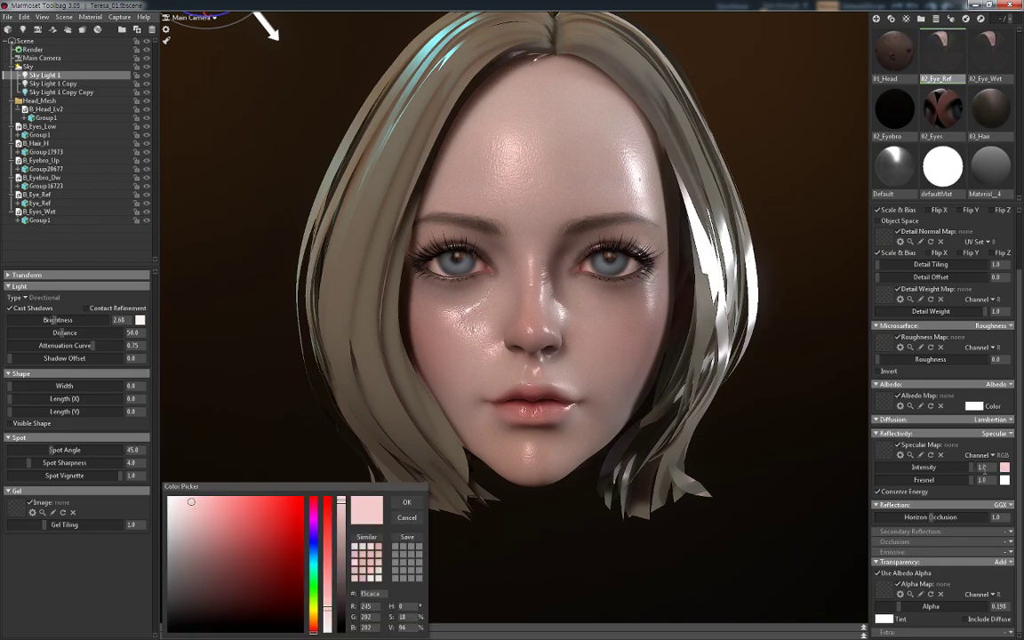
pyautogui.click(169, 496)
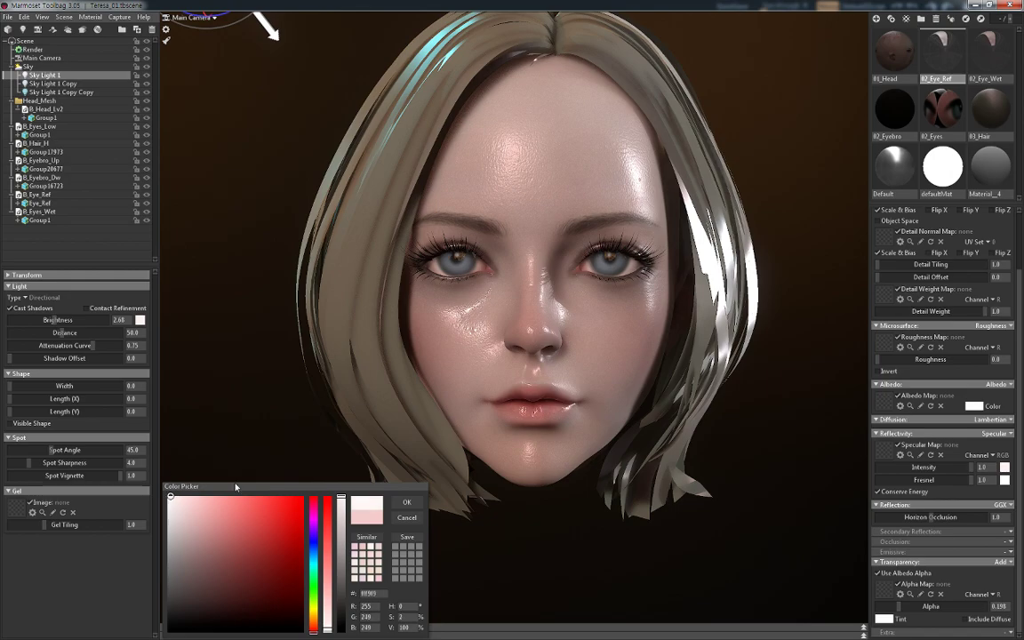
pyautogui.click(406, 501)
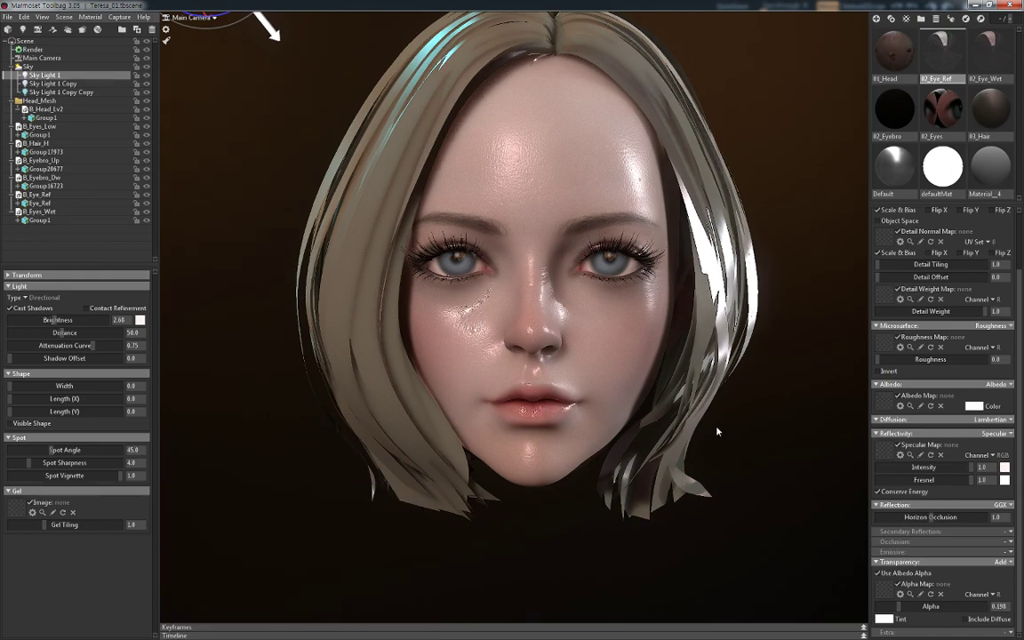
pyautogui.moveTo(715, 429)
pyautogui.keyDown('shift'); pyautogui.mouseDown()
pyautogui.moveTo(752, 433)
pyautogui.moveTo(737, 427)
pyautogui.moveTo(735, 405)
pyautogui.mouseUp(); pyautogui.keyUp('shift')
# Return to editing the 01_Head material's settings
pyautogui.scroll(-3, 738, 427)
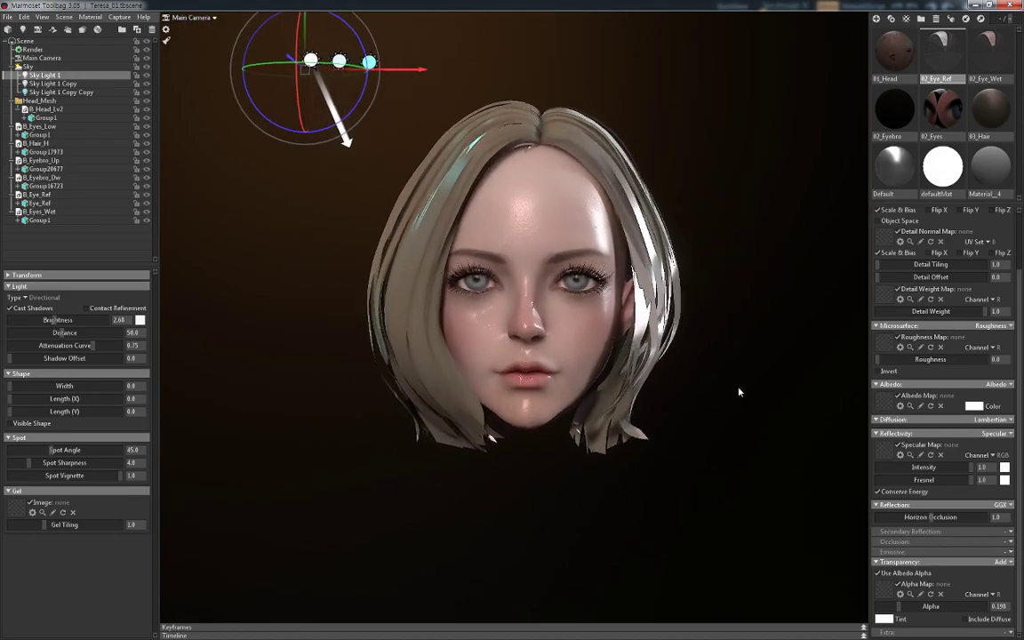
pyautogui.scroll(3, 727, 418)
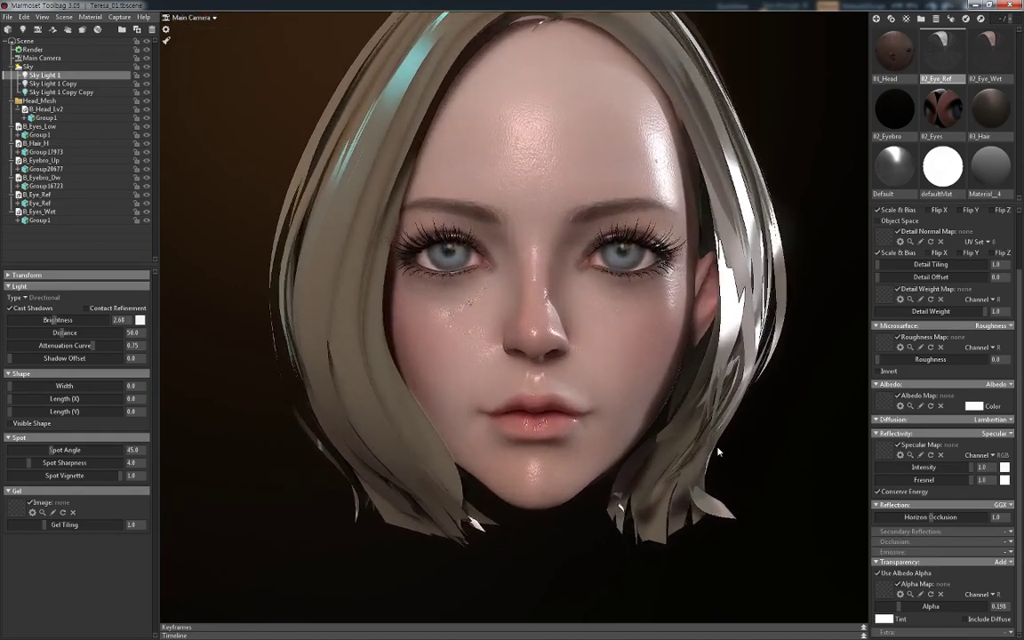
pyautogui.scroll(-3, 720, 412)
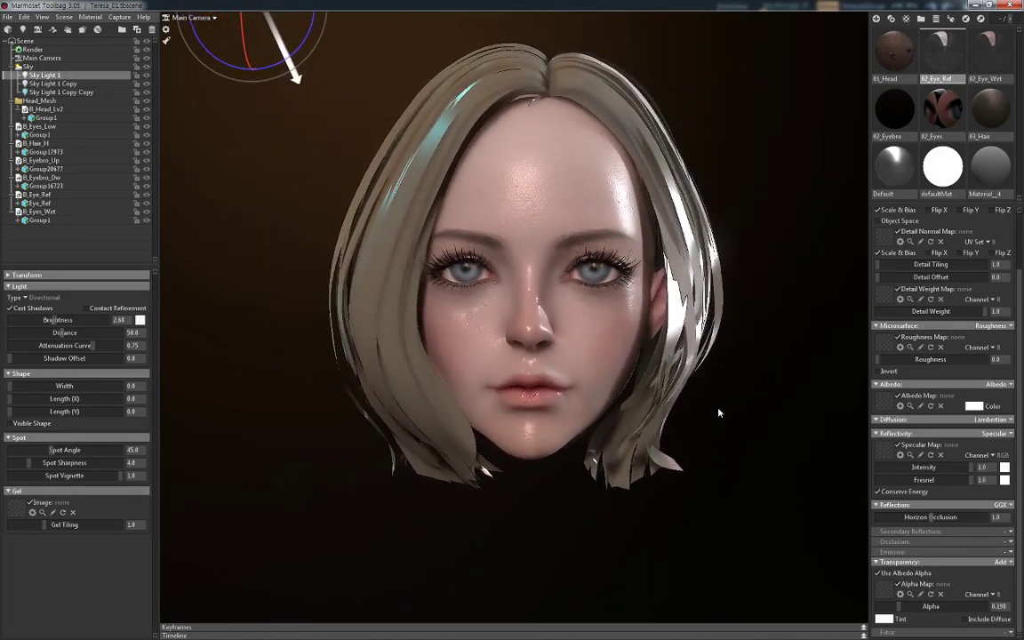
pyautogui.scroll(2, 719, 412)
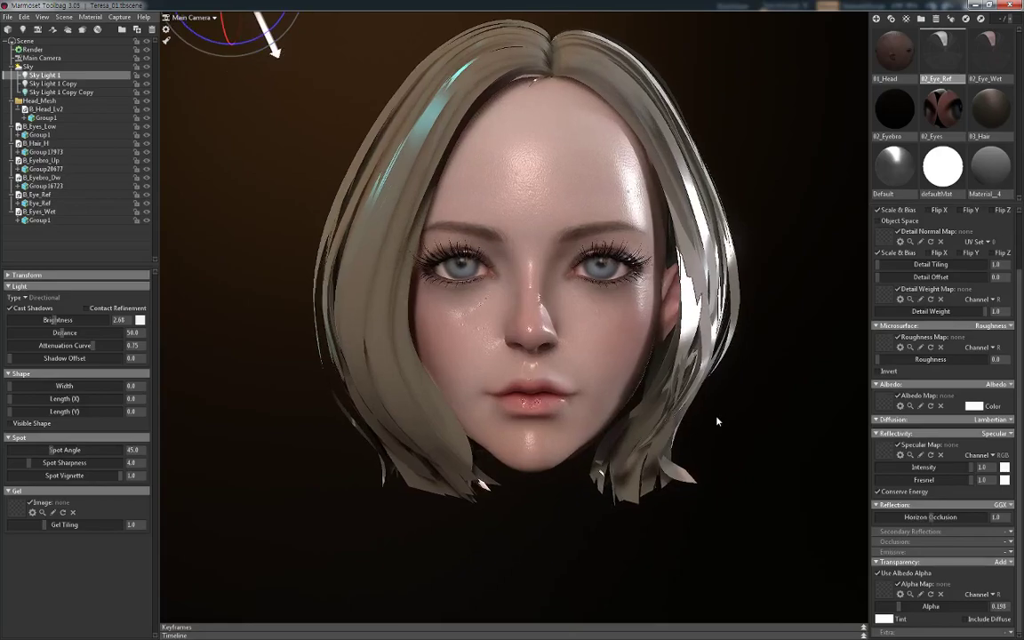
pyautogui.click(894, 51)
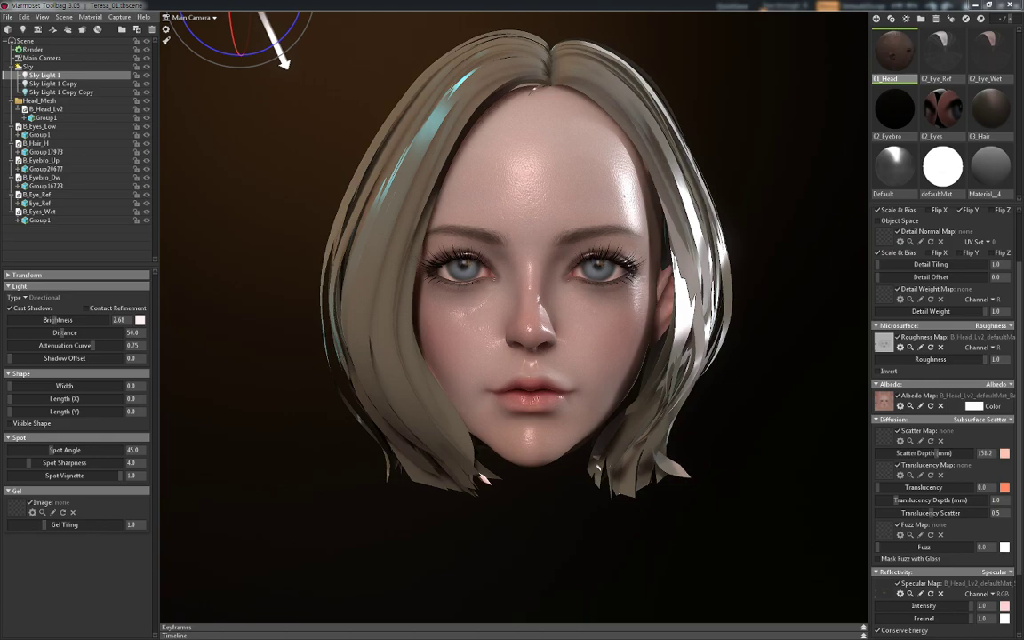
# Load Polypaint_01.PSD as the head's albedo map, deselect the sky light and orbit the camera
pyautogui.moveTo(805, 363); pyautogui.dragTo(884, 400)
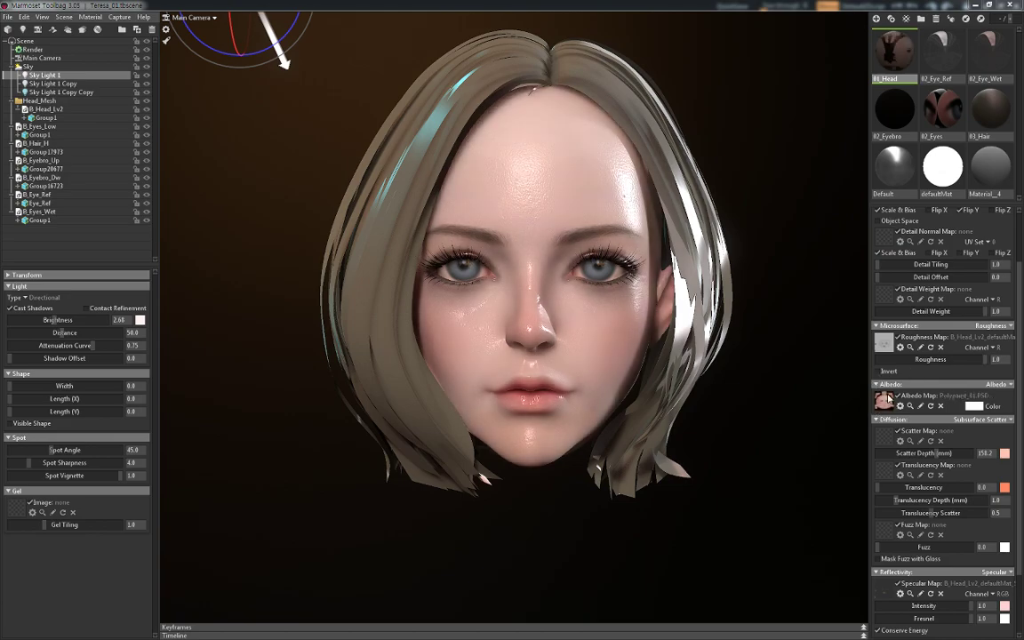
pyautogui.click(786, 373)
pyautogui.moveTo(786, 372)
pyautogui.mouseDown()
pyautogui.moveTo(738, 400)
pyautogui.moveTo(779, 393)
pyautogui.moveTo(754, 363)
pyautogui.mouseUp()
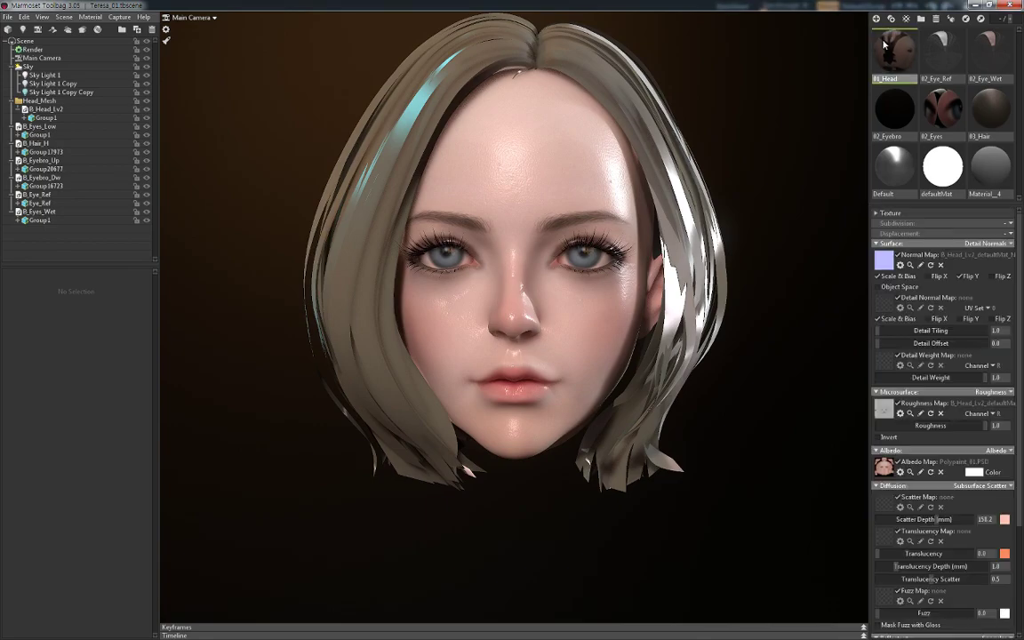
pyautogui.scroll(-1, 946, 480)
pyautogui.scroll(-1, 946, 497)
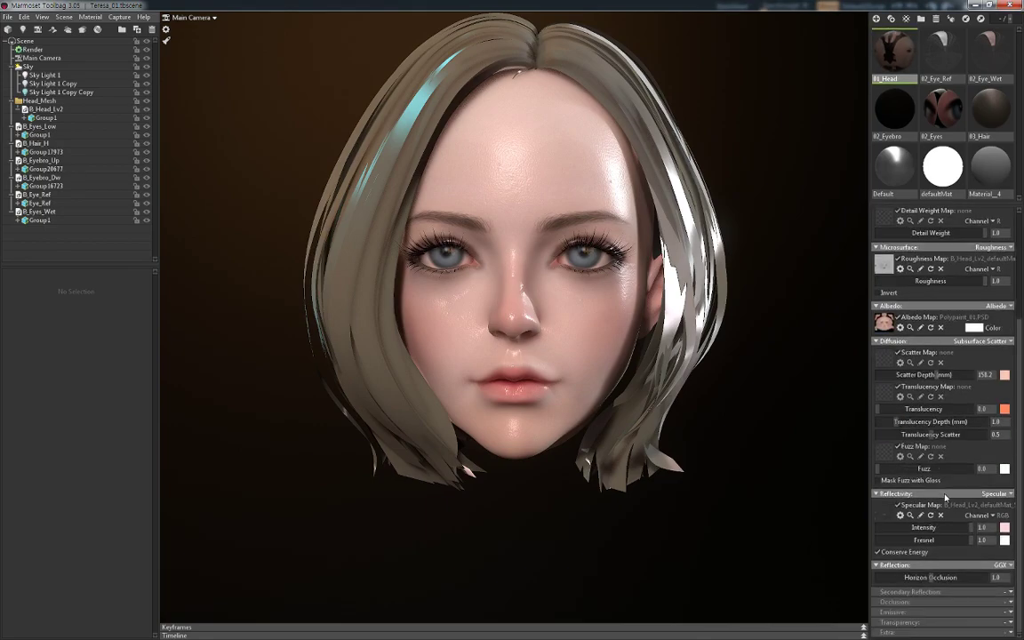
# Switch the head's occlusion mode to Occlusion and load the AO and curvature cavity maps
pyautogui.click(974, 602)
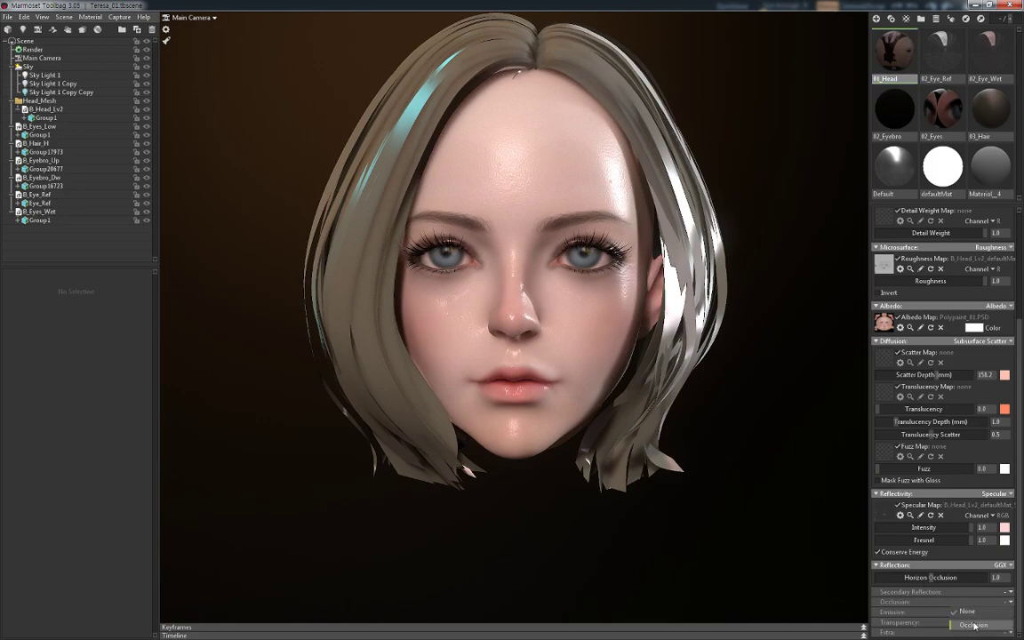
pyautogui.click(973, 624)
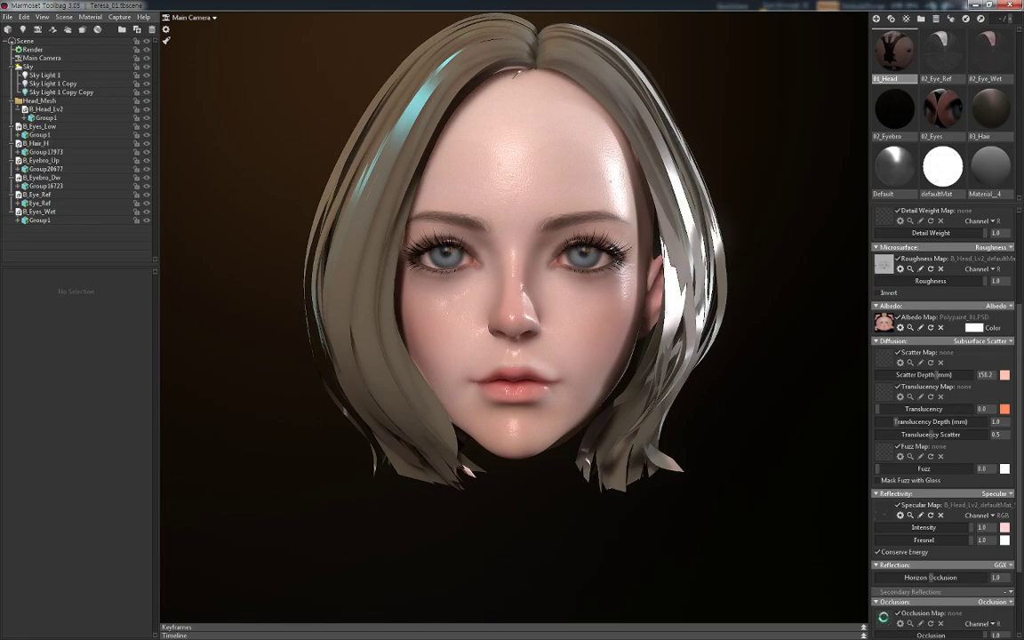
pyautogui.moveTo(886, 622); pyautogui.dragTo(885, 622)
pyautogui.scroll(-2, 942, 585)
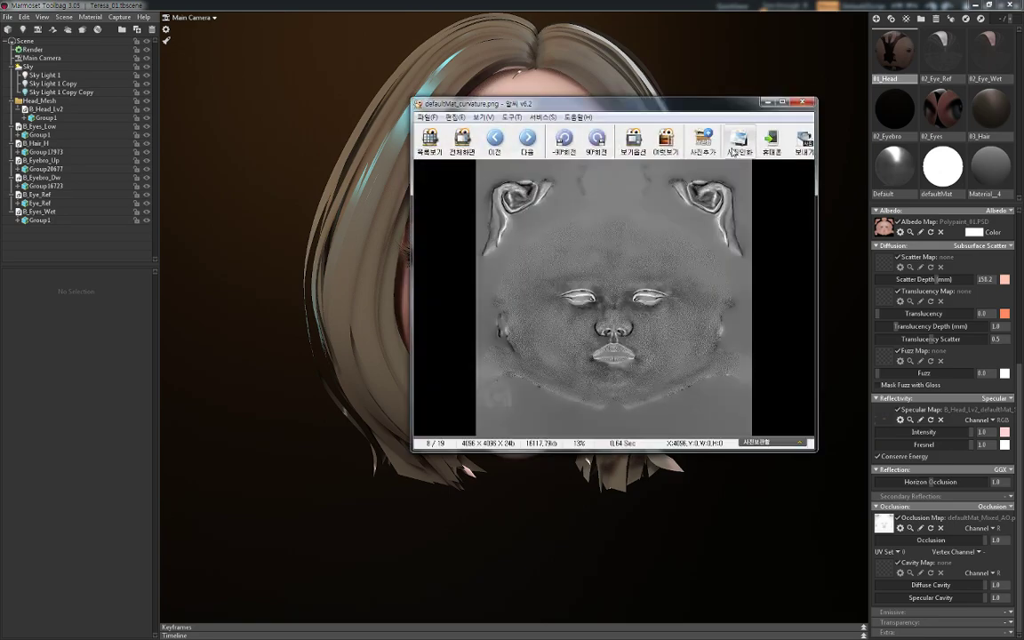
pyautogui.click(806, 104)
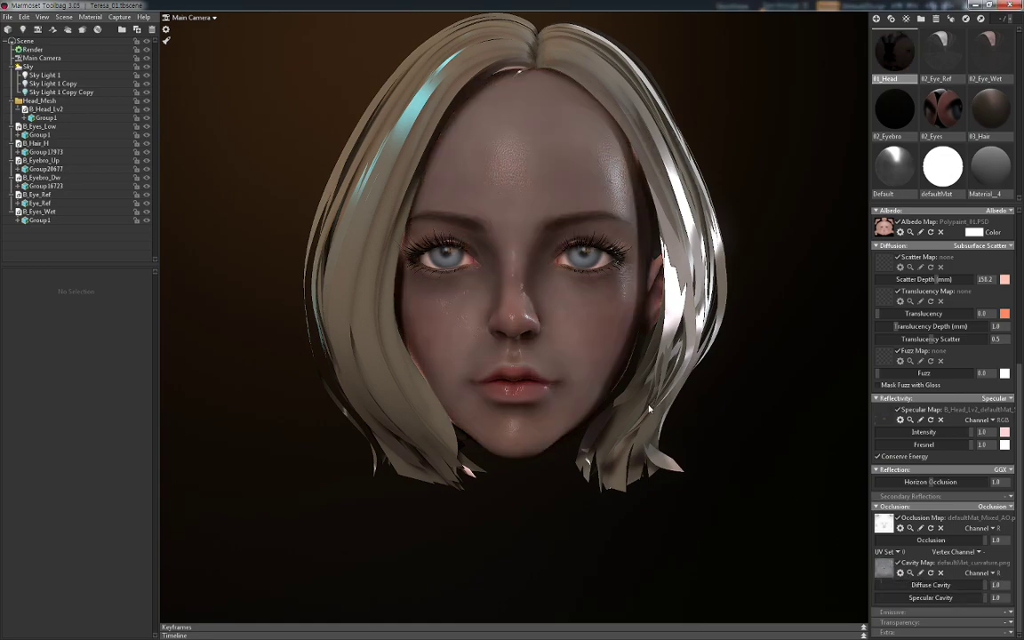
pyautogui.scroll(2, 646, 355)
# Set Specular Cavity to 0.089 and Diffuse Cavity to 0.252
pyautogui.moveTo(983, 597)
pyautogui.mouseDown()
pyautogui.moveTo(859, 595)
pyautogui.moveTo(887, 597)
pyautogui.mouseUp()
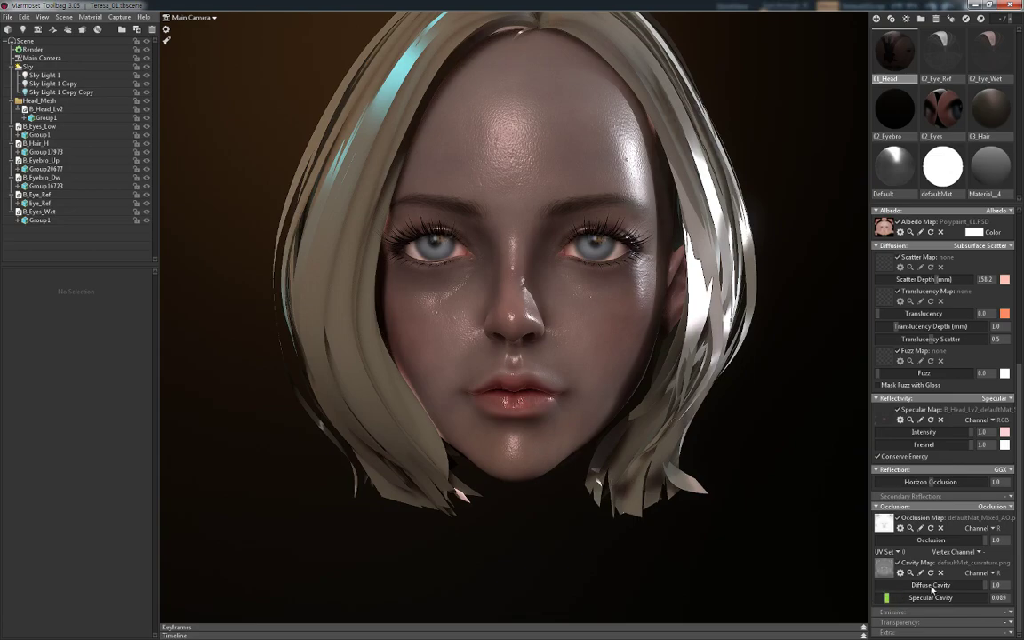
pyautogui.moveTo(984, 587)
pyautogui.mouseDown()
pyautogui.moveTo(907, 585)
pyautogui.moveTo(916, 585)
pyautogui.mouseUp()
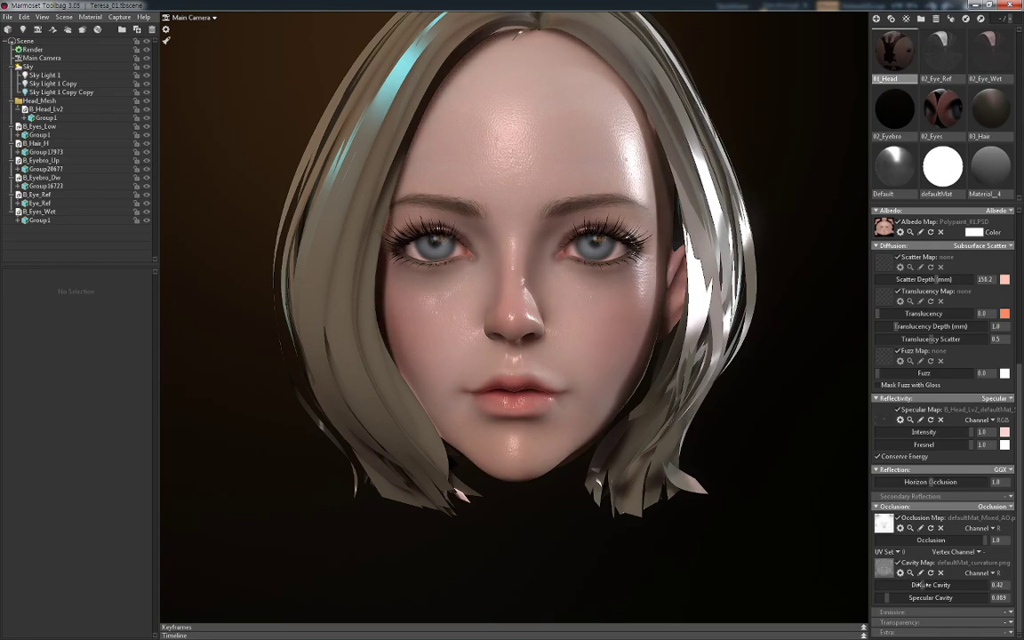
pyautogui.scroll(3, 542, 317)
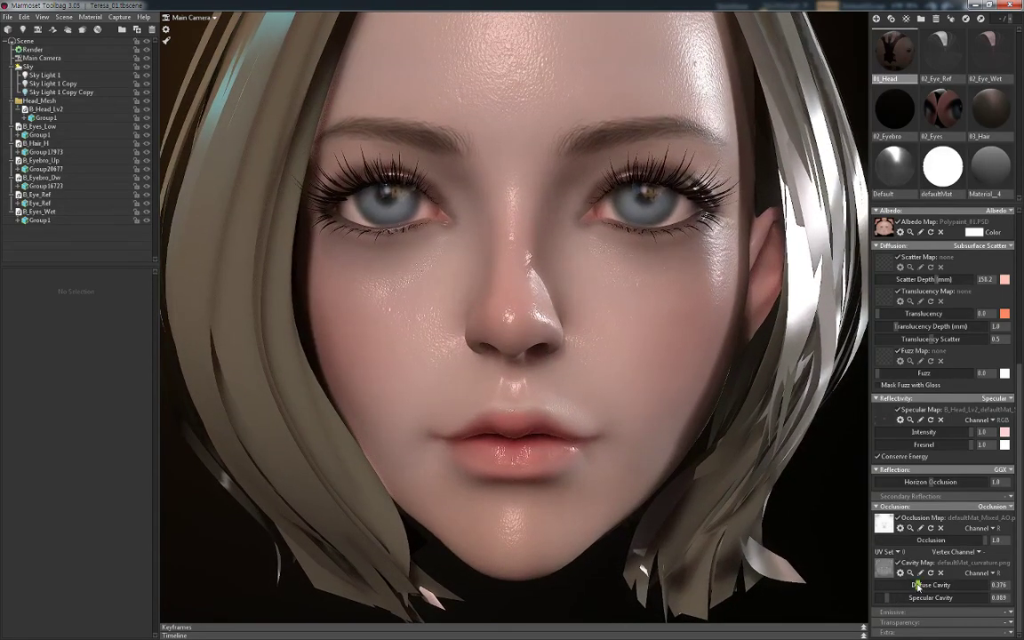
pyautogui.moveTo(917, 585)
pyautogui.mouseDown()
pyautogui.moveTo(866, 578)
pyautogui.moveTo(803, 527)
pyautogui.mouseUp()
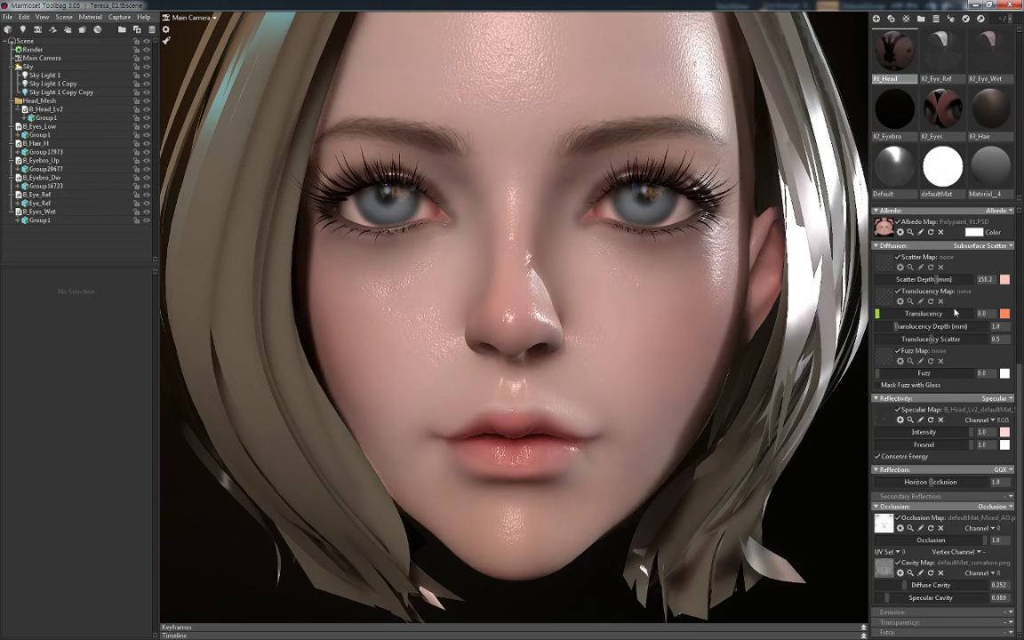
pyautogui.scroll(2, 942, 427)
pyautogui.scroll(1, 960, 382)
# Reload the head's roughness map with sRGB colour space turned off, then orbit the view
pyautogui.scroll(1, 969, 364)
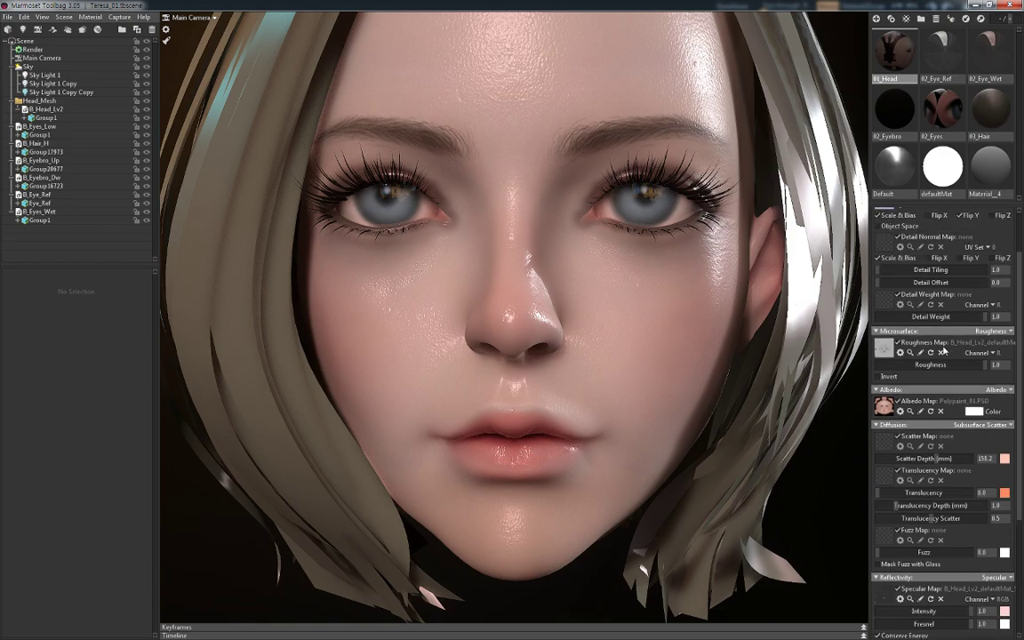
pyautogui.scroll(1, 951, 360)
pyautogui.scroll(1, 960, 400)
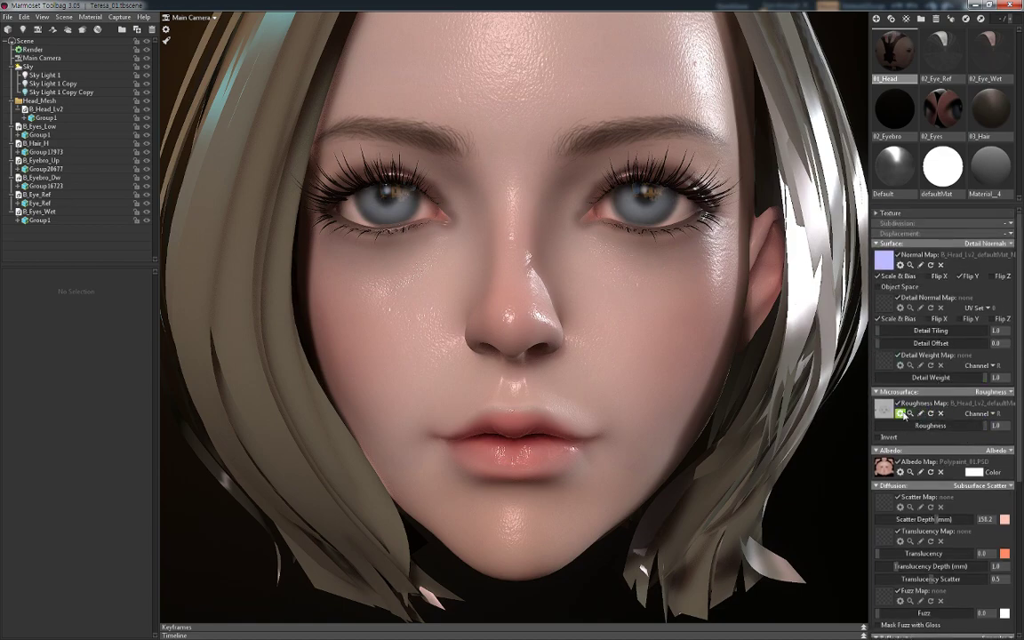
pyautogui.click(901, 413)
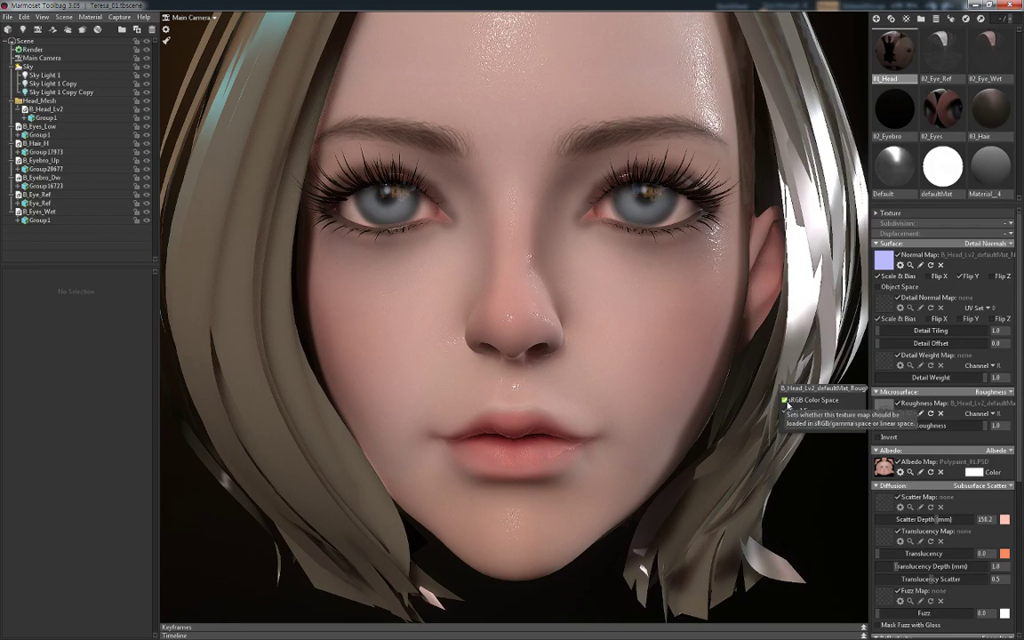
pyautogui.click(784, 401)
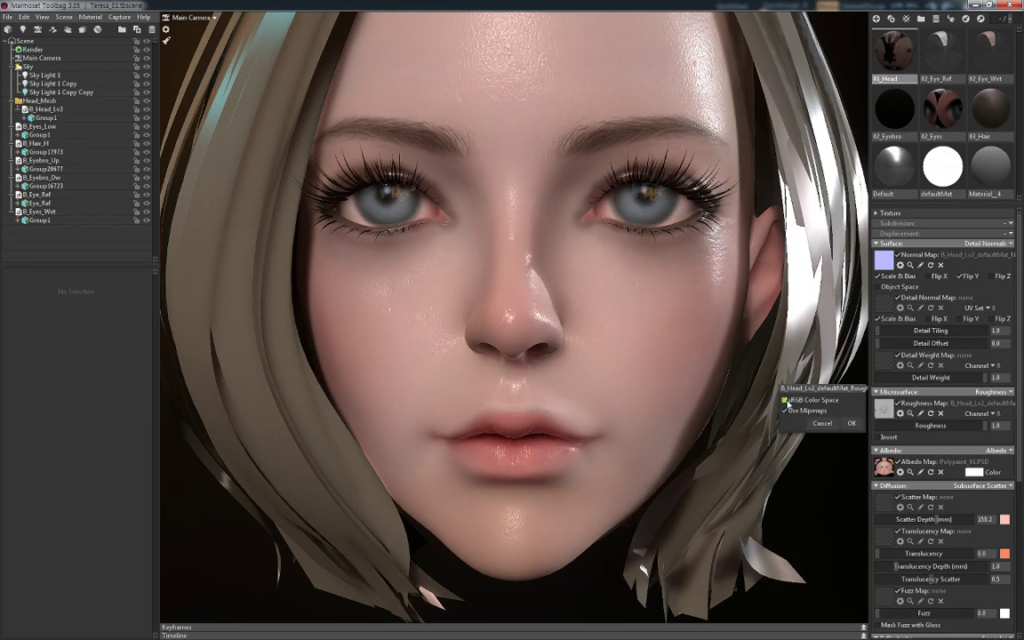
pyautogui.click(854, 425)
pyautogui.scroll(-5, 768, 307)
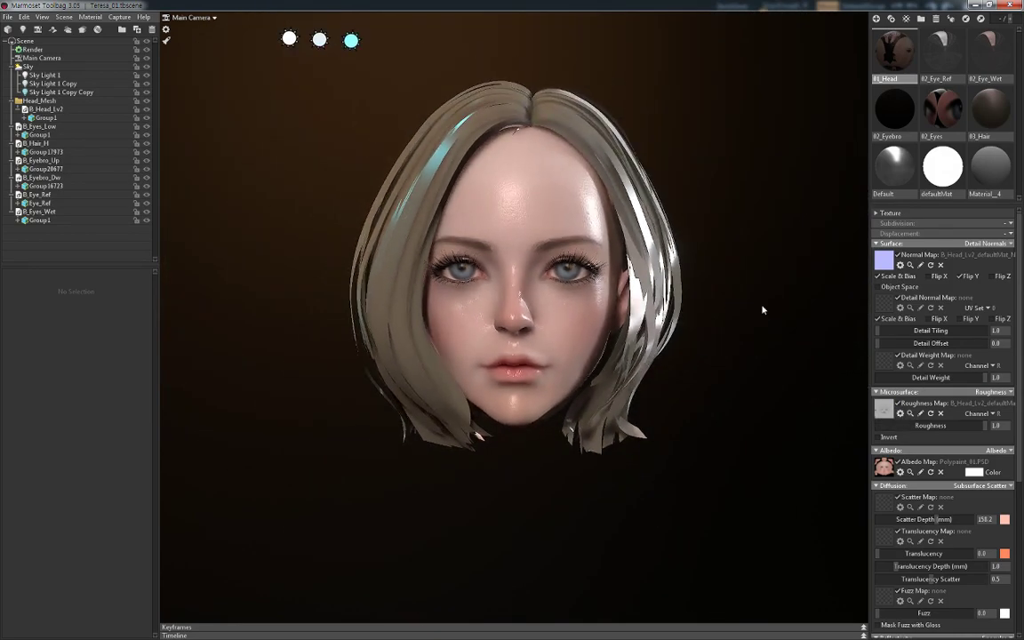
pyautogui.scroll(2, 757, 324)
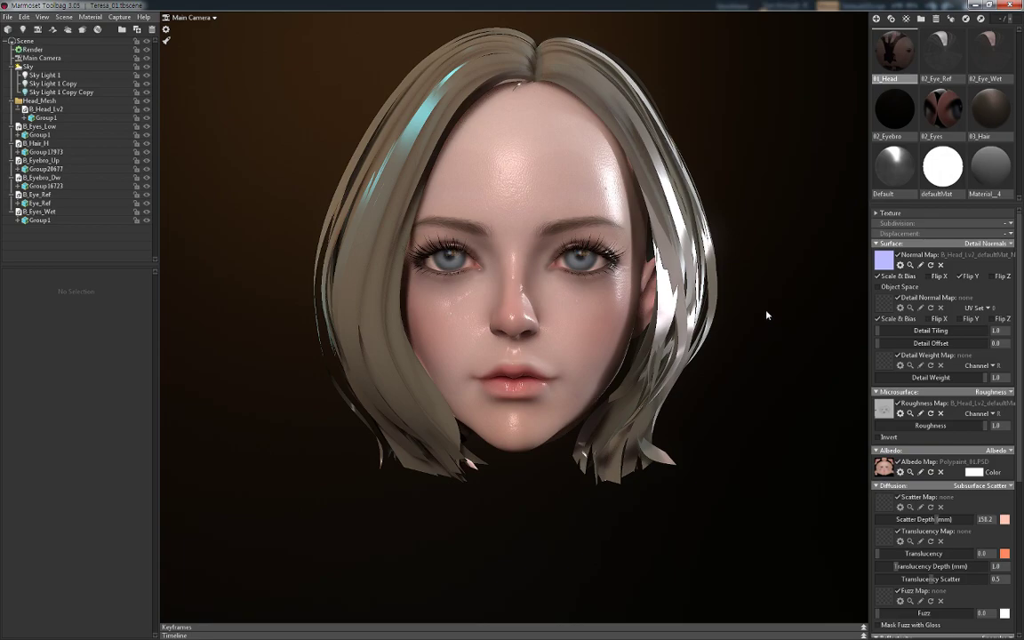
pyautogui.moveTo(762, 285); pyautogui.dragTo(720, 297)
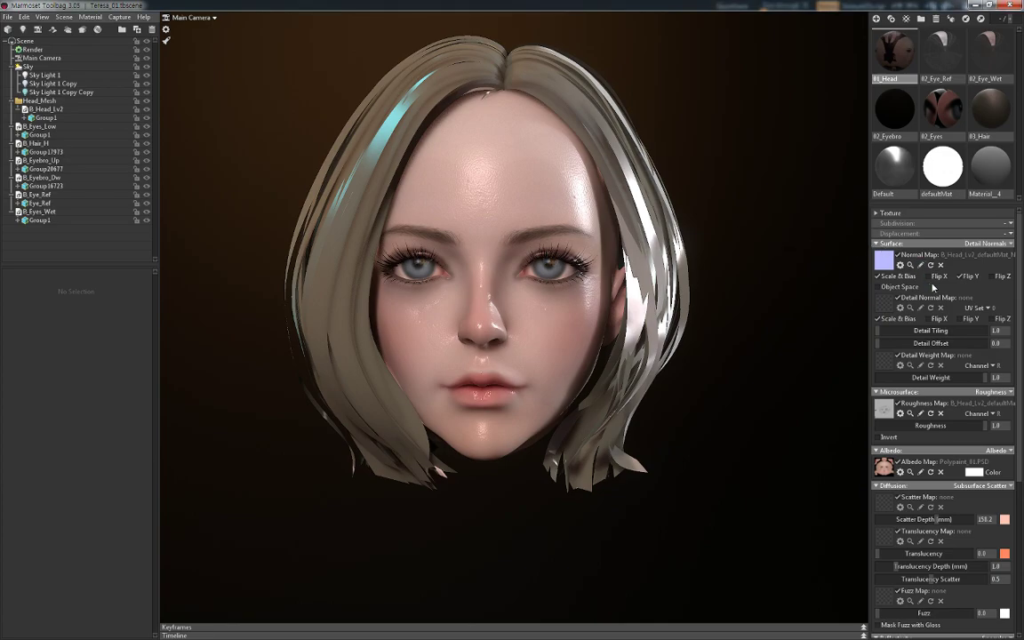
# Load Head_Detail_N as the detail normal map and add a detail weight mask texture
pyautogui.scroll(-2, 943, 304)
pyautogui.scroll(2, 960, 304)
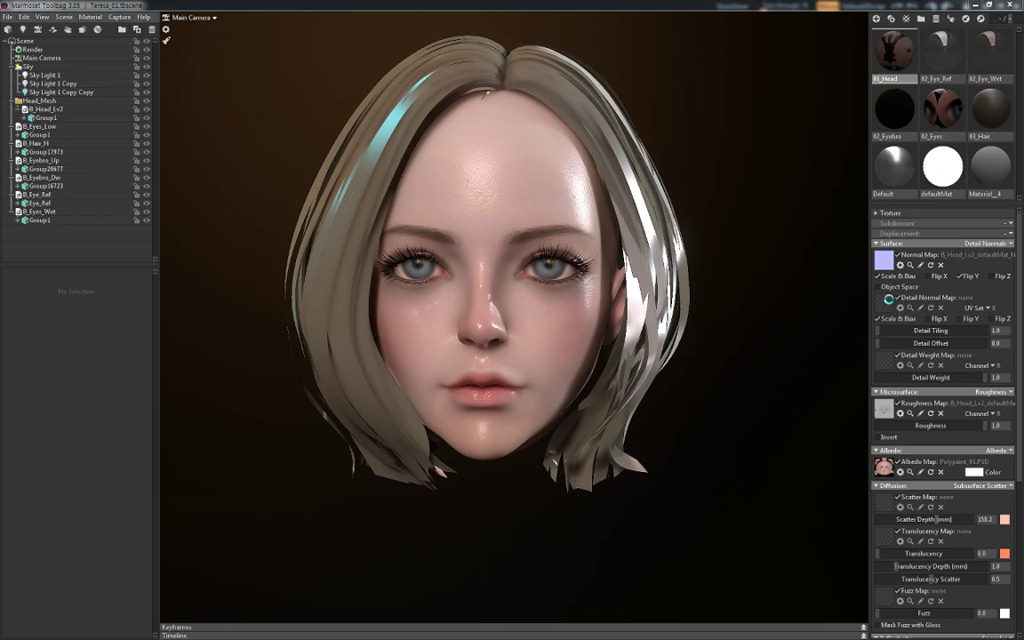
pyautogui.moveTo(814, 293)
pyautogui.mouseDown()
pyautogui.moveTo(884, 303)
pyautogui.moveTo(901, 331)
pyautogui.mouseUp()
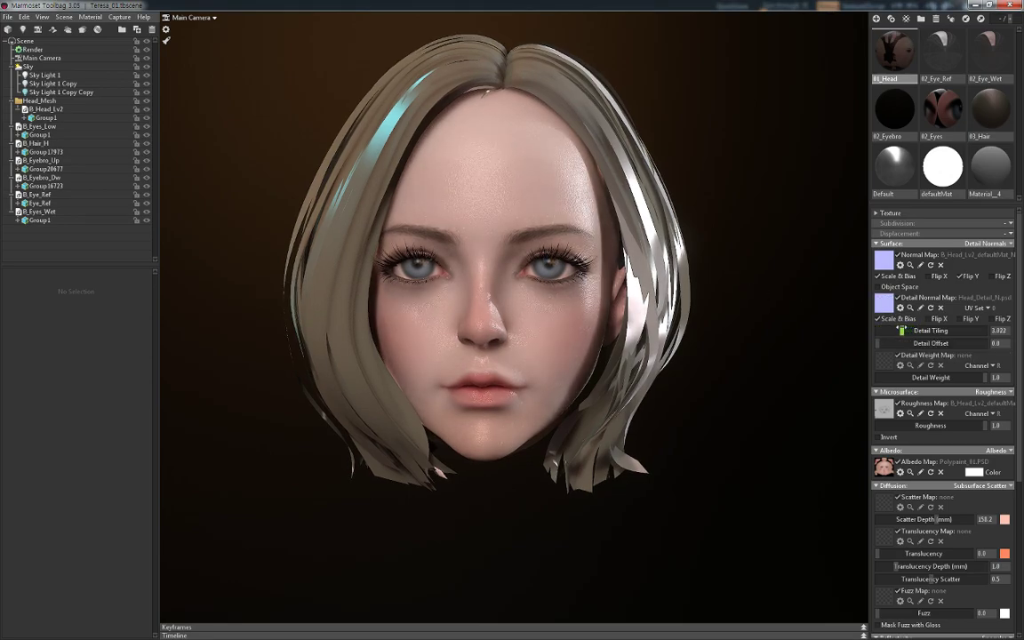
pyautogui.scroll(2, 652, 284)
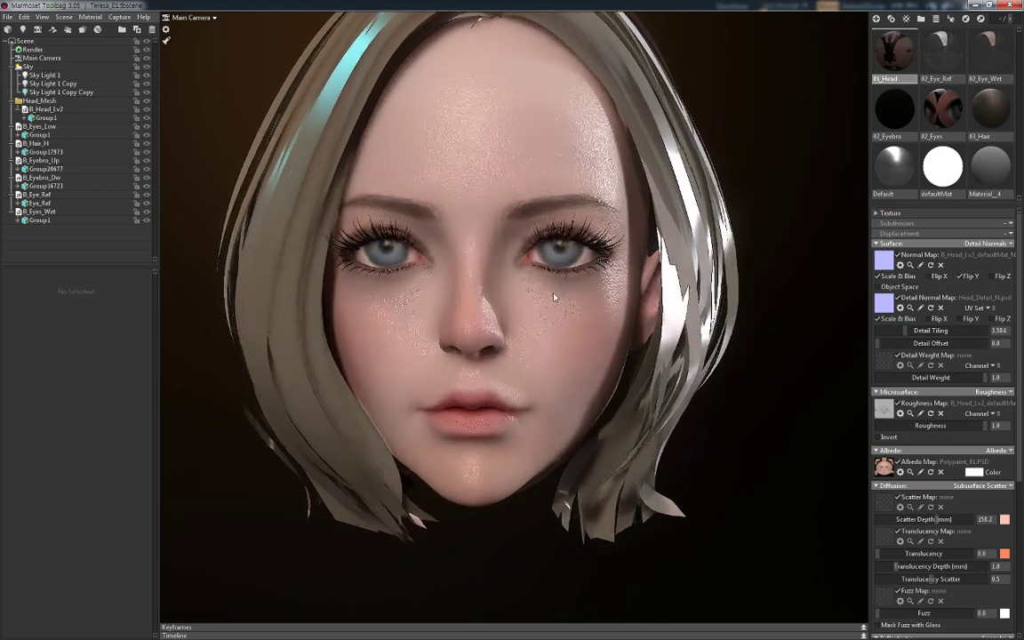
pyautogui.scroll(3, 651, 284)
pyautogui.scroll(3, 652, 285)
pyautogui.scroll(2, 622, 294)
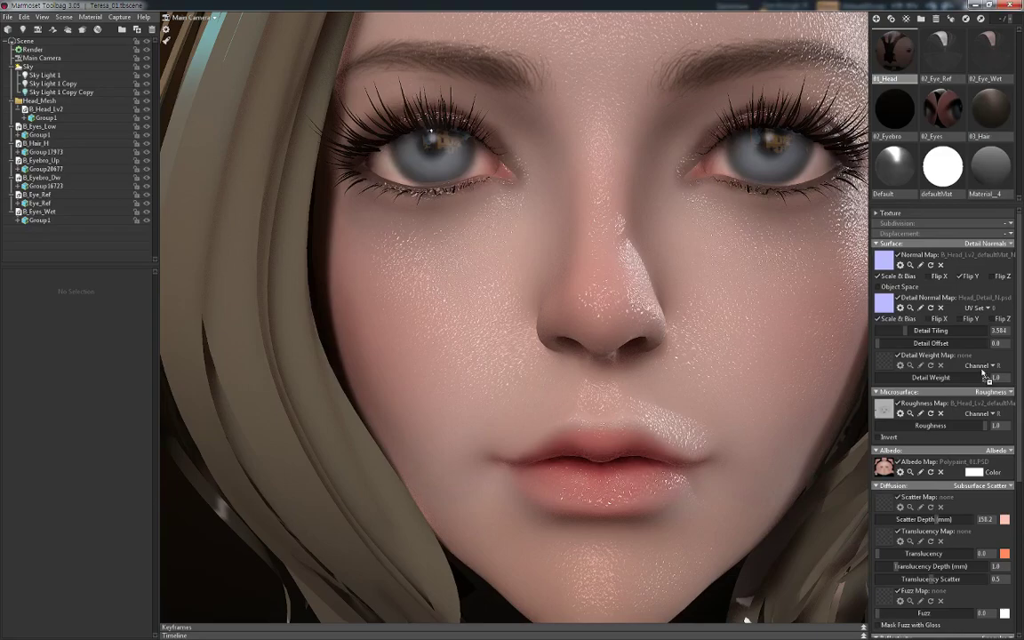
pyautogui.moveTo(789, 332); pyautogui.dragTo(886, 366)
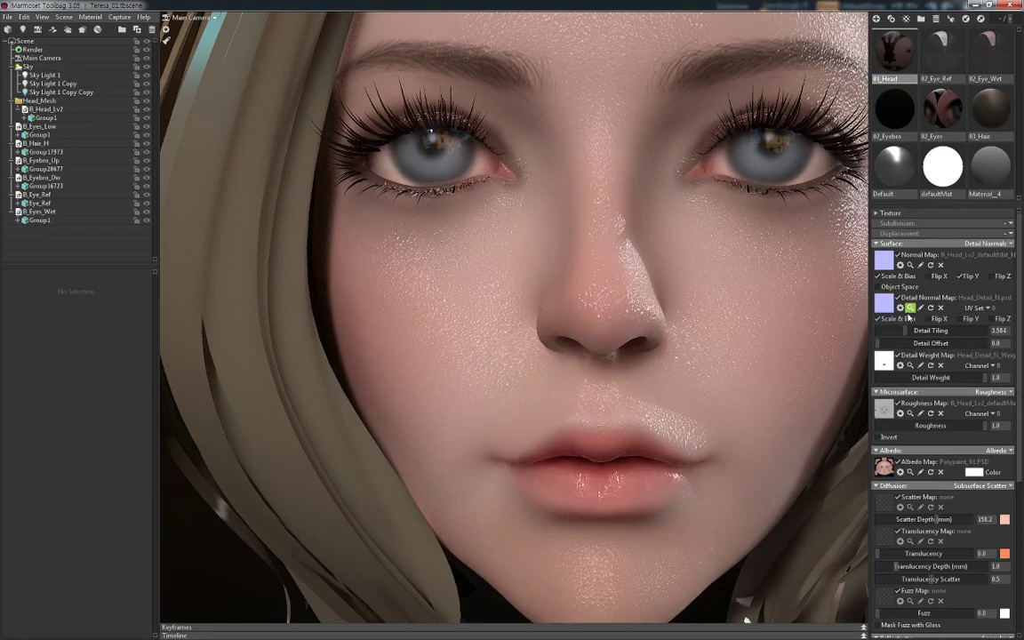
# Raise Detail Tiling to 6.52 and lower Detail Weight to 0.237
pyautogui.moveTo(905, 332); pyautogui.dragTo(924, 330)
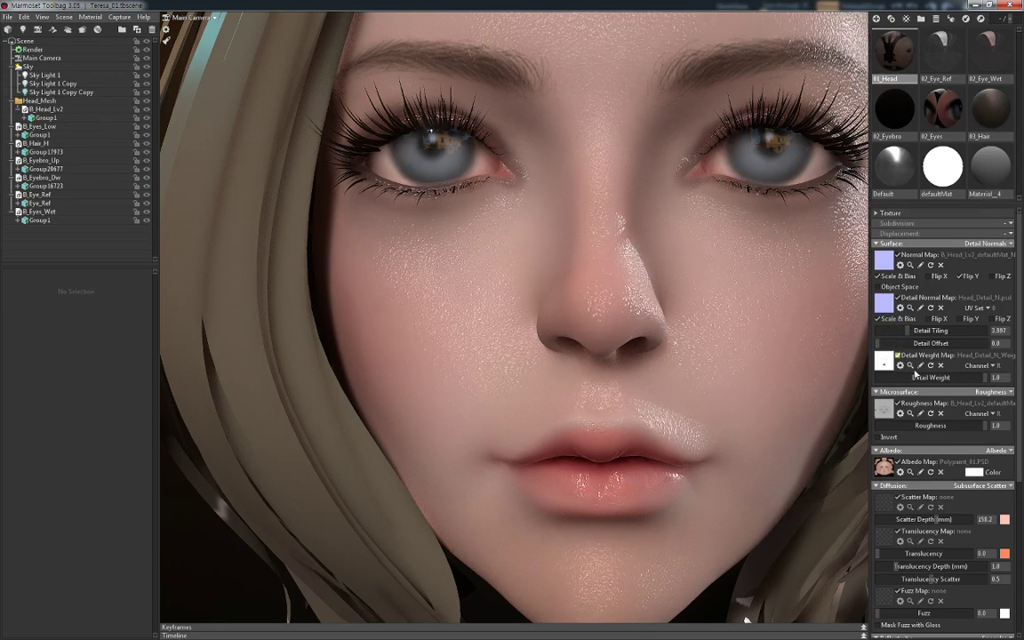
pyautogui.moveTo(983, 380); pyautogui.dragTo(867, 374)
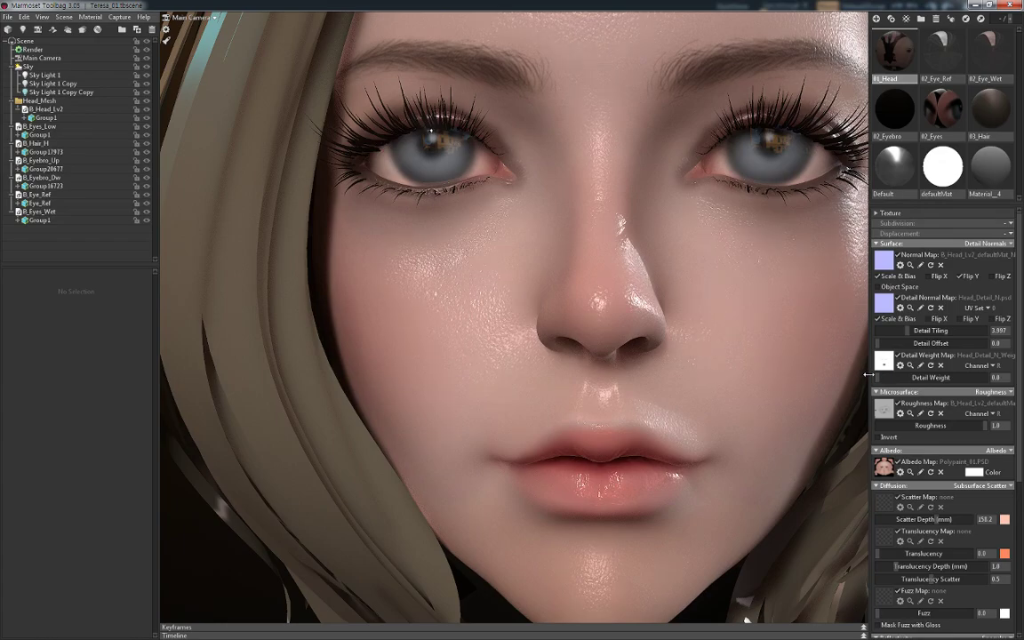
pyautogui.moveTo(882, 377); pyautogui.dragTo(930, 377)
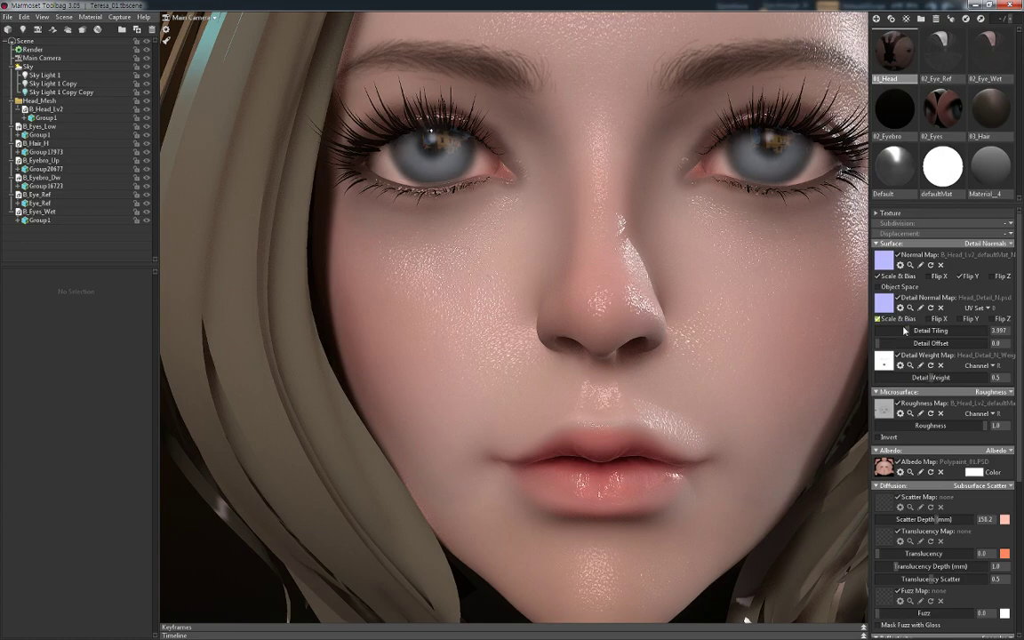
pyautogui.moveTo(902, 330); pyautogui.dragTo(918, 331)
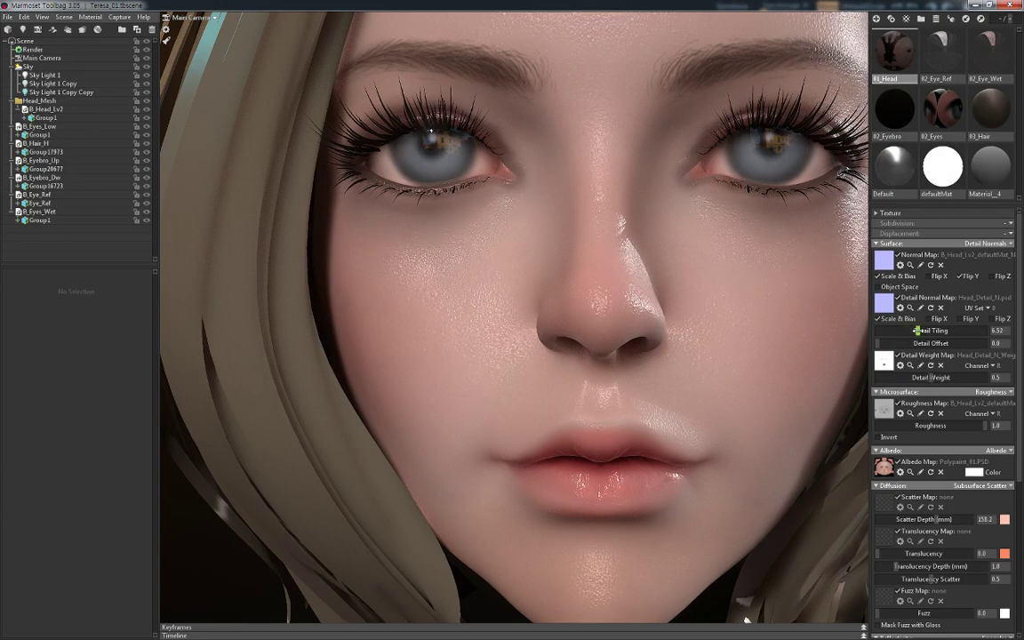
pyautogui.moveTo(916, 331); pyautogui.dragTo(919, 330)
pyautogui.moveTo(931, 376)
pyautogui.mouseDown()
pyautogui.moveTo(878, 367)
pyautogui.moveTo(854, 386)
pyautogui.mouseUp()
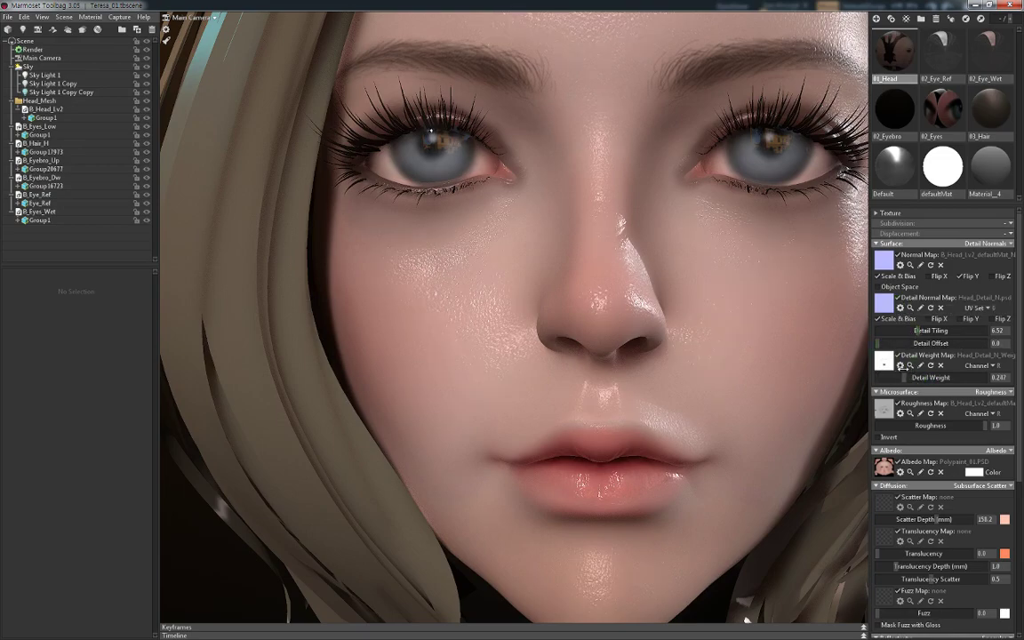
# Frame the whole head and rotate the sky lighting around it
pyautogui.press('f')
pyautogui.scroll(3, 731, 267)
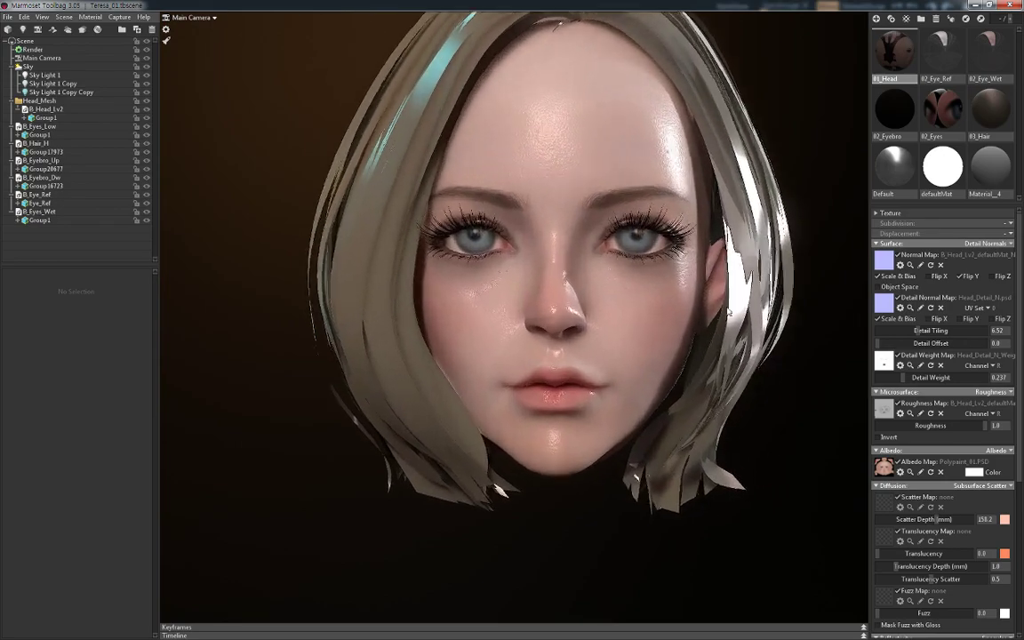
pyautogui.scroll(3, 729, 303)
pyautogui.moveTo(727, 311)
pyautogui.keyDown('shift'); pyautogui.mouseDown()
pyautogui.moveTo(734, 336)
pyautogui.moveTo(751, 338)
pyautogui.moveTo(752, 320)
pyautogui.mouseUp(); pyautogui.keyUp('shift')
pyautogui.scroll(-3, 752, 291)
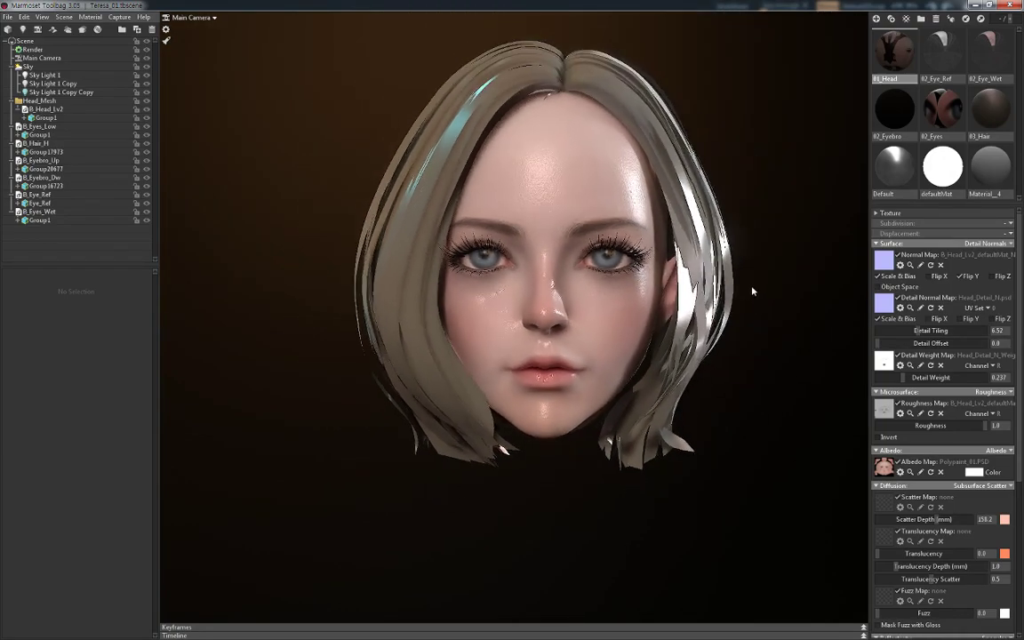
pyautogui.scroll(-2, 752, 309)
# Set the Sky brightness to 0.421 and orbit to a more frontal face view
pyautogui.click(34, 67)
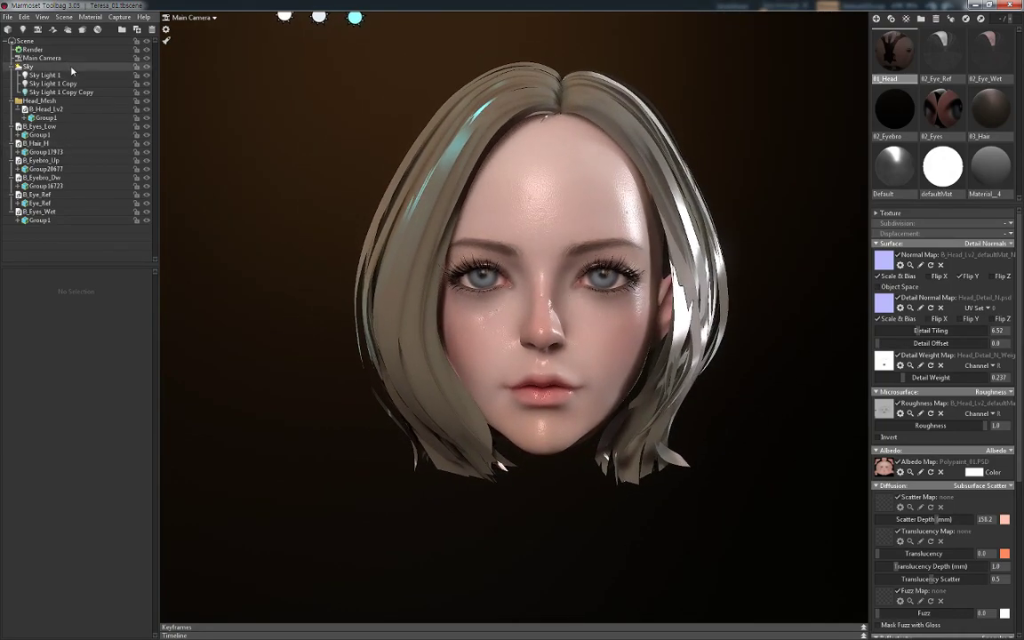
pyautogui.moveTo(38, 299); pyautogui.dragTo(264, 297)
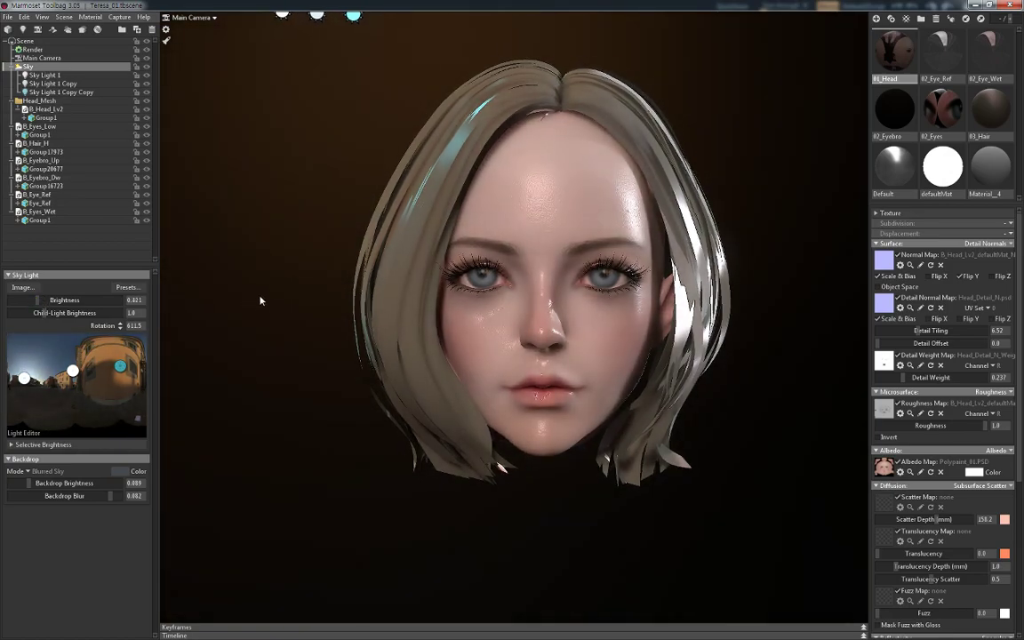
pyautogui.scroll(2, 320, 293)
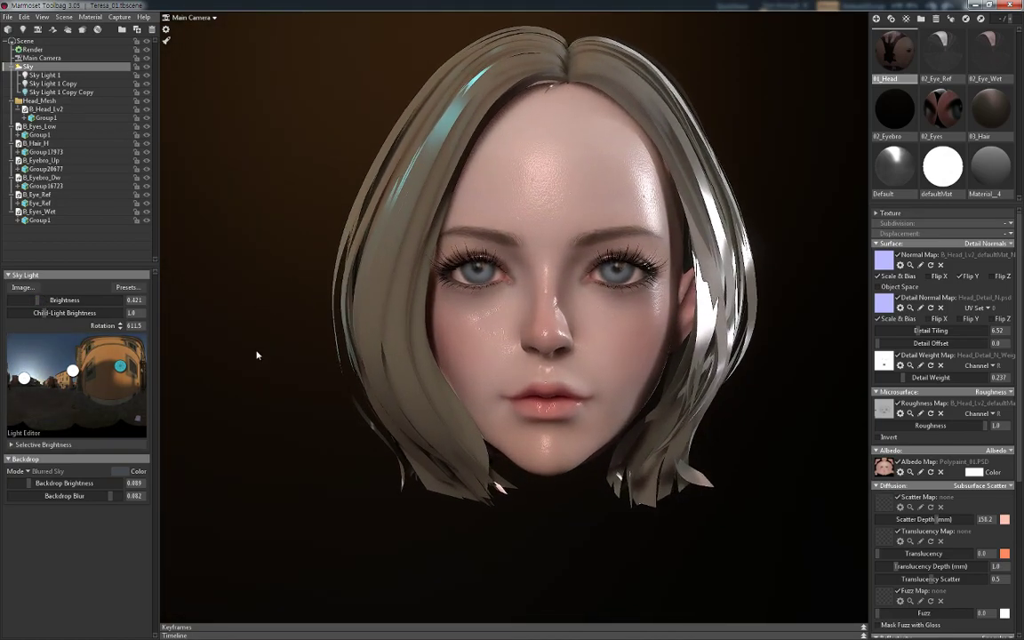
pyautogui.moveTo(256, 356)
pyautogui.mouseDown()
pyautogui.moveTo(221, 354)
pyautogui.moveTo(236, 384)
pyautogui.moveTo(300, 359)
pyautogui.moveTo(272, 334)
pyautogui.moveTo(244, 358)
pyautogui.moveTo(254, 355)
pyautogui.mouseUp()
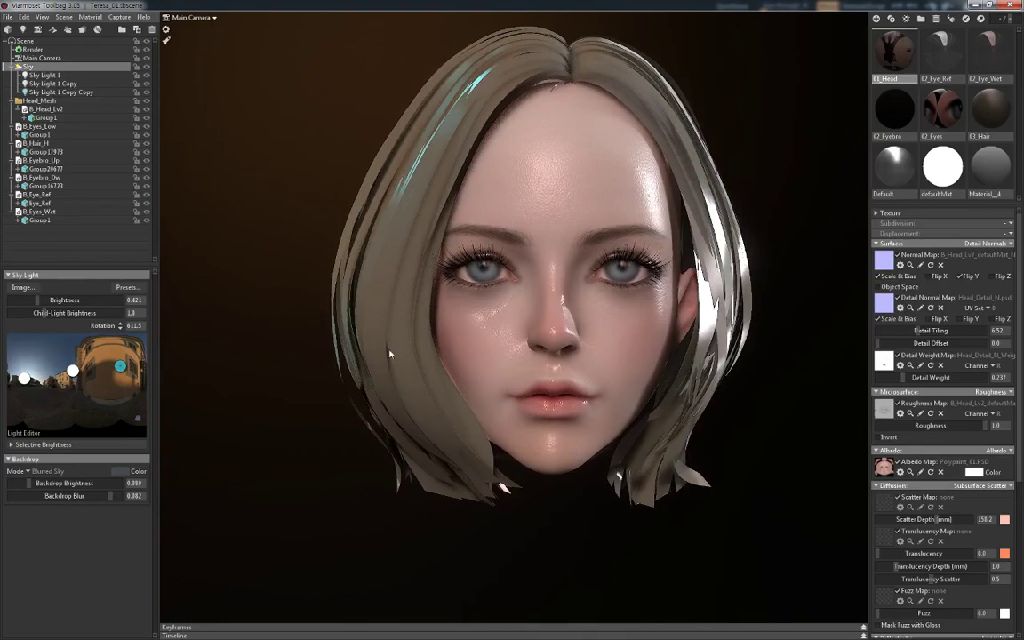
pyautogui.moveTo(390, 355); pyautogui.dragTo(334, 316)
pyautogui.moveTo(418, 309); pyautogui.dragTo(487, 336)
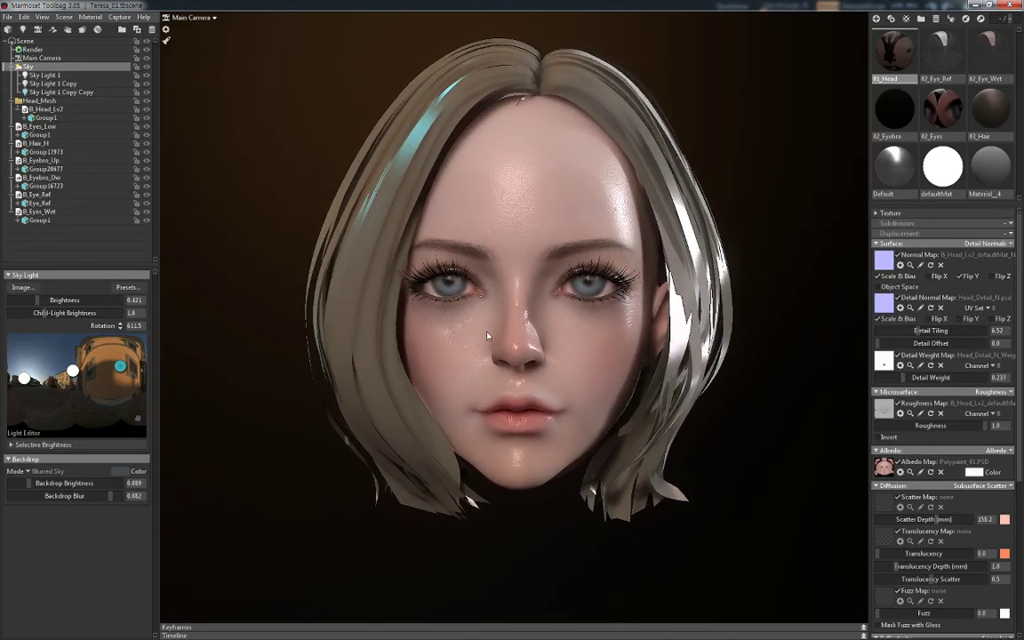
pyautogui.click(7, 17)
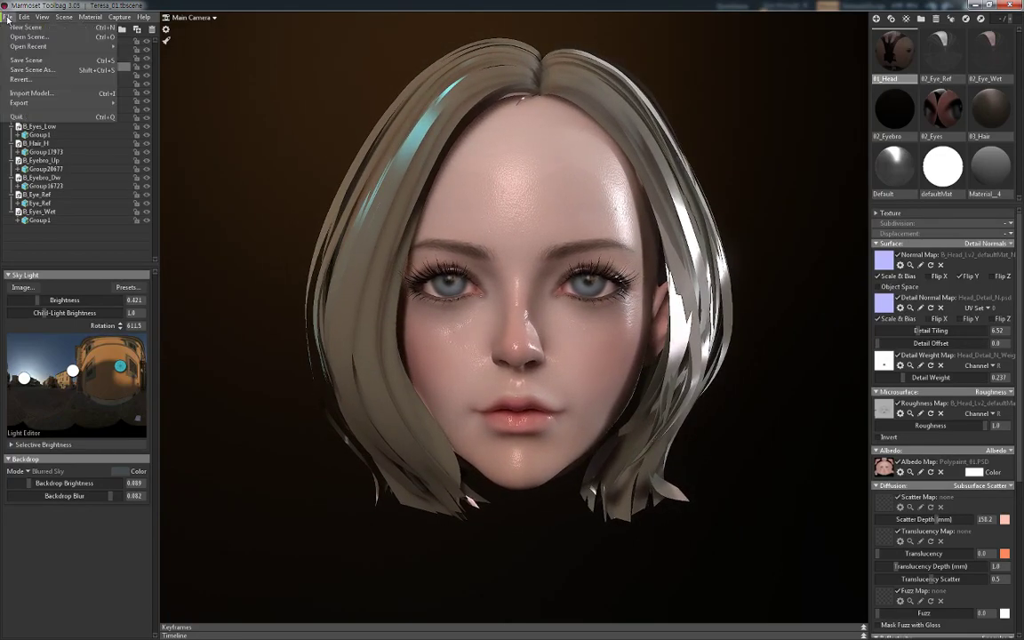
# Save the scene as Teresa_02, then rotate the sky lighting to 605.5
pyautogui.click(27, 70)
pyautogui.click(375, 229)
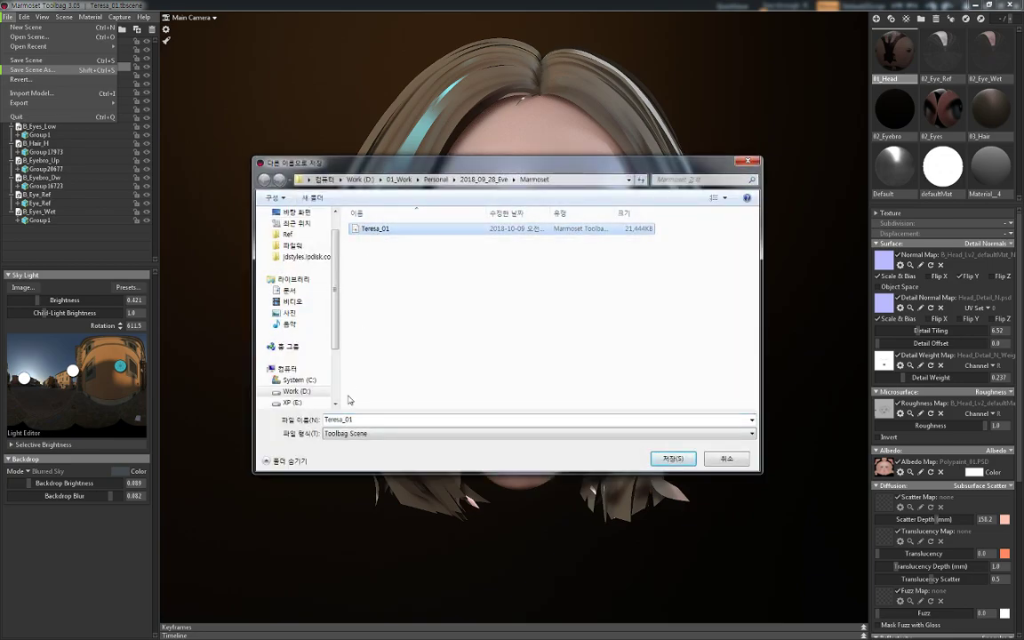
pyautogui.doubleClick(339, 419)
pyautogui.write('Teresa_02')
pyautogui.press('Return')
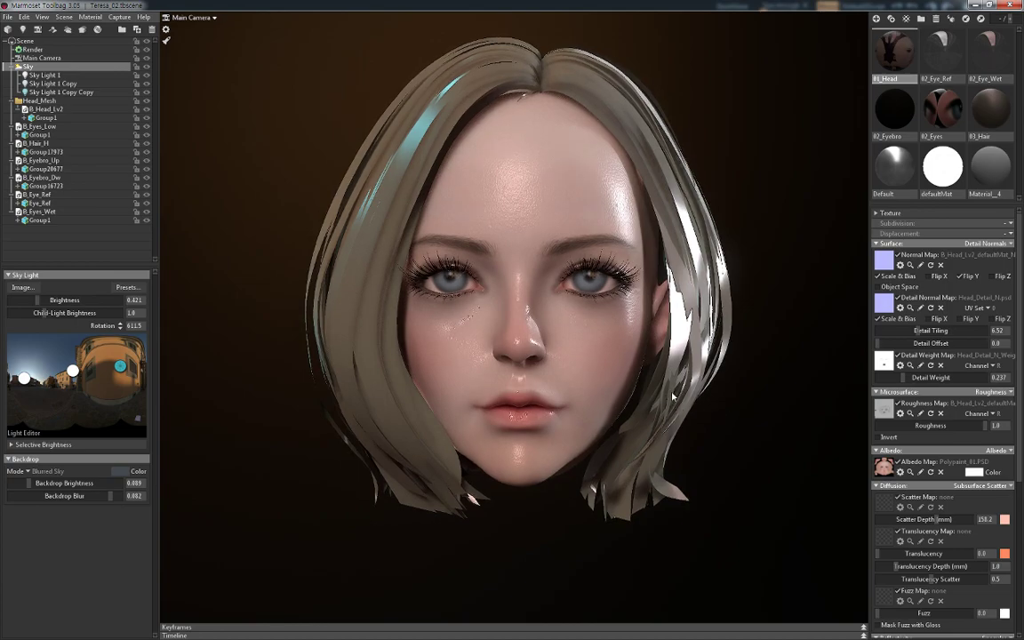
pyautogui.moveTo(711, 415)
pyautogui.mouseDown()
pyautogui.moveTo(603, 407)
pyautogui.moveTo(830, 213)
pyautogui.mouseUp()
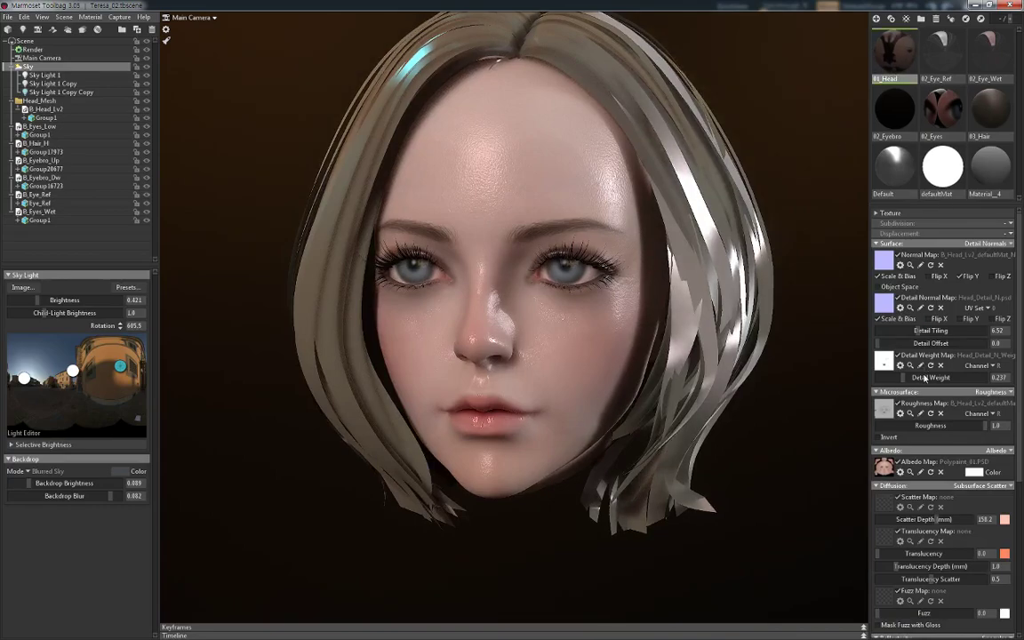
pyautogui.moveTo(954, 428); pyautogui.dragTo(1009, 424)
# Turn off the roughness map and compare lower and higher skin roughness around 0.45
pyautogui.moveTo(852, 439); pyautogui.dragTo(845, 436)
pyautogui.scroll(-3, 956, 435)
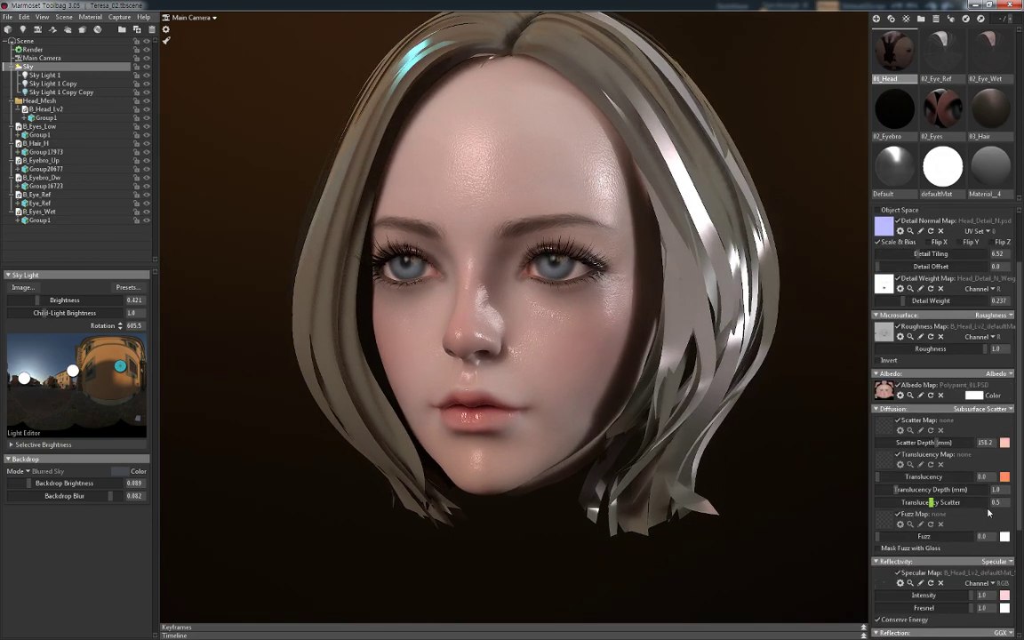
pyautogui.scroll(-1, 964, 489)
pyautogui.scroll(-2, 976, 543)
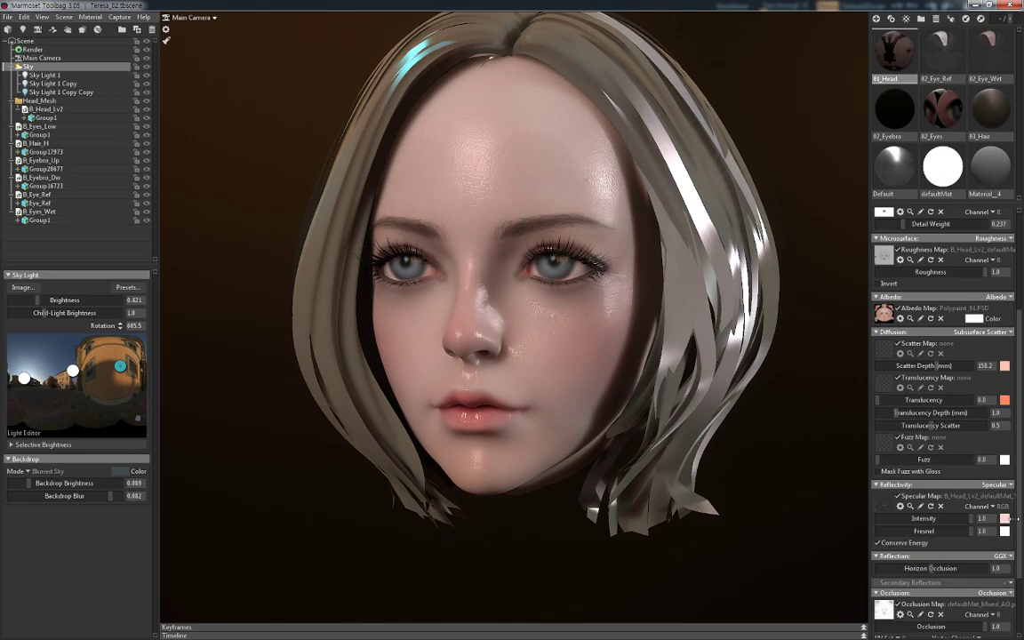
pyautogui.scroll(4, 934, 382)
pyautogui.scroll(2, 933, 378)
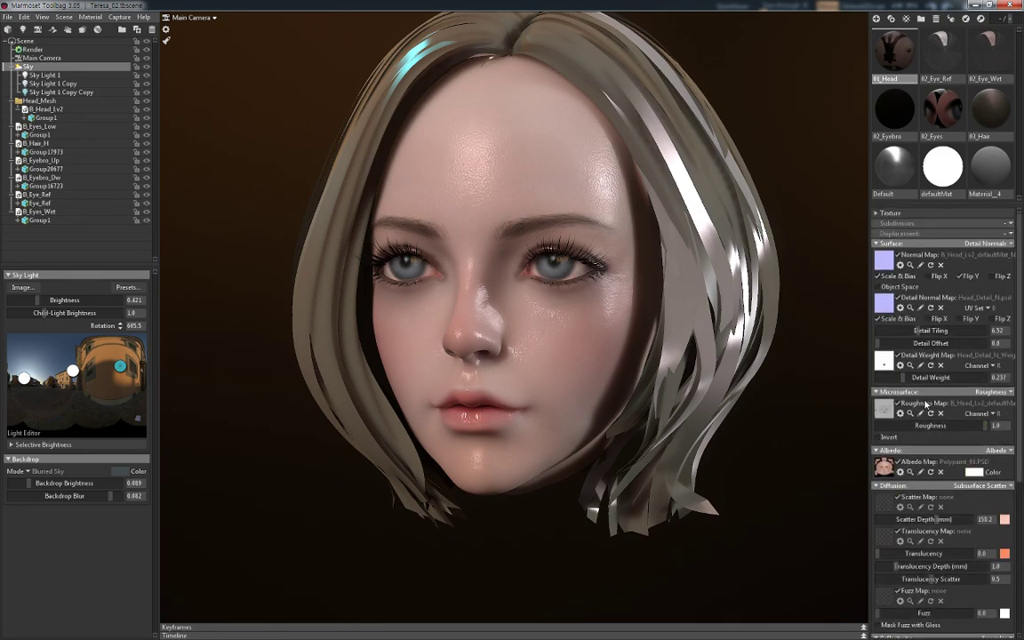
pyautogui.click(899, 405)
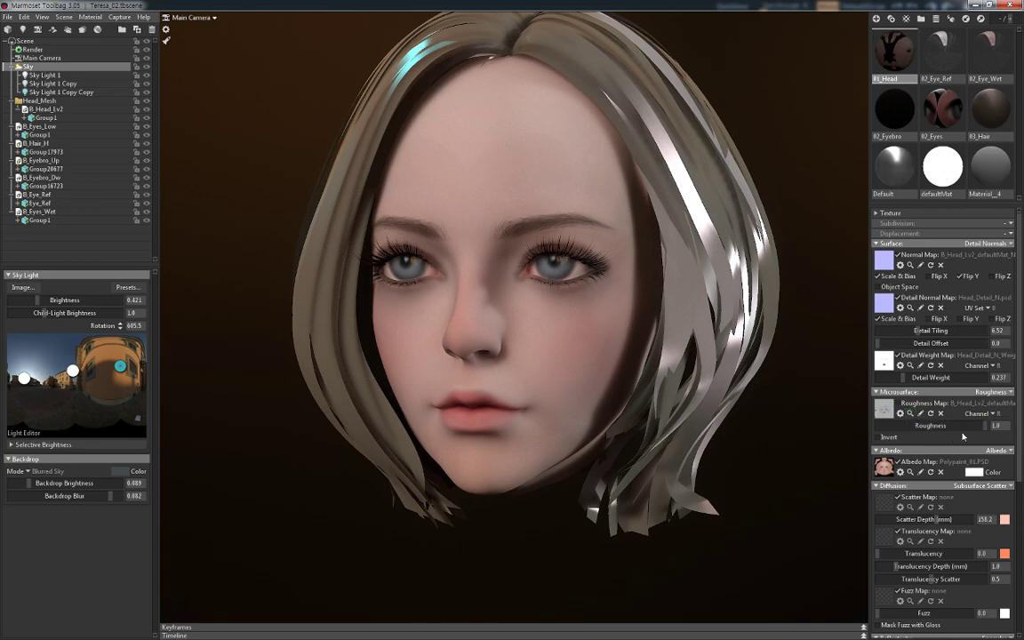
pyautogui.moveTo(898, 425)
pyautogui.mouseDown()
pyautogui.moveTo(876, 425)
pyautogui.moveTo(896, 425)
pyautogui.mouseUp()
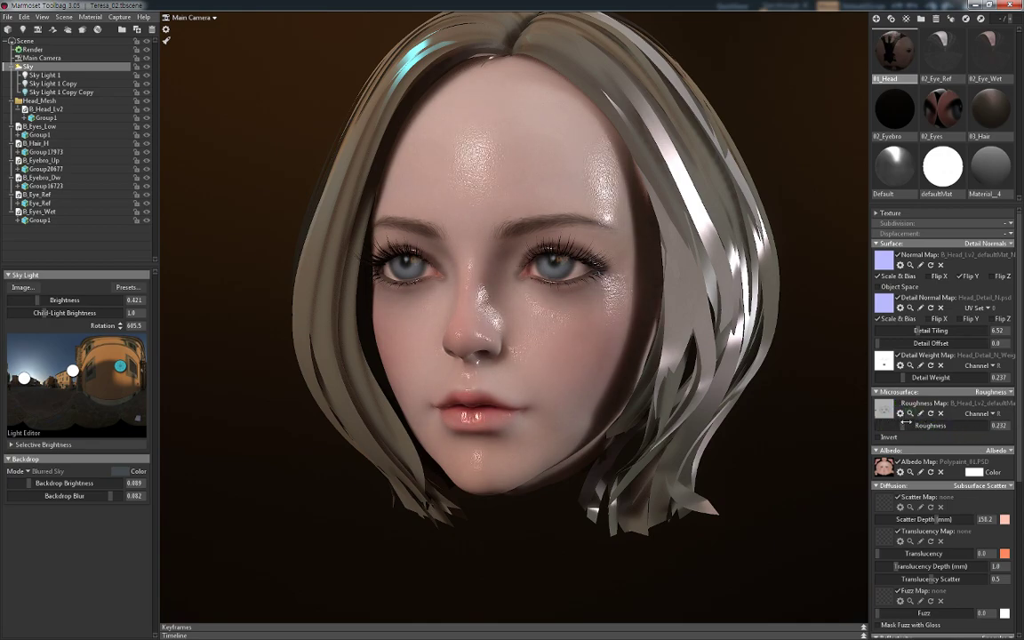
pyautogui.moveTo(896, 425); pyautogui.dragTo(925, 428)
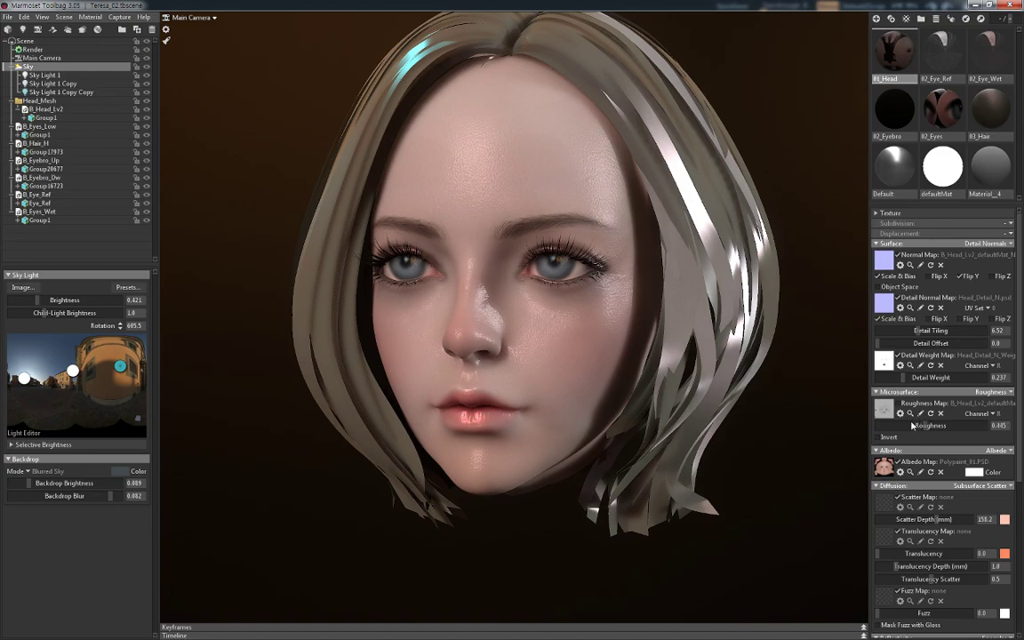
pyautogui.moveTo(556, 338); pyautogui.dragTo(596, 338)
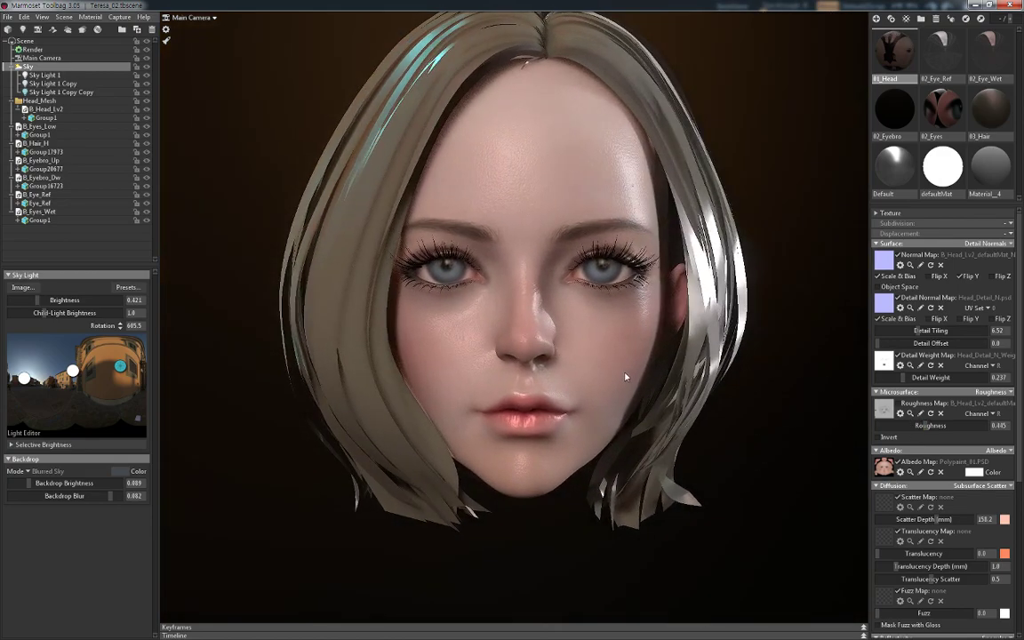
pyautogui.scroll(3, 631, 384)
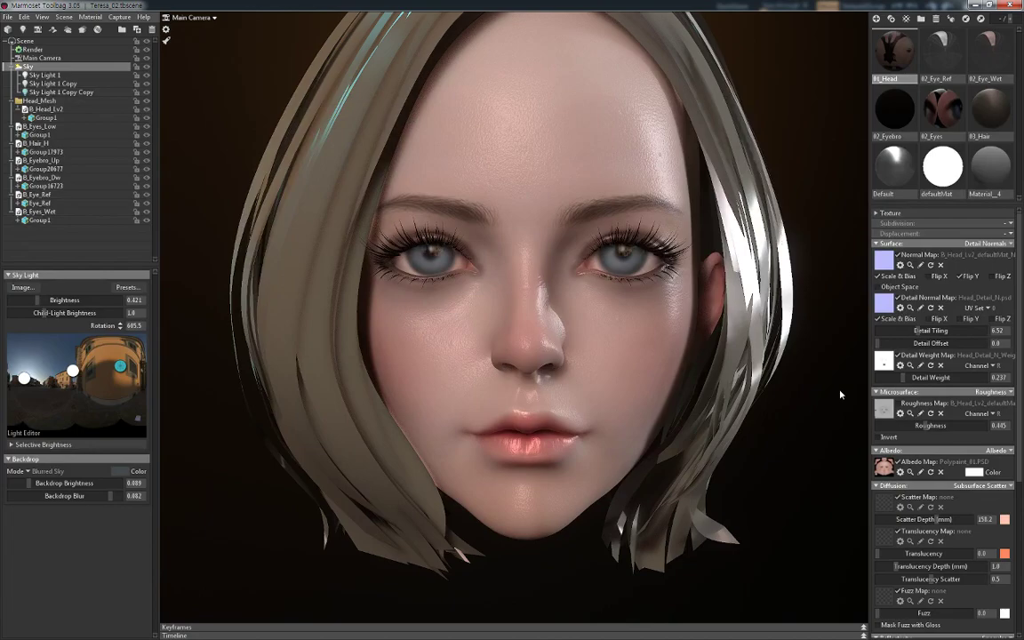
# Re-enable the roughness map and set Roughness to 0.465
pyautogui.click(898, 403)
pyautogui.moveTo(994, 425); pyautogui.dragTo(1000, 425)
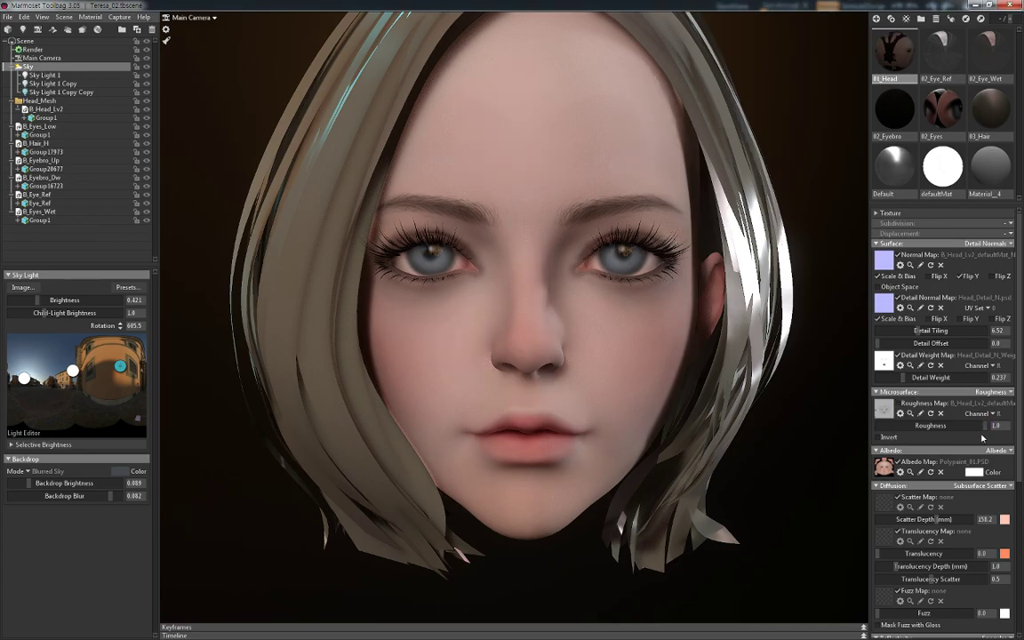
pyautogui.moveTo(924, 426)
pyautogui.mouseDown()
pyautogui.moveTo(905, 427)
pyautogui.moveTo(927, 426)
pyautogui.mouseUp()
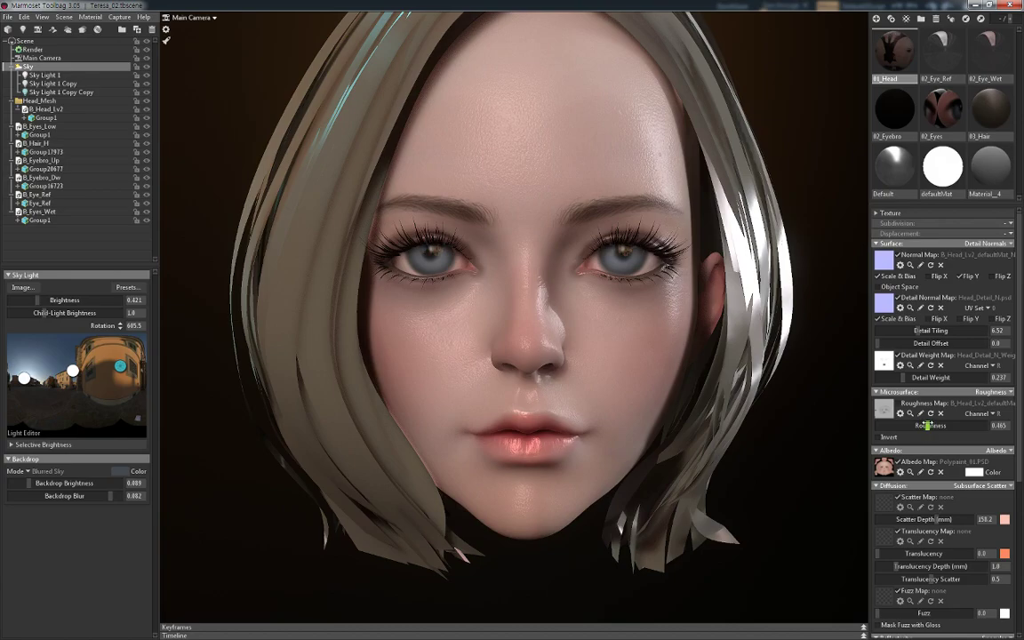
pyautogui.scroll(-5, 778, 422)
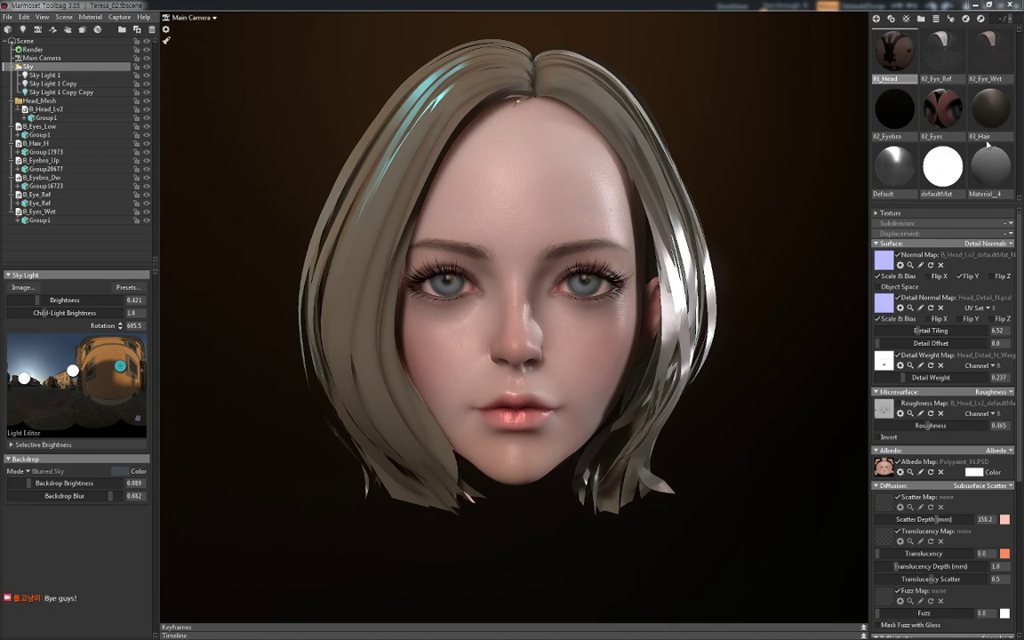
# Bring the ZBrush window with the head sculpt to the front
pyautogui.click(977, 7)
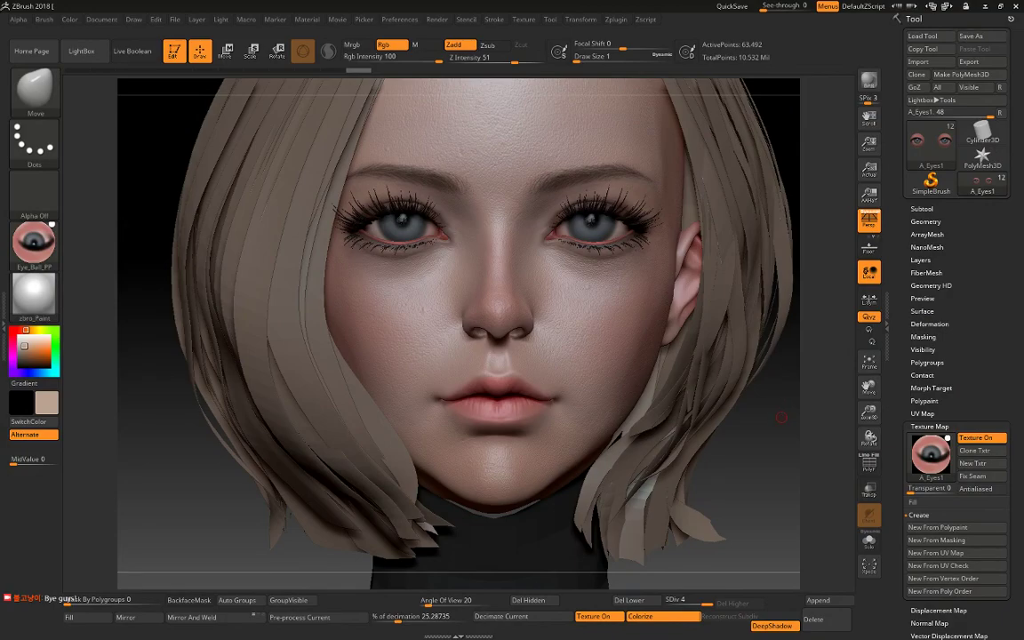
pyautogui.keyDown('alt'); pyautogui.moveTo(780, 417); pyautogui.dragTo(780, 382); pyautogui.keyUp('alt')
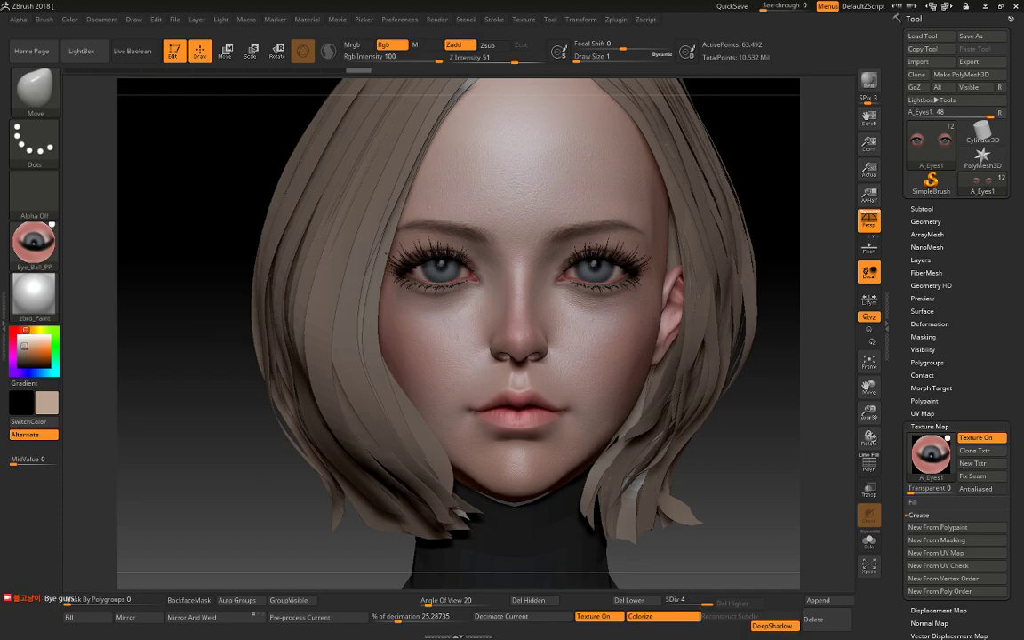